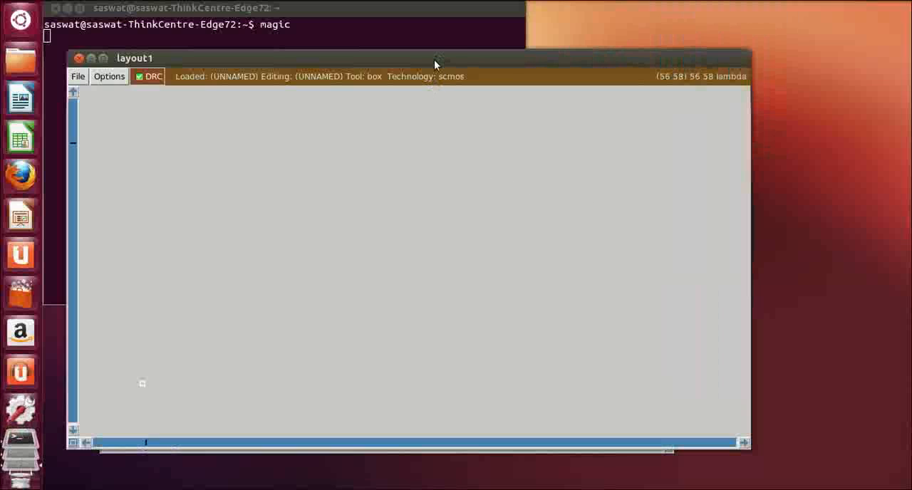
Move the layout window higher, bring up the tkcon console and clear its output with the clear command
{"action": "left_click_drag", "start_coordinate": [438, 53], "coordinate": [452, 16]}
{"action": "left_click", "coordinate": [373, 446]}
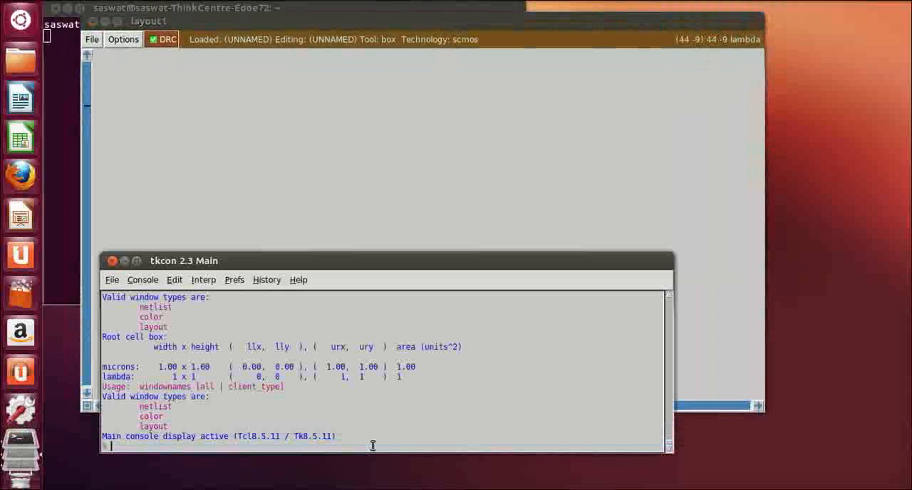
{"action": "scroll", "coordinate": [393, 376], "scroll_direction": "up", "scroll_amount": 2}
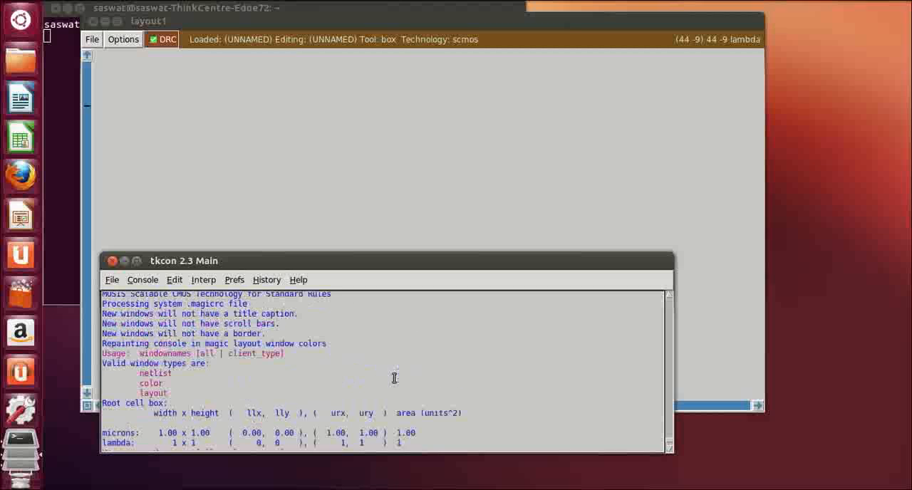
{"action": "scroll", "coordinate": [393, 376], "scroll_direction": "down", "scroll_amount": 2}
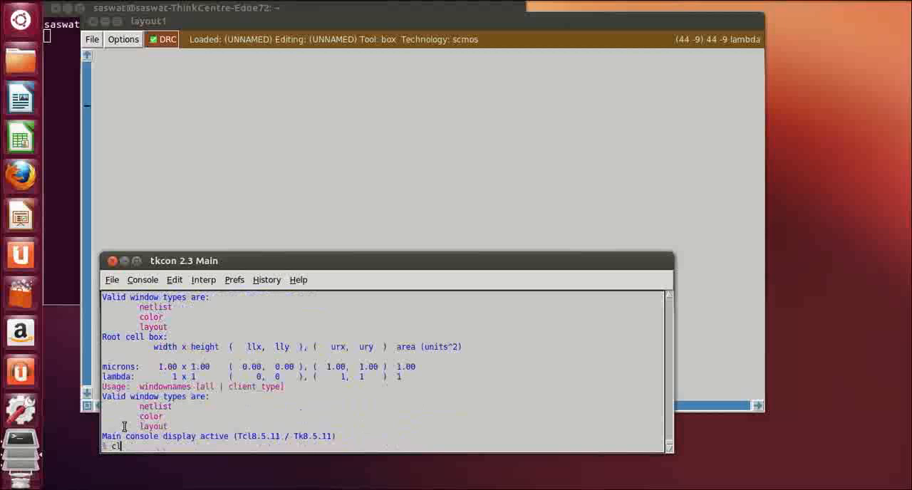
{"action": "type", "text": "ear"}
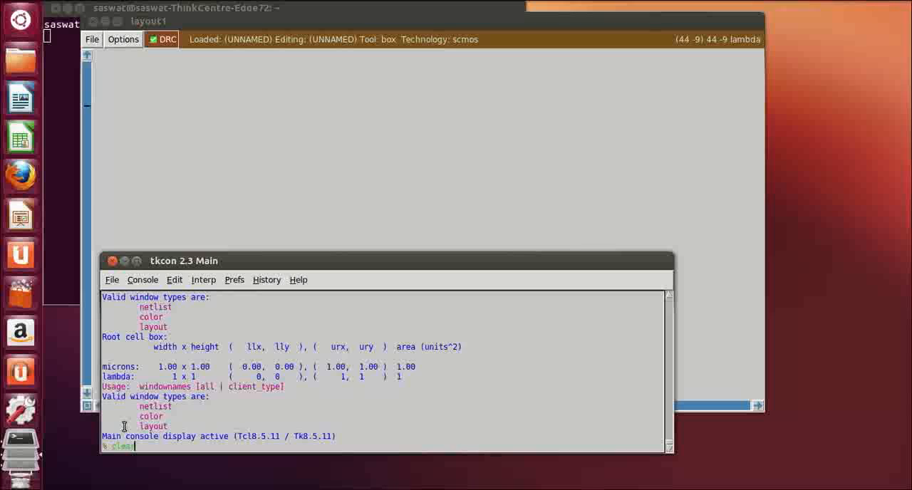
{"action": "key", "text": "Return"}
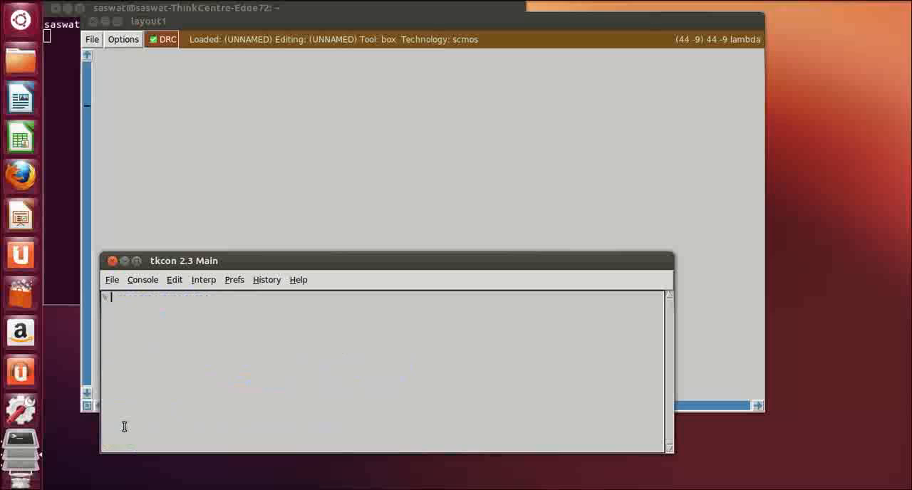
Display the layout grid with the grid command and move the console lower to uncover more of the layout
{"action": "left_click", "coordinate": [577, 26]}
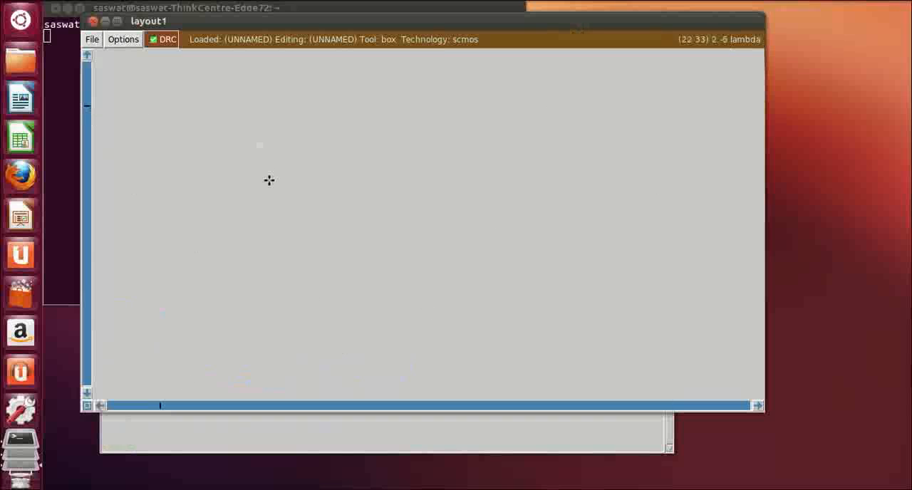
{"action": "left_click", "coordinate": [225, 449]}
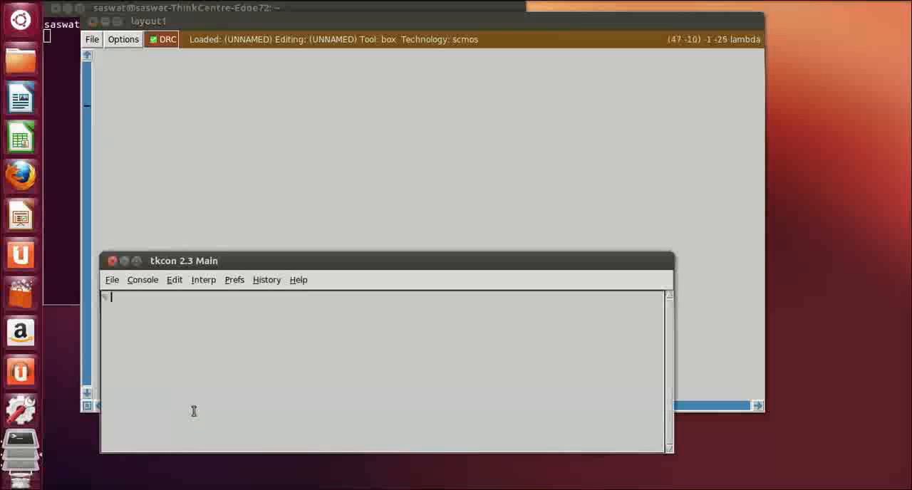
{"action": "type", "text": "gr"}
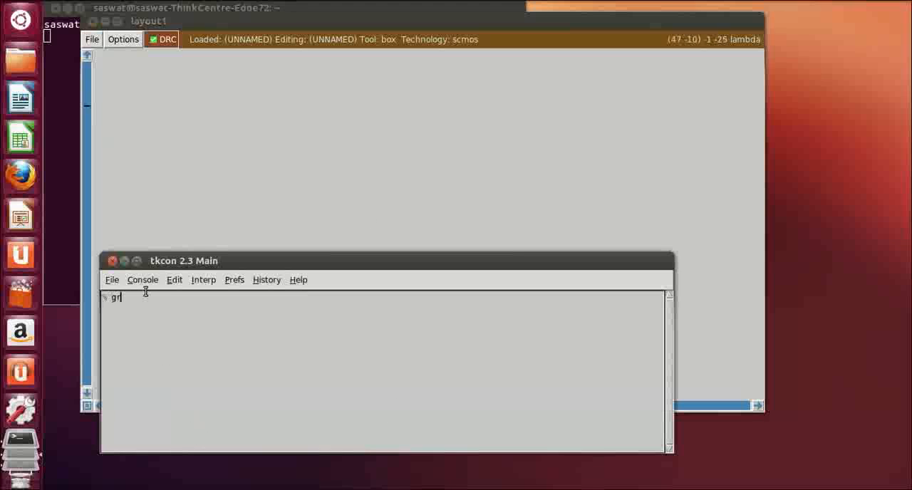
{"action": "type", "text": "id"}
{"action": "key", "text": "Return"}
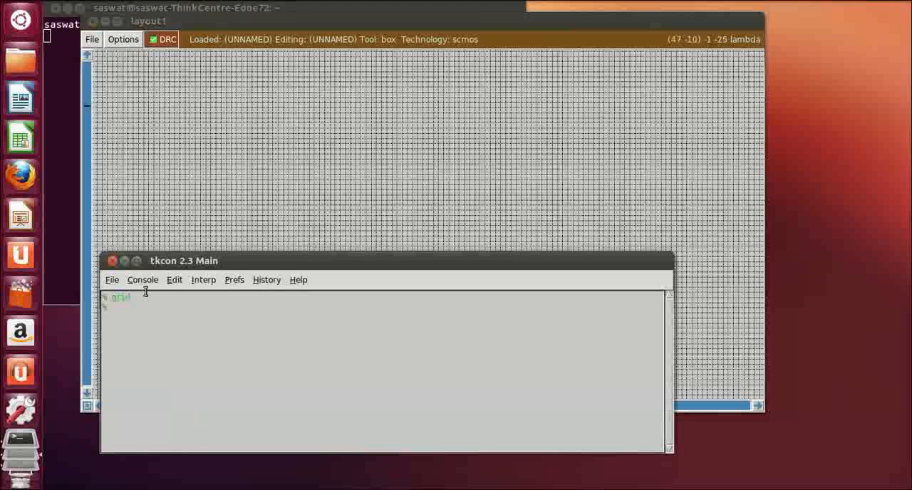
{"action": "left_click_drag", "start_coordinate": [356, 263], "coordinate": [357, 334]}
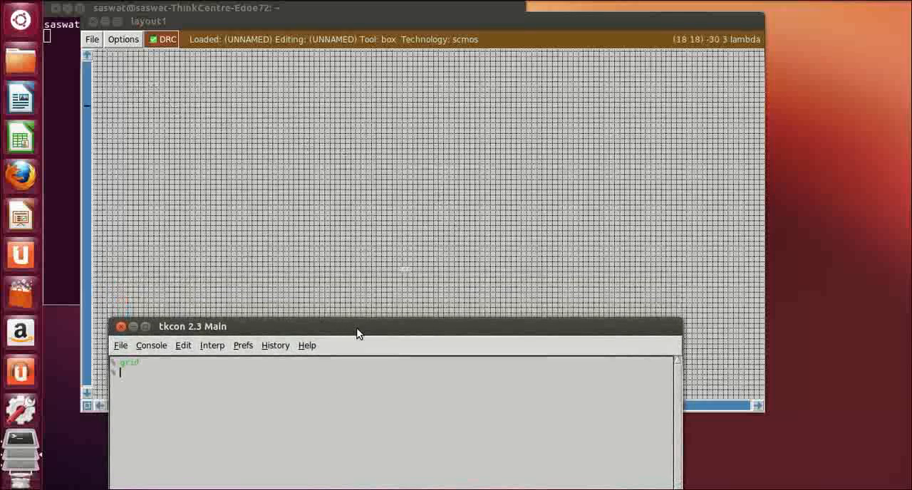
{"action": "left_click", "coordinate": [178, 114]}
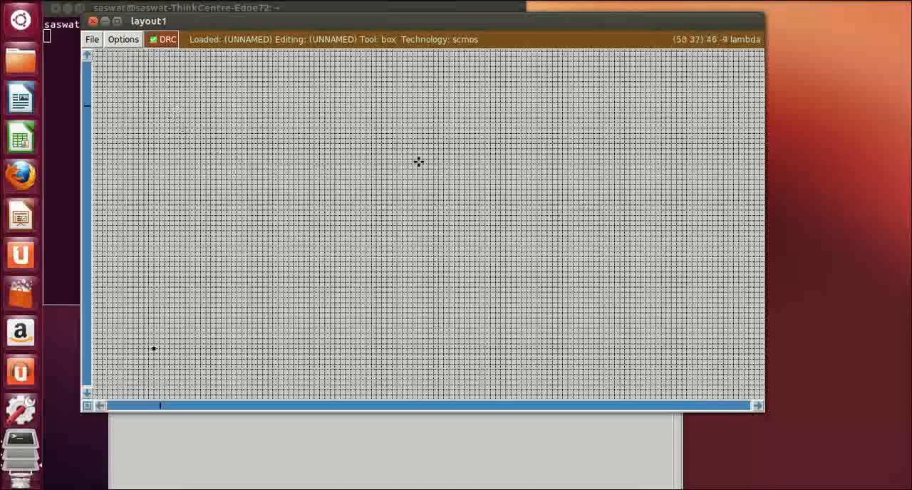
{"action": "right_click", "coordinate": [592, 206]}
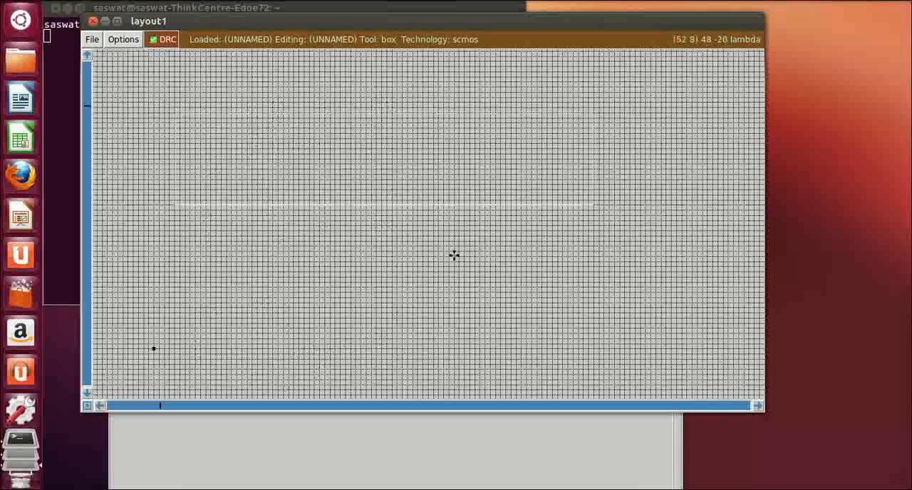
{"action": "left_click", "coordinate": [507, 209]}
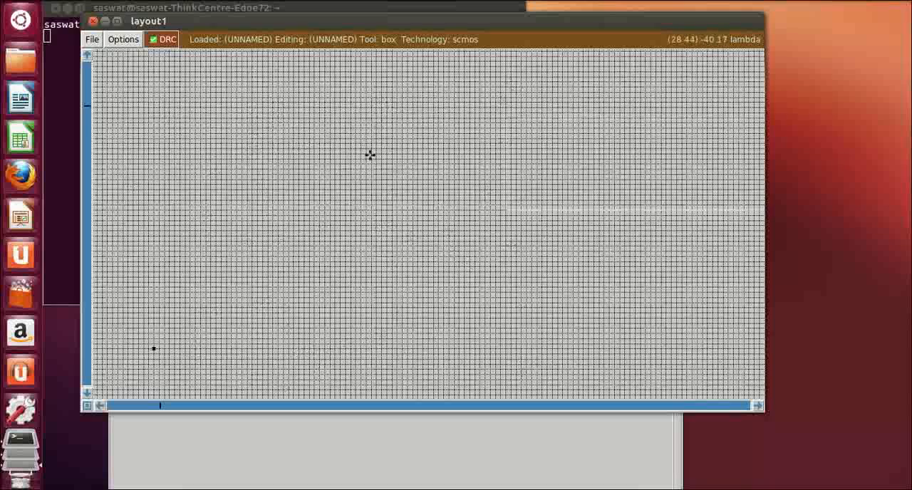
Define a box about 90 by 19 lambda in the upper part of the layout and paint it with nwell
{"action": "left_click", "coordinate": [159, 114]}
{"action": "right_click", "coordinate": [625, 209]}
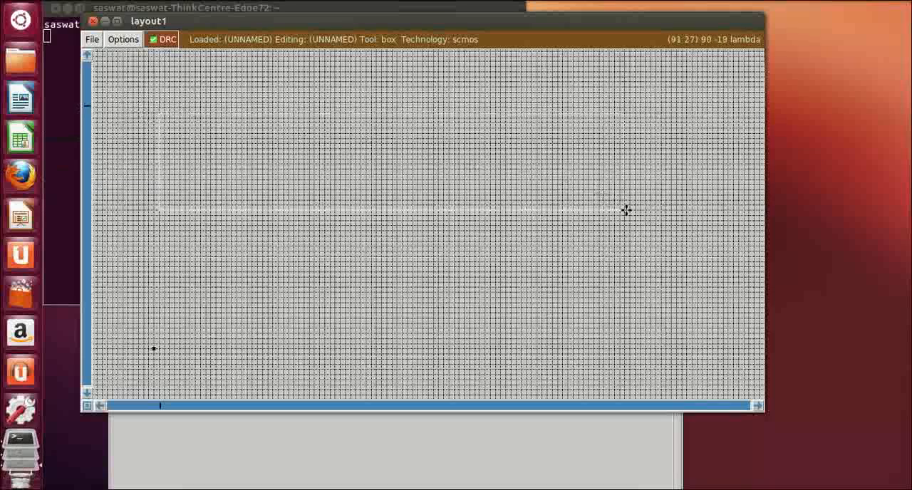
{"action": "left_click", "coordinate": [315, 448]}
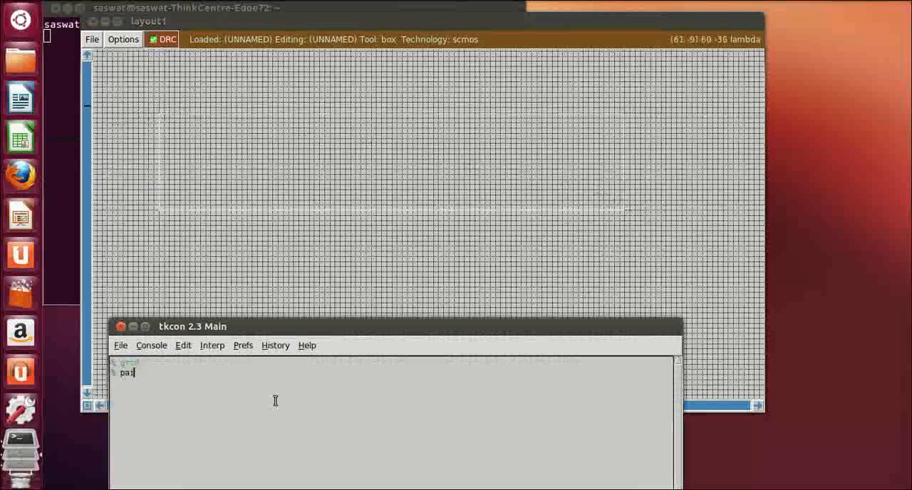
{"action": "type", "text": "paint nwe"}
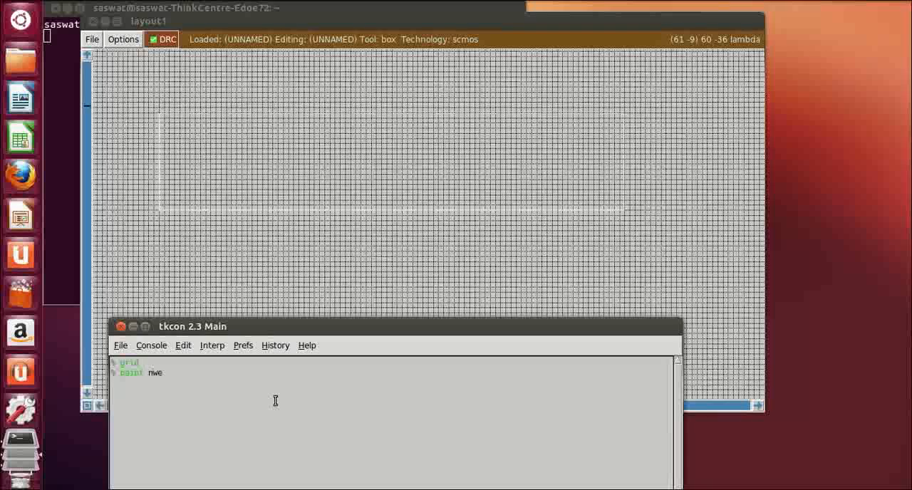
{"action": "type", "text": "ll"}
{"action": "key", "text": "Return"}
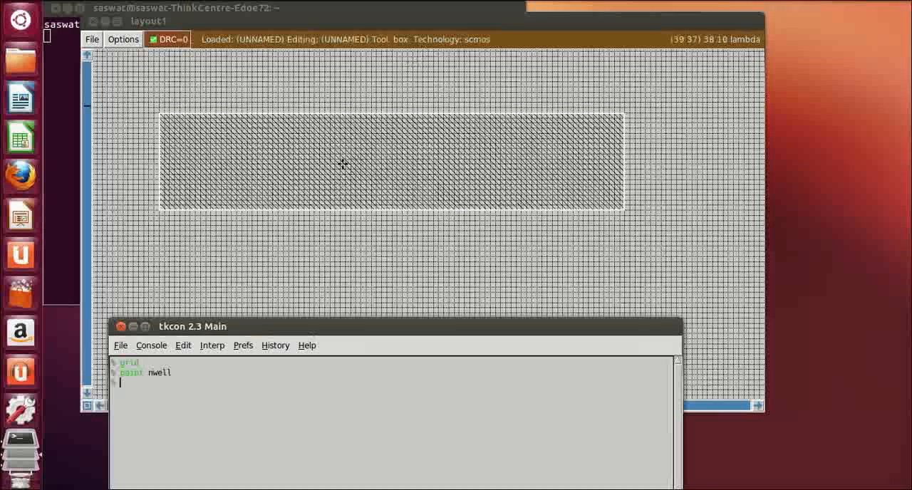
Centre the n-well in the layout view and reposition the console so that its command prompt is visible
{"action": "left_click", "coordinate": [273, 290]}
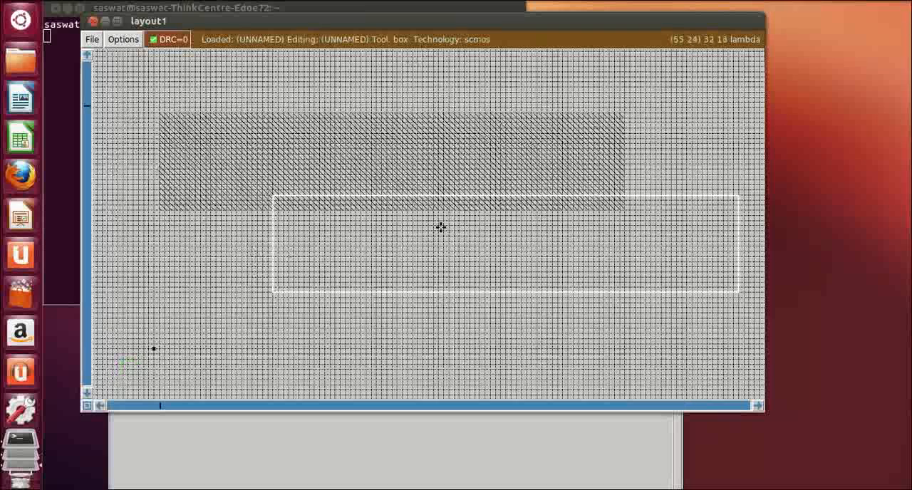
{"action": "key", "text": "z"}
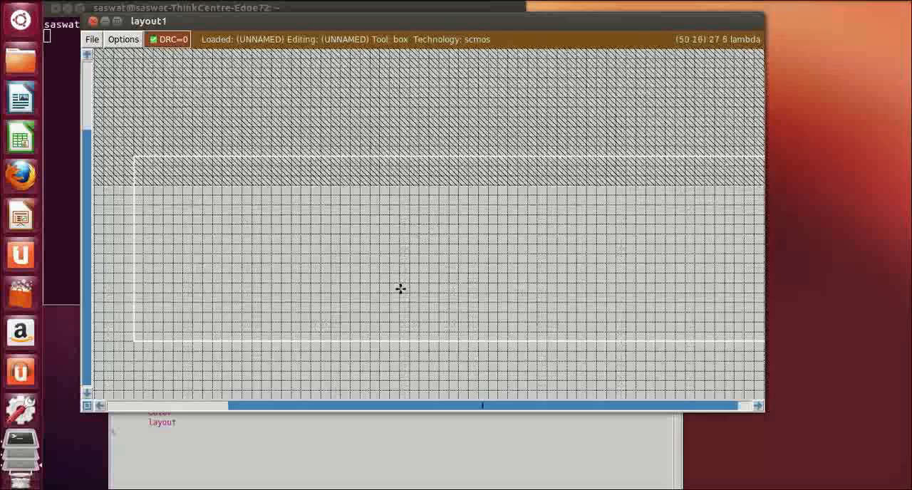
{"action": "scroll", "coordinate": [401, 289], "scroll_direction": "up", "scroll_amount": 5}
{"action": "left_click_drag", "start_coordinate": [417, 404], "coordinate": [265, 403]}
{"action": "key", "text": "shift+z"}
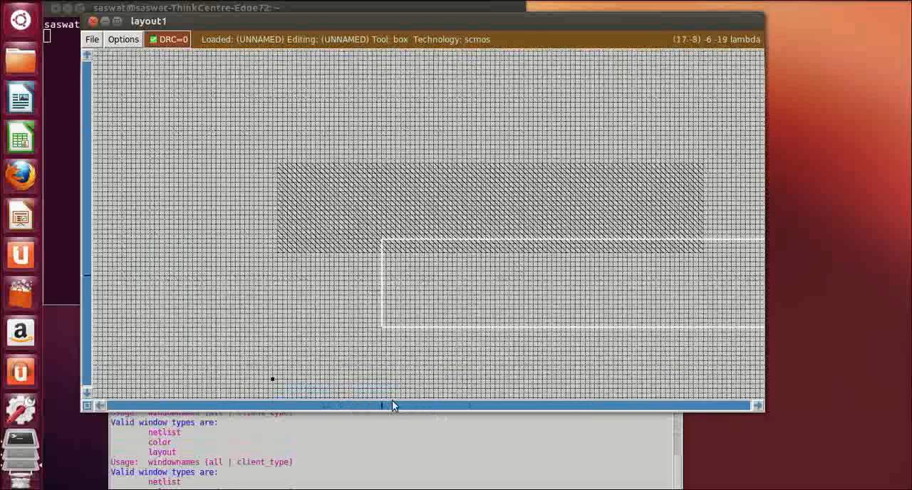
{"action": "left_click_drag", "start_coordinate": [392, 406], "coordinate": [411, 398]}
{"action": "left_click", "coordinate": [357, 479]}
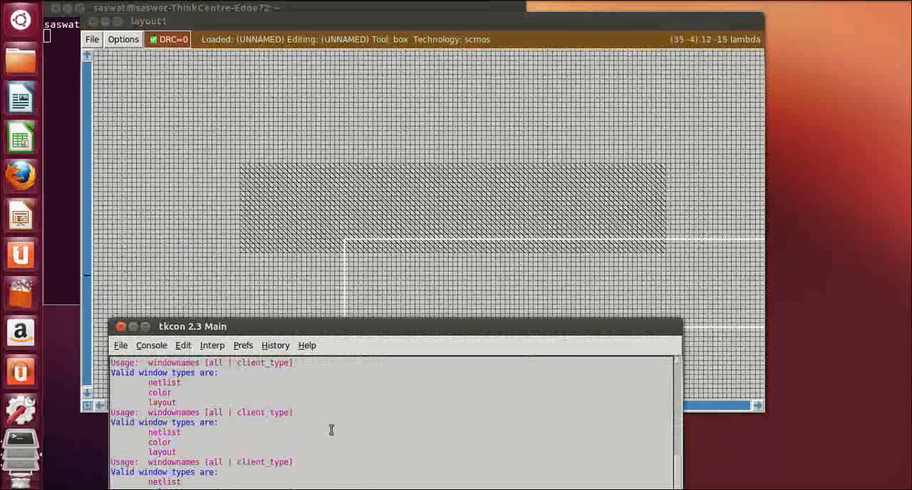
{"action": "left_click_drag", "start_coordinate": [366, 331], "coordinate": [387, 260]}
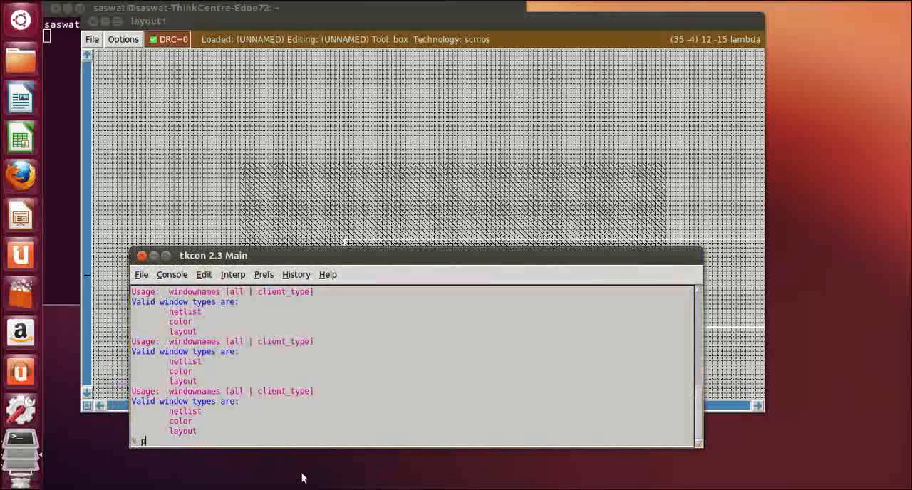
Define a box about 80 by 11 lambda inside the n-well and paint it with pdiff
{"action": "left_click", "coordinate": [315, 209]}
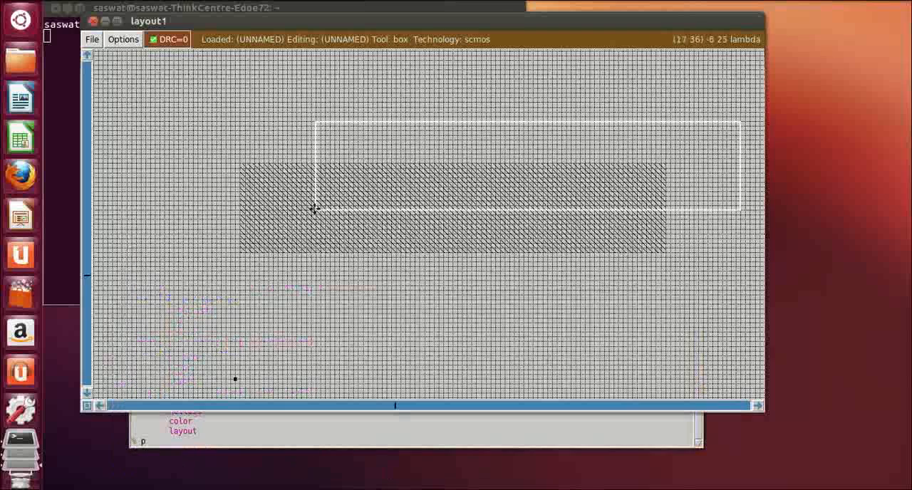
{"action": "left_click", "coordinate": [263, 181]}
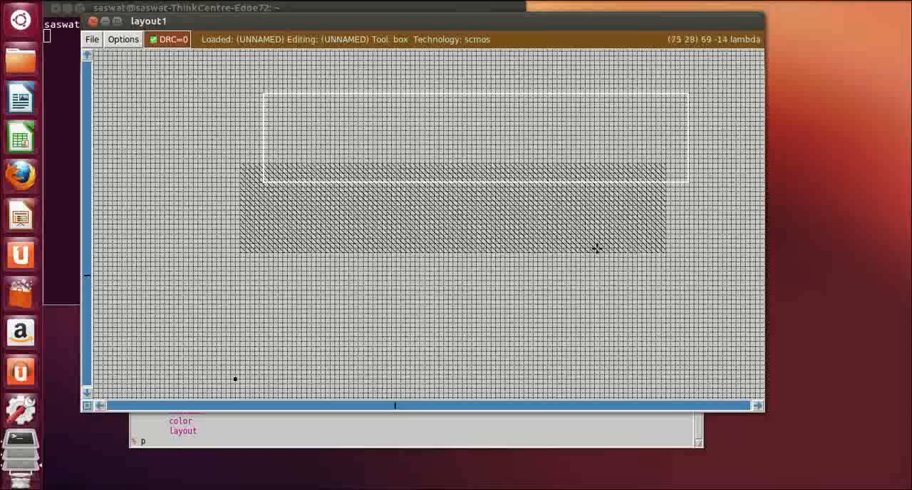
{"action": "right_click", "coordinate": [641, 235]}
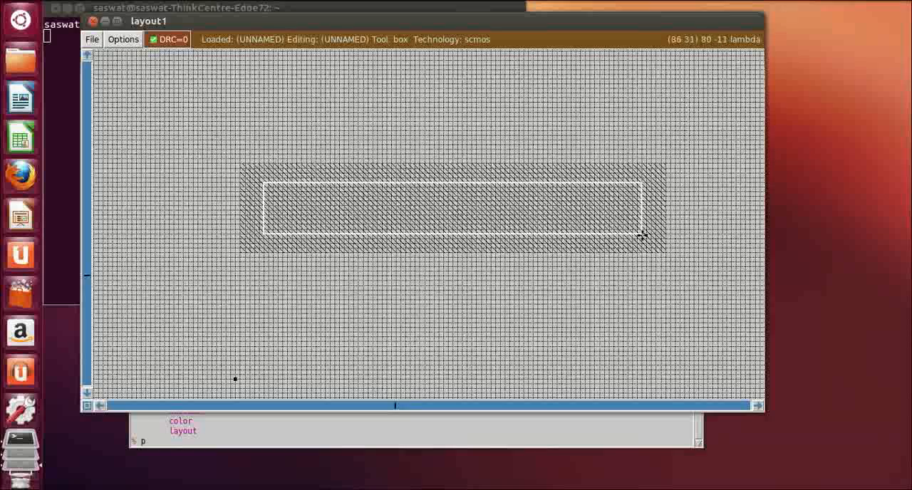
{"action": "left_click", "coordinate": [225, 444]}
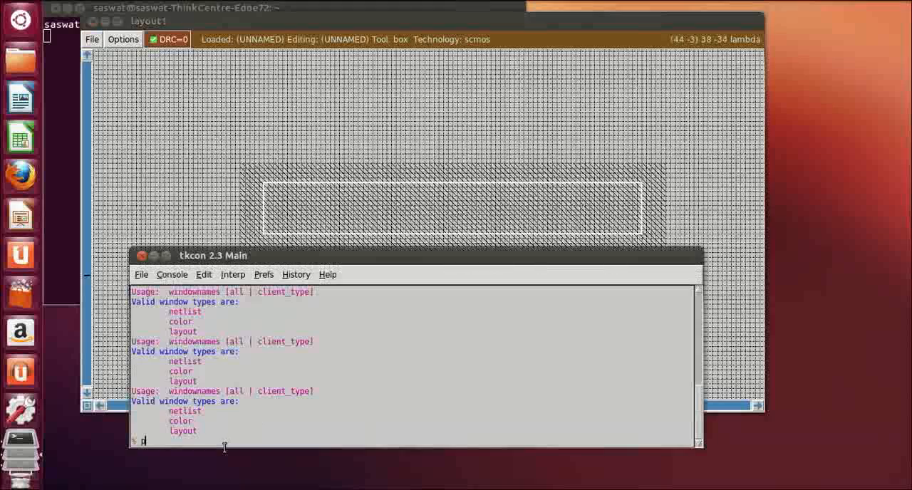
{"action": "type", "text": "paint p"}
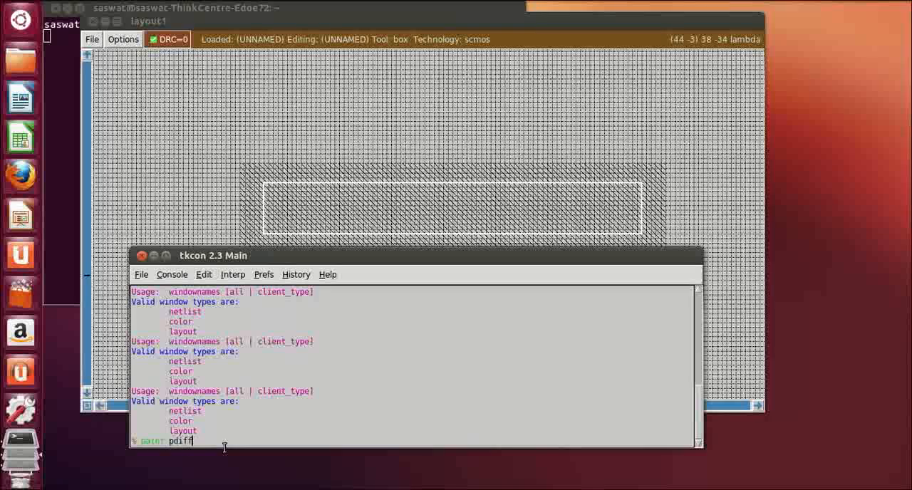
{"action": "type", "text": "diff"}
{"action": "key", "text": "Return"}
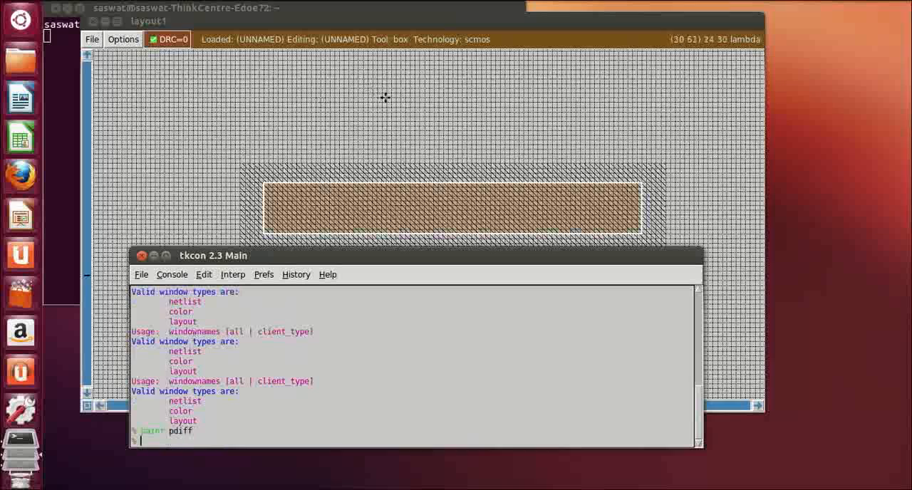
{"action": "left_click", "coordinate": [612, 137]}
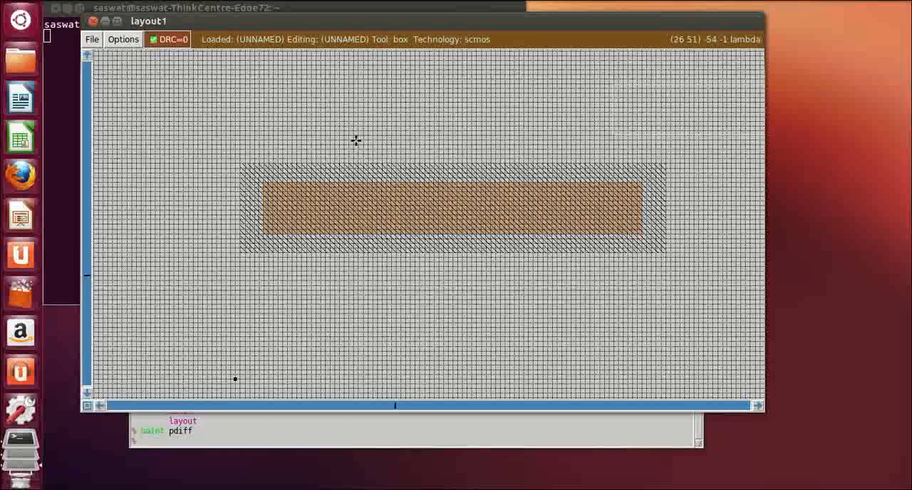
{"action": "left_click", "coordinate": [264, 183]}
{"action": "left_click", "coordinate": [282, 186]}
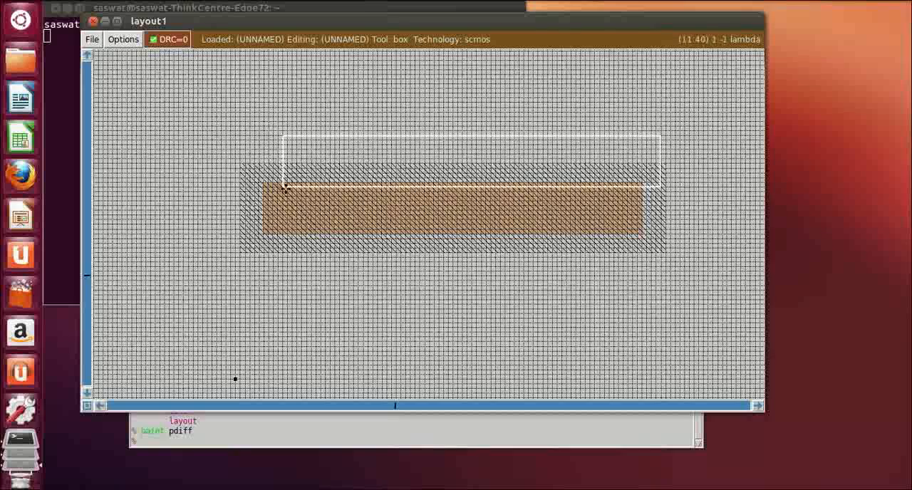
{"action": "left_click", "coordinate": [281, 186]}
{"action": "left_click", "coordinate": [278, 183]}
{"action": "right_click", "coordinate": [324, 230]}
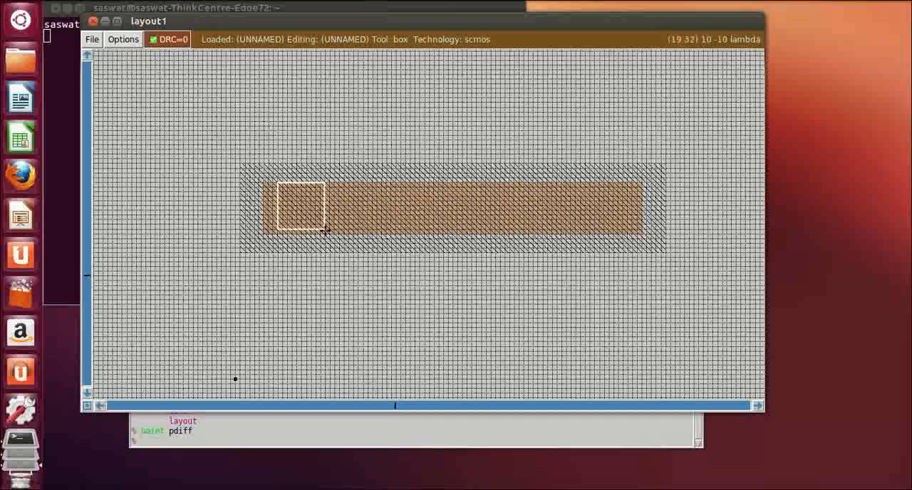
{"action": "right_click", "coordinate": [324, 235]}
{"action": "right_click", "coordinate": [316, 200]}
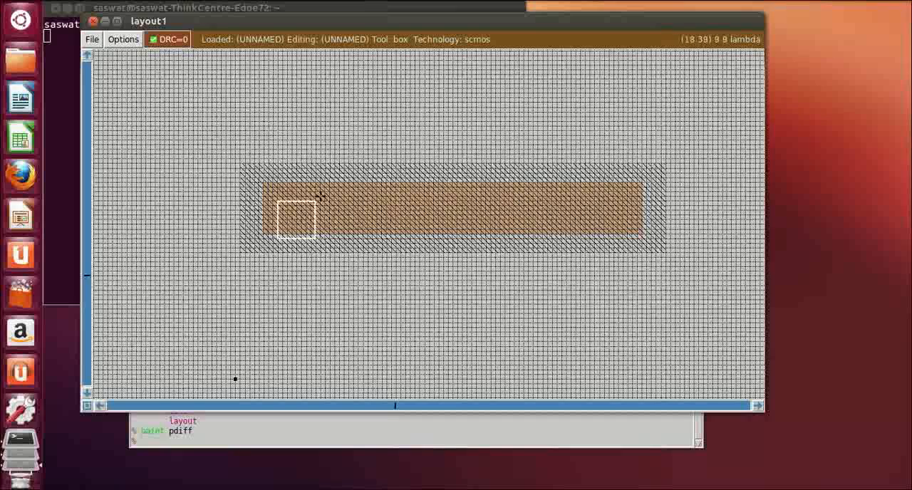
{"action": "left_click", "coordinate": [284, 181]}
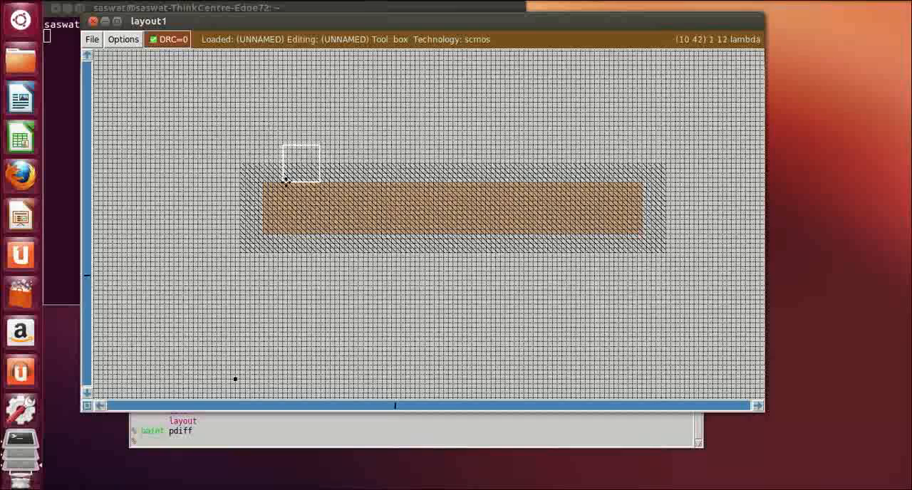
{"action": "right_click", "coordinate": [323, 231]}
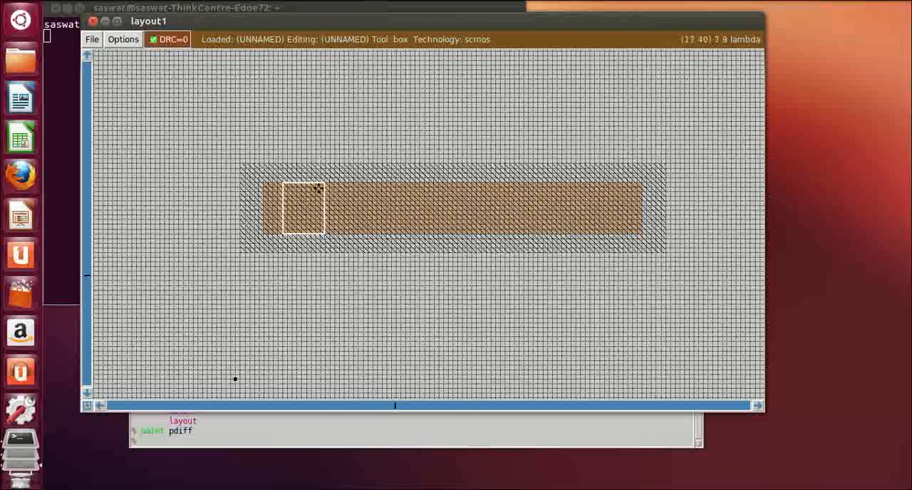
{"action": "left_click", "coordinate": [256, 429]}
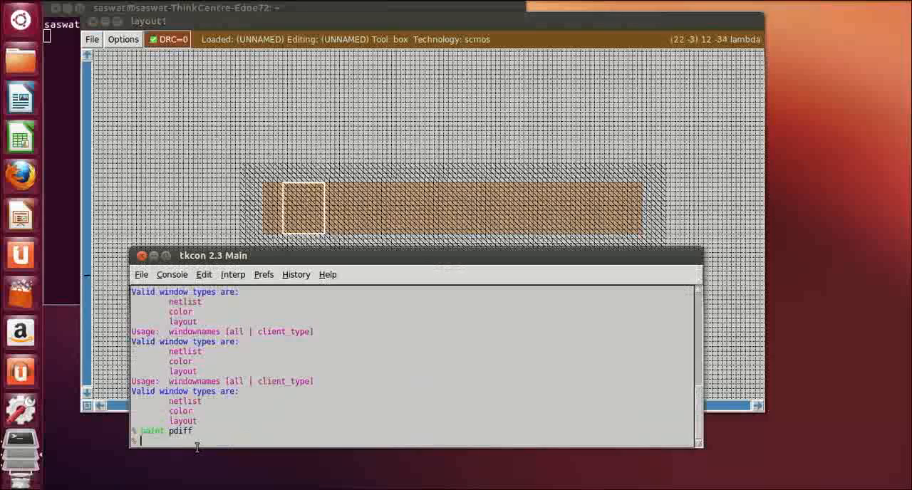
{"action": "type", "text": "paint"}
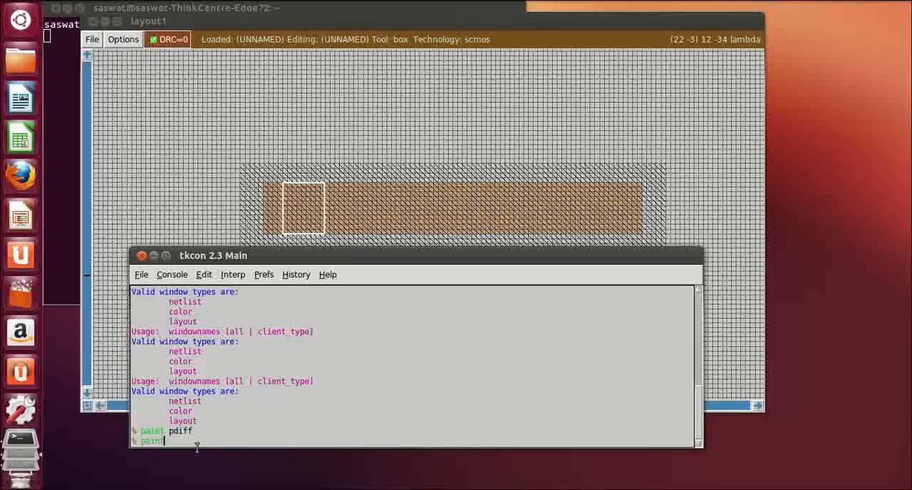
{"action": "key", "text": "BackSpace"}
{"action": "key", "text": "BackSpace"}
{"action": "key", "text": "BackSpace"}
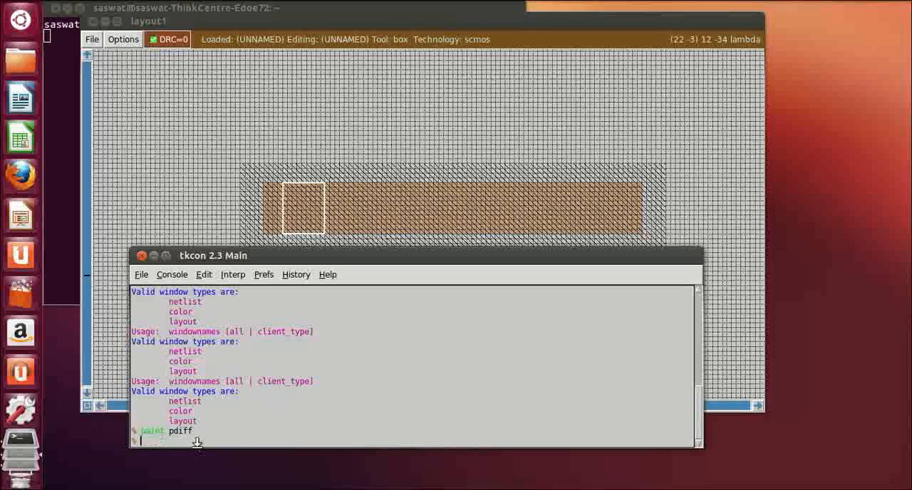
Define a box about 80 by 12 lambda above the n-well, aligned with the p-diffusion's ends, and paint it with m1
{"action": "left_click", "coordinate": [352, 134]}
{"action": "scroll", "coordinate": [336, 109], "scroll_direction": "up", "scroll_amount": 2}
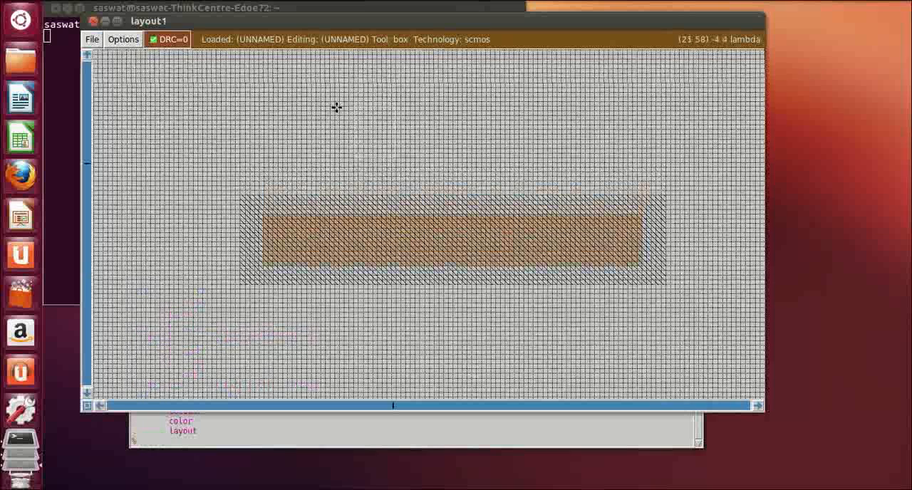
{"action": "left_click", "coordinate": [264, 100]}
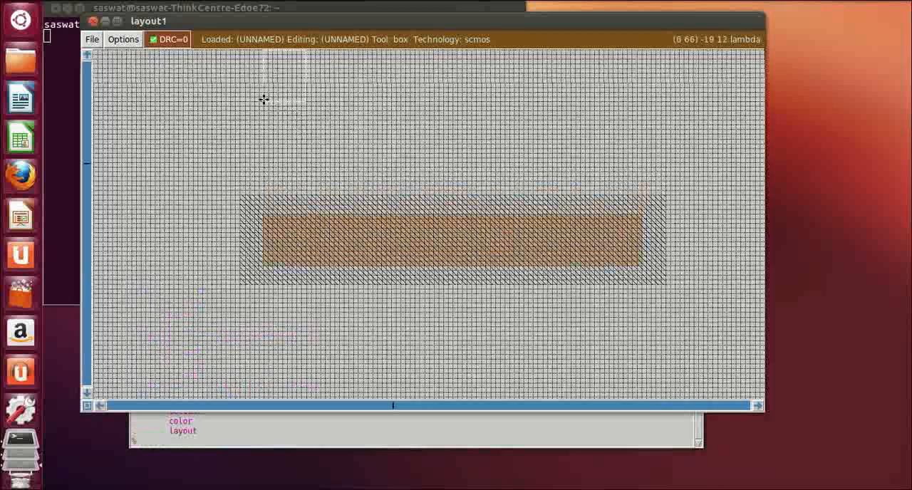
{"action": "right_click", "coordinate": [642, 155]}
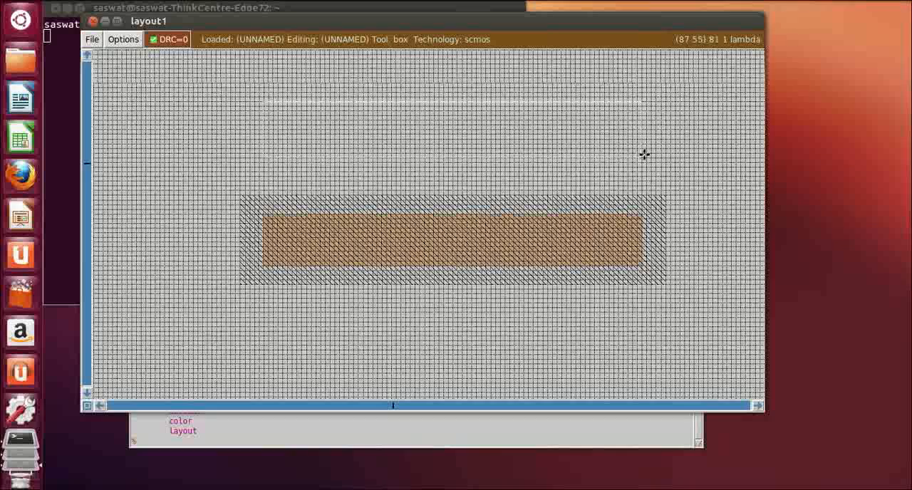
{"action": "left_click", "coordinate": [227, 443]}
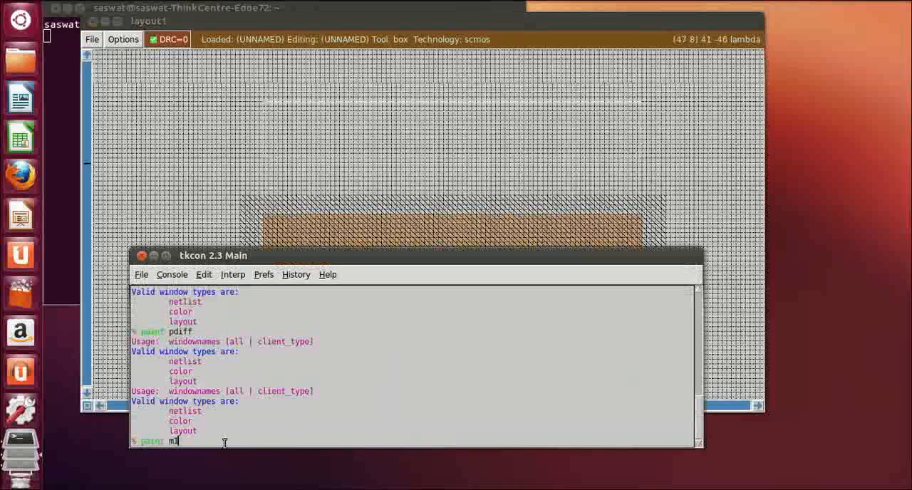
{"action": "key", "text": "Return"}
{"action": "left_click", "coordinate": [689, 189]}
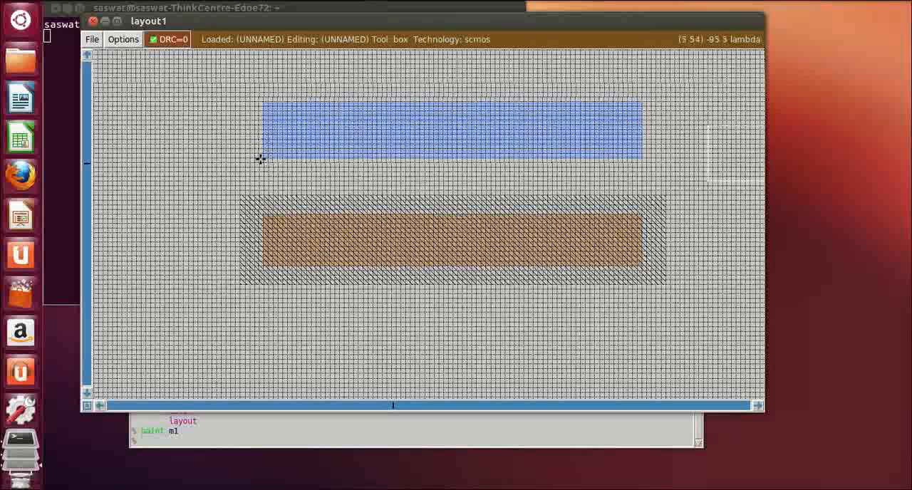
Define a box about 10 by 23 lambda from the metal strip's lower left corner down across the p-diffusion and paint it with m1
{"action": "key", "text": "s"}
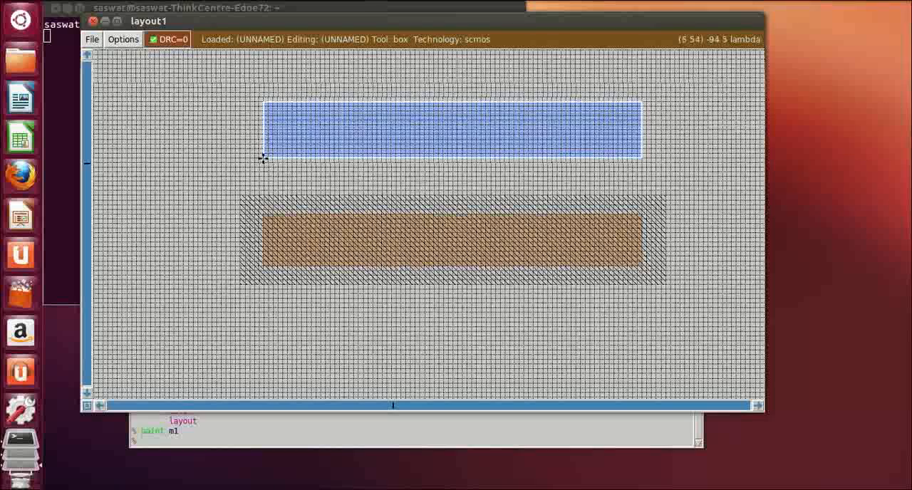
{"action": "right_click", "coordinate": [311, 266]}
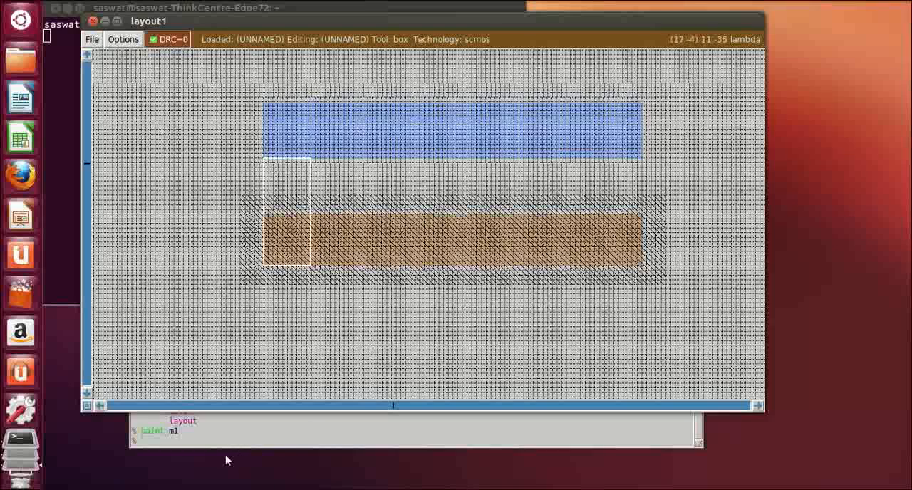
{"action": "left_click", "coordinate": [184, 437]}
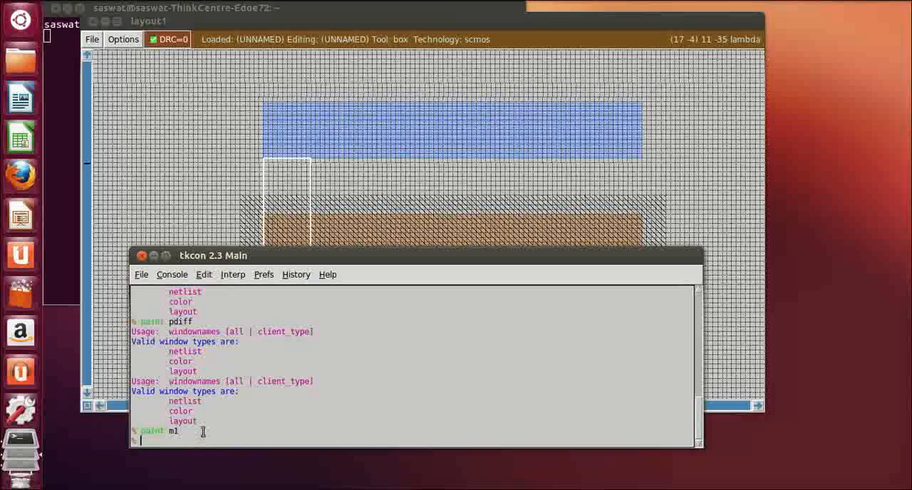
{"action": "type", "text": "paint m1"}
{"action": "key", "text": "Return"}
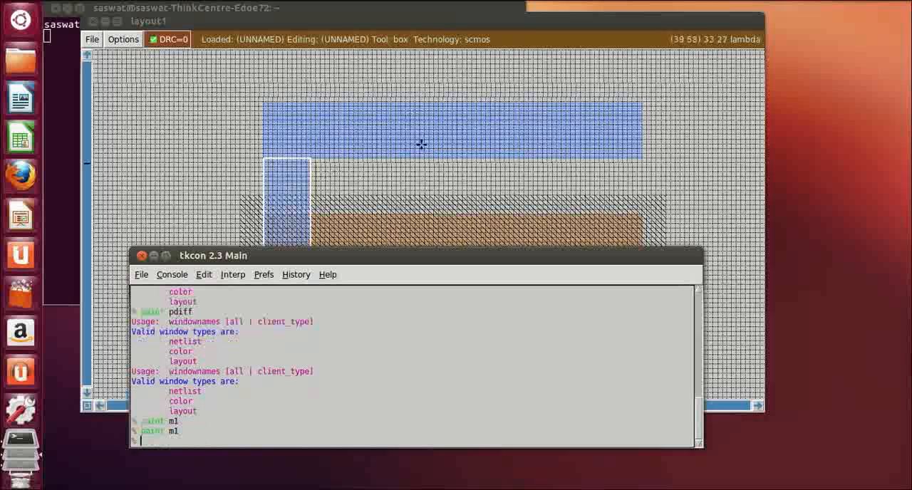
{"action": "left_click", "coordinate": [419, 175]}
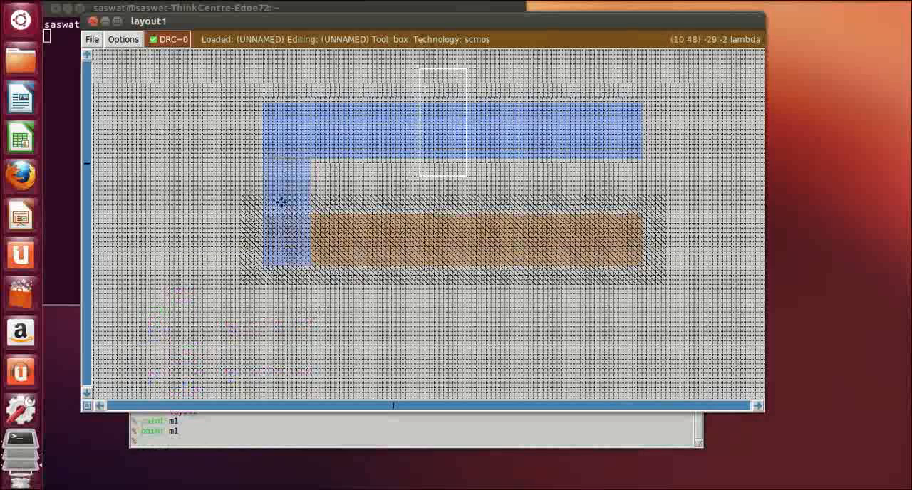
Fit a box about 10 by 11 lambda to the overlap of the vertical metal strip and the p-diffusion and paint it with pdc
{"action": "left_click", "coordinate": [264, 218]}
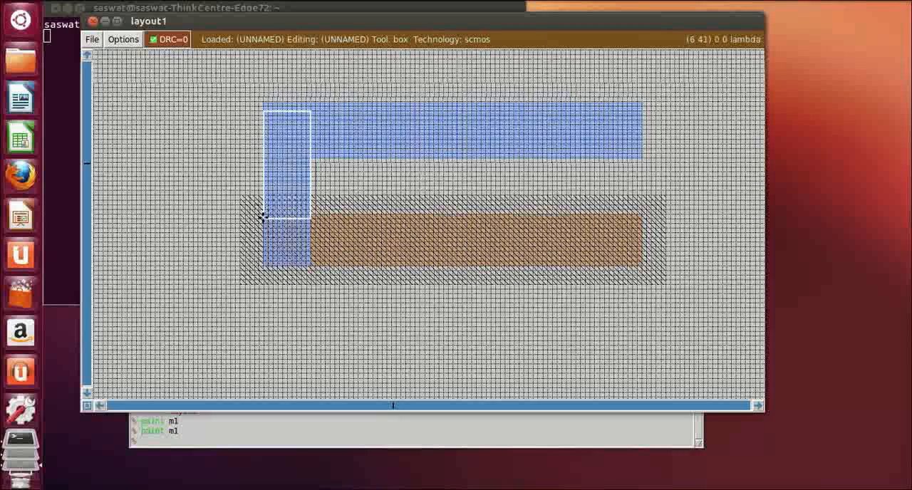
{"action": "right_click", "coordinate": [312, 263]}
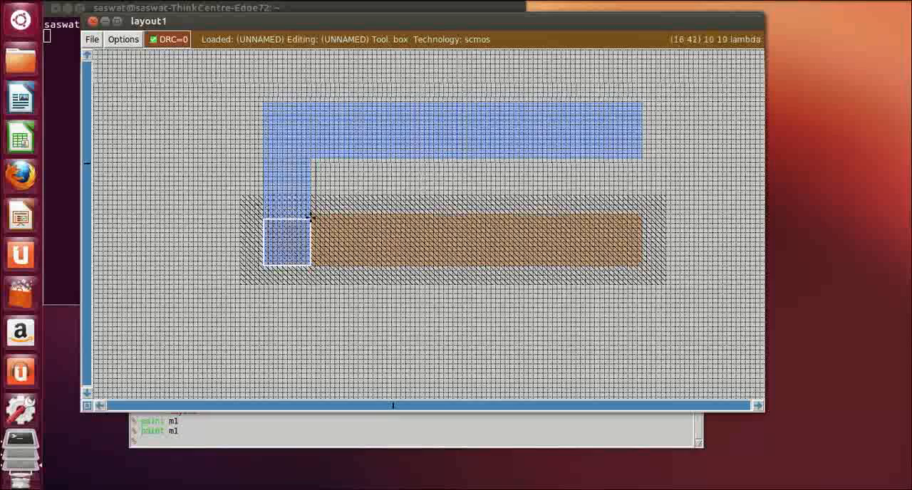
{"action": "right_click", "coordinate": [308, 213]}
{"action": "right_click", "coordinate": [312, 214]}
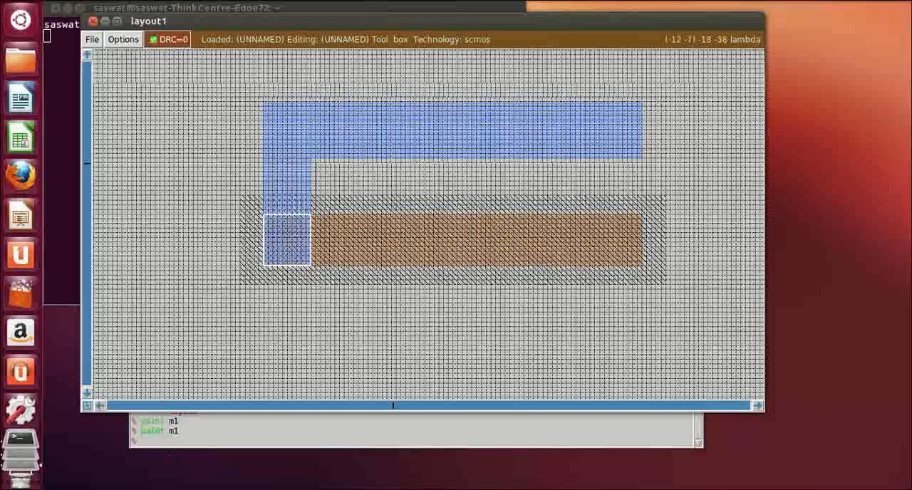
{"action": "left_click", "coordinate": [158, 441]}
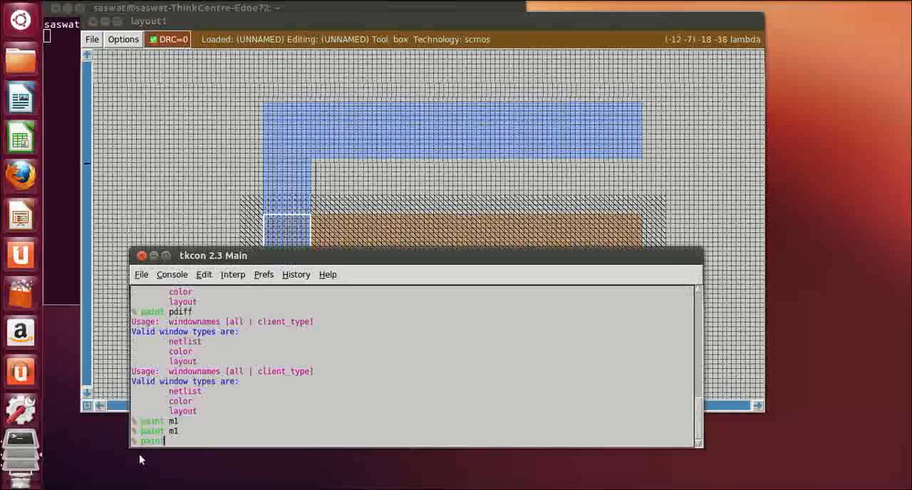
{"action": "type", "text": "paint pdc"}
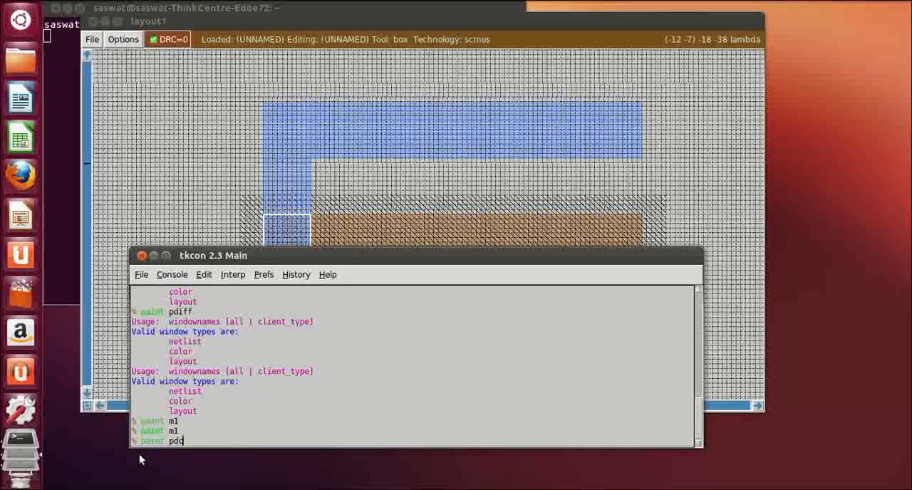
{"action": "key", "text": "Return"}
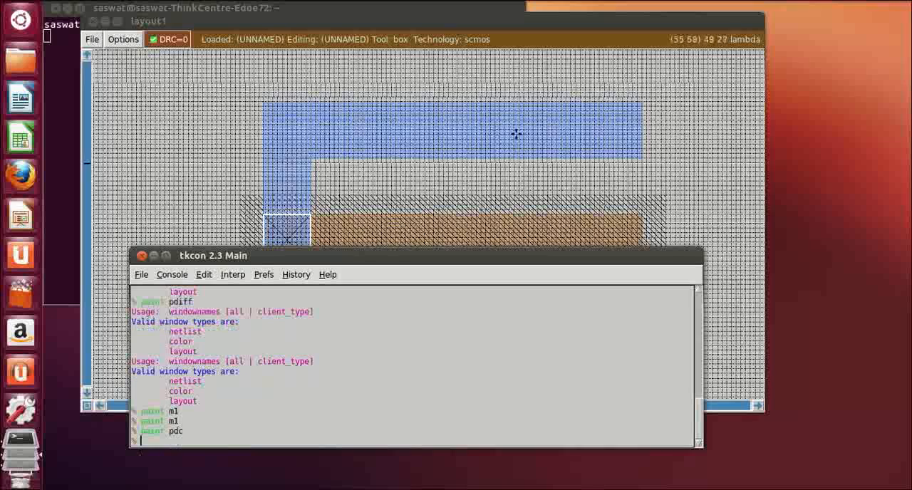
{"action": "left_click", "coordinate": [589, 177]}
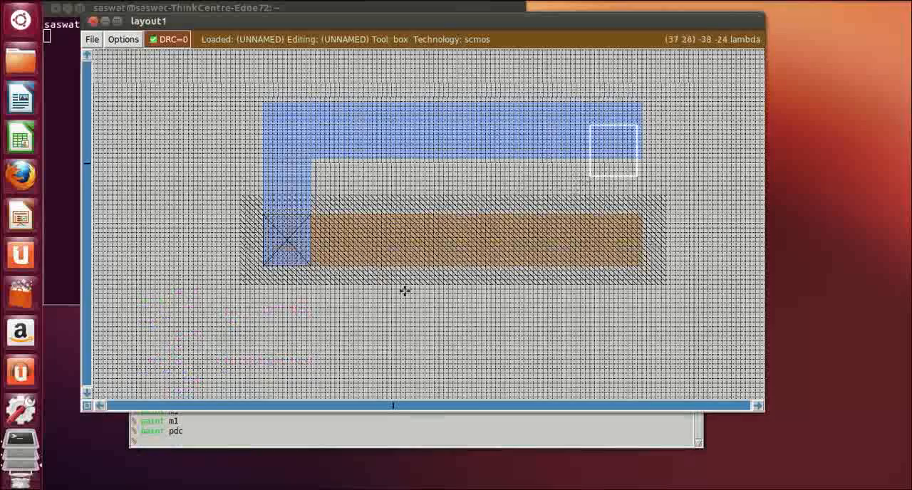
Define a box about 88 by 17 lambda well below the n-well, roughly aligned with its ends, and paint it with ndiff
{"action": "scroll", "coordinate": [443, 312], "scroll_direction": "down", "scroll_amount": 4}
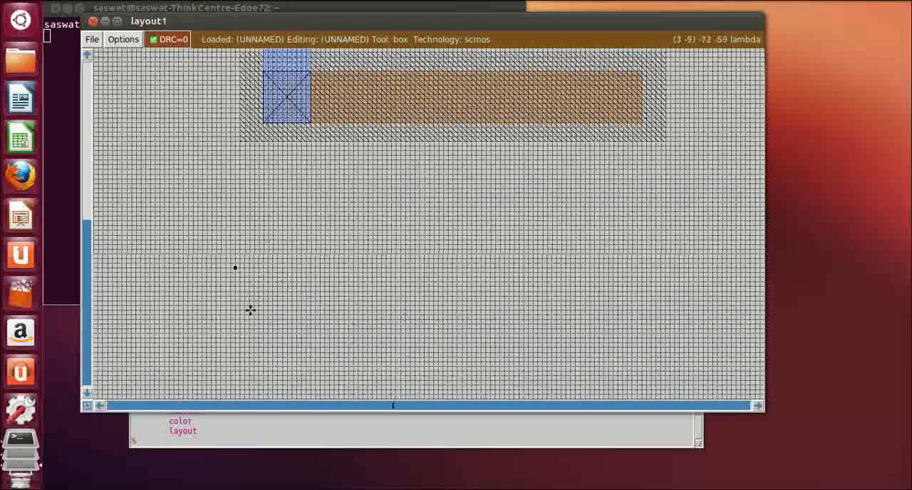
{"action": "scroll", "coordinate": [250, 310], "scroll_direction": "down", "scroll_amount": 1}
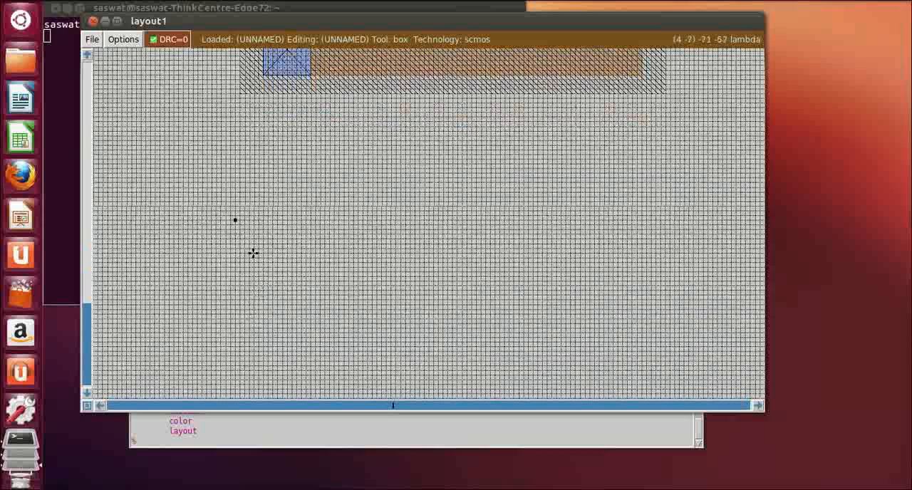
{"action": "left_click", "coordinate": [255, 292]}
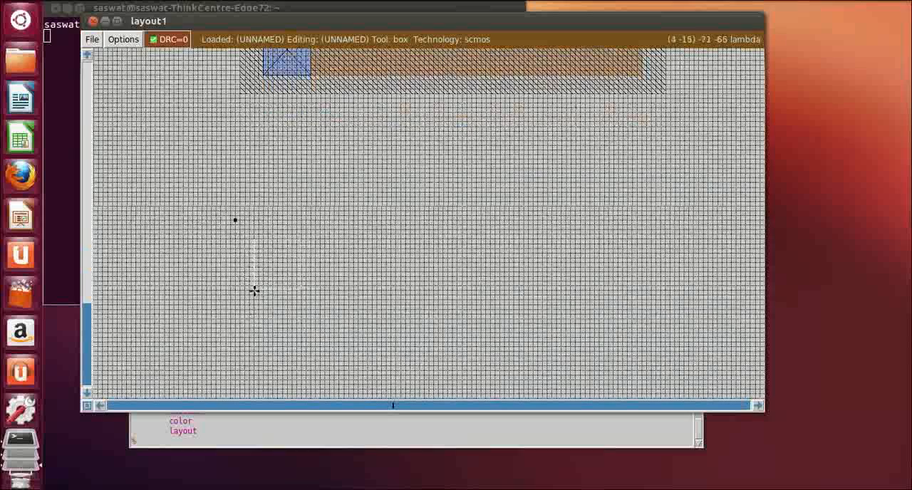
{"action": "right_click", "coordinate": [668, 374]}
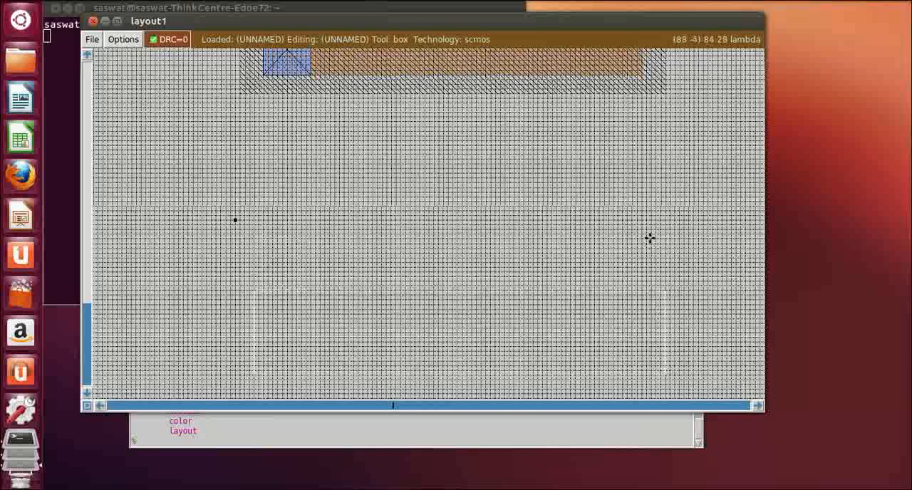
{"action": "left_click", "coordinate": [238, 291]}
{"action": "right_click", "coordinate": [655, 370]}
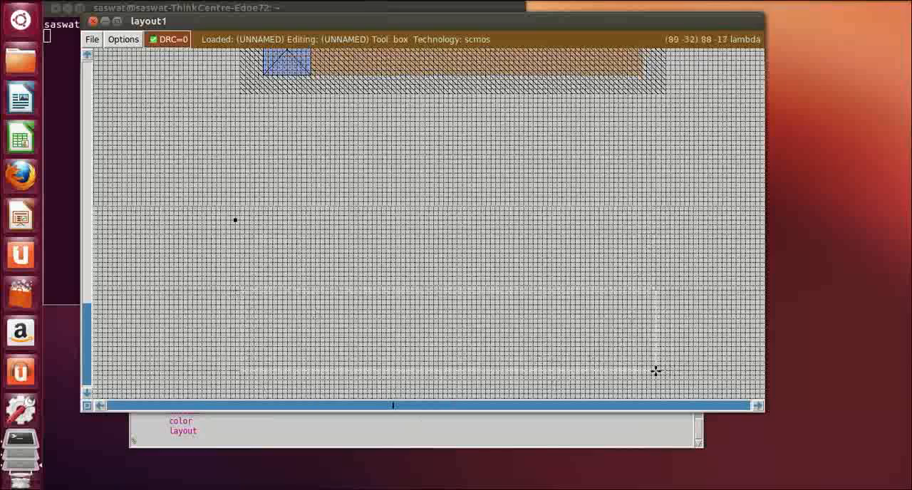
{"action": "left_click", "coordinate": [337, 438]}
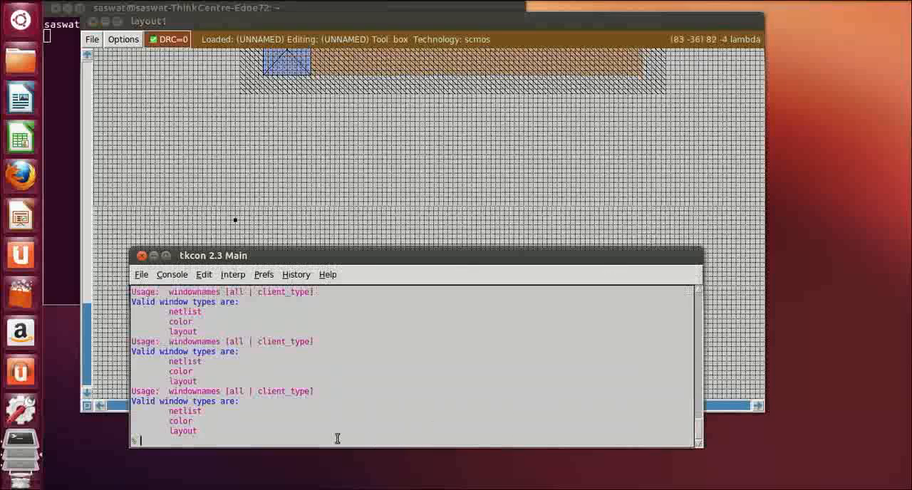
{"action": "type", "text": "paint"}
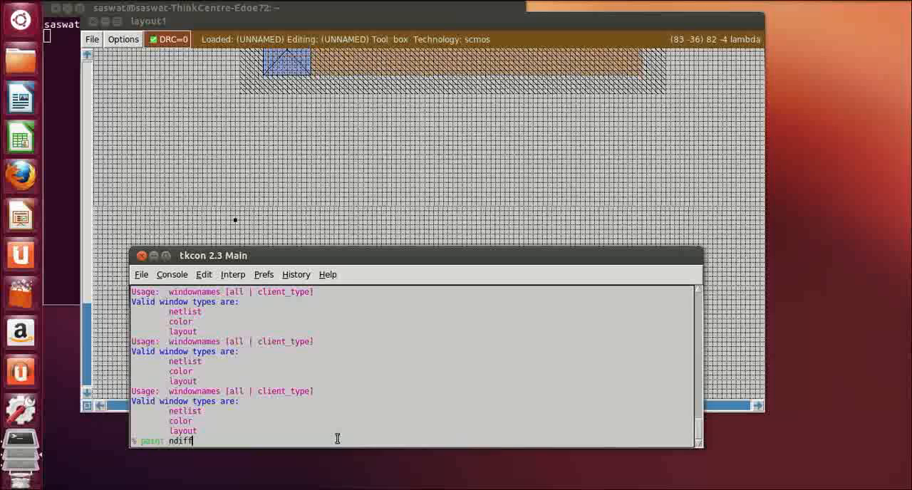
{"action": "type", "text": "ndiff"}
{"action": "key", "text": "Return"}
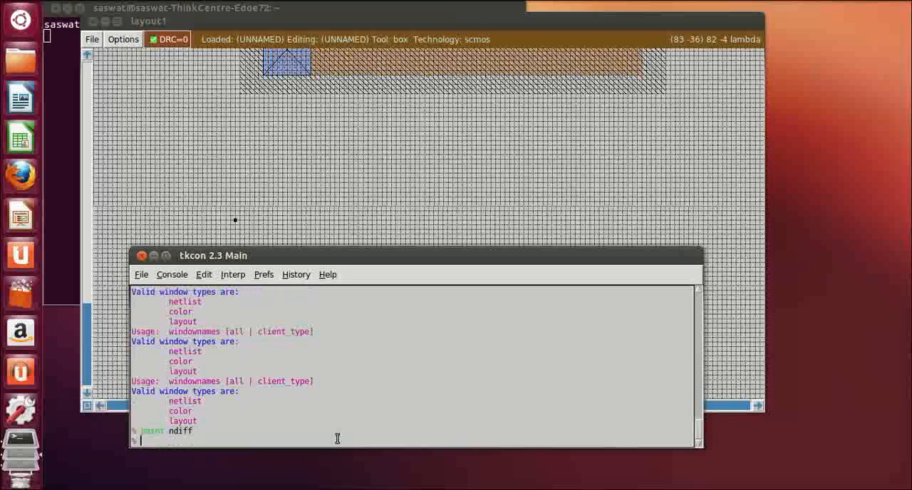
{"action": "left_click", "coordinate": [392, 210]}
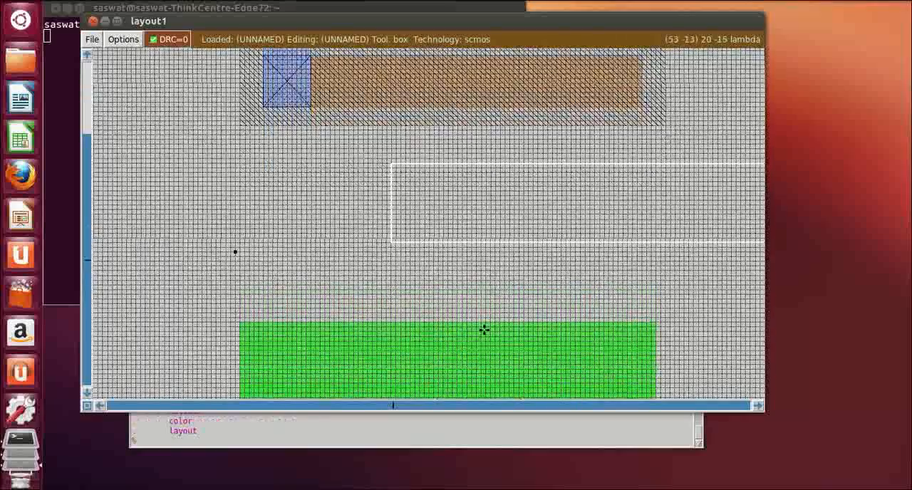
{"action": "scroll", "coordinate": [482, 330], "scroll_direction": "down", "scroll_amount": 2}
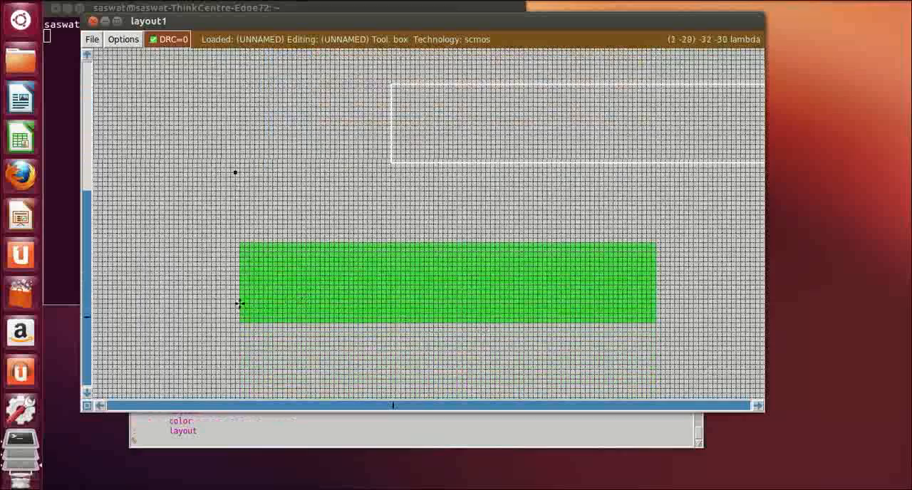
{"action": "scroll", "coordinate": [371, 314], "scroll_direction": "up", "scroll_amount": 7}
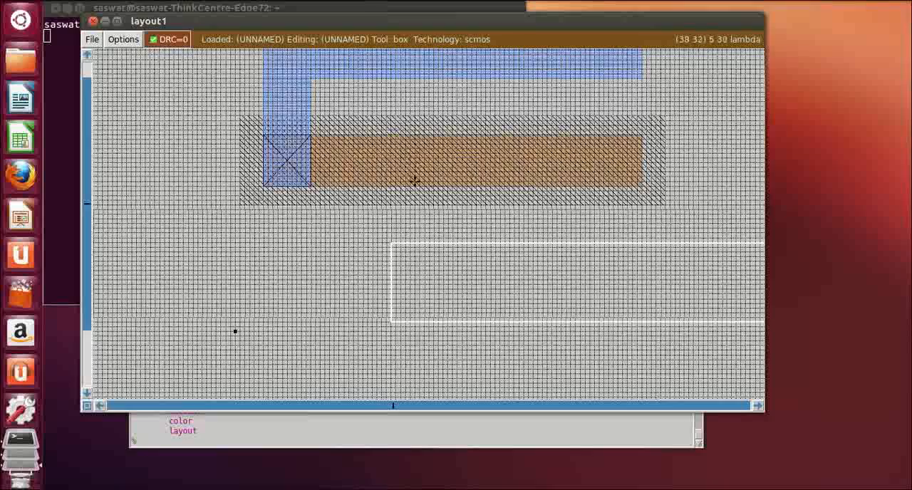
{"action": "scroll", "coordinate": [390, 258], "scroll_direction": "down", "scroll_amount": 7}
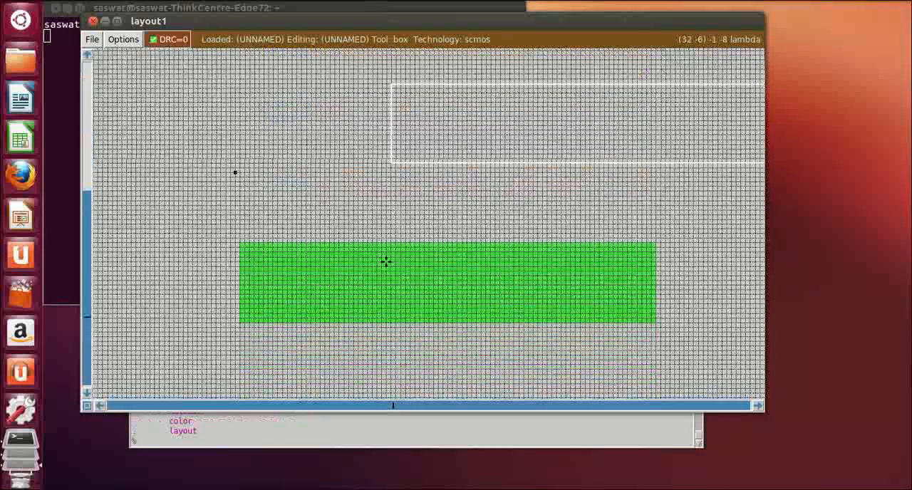
{"action": "scroll", "coordinate": [285, 249], "scroll_direction": "up", "scroll_amount": 3}
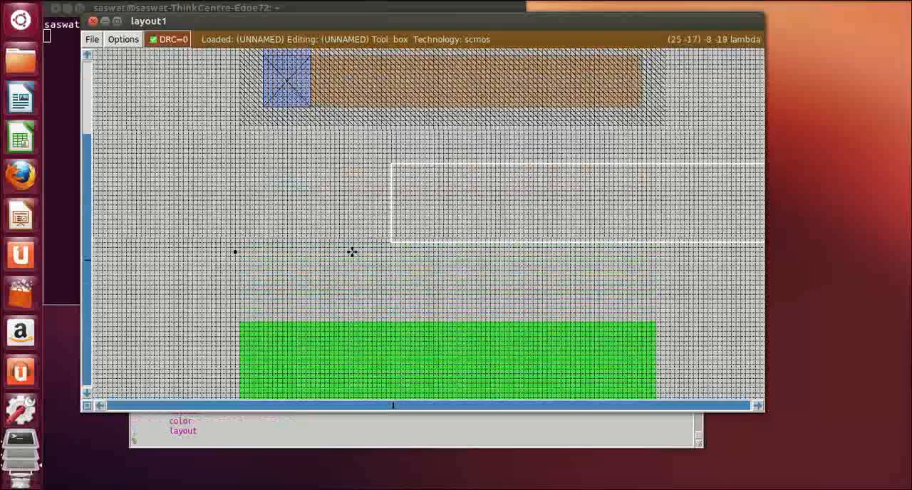
Fit a box about 88 by 6 lambda over the upper part of the n-diffusion strip and erase its contents
{"action": "scroll", "coordinate": [352, 253], "scroll_direction": "down", "scroll_amount": 3}
{"action": "left_click", "coordinate": [240, 262]}
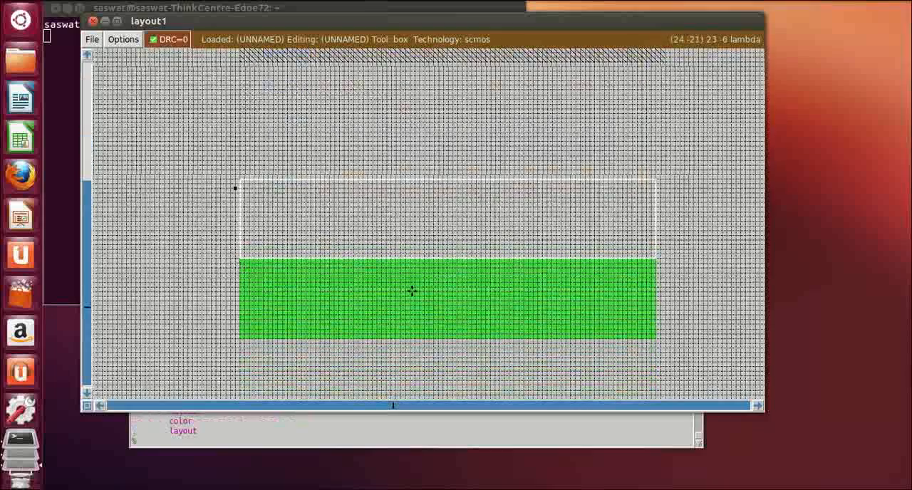
{"action": "right_click", "coordinate": [655, 286]}
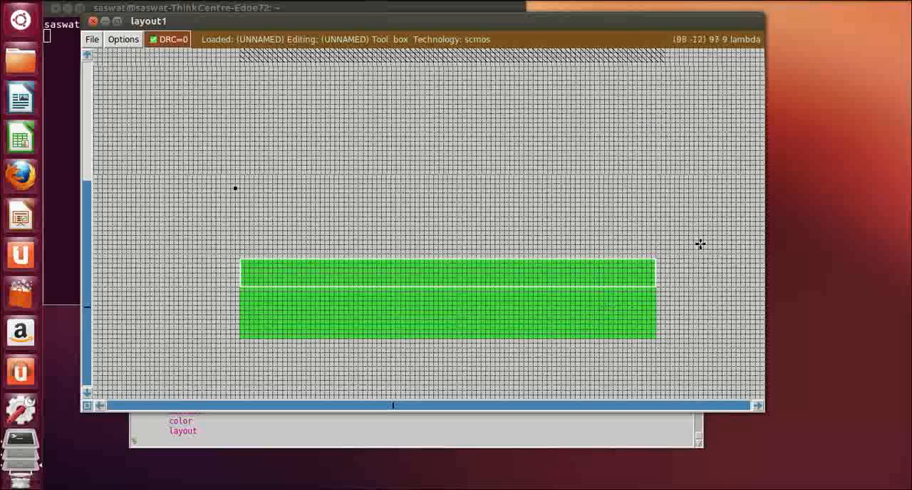
{"action": "left_click", "coordinate": [225, 437]}
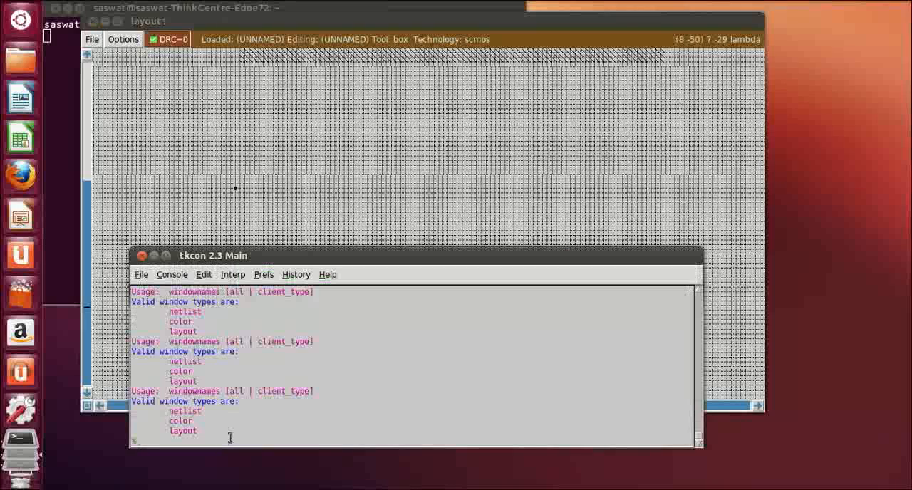
{"action": "type", "text": "erase"}
{"action": "key", "text": "Return"}
{"action": "left_click", "coordinate": [518, 181]}
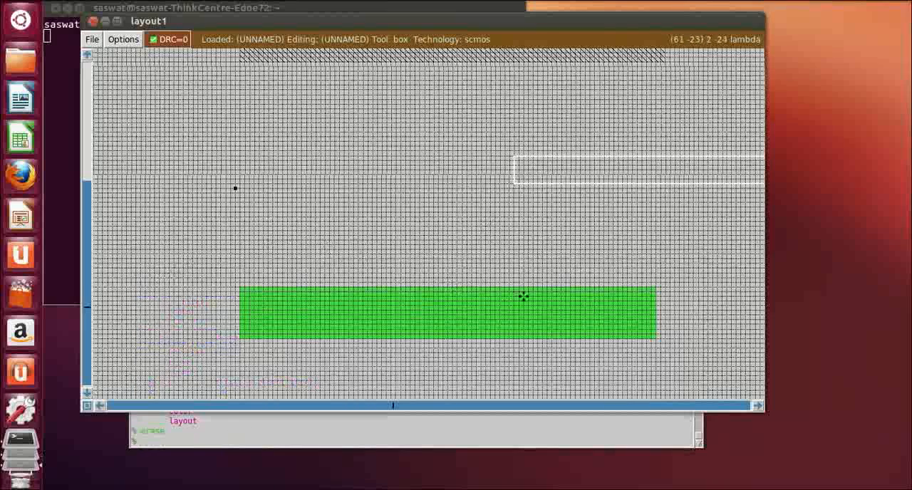
{"action": "scroll", "coordinate": [523, 296], "scroll_direction": "up", "scroll_amount": 5}
{"action": "scroll", "coordinate": [523, 296], "scroll_direction": "down", "scroll_amount": 5}
{"action": "scroll", "coordinate": [519, 300], "scroll_direction": "up", "scroll_amount": 4}
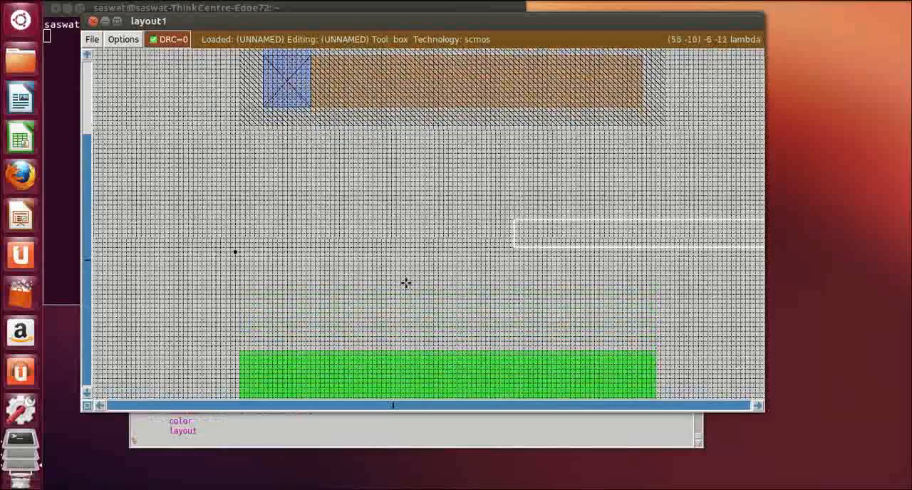
{"action": "scroll", "coordinate": [346, 202], "scroll_direction": "up", "scroll_amount": 3}
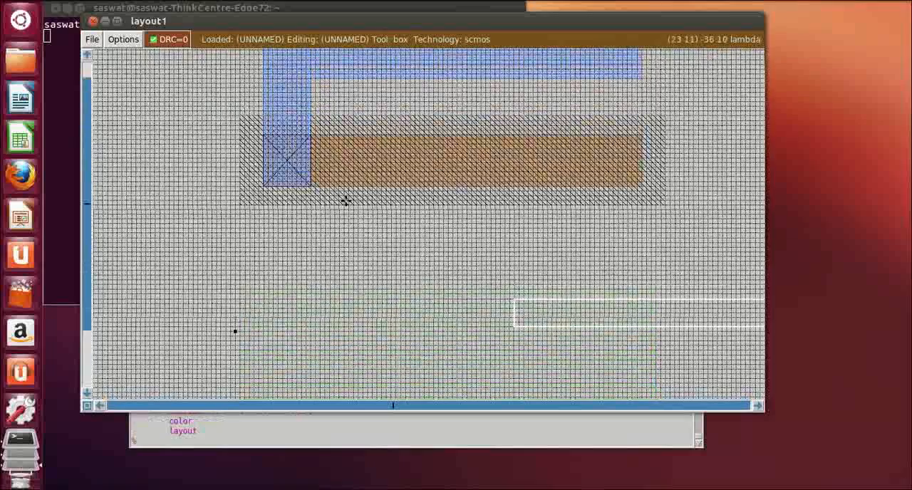
{"action": "left_click", "coordinate": [332, 100]}
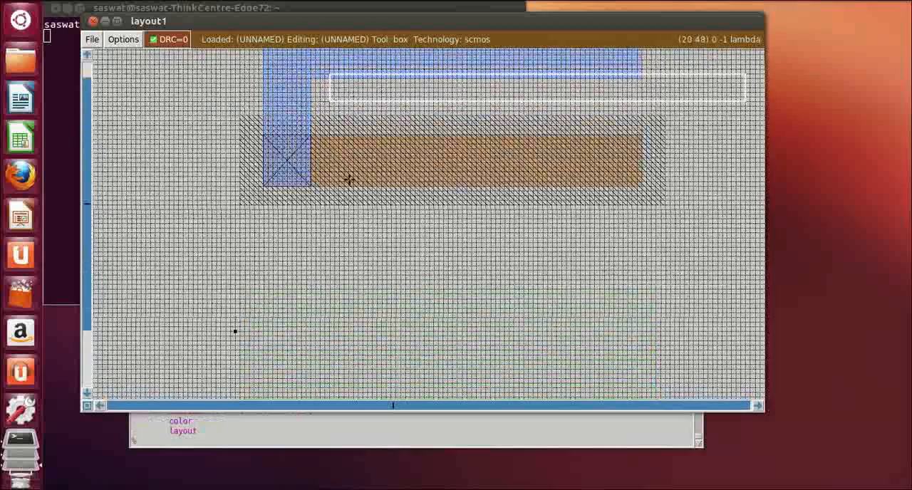
{"action": "scroll", "coordinate": [351, 392], "scroll_direction": "down", "scroll_amount": 5}
{"action": "right_click", "coordinate": [335, 349]}
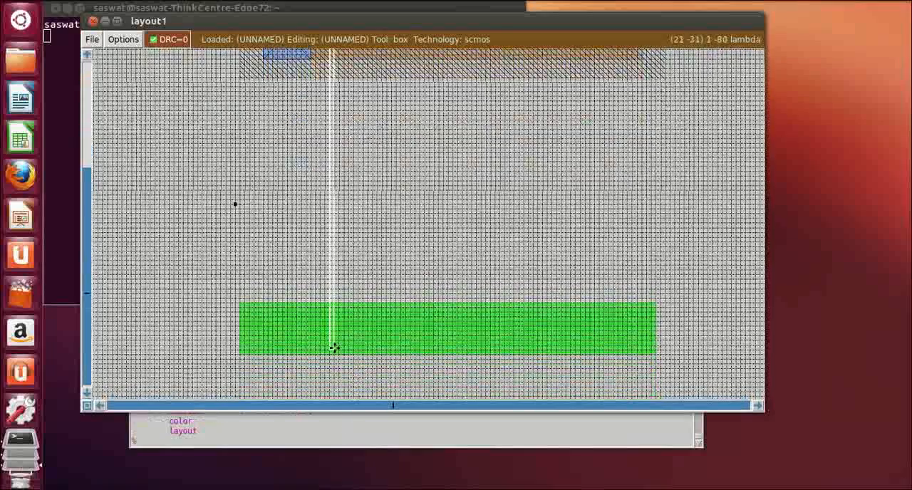
{"action": "right_click", "coordinate": [344, 378]}
{"action": "left_click", "coordinate": [362, 237]}
{"action": "scroll", "coordinate": [361, 238], "scroll_direction": "up", "scroll_amount": 2}
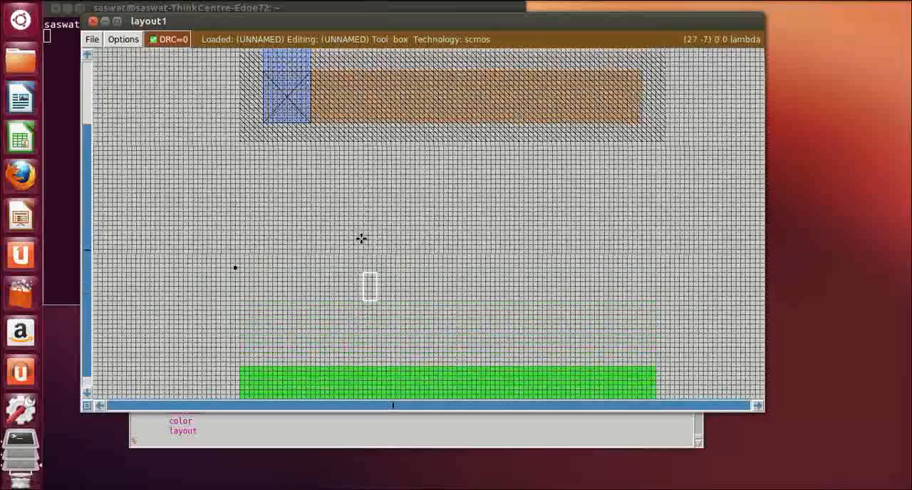
{"action": "scroll", "coordinate": [306, 156], "scroll_direction": "up", "scroll_amount": 2}
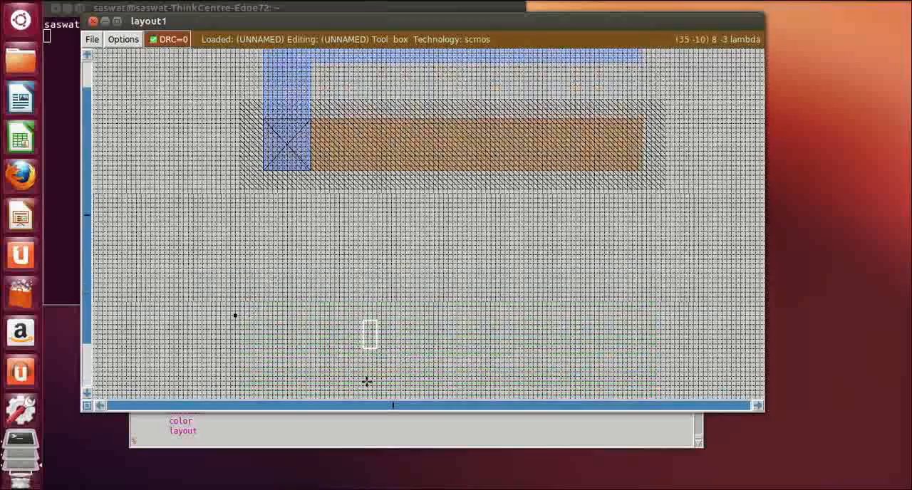
Define a box about 86 by 9 lambda below the n-diffusion, roughly aligned with its ends, and paint it with m1
{"action": "scroll", "coordinate": [297, 325], "scroll_direction": "down", "scroll_amount": 9}
{"action": "scroll", "coordinate": [298, 326], "scroll_direction": "down", "scroll_amount": 2}
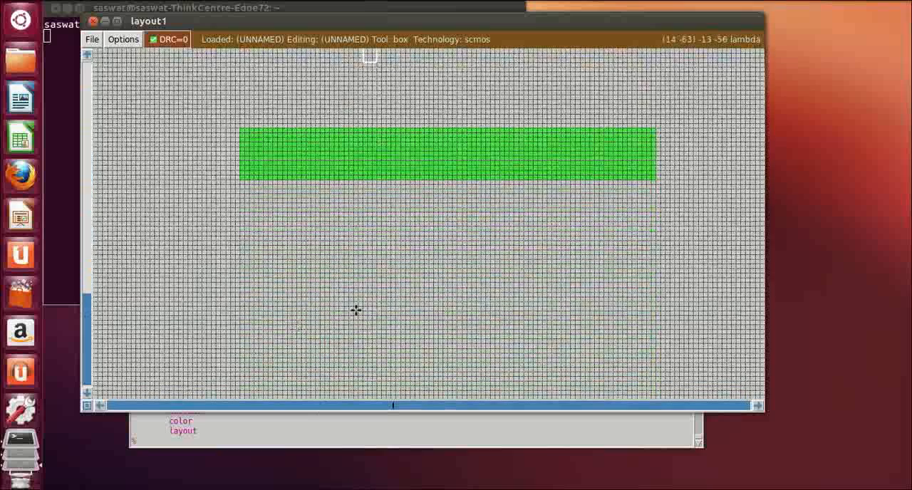
{"action": "left_click", "coordinate": [244, 253]}
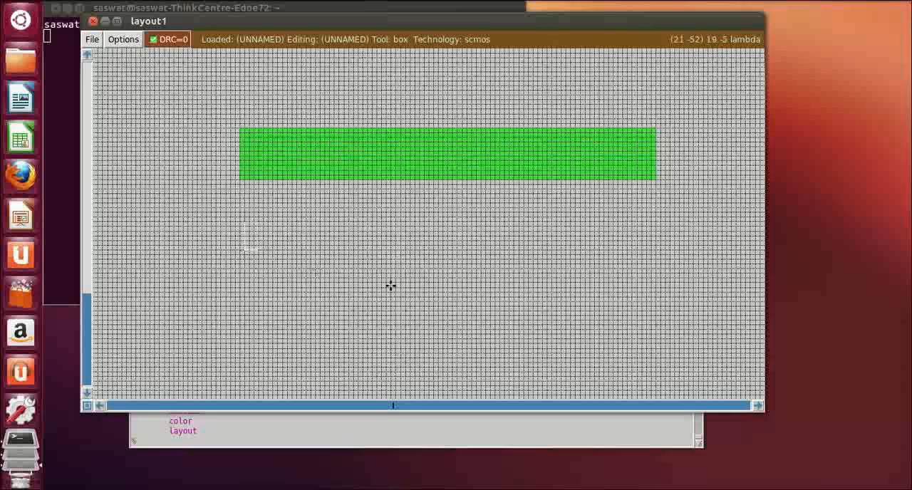
{"action": "right_click", "coordinate": [652, 283]}
{"action": "right_click", "coordinate": [652, 290]}
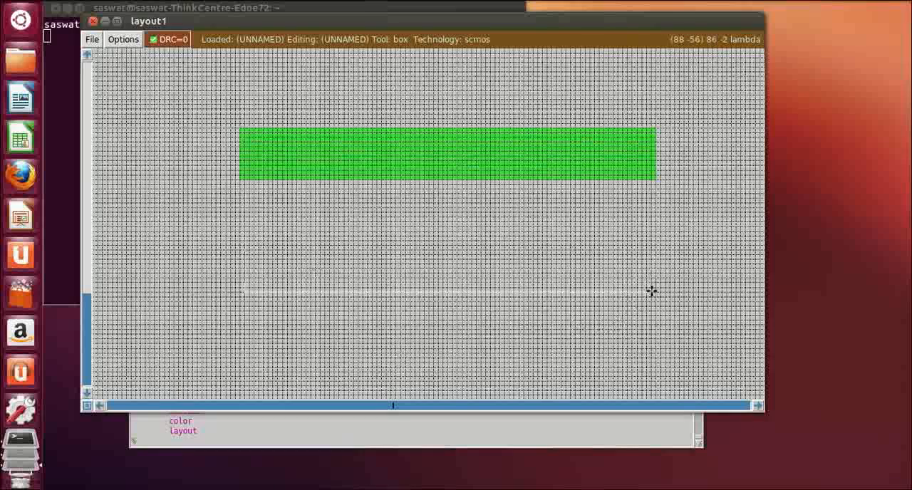
{"action": "right_click", "coordinate": [650, 249]}
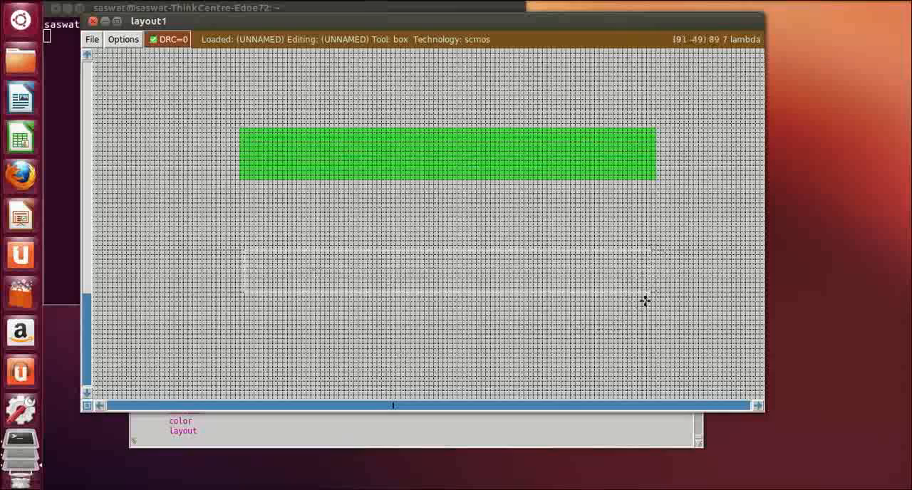
{"action": "left_click", "coordinate": [202, 442]}
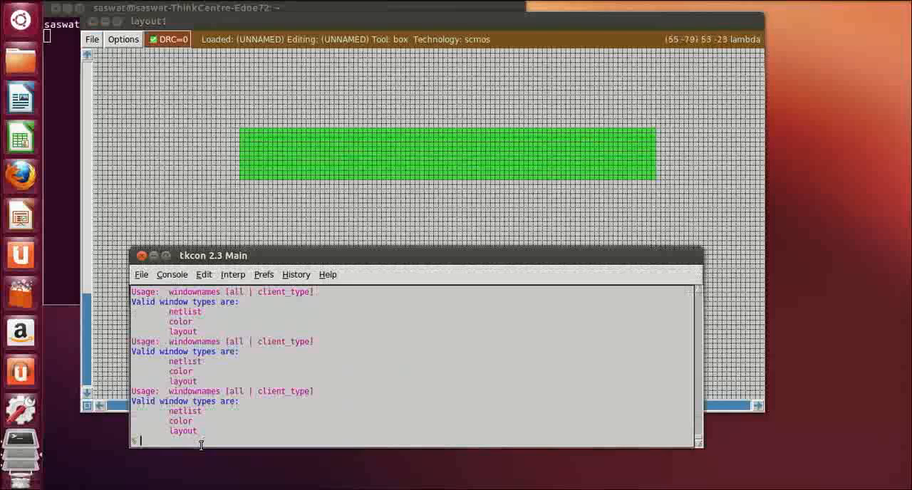
{"action": "type", "text": "paint m"}
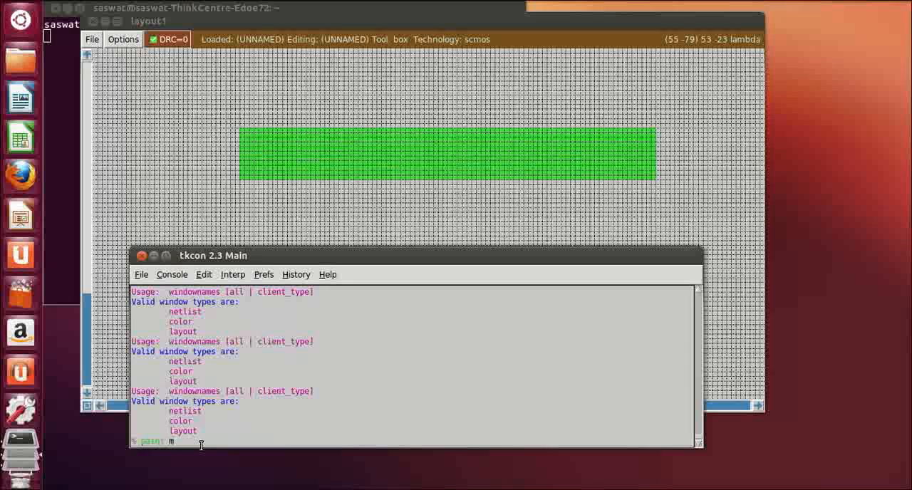
{"action": "type", "text": "1"}
{"action": "key", "text": "Return"}
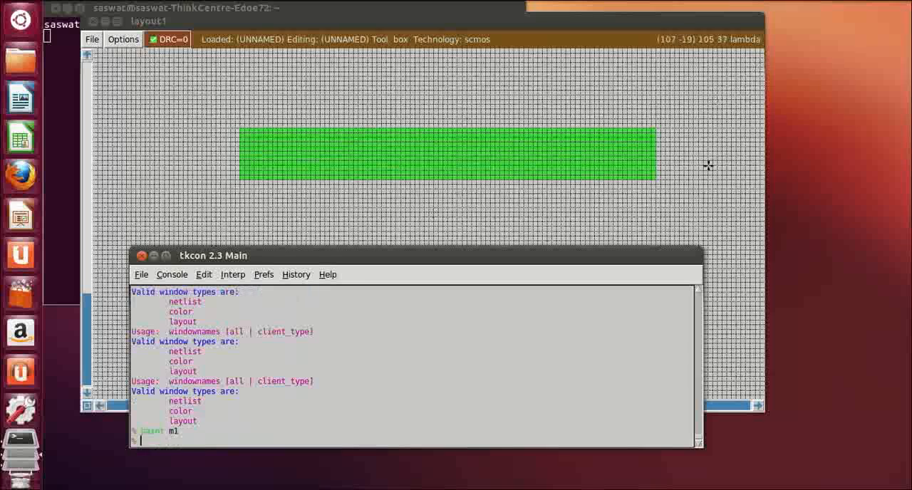
Examine the spacing between the n-well, the n-diffusion and the lower metal strip
{"action": "left_click", "coordinate": [659, 254]}
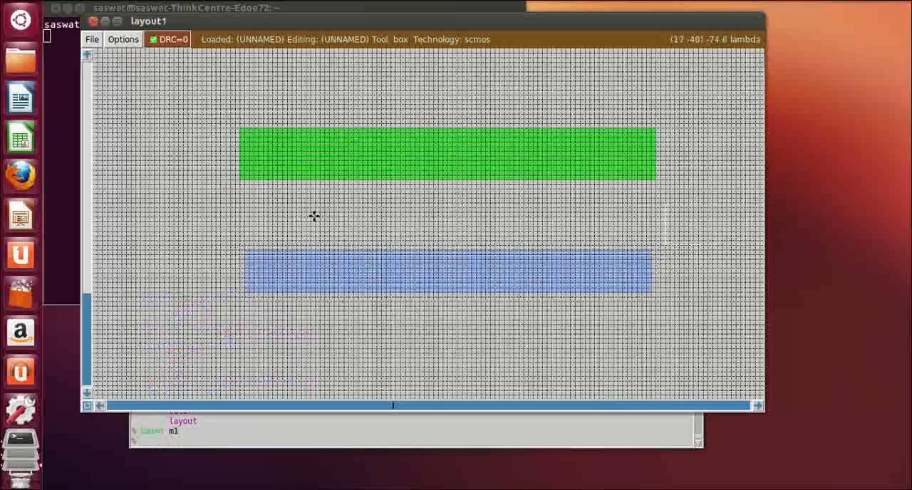
{"action": "scroll", "coordinate": [294, 320], "scroll_direction": "up", "scroll_amount": 1}
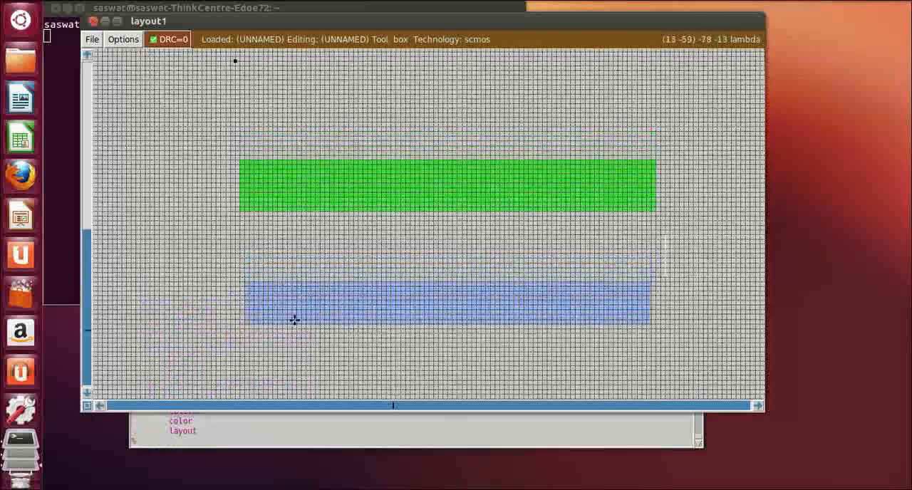
{"action": "scroll", "coordinate": [294, 320], "scroll_direction": "up", "scroll_amount": 8}
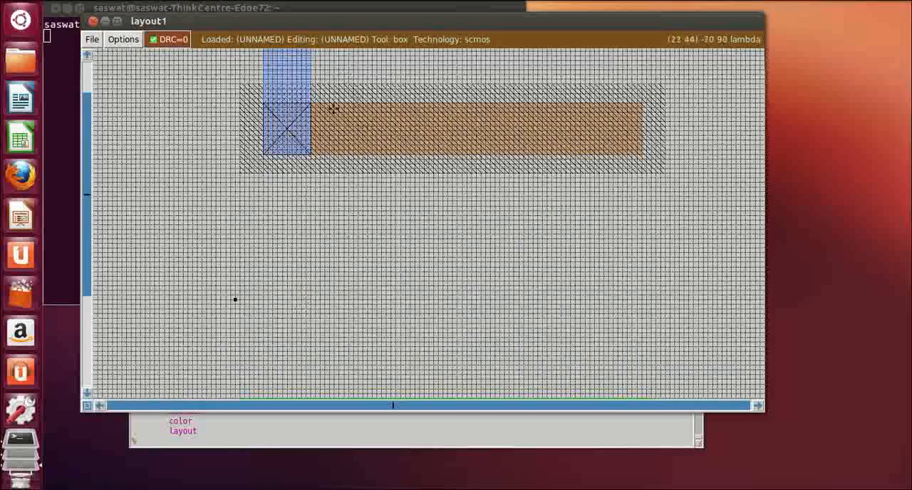
{"action": "scroll", "coordinate": [304, 207], "scroll_direction": "down", "scroll_amount": 2}
{"action": "scroll", "coordinate": [304, 203], "scroll_direction": "down", "scroll_amount": 5}
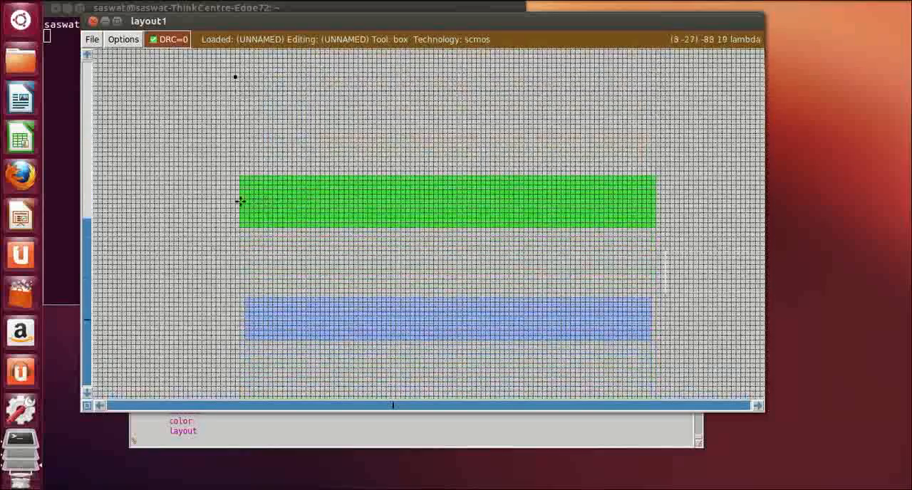
{"action": "scroll", "coordinate": [344, 140], "scroll_direction": "up", "scroll_amount": 4}
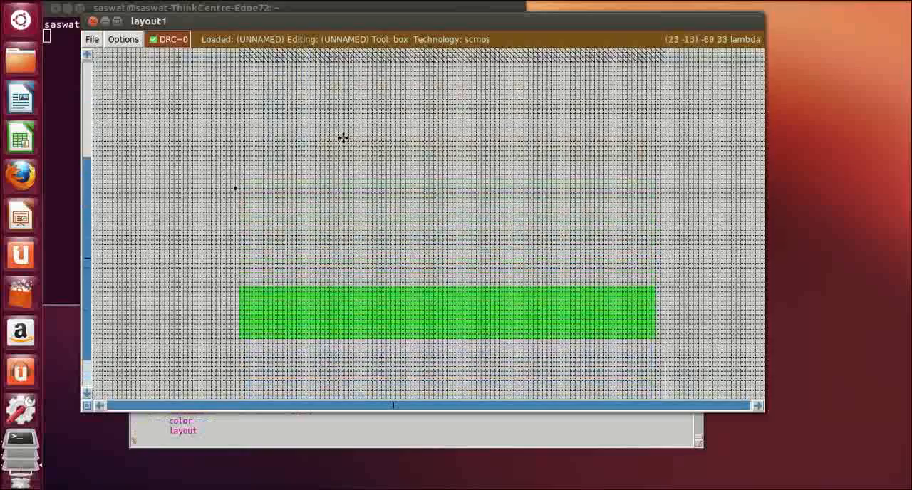
{"action": "scroll", "coordinate": [344, 144], "scroll_direction": "down", "scroll_amount": 1}
{"action": "scroll", "coordinate": [344, 143], "scroll_direction": "down", "scroll_amount": 6}
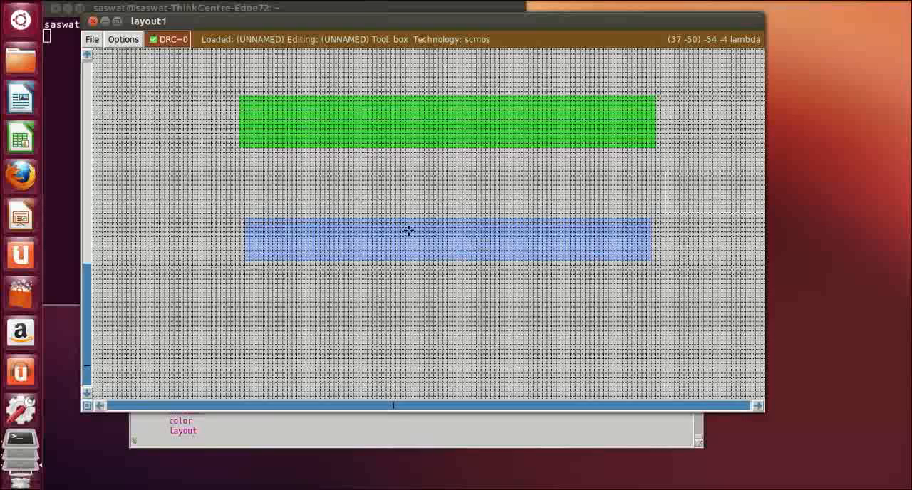
{"action": "left_click", "coordinate": [238, 96]}
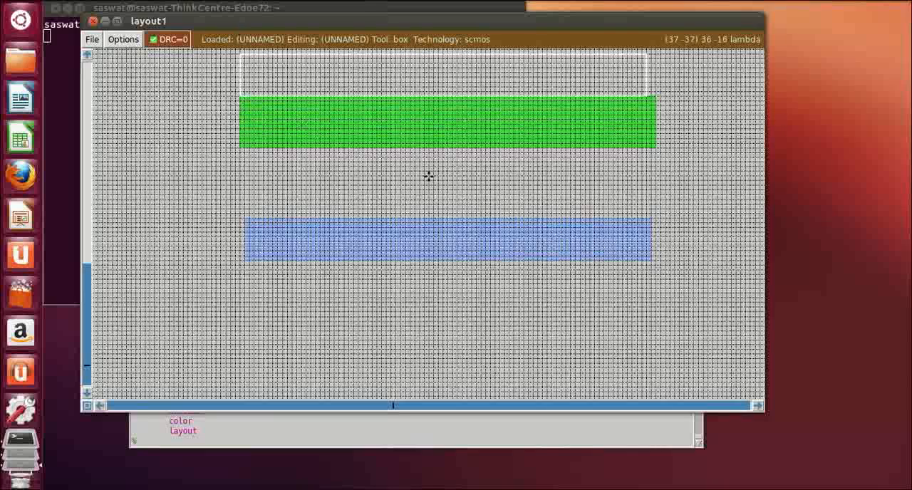
{"action": "right_click", "coordinate": [651, 261]}
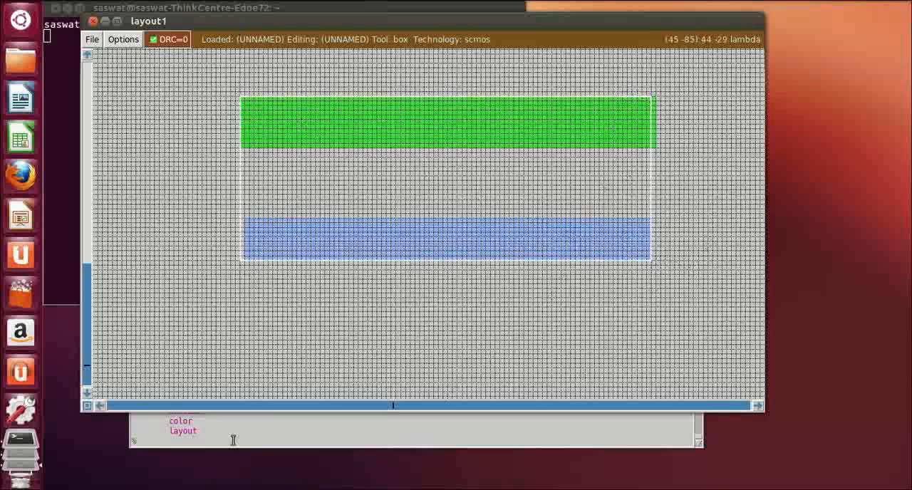
{"action": "left_click", "coordinate": [185, 438]}
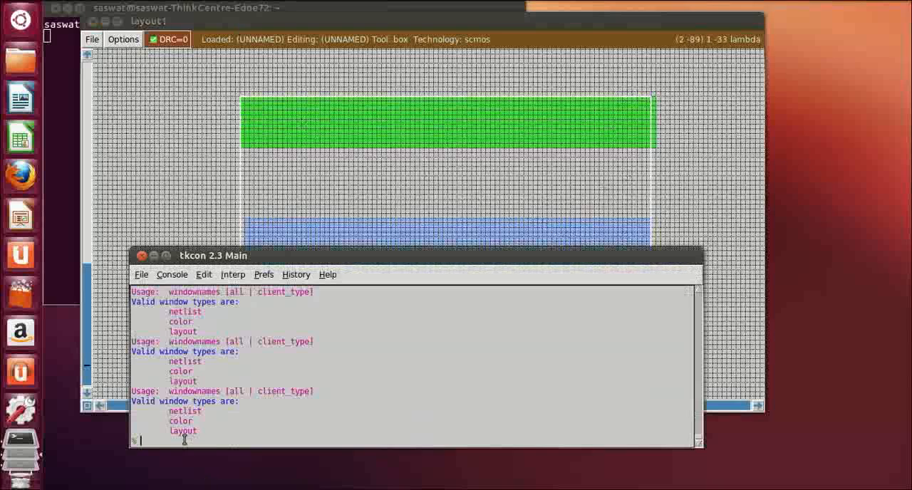
{"action": "left_click", "coordinate": [205, 167]}
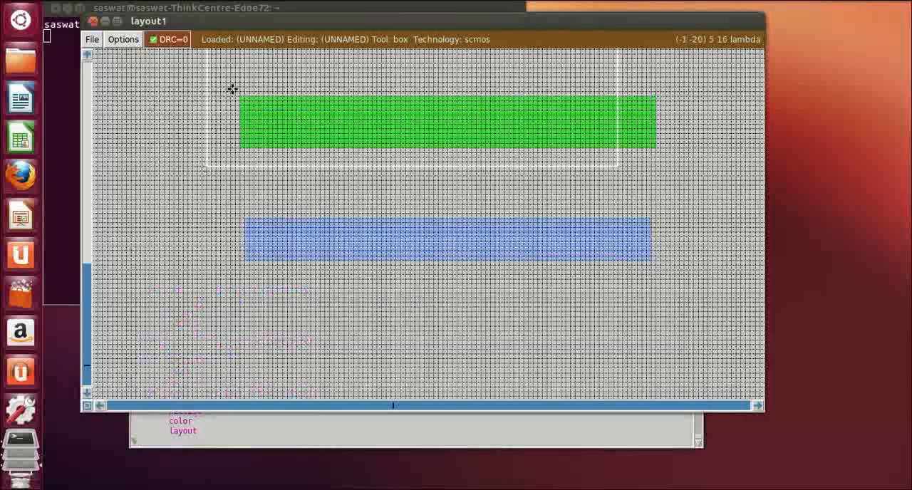
Define a box about 94 by 40 lambda enclosing the n-diffusion and the lower metal strip and select its area
{"action": "left_click", "coordinate": [232, 88]}
{"action": "right_click", "coordinate": [674, 278]}
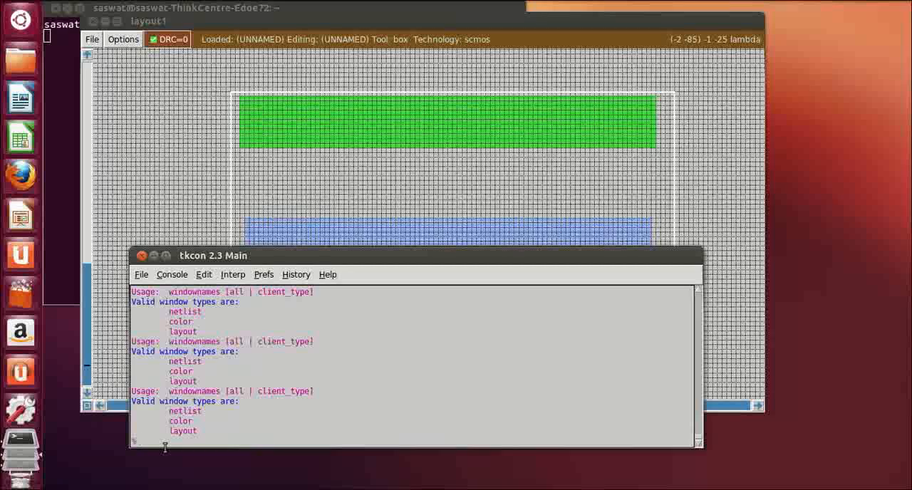
{"action": "type", "text": "cta"}
{"action": "key", "text": "BackSpace"}
{"action": "type", "text": "area"}
{"action": "key", "text": "Return"}
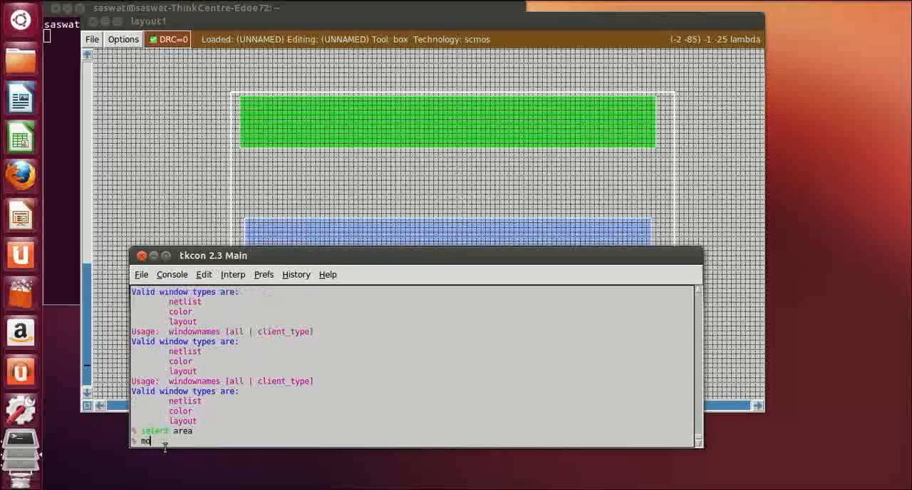
Move the selected n-diffusion and lower metal strip up by 10
{"action": "type", "text": "move up 10"}
{"action": "key", "text": "Return"}
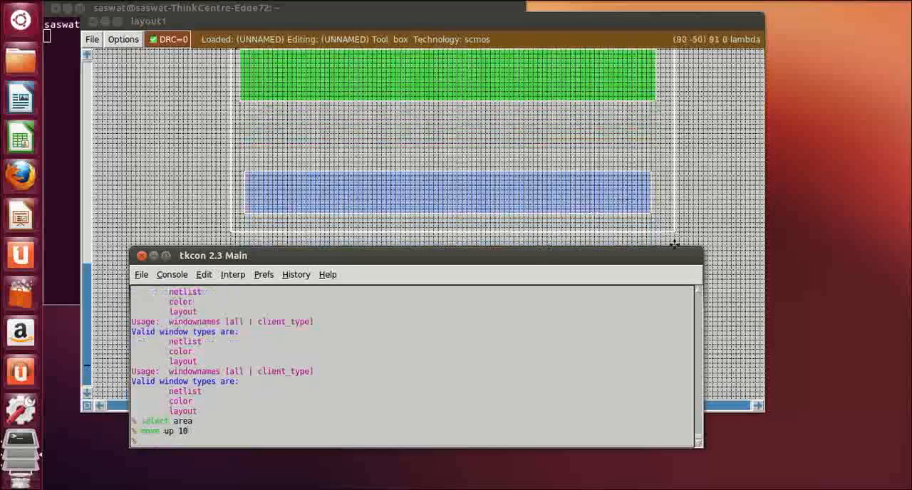
{"action": "left_click", "coordinate": [731, 214]}
Define a box about 90 by 14 lambda around the lower metal strip and select its area
{"action": "scroll", "coordinate": [668, 251], "scroll_direction": "up", "scroll_amount": 12}
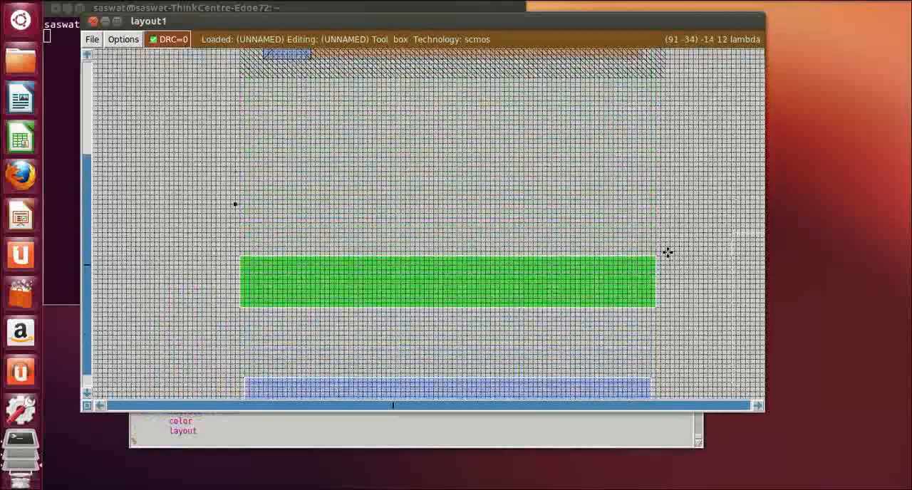
{"action": "scroll", "coordinate": [668, 252], "scroll_direction": "up", "scroll_amount": 3}
{"action": "scroll", "coordinate": [667, 252], "scroll_direction": "down", "scroll_amount": 7}
{"action": "scroll", "coordinate": [322, 216], "scroll_direction": "up", "scroll_amount": 6}
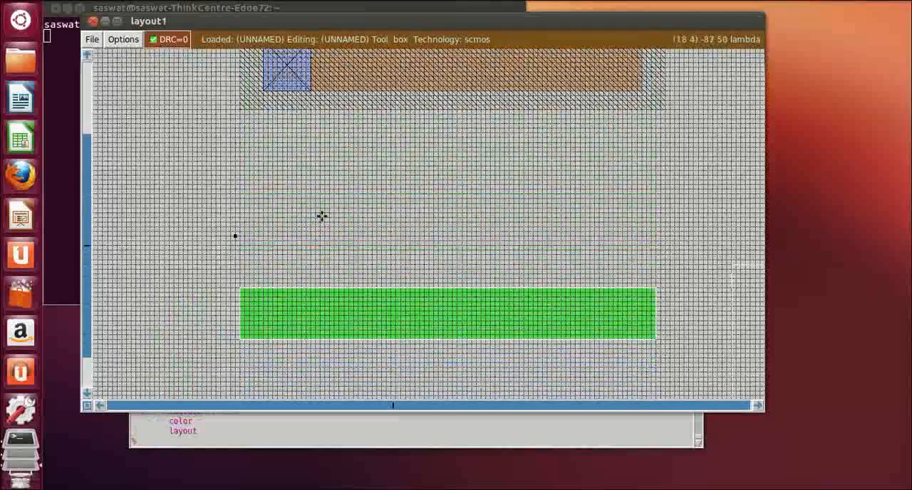
{"action": "scroll", "coordinate": [320, 256], "scroll_direction": "up", "scroll_amount": 5}
{"action": "scroll", "coordinate": [328, 252], "scroll_direction": "down", "scroll_amount": 4}
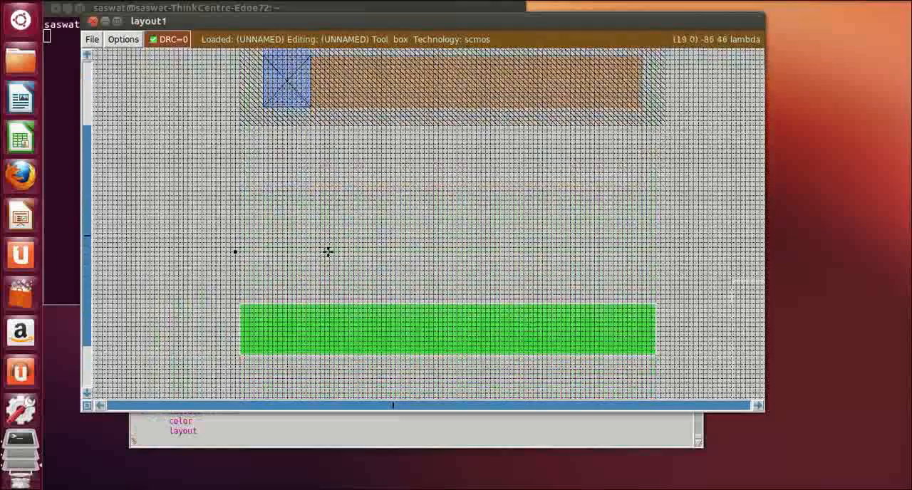
{"action": "scroll", "coordinate": [328, 252], "scroll_direction": "down", "scroll_amount": 5}
{"action": "left_click", "coordinate": [236, 289]}
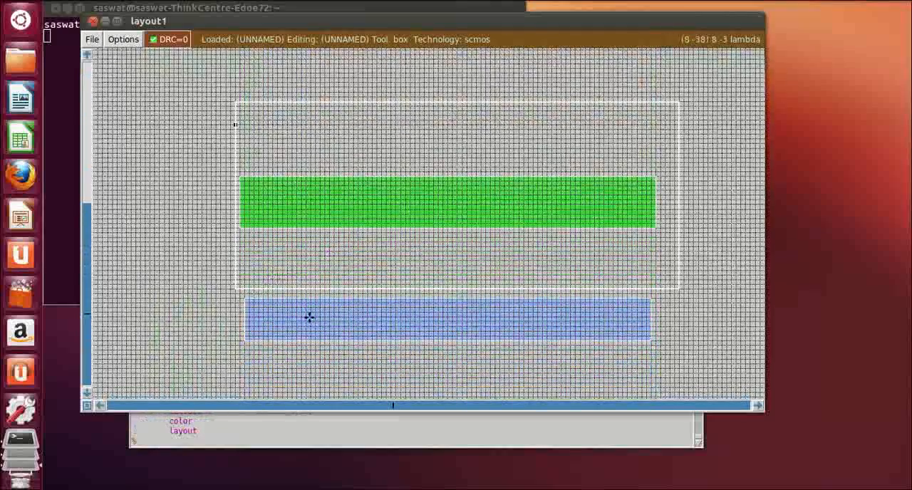
{"action": "right_click", "coordinate": [664, 354]}
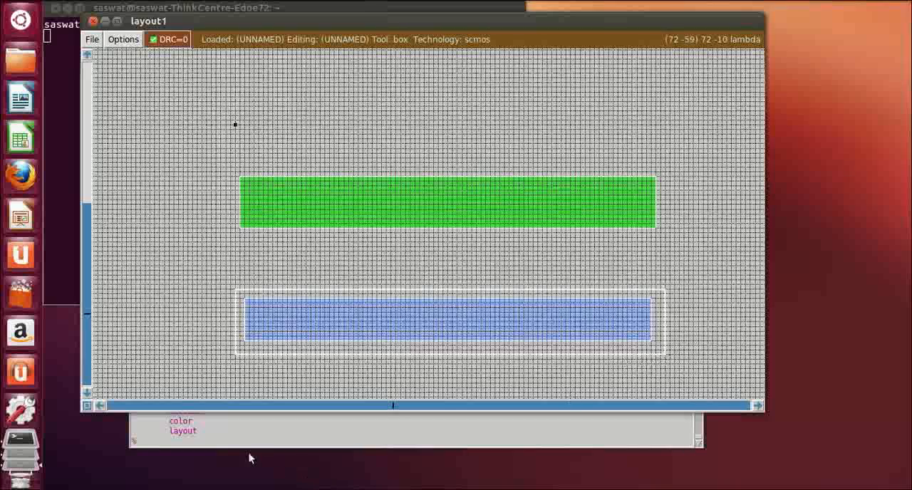
{"action": "left_click", "coordinate": [236, 435]}
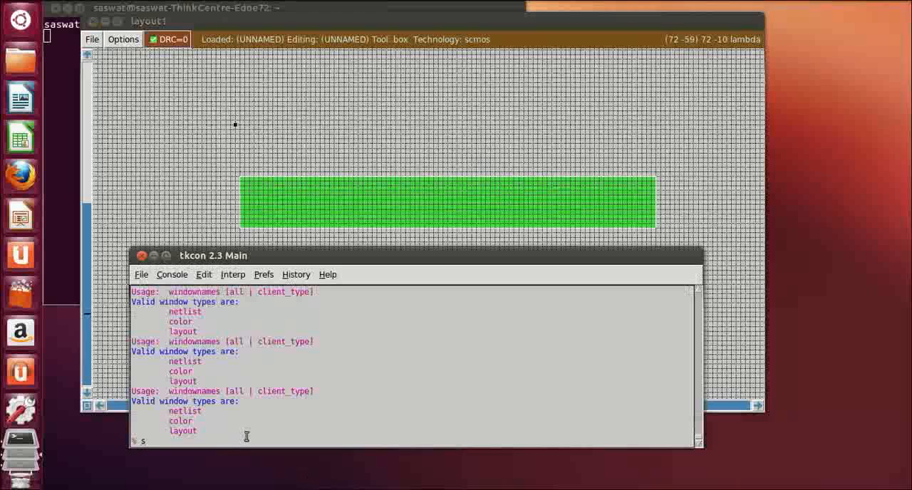
{"action": "type", "text": "select area"}
{"action": "key", "text": "Return"}
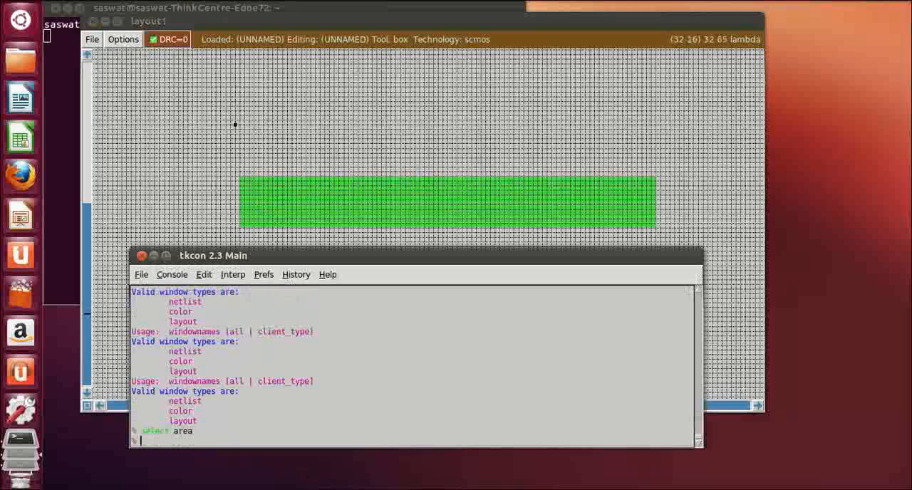
Move the selected lower metal strip up by 5
{"action": "left_click", "coordinate": [464, 27]}
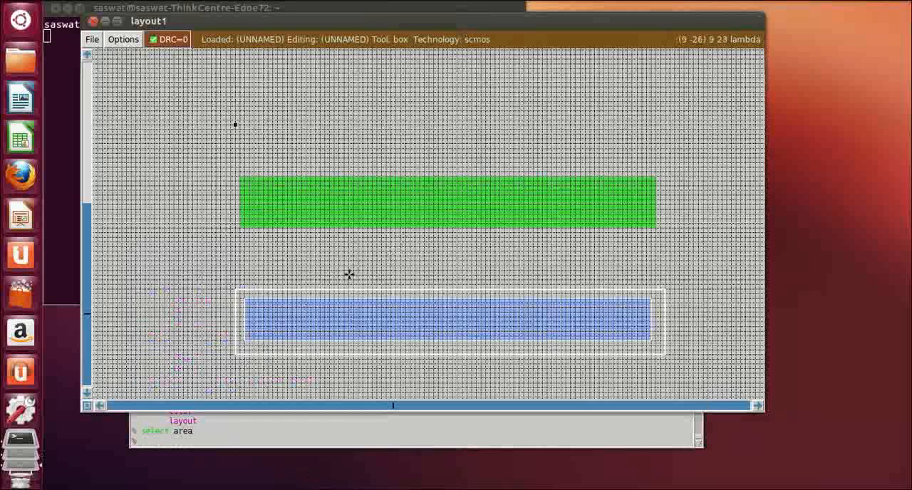
{"action": "left_click", "coordinate": [214, 437]}
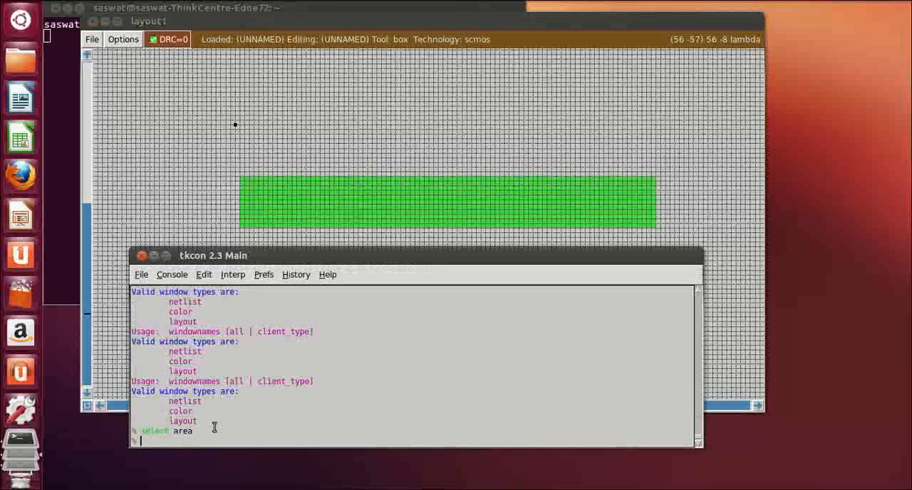
{"action": "type", "text": "move up 5"}
{"action": "key", "text": "Return"}
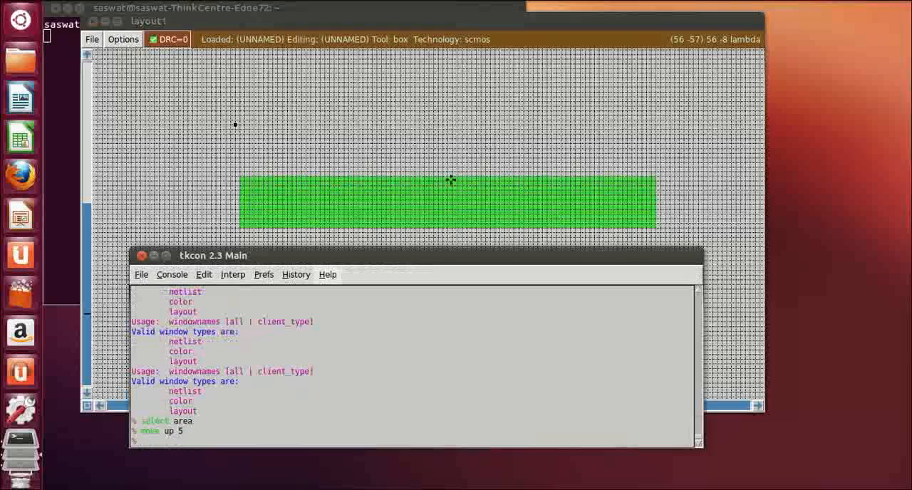
{"action": "left_click", "coordinate": [624, 104]}
{"action": "scroll", "coordinate": [606, 301], "scroll_direction": "up", "scroll_amount": 2}
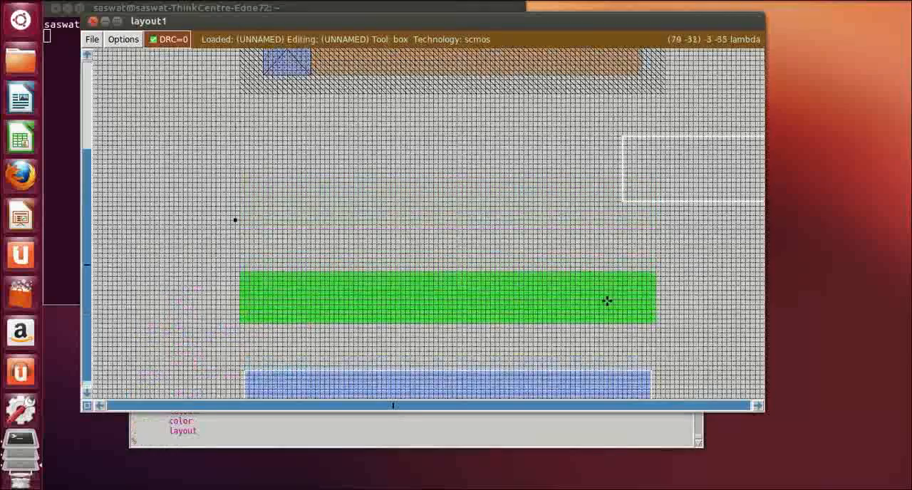
Define a box about 8 by 30 lambda near the n-diffusion's left end, reaching down through the metal strip, and paint it with m1
{"action": "left_click", "coordinate": [688, 313]}
{"action": "scroll", "coordinate": [688, 313], "scroll_direction": "down", "scroll_amount": 2}
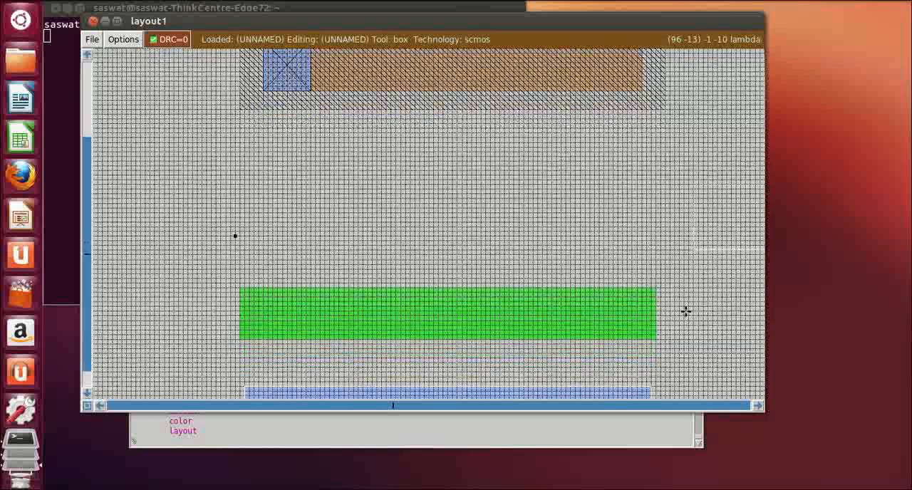
{"action": "scroll", "coordinate": [349, 295], "scroll_direction": "down", "scroll_amount": 1}
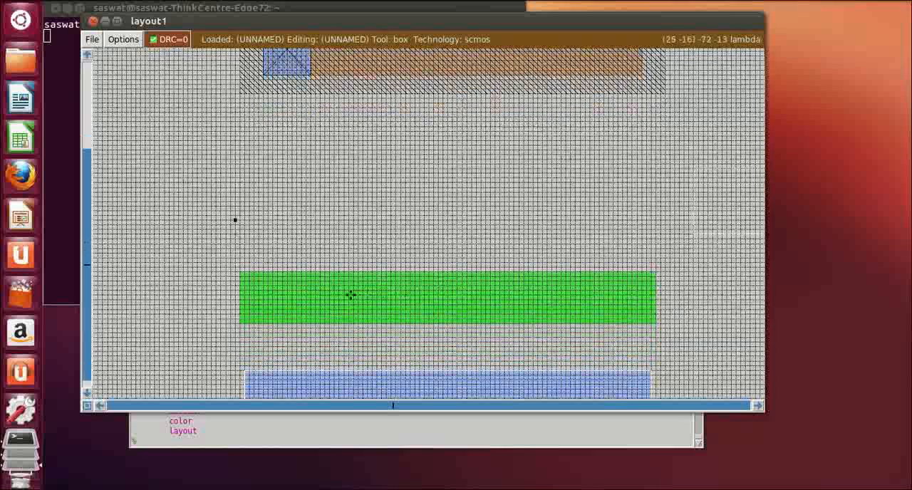
{"action": "left_click", "coordinate": [256, 273]}
{"action": "scroll", "coordinate": [298, 332], "scroll_direction": "down", "scroll_amount": 2}
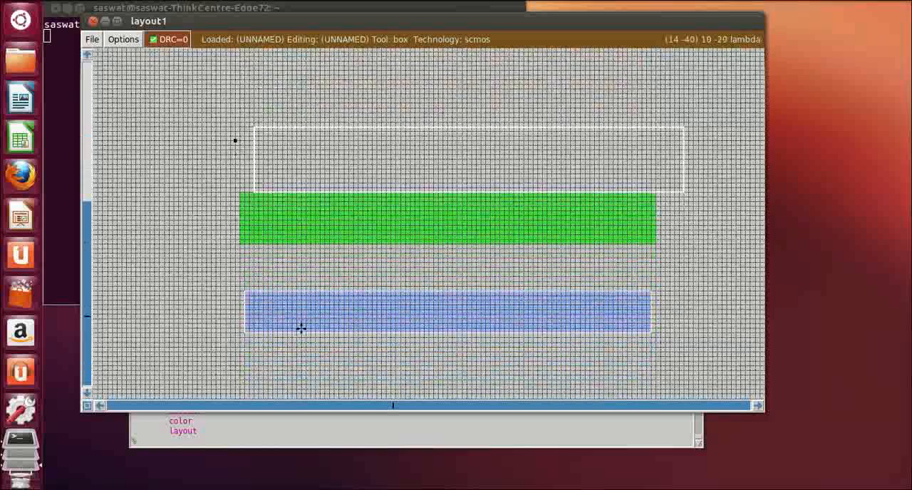
{"action": "right_click", "coordinate": [293, 332]}
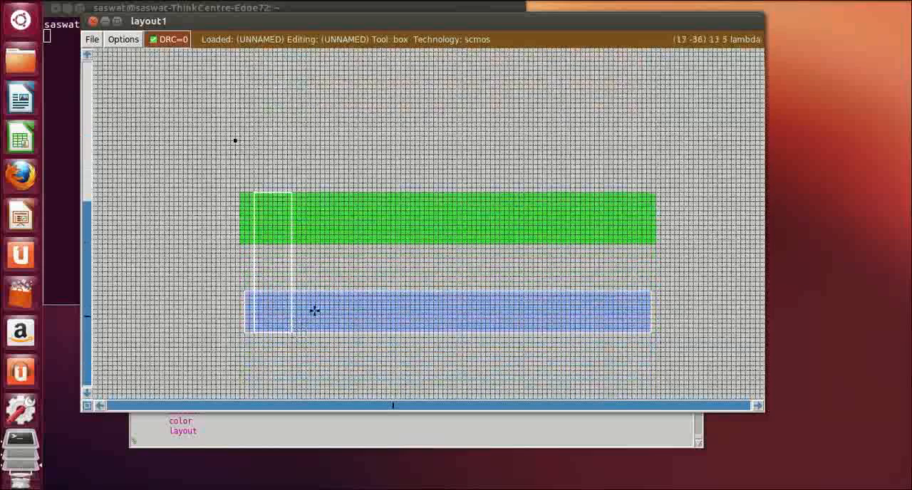
{"action": "left_click", "coordinate": [209, 439]}
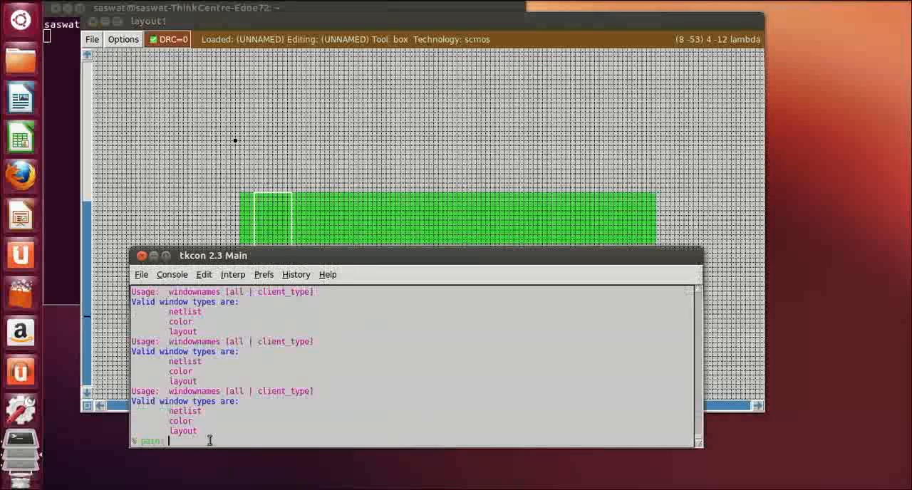
{"action": "type", "text": "paint m1"}
{"action": "key", "text": "Return"}
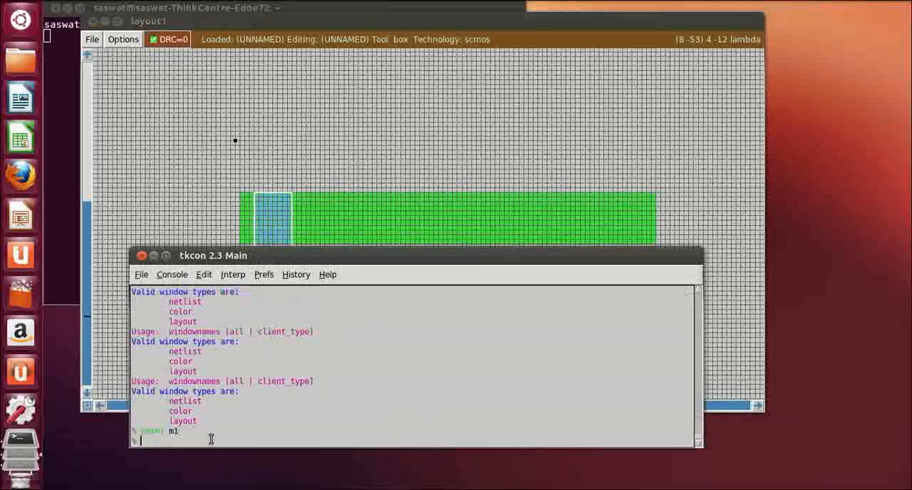
Define a narrow box about 2 lambda wide beside the vertical metal branches, spanning from above the n-well to below the n-diffusion
{"action": "left_click", "coordinate": [356, 163]}
{"action": "scroll", "coordinate": [371, 135], "scroll_direction": "up", "scroll_amount": 2}
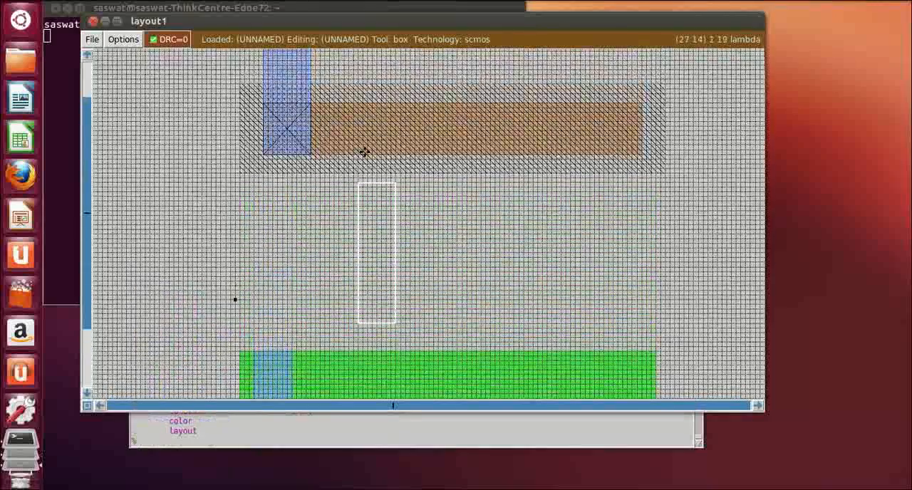
{"action": "scroll", "coordinate": [364, 151], "scroll_direction": "down", "scroll_amount": 4}
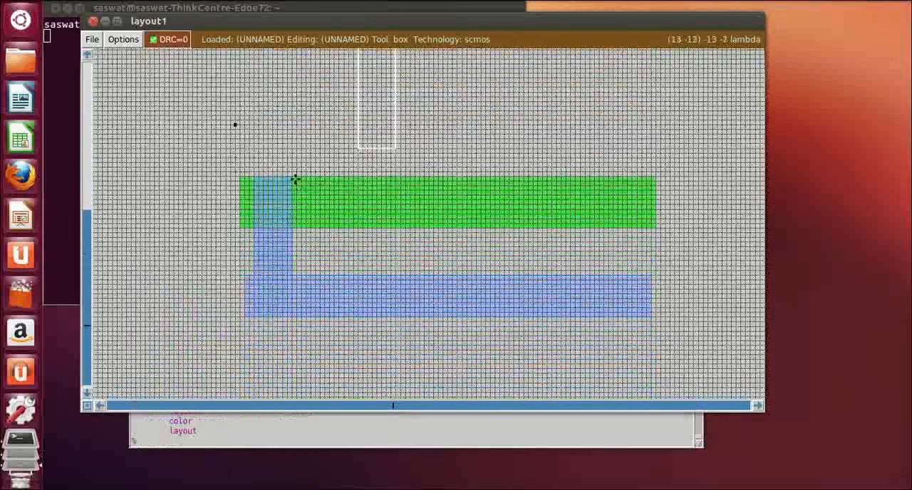
{"action": "scroll", "coordinate": [371, 193], "scroll_direction": "up", "scroll_amount": 4}
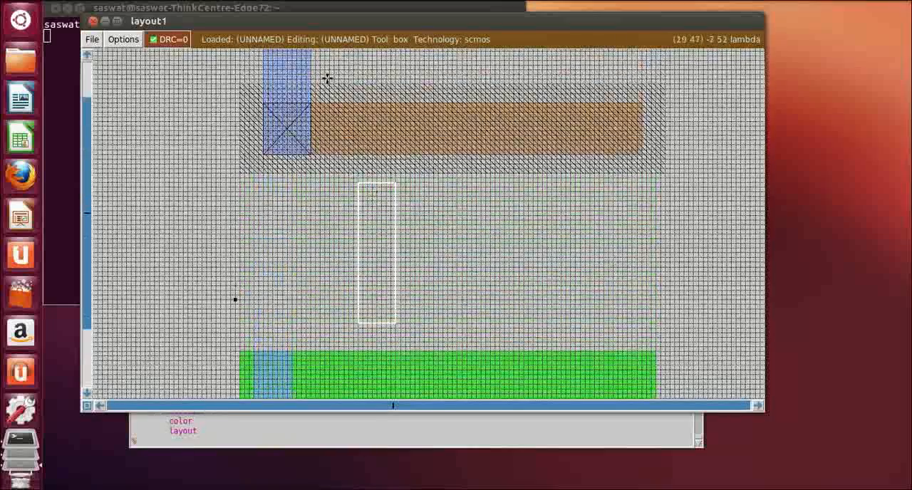
{"action": "left_click", "coordinate": [323, 69]}
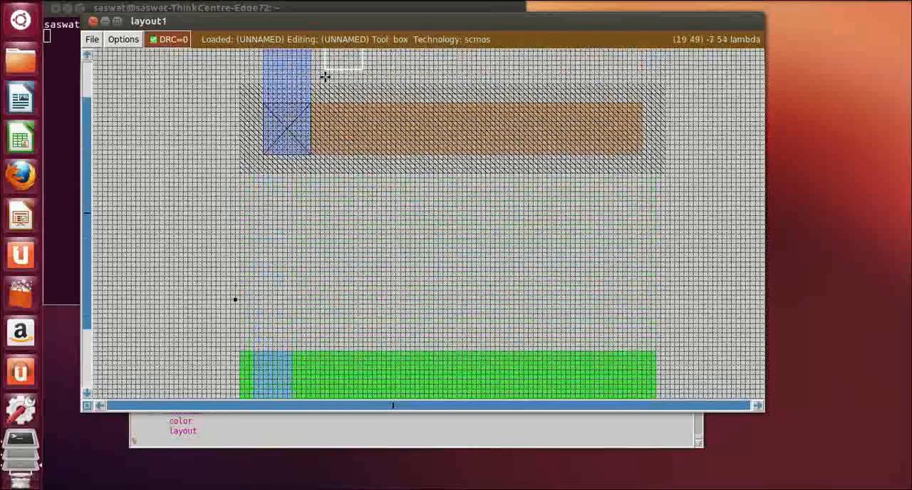
{"action": "scroll", "coordinate": [350, 206], "scroll_direction": "down", "scroll_amount": 3}
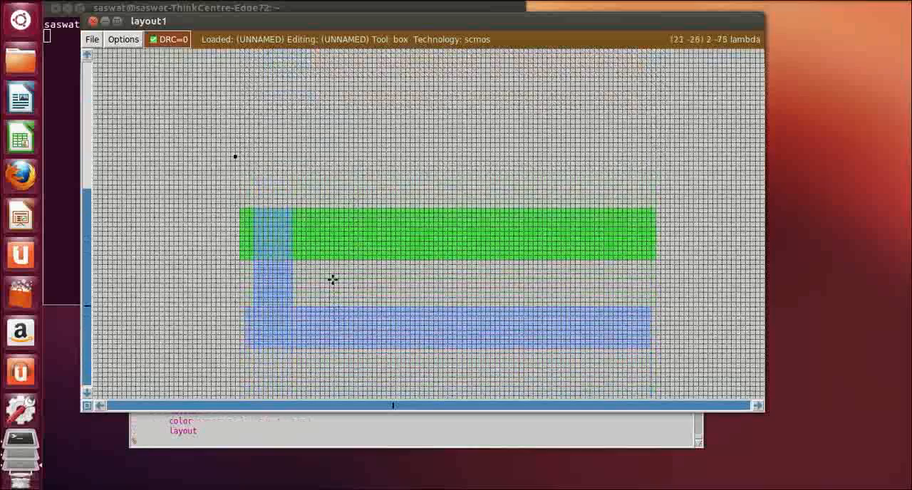
{"action": "right_click", "coordinate": [332, 279]}
{"action": "scroll", "coordinate": [327, 282], "scroll_direction": "up", "scroll_amount": 3}
{"action": "scroll", "coordinate": [326, 282], "scroll_direction": "up", "scroll_amount": 1}
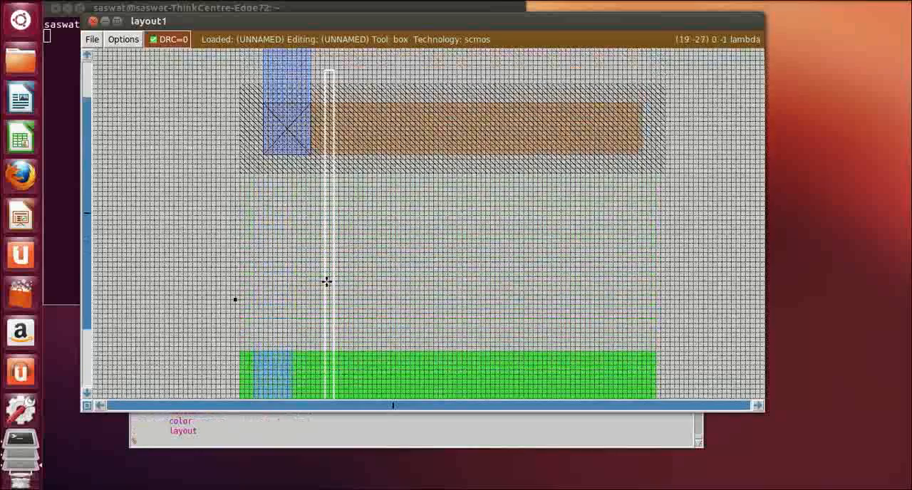
{"action": "scroll", "coordinate": [330, 314], "scroll_direction": "down", "scroll_amount": 2}
Resize the narrow box to about 4 by 75 lambda, crossing both diffusions and ending between the n-well and the upper metal strip
{"action": "right_click", "coordinate": [337, 337]}
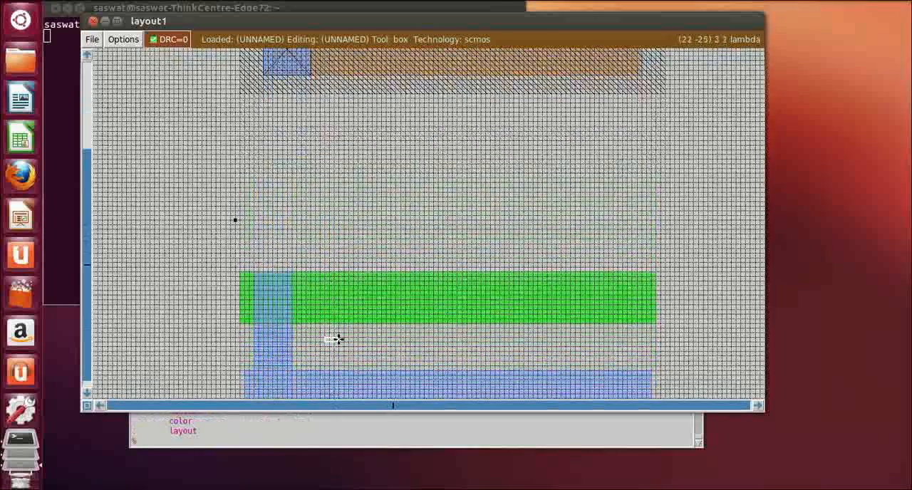
{"action": "right_click", "coordinate": [340, 332]}
{"action": "right_click", "coordinate": [345, 300]}
{"action": "right_click", "coordinate": [346, 252]}
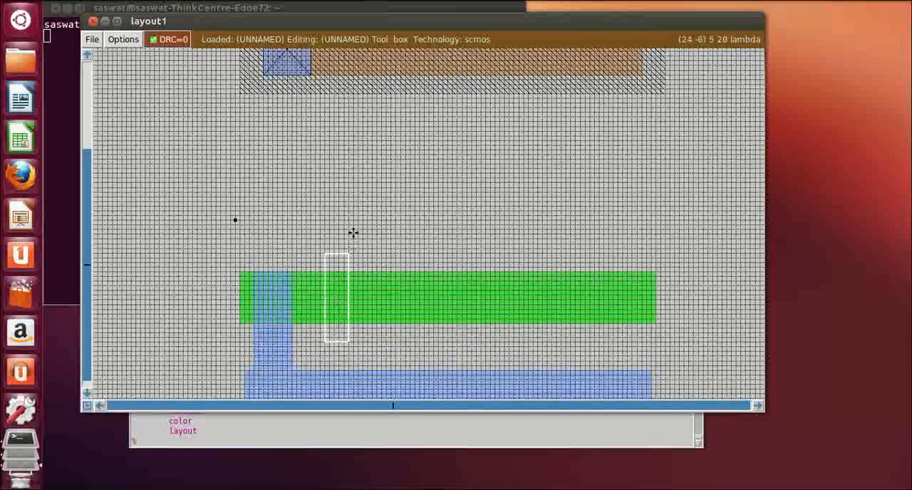
{"action": "right_click", "coordinate": [349, 183]}
{"action": "right_click", "coordinate": [345, 132]}
{"action": "right_click", "coordinate": [340, 106]}
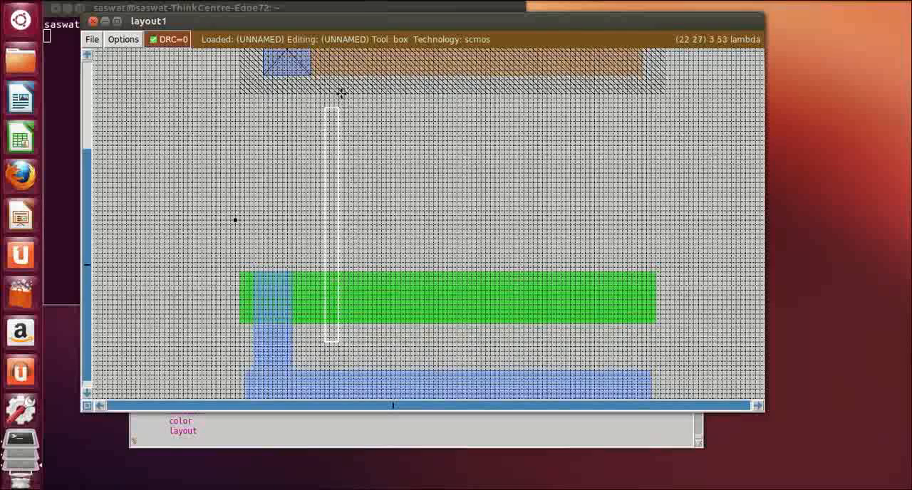
{"action": "right_click", "coordinate": [340, 91]}
{"action": "scroll", "coordinate": [340, 90], "scroll_direction": "up", "scroll_amount": 2}
{"action": "right_click", "coordinate": [341, 90]}
{"action": "scroll", "coordinate": [341, 77], "scroll_direction": "up", "scroll_amount": 2}
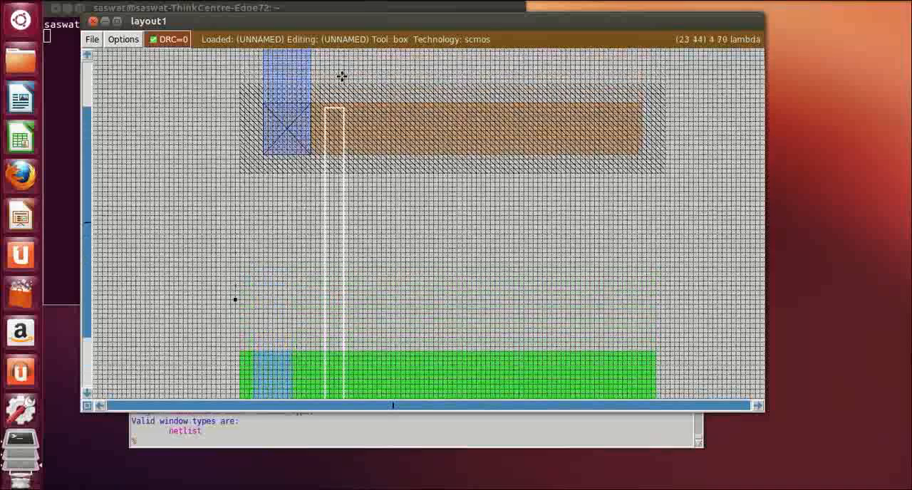
{"action": "right_click", "coordinate": [340, 103]}
{"action": "right_click", "coordinate": [342, 100]}
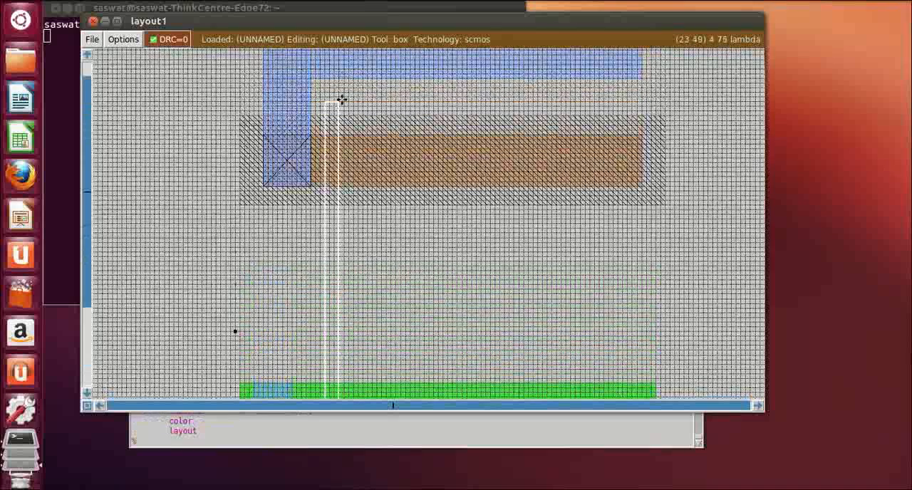
{"action": "right_click", "coordinate": [342, 100]}
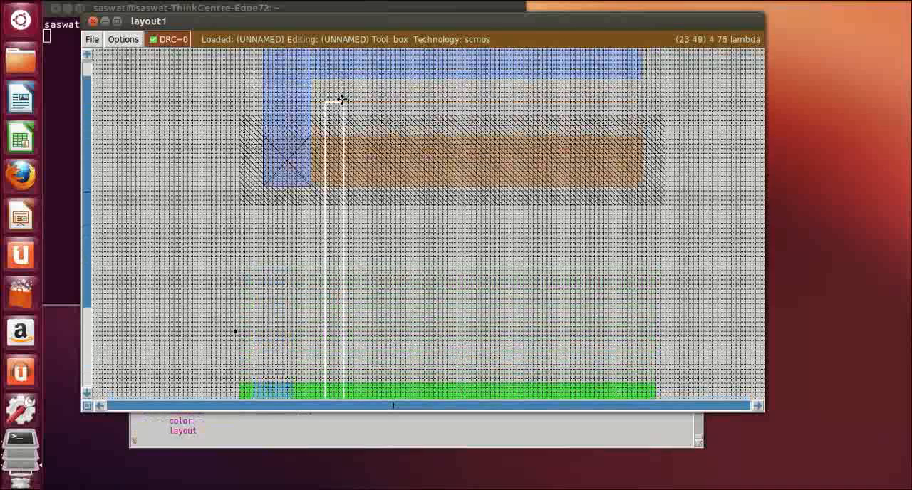
Paint the tall narrow box crossing both diffusions with poly
{"action": "left_click", "coordinate": [259, 438]}
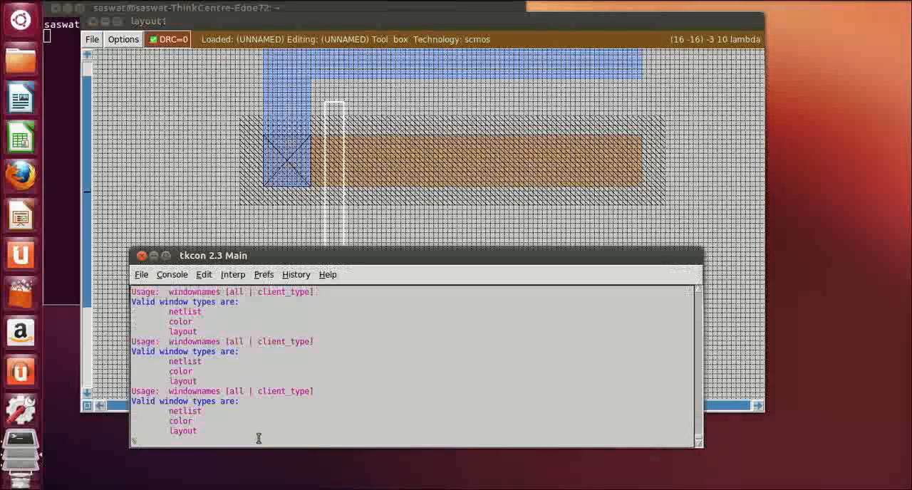
{"action": "type", "text": "paint "}
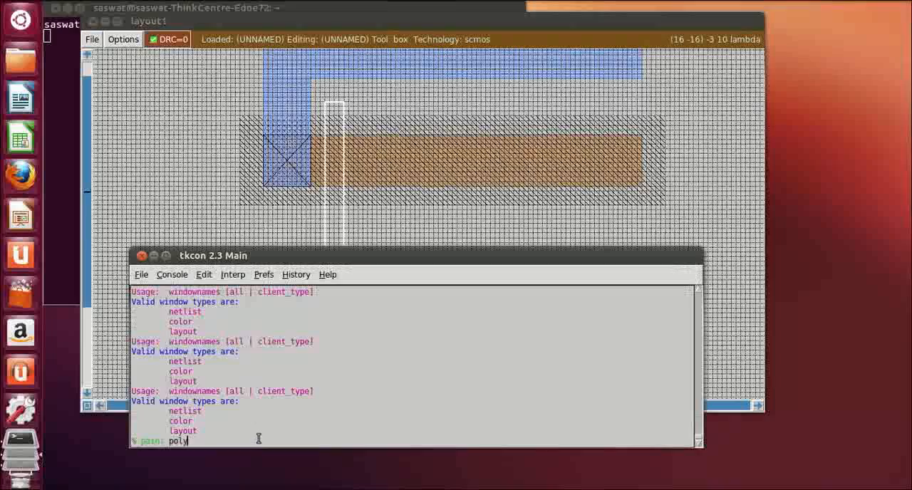
{"action": "type", "text": "poly"}
{"action": "key", "text": "Return"}
{"action": "left_click", "coordinate": [154, 171]}
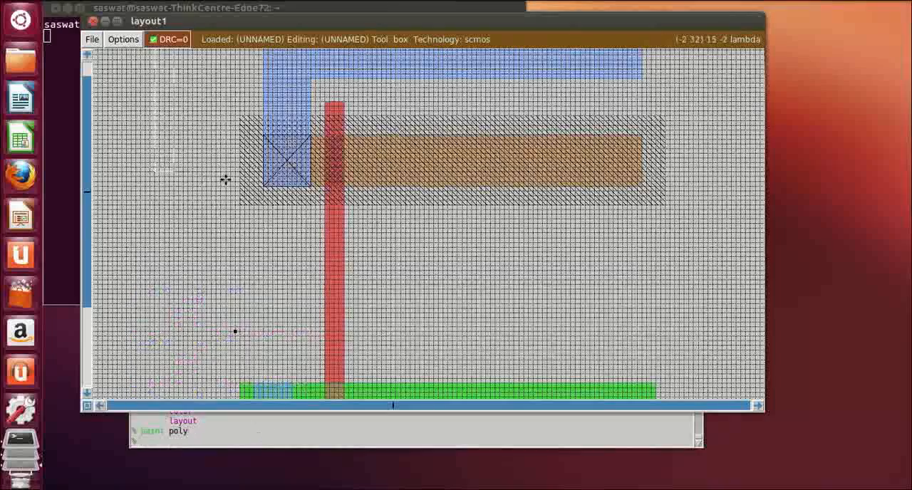
Define a box about 2 by 21 lambda along the right edge of the lower vertical metal branch, from the n-diffusion's top to the metal strip
{"action": "scroll", "coordinate": [225, 180], "scroll_direction": "down", "scroll_amount": 9}
{"action": "scroll", "coordinate": [227, 179], "scroll_direction": "up", "scroll_amount": 6}
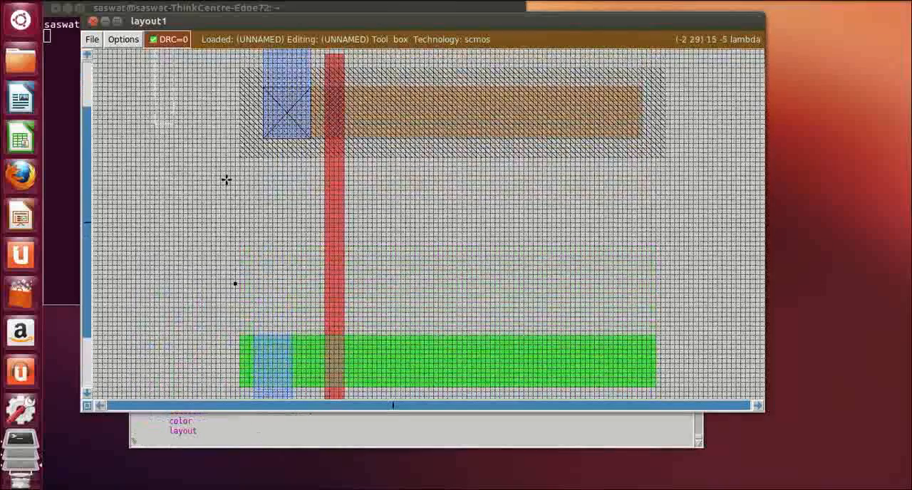
{"action": "scroll", "coordinate": [226, 180], "scroll_direction": "down", "scroll_amount": 5}
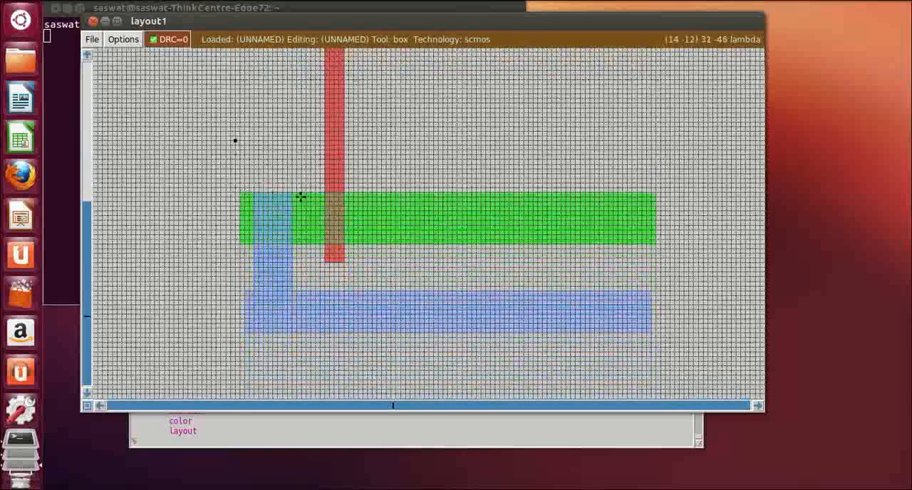
{"action": "left_click", "coordinate": [299, 196]}
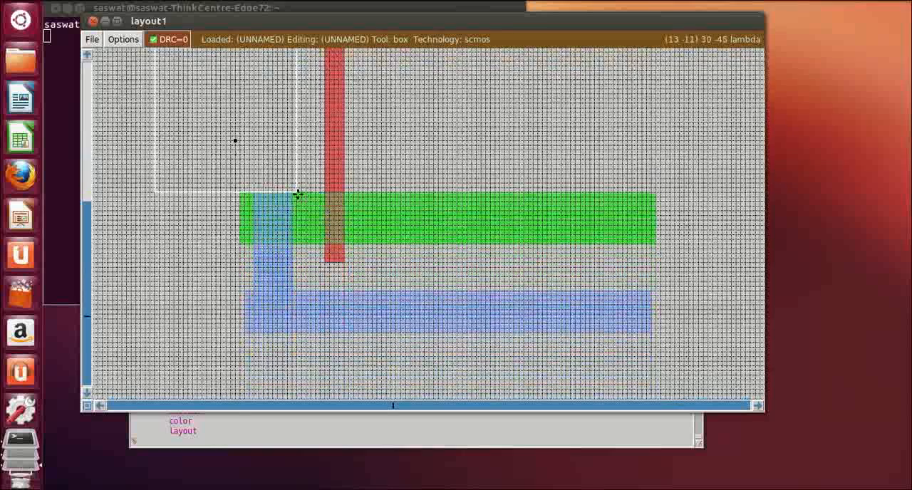
{"action": "right_click", "coordinate": [297, 286]}
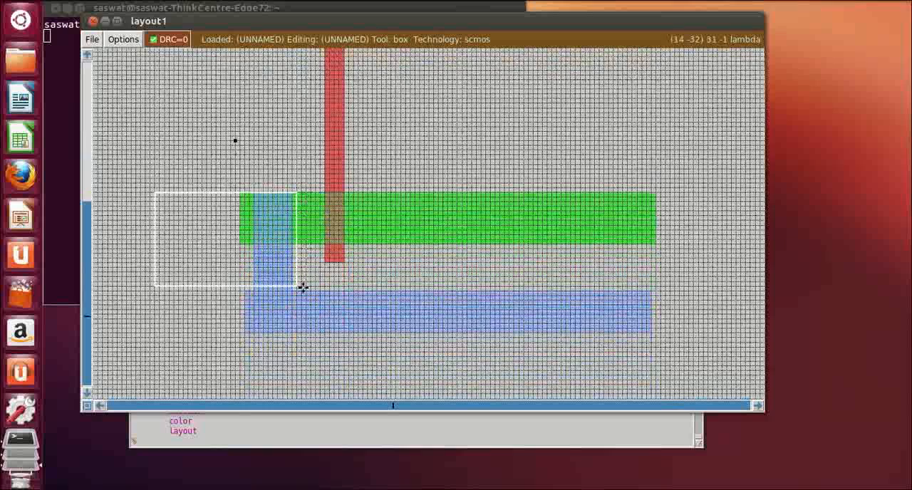
{"action": "left_click", "coordinate": [295, 195]}
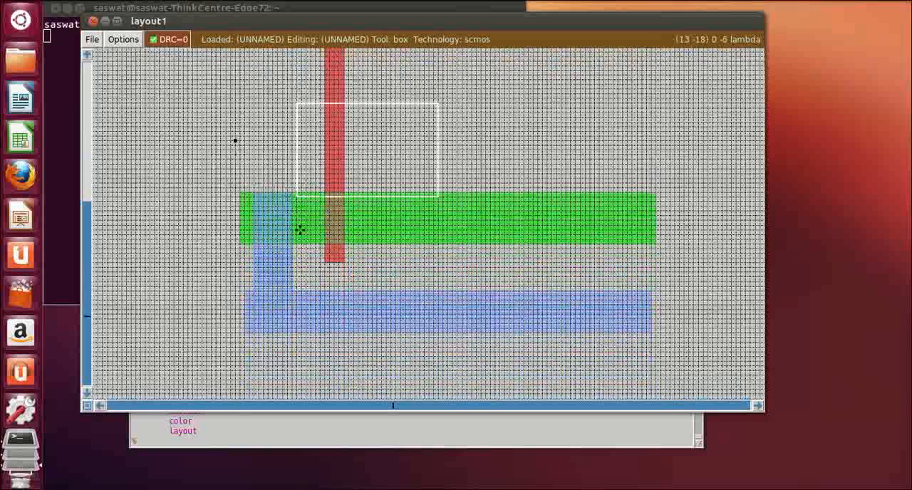
{"action": "right_click", "coordinate": [300, 286]}
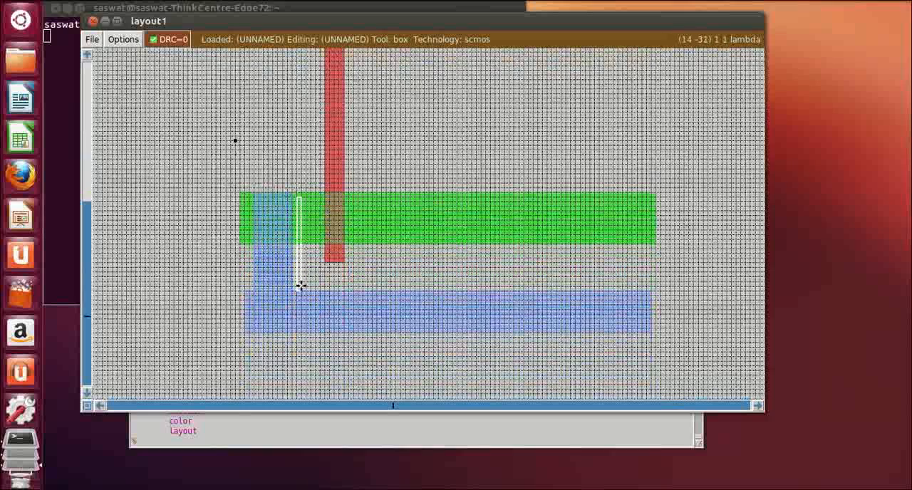
{"action": "left_click", "coordinate": [292, 193]}
{"action": "right_click", "coordinate": [304, 289]}
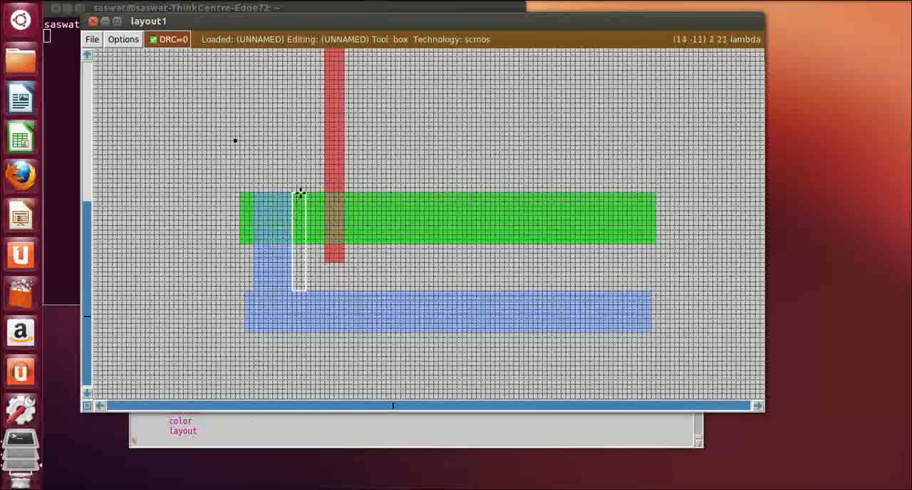
{"action": "right_click", "coordinate": [303, 193]}
Paint the narrow box beside the lower vertical metal branch with m1
{"action": "left_click", "coordinate": [220, 445]}
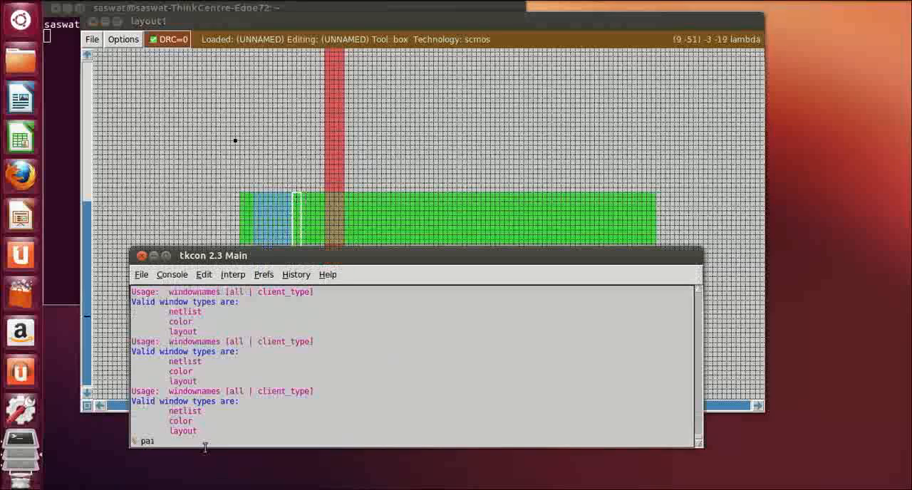
{"action": "type", "text": "paint m1"}
{"action": "key", "text": "Return"}
{"action": "left_click", "coordinate": [556, 136]}
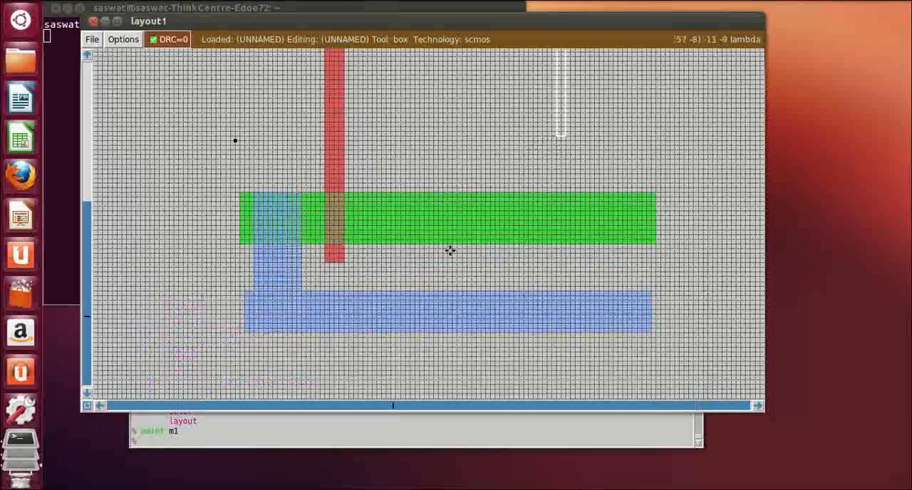
Define a box about 10 by 11 lambda covering the overlap of the vertical metal branch and the n-diffusion
{"action": "scroll", "coordinate": [435, 203], "scroll_direction": "up", "scroll_amount": 4}
{"action": "scroll", "coordinate": [435, 203], "scroll_direction": "down", "scroll_amount": 5}
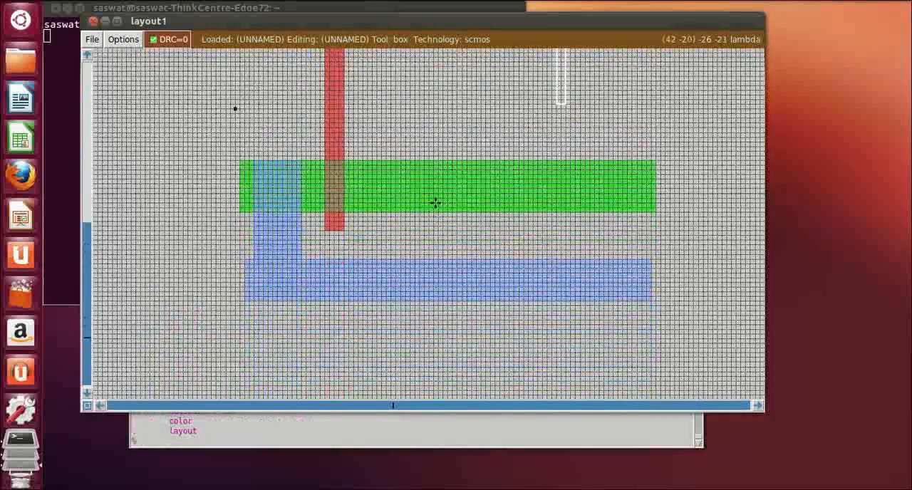
{"action": "scroll", "coordinate": [435, 203], "scroll_direction": "down", "scroll_amount": 1}
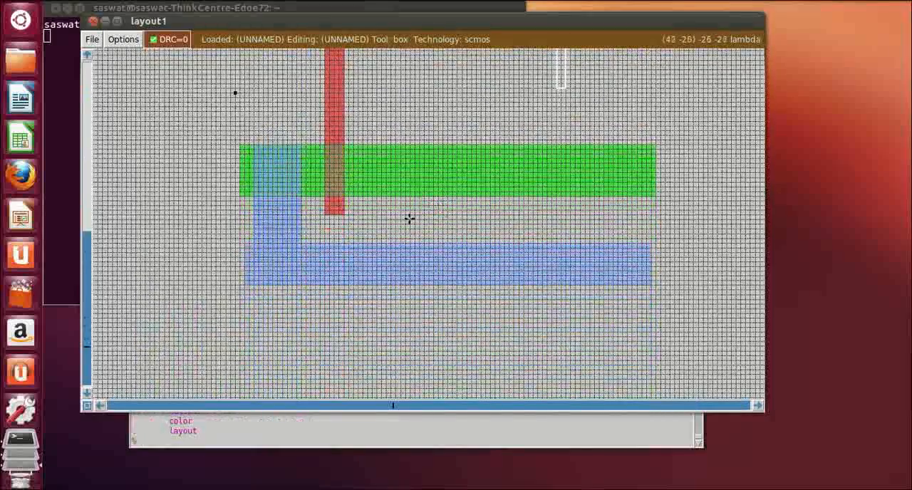
{"action": "left_click", "coordinate": [255, 146]}
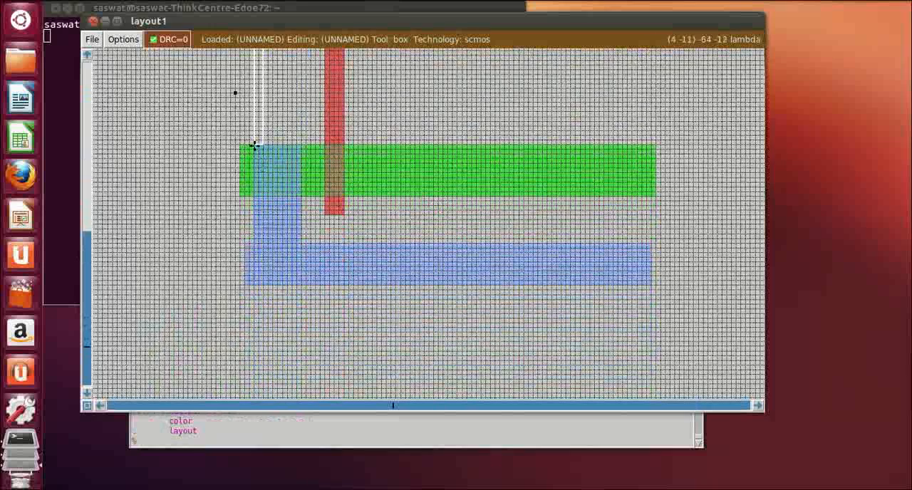
{"action": "right_click", "coordinate": [305, 196]}
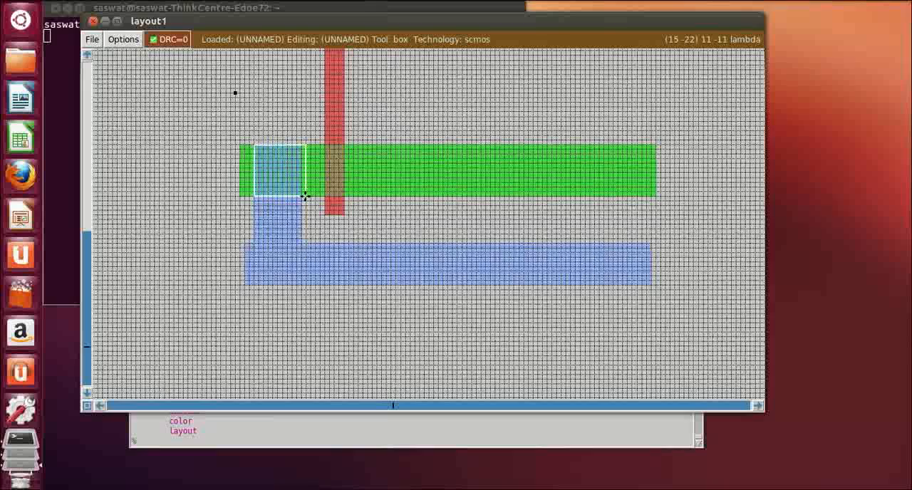
{"action": "left_click", "coordinate": [252, 146]}
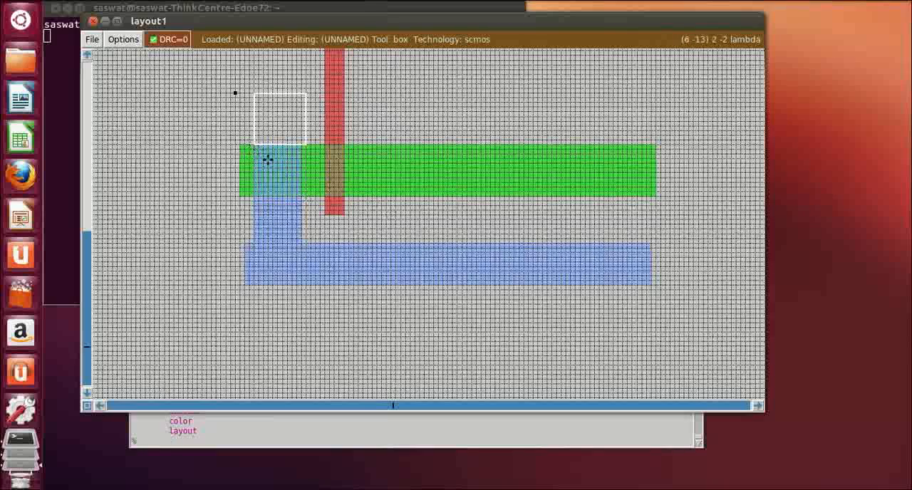
{"action": "right_click", "coordinate": [300, 194]}
Paint the box over the metal and n-diffusion overlap with ndc
{"action": "left_click", "coordinate": [223, 444]}
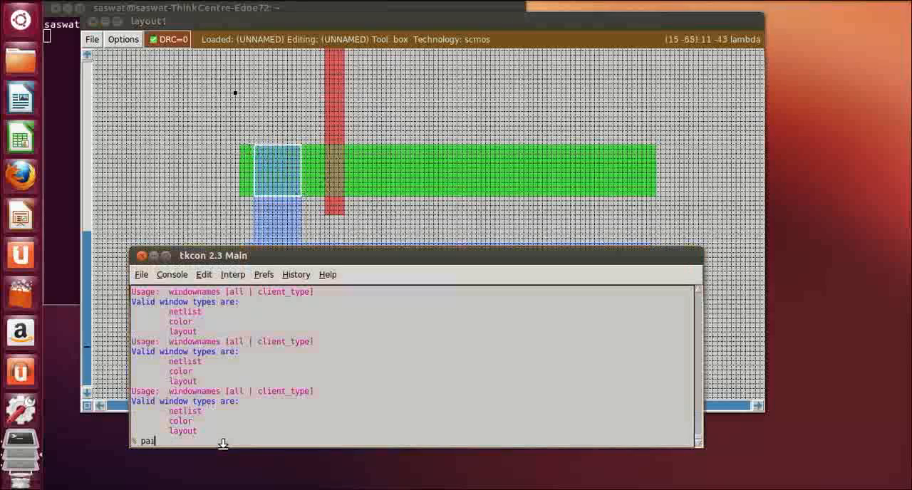
{"action": "type", "text": "paint ndc"}
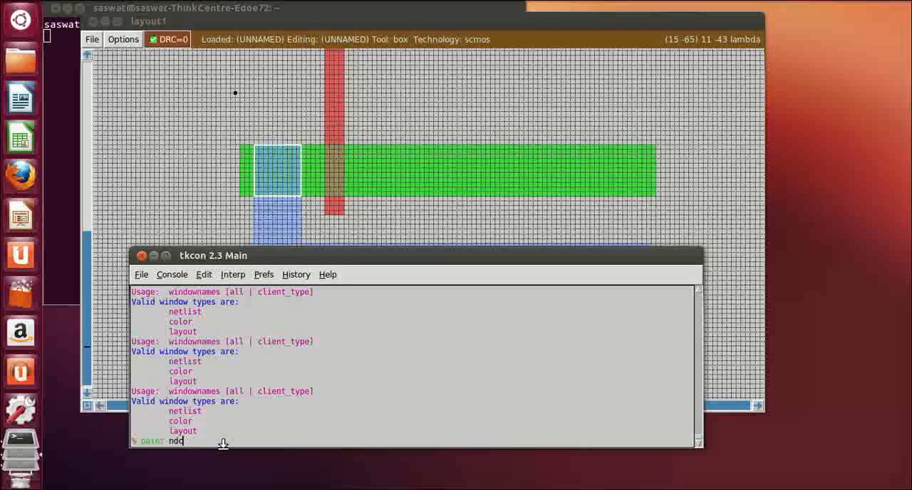
{"action": "key", "text": "Return"}
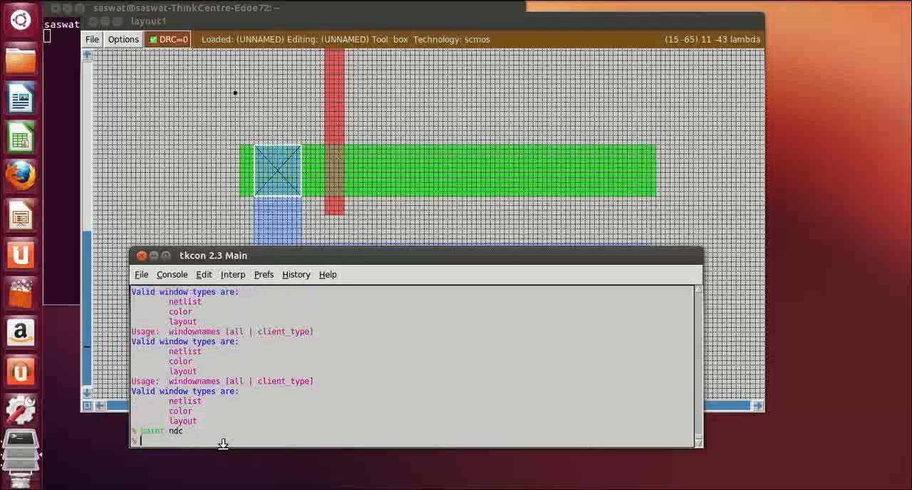
Examine the layout from the upper metal strip to the lower one, comparing strips, contacts and the poly column's ends
{"action": "left_click", "coordinate": [723, 226]}
{"action": "scroll", "coordinate": [423, 283], "scroll_direction": "up", "scroll_amount": 2}
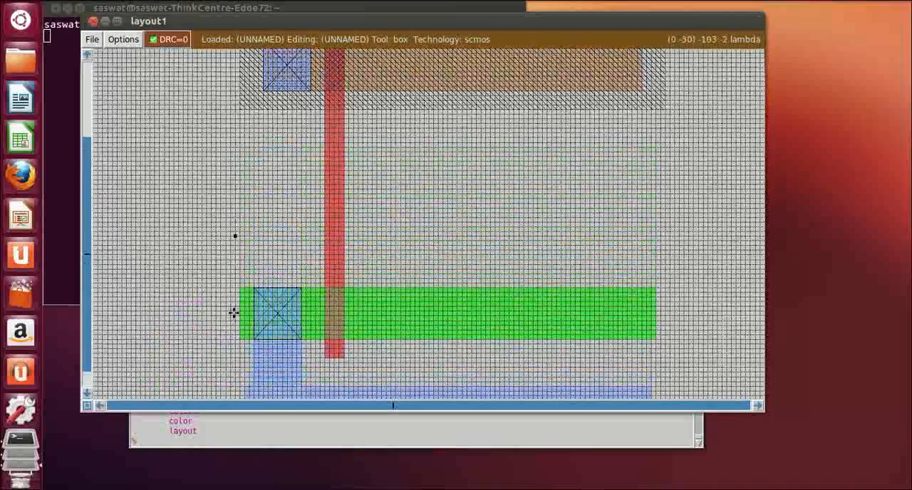
{"action": "scroll", "coordinate": [333, 198], "scroll_direction": "up", "scroll_amount": 1}
{"action": "scroll", "coordinate": [335, 199], "scroll_direction": "up", "scroll_amount": 2}
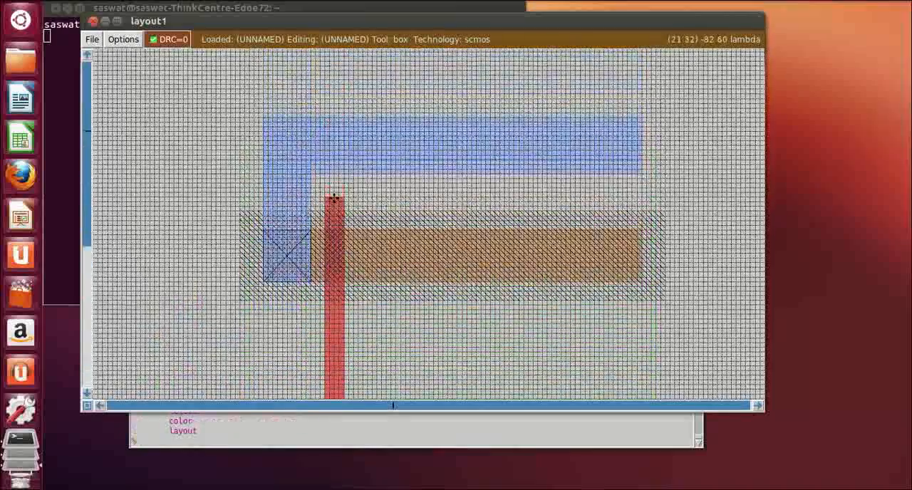
{"action": "scroll", "coordinate": [335, 201], "scroll_direction": "down", "scroll_amount": 4}
{"action": "scroll", "coordinate": [335, 206], "scroll_direction": "down", "scroll_amount": 3}
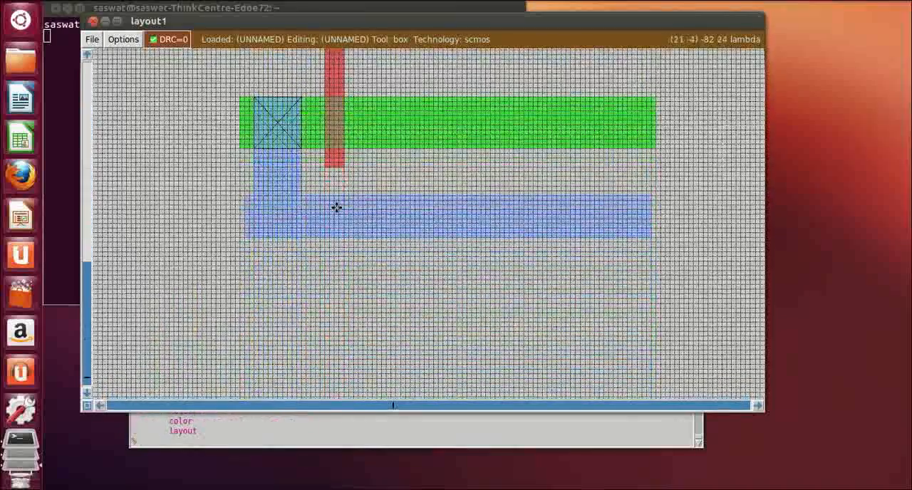
{"action": "scroll", "coordinate": [634, 322], "scroll_direction": "up", "scroll_amount": 4}
{"action": "scroll", "coordinate": [634, 322], "scroll_direction": "up", "scroll_amount": 7}
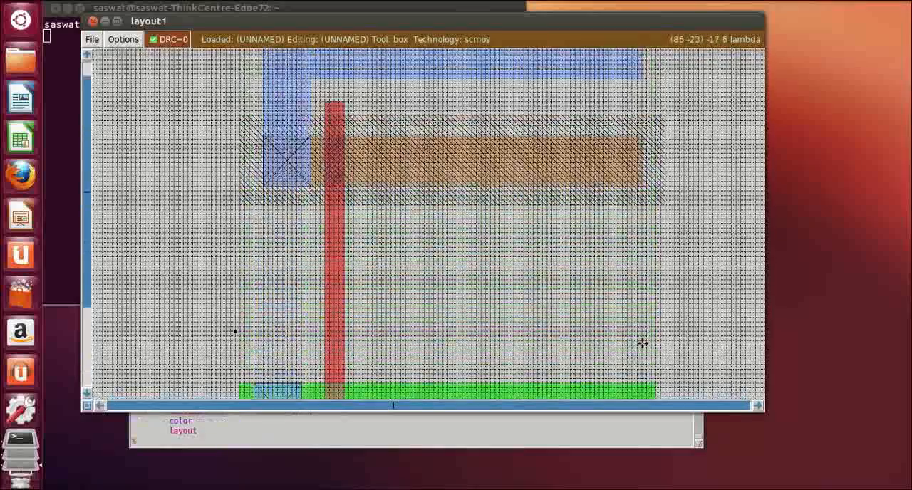
Define a box about 85 by 2 lambda directly below the lower metal strip, spanning its full length
{"action": "scroll", "coordinate": [644, 342], "scroll_direction": "down", "scroll_amount": 9}
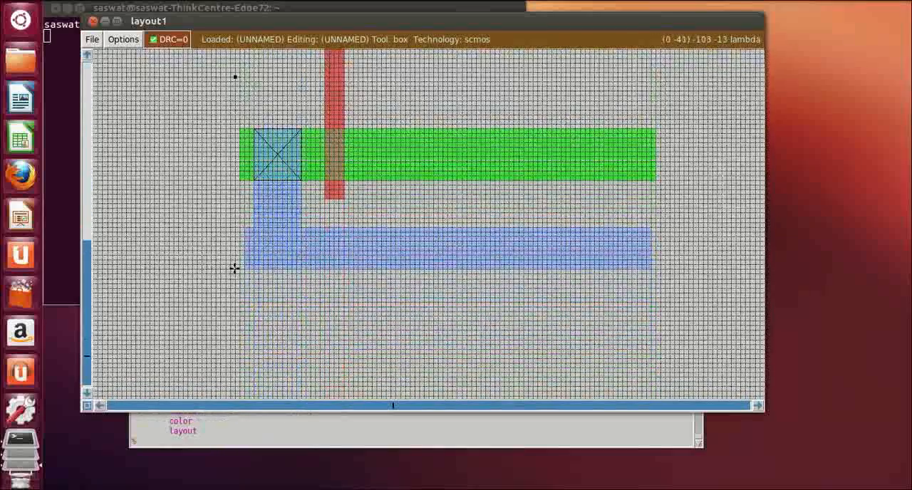
{"action": "left_click", "coordinate": [244, 270]}
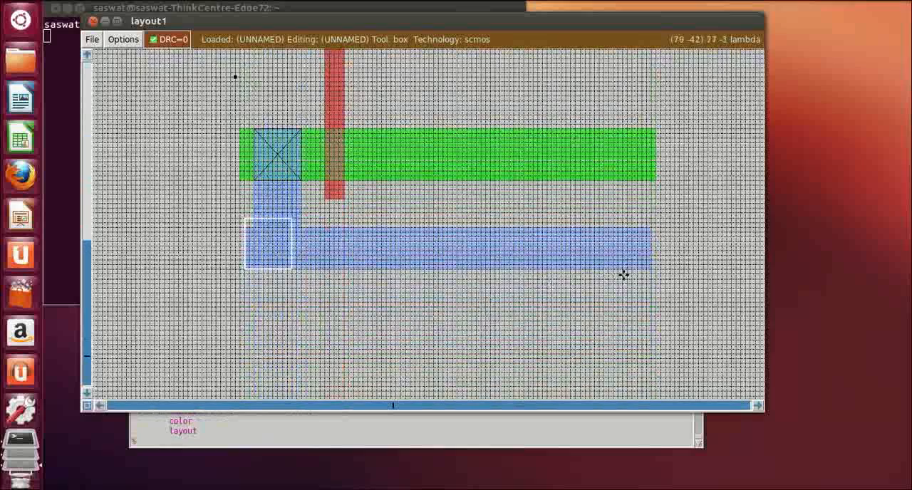
{"action": "right_click", "coordinate": [648, 279]}
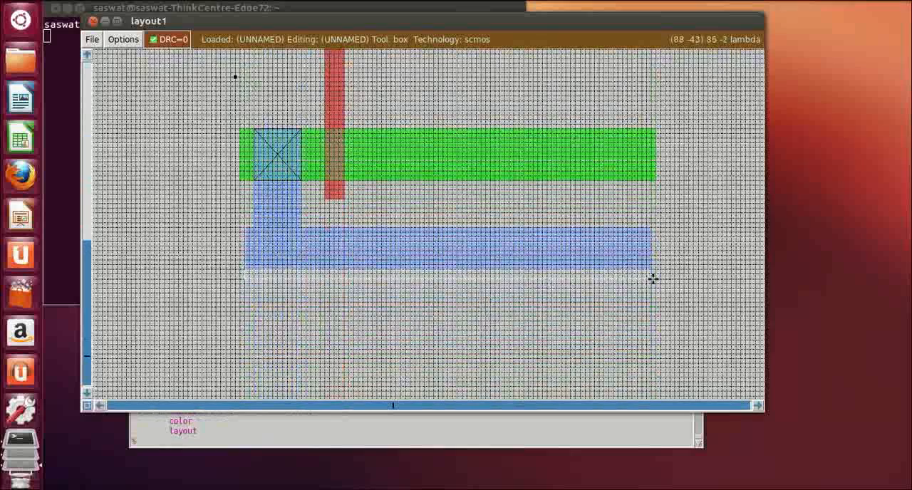
Paint the thin box below the lower metal strip with m1 to thicken the strip
{"action": "left_click", "coordinate": [169, 432]}
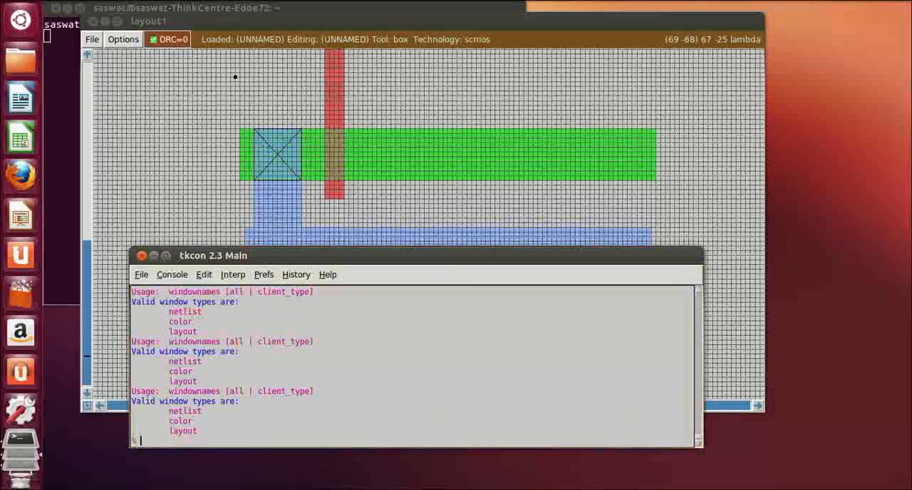
{"action": "type", "text": "paint"}
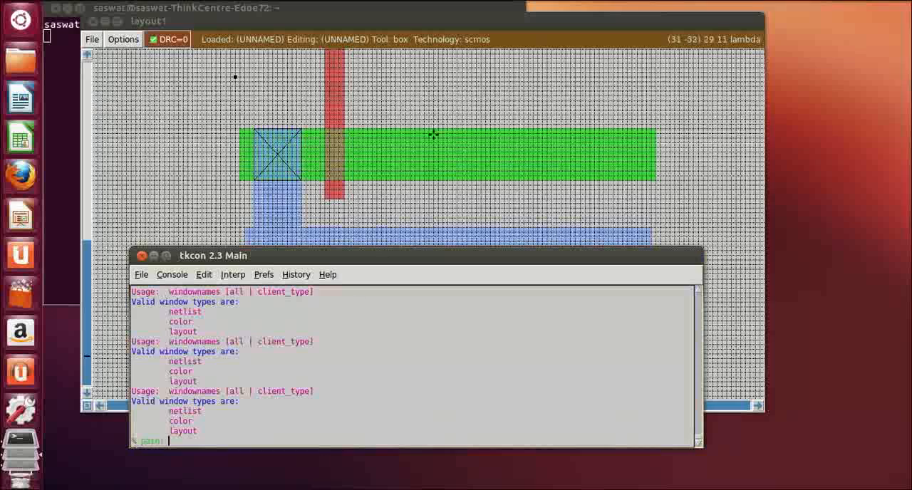
{"action": "left_click", "coordinate": [464, 25]}
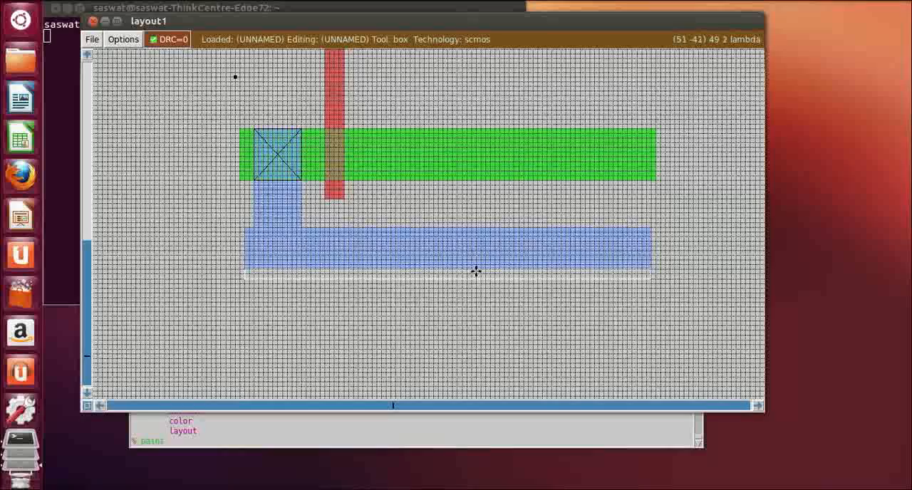
{"action": "scroll", "coordinate": [442, 303], "scroll_direction": "up", "scroll_amount": 6}
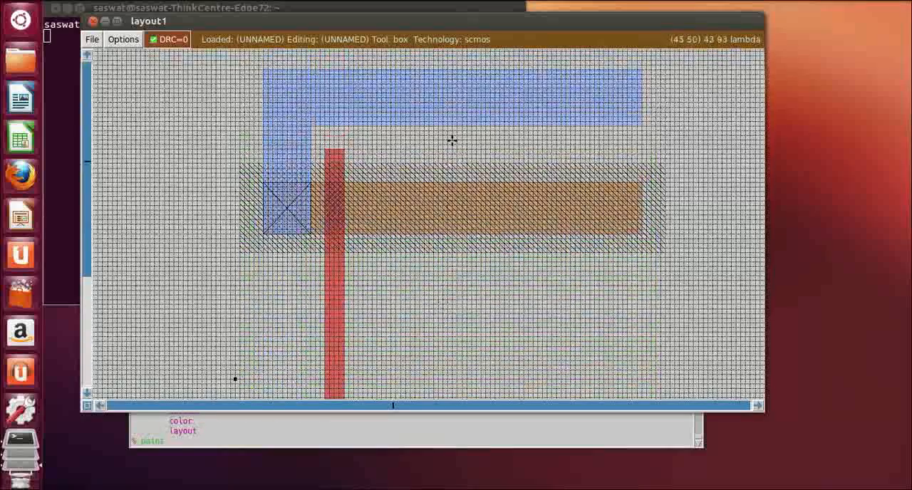
{"action": "scroll", "coordinate": [429, 385], "scroll_direction": "down", "scroll_amount": 5}
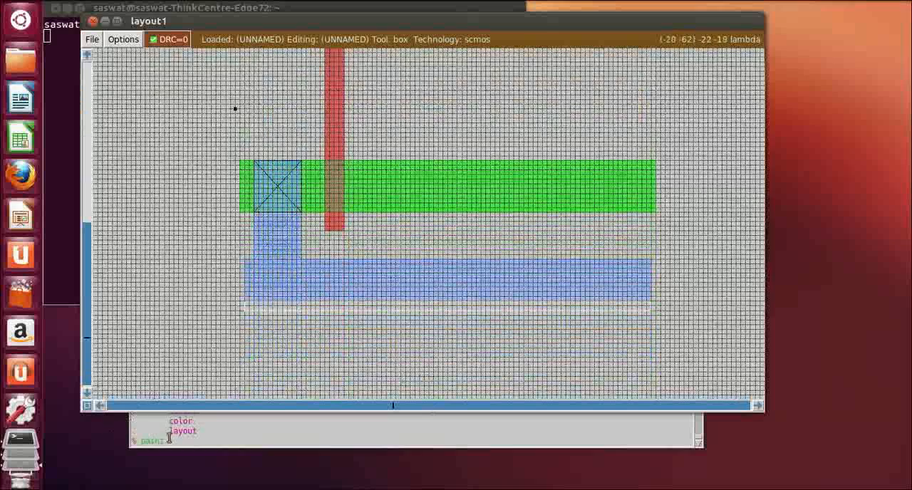
{"action": "left_click", "coordinate": [193, 442]}
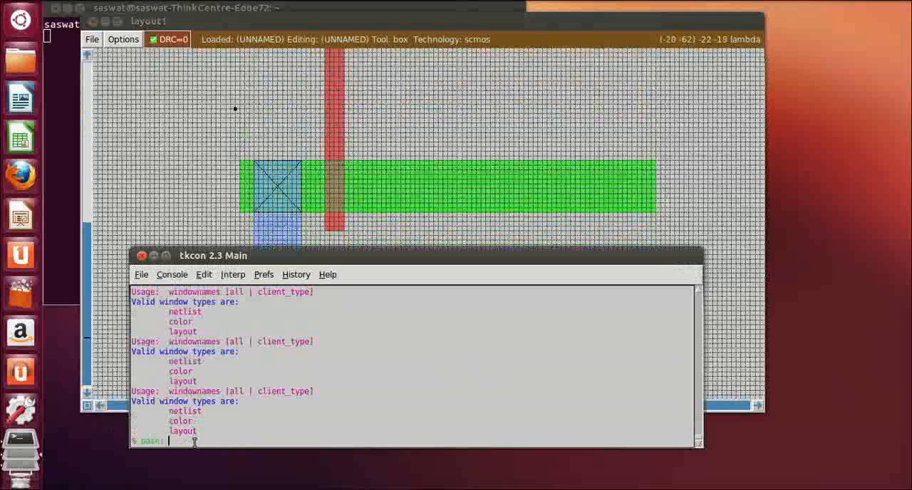
{"action": "type", "text": "paint m1"}
{"action": "key", "text": "Return"}
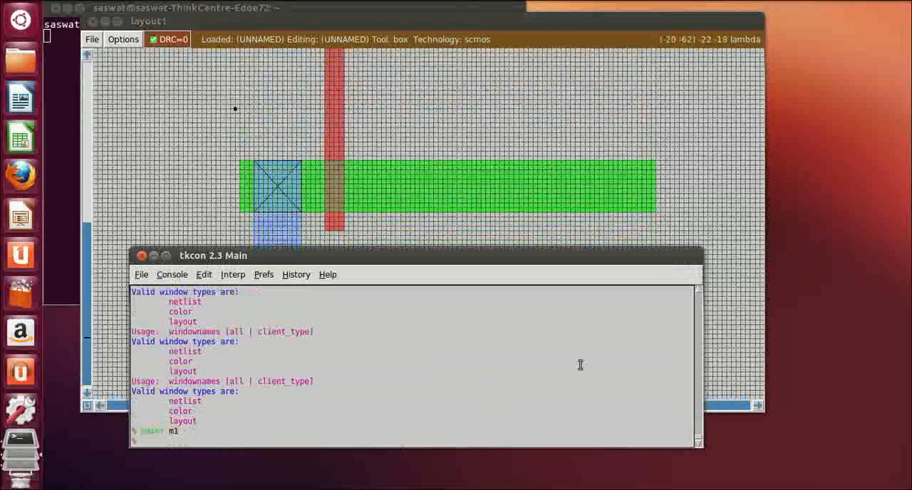
Box the n-diffusion stub about 3 lambda wide left of the lower diffusion contact and erase it
{"action": "left_click", "coordinate": [673, 181]}
{"action": "scroll", "coordinate": [674, 187], "scroll_direction": "up", "scroll_amount": 19}
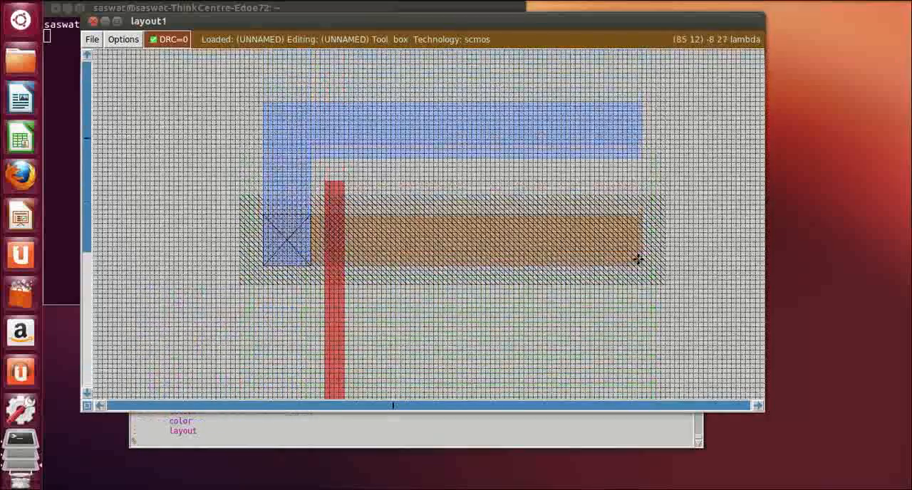
{"action": "scroll", "coordinate": [638, 258], "scroll_direction": "down", "scroll_amount": 14}
{"action": "scroll", "coordinate": [638, 258], "scroll_direction": "down", "scroll_amount": 3}
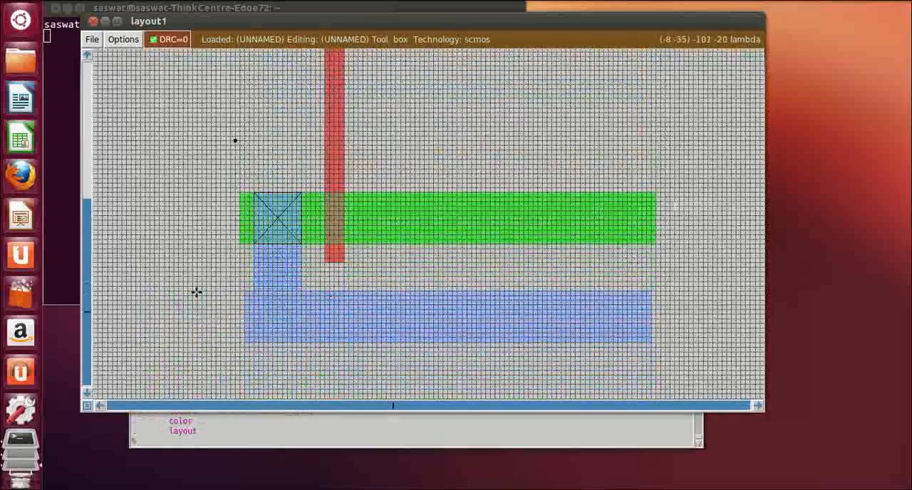
{"action": "left_click", "coordinate": [253, 192]}
{"action": "right_click", "coordinate": [240, 244]}
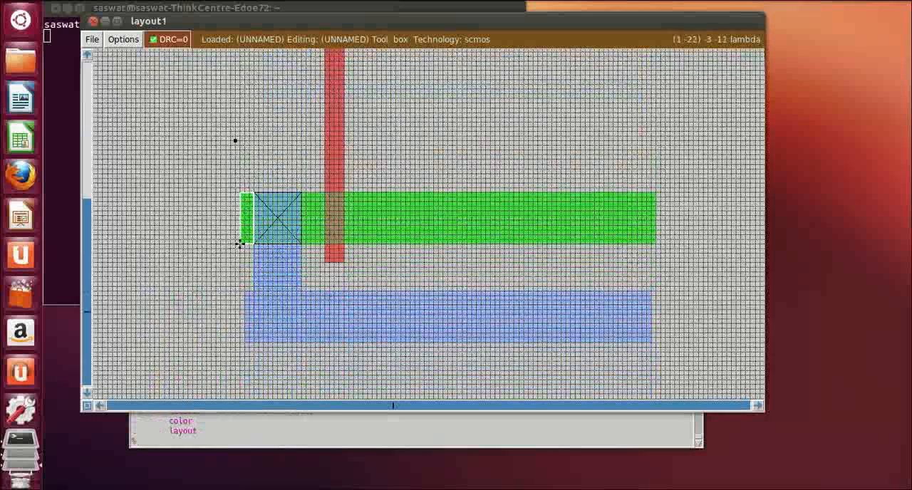
{"action": "left_click", "coordinate": [176, 440]}
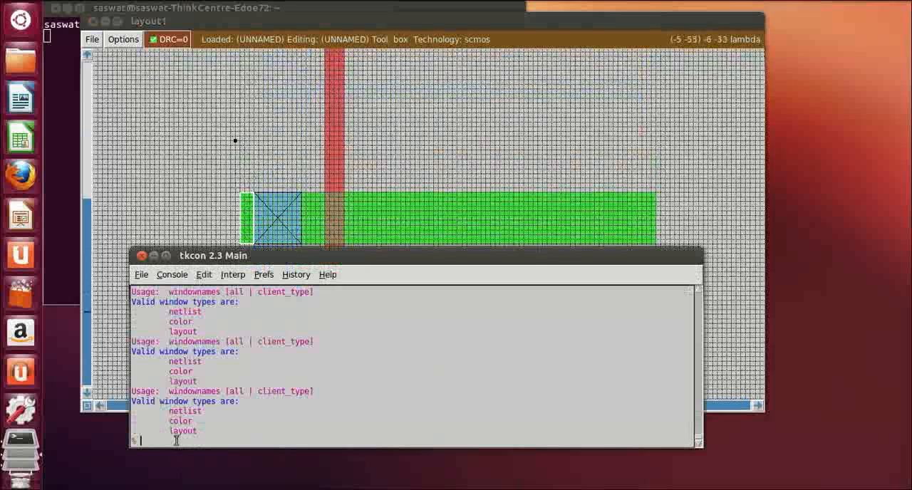
{"action": "type", "text": "erase"}
{"action": "key", "text": "Return"}
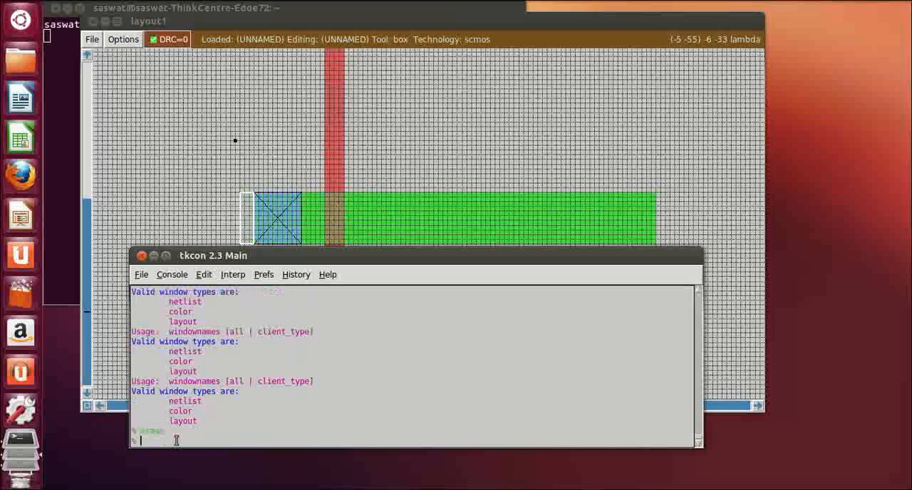
Box the metal stub about 2 lambda wide at the lower metal strip's left end and erase it, flush with the vertical metal
{"action": "left_click", "coordinate": [495, 134]}
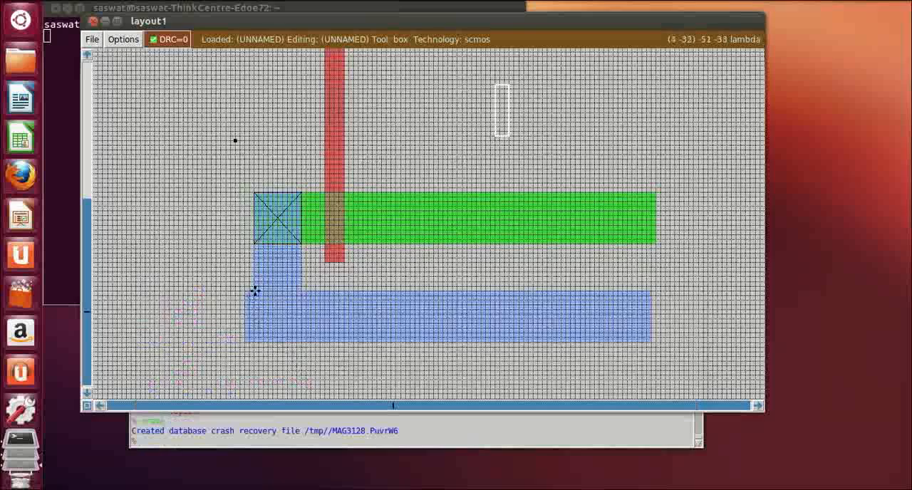
{"action": "left_click", "coordinate": [253, 292]}
{"action": "right_click", "coordinate": [247, 342]}
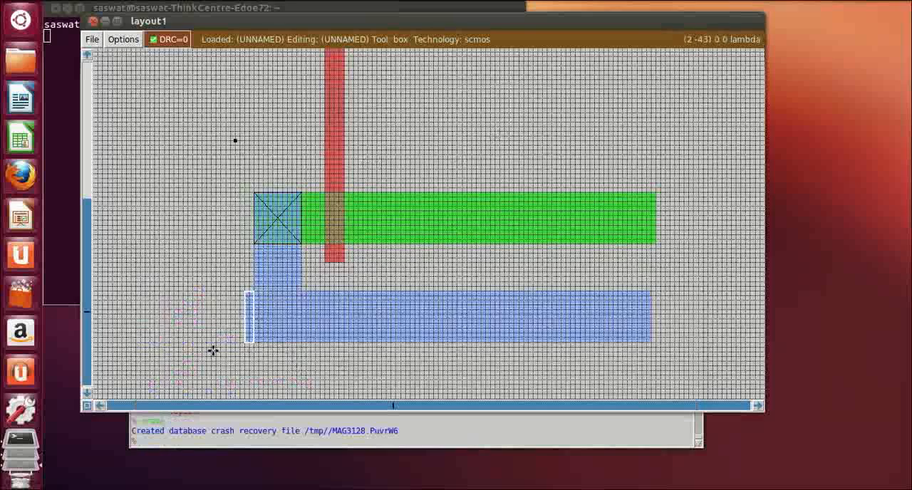
{"action": "left_click", "coordinate": [165, 439]}
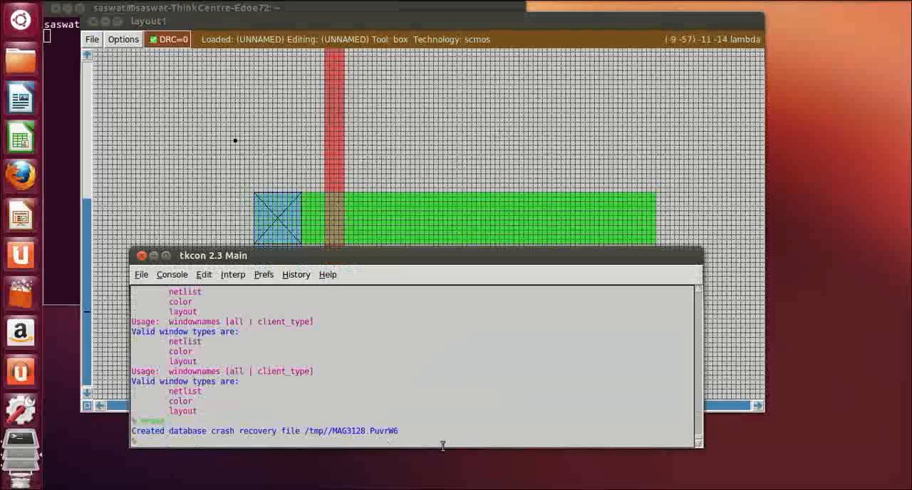
{"action": "type", "text": "eras"}
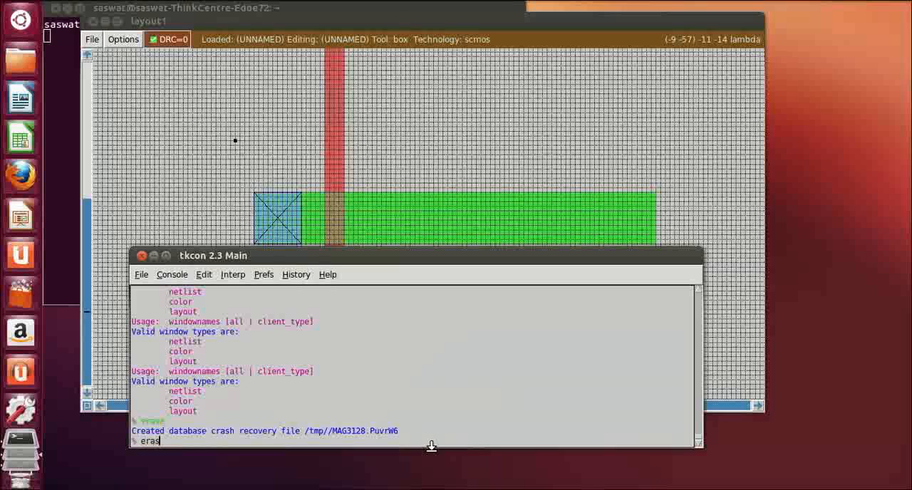
{"action": "type", "text": "e"}
{"action": "key", "text": "Return"}
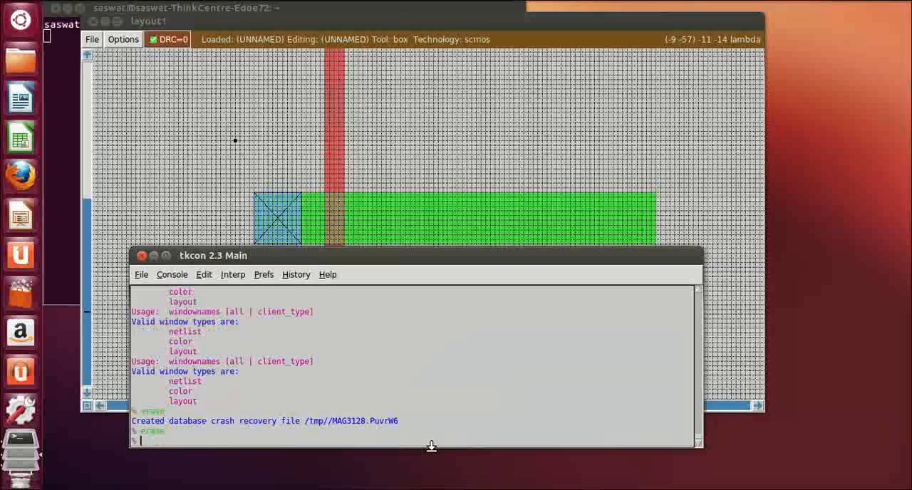
Examine the upper and lower parts of the layout, comparing the metal strips, diffusion regions and contacts
{"action": "left_click", "coordinate": [660, 163]}
{"action": "scroll", "coordinate": [665, 260], "scroll_direction": "up", "scroll_amount": 1}
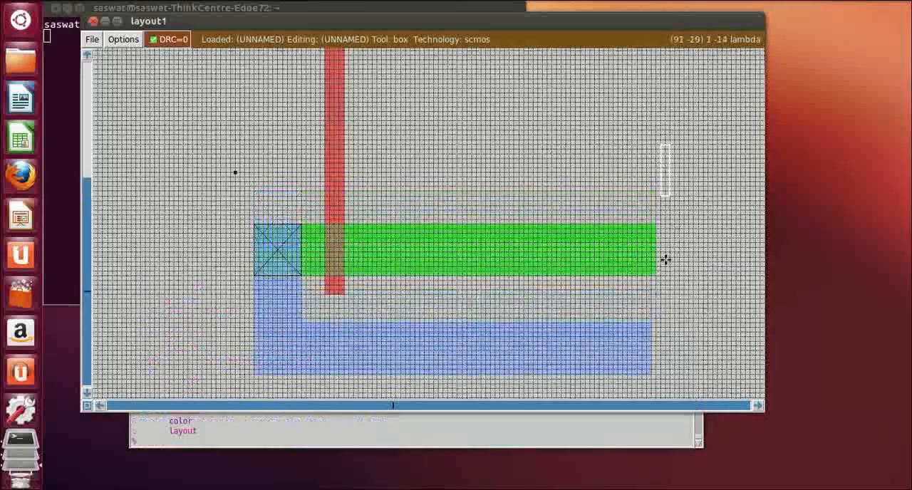
{"action": "scroll", "coordinate": [661, 260], "scroll_direction": "up", "scroll_amount": 2}
{"action": "scroll", "coordinate": [657, 262], "scroll_direction": "up", "scroll_amount": 2}
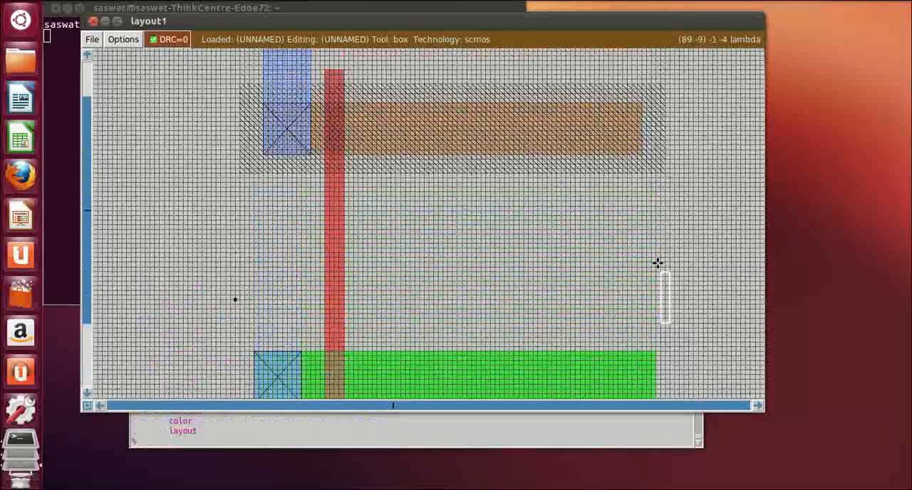
{"action": "scroll", "coordinate": [378, 285], "scroll_direction": "down", "scroll_amount": 3}
{"action": "scroll", "coordinate": [384, 281], "scroll_direction": "up", "scroll_amount": 2}
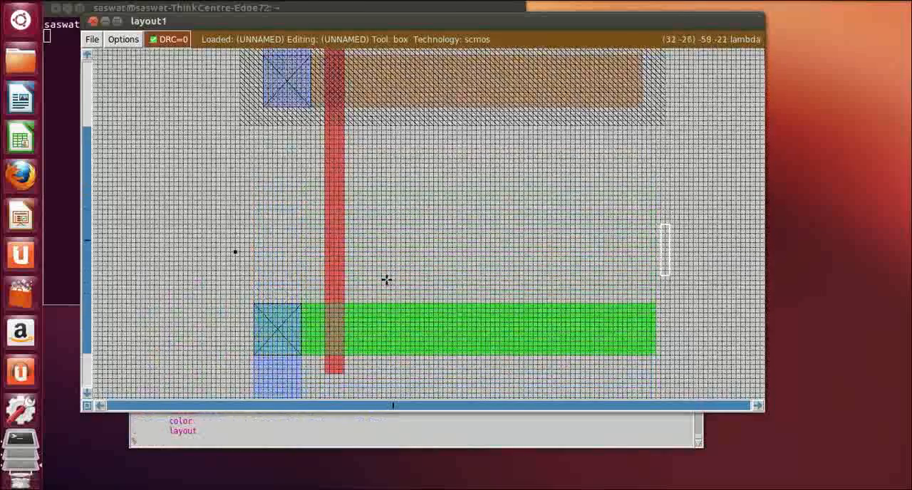
{"action": "scroll", "coordinate": [386, 280], "scroll_direction": "up", "scroll_amount": 3}
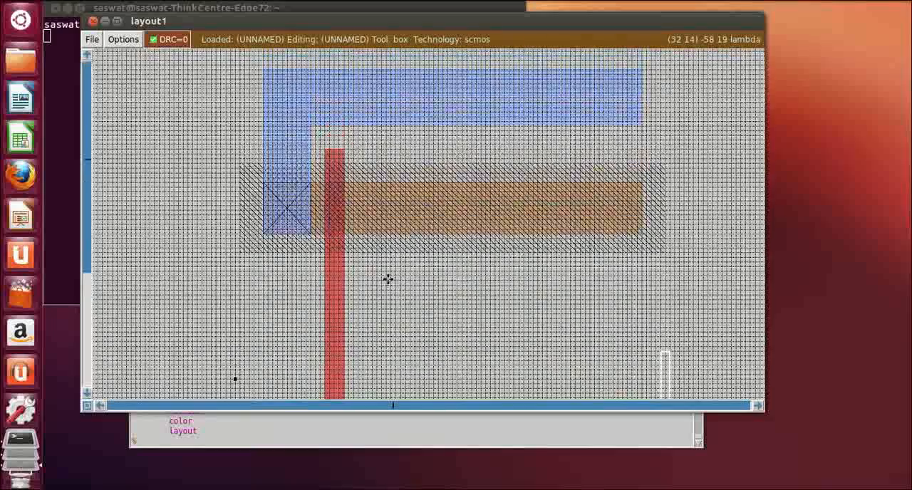
{"action": "scroll", "coordinate": [388, 279], "scroll_direction": "down", "scroll_amount": 1}
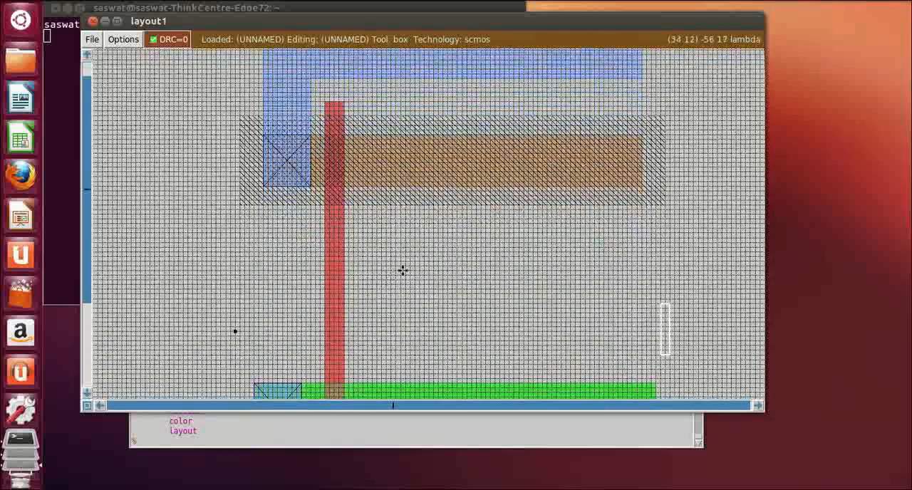
{"action": "scroll", "coordinate": [399, 271], "scroll_direction": "up", "scroll_amount": 2}
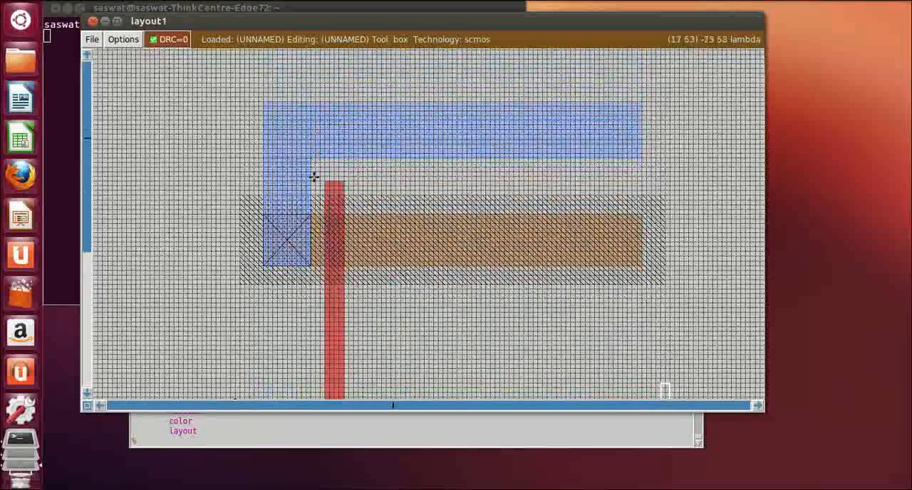
{"action": "scroll", "coordinate": [277, 326], "scroll_direction": "down", "scroll_amount": 6}
{"action": "scroll", "coordinate": [438, 303], "scroll_direction": "down", "scroll_amount": 1}
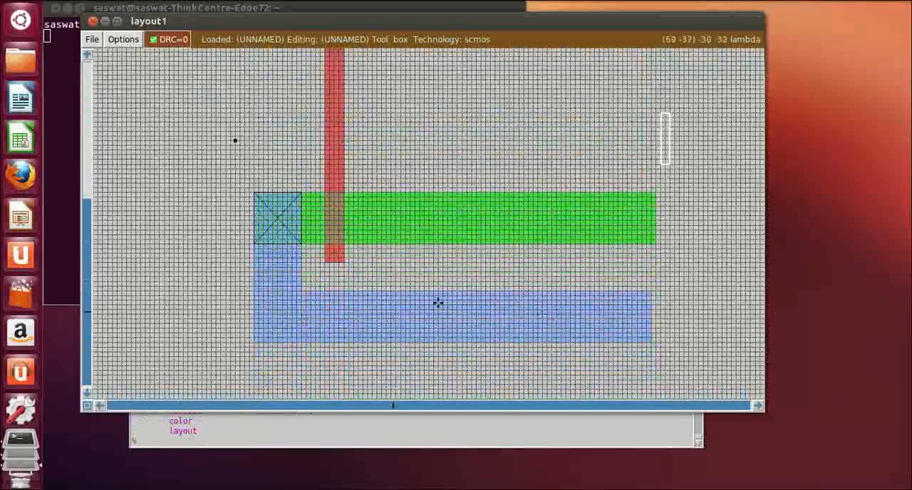
{"action": "scroll", "coordinate": [366, 263], "scroll_direction": "up", "scroll_amount": 6}
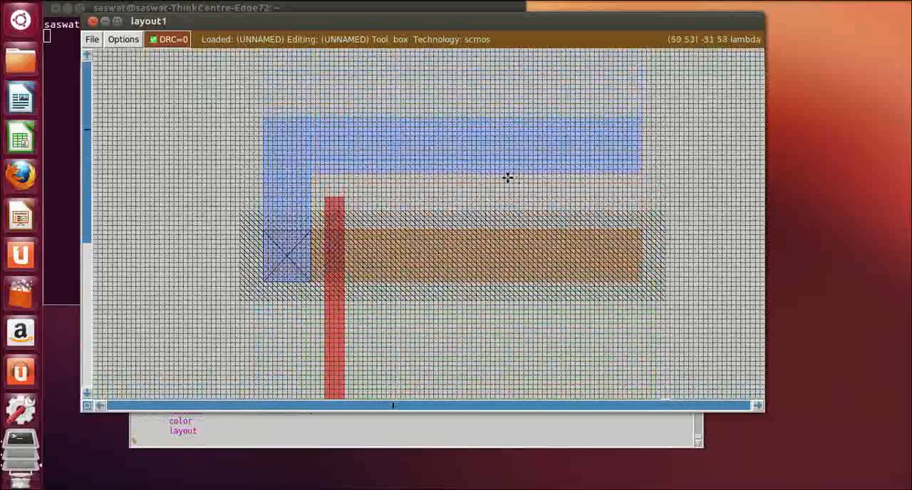
{"action": "scroll", "coordinate": [594, 240], "scroll_direction": "down", "scroll_amount": 4}
{"action": "scroll", "coordinate": [594, 240], "scroll_direction": "down", "scroll_amount": 3}
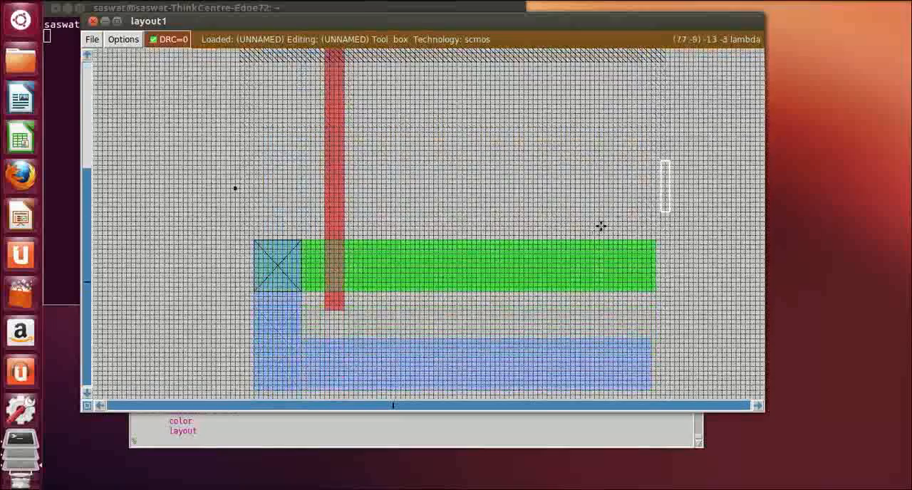
Box a strip about 2 lambda high along the upper metal strip's full top edge and erase it
{"action": "scroll", "coordinate": [601, 226], "scroll_direction": "up", "scroll_amount": 6}
{"action": "scroll", "coordinate": [602, 218], "scroll_direction": "up", "scroll_amount": 1}
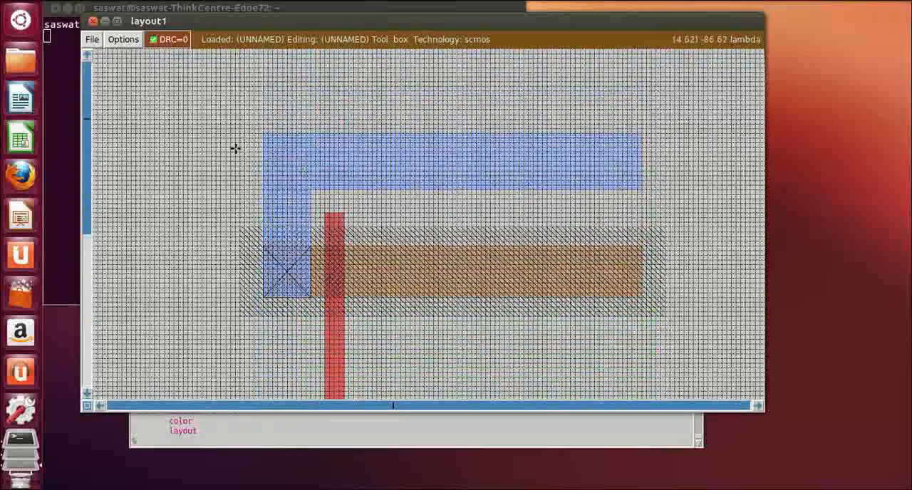
{"action": "left_click", "coordinate": [263, 134]}
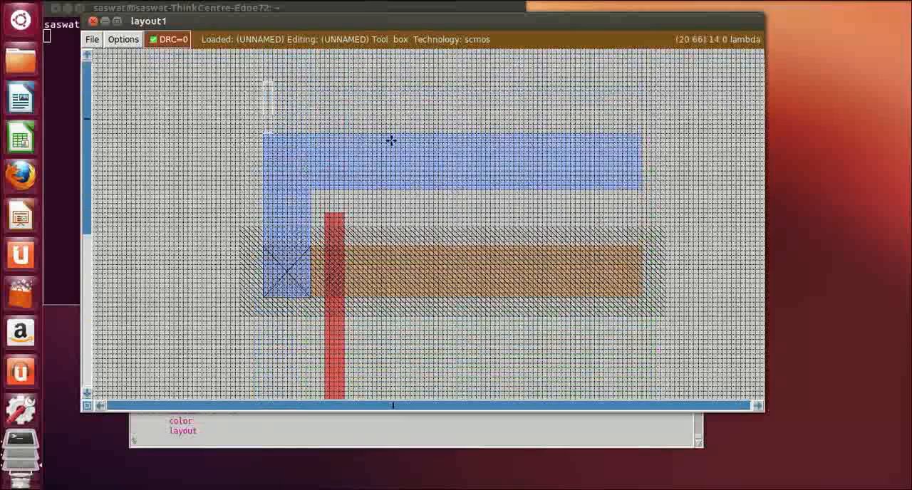
{"action": "right_click", "coordinate": [644, 144]}
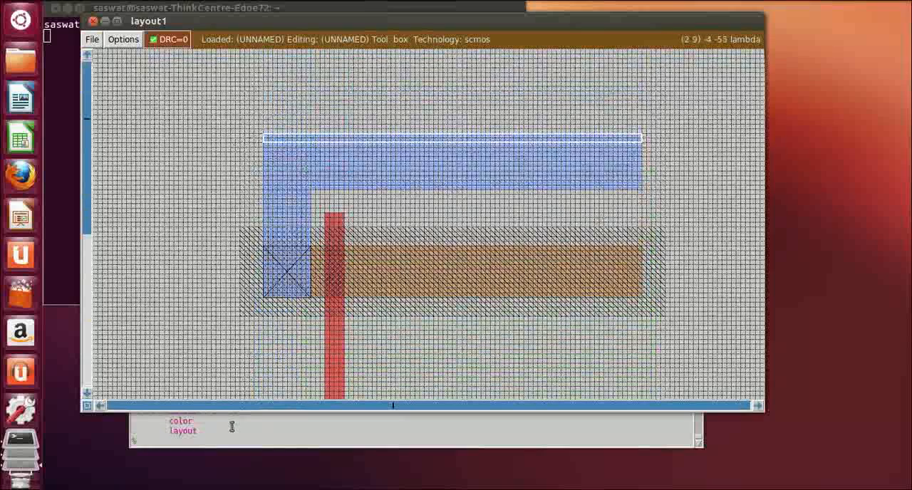
{"action": "left_click", "coordinate": [213, 443]}
{"action": "type", "text": "er"}
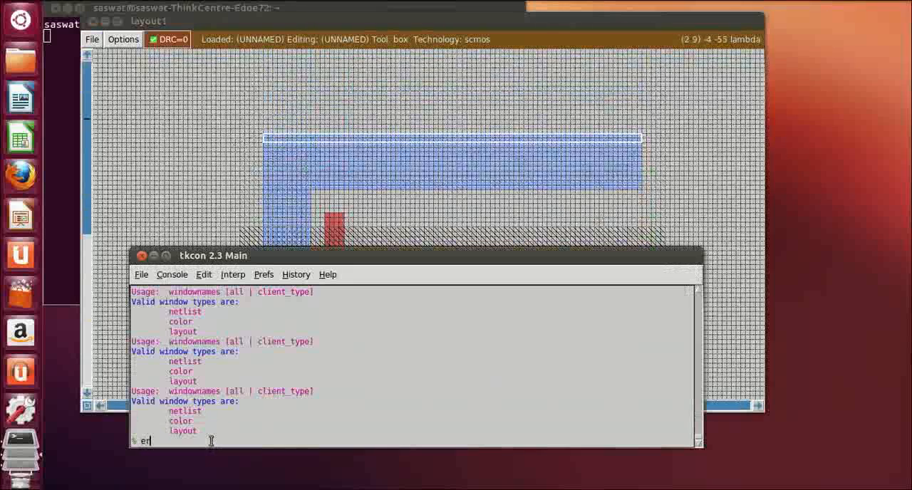
{"action": "type", "text": "ase"}
{"action": "key", "text": "Return"}
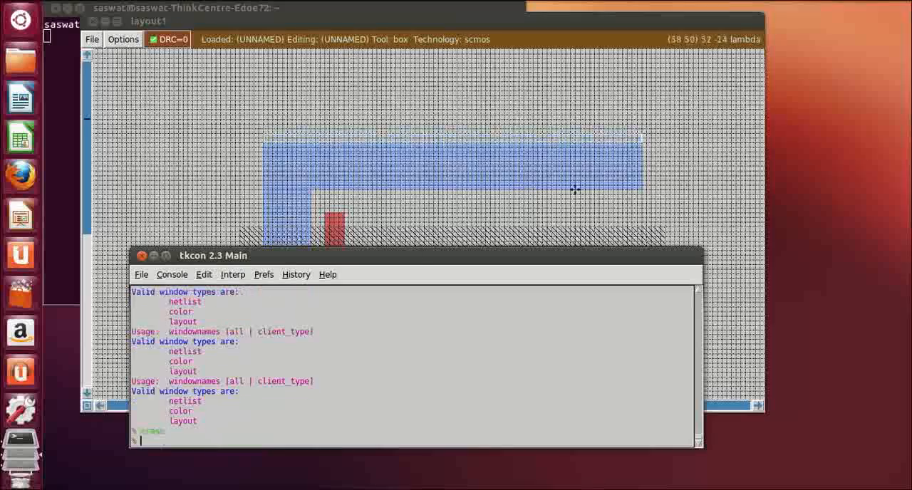
Define a box about 10 by 10 lambda on the upper metal strip, just right of the vertical metal, spanning the strip's height
{"action": "left_click", "coordinate": [712, 185]}
{"action": "scroll", "coordinate": [674, 326], "scroll_direction": "down", "scroll_amount": 5}
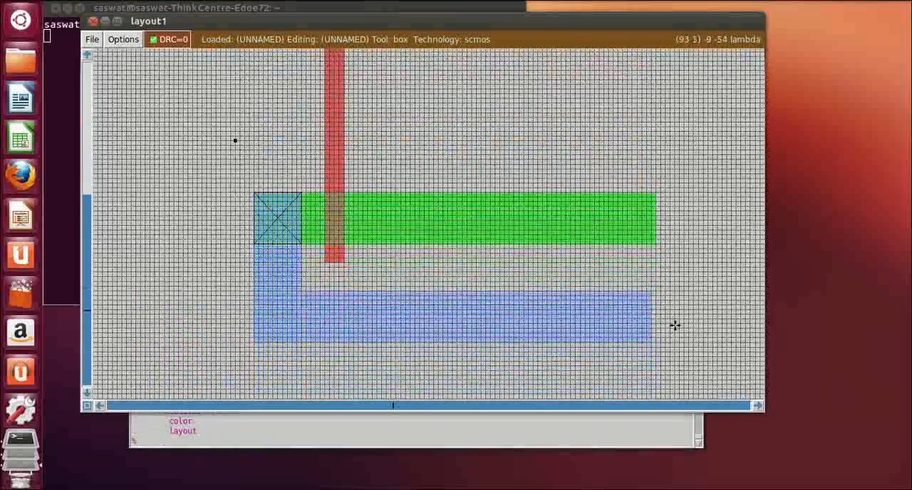
{"action": "scroll", "coordinate": [674, 326], "scroll_direction": "up", "scroll_amount": 6}
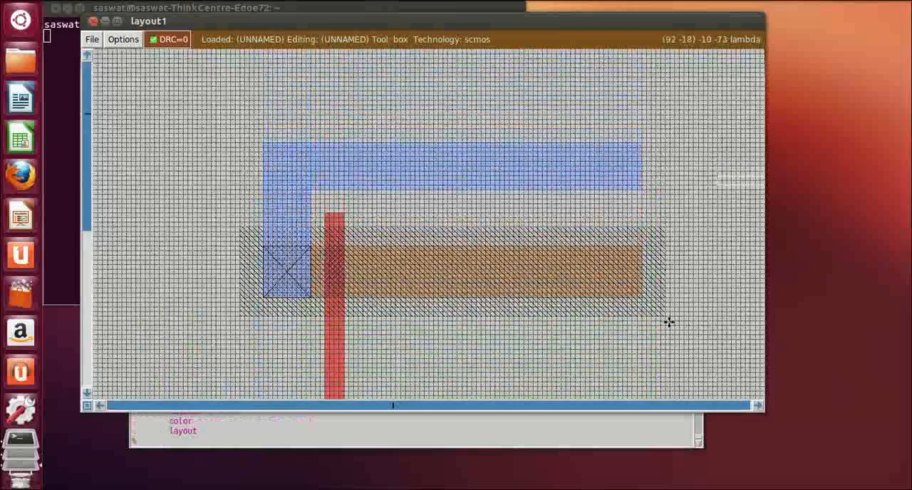
{"action": "scroll", "coordinate": [669, 322], "scroll_direction": "down", "scroll_amount": 6}
{"action": "scroll", "coordinate": [669, 323], "scroll_direction": "up", "scroll_amount": 6}
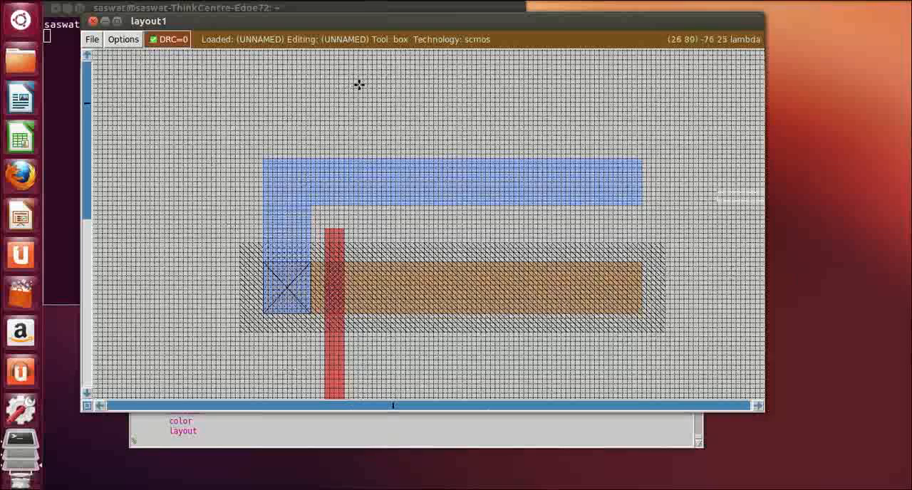
{"action": "left_click", "coordinate": [316, 158]}
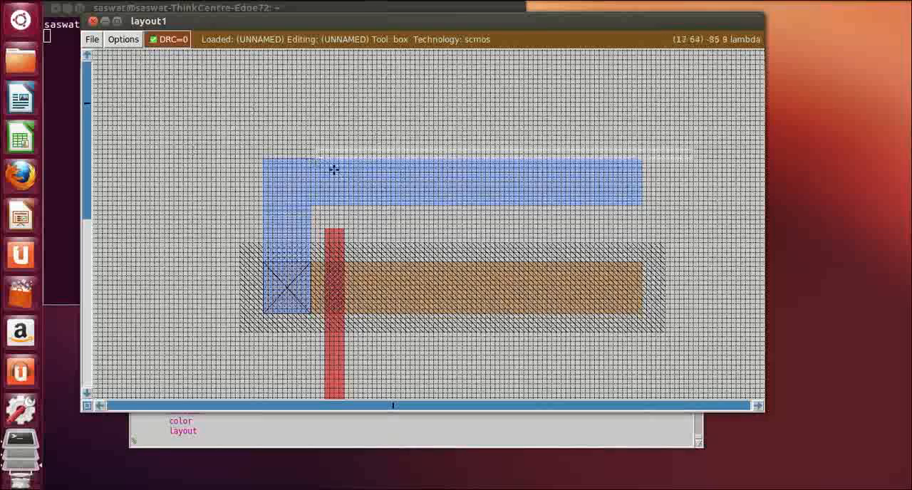
{"action": "right_click", "coordinate": [356, 205]}
{"action": "right_click", "coordinate": [368, 206]}
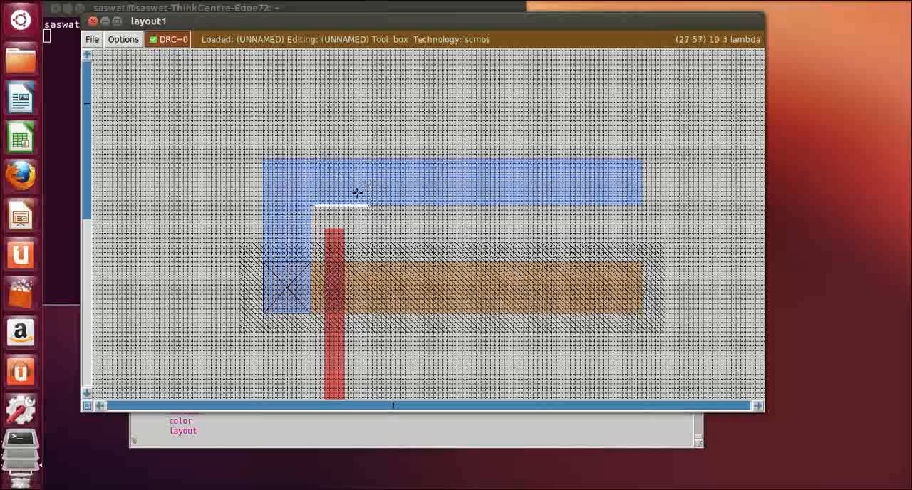
{"action": "right_click", "coordinate": [359, 197]}
{"action": "right_click", "coordinate": [354, 168]}
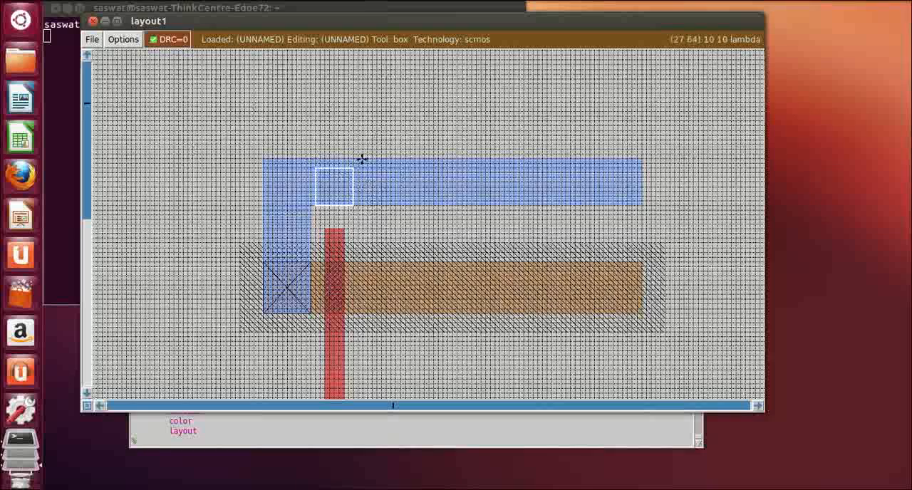
{"action": "right_click", "coordinate": [362, 158]}
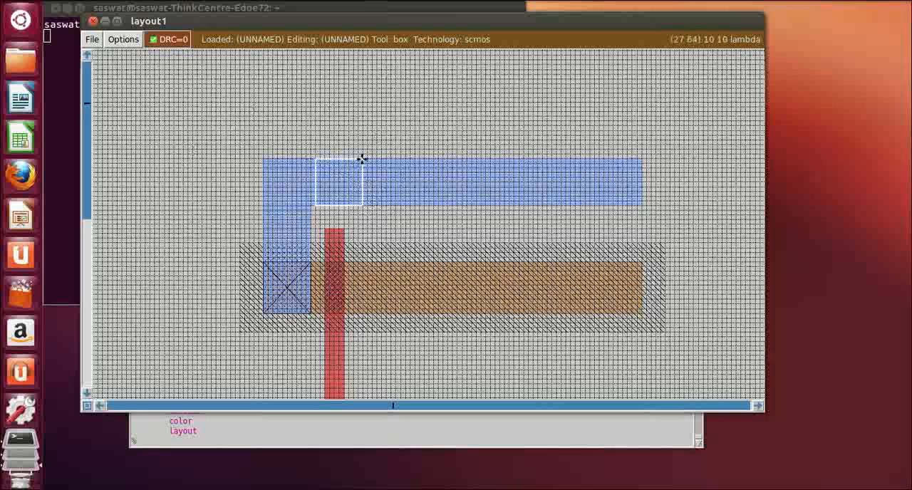
Paint the box on the upper metal strip with nwc
{"action": "left_click", "coordinate": [192, 437]}
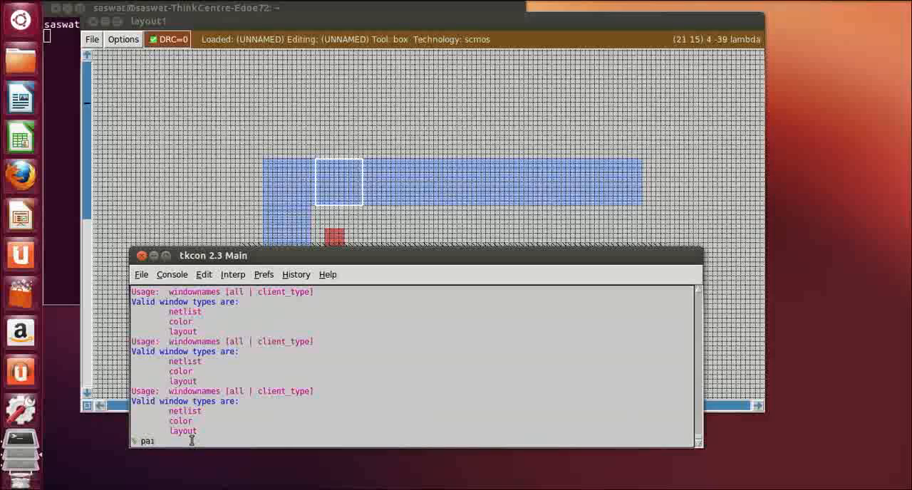
{"action": "type", "text": "paint nwc"}
{"action": "key", "text": "Return"}
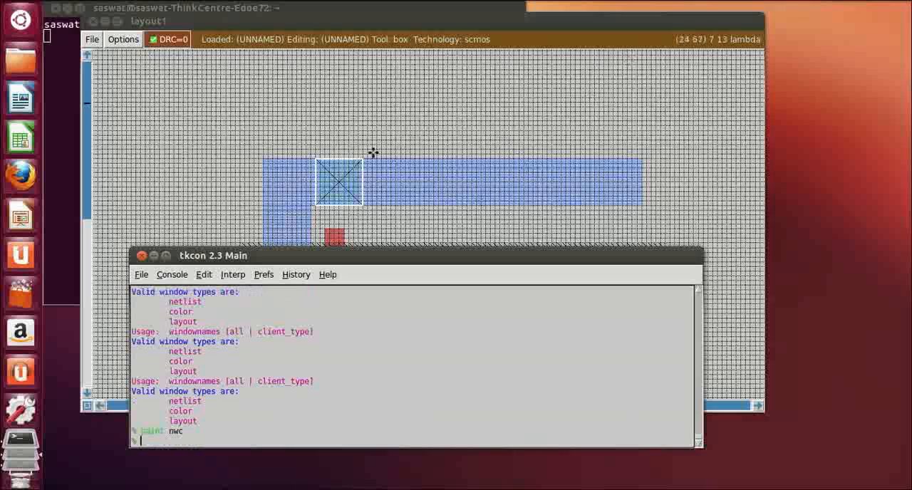
Move the box along the upper metal strip to about 9 lambda right of the nwc contact, aligned with the strip's edges
{"action": "left_click", "coordinate": [406, 163]}
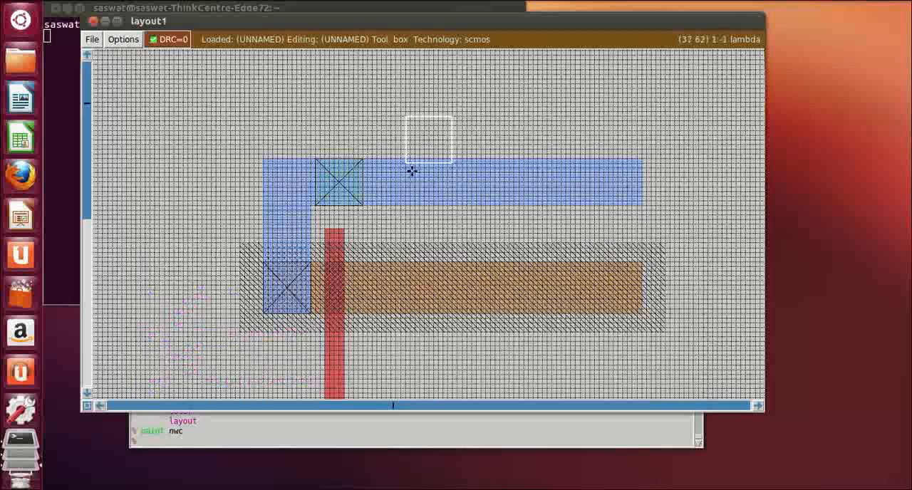
{"action": "left_click", "coordinate": [428, 210]}
{"action": "left_click", "coordinate": [411, 203]}
{"action": "left_click", "coordinate": [404, 206]}
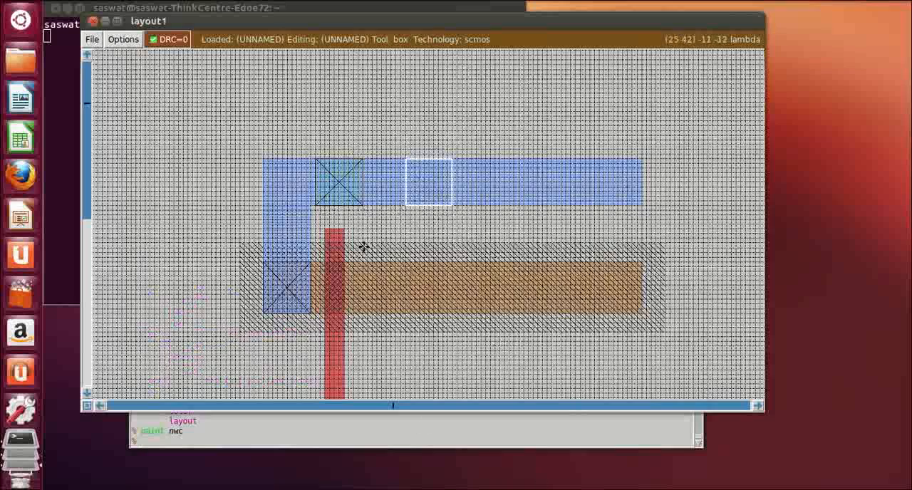
Paint the current box on the upper metal strip with nwc, adding a second well contact
{"action": "left_click", "coordinate": [216, 444]}
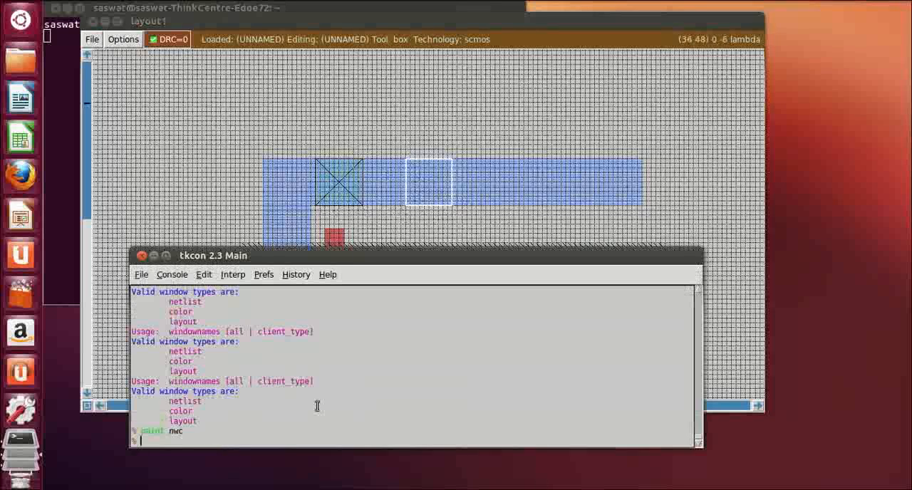
{"action": "type", "text": "paint"}
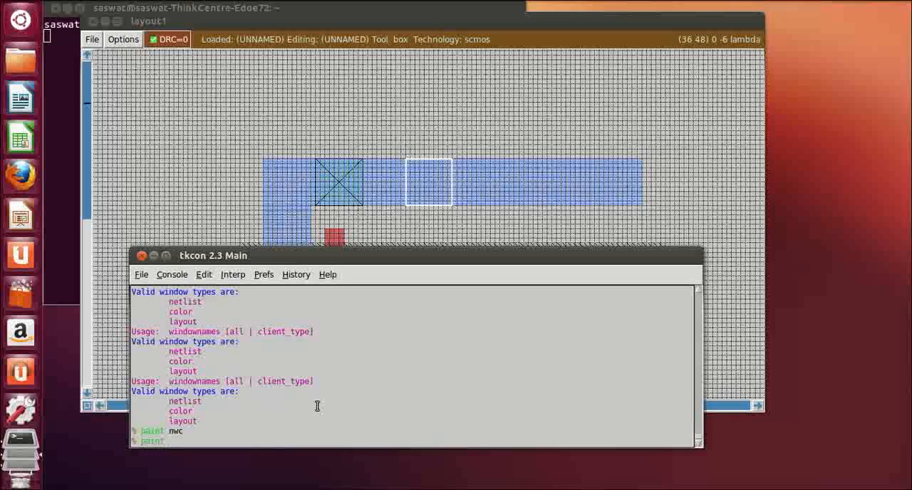
{"action": "type", "text": " nwc"}
{"action": "key", "text": "Return"}
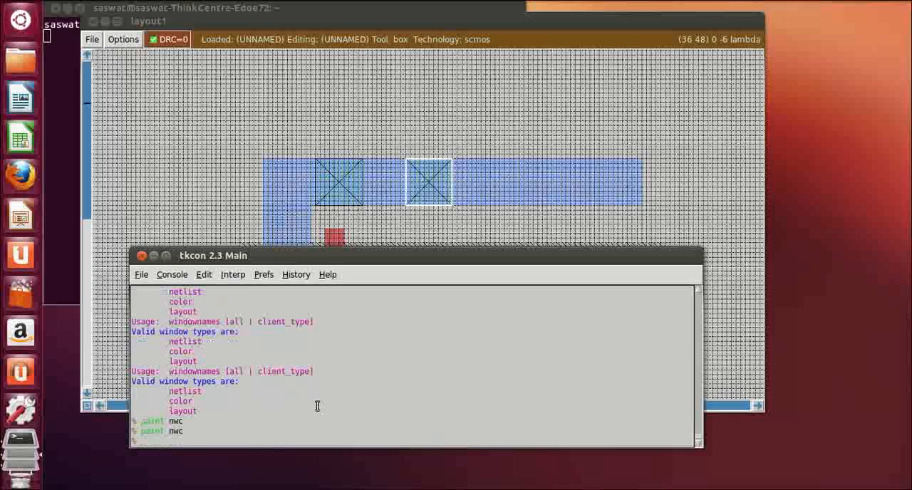
Move the box about 9 lambda right of the second nwc contact, aligned with the upper metal strip's edges, and paint it with nwc
{"action": "left_click", "coordinate": [513, 164]}
{"action": "left_click", "coordinate": [507, 205]}
{"action": "left_click", "coordinate": [495, 205]}
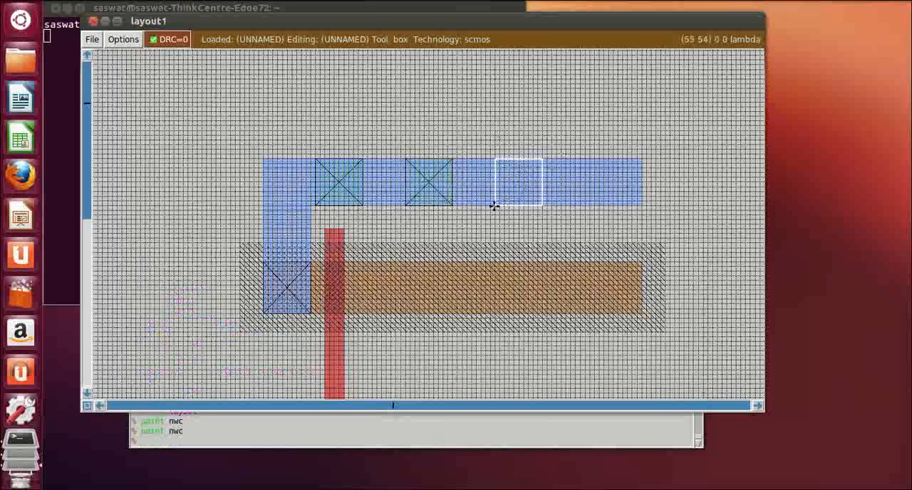
{"action": "left_click", "coordinate": [247, 441]}
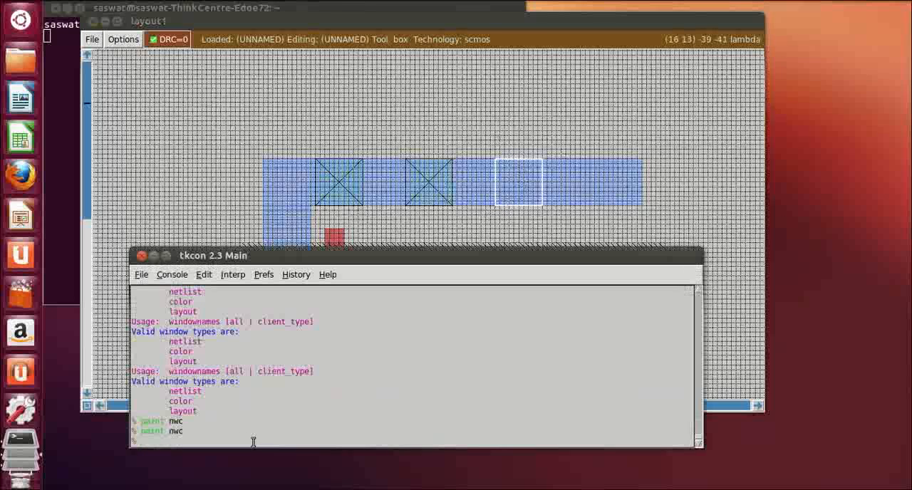
{"action": "type", "text": "paint n"}
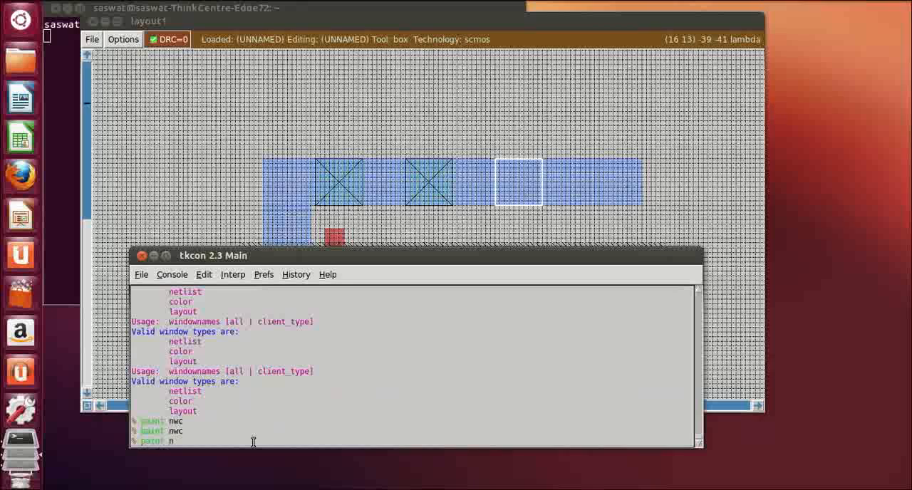
{"action": "type", "text": "wc"}
{"action": "key", "text": "Return"}
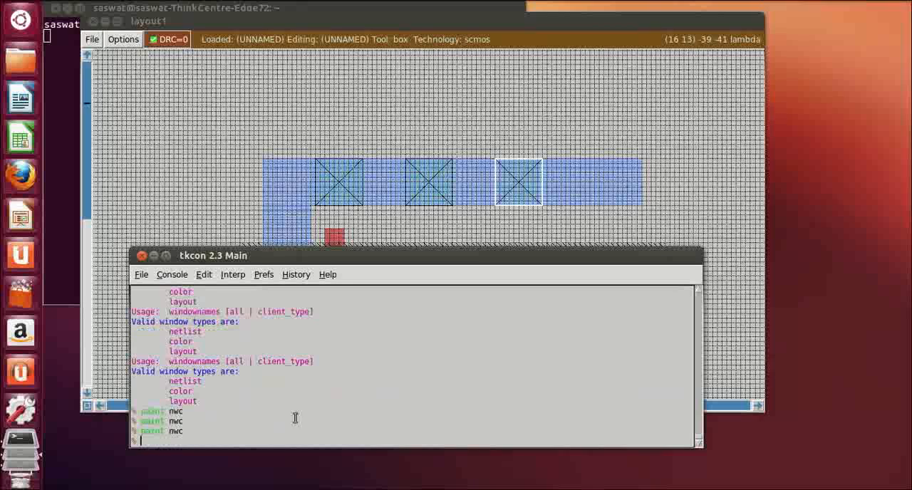
Box about 13 lambda of the upper metal strip's right end over its full height and erase it
{"action": "left_click", "coordinate": [723, 177]}
{"action": "scroll", "coordinate": [655, 296], "scroll_direction": "down", "scroll_amount": 4}
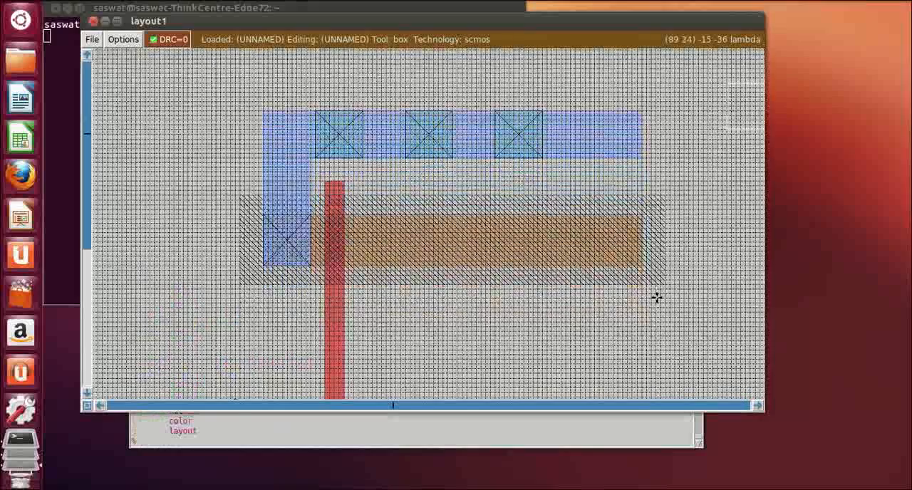
{"action": "scroll", "coordinate": [657, 295], "scroll_direction": "up", "scroll_amount": 3}
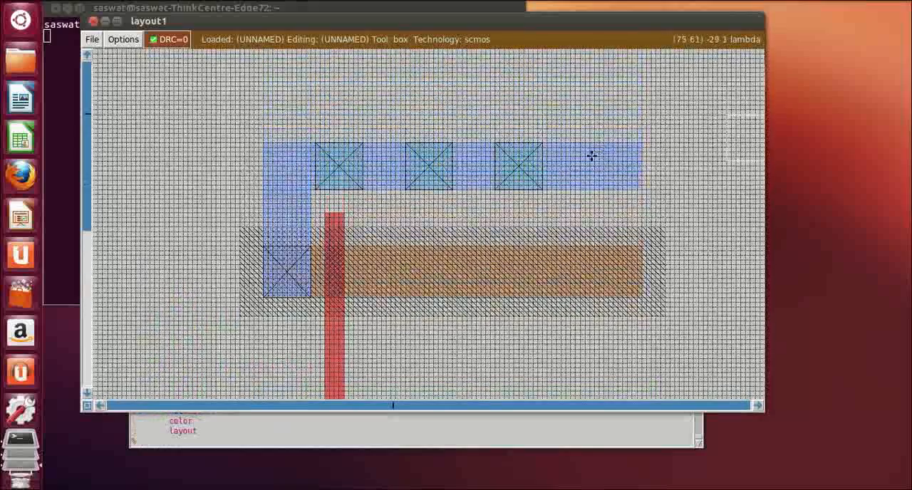
{"action": "left_click", "coordinate": [575, 146]}
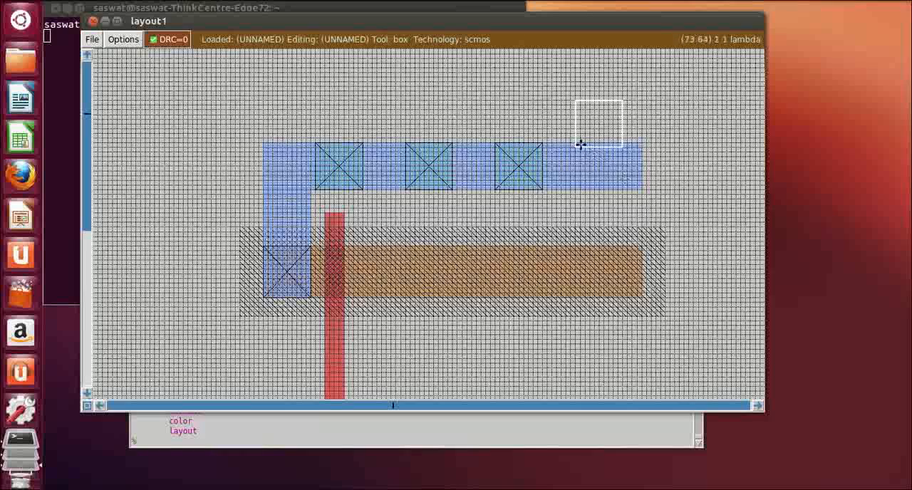
{"action": "left_click", "coordinate": [581, 143]}
{"action": "right_click", "coordinate": [642, 190]}
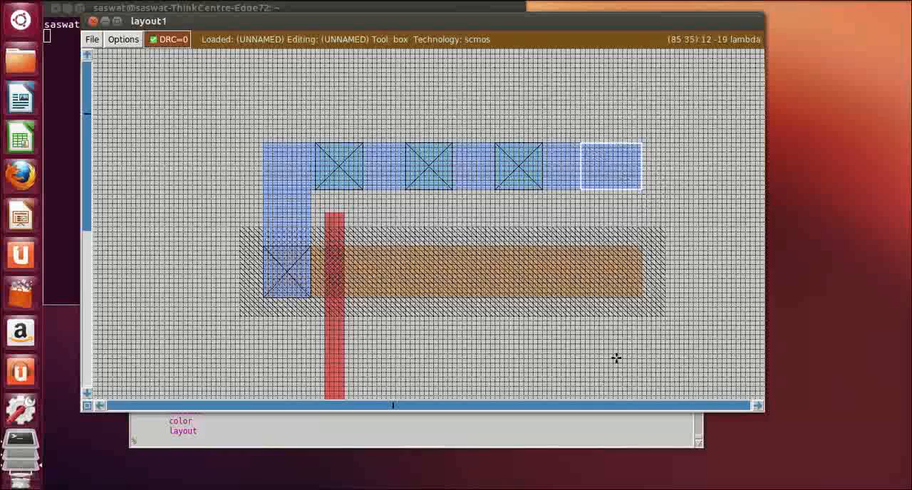
{"action": "left_click", "coordinate": [231, 443]}
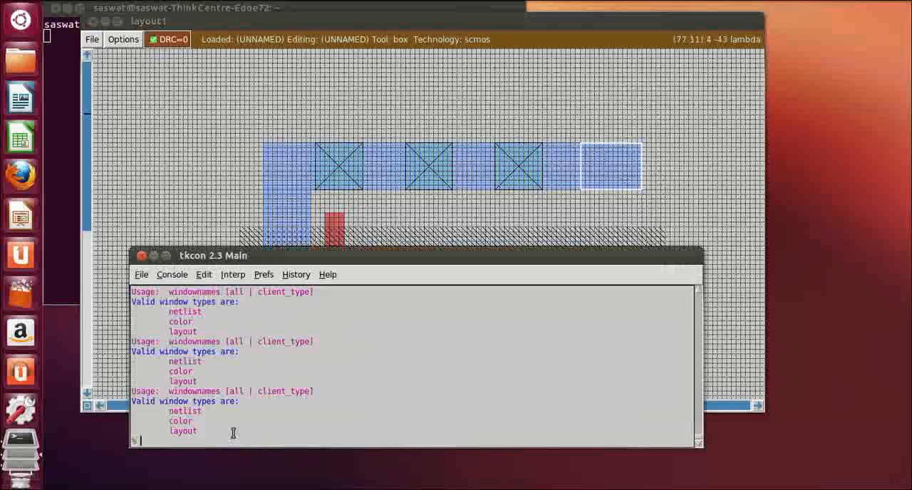
{"action": "type", "text": "erase"}
{"action": "key", "text": "Return"}
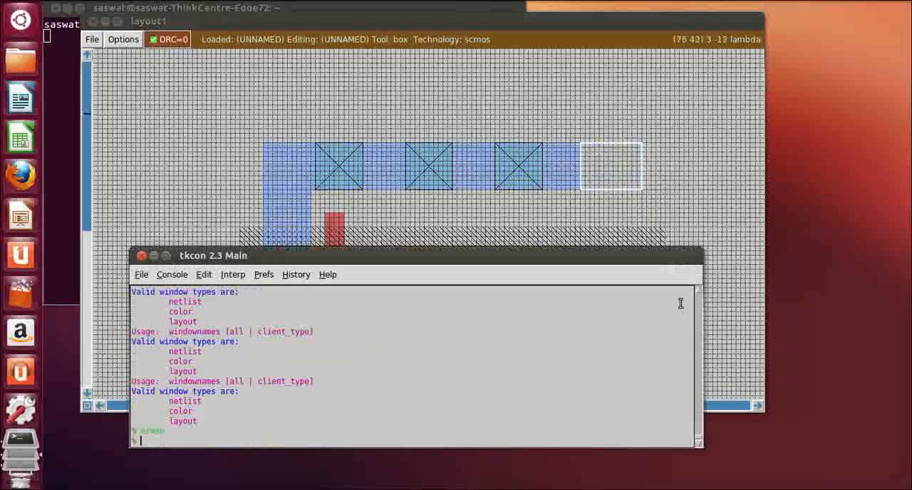
Box an area about 10 by 11 lambda on the lower metal strip, about 4 lambda right of the vertical metal, and paint it with pwc
{"action": "left_click", "coordinate": [700, 190]}
{"action": "scroll", "coordinate": [691, 214], "scroll_direction": "down", "scroll_amount": 1}
{"action": "scroll", "coordinate": [691, 214], "scroll_direction": "down", "scroll_amount": 10}
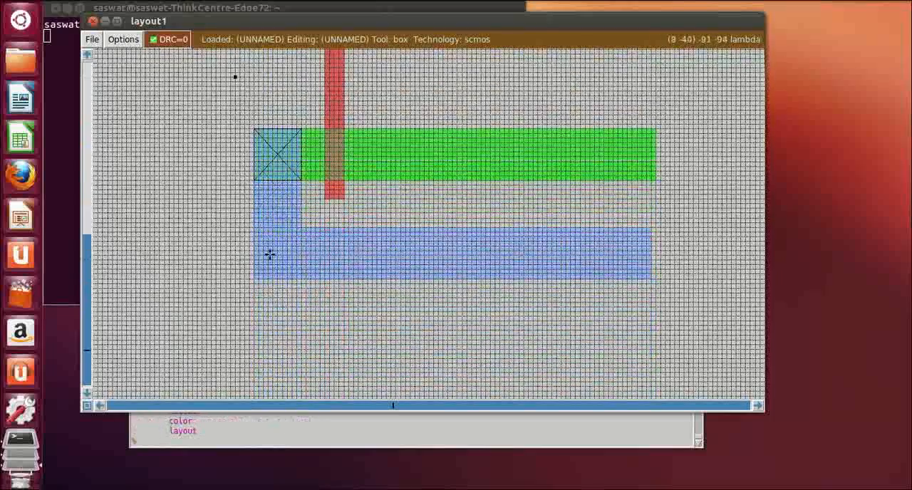
{"action": "left_click", "coordinate": [313, 232]}
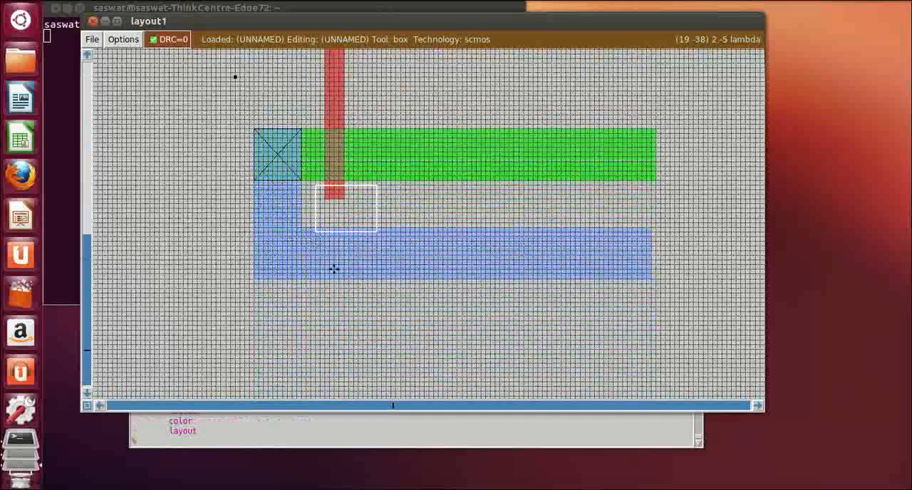
{"action": "left_click", "coordinate": [322, 229]}
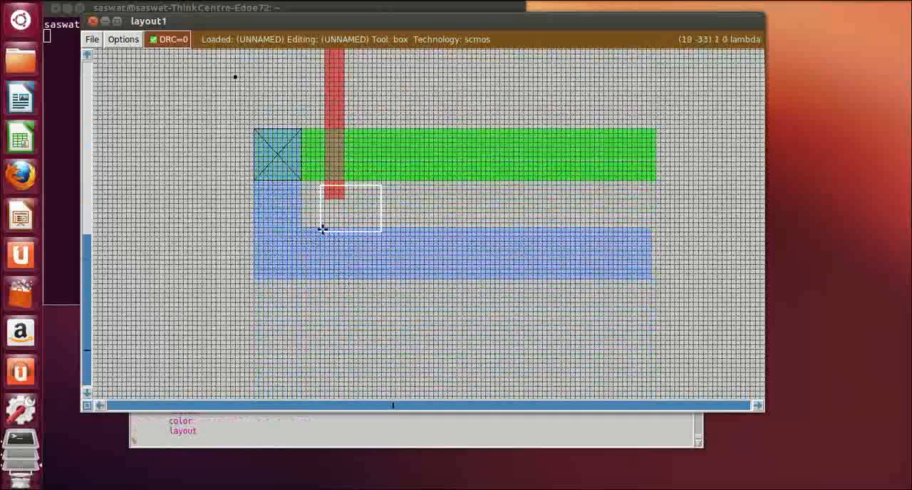
{"action": "right_click", "coordinate": [359, 278]}
{"action": "right_click", "coordinate": [369, 237]}
{"action": "right_click", "coordinate": [370, 231]}
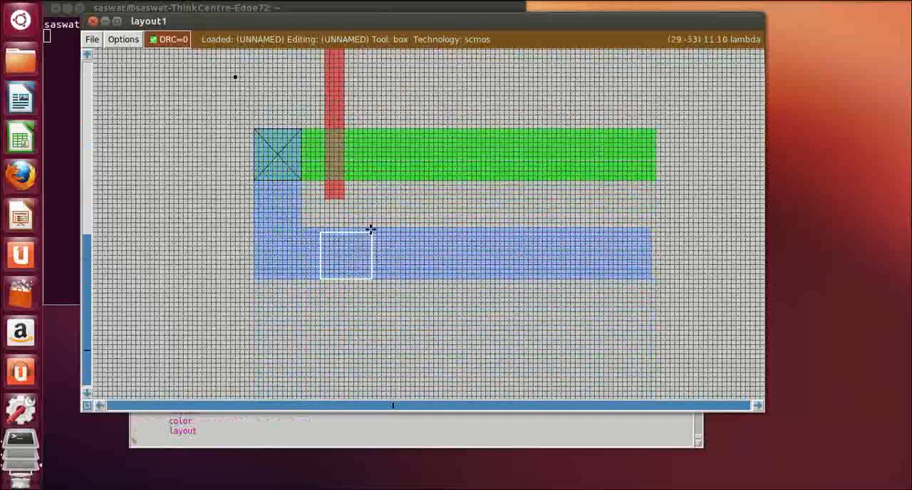
{"action": "right_click", "coordinate": [368, 226]}
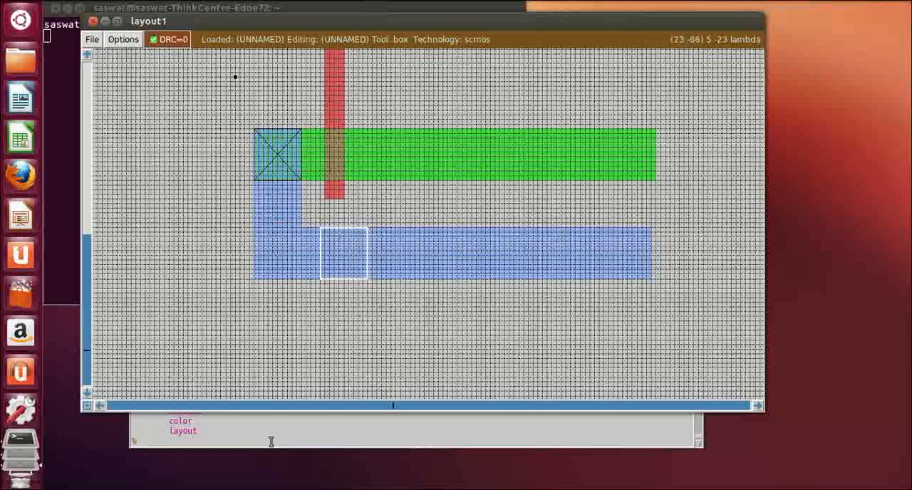
{"action": "left_click", "coordinate": [218, 444]}
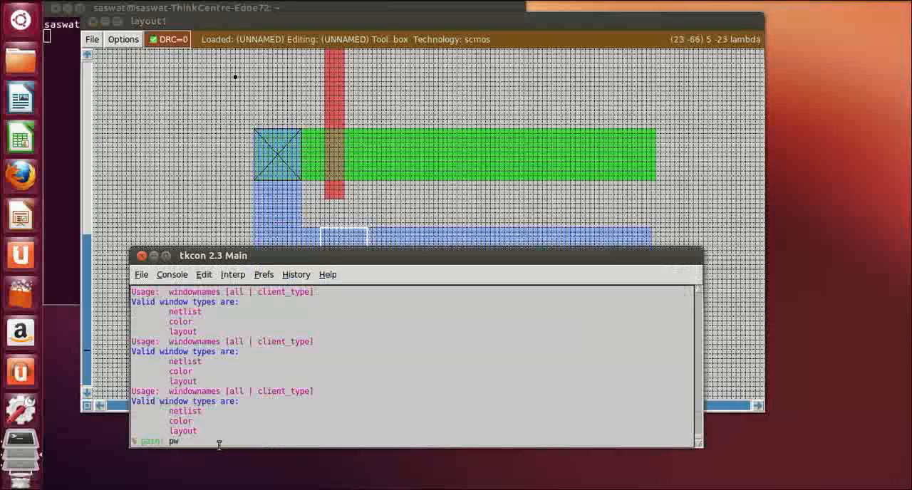
{"action": "key", "text": "Return"}
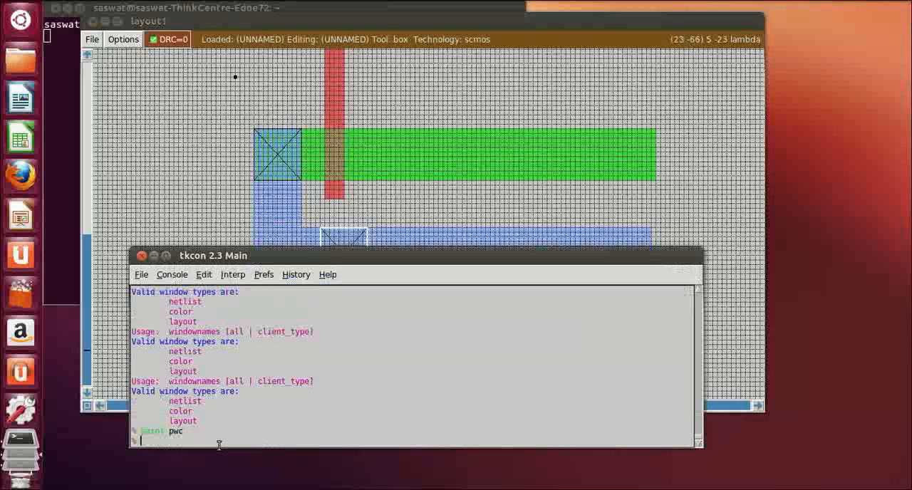
Move the box about 9 lambda right of the first pwc contact, aligned with the lower metal strip's edges, and paint it with pwc
{"action": "left_click", "coordinate": [715, 245]}
{"action": "left_click", "coordinate": [413, 269]}
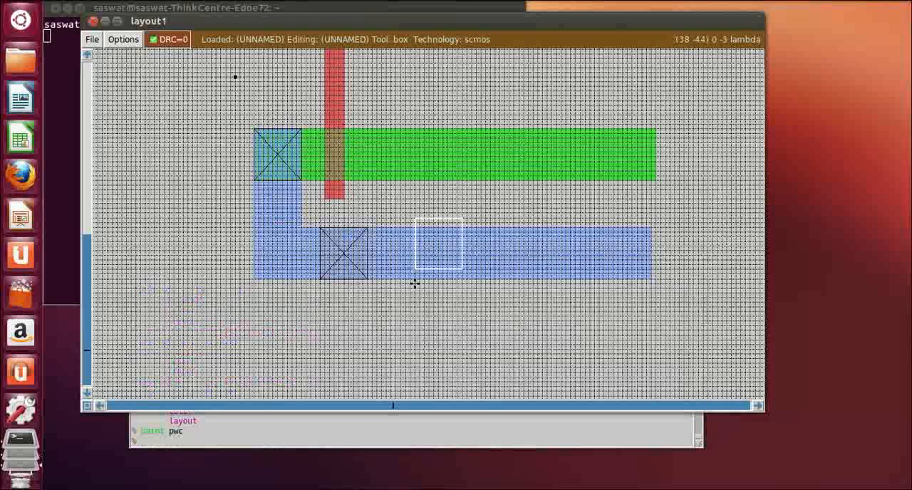
{"action": "left_click", "coordinate": [411, 279]}
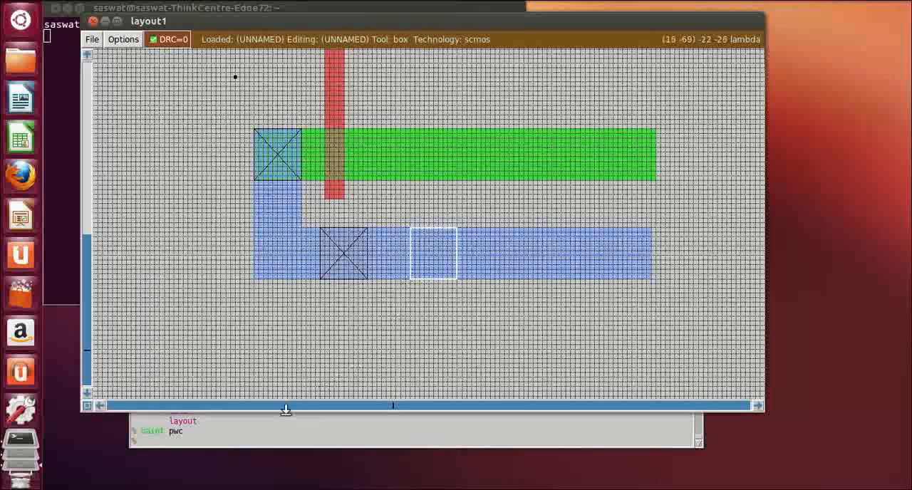
{"action": "left_click", "coordinate": [253, 441]}
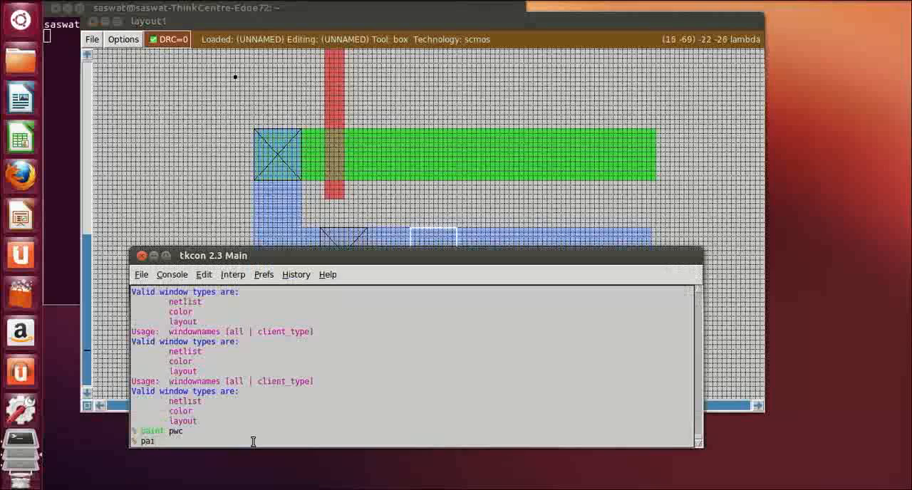
{"action": "type", "text": "paint pwc"}
{"action": "key", "text": "Return"}
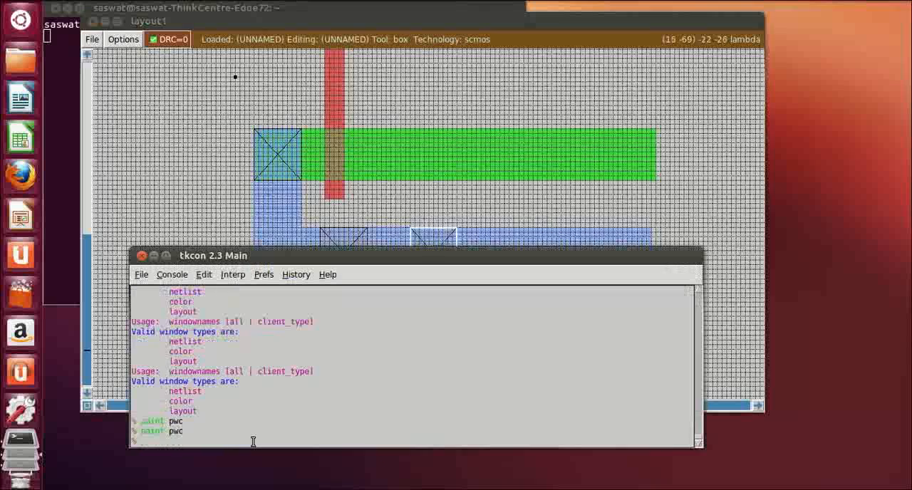
Add a third pwc contact on the lower metal strip, about 9 lambda right of the second one and spanning the strip's height
{"action": "left_click", "coordinate": [719, 242]}
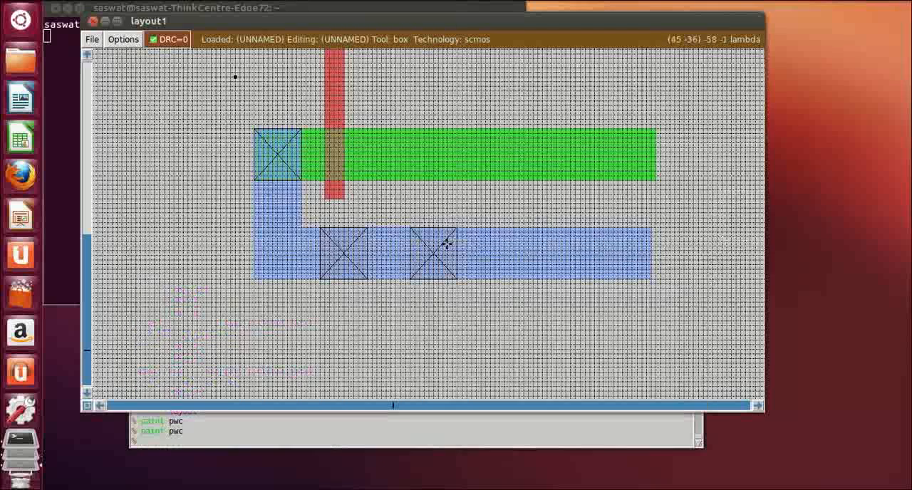
{"action": "left_click", "coordinate": [511, 281]}
{"action": "left_click", "coordinate": [491, 278]}
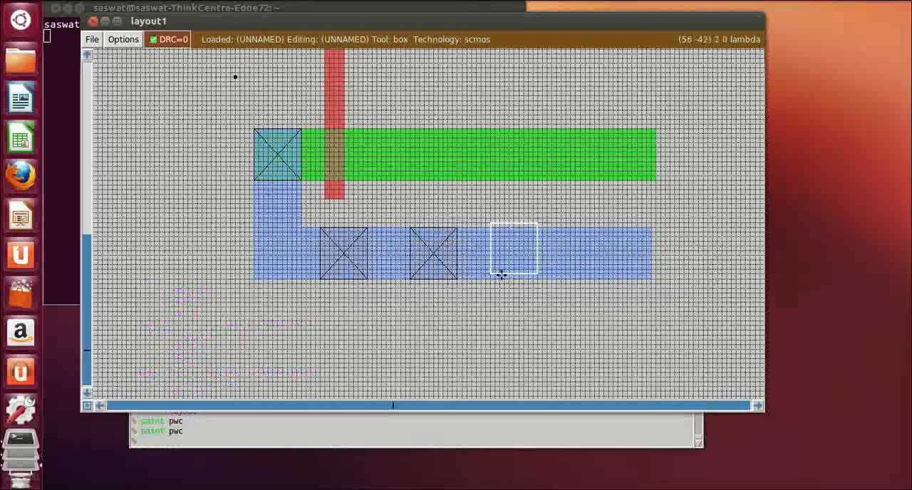
{"action": "left_click", "coordinate": [502, 277]}
{"action": "left_click", "coordinate": [500, 279]}
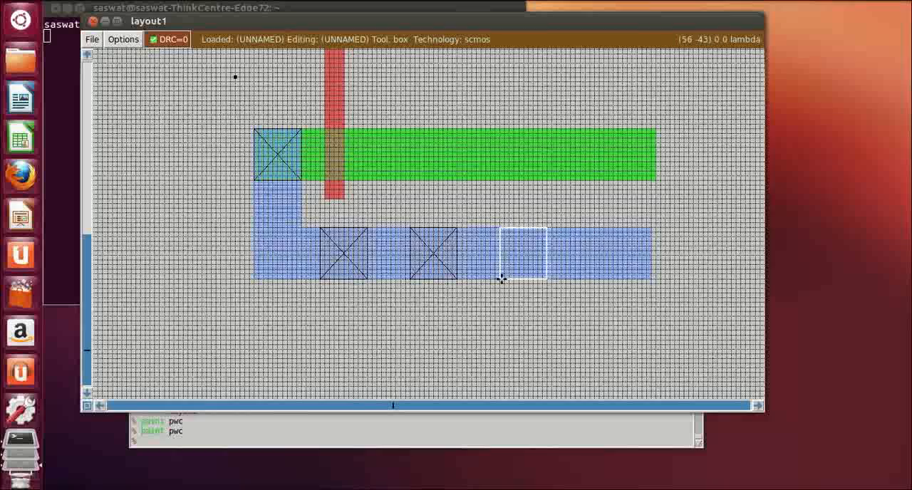
{"action": "left_click", "coordinate": [268, 443]}
{"action": "type", "text": "pai"}
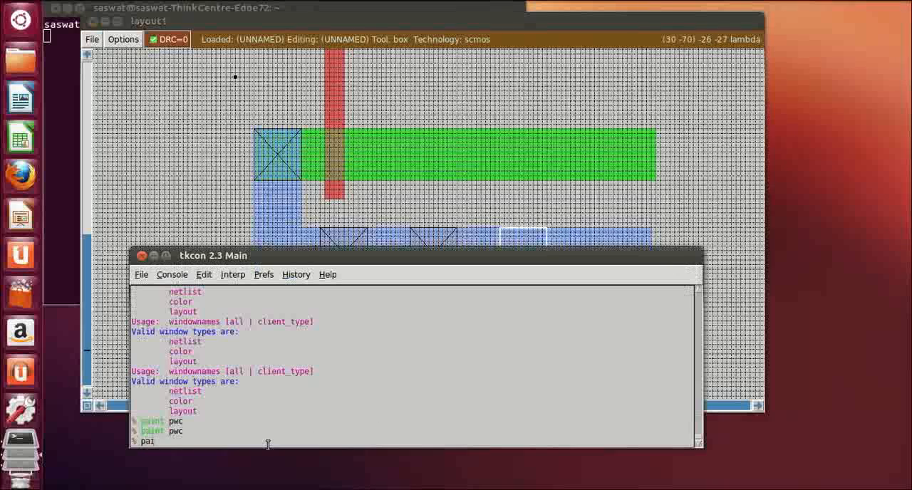
{"action": "type", "text": "nt pwc"}
{"action": "key", "text": "Return"}
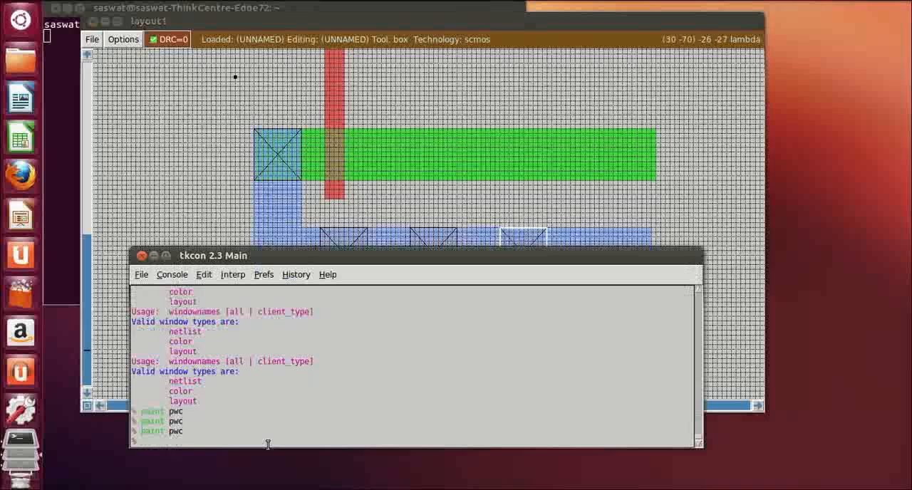
Box about 12 lambda of the lower metal strip's right end over its full height and erase it
{"action": "left_click", "coordinate": [689, 214]}
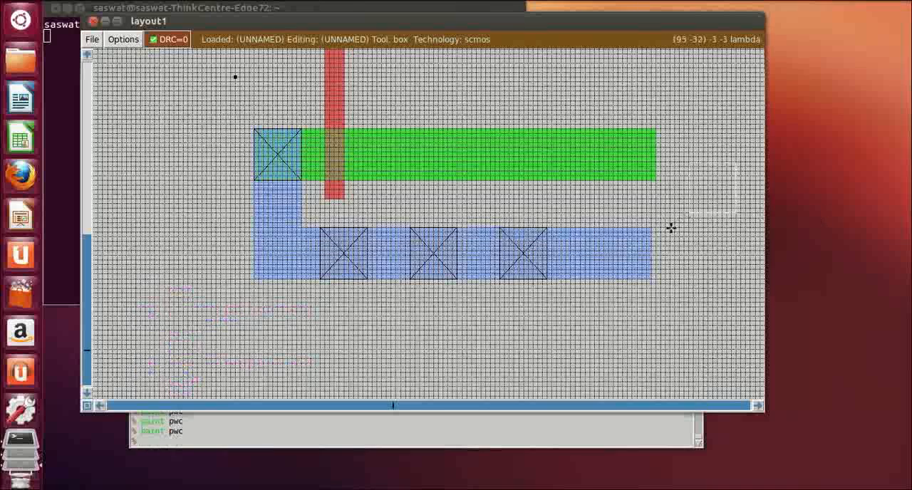
{"action": "left_click", "coordinate": [591, 228]}
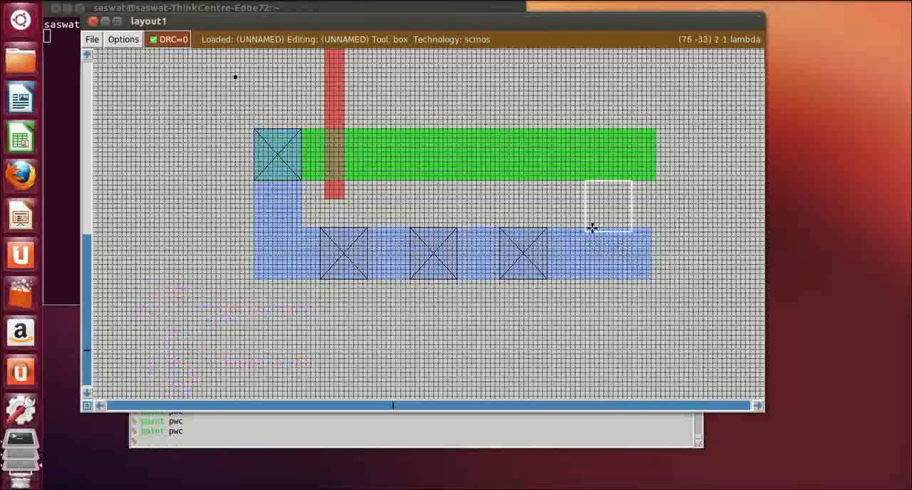
{"action": "right_click", "coordinate": [649, 278]}
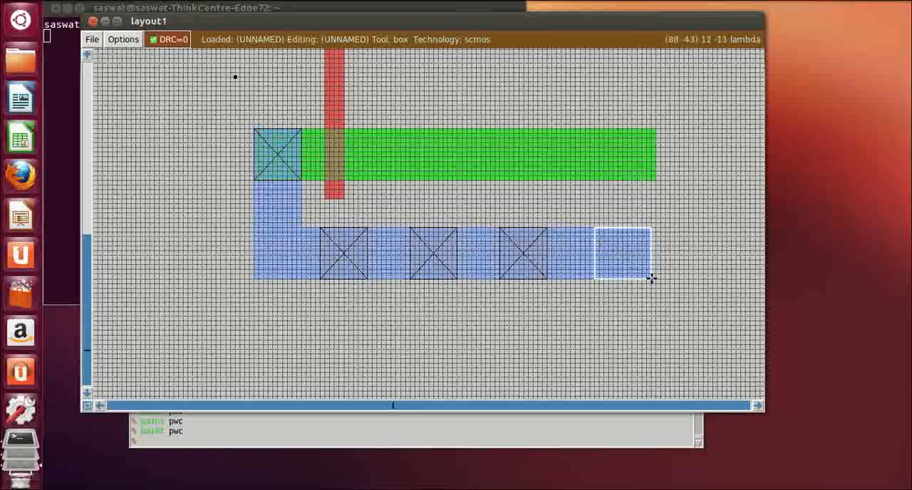
{"action": "left_click", "coordinate": [187, 436]}
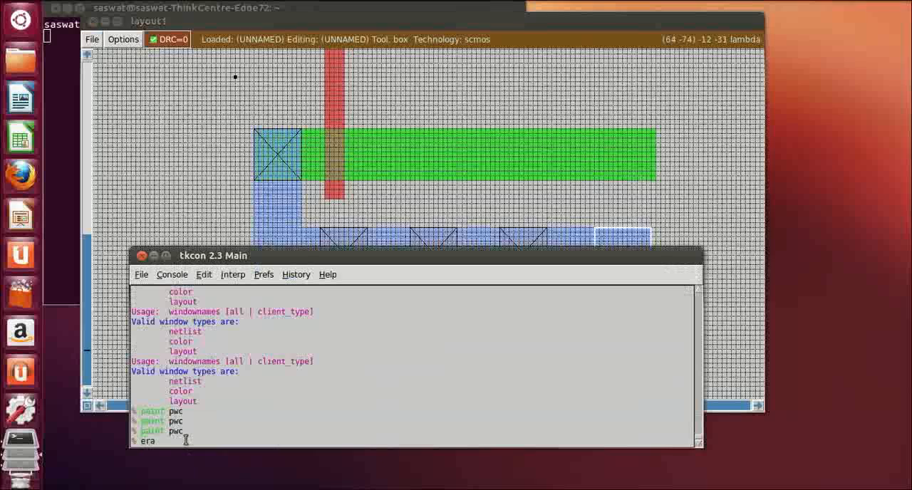
{"action": "type", "text": "erase"}
{"action": "key", "text": "Return"}
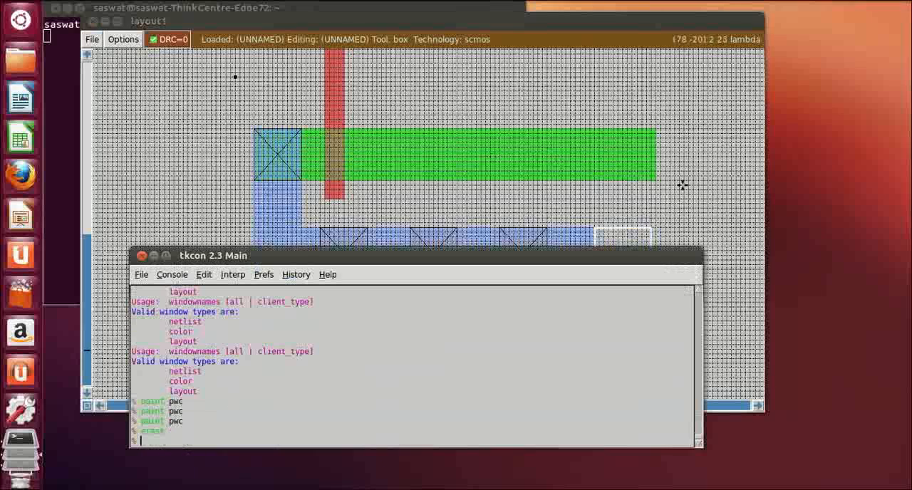
{"action": "left_click", "coordinate": [705, 212]}
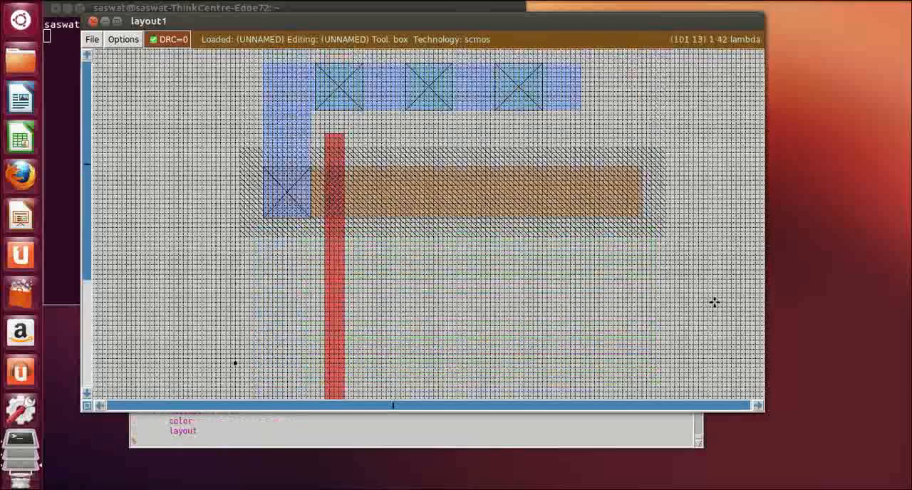
Box a strip about 72 by 1 lambda along the lower metal strip's bottom edge, spanning its full length, and erase it
{"action": "scroll", "coordinate": [715, 302], "scroll_direction": "down", "scroll_amount": 1}
{"action": "scroll", "coordinate": [714, 302], "scroll_direction": "down", "scroll_amount": 12}
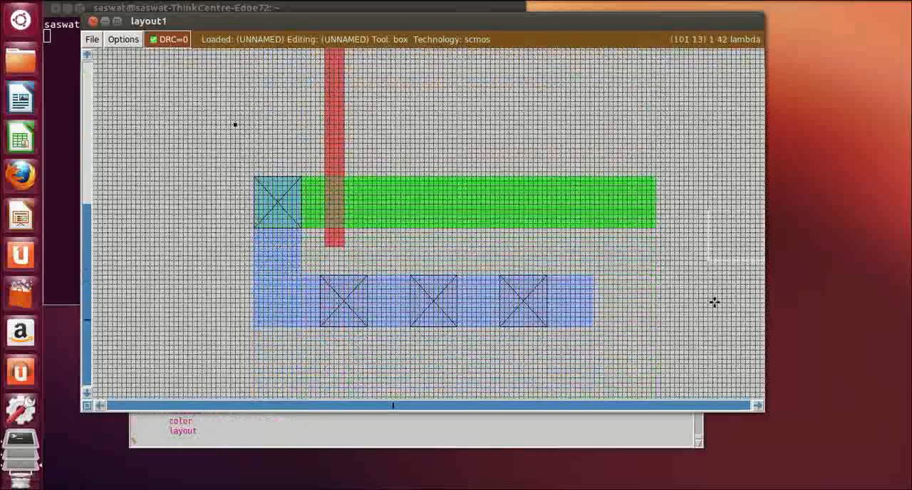
{"action": "left_click", "coordinate": [254, 322]}
{"action": "right_click", "coordinate": [595, 325]}
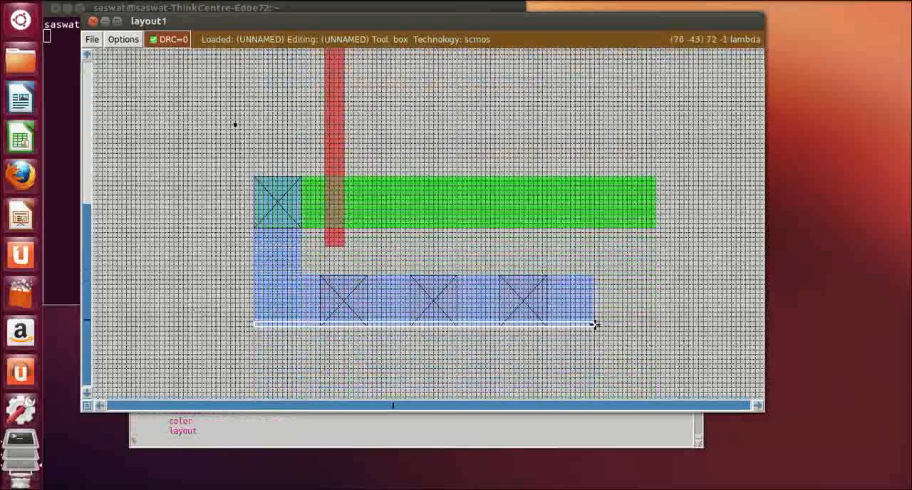
{"action": "left_click", "coordinate": [246, 443]}
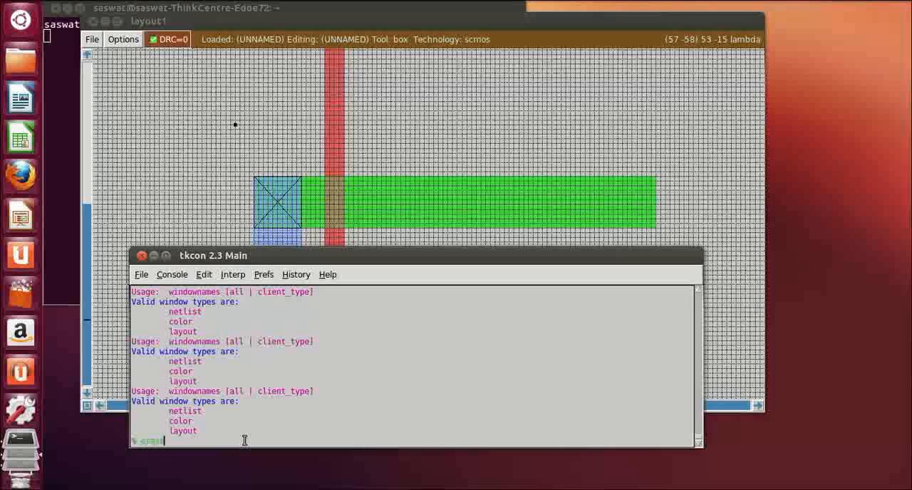
{"action": "type", "text": "erase"}
{"action": "key", "text": "Return"}
{"action": "left_click", "coordinate": [737, 238]}
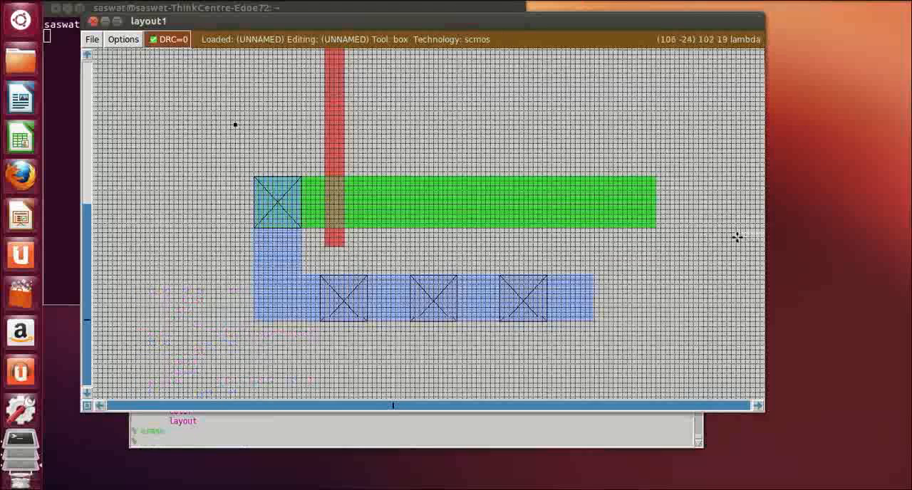
Inspect the layout between the upper metal strip with its contacts and the lower metal strip, including the diffusions and the poly gate
{"action": "scroll", "coordinate": [686, 305], "scroll_direction": "up", "scroll_amount": 5}
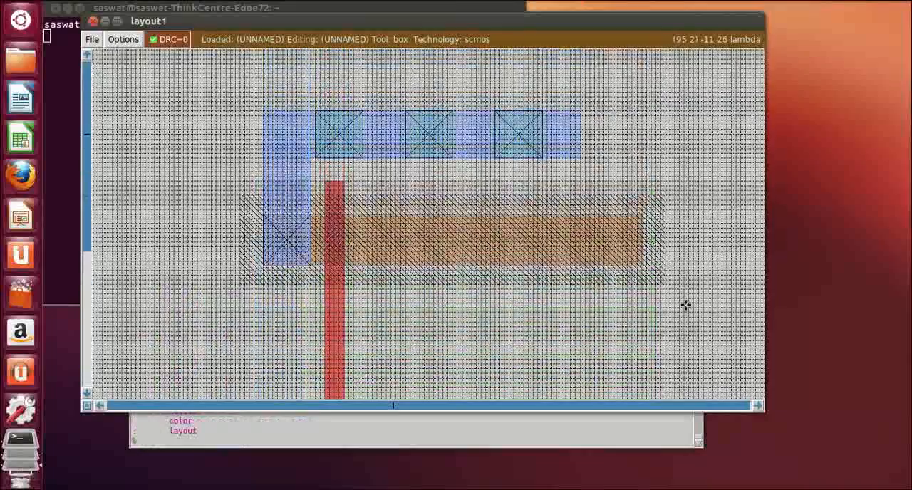
{"action": "scroll", "coordinate": [686, 306], "scroll_direction": "down", "scroll_amount": 4}
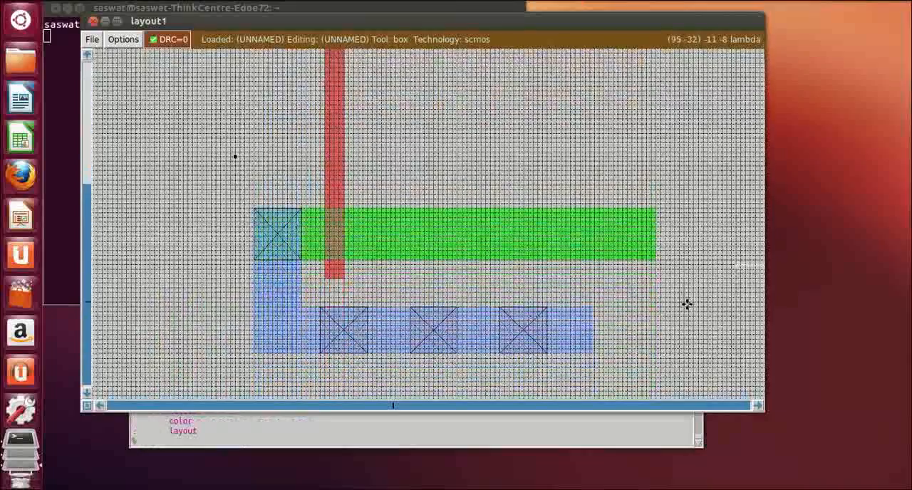
{"action": "scroll", "coordinate": [688, 305], "scroll_direction": "up", "scroll_amount": 3}
{"action": "scroll", "coordinate": [694, 304], "scroll_direction": "up", "scroll_amount": 1}
{"action": "scroll", "coordinate": [696, 304], "scroll_direction": "down", "scroll_amount": 3}
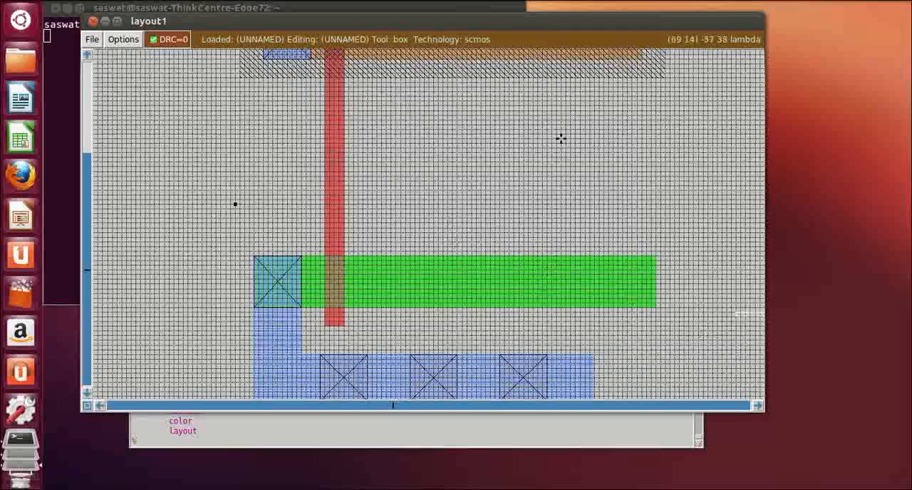
{"action": "scroll", "coordinate": [516, 203], "scroll_direction": "up", "scroll_amount": 2}
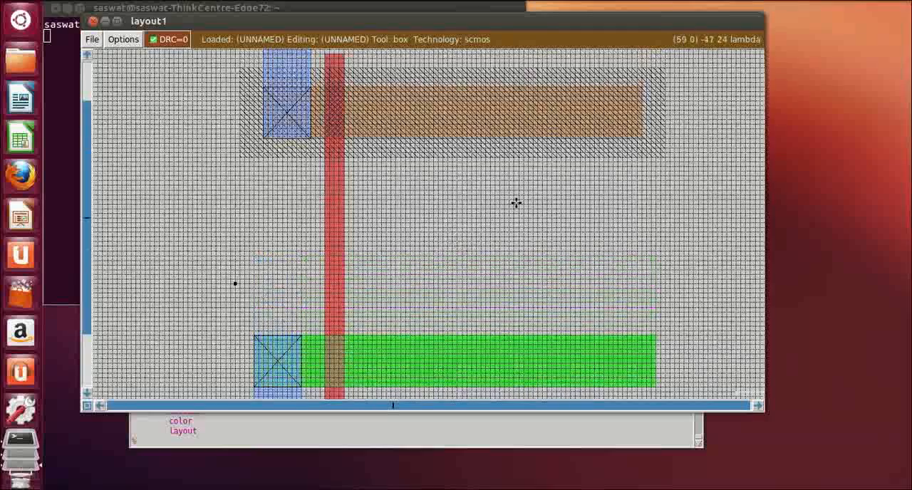
{"action": "scroll", "coordinate": [516, 203], "scroll_direction": "down", "scroll_amount": 2}
{"action": "scroll", "coordinate": [508, 224], "scroll_direction": "down", "scroll_amount": 1}
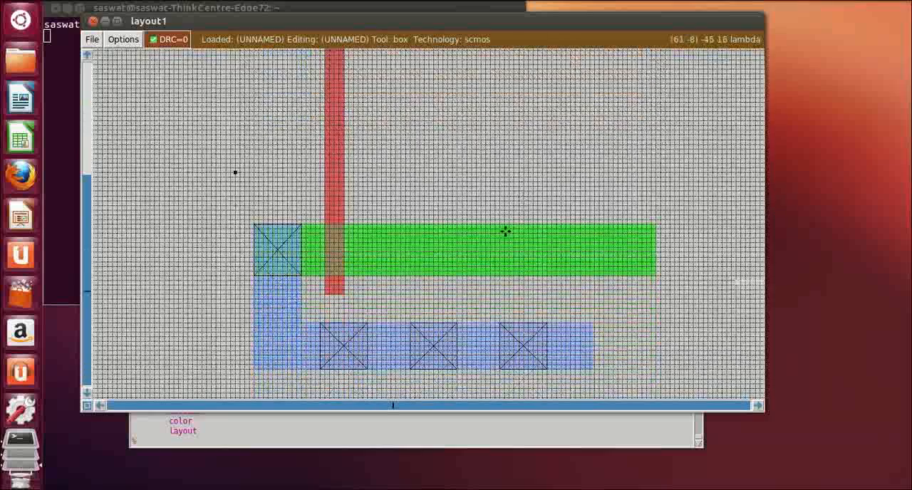
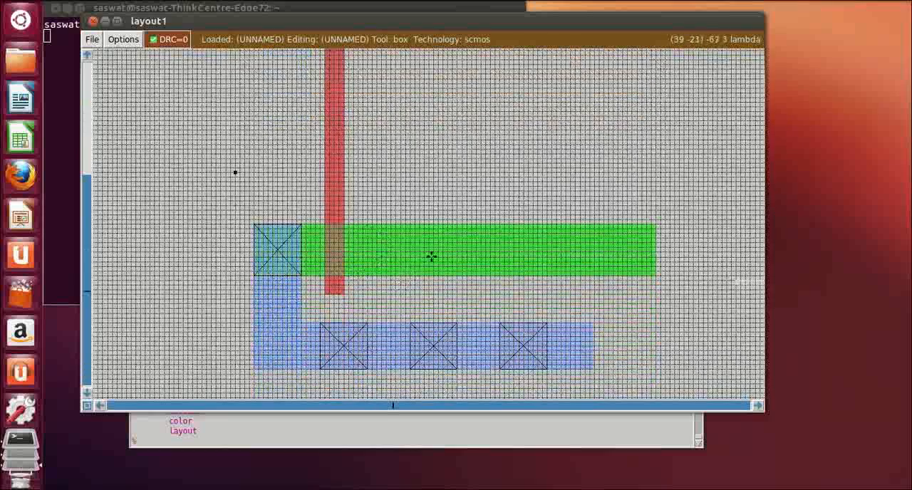
Place a box about 4 lambda wide, 17 lambda right of the poly gate, with its lower end about 3 lambda below the lower diffusion
{"action": "scroll", "coordinate": [525, 238], "scroll_direction": "up", "scroll_amount": 3}
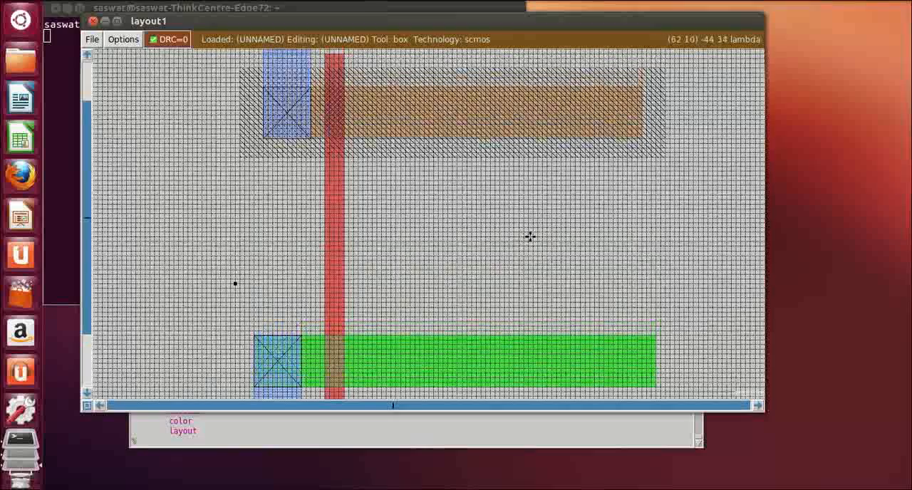
{"action": "scroll", "coordinate": [513, 240], "scroll_direction": "down", "scroll_amount": 2}
{"action": "scroll", "coordinate": [513, 240], "scroll_direction": "up", "scroll_amount": 3}
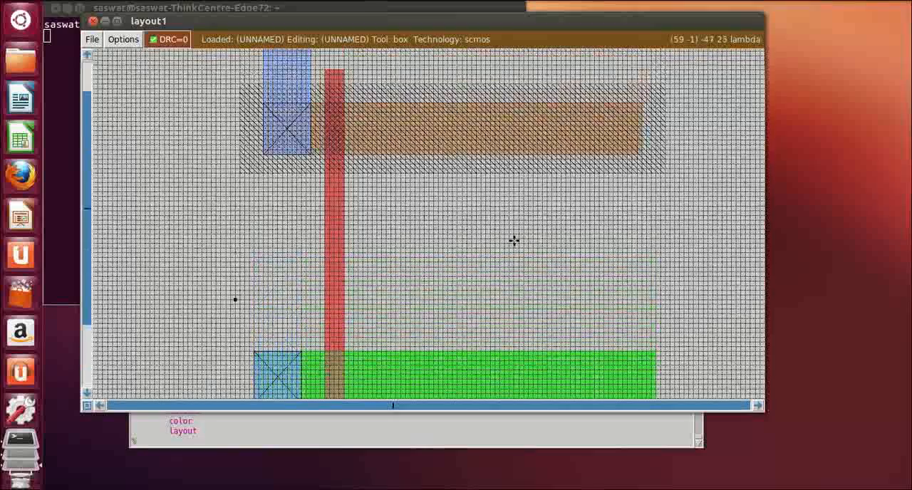
{"action": "left_click", "coordinate": [431, 72]}
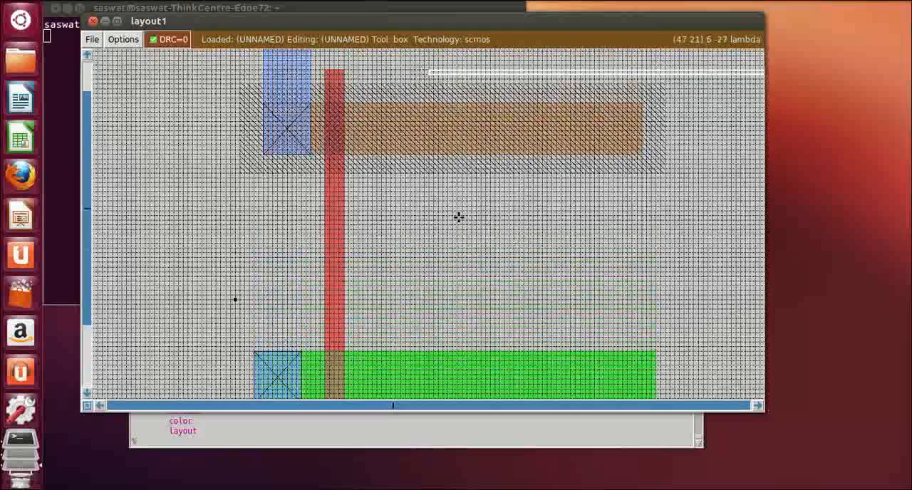
{"action": "scroll", "coordinate": [456, 280], "scroll_direction": "down", "scroll_amount": 4}
{"action": "right_click", "coordinate": [443, 282]}
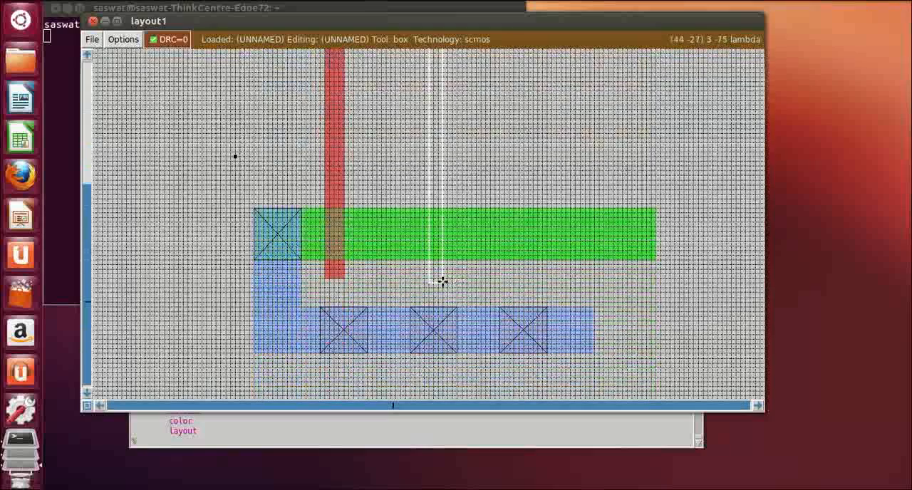
{"action": "right_click_drag", "start_coordinate": [448, 276], "coordinate": [448, 218]}
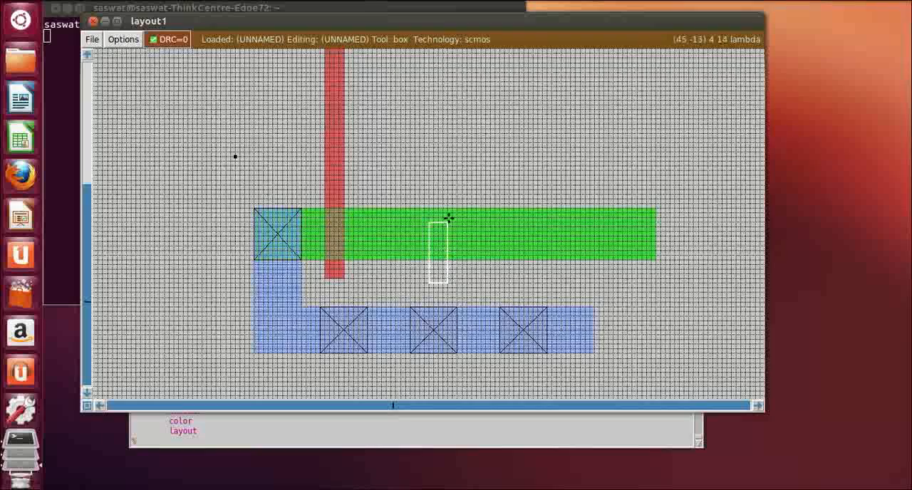
{"action": "scroll", "coordinate": [448, 217], "scroll_direction": "up", "scroll_amount": 4}
{"action": "right_click", "coordinate": [447, 217]}
{"action": "left_click", "coordinate": [448, 89]}
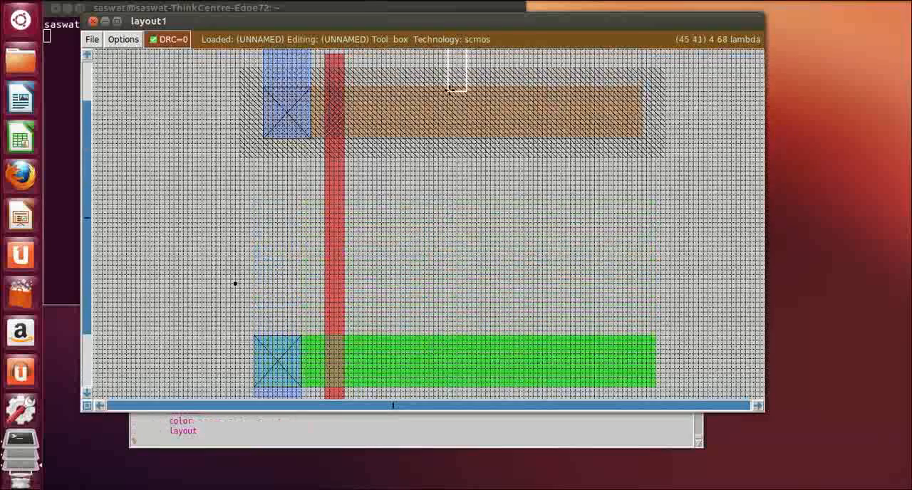
{"action": "left_click", "coordinate": [424, 391]}
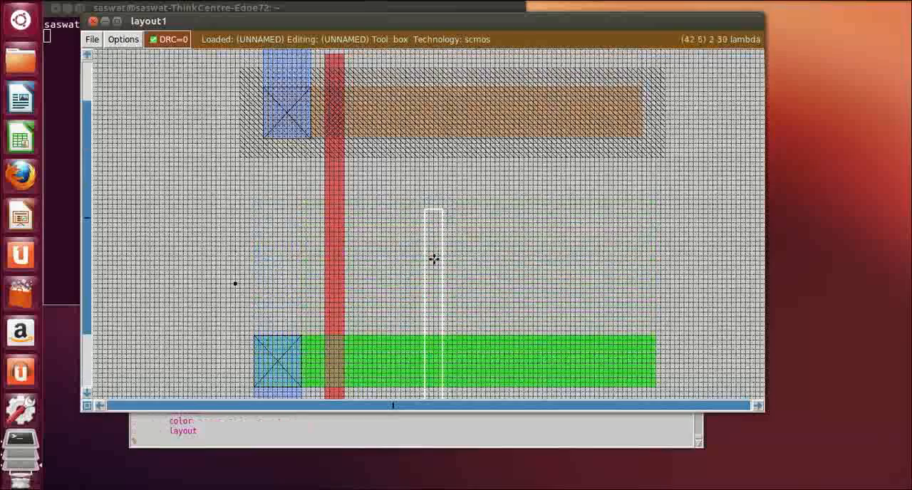
Extend the box up past the upper diffusion and well to about 4 by 73 lambda and paint it with poly
{"action": "scroll", "coordinate": [420, 285], "scroll_direction": "down", "scroll_amount": 2}
{"action": "scroll", "coordinate": [435, 271], "scroll_direction": "up", "scroll_amount": 4}
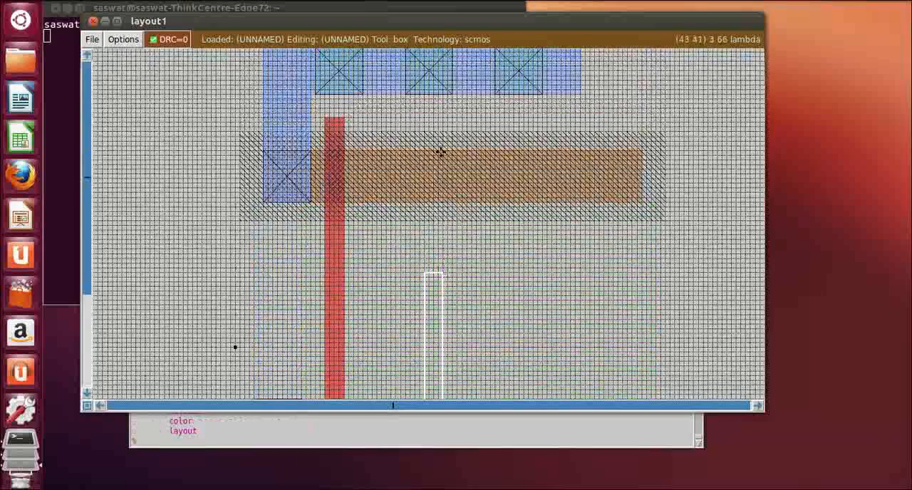
{"action": "right_click", "coordinate": [441, 151]}
{"action": "right_click", "coordinate": [448, 129]}
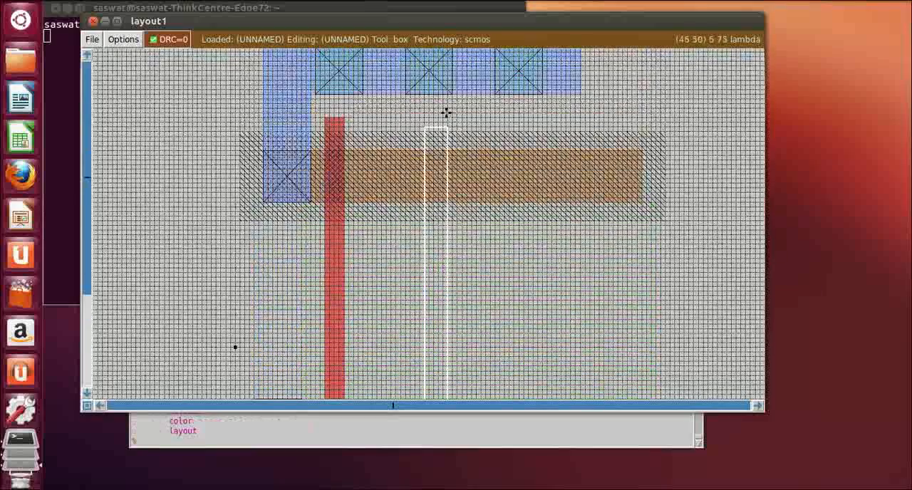
{"action": "right_click", "coordinate": [446, 113]}
{"action": "right_click", "coordinate": [442, 113]}
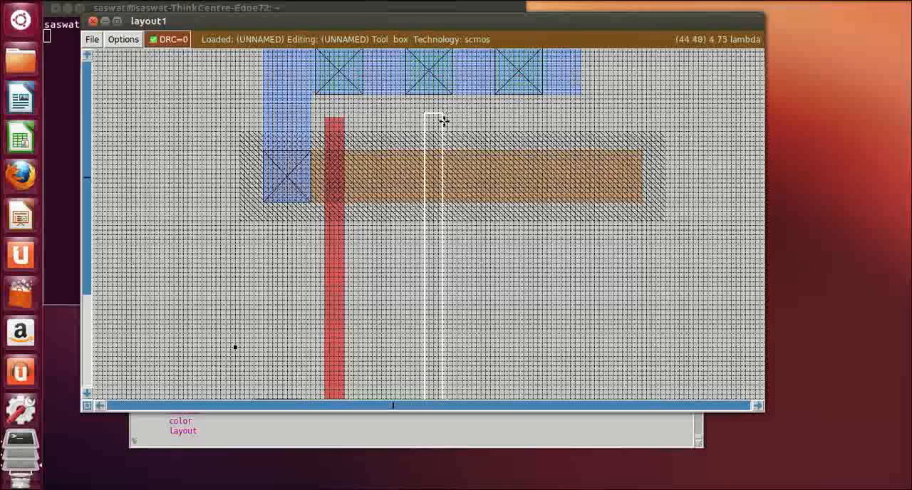
{"action": "right_click", "coordinate": [443, 118]}
{"action": "left_click", "coordinate": [196, 442]}
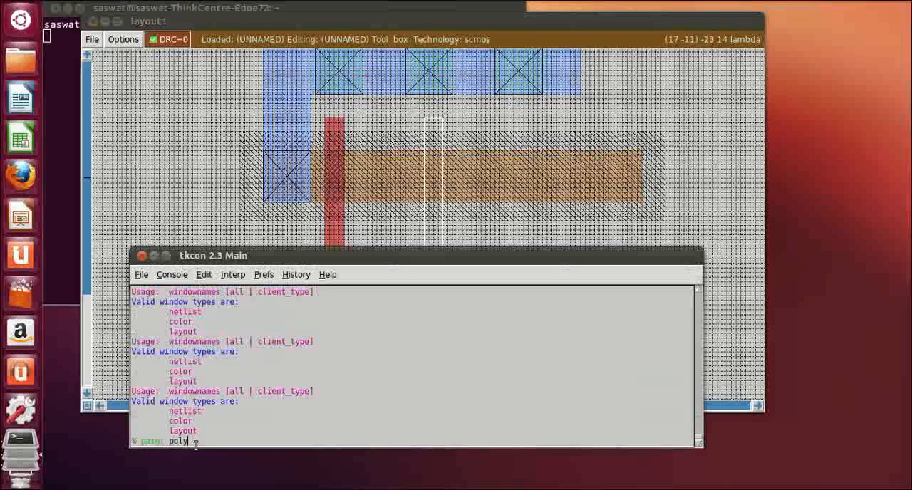
{"action": "key", "text": "Return"}
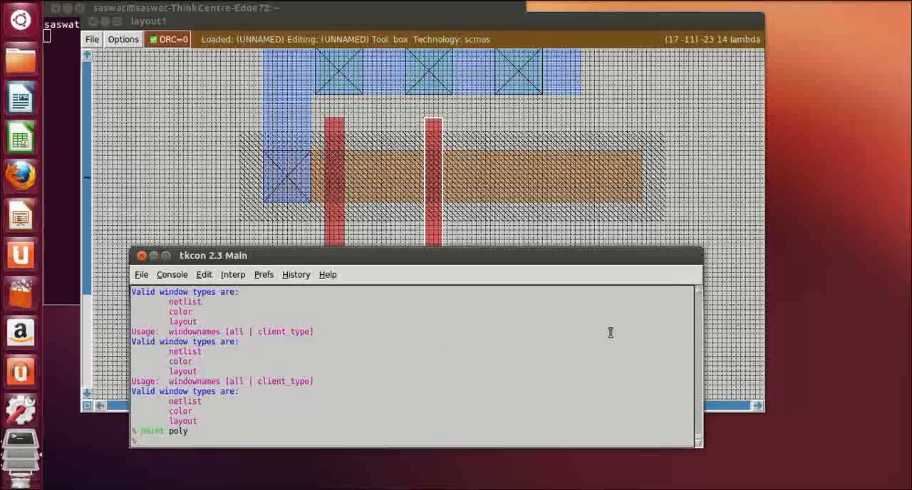
{"action": "left_click", "coordinate": [738, 241]}
Box an area about 11 by 11 lambda over the lower diffusion's full height, about 5 lambda right of the second poly gate
{"action": "scroll", "coordinate": [527, 383], "scroll_direction": "down", "scroll_amount": 2}
{"action": "scroll", "coordinate": [527, 383], "scroll_direction": "down", "scroll_amount": 2}
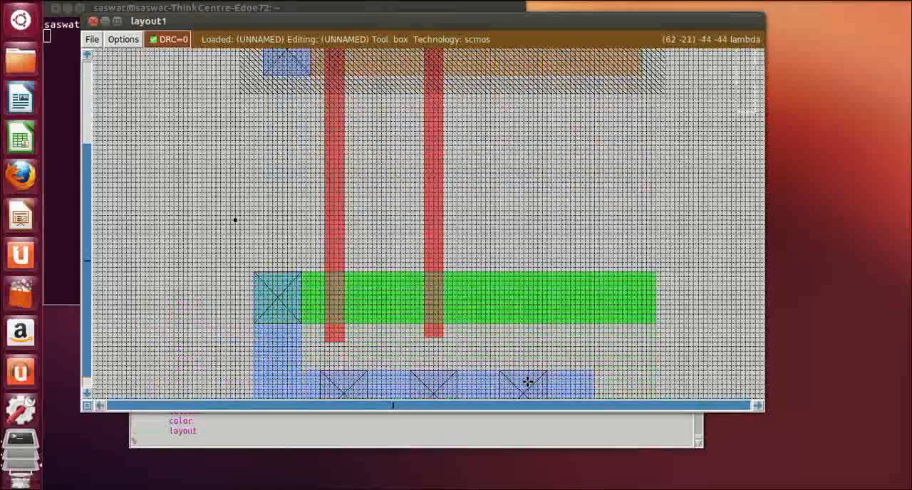
{"action": "scroll", "coordinate": [528, 383], "scroll_direction": "up", "scroll_amount": 4}
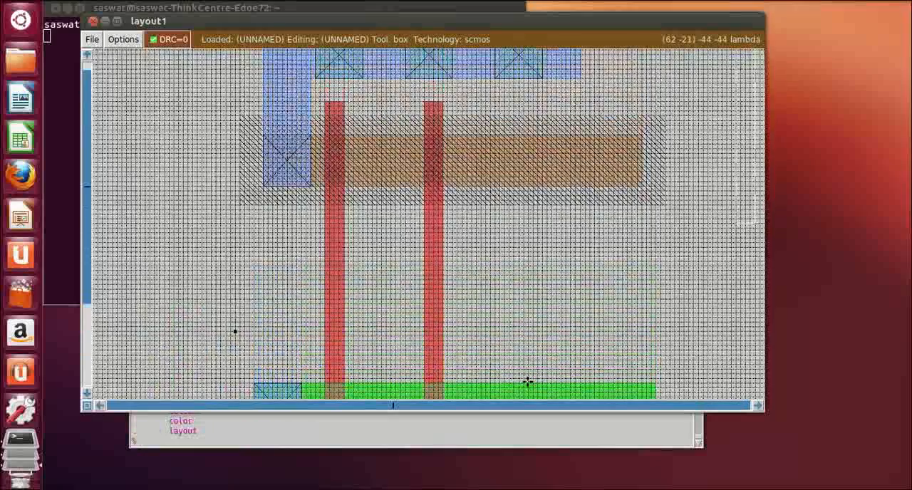
{"action": "scroll", "coordinate": [527, 382], "scroll_direction": "down", "scroll_amount": 4}
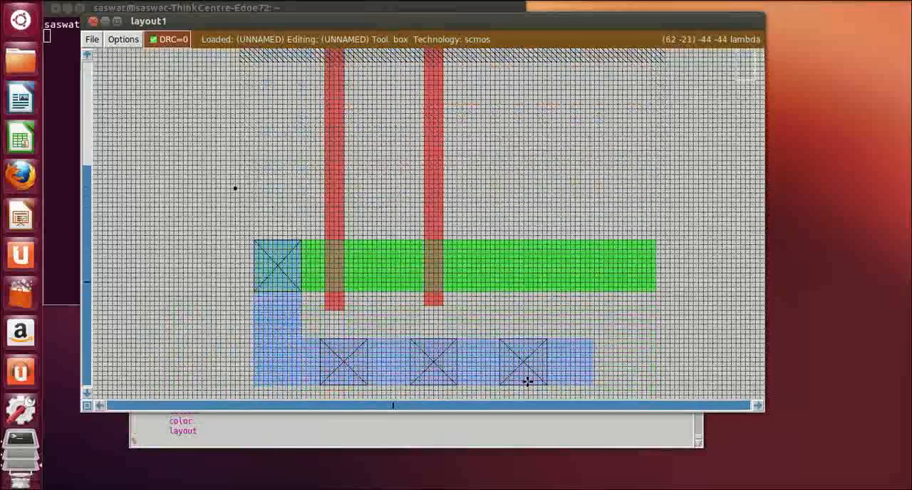
{"action": "scroll", "coordinate": [527, 383], "scroll_direction": "up", "scroll_amount": 1}
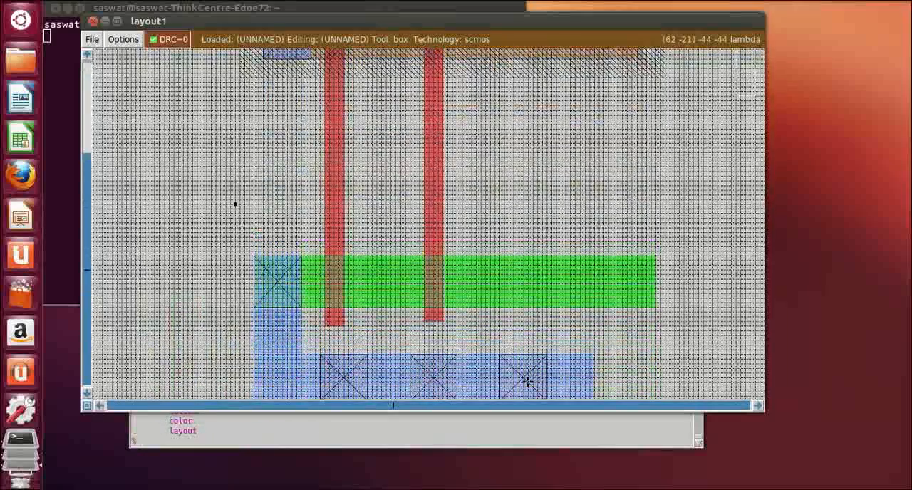
{"action": "scroll", "coordinate": [527, 382], "scroll_direction": "up", "scroll_amount": 1}
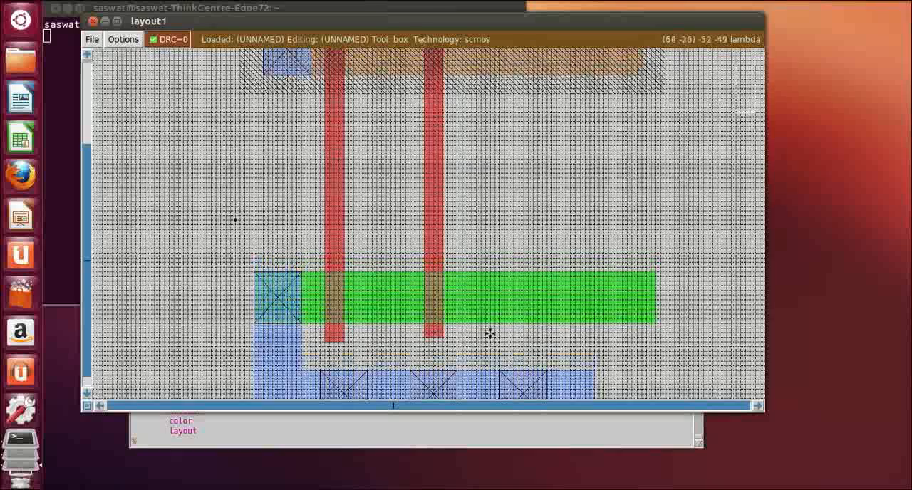
{"action": "left_click", "coordinate": [470, 274]}
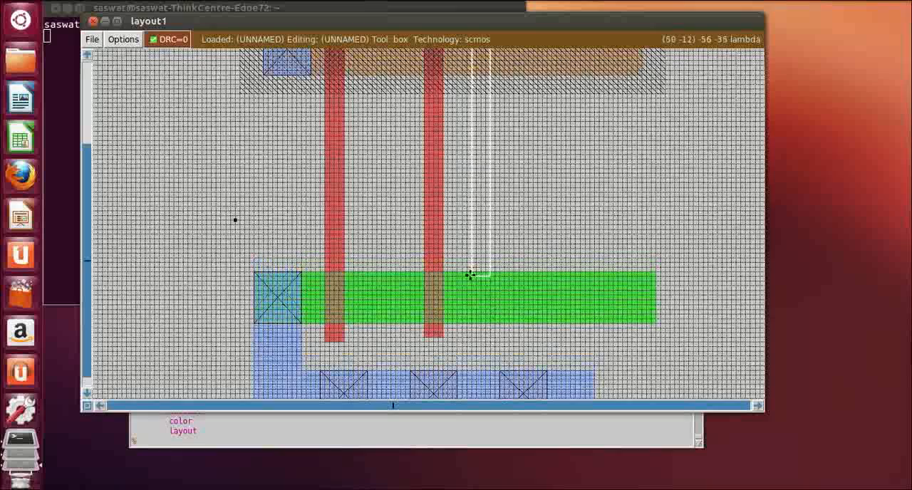
{"action": "right_click", "coordinate": [505, 320]}
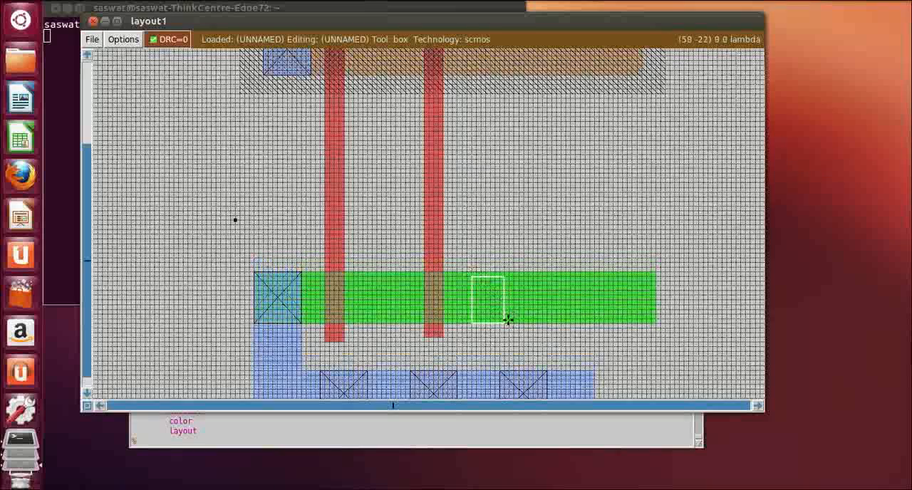
{"action": "left_click", "coordinate": [464, 322]}
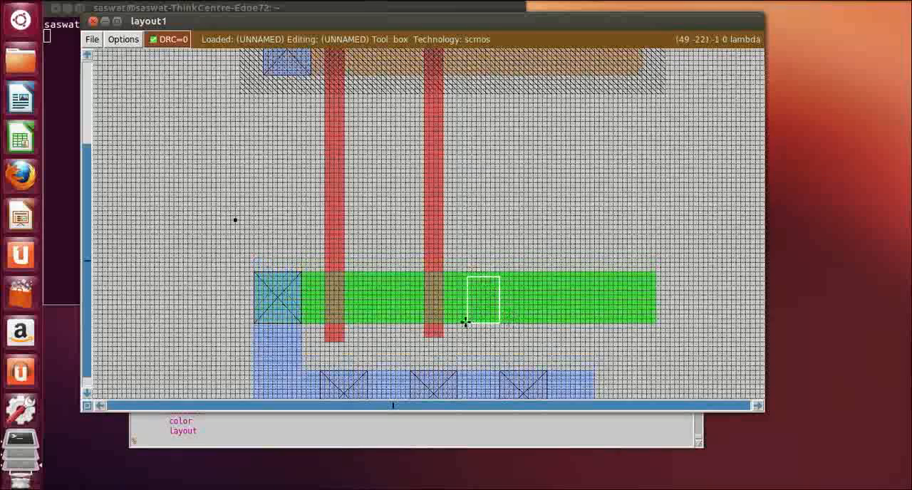
{"action": "right_click", "coordinate": [504, 278]}
{"action": "right_click", "coordinate": [509, 273]}
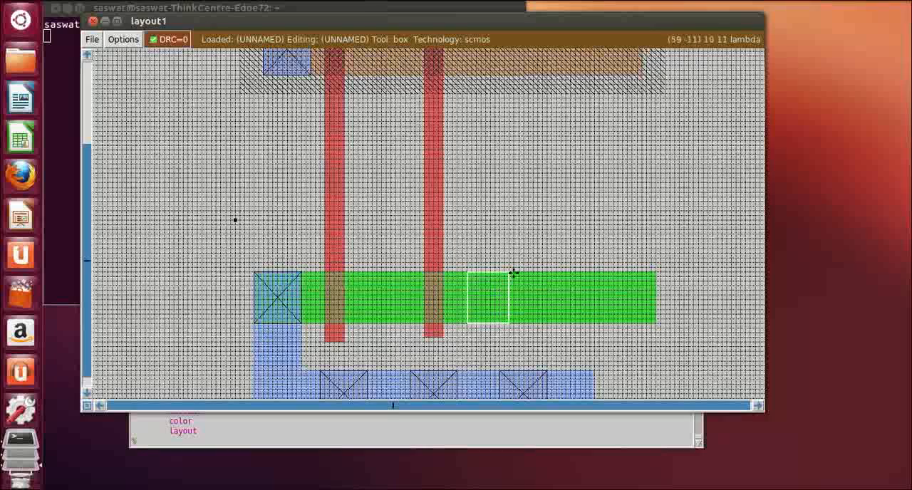
{"action": "right_click", "coordinate": [516, 273]}
{"action": "right_click", "coordinate": [509, 274]}
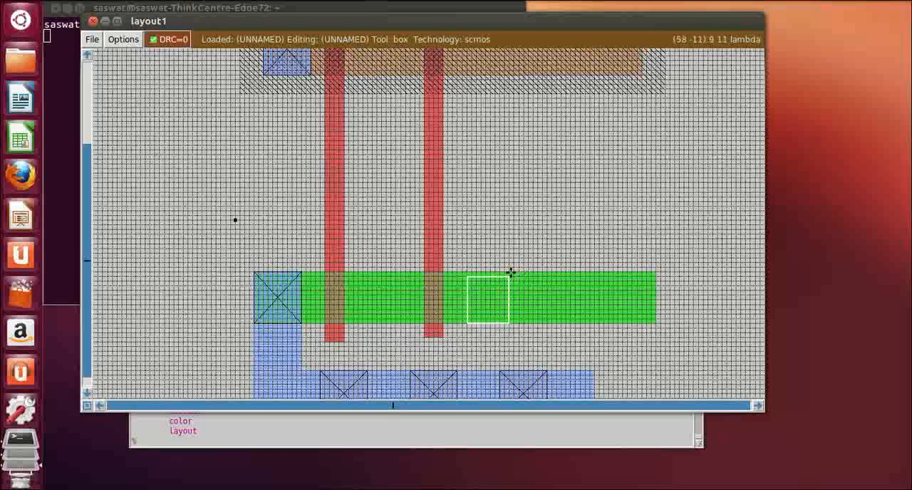
{"action": "right_click", "coordinate": [520, 276]}
{"action": "right_click", "coordinate": [519, 273]}
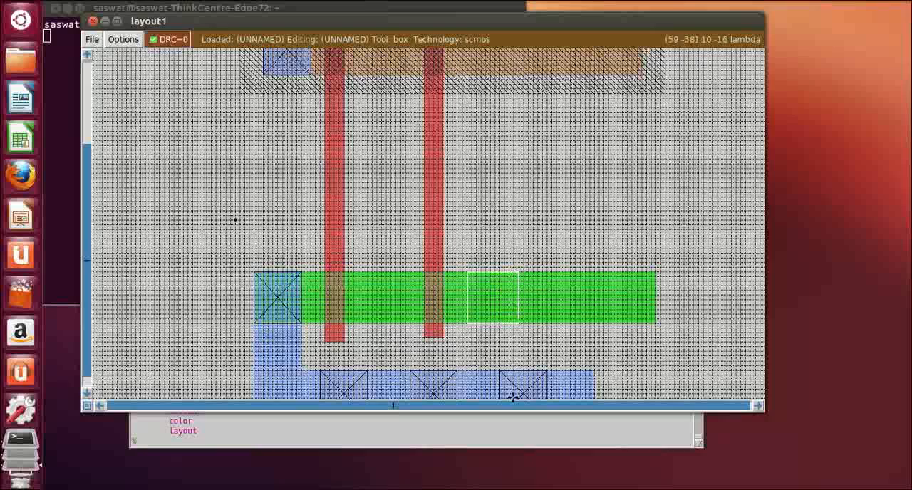
Resize the box to about 9 by 21 lambda, from the lower metal strip to the lower diffusion's top edge, and paint it with m1
{"action": "right_click", "coordinate": [511, 370]}
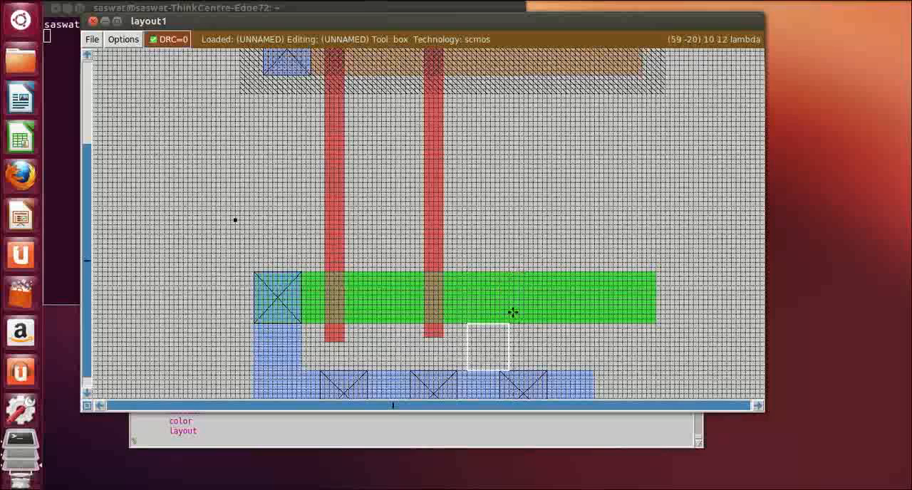
{"action": "right_click", "coordinate": [511, 307]}
{"action": "right_click", "coordinate": [512, 282]}
{"action": "right_click", "coordinate": [505, 272]}
{"action": "right_click", "coordinate": [509, 273]}
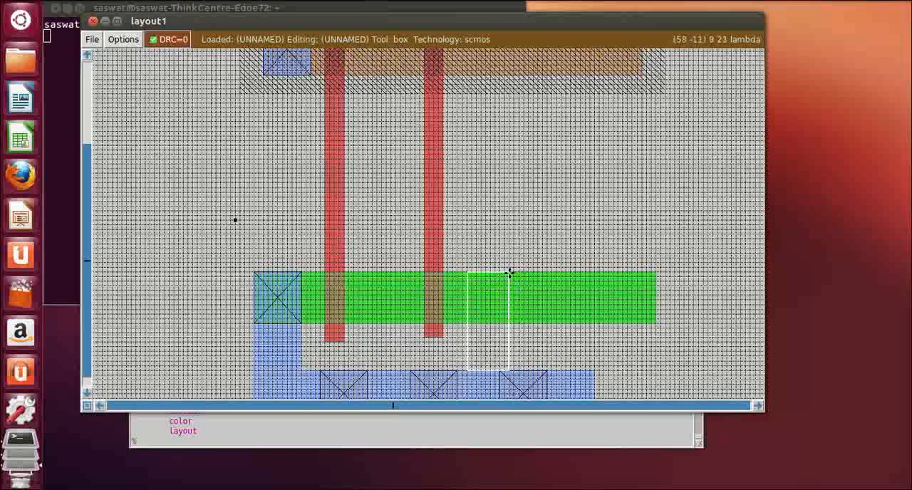
{"action": "left_click", "coordinate": [304, 442]}
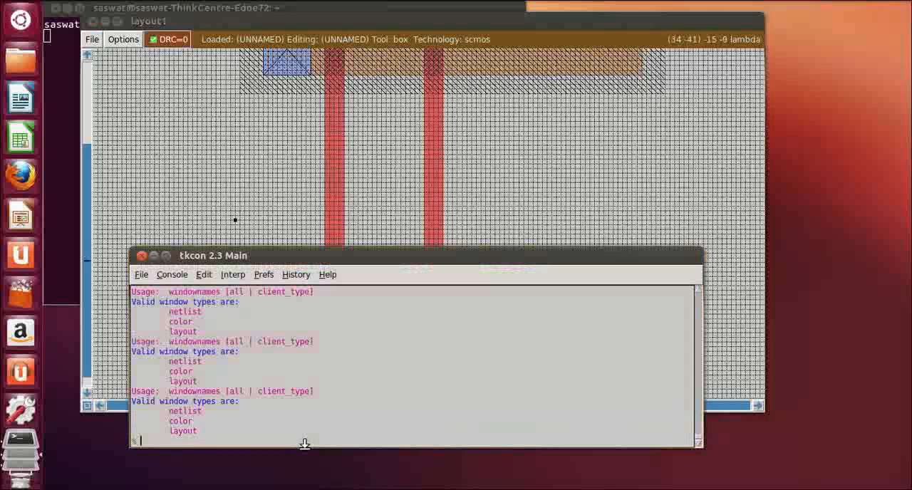
{"action": "type", "text": "paint m1"}
{"action": "key", "text": "Return"}
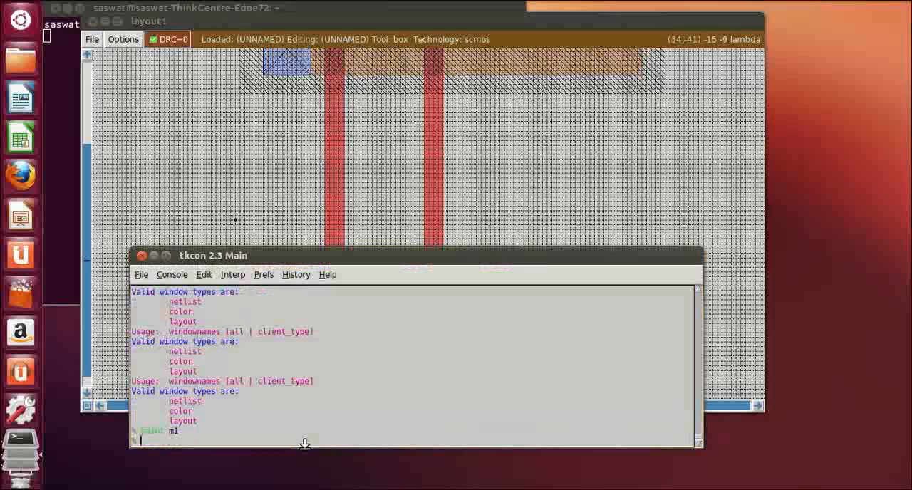
{"action": "left_click", "coordinate": [615, 220]}
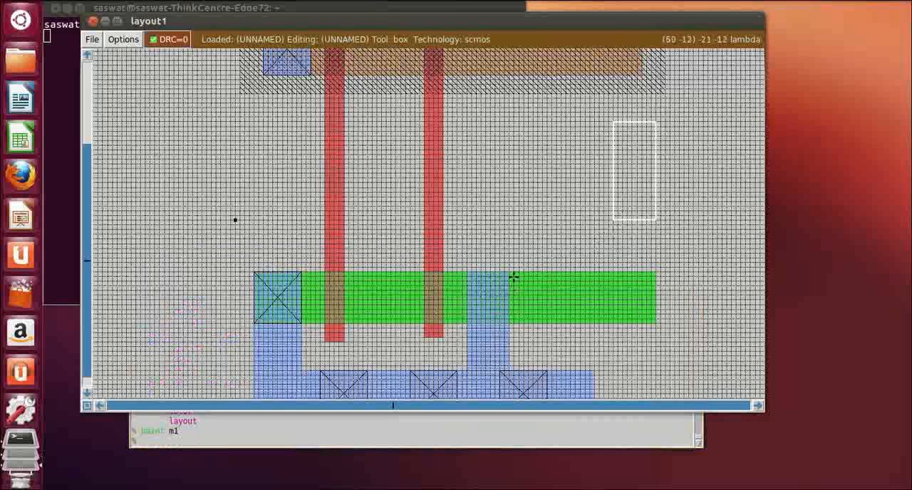
Box a strip about 1 by 21 lambda along the new vertical metal connector's right edge and paint it with m1
{"action": "right_click", "coordinate": [510, 275]}
{"action": "right_click", "coordinate": [516, 270]}
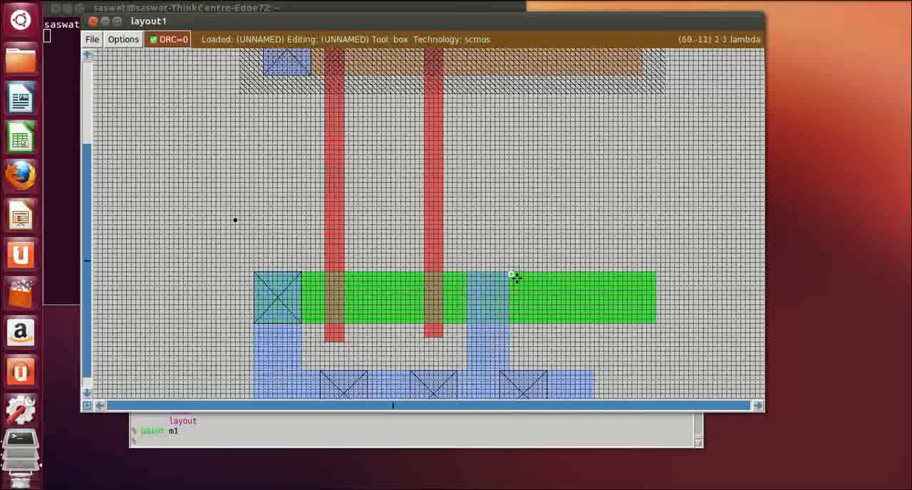
{"action": "right_click", "coordinate": [516, 314]}
{"action": "right_click", "coordinate": [513, 366]}
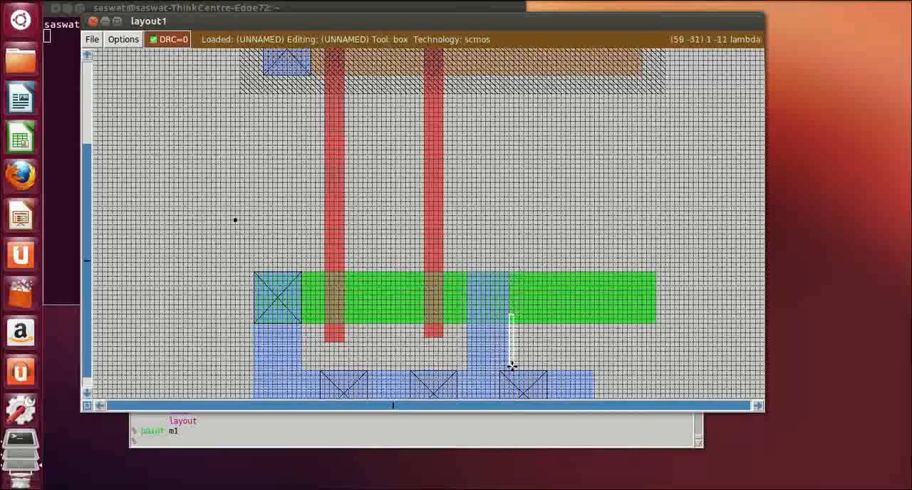
{"action": "right_click", "coordinate": [517, 332]}
{"action": "right_click", "coordinate": [517, 367]}
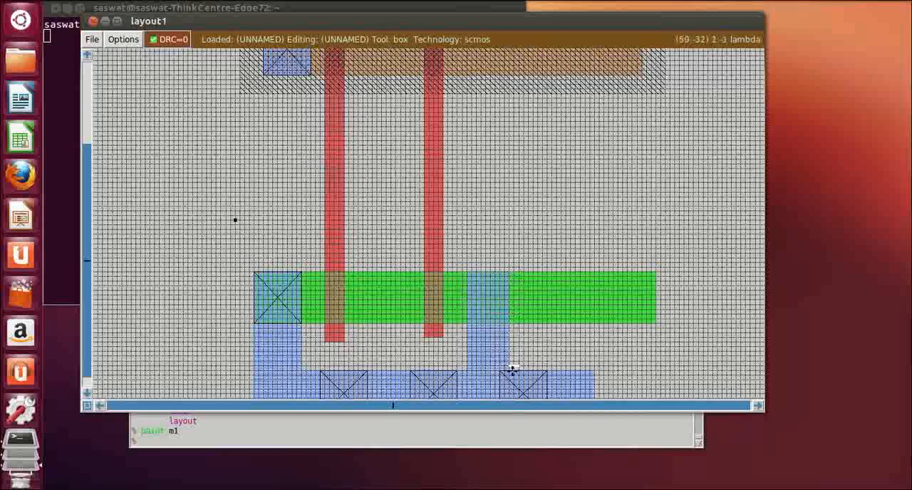
{"action": "right_click_drag", "start_coordinate": [512, 370], "coordinate": [509, 271]}
{"action": "left_click", "coordinate": [181, 443]}
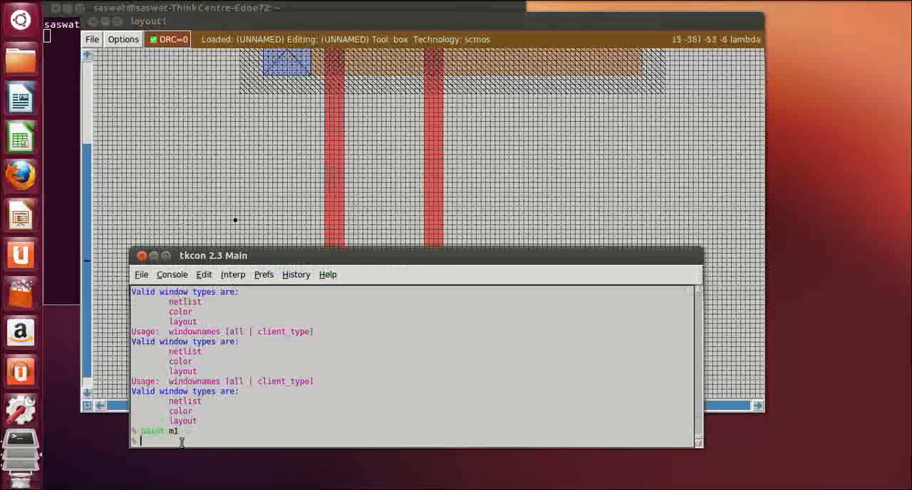
{"action": "type", "text": "paint "}
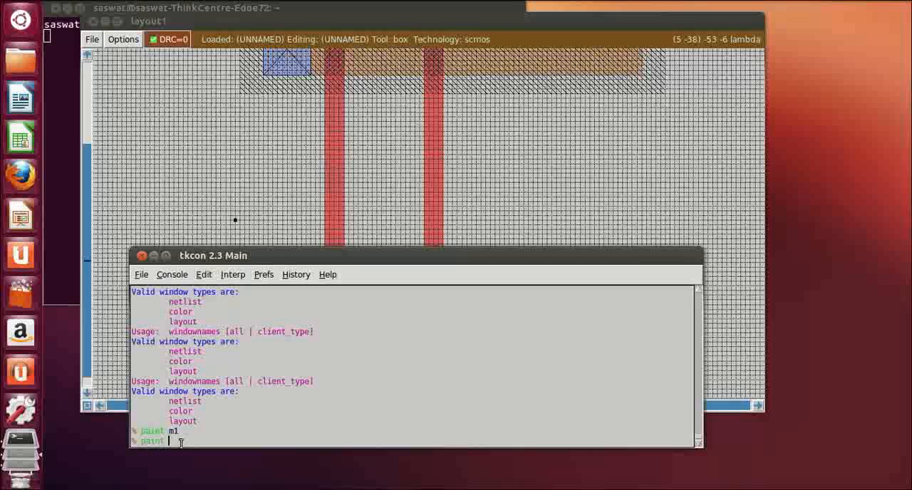
{"action": "type", "text": "m1"}
{"action": "key", "text": "Return"}
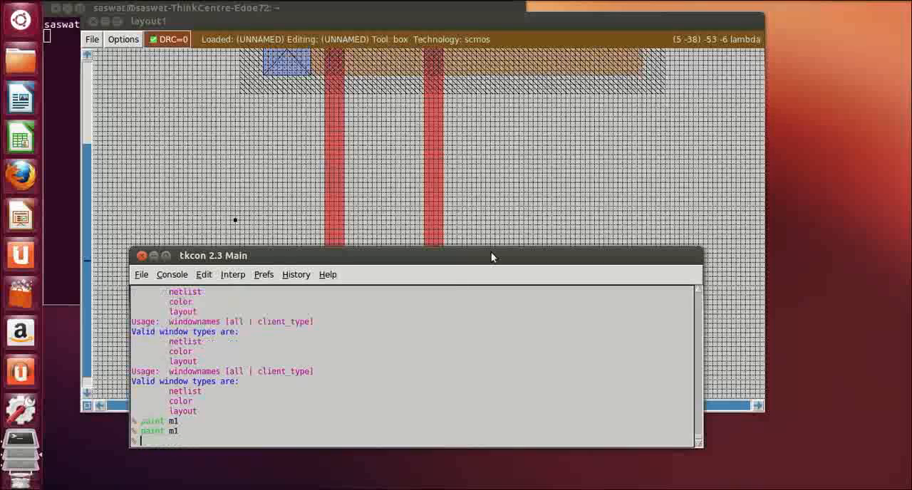
{"action": "left_click", "coordinate": [529, 202]}
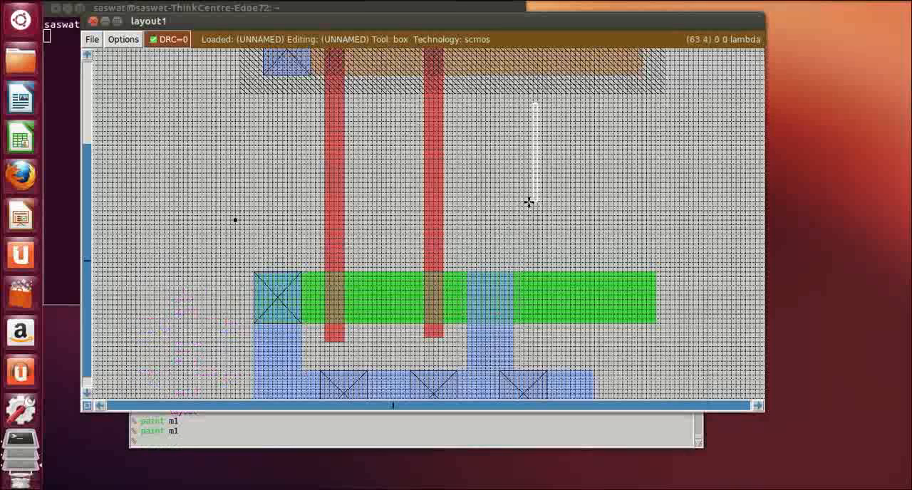
Box the area about 10 by 11 lambda where the new vertical metal connector overlaps the lower diffusion
{"action": "left_click", "coordinate": [469, 273]}
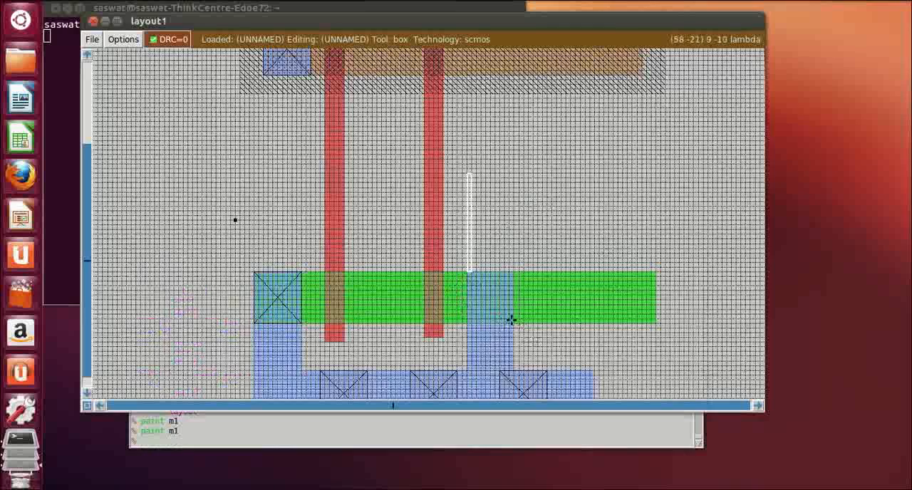
{"action": "right_click", "coordinate": [513, 319]}
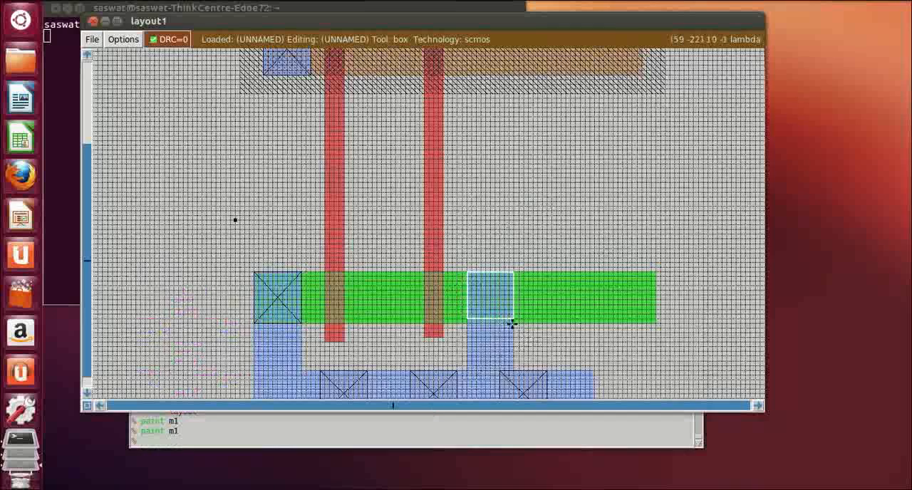
{"action": "left_click", "coordinate": [512, 323]}
{"action": "left_click", "coordinate": [475, 323]}
{"action": "left_click", "coordinate": [464, 324]}
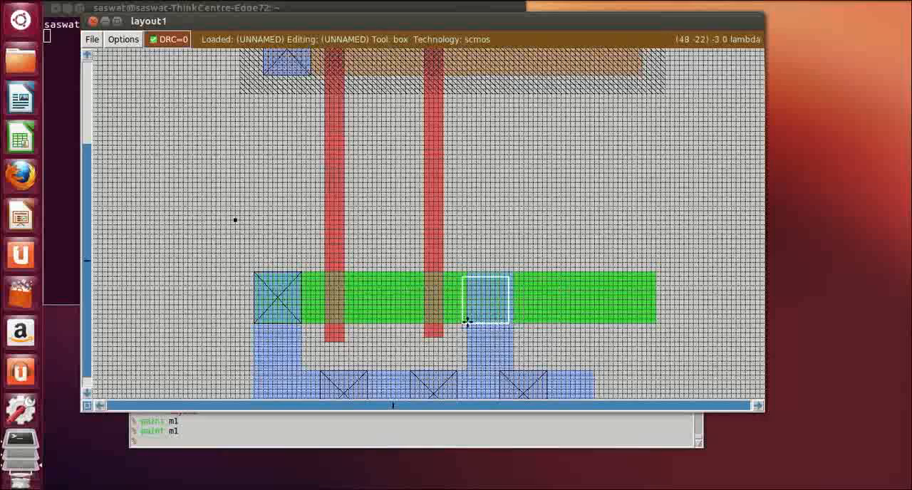
{"action": "left_click", "coordinate": [471, 322]}
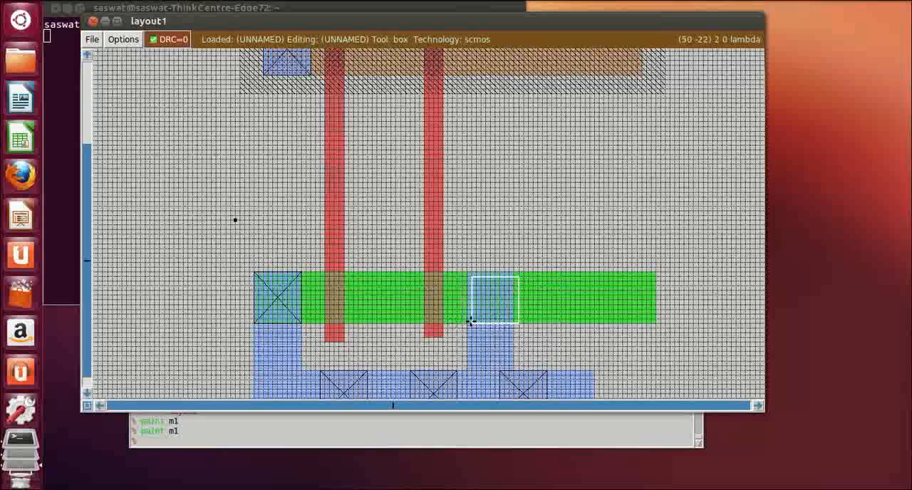
{"action": "left_click", "coordinate": [464, 323]}
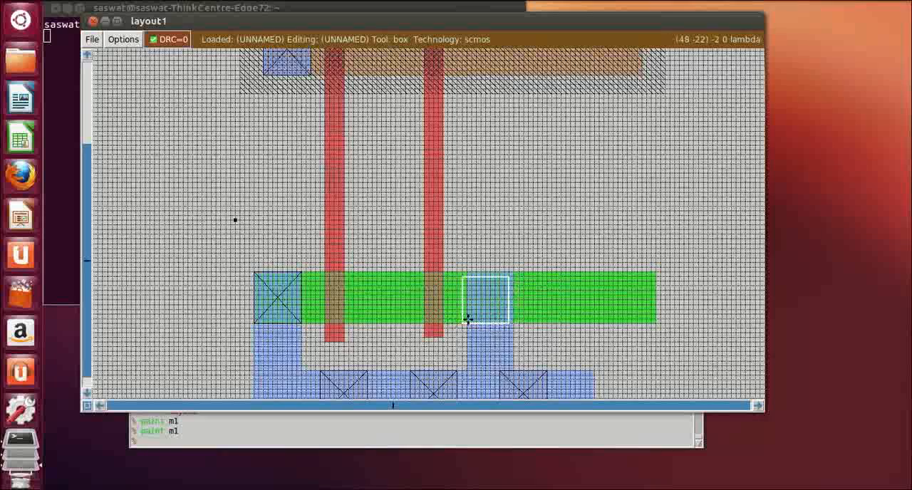
{"action": "left_click", "coordinate": [513, 272]}
{"action": "left_click", "coordinate": [467, 323]}
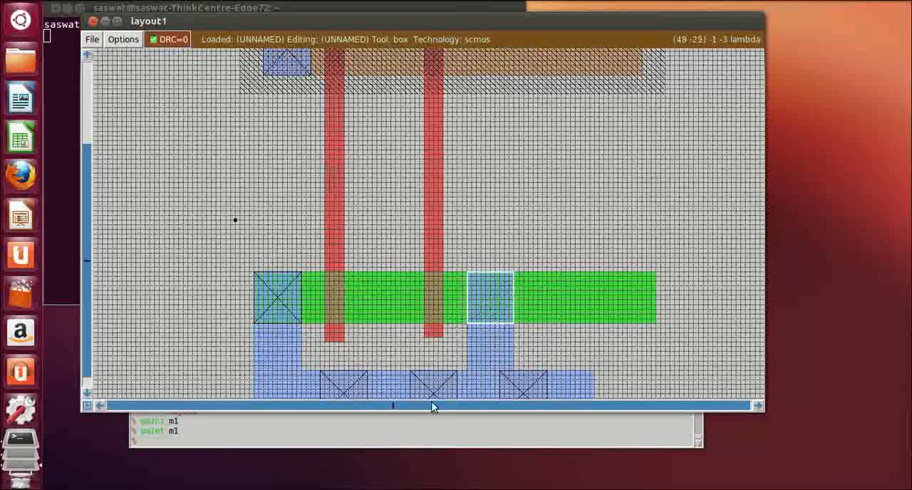
Paint the boxed metal and lower diffusion overlap with ndc, and move the box clear of the layout
{"action": "left_click", "coordinate": [168, 444]}
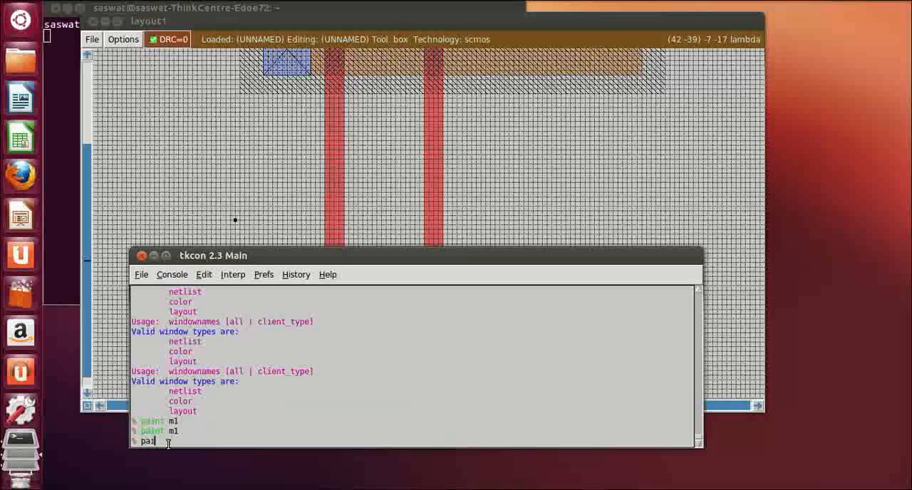
{"action": "type", "text": "paint ndc"}
{"action": "key", "text": "Return"}
{"action": "left_click", "coordinate": [726, 152]}
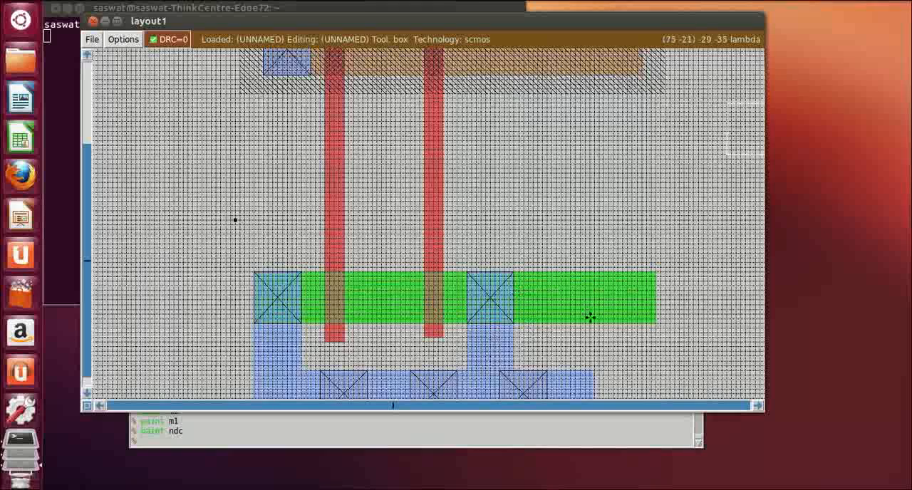
Box a strip about 3 lambda wide across both diffusions, 4 lambda past the new contact, ending level with the second poly gate's lower end
{"action": "scroll", "coordinate": [516, 132], "scroll_direction": "up", "scroll_amount": 2}
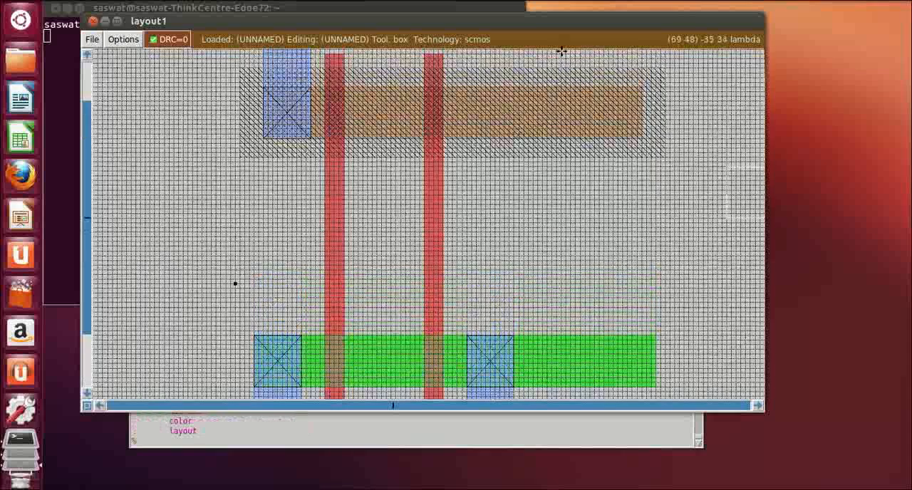
{"action": "left_click", "coordinate": [533, 54]}
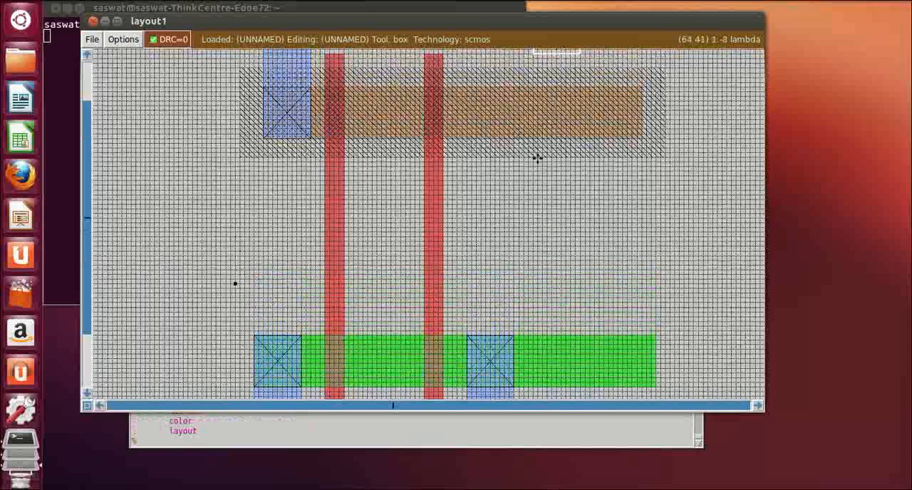
{"action": "right_click", "coordinate": [545, 399]}
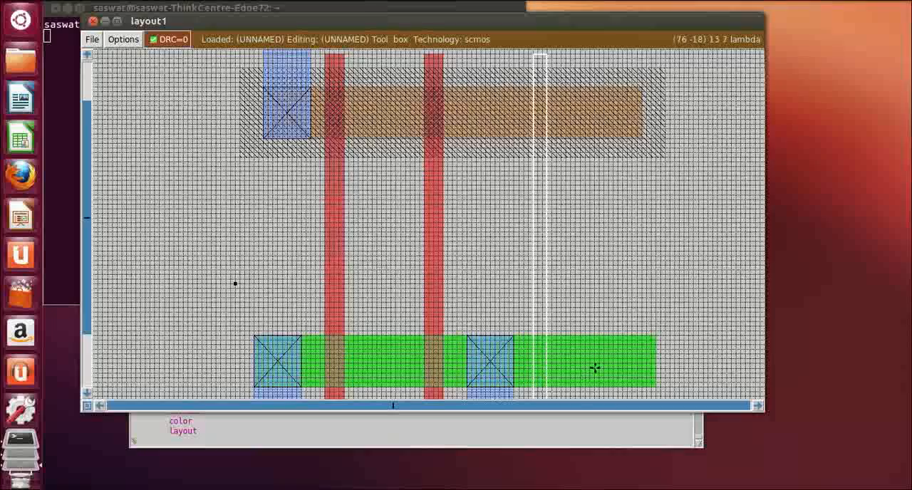
{"action": "scroll", "coordinate": [594, 369], "scroll_direction": "up", "scroll_amount": 2}
{"action": "scroll", "coordinate": [594, 368], "scroll_direction": "down", "scroll_amount": 3}
{"action": "scroll", "coordinate": [594, 368], "scroll_direction": "down", "scroll_amount": 1}
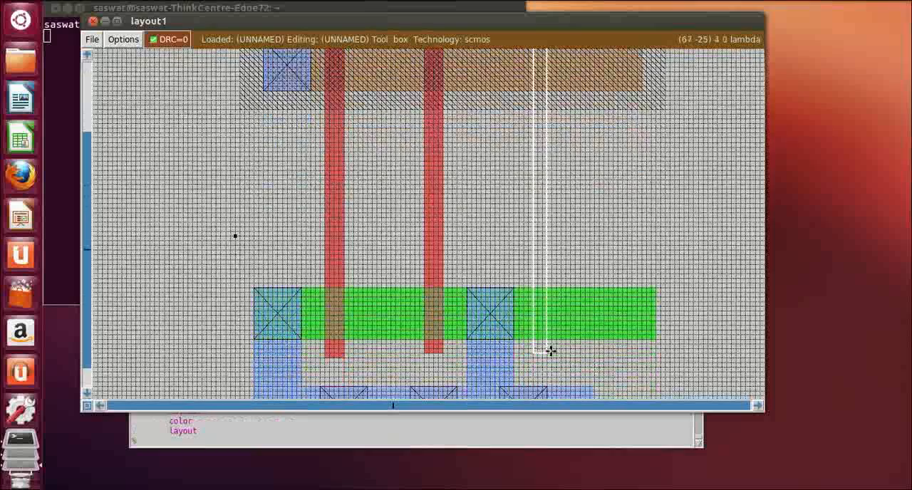
Resize the strip to about 4 by 73 lambda, reaching the other gates' upper ends, and paint it with poly
{"action": "right_click_drag", "start_coordinate": [551, 350], "coordinate": [548, 173]}
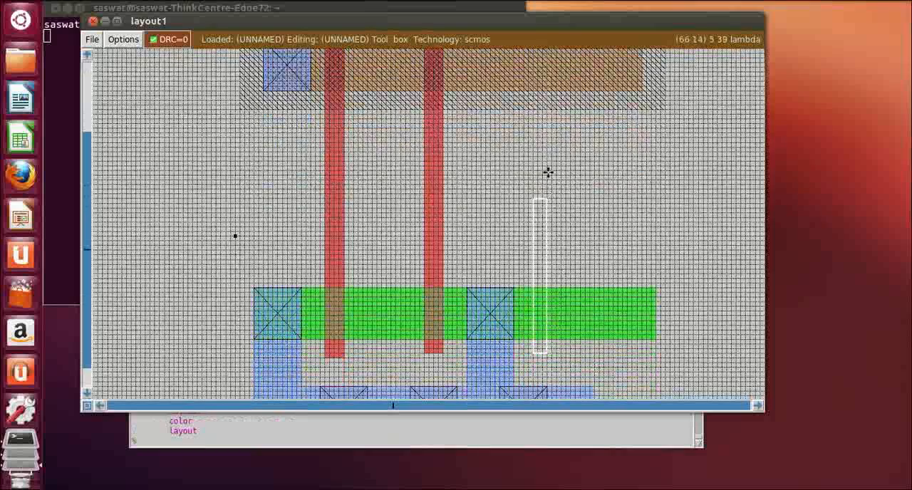
{"action": "right_click", "coordinate": [548, 172]}
{"action": "right_click", "coordinate": [552, 147]}
{"action": "scroll", "coordinate": [551, 146], "scroll_direction": "up", "scroll_amount": 7}
{"action": "right_click", "coordinate": [551, 147]}
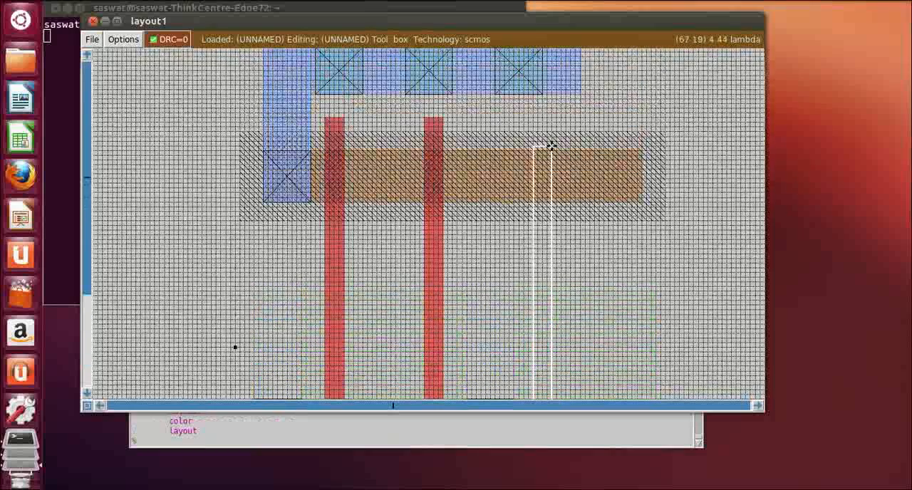
{"action": "right_click", "coordinate": [553, 137]}
{"action": "right_click", "coordinate": [550, 118]}
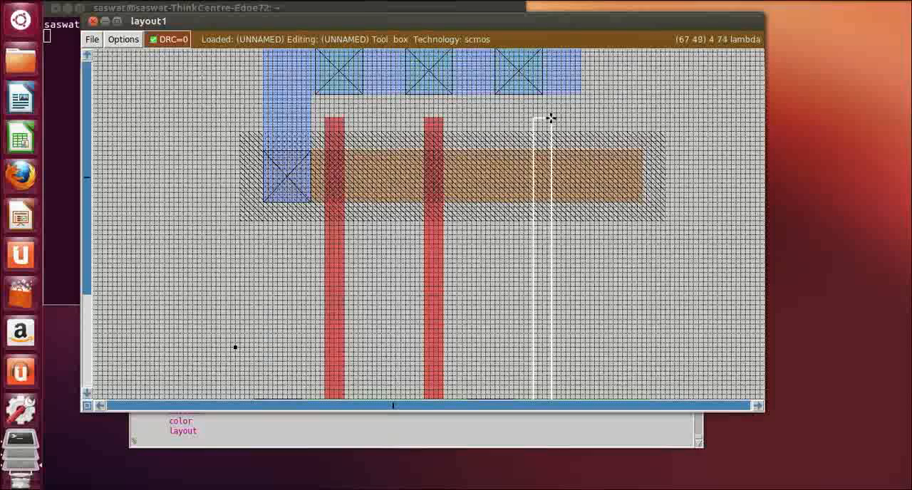
{"action": "left_click", "coordinate": [201, 438]}
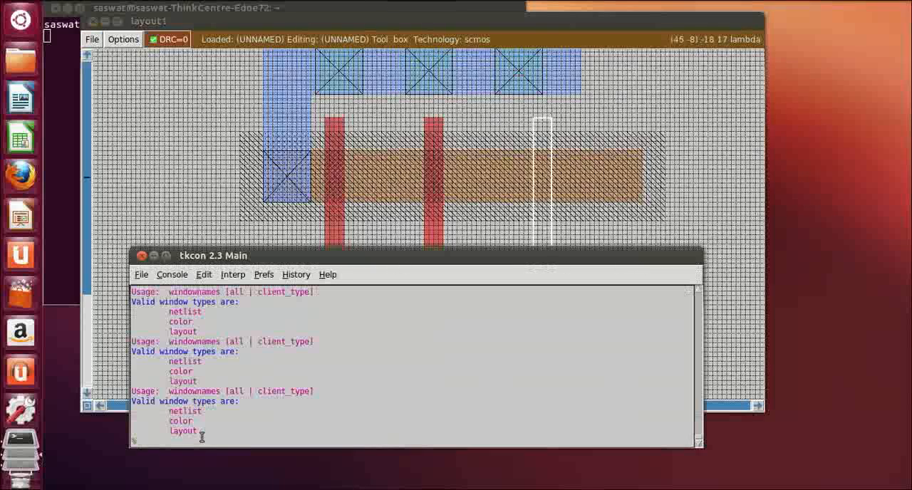
{"action": "type", "text": "paint poly"}
{"action": "key", "text": "Return"}
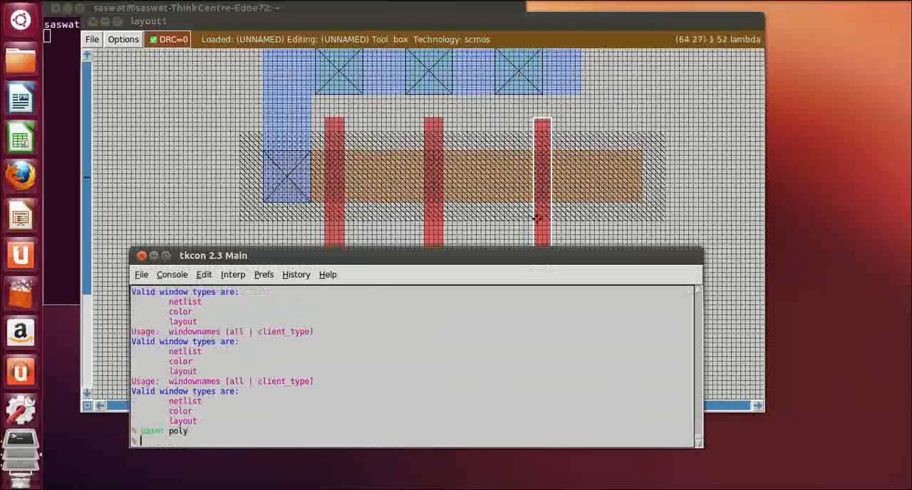
{"action": "left_click", "coordinate": [721, 226]}
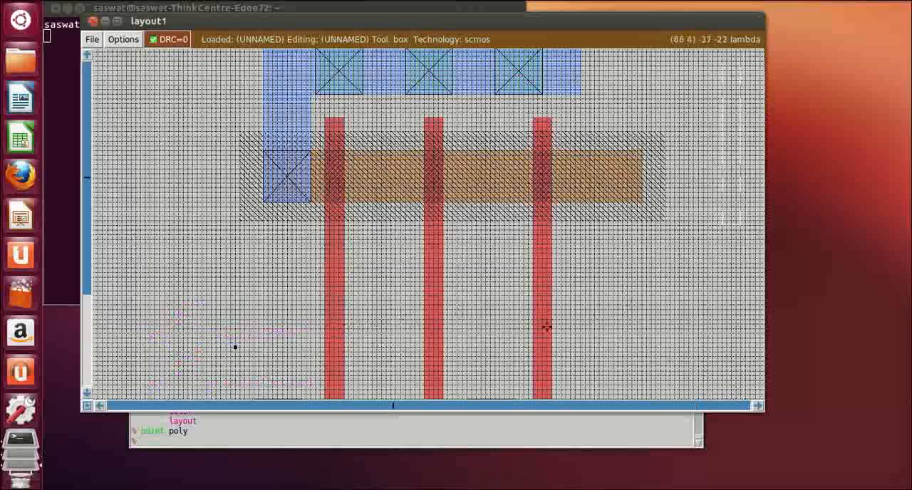
Examine the three poly gates along their full length against both diffusions and the metal strips
{"action": "scroll", "coordinate": [546, 326], "scroll_direction": "down", "scroll_amount": 1}
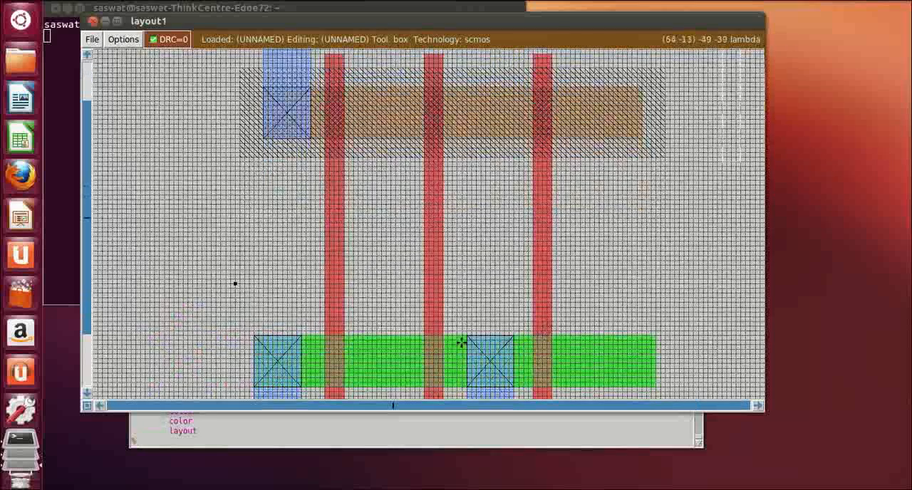
{"action": "scroll", "coordinate": [344, 191], "scroll_direction": "up", "scroll_amount": 1}
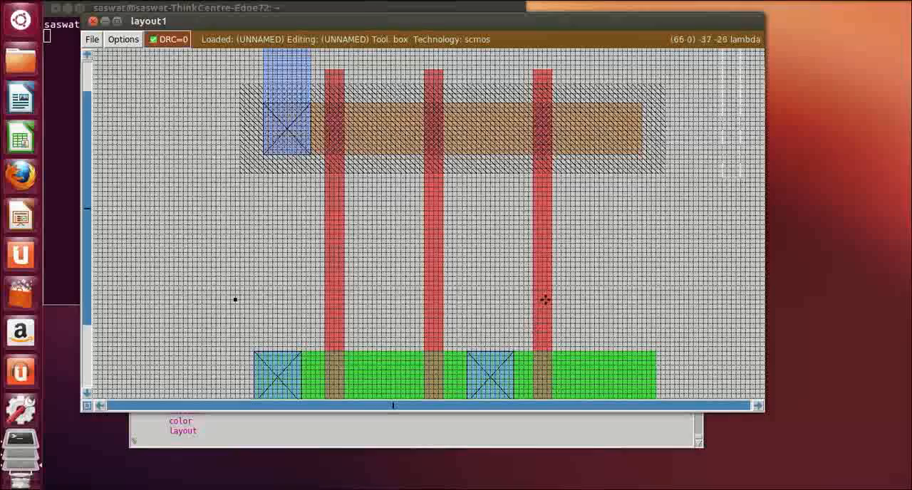
{"action": "scroll", "coordinate": [525, 354], "scroll_direction": "down", "scroll_amount": 1}
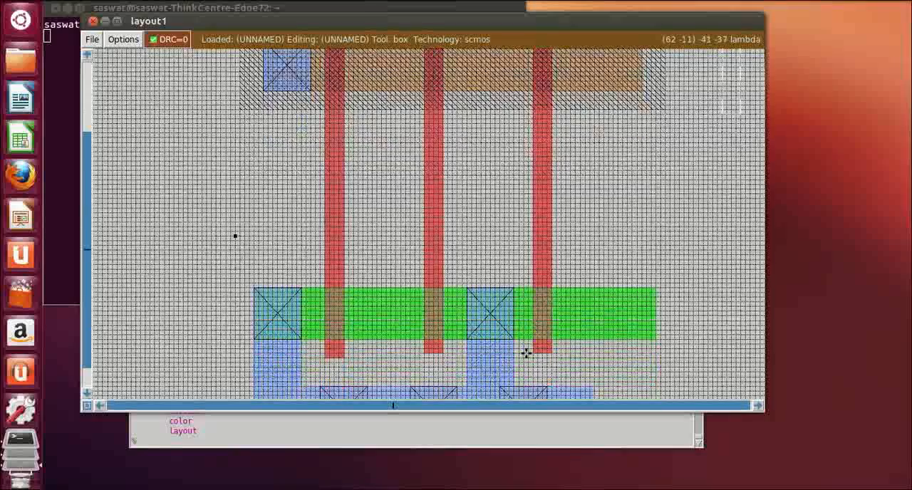
{"action": "scroll", "coordinate": [526, 352], "scroll_direction": "up", "scroll_amount": 2}
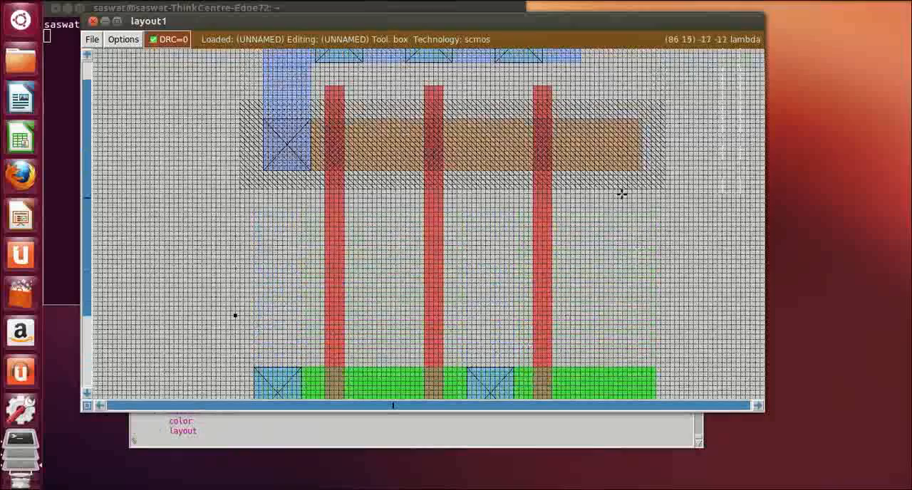
{"action": "scroll", "coordinate": [564, 122], "scroll_direction": "up", "scroll_amount": 1}
{"action": "scroll", "coordinate": [563, 122], "scroll_direction": "up", "scroll_amount": 1}
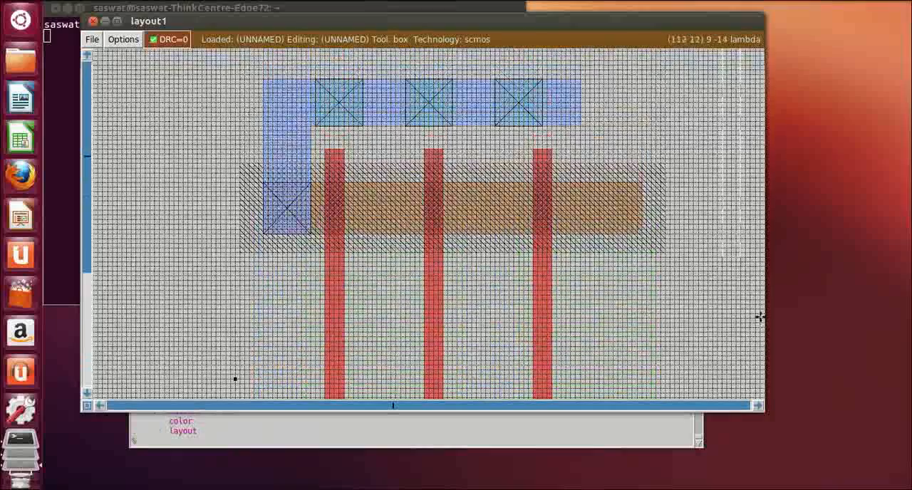
{"action": "scroll", "coordinate": [562, 350], "scroll_direction": "down", "scroll_amount": 2}
{"action": "scroll", "coordinate": [562, 350], "scroll_direction": "down", "scroll_amount": 2}
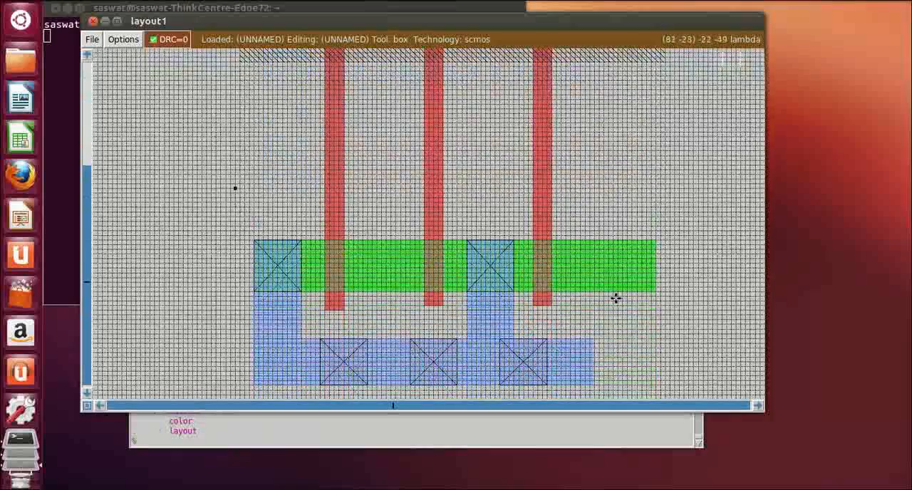
Box a strip about 10 by 64 lambda, 6 lambda past the third gate, spanning both diffusions' outer edges, and paint it with m1
{"action": "scroll", "coordinate": [616, 298], "scroll_direction": "up", "scroll_amount": 2}
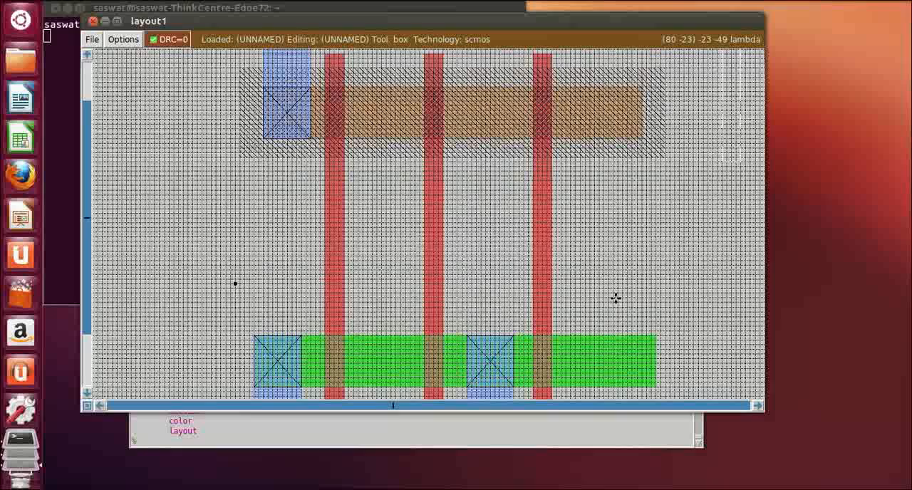
{"action": "left_click", "coordinate": [579, 96]}
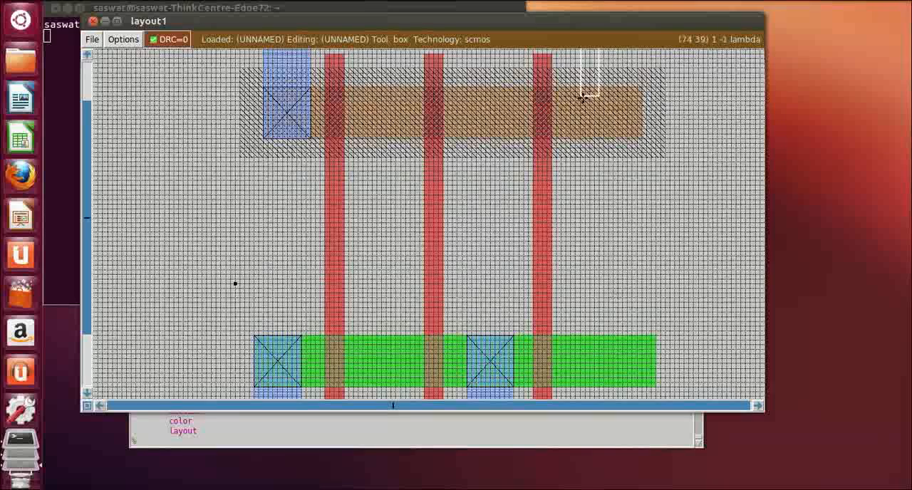
{"action": "right_click", "coordinate": [619, 373]}
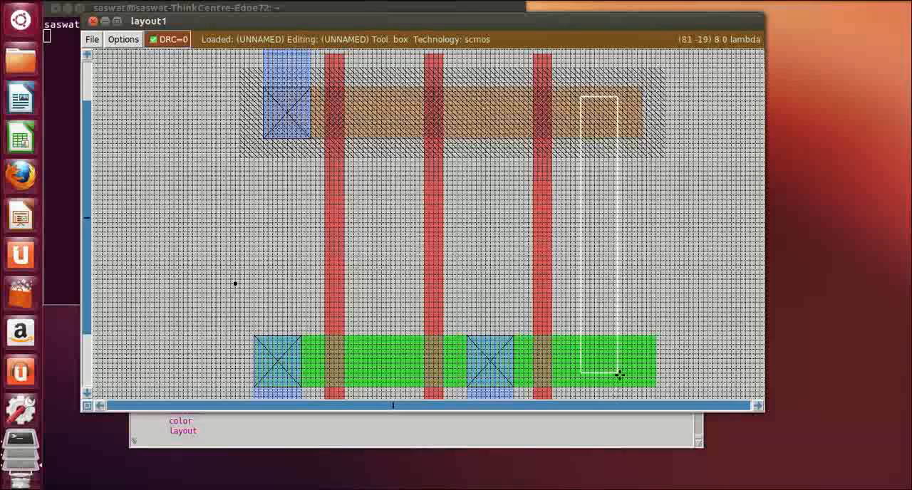
{"action": "right_click", "coordinate": [619, 387]}
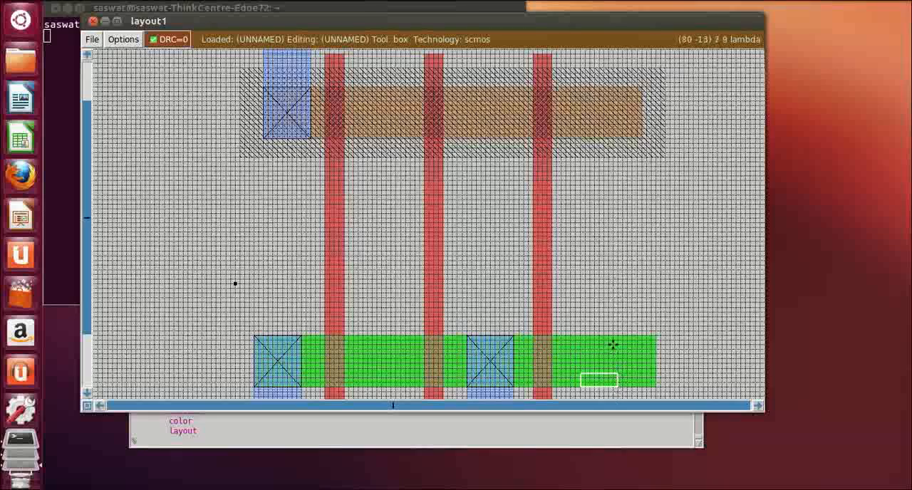
{"action": "right_click_drag", "start_coordinate": [613, 345], "coordinate": [631, 209]}
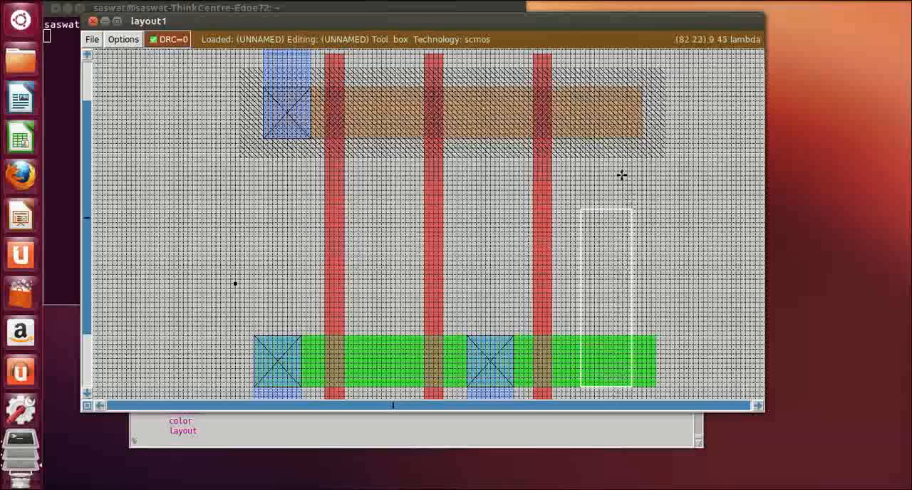
{"action": "right_click", "coordinate": [624, 139]}
{"action": "right_click", "coordinate": [629, 110]}
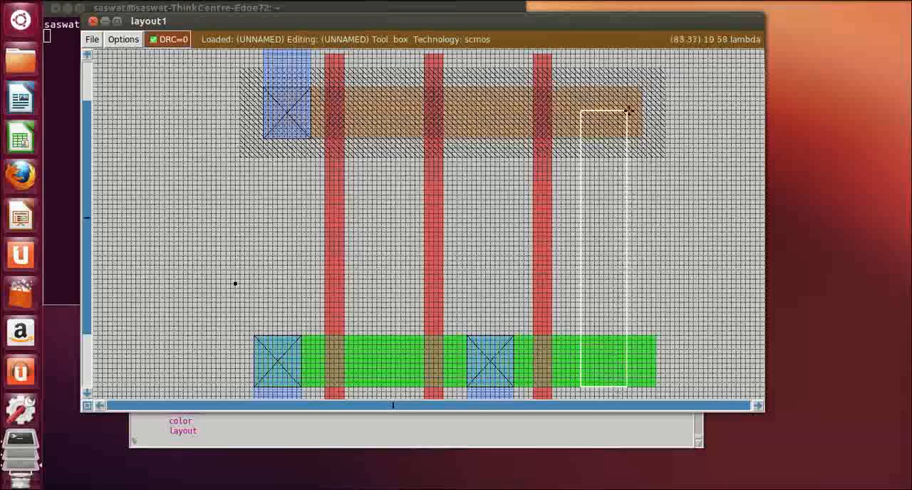
{"action": "right_click", "coordinate": [629, 95]}
{"action": "right_click", "coordinate": [628, 87]}
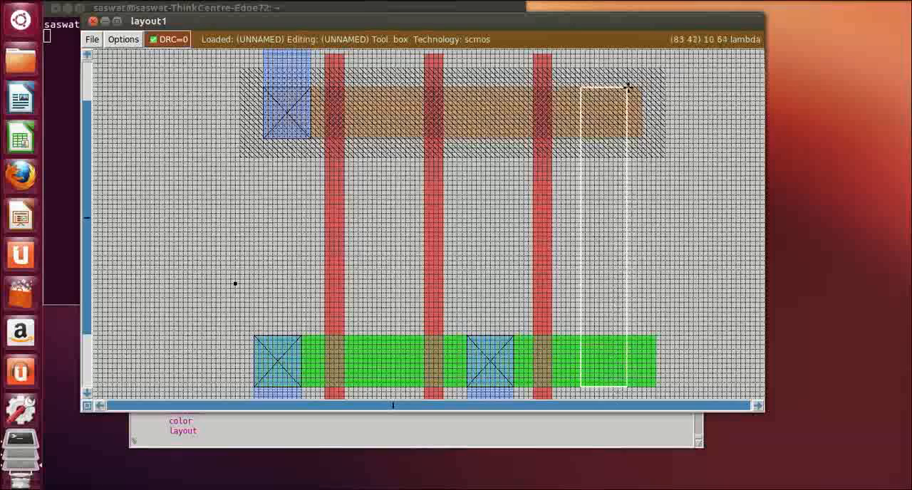
{"action": "left_click", "coordinate": [235, 444]}
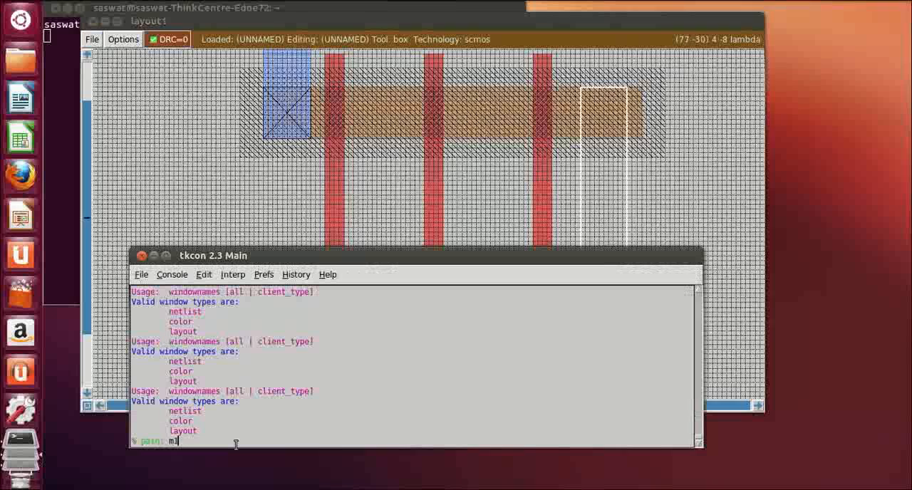
{"action": "key", "text": "Return"}
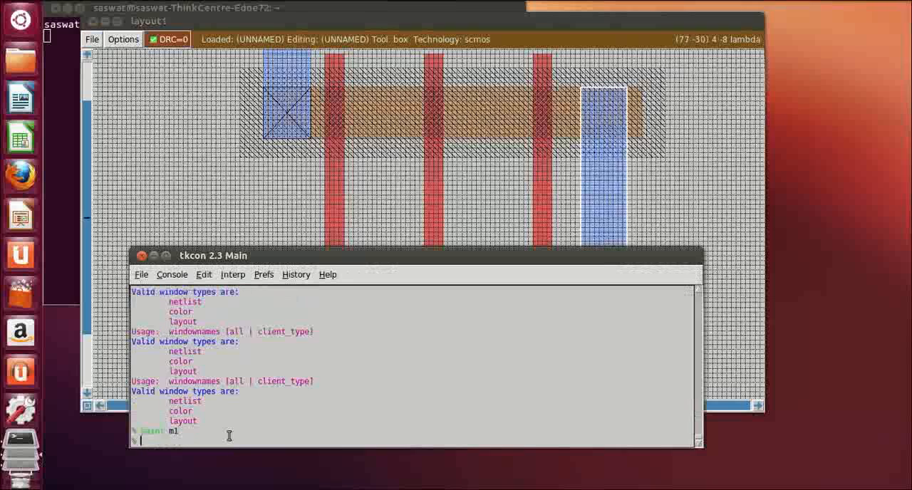
Box a strip about 10 by 40 lambda between the first two poly gates, rising from the n-diffusion's lower edge, and paint it with m1
{"action": "left_click", "coordinate": [688, 224]}
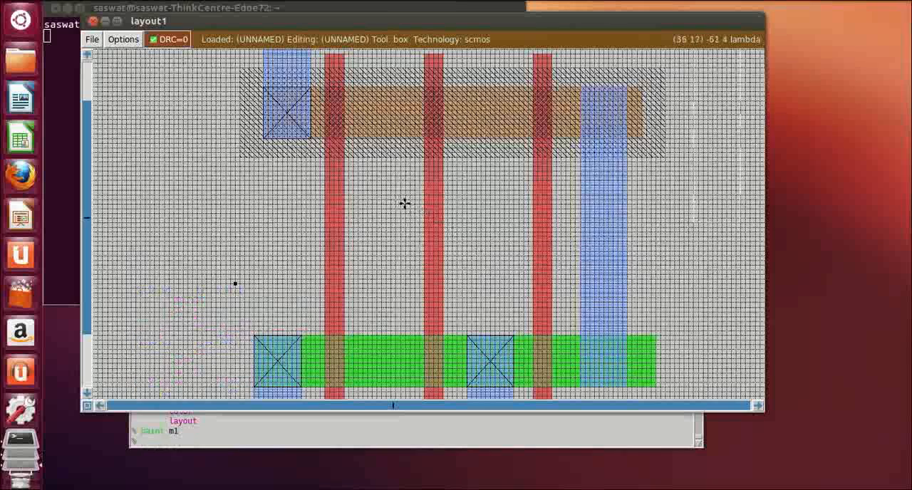
{"action": "left_click", "coordinate": [362, 387]}
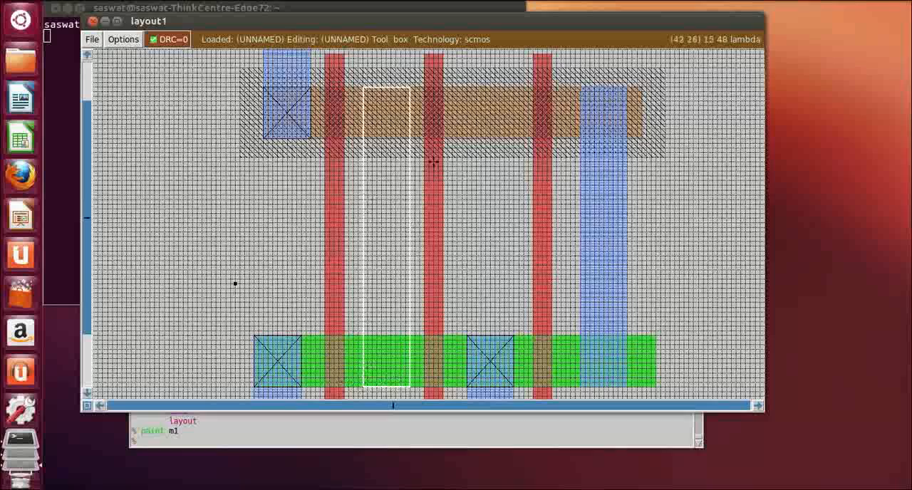
{"action": "right_click", "coordinate": [412, 198]}
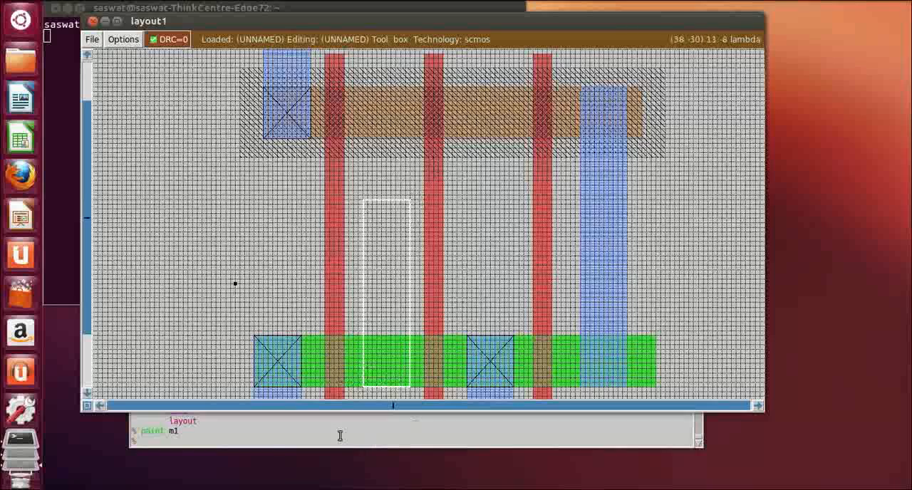
{"action": "left_click", "coordinate": [239, 442]}
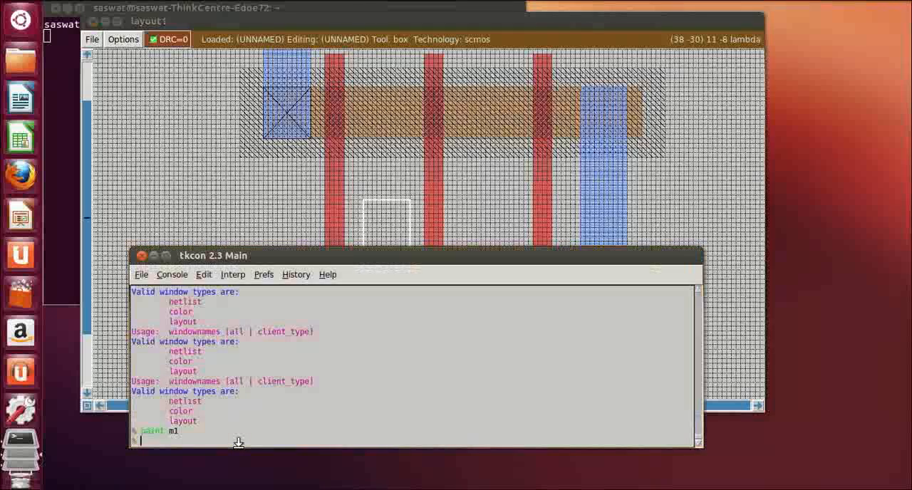
{"action": "type", "text": "paint m1"}
{"action": "key", "text": "Return"}
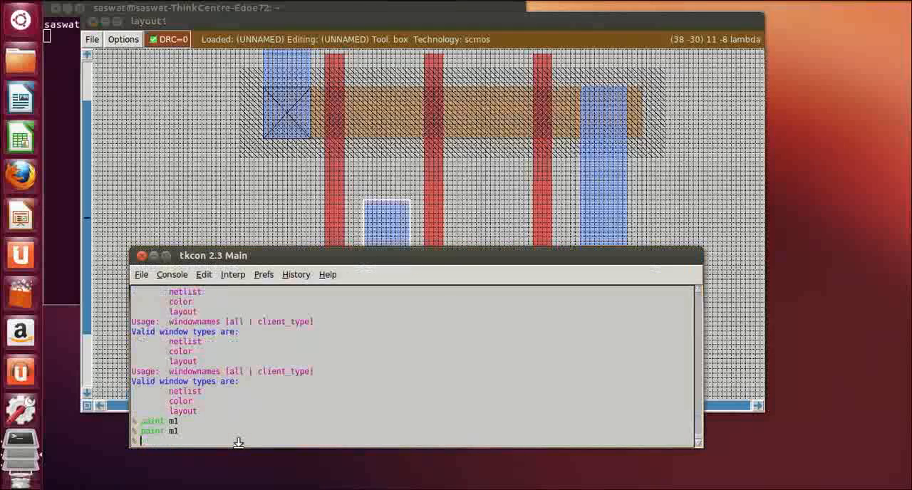
{"action": "left_click", "coordinate": [745, 248]}
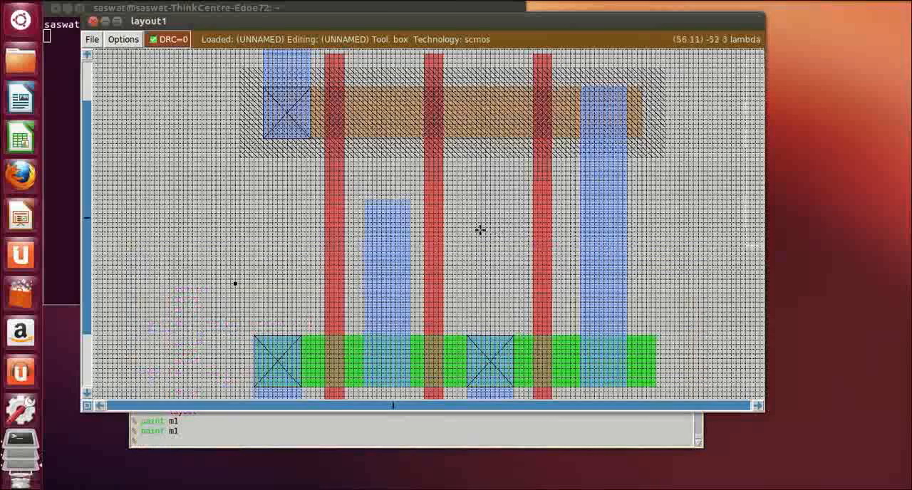
{"action": "left_click", "coordinate": [411, 201]}
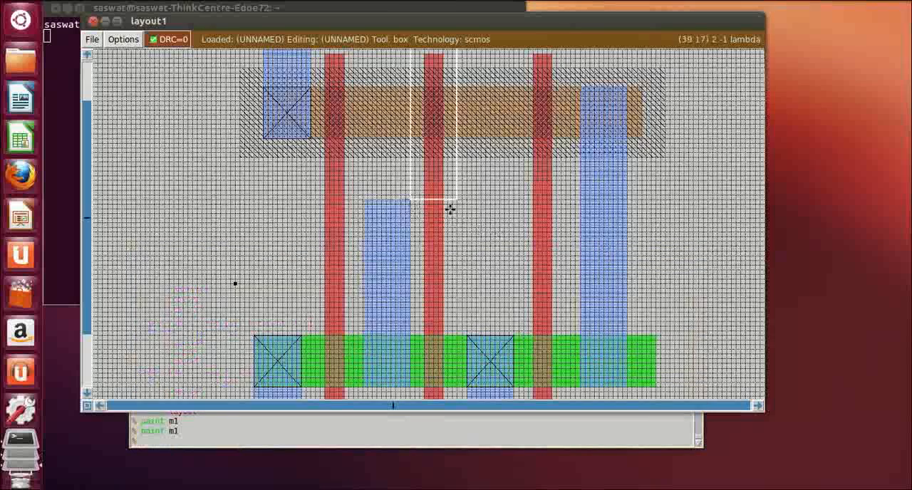
{"action": "right_click", "coordinate": [582, 259]}
{"action": "right_click", "coordinate": [585, 255]}
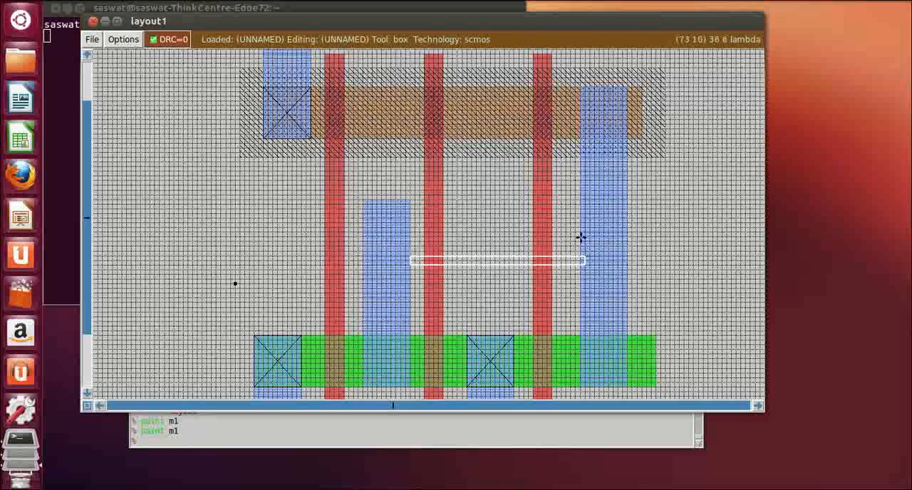
{"action": "right_click", "coordinate": [581, 238]}
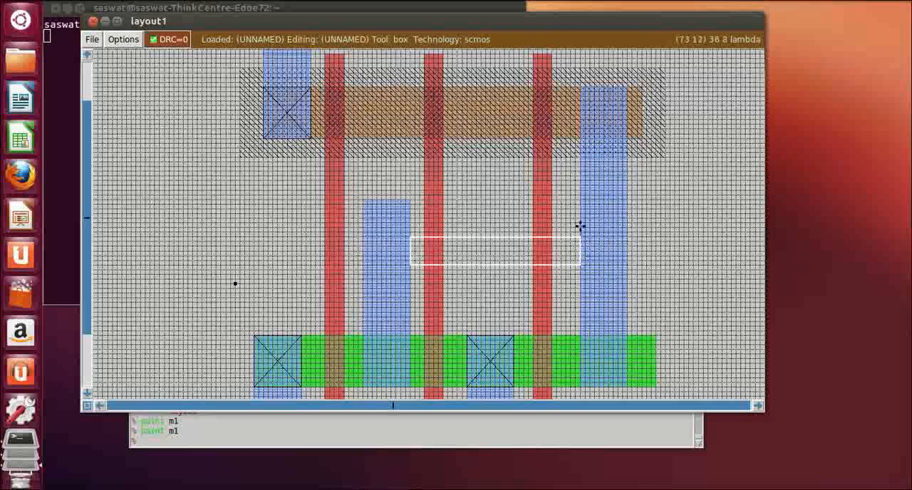
Box a horizontal strip about 36 by 10 lambda joining the short m1 strip's upper end to the long m1 strip, and paint it with m1
{"action": "left_click", "coordinate": [414, 200]}
{"action": "right_click", "coordinate": [581, 234]}
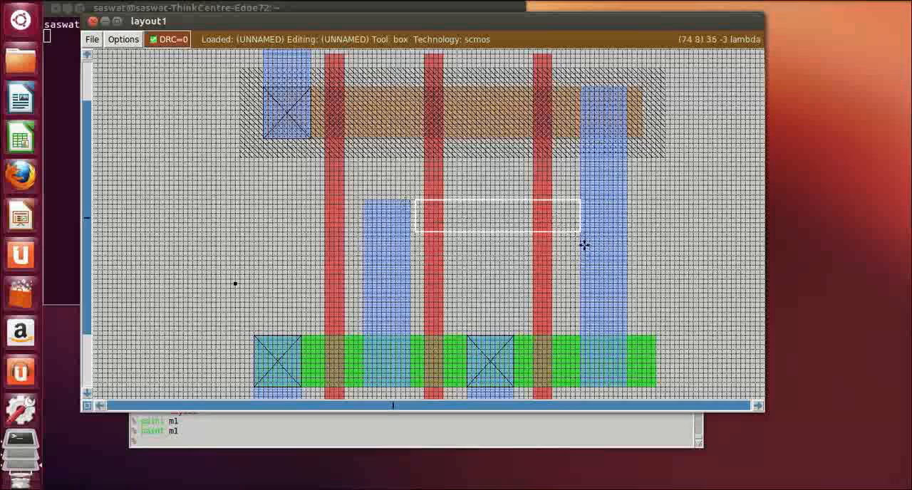
{"action": "right_click", "coordinate": [414, 247]}
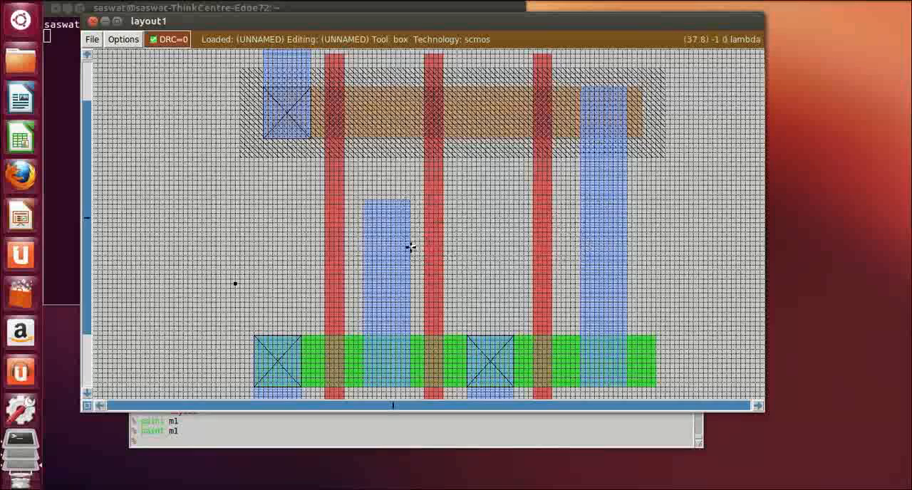
{"action": "right_click", "coordinate": [580, 205]}
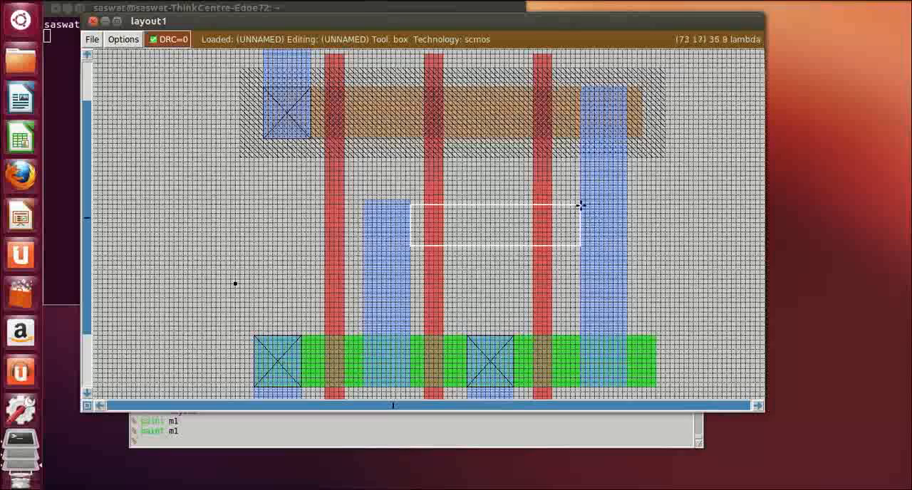
{"action": "right_click", "coordinate": [580, 195]}
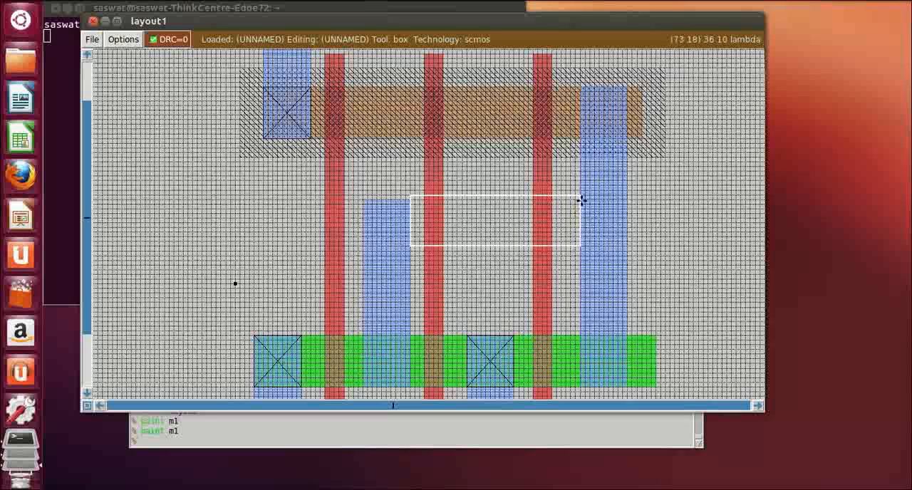
{"action": "right_click", "coordinate": [582, 200]}
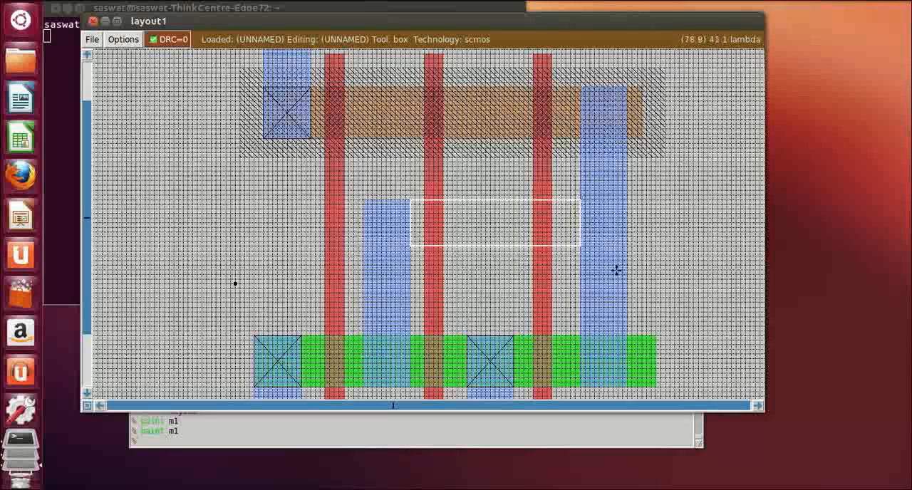
{"action": "left_click", "coordinate": [203, 442]}
{"action": "type", "text": "pai"}
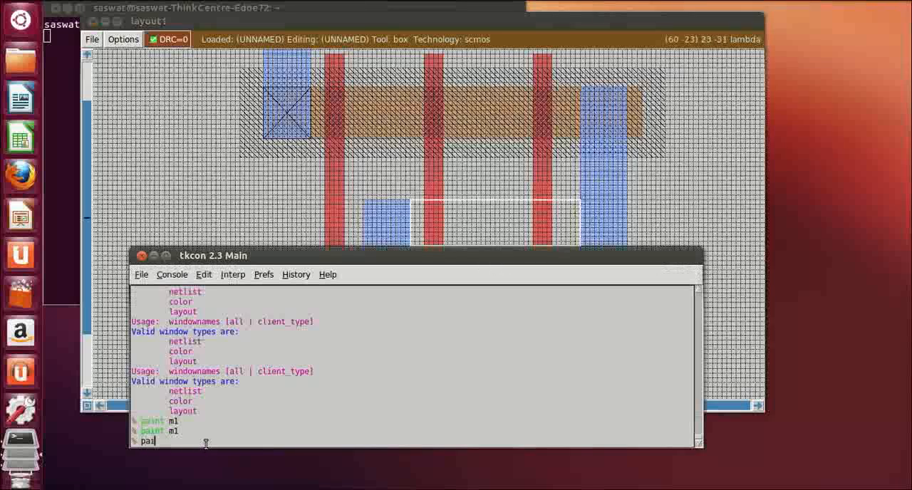
{"action": "type", "text": "nt m1"}
{"action": "key", "text": "Return"}
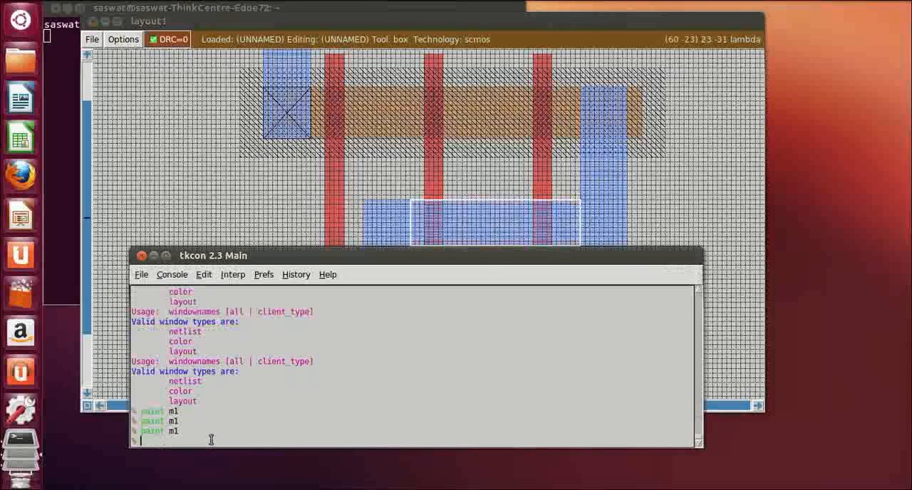
Box a strip about 36 by 1 lambda along the horizontal m1 bridge's lower edge and paint it with m1
{"action": "left_click", "coordinate": [691, 209]}
{"action": "scroll", "coordinate": [674, 311], "scroll_direction": "down", "scroll_amount": 1}
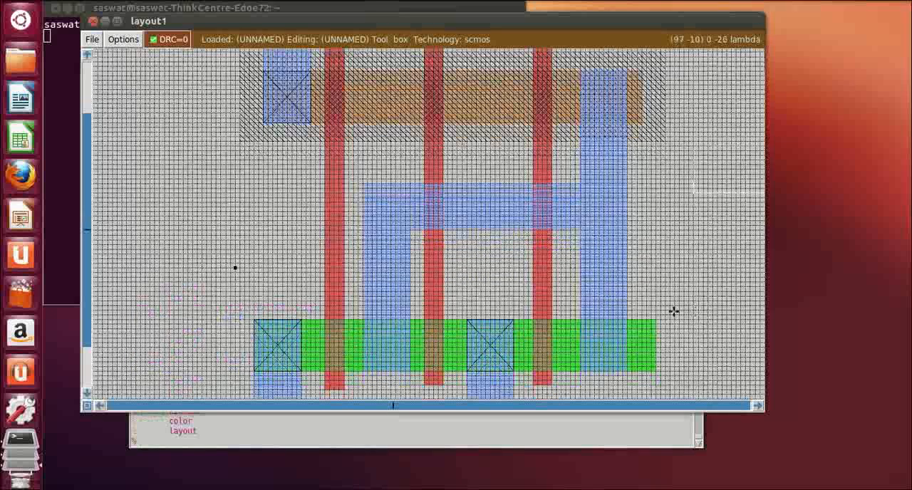
{"action": "right_click", "coordinate": [410, 235]}
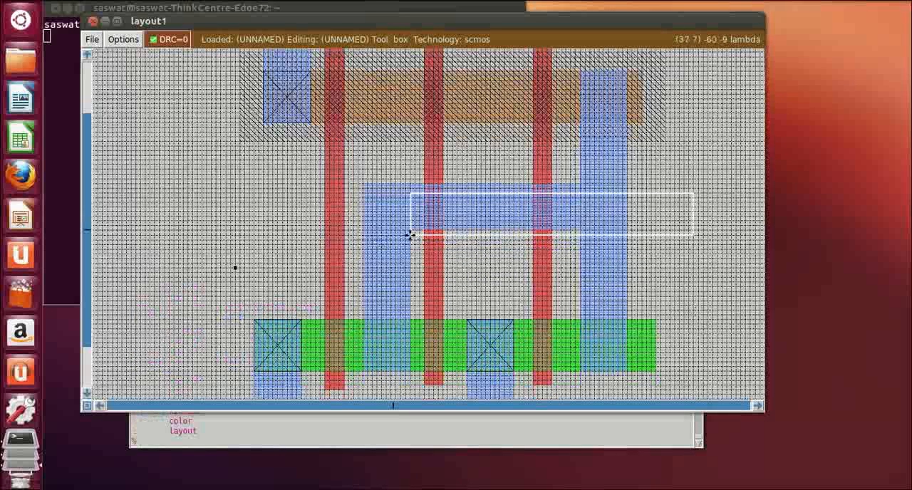
{"action": "right_click", "coordinate": [579, 232]}
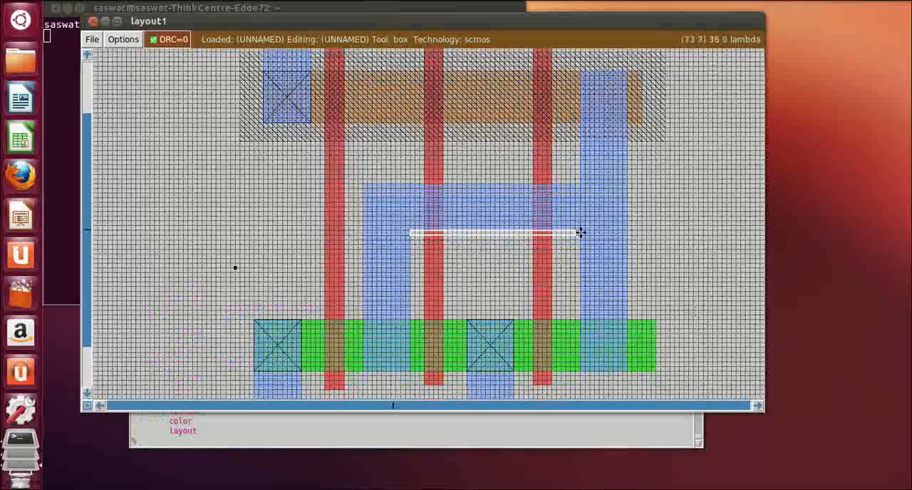
{"action": "left_click", "coordinate": [237, 435]}
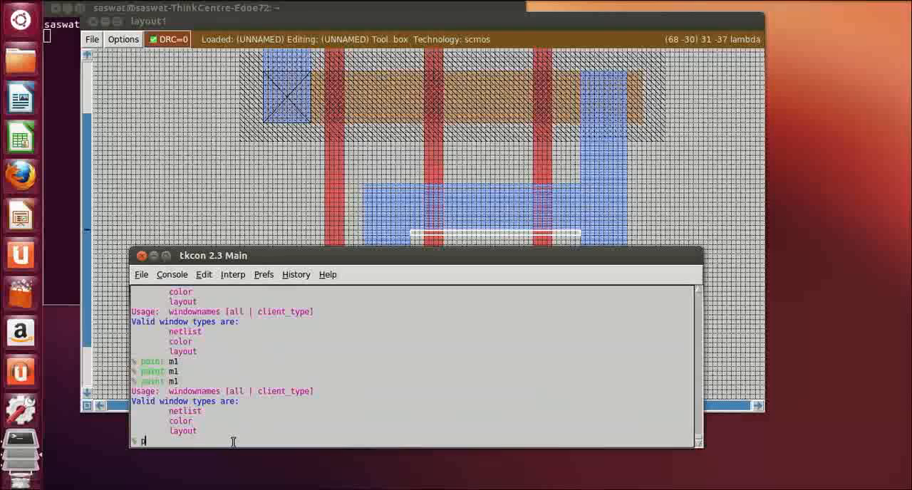
{"action": "type", "text": "paint m1"}
{"action": "key", "text": "Return"}
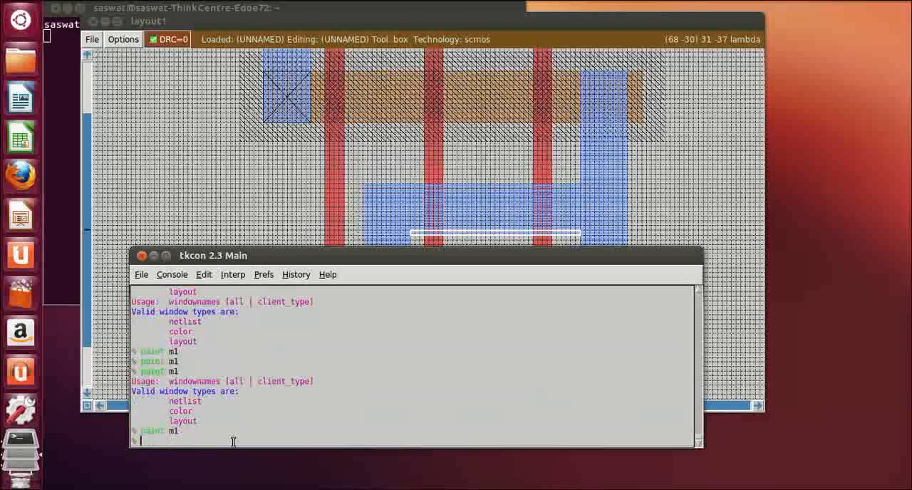
Box the area of about 10 by 11 lambda where the long m1 strip overlaps the p-diffusion, and paint it with pdc
{"action": "left_click", "coordinate": [696, 230]}
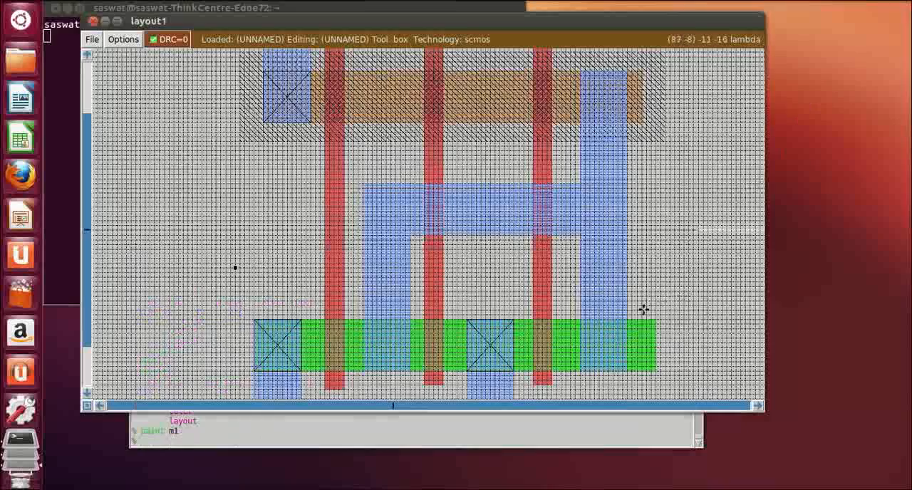
{"action": "scroll", "coordinate": [639, 303], "scroll_direction": "up", "scroll_amount": 5}
{"action": "scroll", "coordinate": [639, 303], "scroll_direction": "down", "scroll_amount": 4}
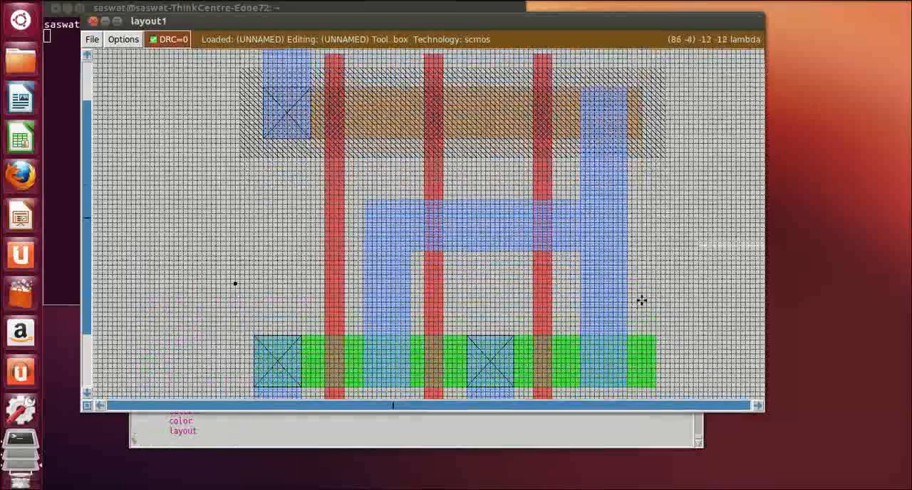
{"action": "left_click", "coordinate": [581, 86]}
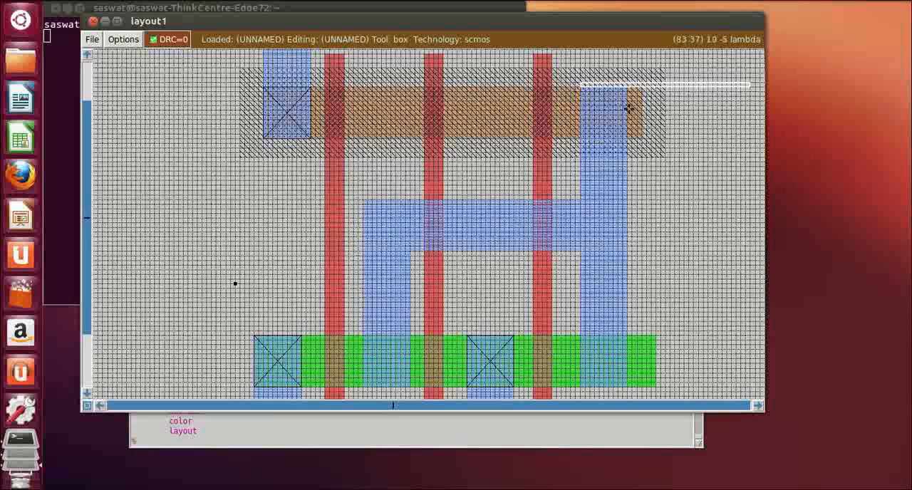
{"action": "right_click", "coordinate": [627, 143]}
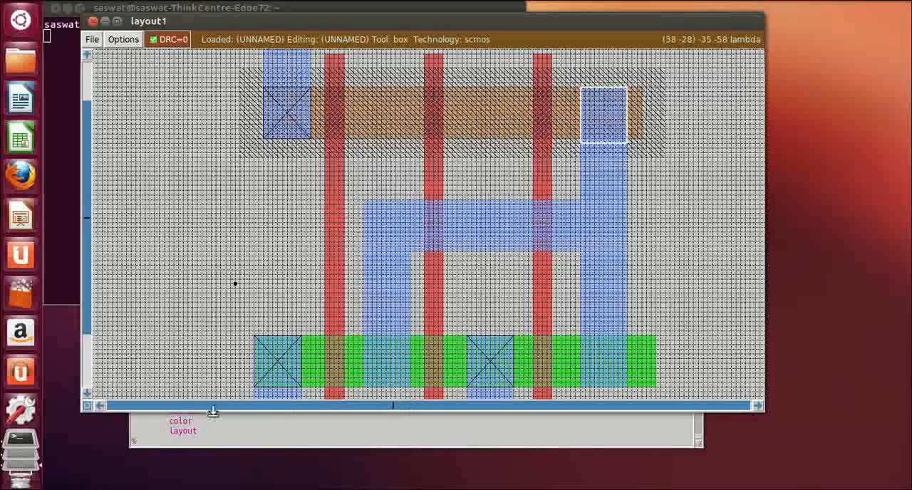
{"action": "right_click", "coordinate": [628, 138]}
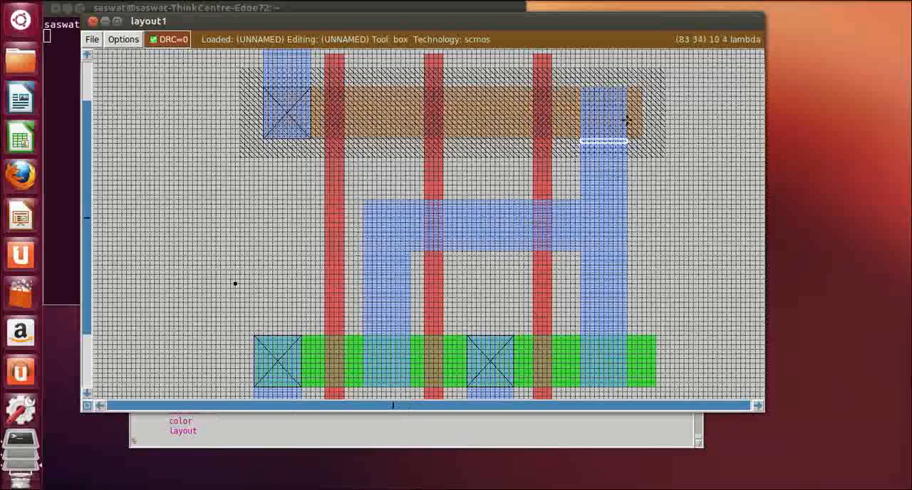
{"action": "left_click", "coordinate": [583, 92]}
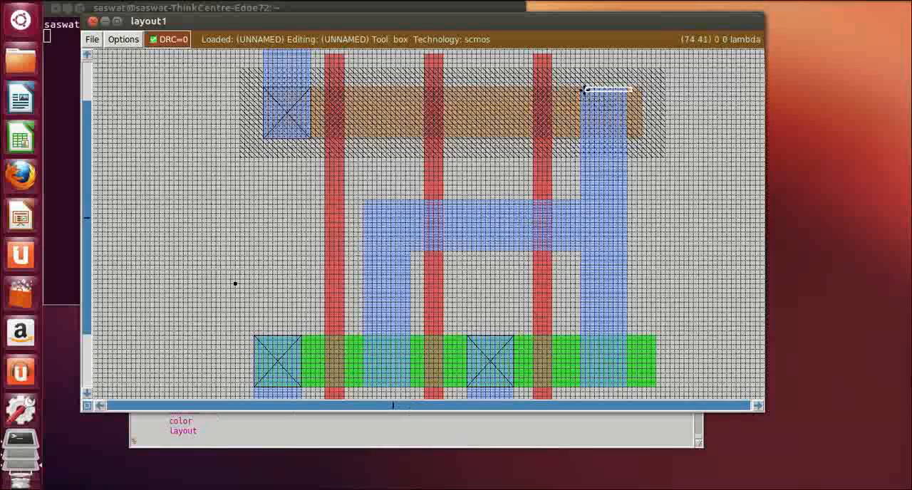
{"action": "left_click", "coordinate": [581, 87]}
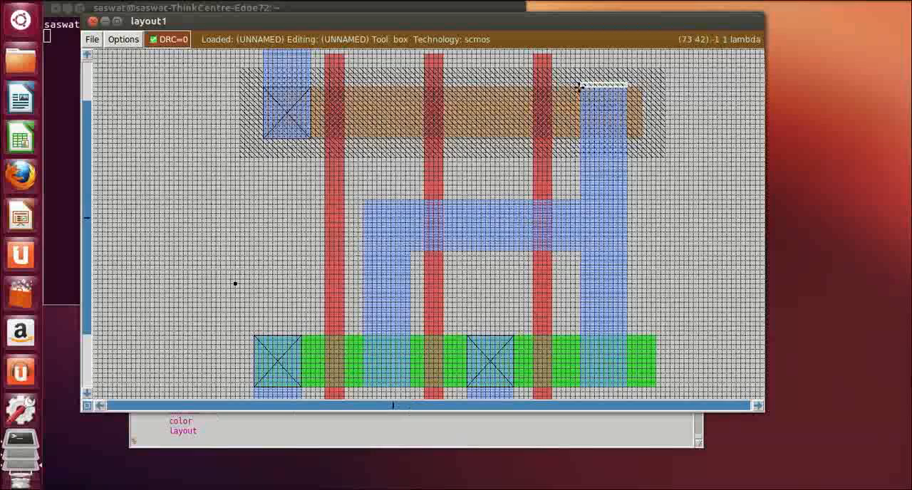
{"action": "right_click", "coordinate": [626, 137]}
{"action": "left_click", "coordinate": [149, 444]}
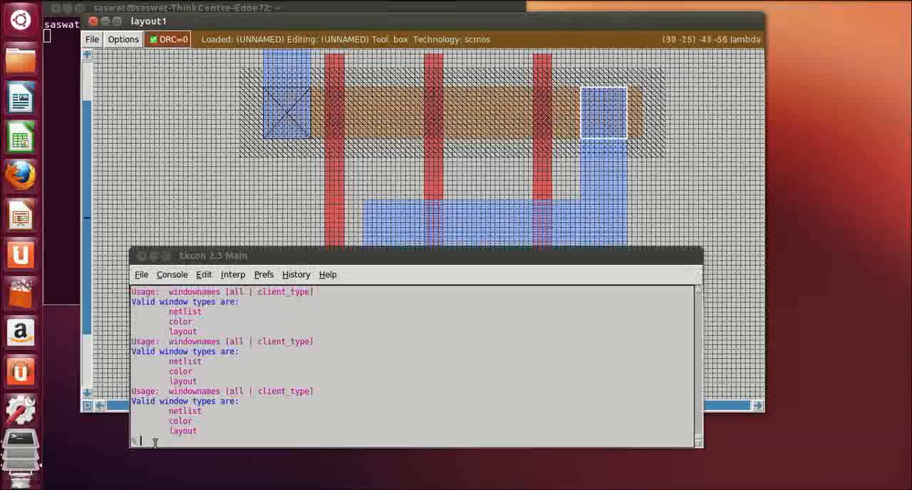
{"action": "type", "text": "pai"}
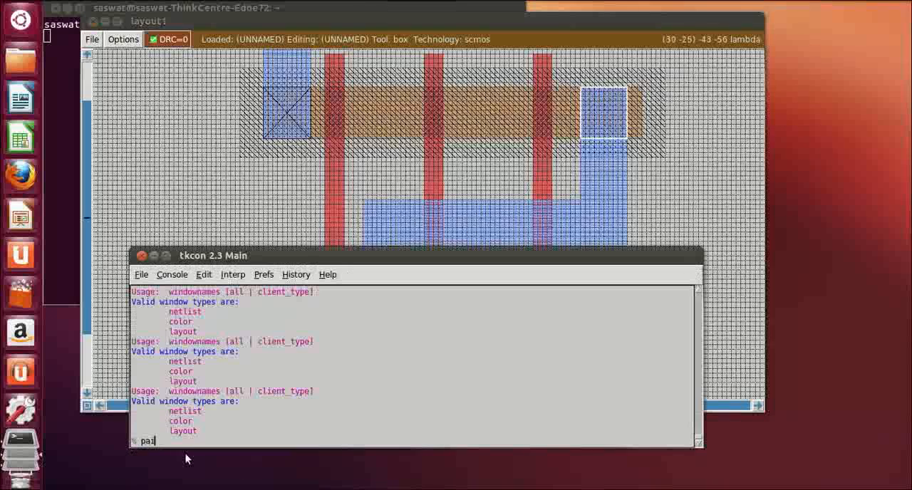
{"action": "type", "text": "nt pdc"}
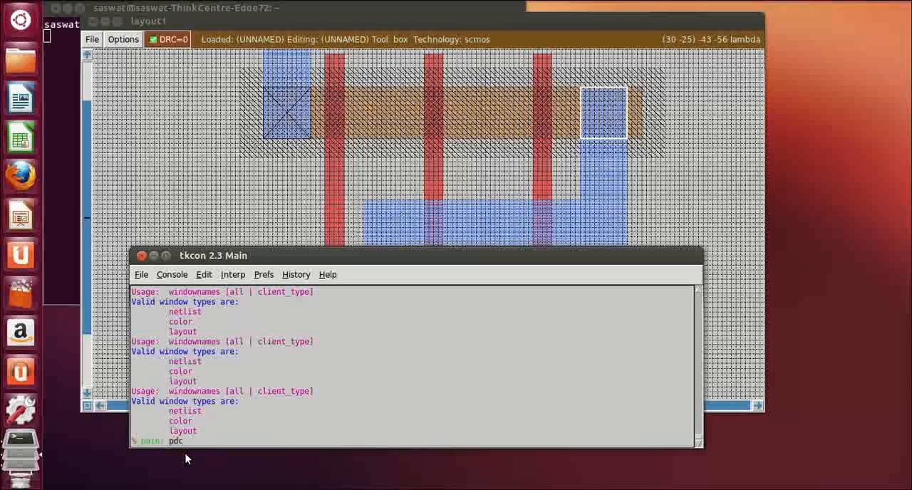
{"action": "key", "text": "Return"}
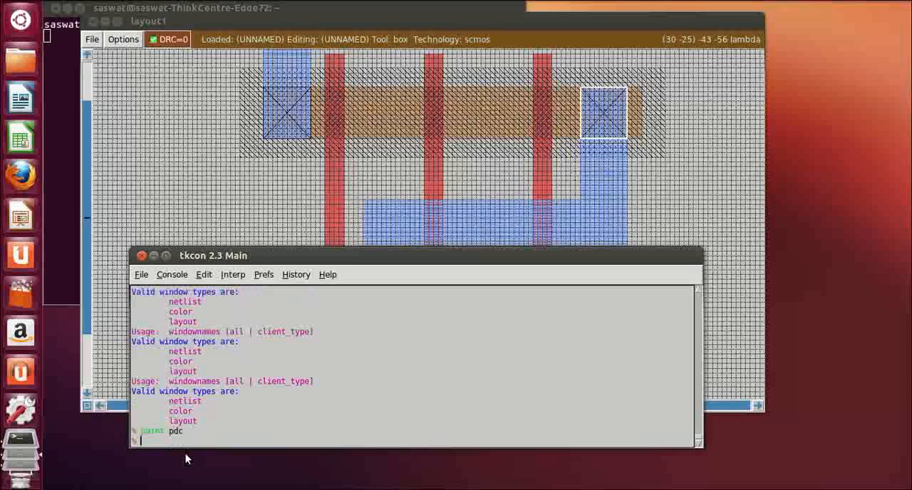
Box the area of about 10 by 11 lambda where the short m1 strip overlaps the n-diffusion, and paint it with ndc
{"action": "left_click", "coordinate": [698, 233]}
{"action": "left_click_drag", "start_coordinate": [87, 190], "coordinate": [87, 274]}
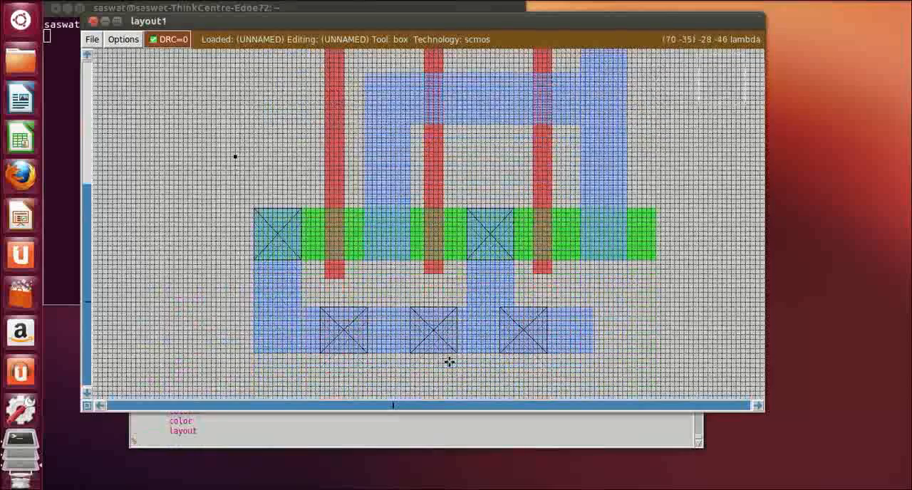
{"action": "left_click", "coordinate": [364, 212]}
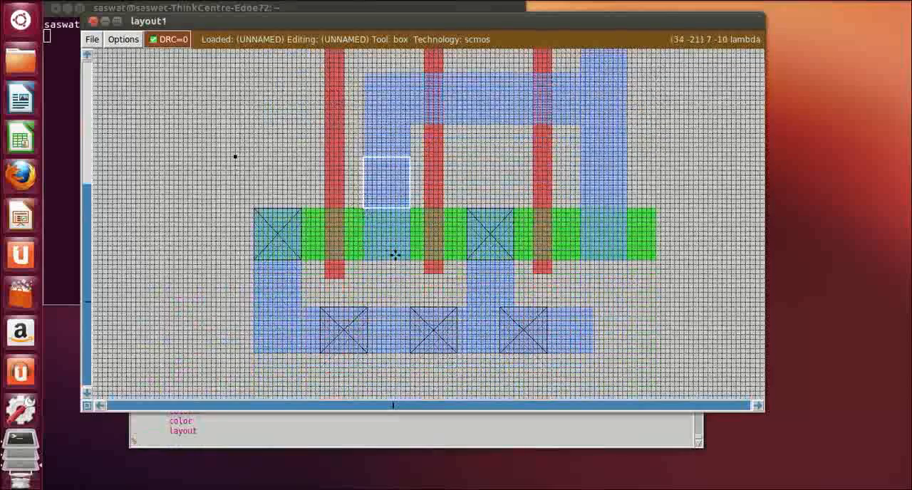
{"action": "right_click", "coordinate": [408, 258]}
{"action": "right_click_drag", "start_coordinate": [411, 257], "coordinate": [412, 210]}
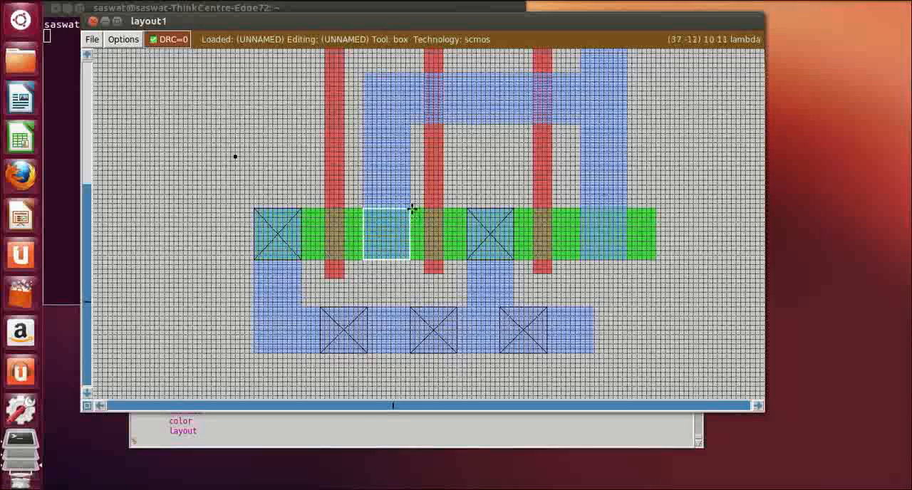
{"action": "left_click", "coordinate": [286, 444]}
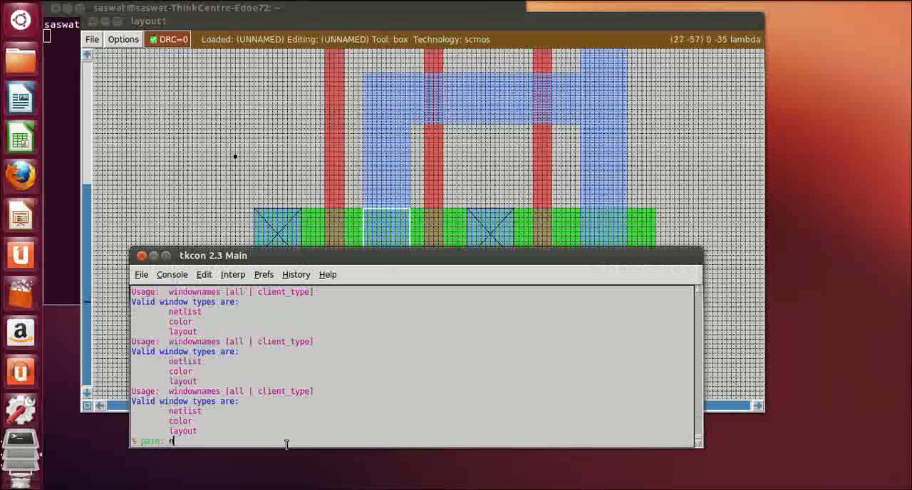
{"action": "type", "text": "paint ndc"}
{"action": "key", "text": "Return"}
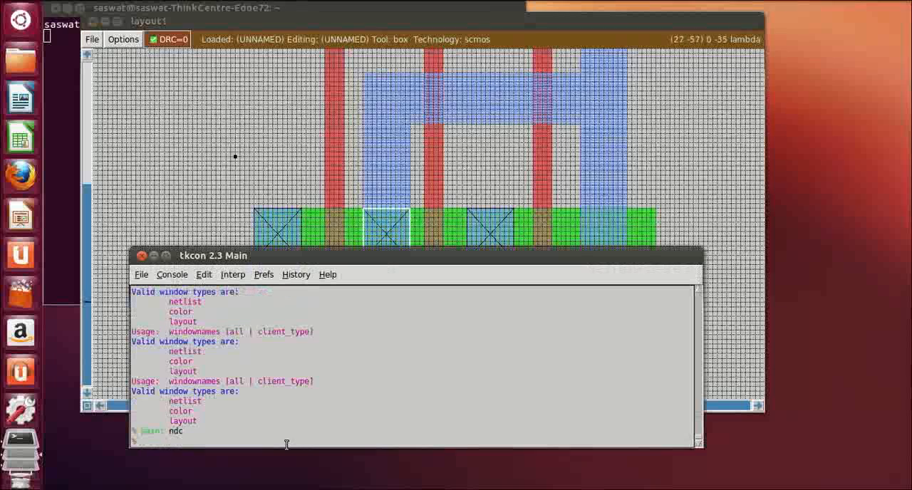
Box the area of about 10 by 11 lambda where the long m1 strip overlaps the n-diffusion, and paint it with ndc
{"action": "left_click", "coordinate": [695, 214]}
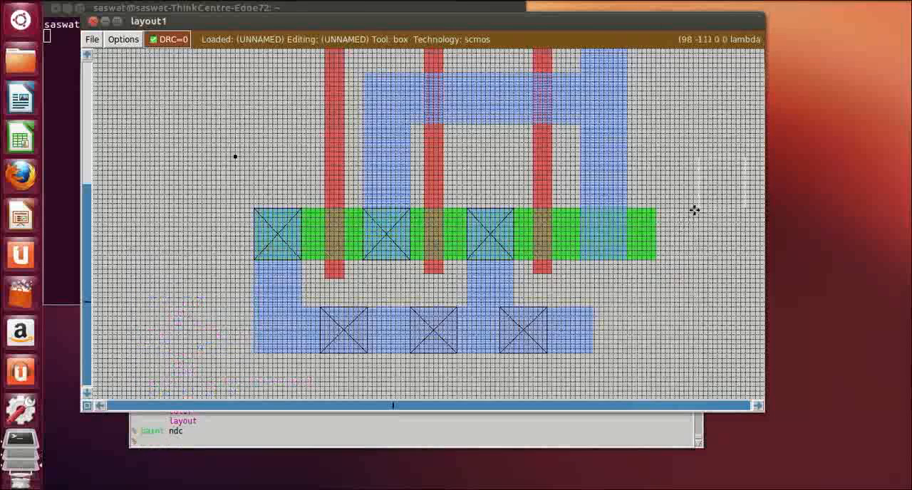
{"action": "left_click", "coordinate": [580, 208]}
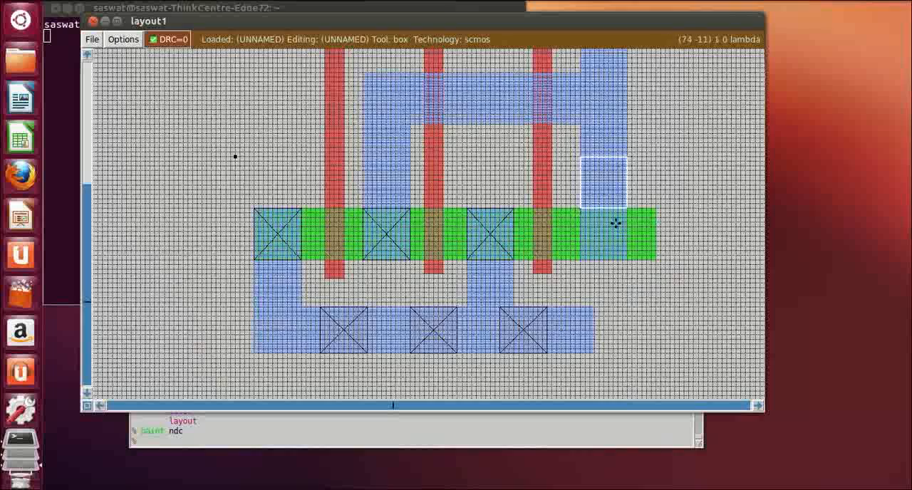
{"action": "right_click", "coordinate": [631, 258]}
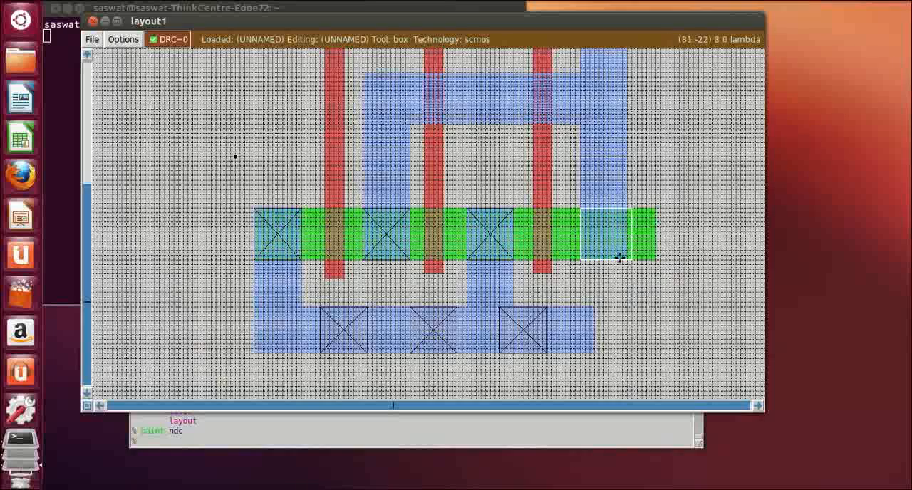
{"action": "right_click", "coordinate": [626, 254]}
{"action": "right_click", "coordinate": [625, 220]}
{"action": "right_click", "coordinate": [626, 210]}
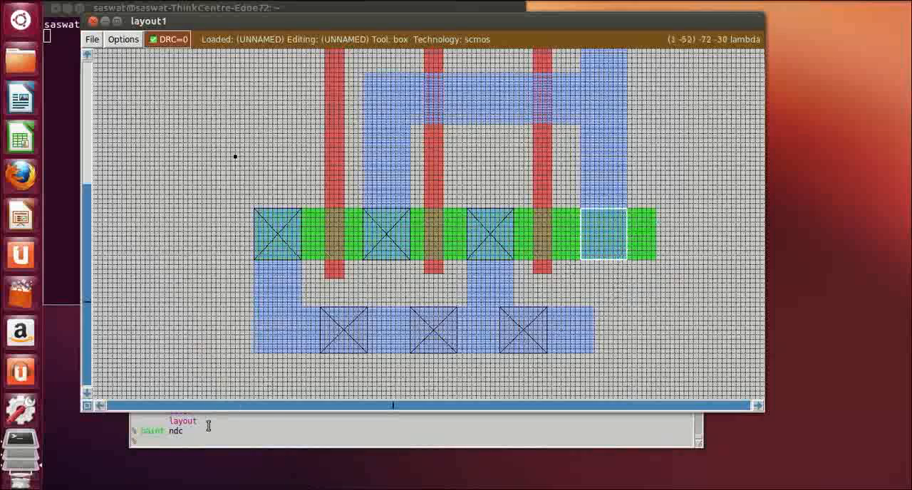
{"action": "left_click", "coordinate": [197, 445]}
{"action": "type", "text": "p"}
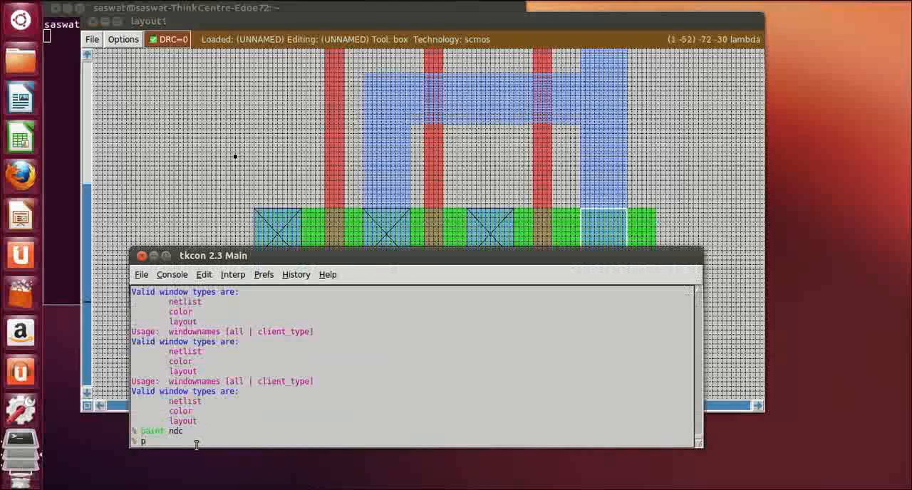
{"action": "type", "text": "aint ndc"}
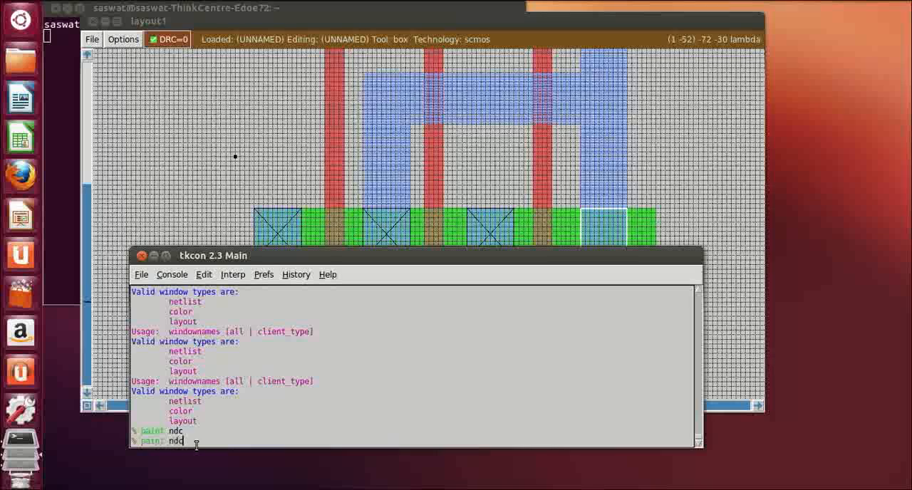
{"action": "key", "text": "Return"}
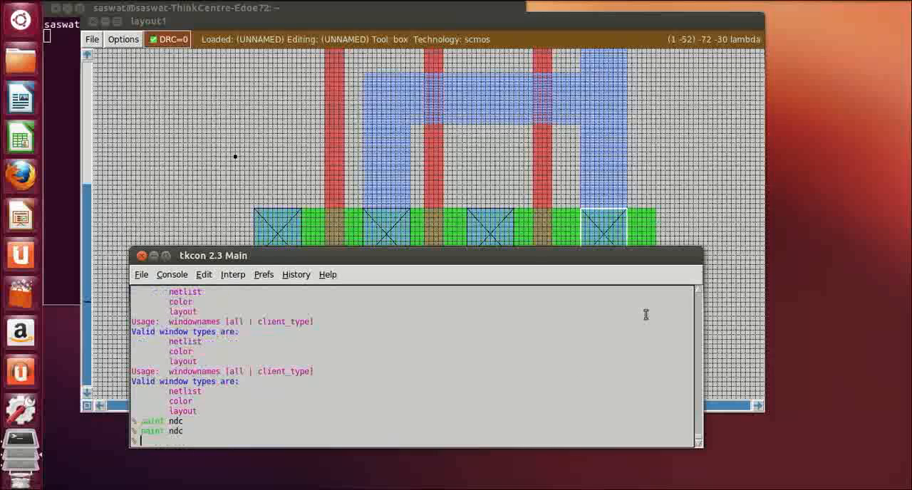
Review the whole layout from the upper m1 rail to the lower one, checking the poly gates, diffusion contacts and m1 output wiring
{"action": "left_click", "coordinate": [688, 208]}
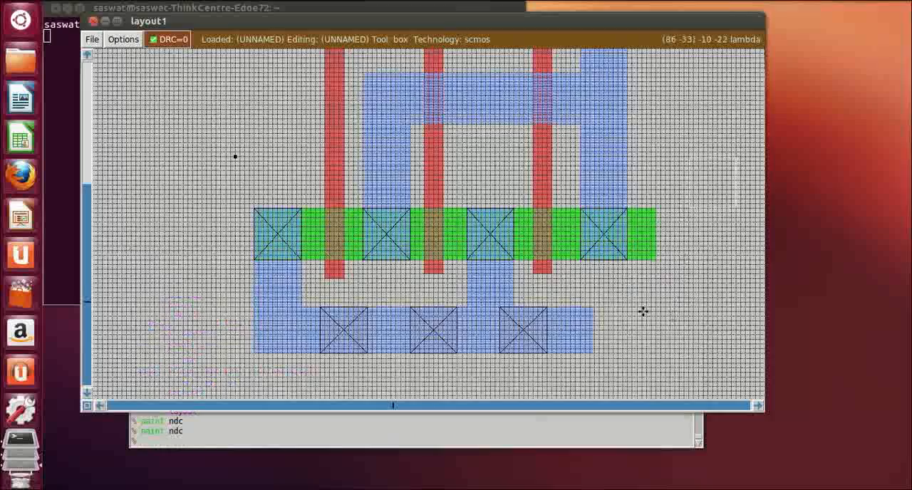
{"action": "scroll", "coordinate": [642, 311], "scroll_direction": "up", "scroll_amount": 5}
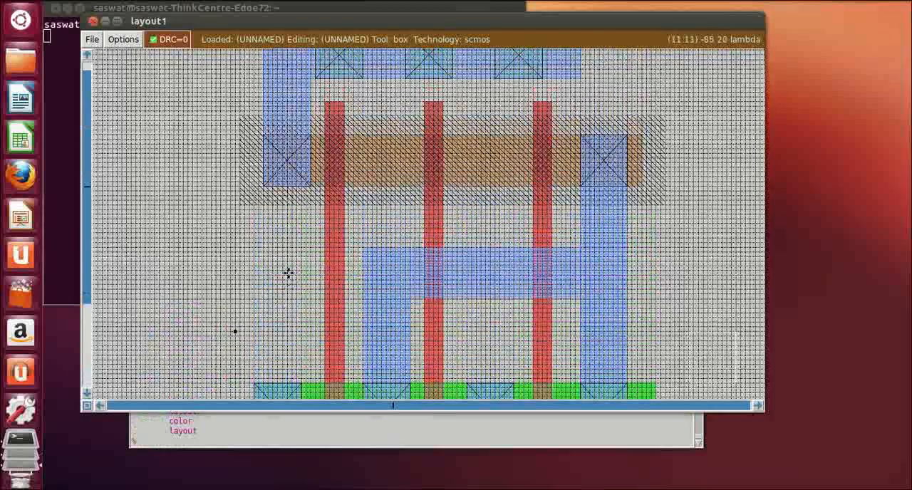
{"action": "left_click", "coordinate": [328, 257]}
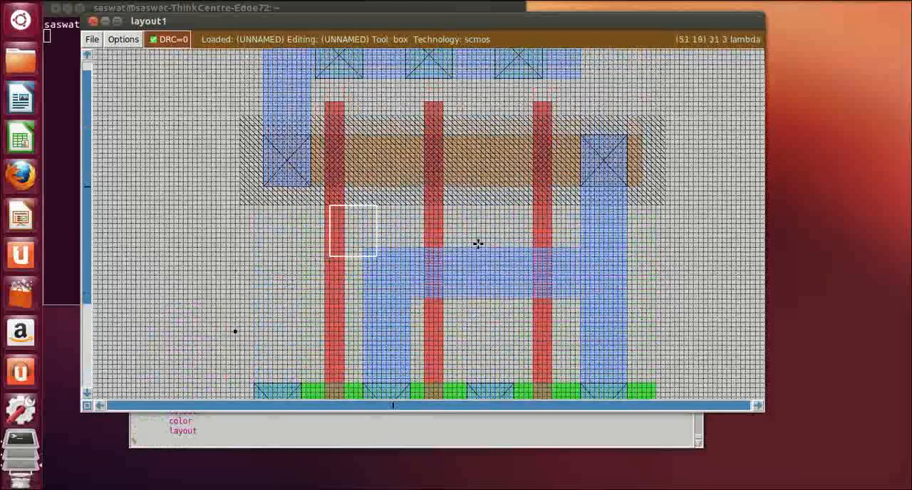
{"action": "left_click", "coordinate": [444, 243]}
{"action": "left_click", "coordinate": [543, 236]}
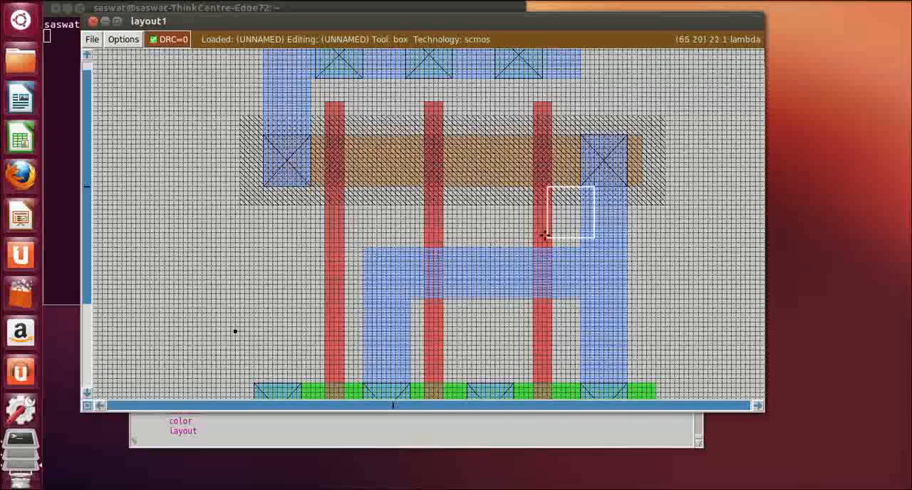
{"action": "left_click", "coordinate": [611, 201]}
{"action": "scroll", "coordinate": [593, 290], "scroll_direction": "down", "scroll_amount": 2}
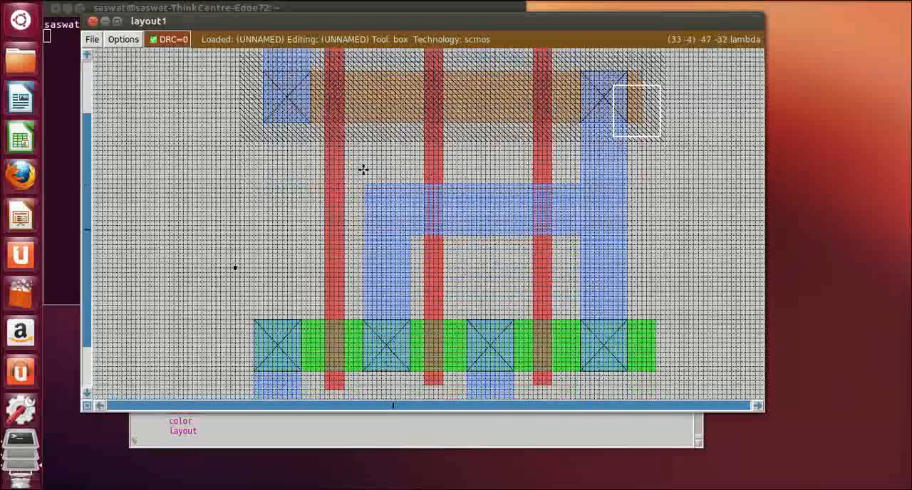
{"action": "scroll", "coordinate": [349, 146], "scroll_direction": "up", "scroll_amount": 4}
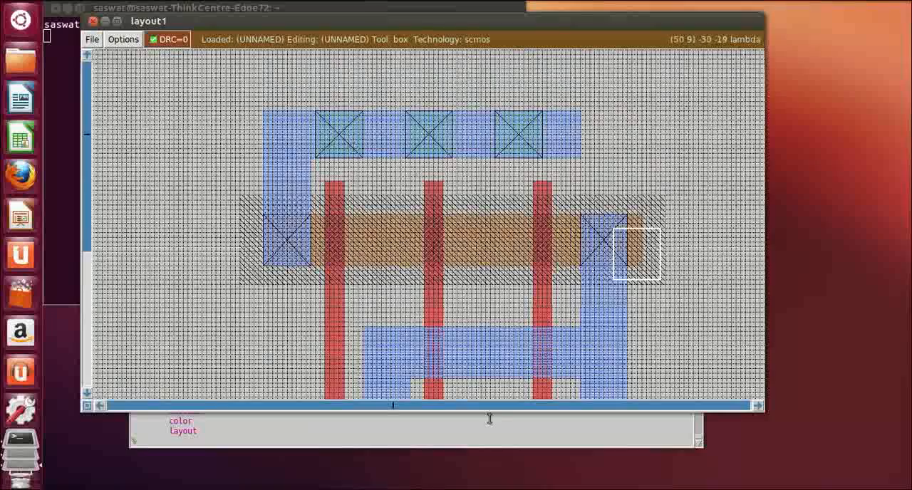
{"action": "scroll", "coordinate": [478, 394], "scroll_direction": "down", "scroll_amount": 5}
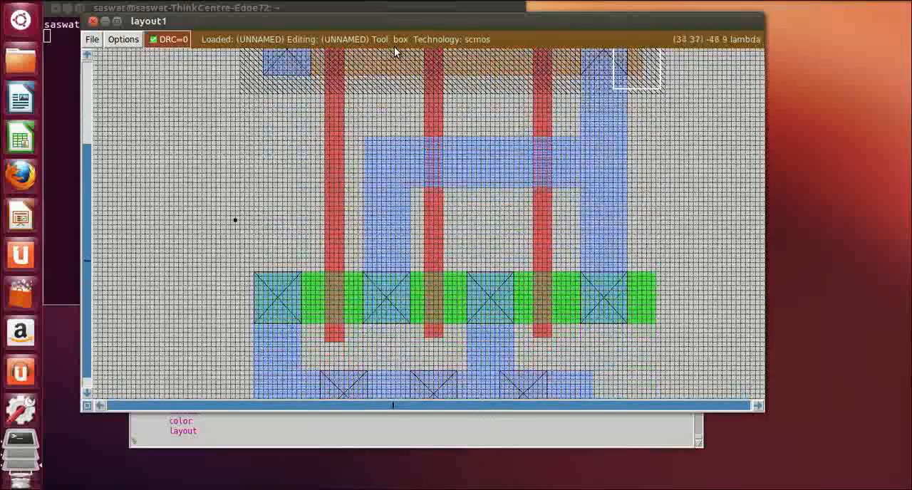
{"action": "scroll", "coordinate": [363, 357], "scroll_direction": "down", "scroll_amount": 3}
{"action": "scroll", "coordinate": [364, 364], "scroll_direction": "down", "scroll_amount": 1}
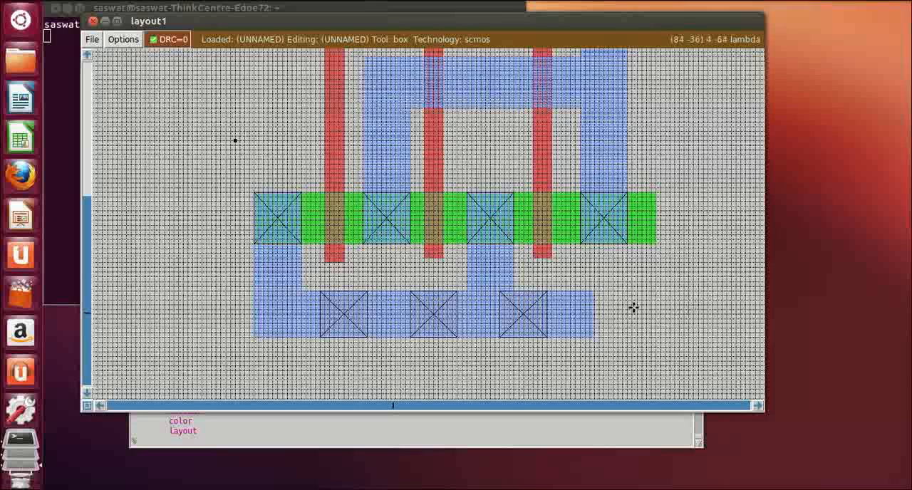
{"action": "scroll", "coordinate": [633, 307], "scroll_direction": "up", "scroll_amount": 5}
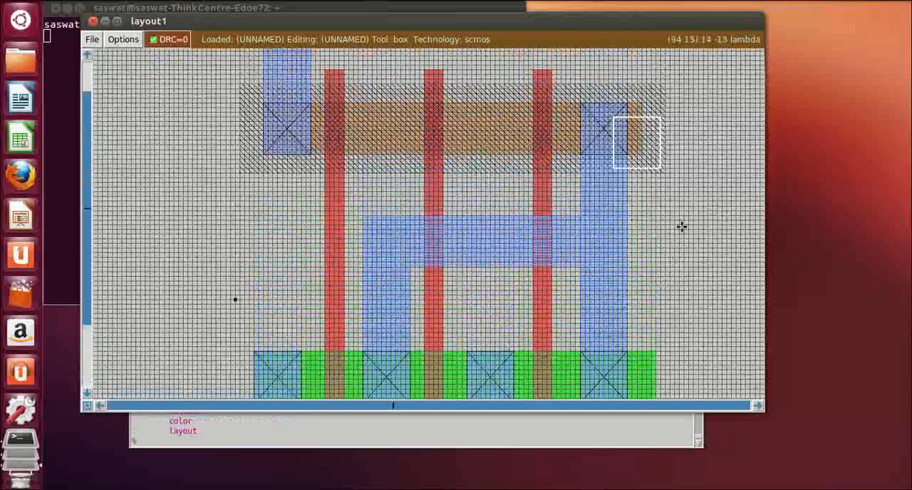
{"action": "scroll", "coordinate": [671, 234], "scroll_direction": "up", "scroll_amount": 2}
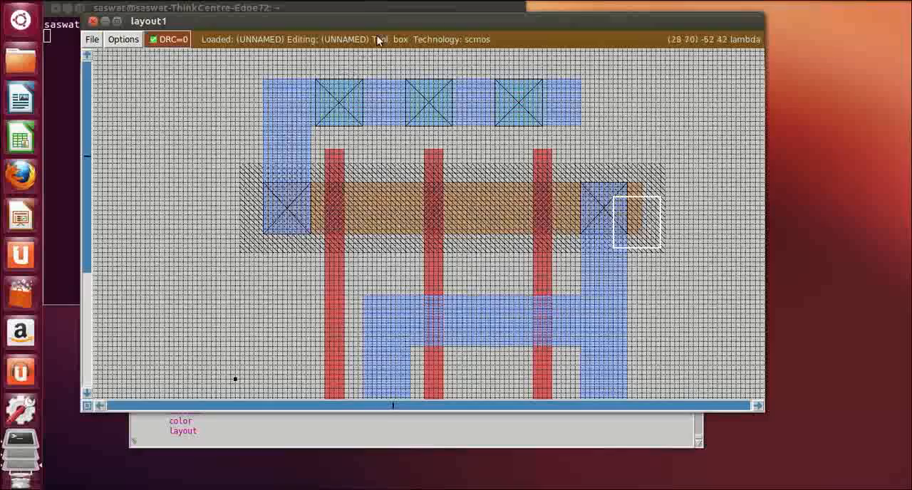
{"action": "scroll", "coordinate": [476, 383], "scroll_direction": "down", "scroll_amount": 6}
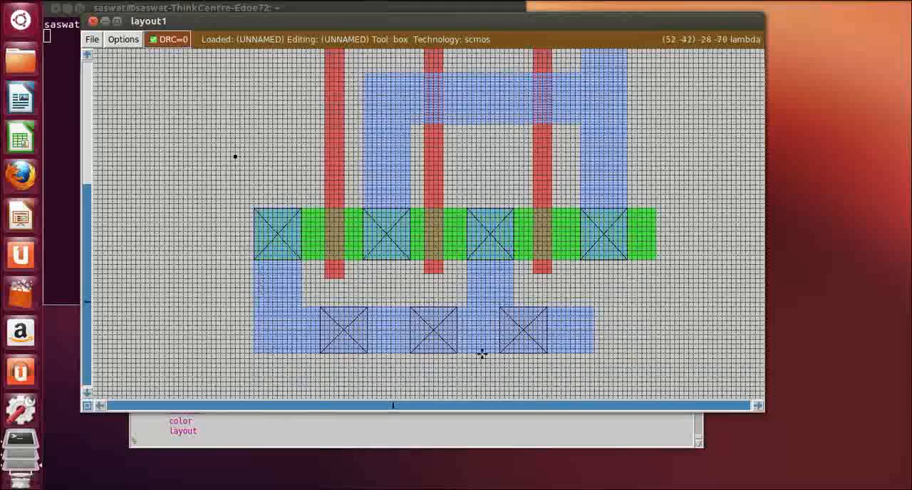
{"action": "scroll", "coordinate": [482, 354], "scroll_direction": "up", "scroll_amount": 2}
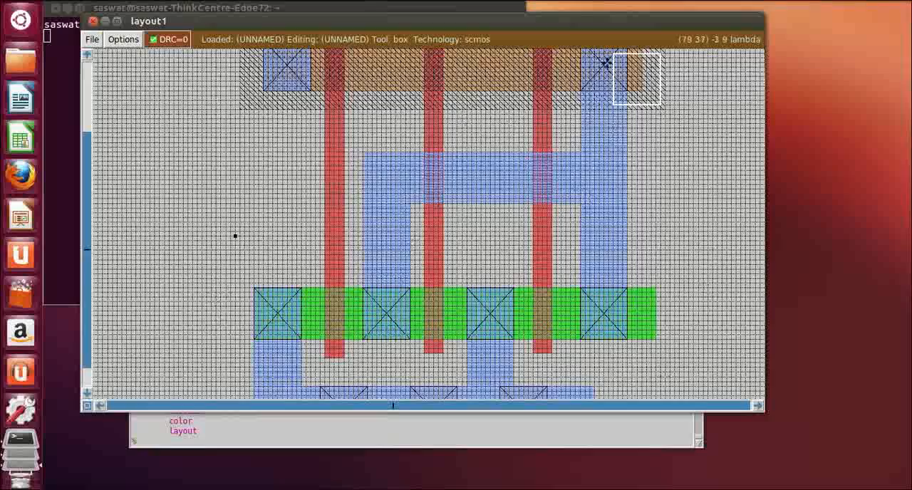
{"action": "left_click", "coordinate": [606, 63]}
{"action": "scroll", "coordinate": [602, 95], "scroll_direction": "up", "scroll_amount": 3}
{"action": "scroll", "coordinate": [602, 96], "scroll_direction": "down", "scroll_amount": 3}
{"action": "scroll", "coordinate": [596, 206], "scroll_direction": "down", "scroll_amount": 1}
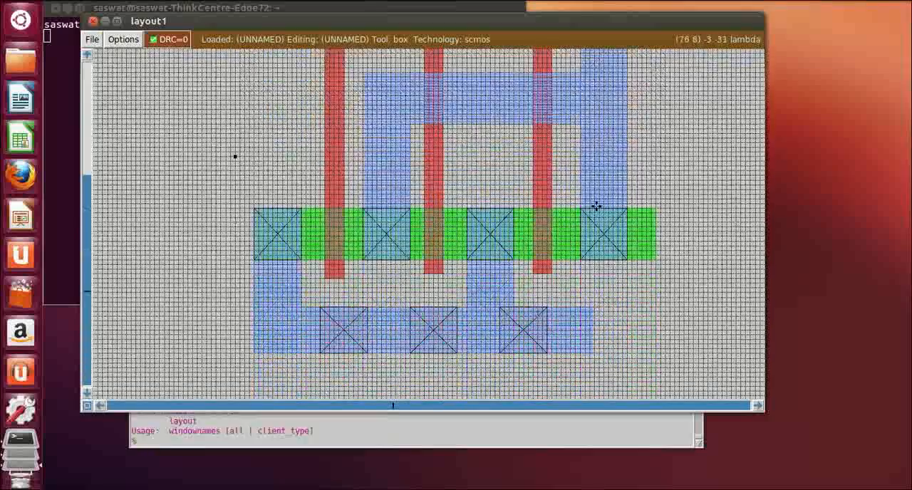
{"action": "scroll", "coordinate": [288, 390], "scroll_direction": "down", "scroll_amount": 1}
{"action": "scroll", "coordinate": [315, 205], "scroll_direction": "up", "scroll_amount": 1}
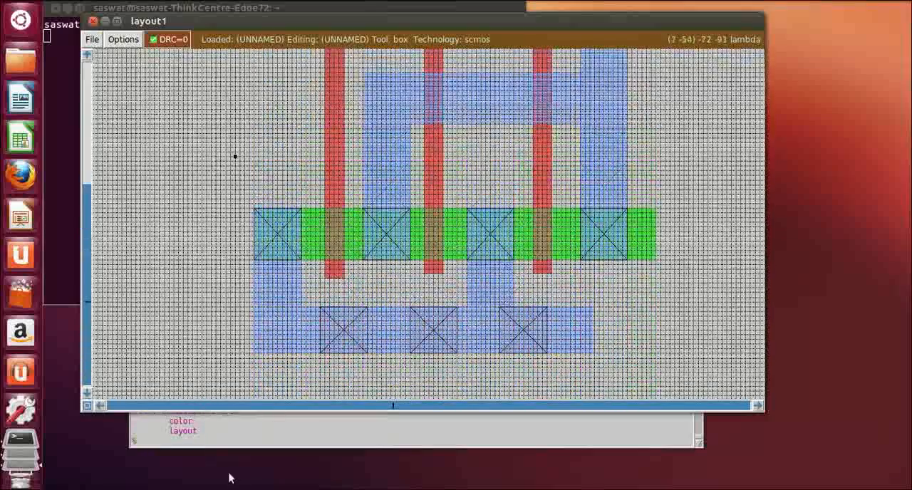
{"action": "left_click", "coordinate": [179, 441]}
{"action": "scroll", "coordinate": [712, 168], "scroll_direction": "up", "scroll_amount": 1}
{"action": "scroll", "coordinate": [712, 168], "scroll_direction": "up", "scroll_amount": 1}
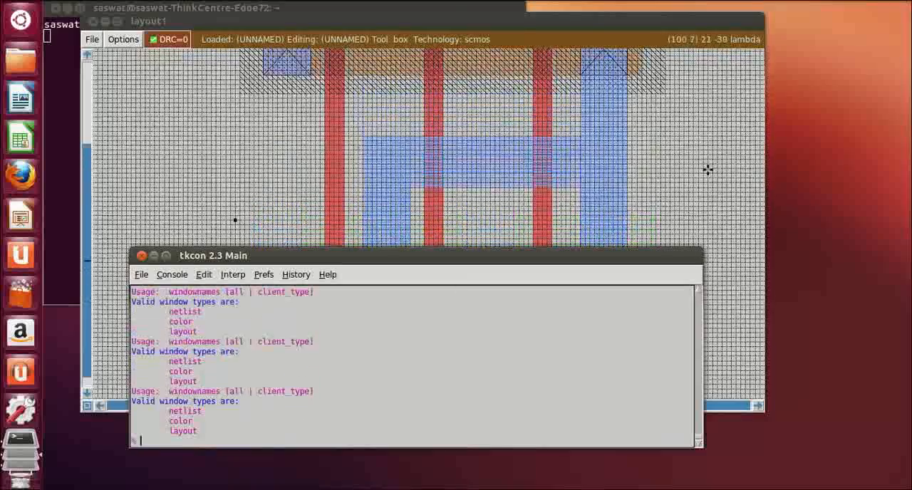
Shrink the box to a point on the upper m1 rail where it turns down to the p-diffusion, and label it vdd!
{"action": "left_click", "coordinate": [700, 176]}
{"action": "scroll", "coordinate": [701, 177], "scroll_direction": "up", "scroll_amount": 1}
{"action": "scroll", "coordinate": [700, 177], "scroll_direction": "up", "scroll_amount": 2}
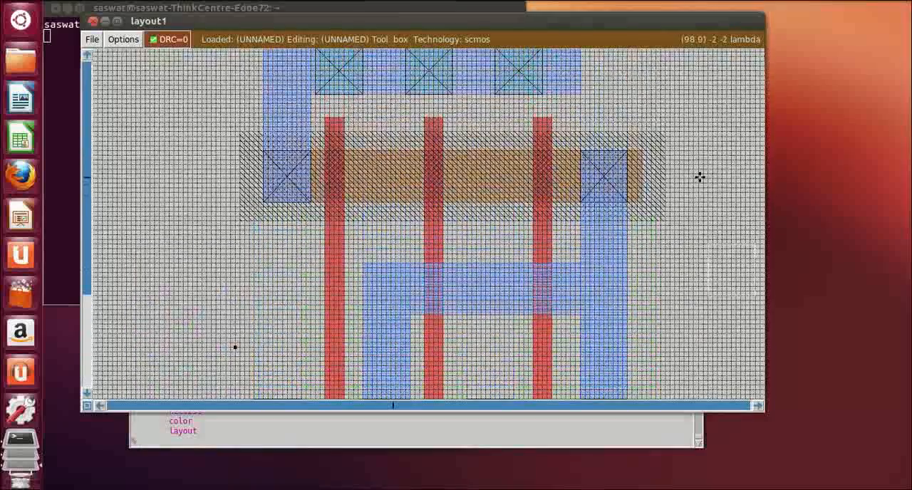
{"action": "left_click", "coordinate": [272, 86]}
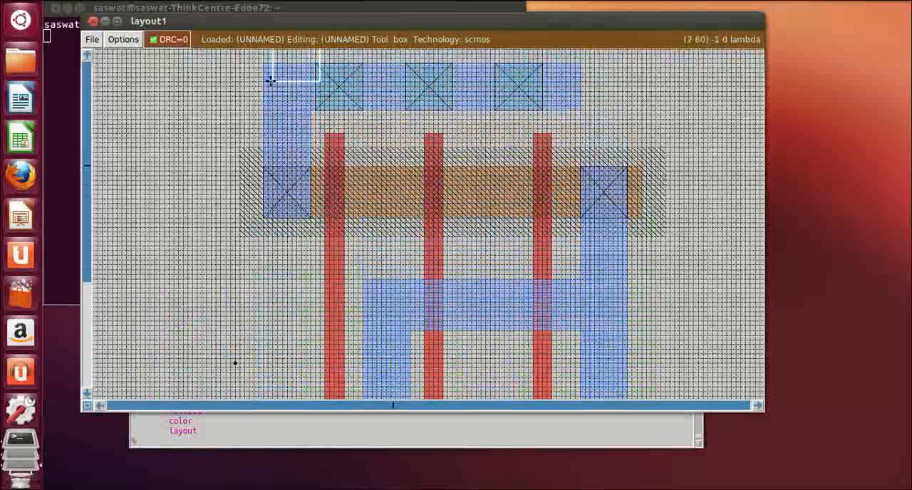
{"action": "right_click", "coordinate": [301, 107]}
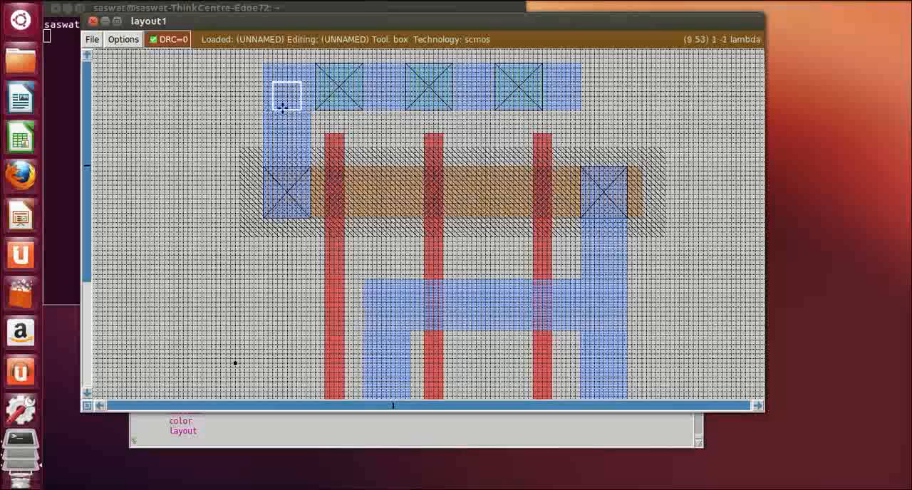
{"action": "right_click", "coordinate": [273, 111]}
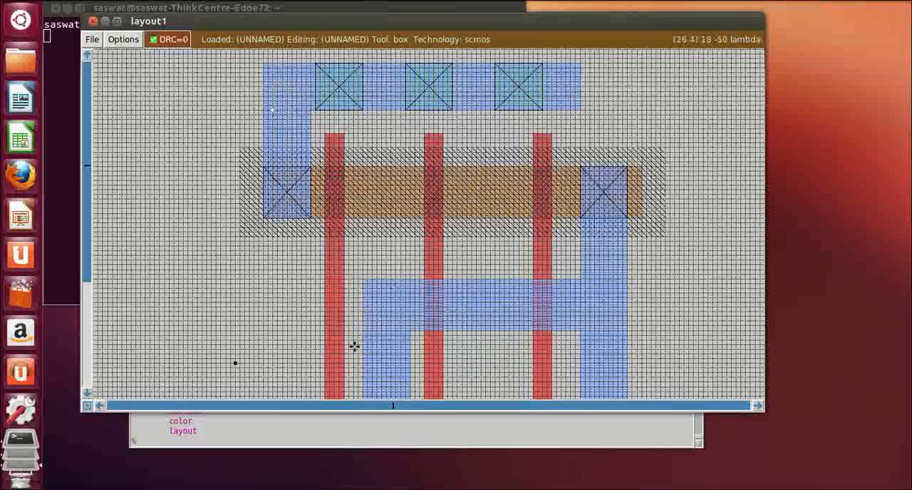
{"action": "left_click", "coordinate": [151, 446]}
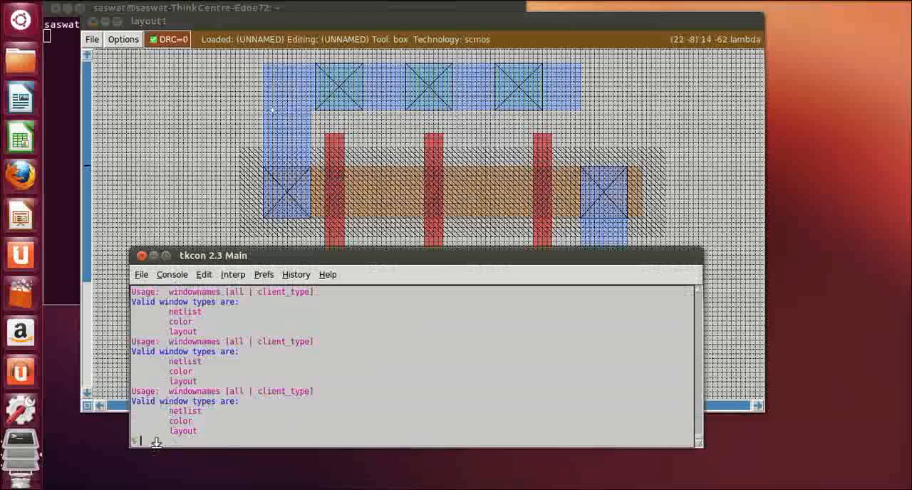
{"action": "type", "text": "label vdd"}
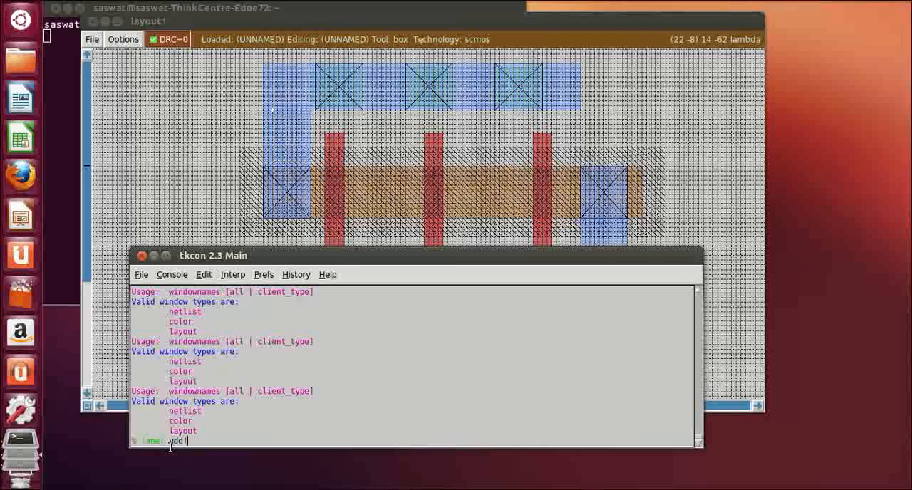
{"action": "key", "text": "Return"}
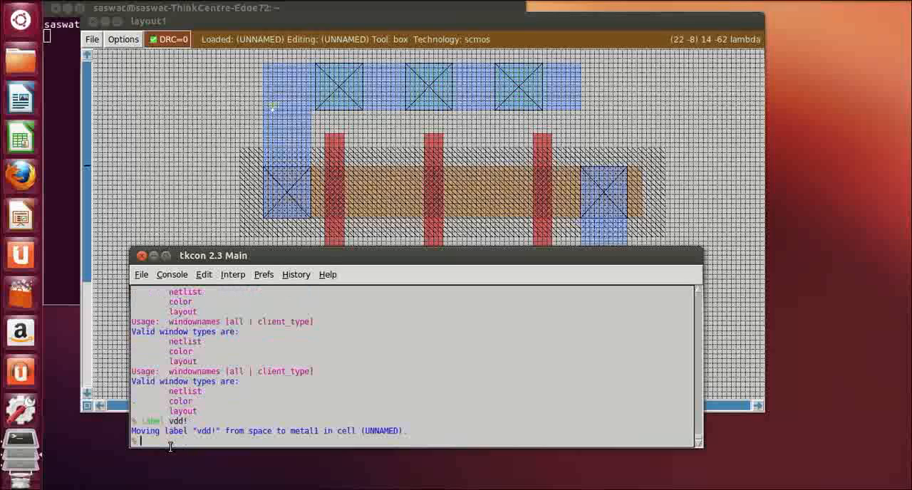
{"action": "left_click", "coordinate": [696, 87]}
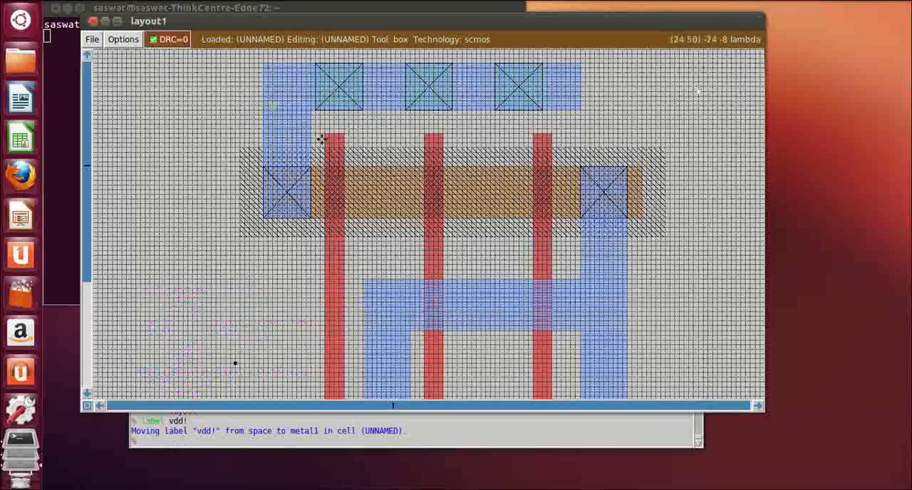
Examine the vdd! label on the upper m1 rail and the poly gates crossing the p-diffusion
{"action": "key", "text": "z"}
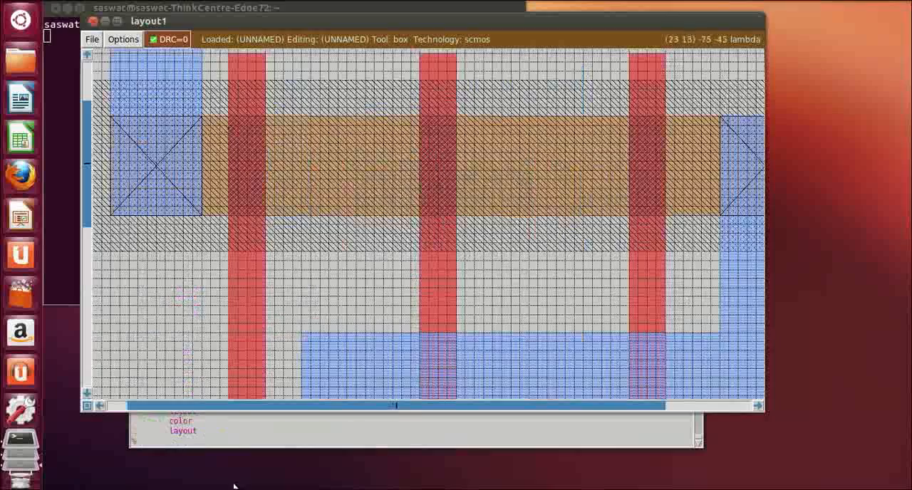
{"action": "left_click_drag", "start_coordinate": [293, 406], "coordinate": [166, 407]}
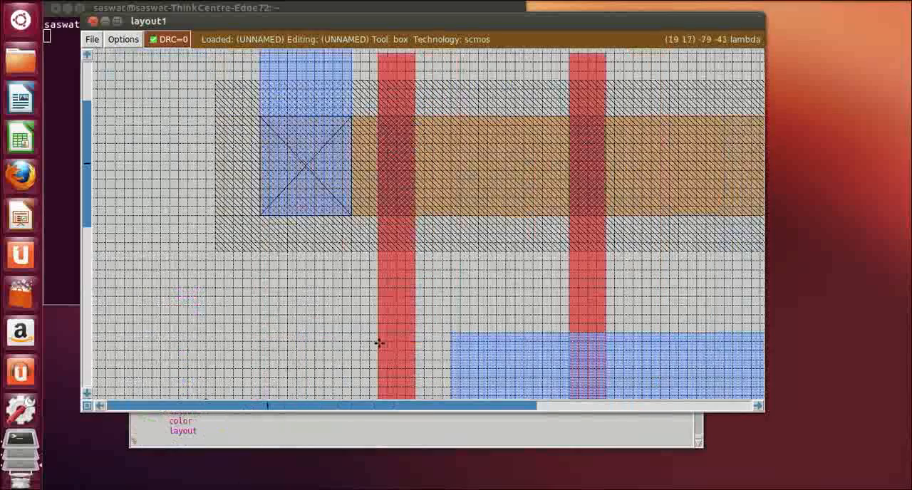
{"action": "scroll", "coordinate": [379, 343], "scroll_direction": "up", "scroll_amount": 8}
{"action": "key", "text": "z"}
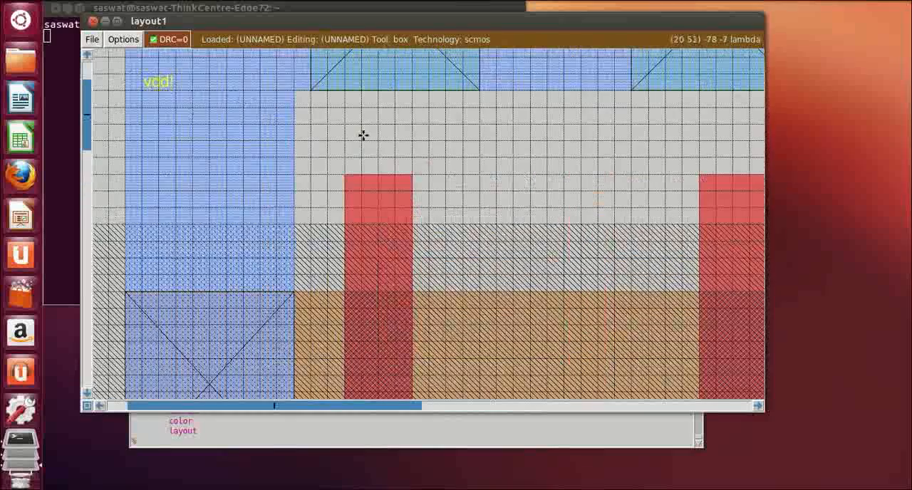
{"action": "key", "text": "shift+z"}
{"action": "key", "text": "shift+z"}
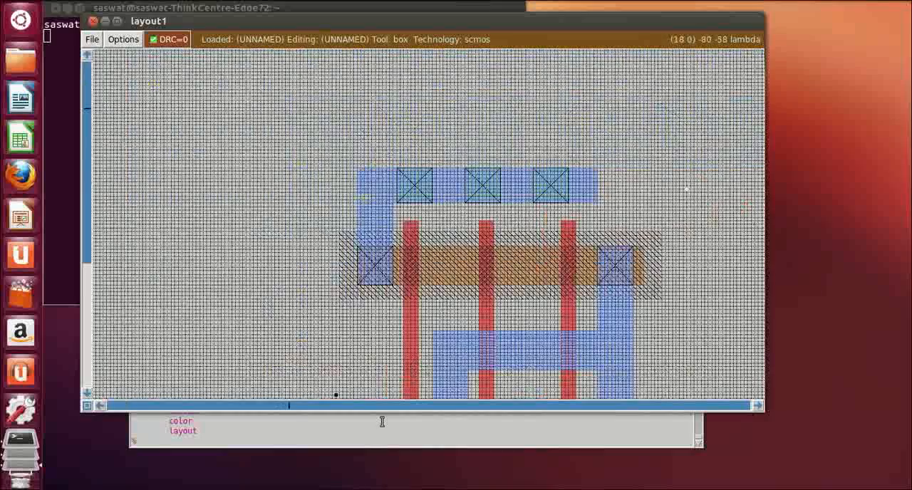
{"action": "left_click", "coordinate": [529, 405]}
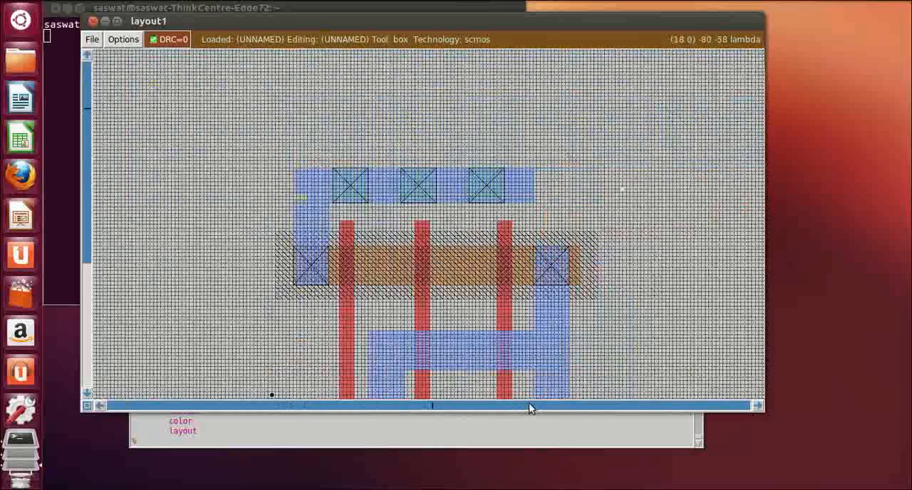
{"action": "key", "text": "z"}
{"action": "key", "text": "z"}
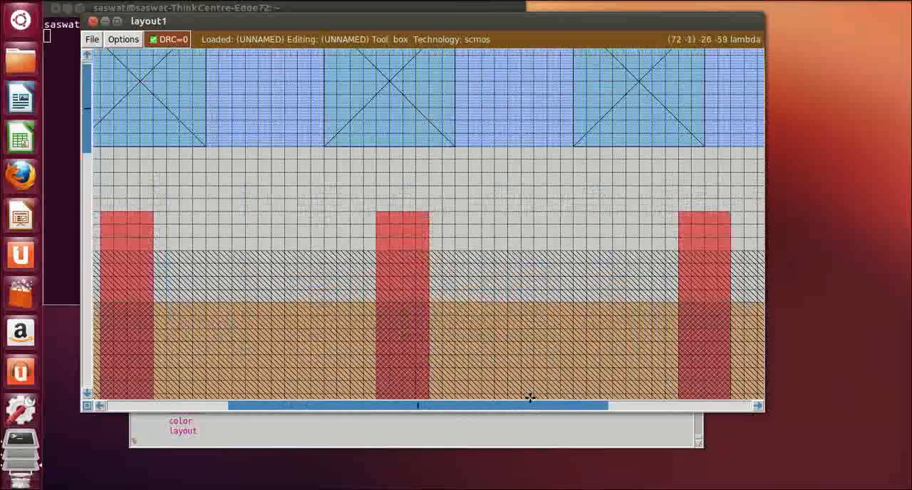
{"action": "scroll", "coordinate": [534, 302], "scroll_direction": "down", "scroll_amount": 1}
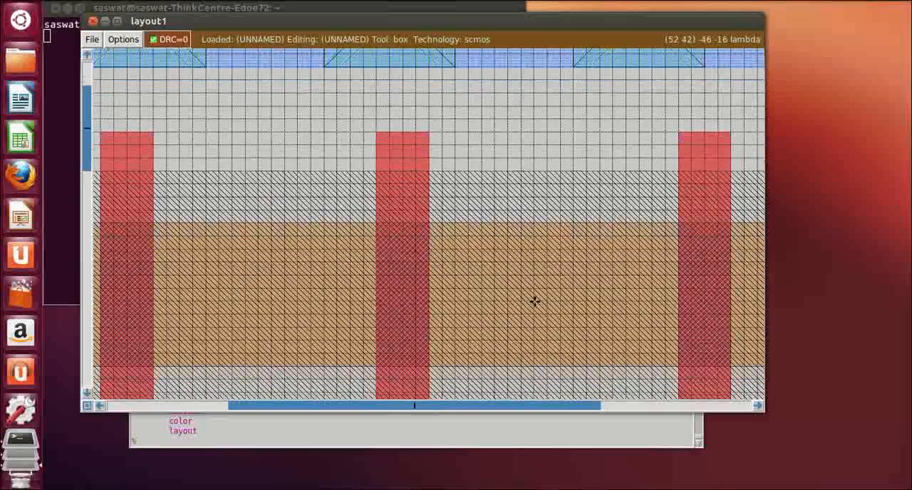
{"action": "key", "text": "shift+z"}
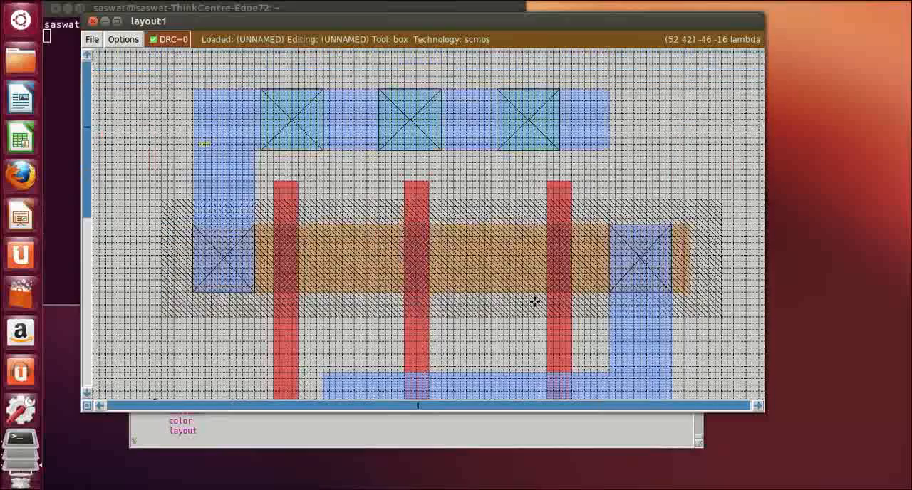
{"action": "key", "text": "shift+z"}
{"action": "scroll", "coordinate": [535, 302], "scroll_direction": "down", "scroll_amount": 6}
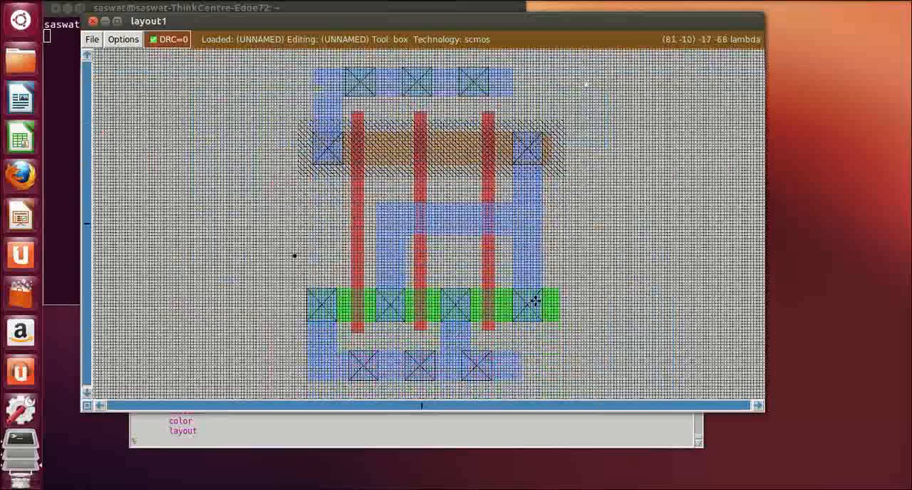
Shrink the box to a point on the lower m1 rail, at the corner below the leftmost n-diffusion contact
{"action": "key", "text": "z"}
{"action": "scroll", "coordinate": [535, 302], "scroll_direction": "down", "scroll_amount": 6}
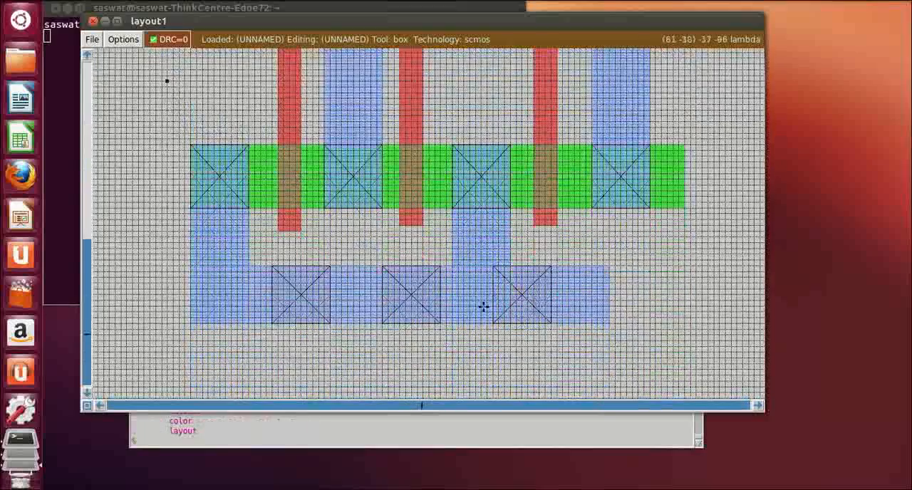
{"action": "left_click", "coordinate": [208, 300]}
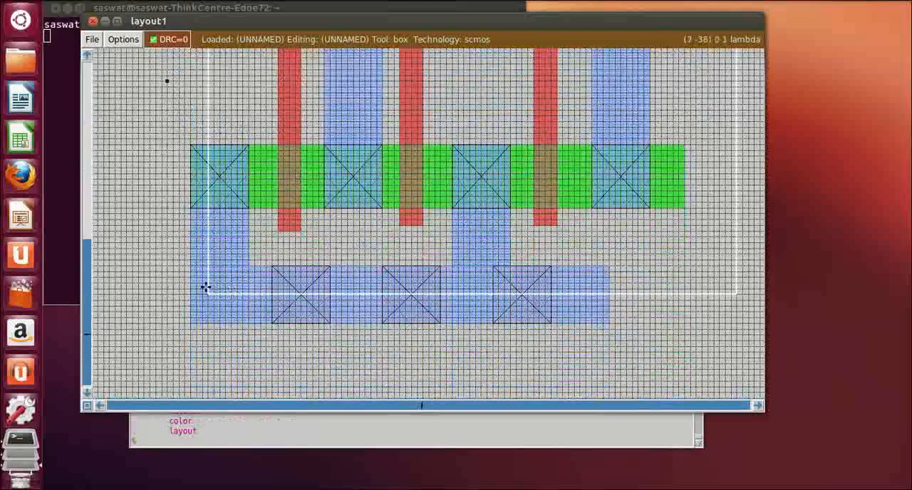
{"action": "left_click", "coordinate": [205, 288]}
{"action": "right_click", "coordinate": [220, 317]}
{"action": "left_click", "coordinate": [222, 283]}
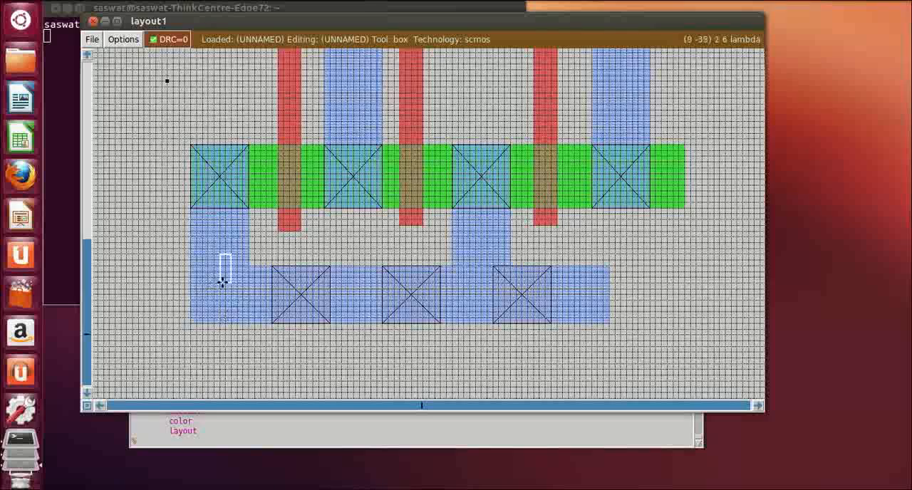
{"action": "right_click", "coordinate": [238, 311]}
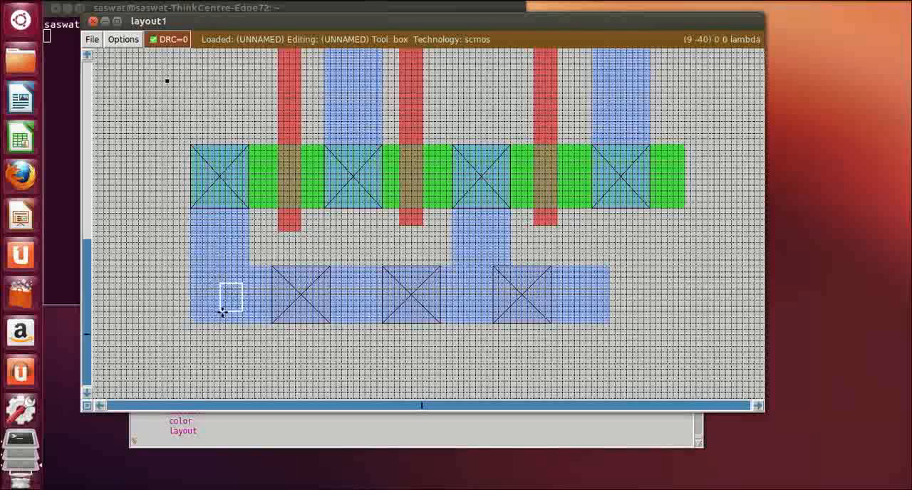
{"action": "right_click", "coordinate": [221, 311]}
Label the boxed point on the lower m1 rail gnd!
{"action": "left_click", "coordinate": [236, 441]}
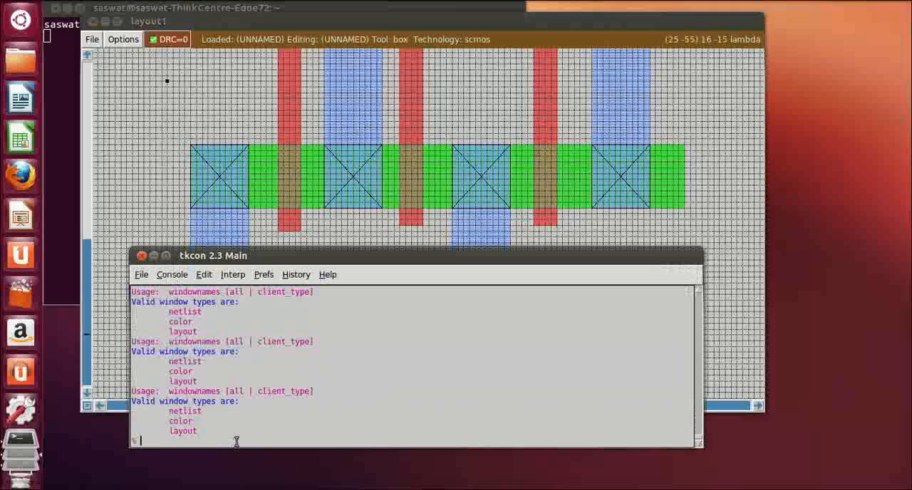
{"action": "type", "text": "label gnd!"}
{"action": "key", "text": "Return"}
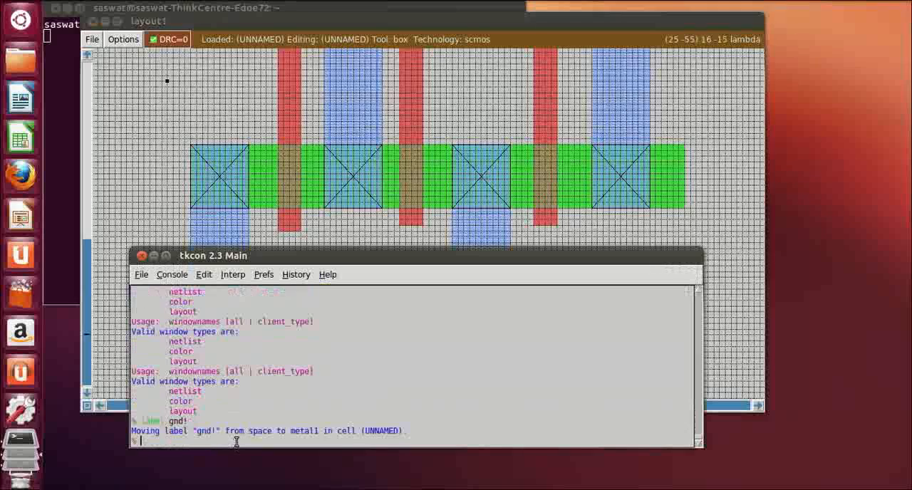
Shrink the box to a point on the leftmost poly gate between the two diffusions, and label it a
{"action": "left_click", "coordinate": [734, 230]}
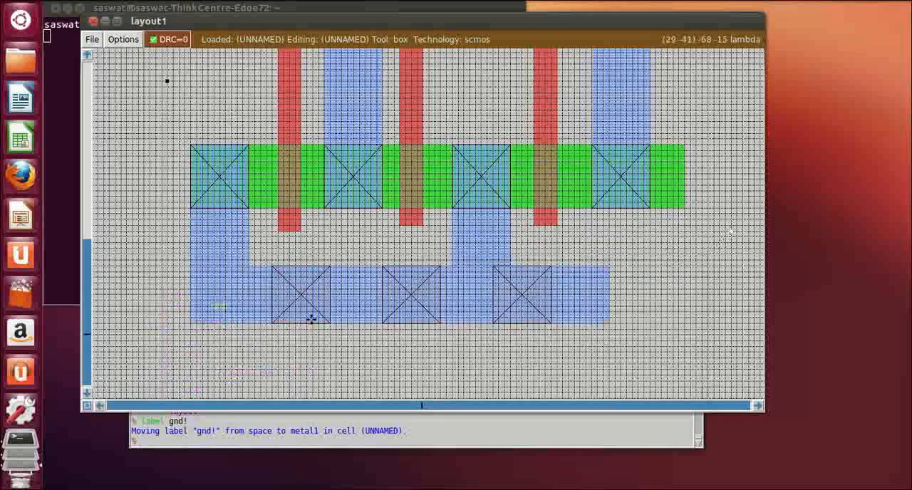
{"action": "scroll", "coordinate": [221, 312], "scroll_direction": "up", "scroll_amount": 2}
{"action": "scroll", "coordinate": [236, 310], "scroll_direction": "up", "scroll_amount": 2}
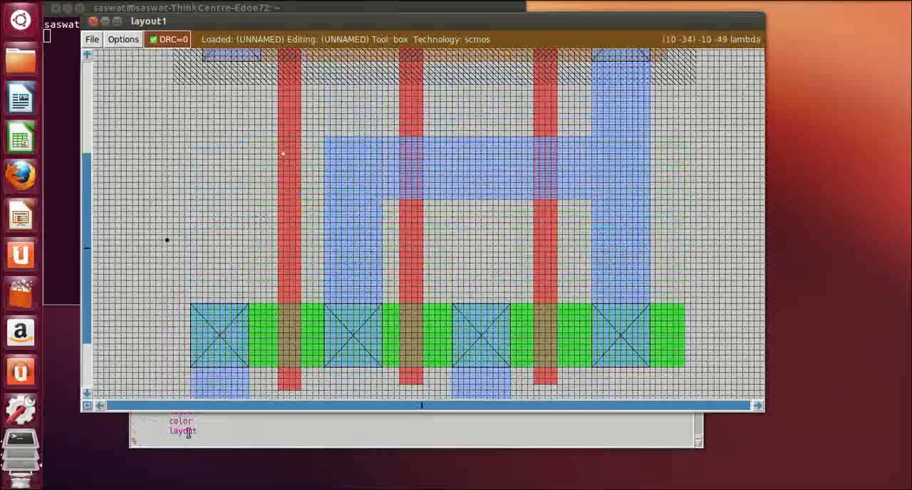
{"action": "right_click", "coordinate": [292, 172]}
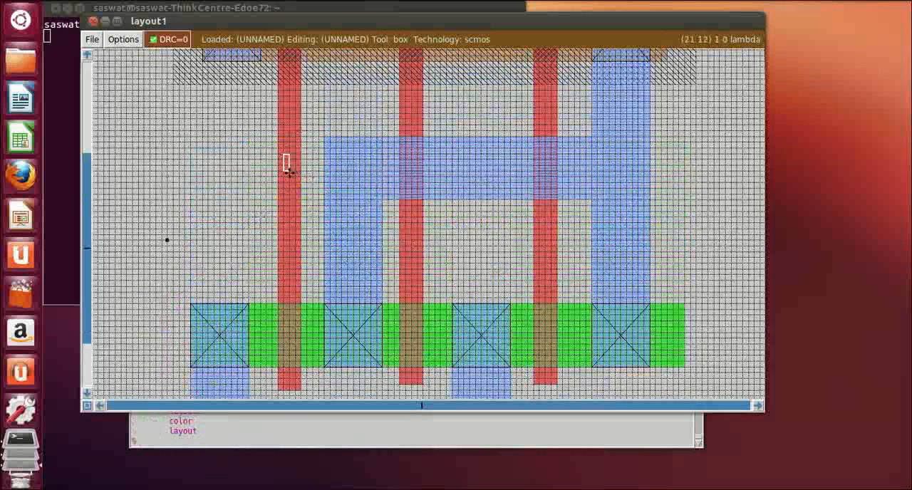
{"action": "right_click", "coordinate": [284, 171]}
{"action": "left_click", "coordinate": [198, 440]}
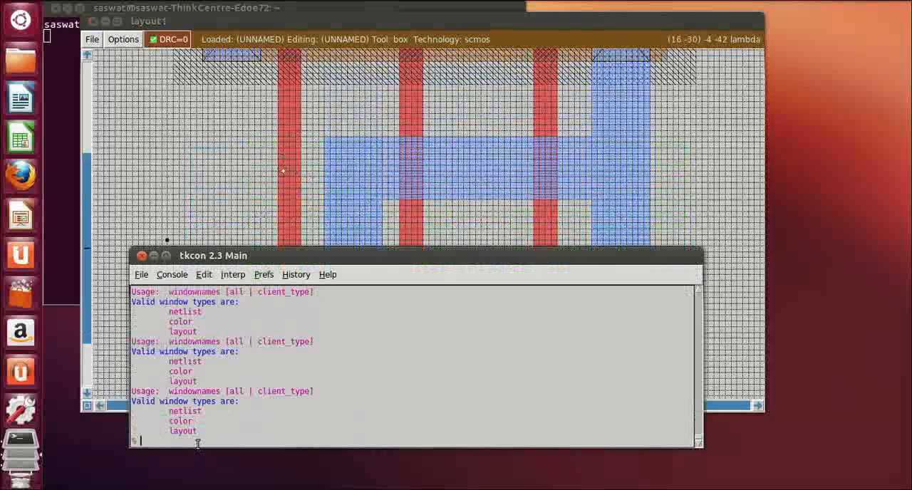
{"action": "type", "text": "labe"}
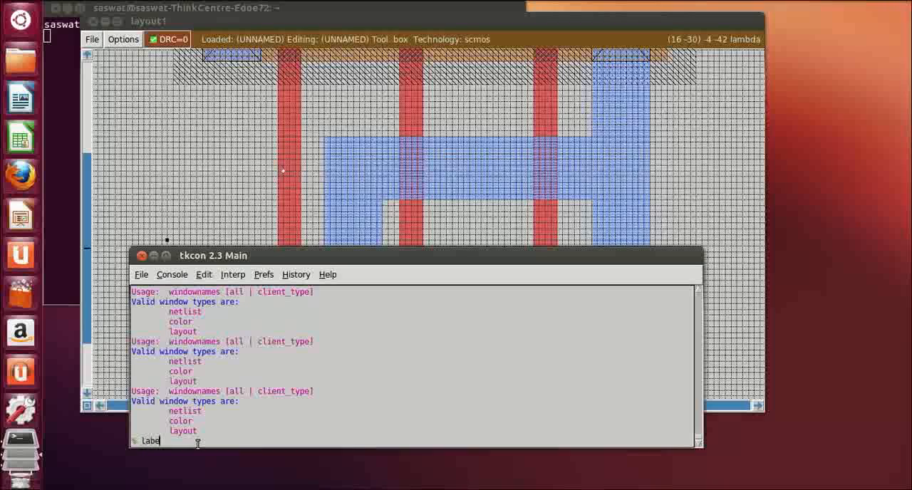
{"action": "type", "text": "l a"}
{"action": "key", "text": "Return"}
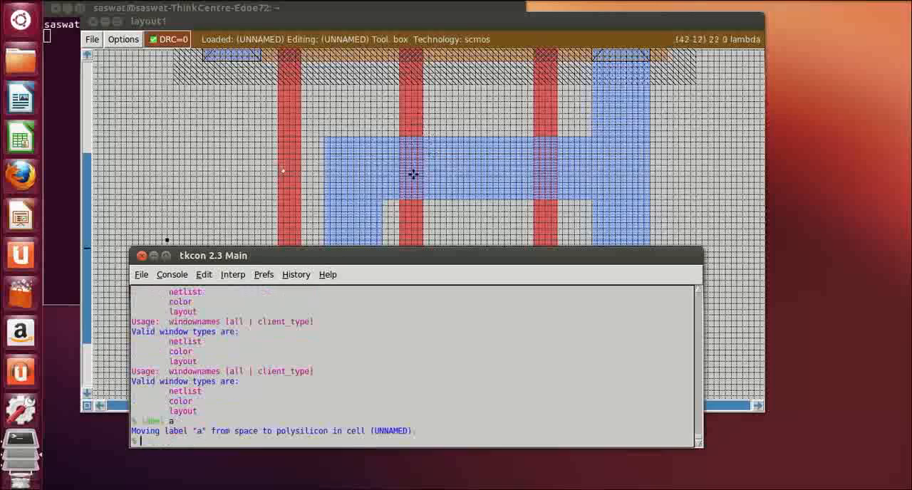
Place the point box on the middle poly gate just above the m1 output wiring, and label it b
{"action": "left_click", "coordinate": [403, 118]}
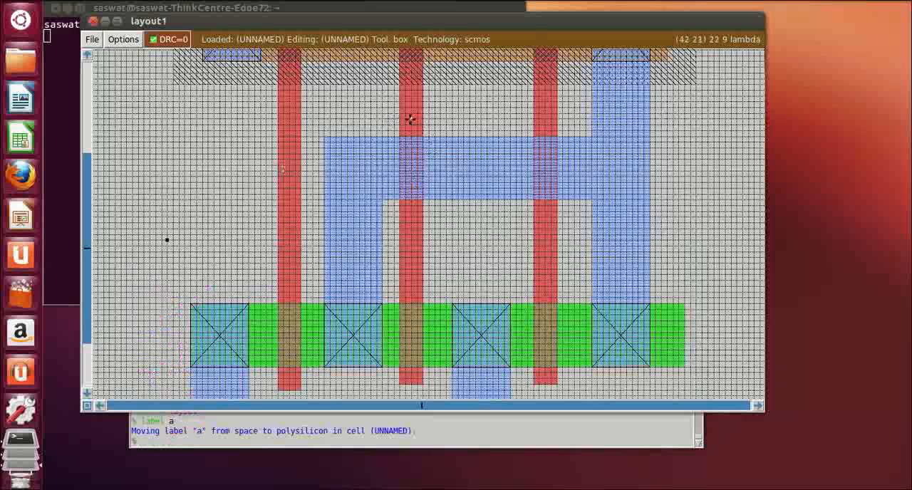
{"action": "left_click", "coordinate": [249, 443]}
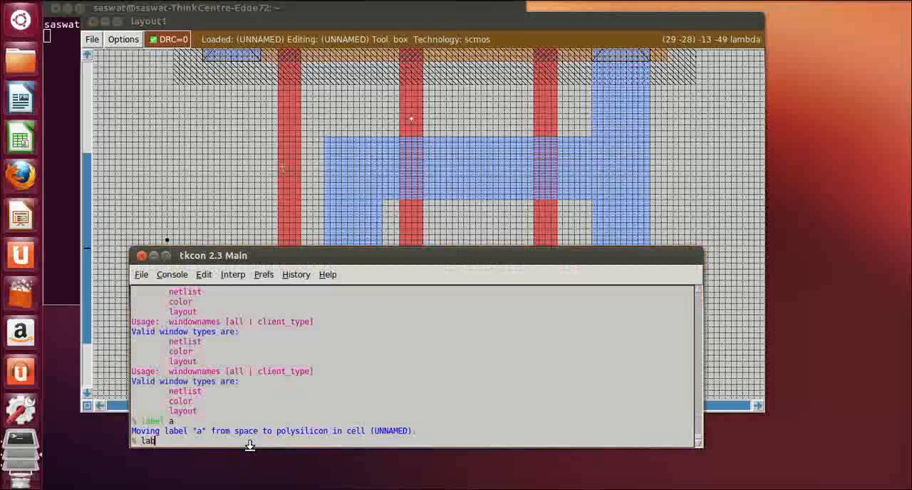
{"action": "key", "text": "Return"}
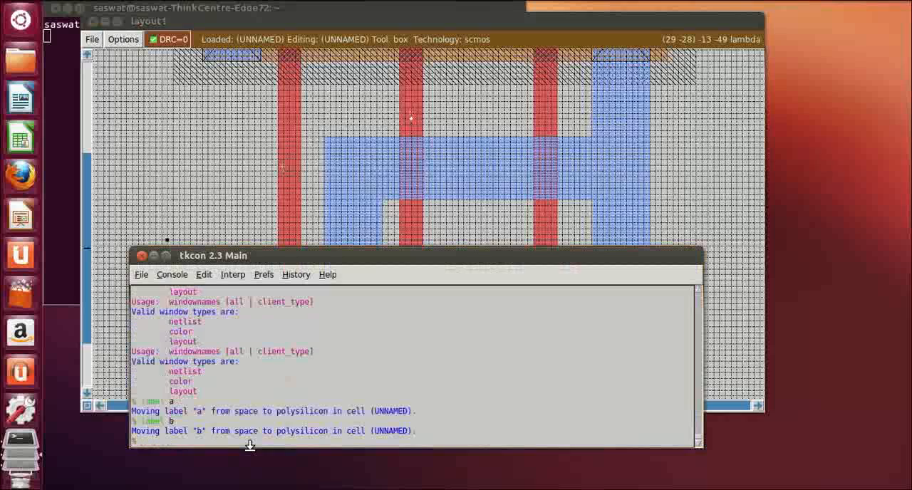
Place the point box on the rightmost poly gate just above the m1 output wiring, and label it c
{"action": "left_click", "coordinate": [545, 113]}
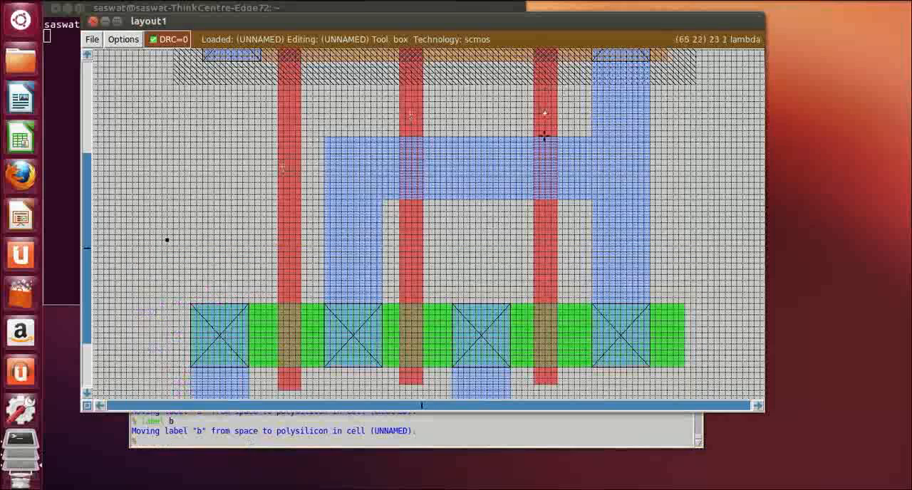
{"action": "left_click", "coordinate": [249, 442]}
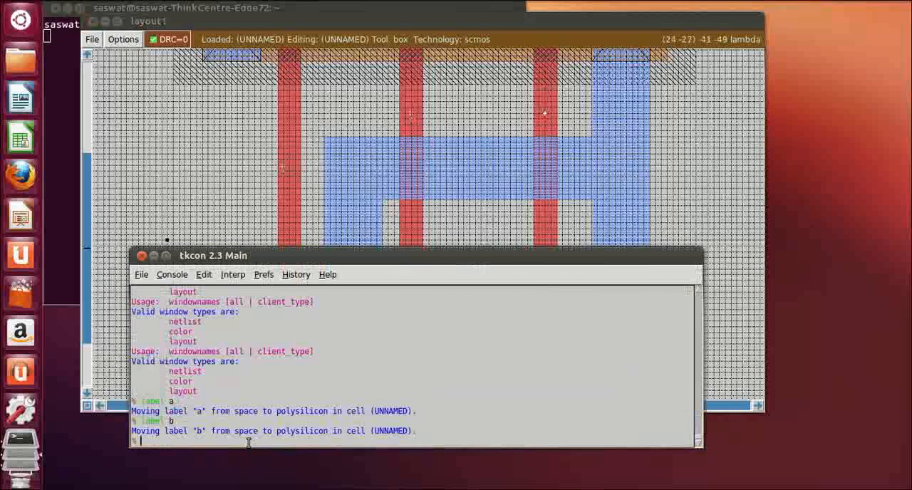
{"action": "type", "text": "label"}
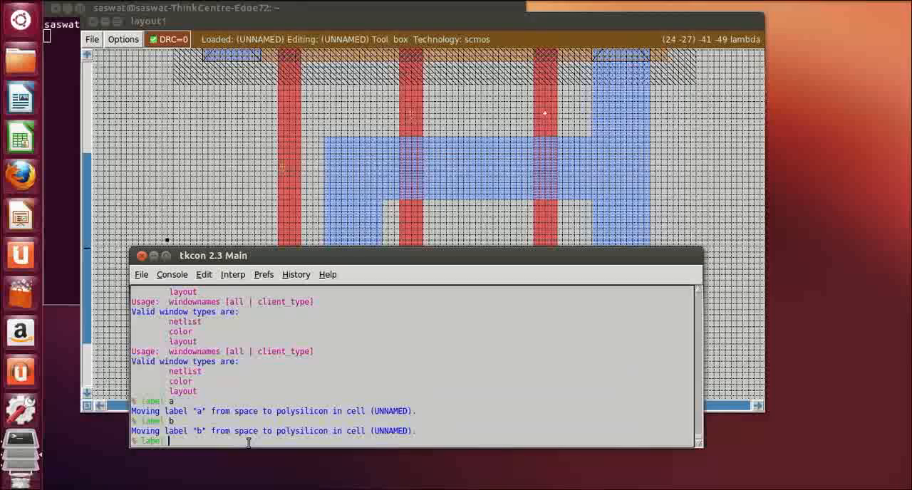
{"action": "type", "text": " c"}
{"action": "key", "text": "Return"}
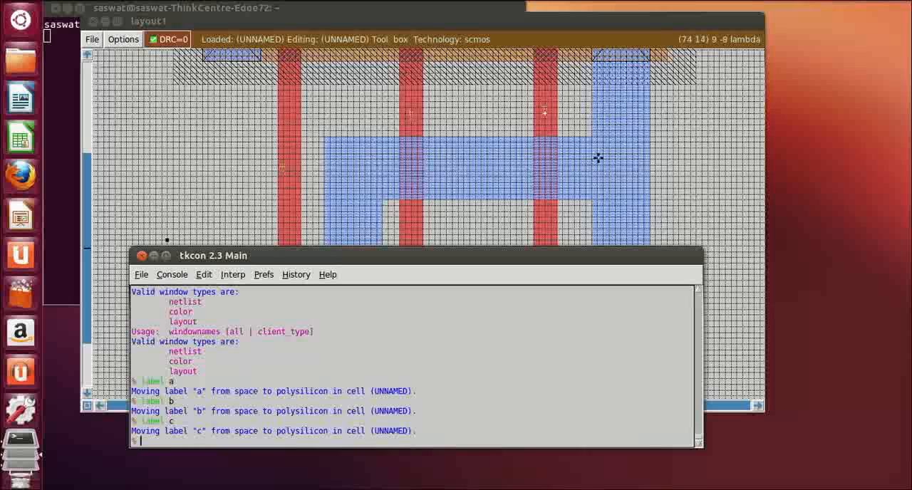
Place the point box on the m1 output wiring where the horizontal strip meets the long vertical strip, and label it out
{"action": "left_click", "coordinate": [597, 160]}
{"action": "left_click", "coordinate": [210, 439]}
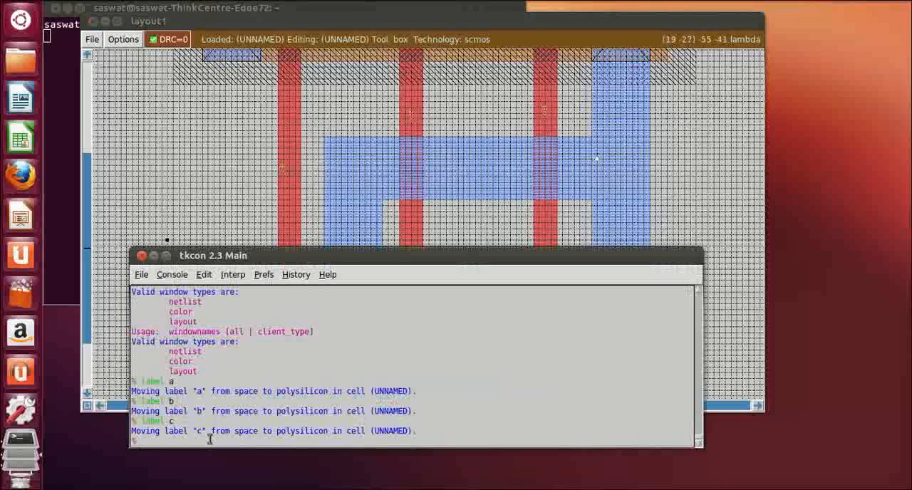
{"action": "type", "text": "label out"}
{"action": "key", "text": "Return"}
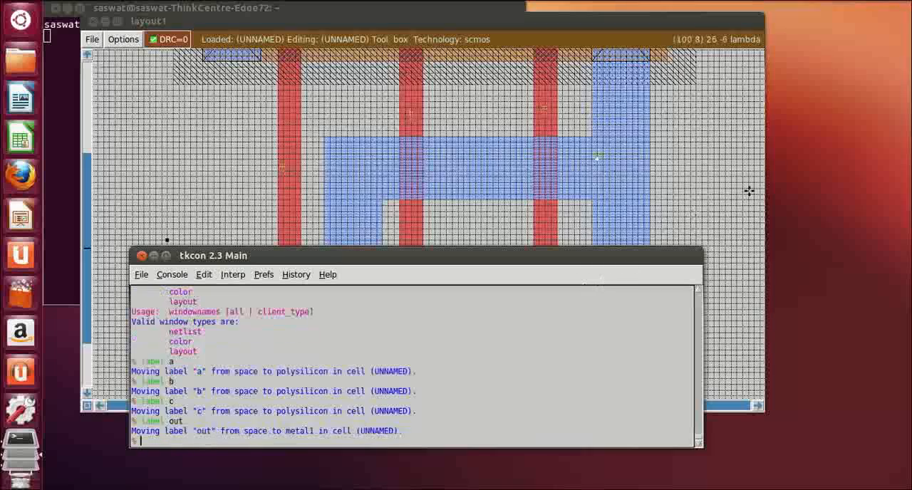
Try to save the cell, entering save nor3_1 at the file name prompt
{"action": "left_click", "coordinate": [697, 203]}
{"action": "scroll", "coordinate": [697, 203], "scroll_direction": "up", "scroll_amount": 3}
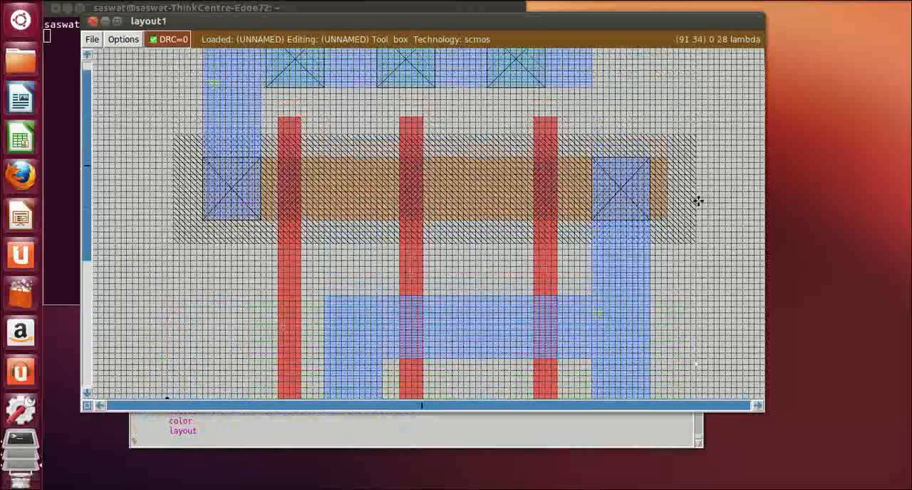
{"action": "scroll", "coordinate": [702, 196], "scroll_direction": "down", "scroll_amount": 3}
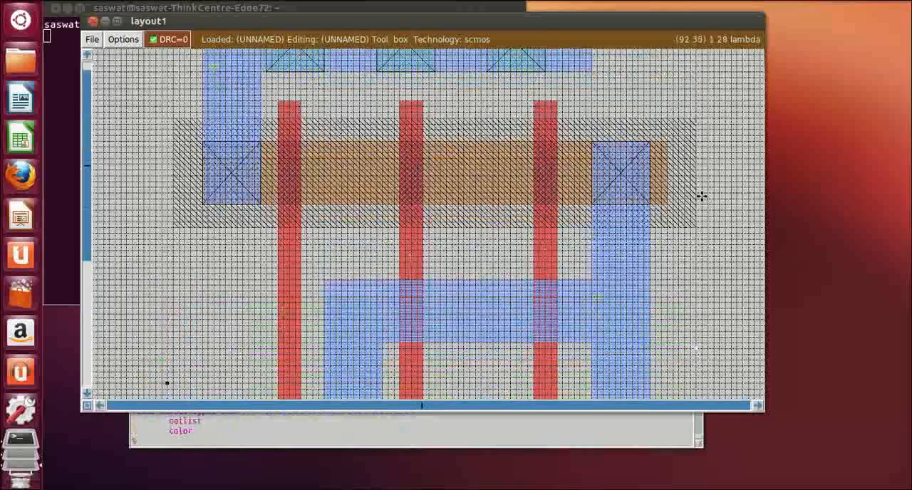
{"action": "scroll", "coordinate": [701, 197], "scroll_direction": "down", "scroll_amount": 2}
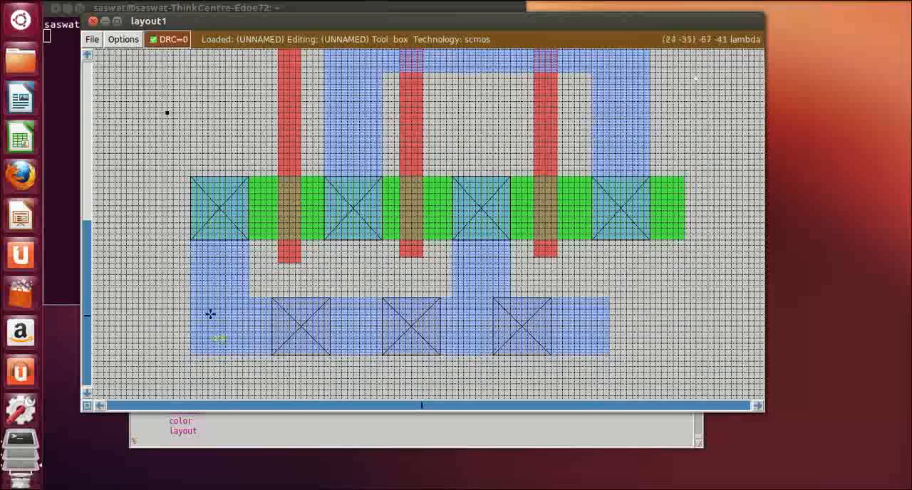
{"action": "left_click", "coordinate": [184, 443]}
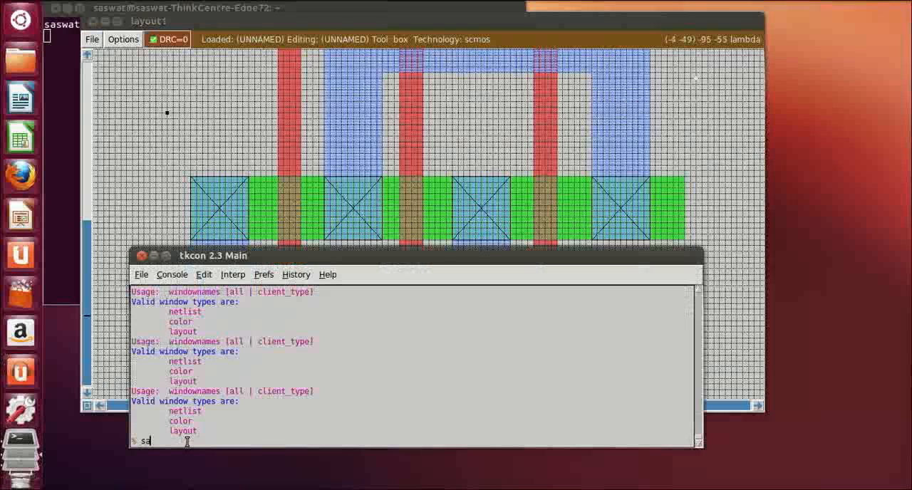
{"action": "type", "text": "save"}
{"action": "key", "text": "Return"}
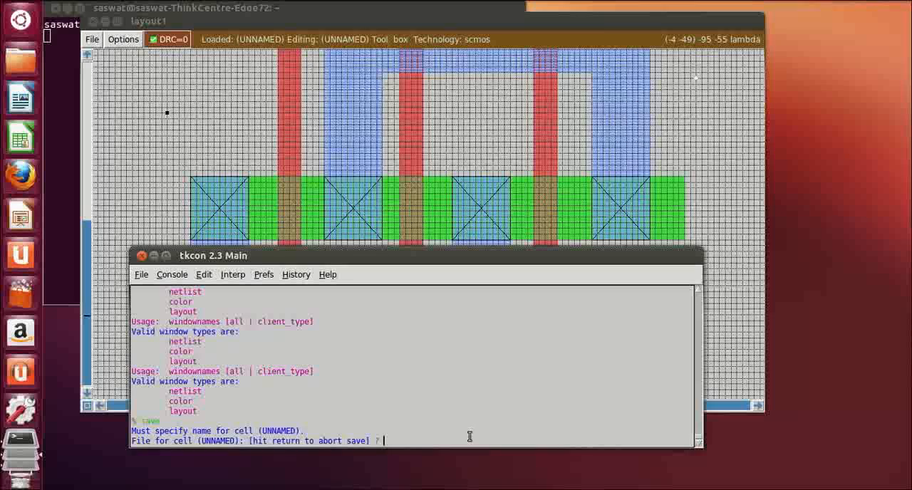
{"action": "type", "text": "save nor3_1"}
{"action": "key", "text": "Return"}
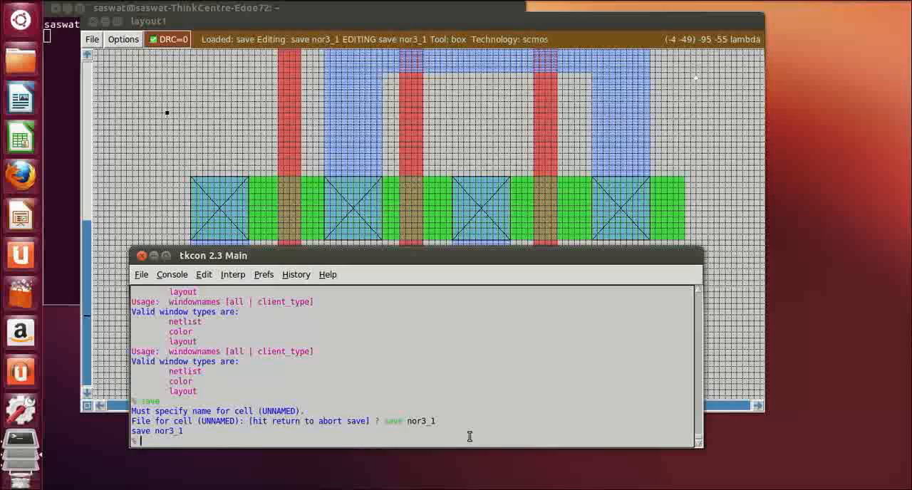
Save the cell as nor3_1 and return to the layout window
{"action": "type", "text": "save nor3_1"}
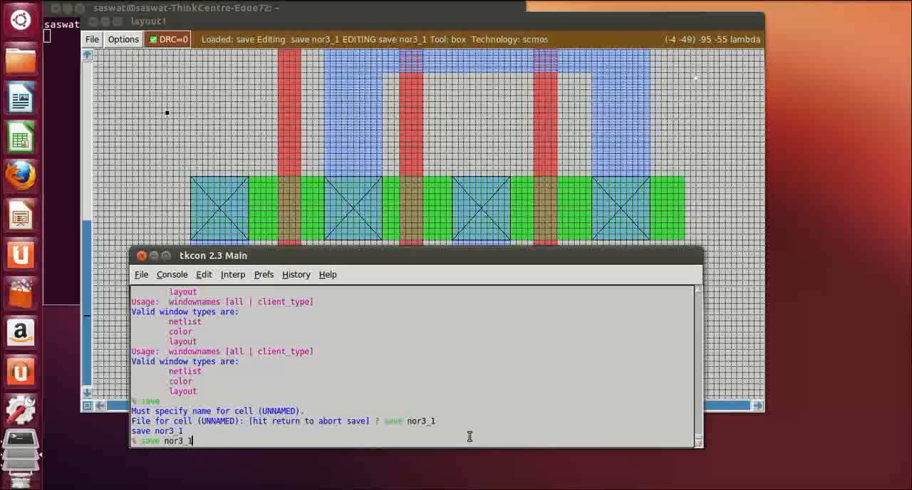
{"action": "key", "text": "Return"}
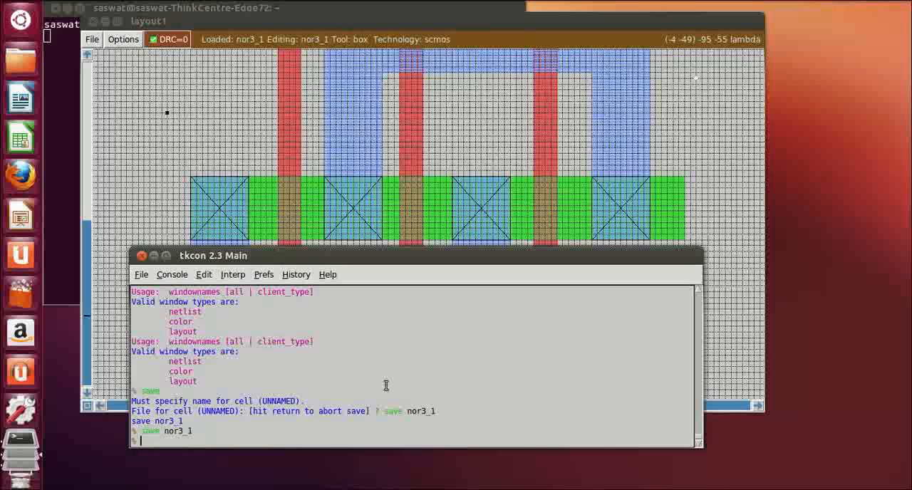
{"action": "left_click", "coordinate": [729, 112]}
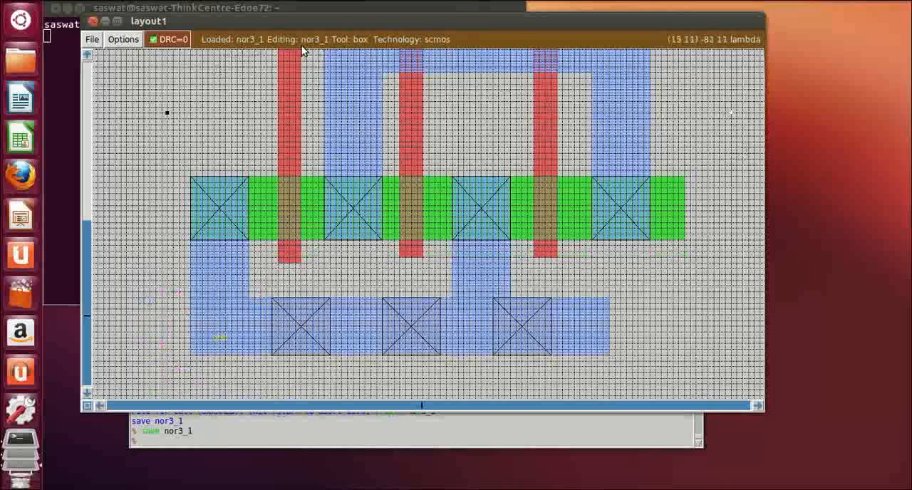
Extract the nor3_1 layout and convert the extraction with ext2sim
{"action": "left_click", "coordinate": [203, 444]}
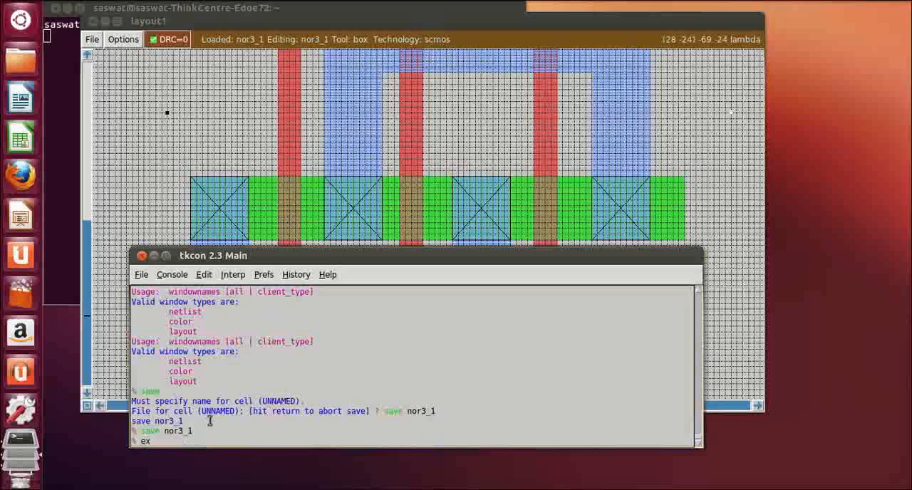
{"action": "type", "text": "tract"}
{"action": "key", "text": "Return"}
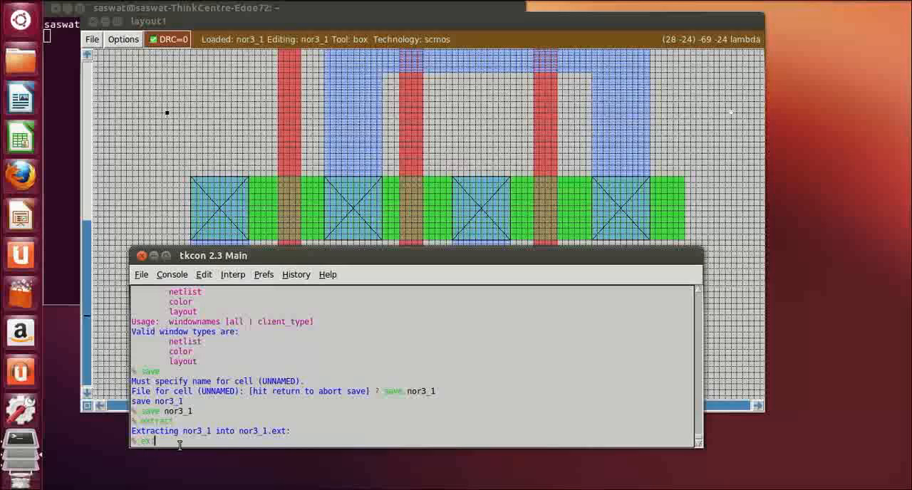
{"action": "type", "text": "t2sim"}
{"action": "key", "text": "Return"}
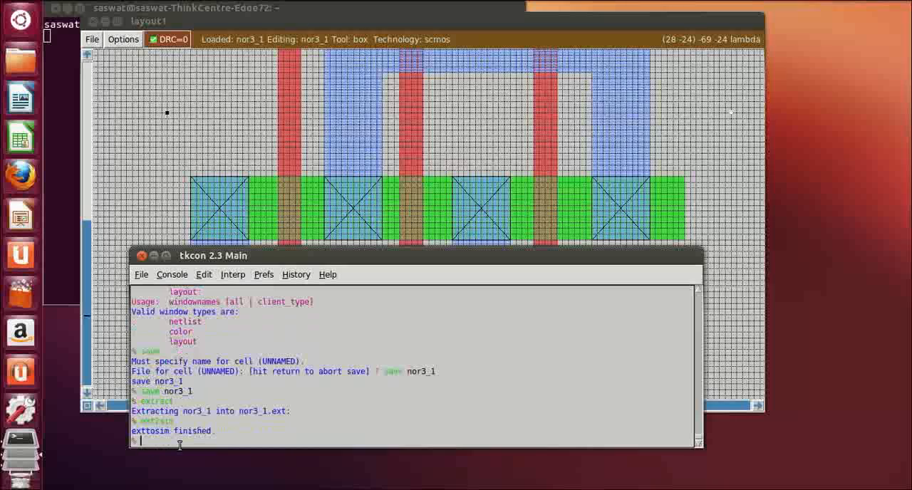
Generate the cell's SPICE netlist with ext2spice
{"action": "type", "text": "e"}
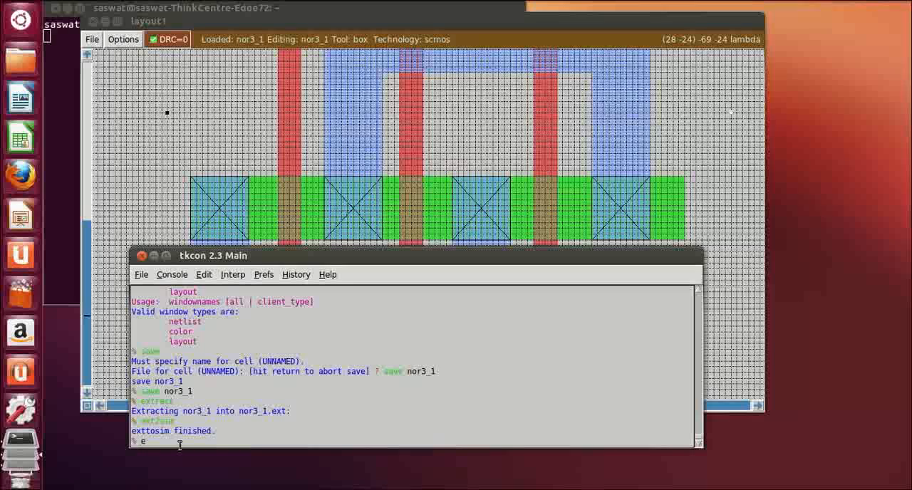
{"action": "type", "text": "xt2spice"}
{"action": "key", "text": "Return"}
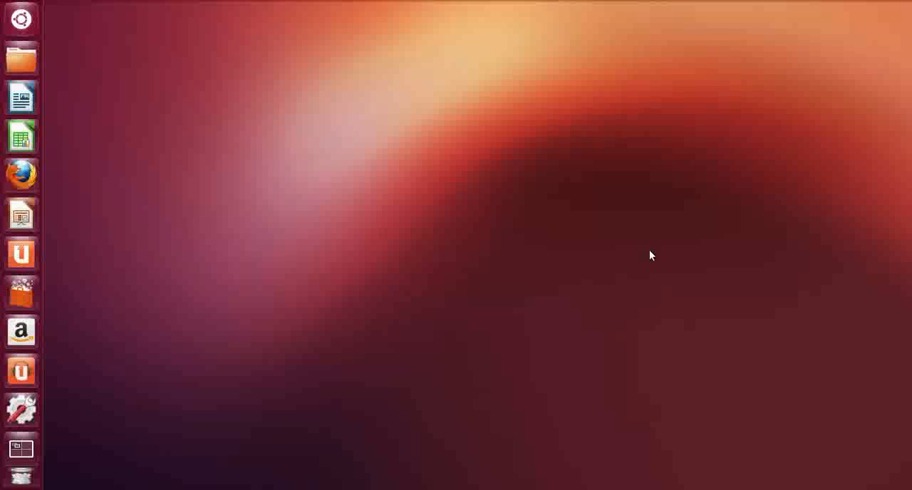
Open a new terminal and launch Magic from it
{"action": "key", "text": "ctrl+alt+t"}
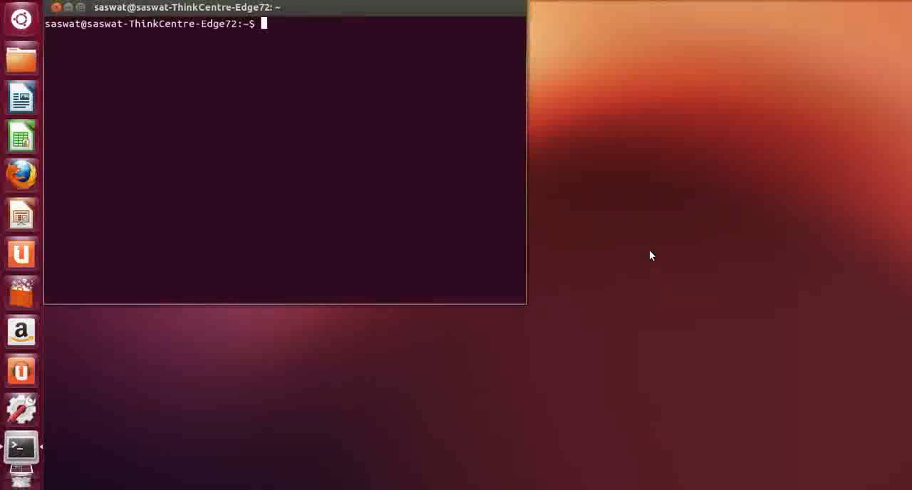
{"action": "type", "text": "magic"}
{"action": "key", "text": "Return"}
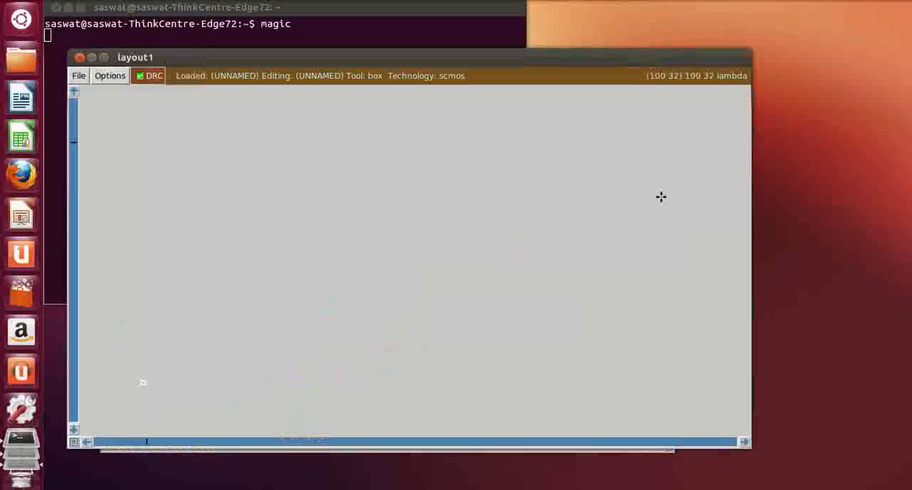
Rearrange the windows so the layout sits higher and the console lower, leaving the layout window in front
{"action": "left_click_drag", "start_coordinate": [521, 57], "coordinate": [523, 9]}
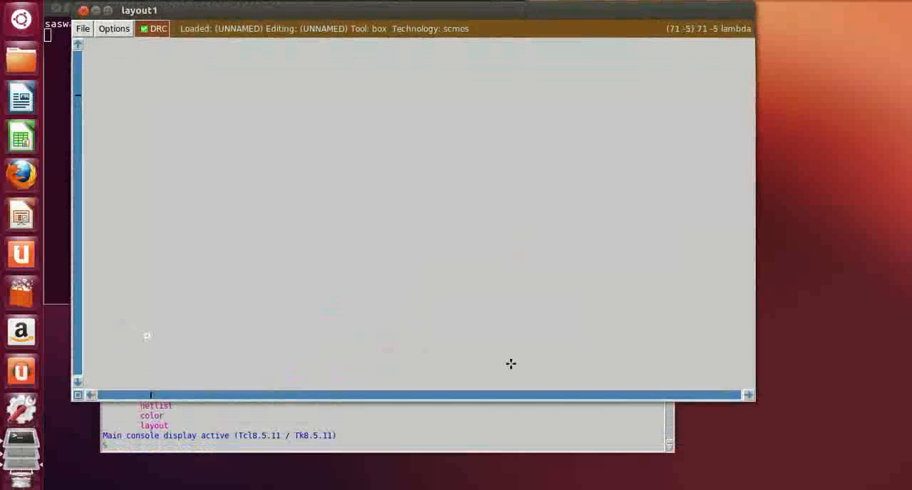
{"action": "left_click", "coordinate": [432, 422]}
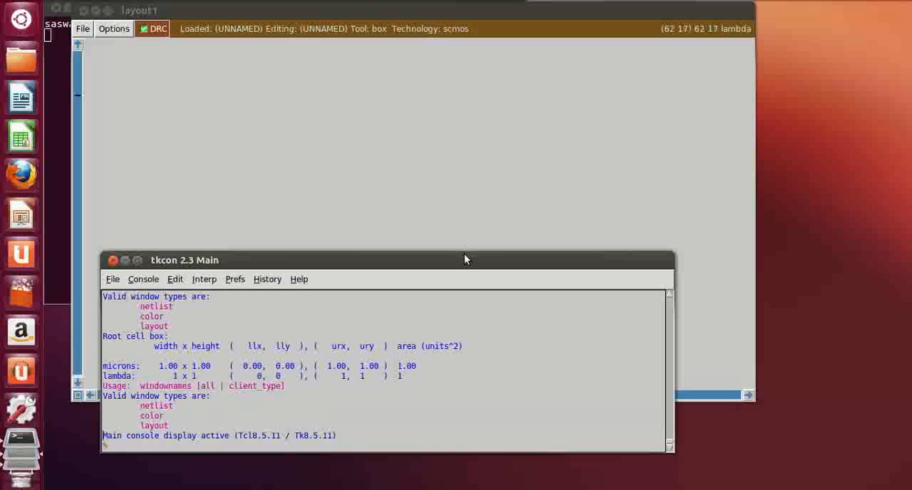
{"action": "left_click_drag", "start_coordinate": [464, 258], "coordinate": [477, 271]}
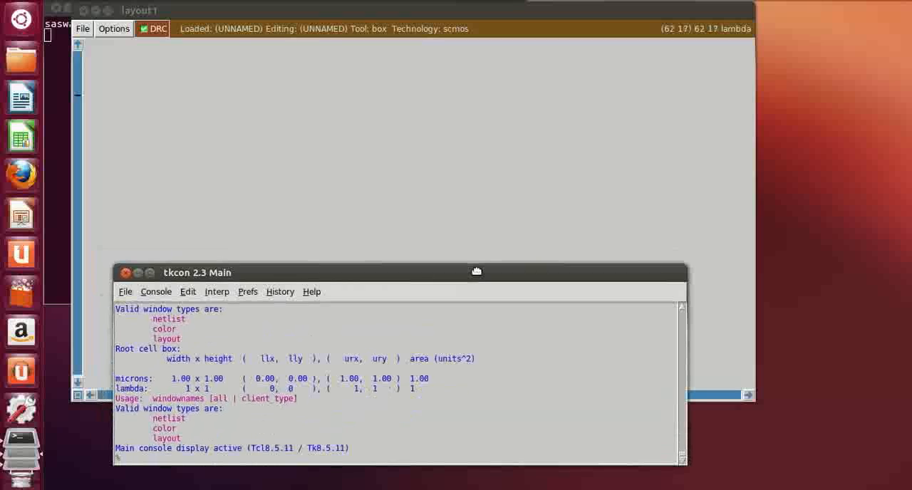
{"action": "left_click", "coordinate": [432, 155]}
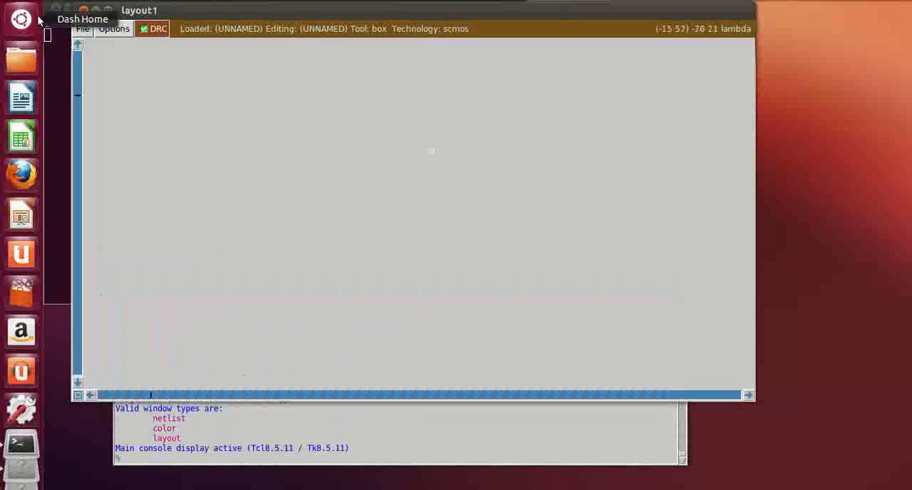
Show the layer toolbar and the grid in the empty layout
{"action": "left_click", "coordinate": [114, 28]}
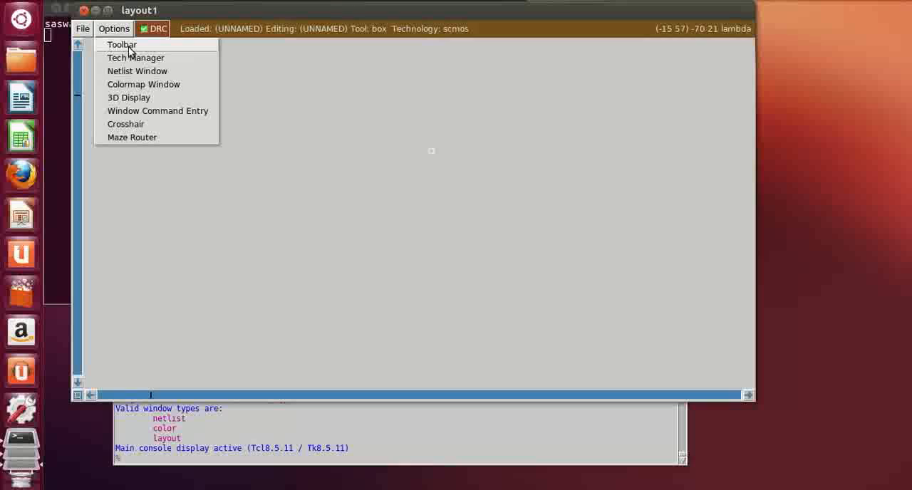
{"action": "left_click", "coordinate": [123, 45]}
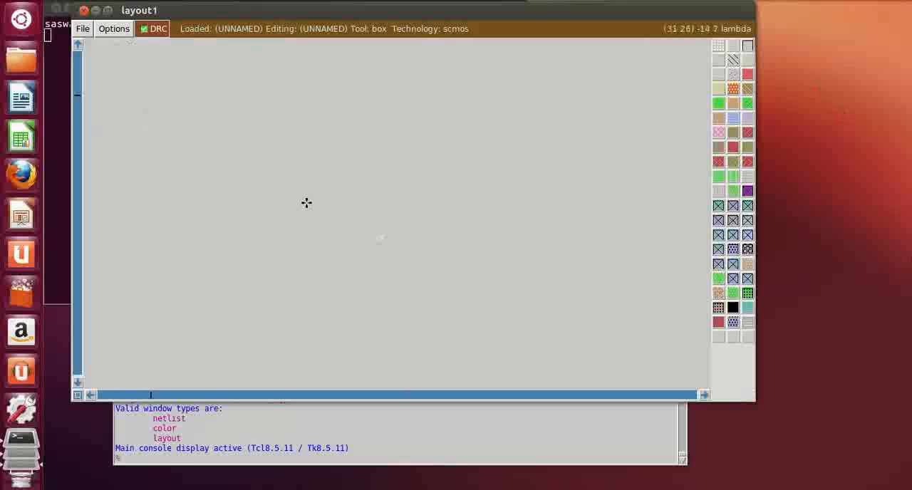
{"action": "key", "text": "g"}
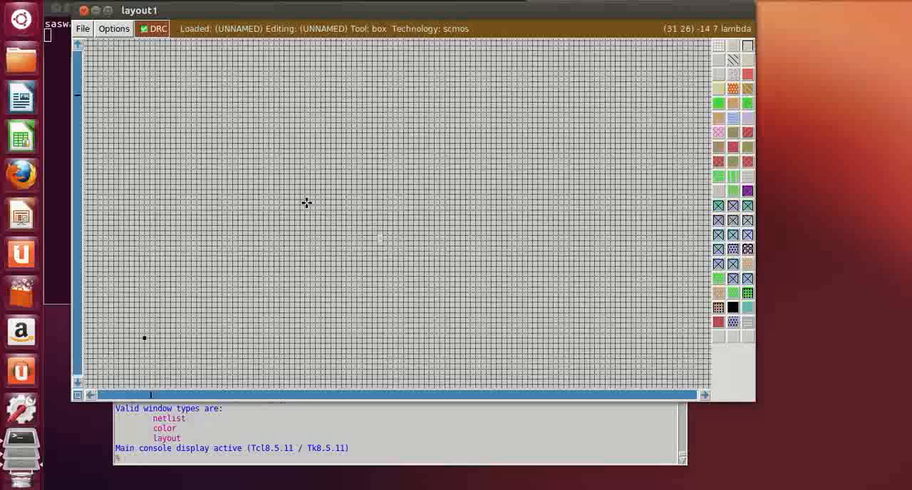
{"action": "key", "text": "z"}
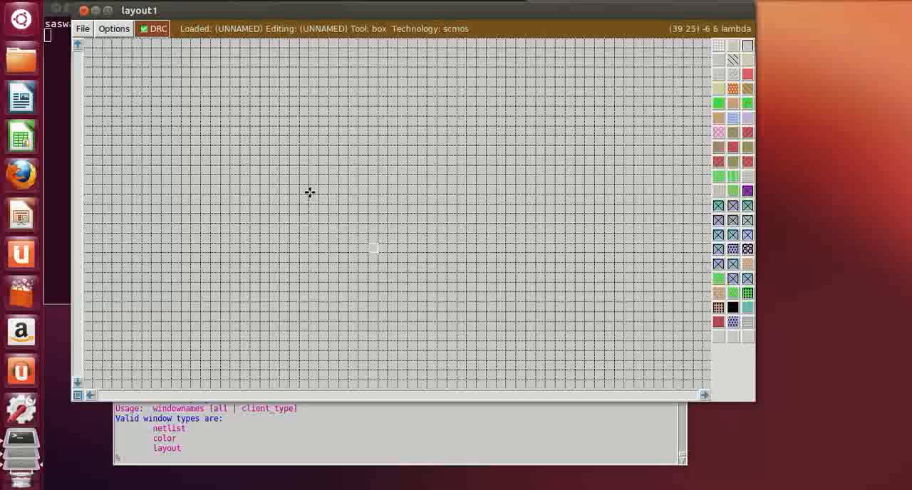
{"action": "scroll", "coordinate": [314, 178], "scroll_direction": "up", "scroll_amount": 3}
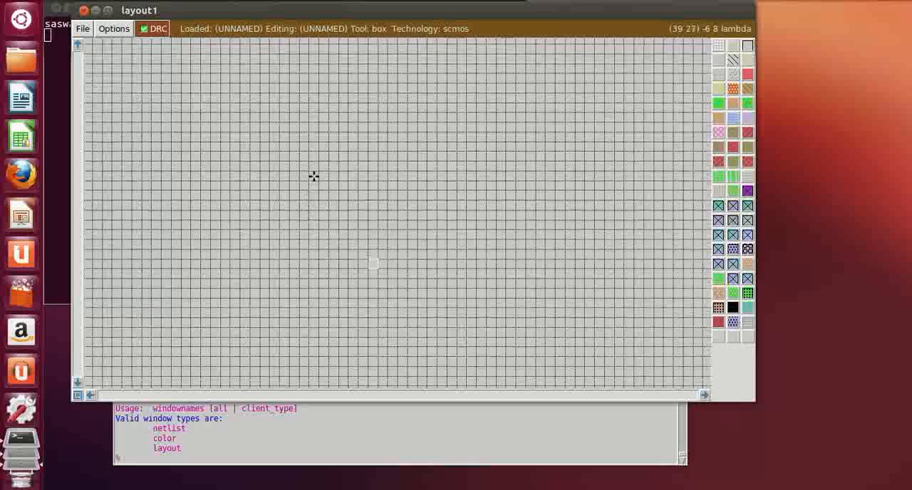
{"action": "left_click", "coordinate": [300, 79]}
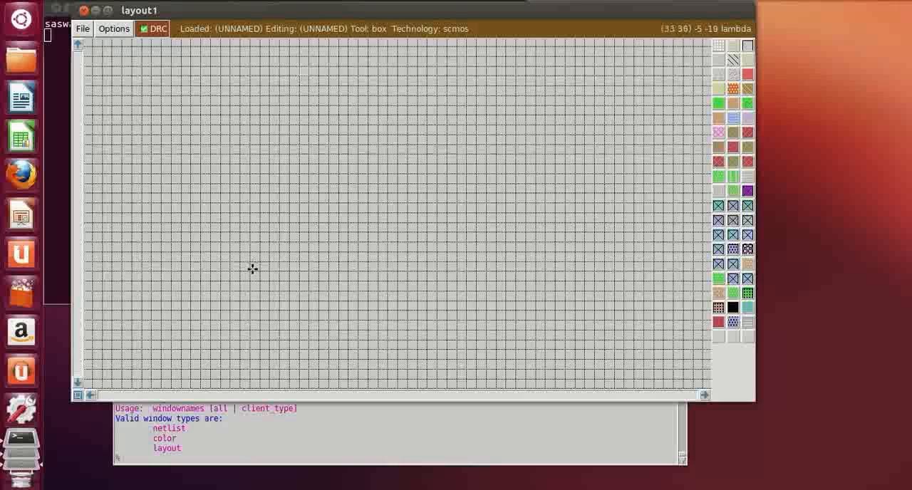
{"action": "left_click", "coordinate": [307, 280]}
{"action": "right_click", "coordinate": [401, 84]}
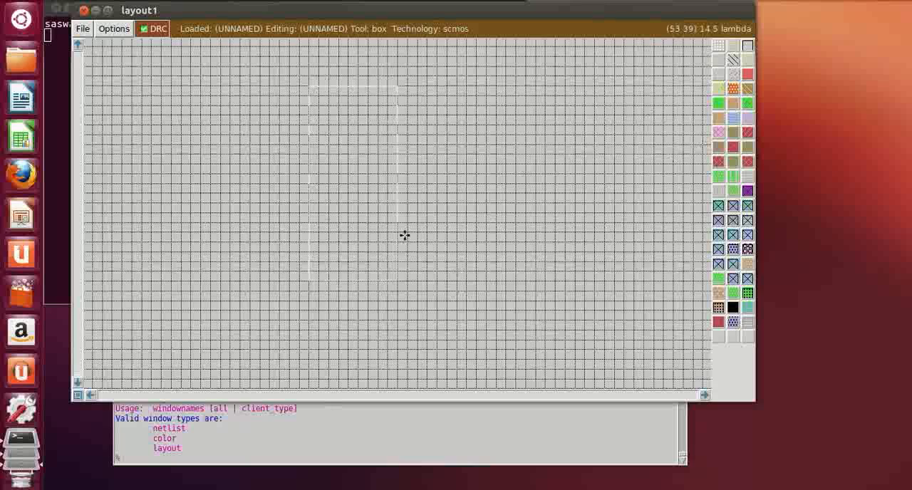
{"action": "scroll", "coordinate": [363, 155], "scroll_direction": "down", "scroll_amount": 2}
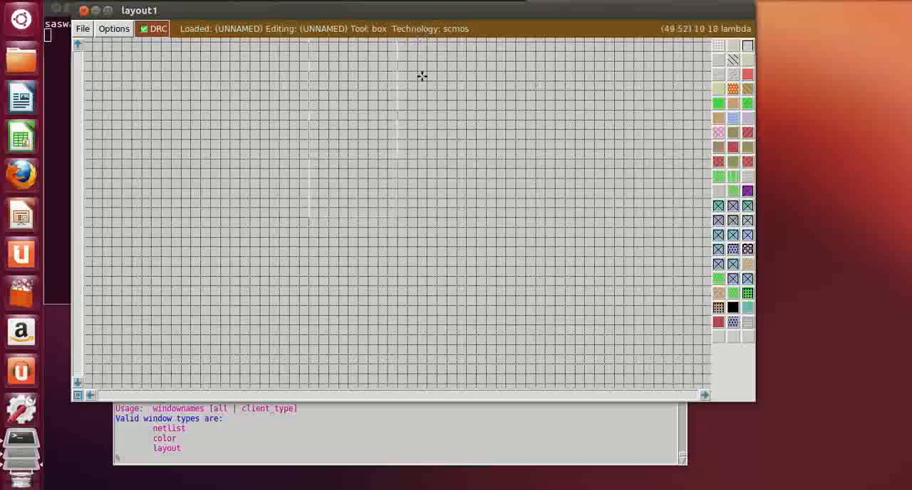
{"action": "scroll", "coordinate": [324, 330], "scroll_direction": "down", "scroll_amount": 2}
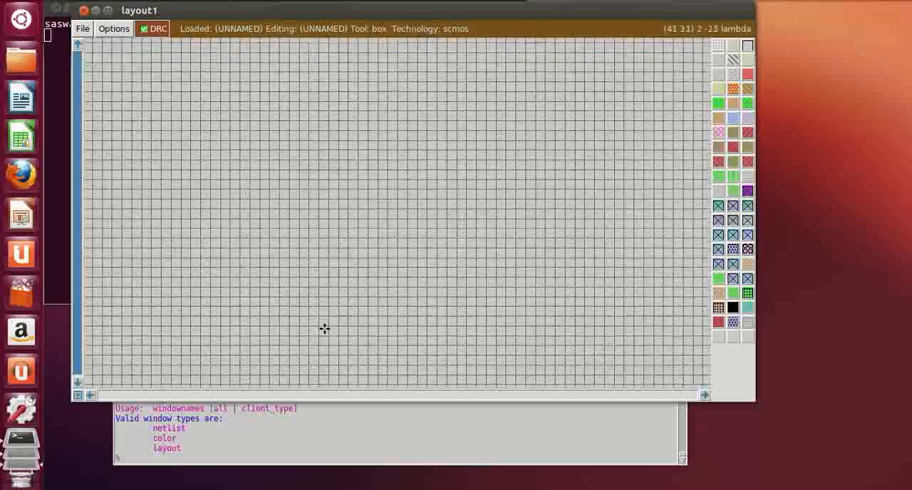
Draw a tall vertical box about 10 lambda wide and paint it with nwell
{"action": "left_click", "coordinate": [323, 330]}
{"action": "right_click", "coordinate": [430, 82]}
{"action": "scroll", "coordinate": [431, 82], "scroll_direction": "up", "scroll_amount": 4}
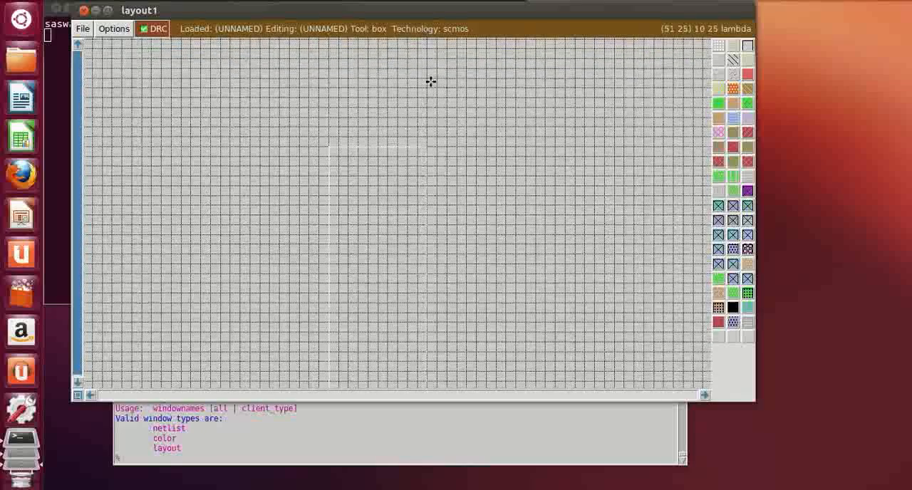
{"action": "right_click", "coordinate": [430, 82]}
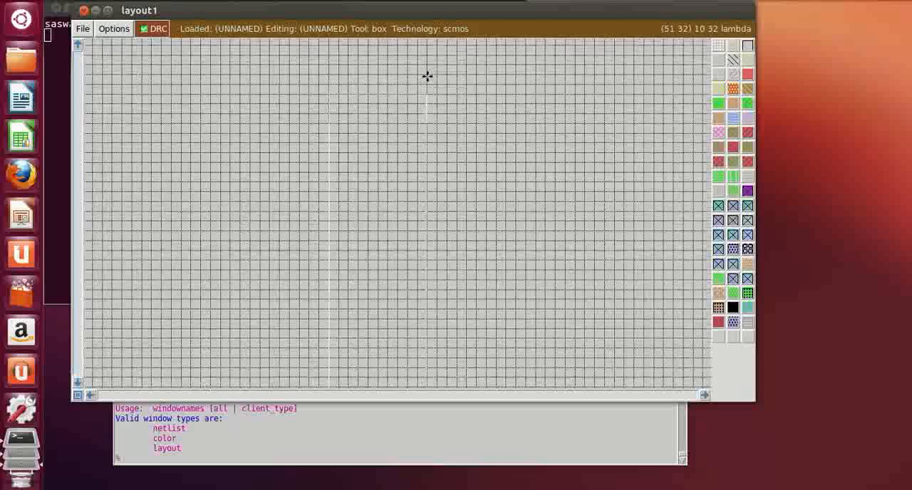
{"action": "scroll", "coordinate": [426, 77], "scroll_direction": "up", "scroll_amount": 2}
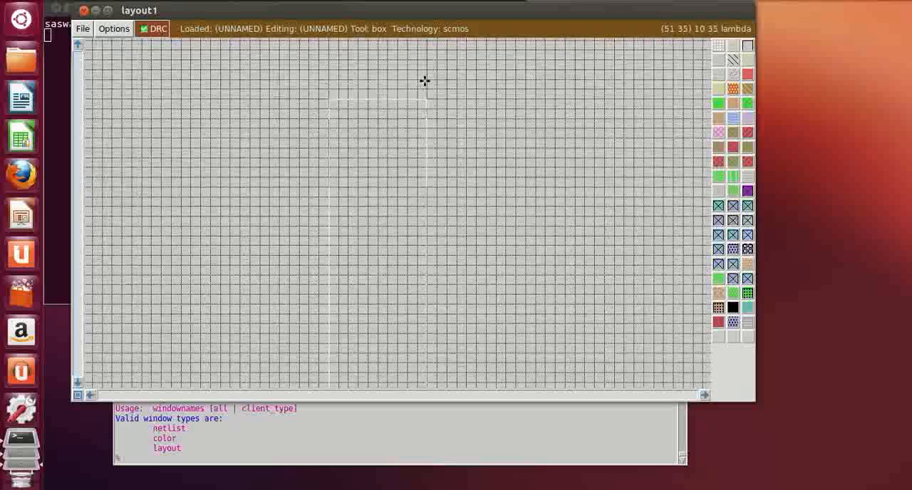
{"action": "scroll", "coordinate": [423, 82], "scroll_direction": "down", "scroll_amount": 3}
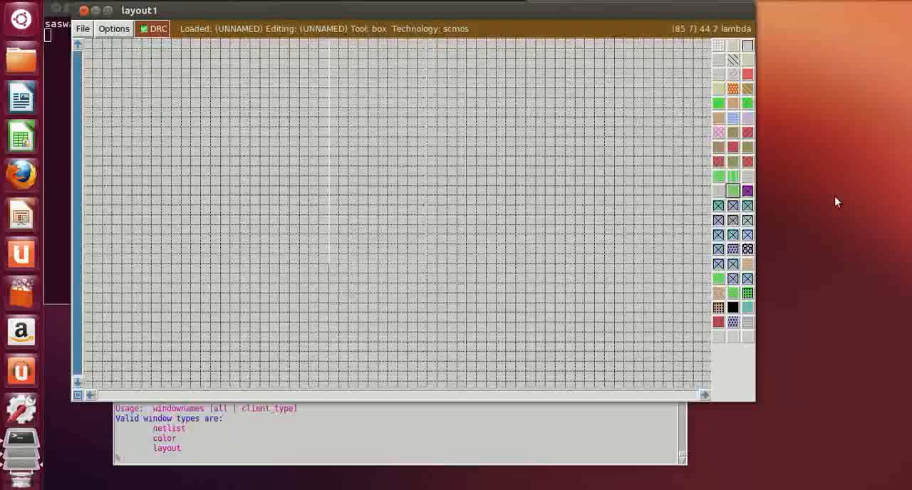
{"action": "left_click", "coordinate": [733, 61]}
Draw a vertical box about 8 lambda wide inside the n-well, inset 1 lambda from its edges, and paint it with pdiffusion
{"action": "scroll", "coordinate": [498, 271], "scroll_direction": "up", "scroll_amount": 2}
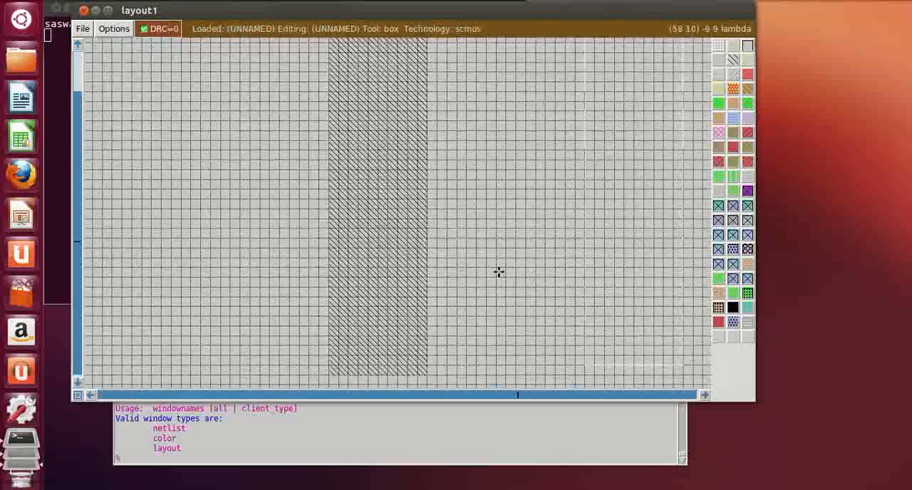
{"action": "scroll", "coordinate": [491, 263], "scroll_direction": "up", "scroll_amount": 5}
{"action": "scroll", "coordinate": [491, 263], "scroll_direction": "down", "scroll_amount": 8}
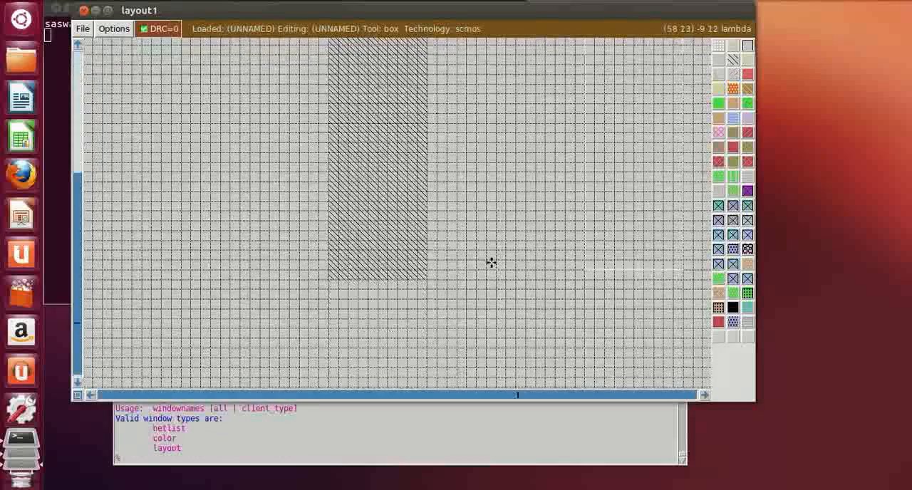
{"action": "left_click", "coordinate": [337, 270]}
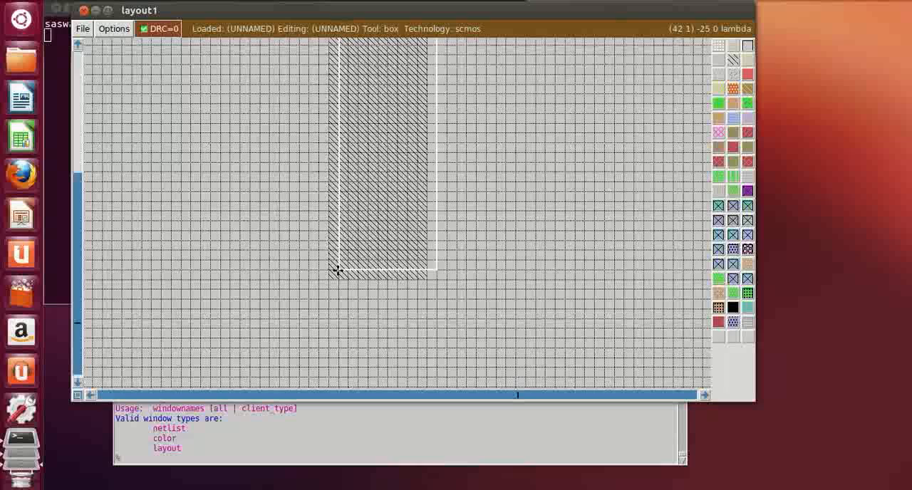
{"action": "scroll", "coordinate": [350, 262], "scroll_direction": "up", "scroll_amount": 5}
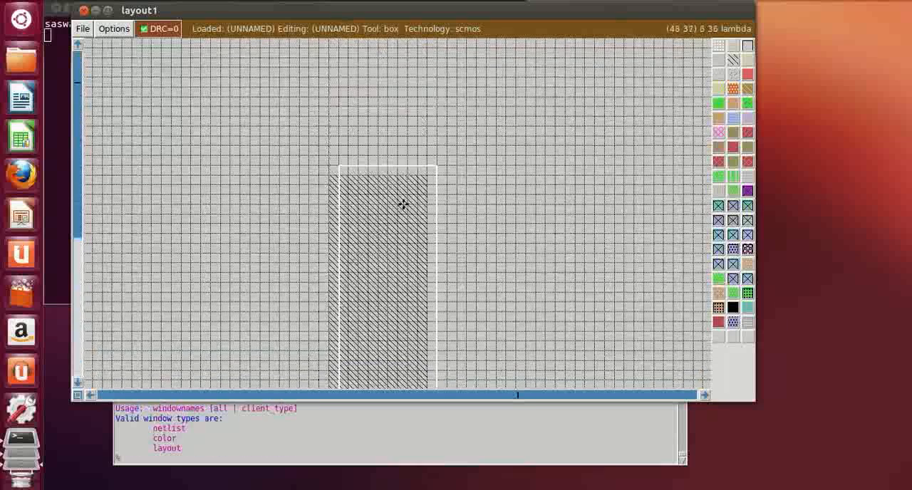
{"action": "right_click", "coordinate": [417, 186]}
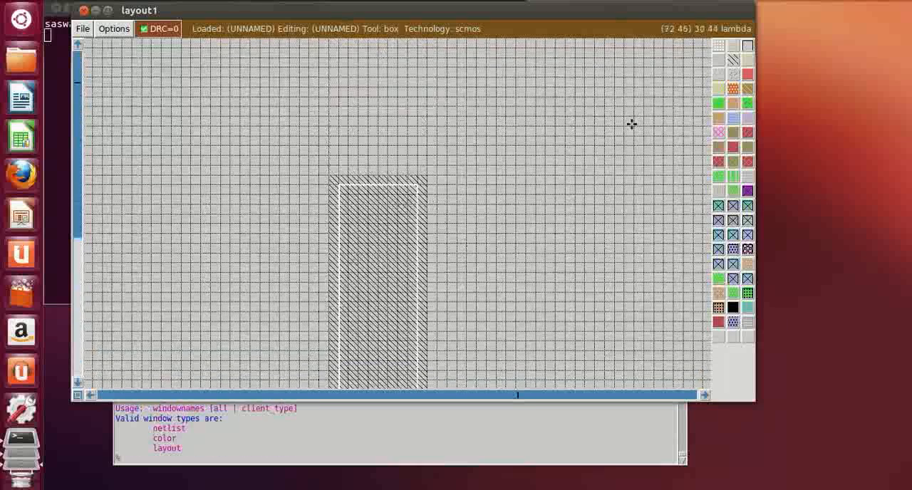
{"action": "left_click", "coordinate": [735, 103]}
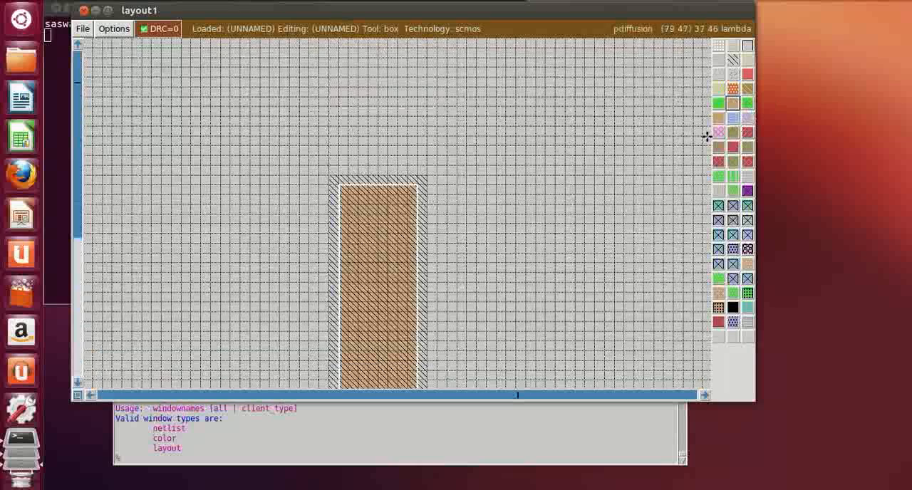
Shape the box into a horizontal strip about 29 by 2 lambda that crosses the upper part of the diffusion column
{"action": "left_click", "coordinate": [503, 309]}
{"action": "scroll", "coordinate": [503, 309], "scroll_direction": "down", "scroll_amount": 4}
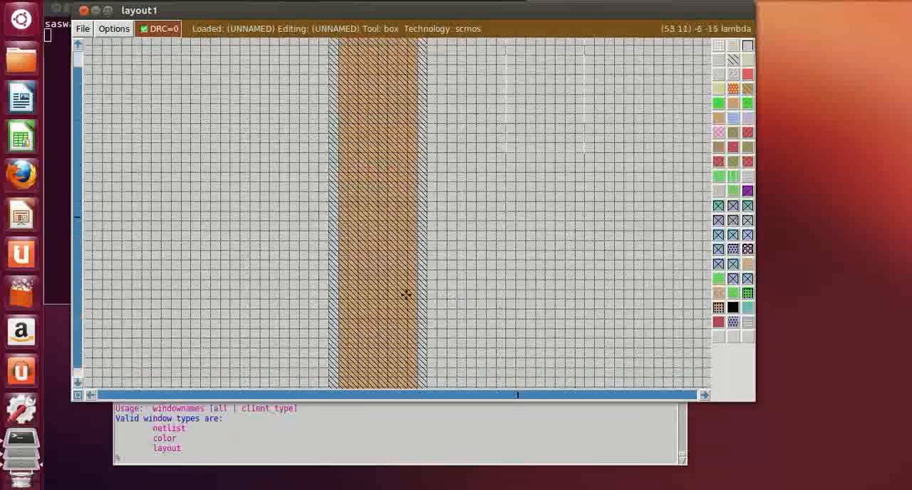
{"action": "scroll", "coordinate": [299, 257], "scroll_direction": "up", "scroll_amount": 2}
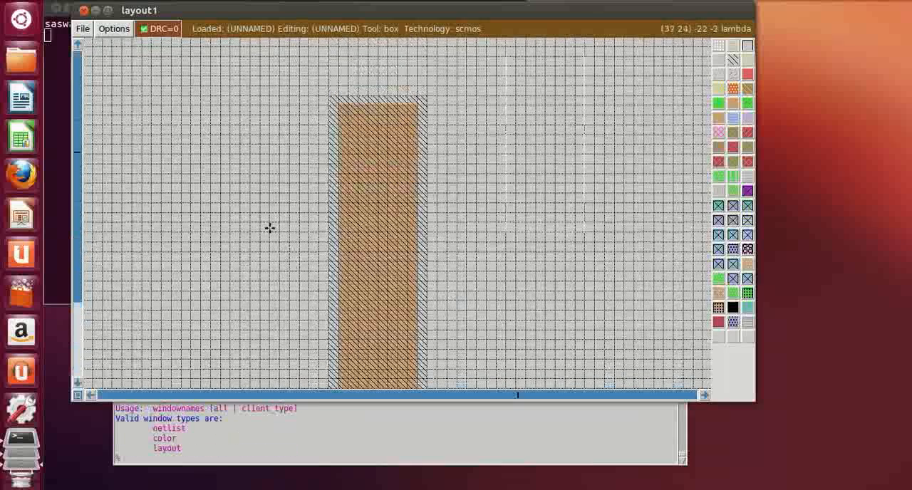
{"action": "right_click", "coordinate": [202, 195]}
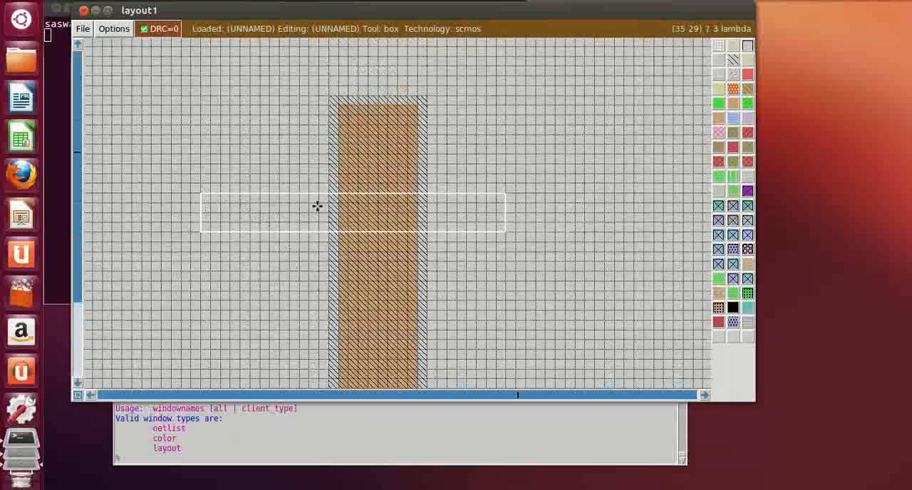
{"action": "right_click", "coordinate": [493, 174]}
{"action": "right_click", "coordinate": [491, 185]}
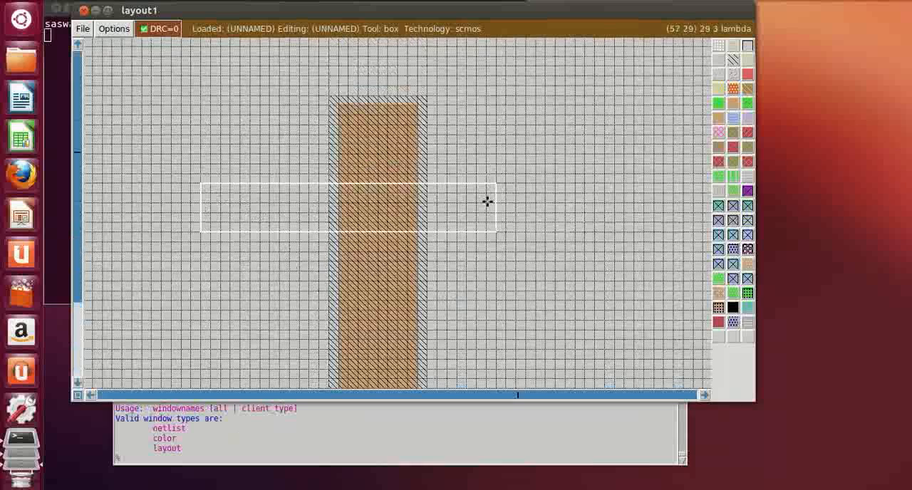
{"action": "right_click", "coordinate": [486, 204]}
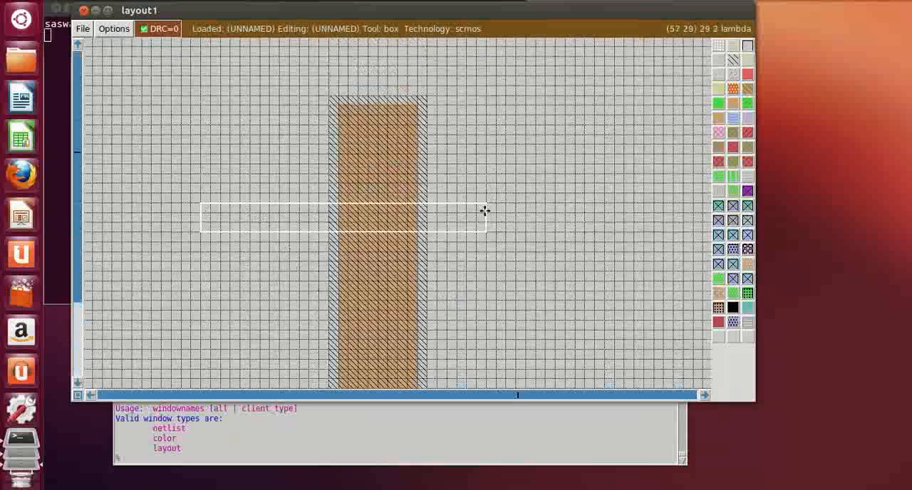
Shift the horizontal strip so it extends about 17 lambda left of the n-well and 2 lambda right, and paint it with polysilicon
{"action": "left_click", "coordinate": [198, 203]}
{"action": "left_click", "coordinate": [187, 201]}
{"action": "scroll", "coordinate": [187, 201], "scroll_direction": "down", "scroll_amount": 2}
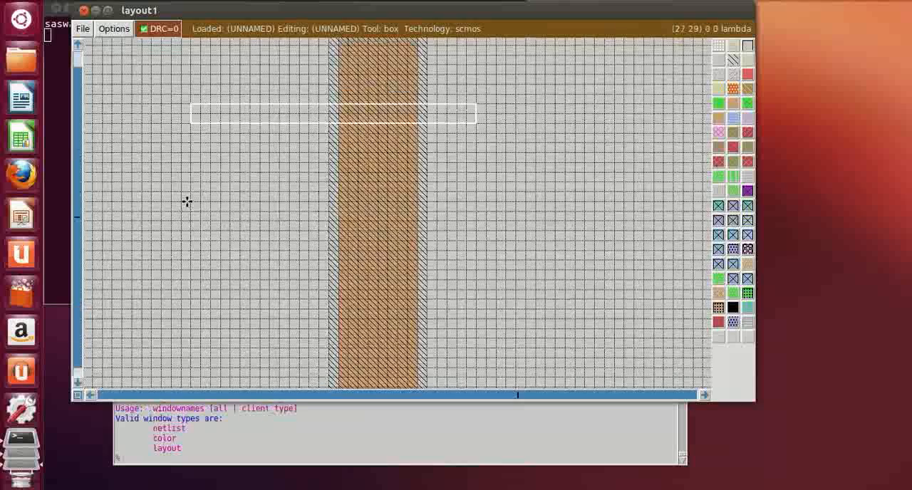
{"action": "scroll", "coordinate": [194, 182], "scroll_direction": "up", "scroll_amount": 2}
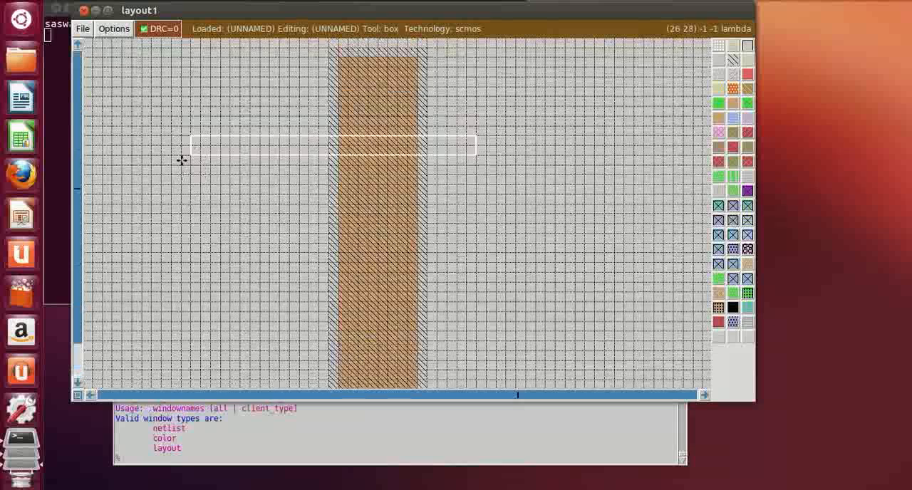
{"action": "left_click", "coordinate": [179, 157]}
{"action": "left_click", "coordinate": [164, 156]}
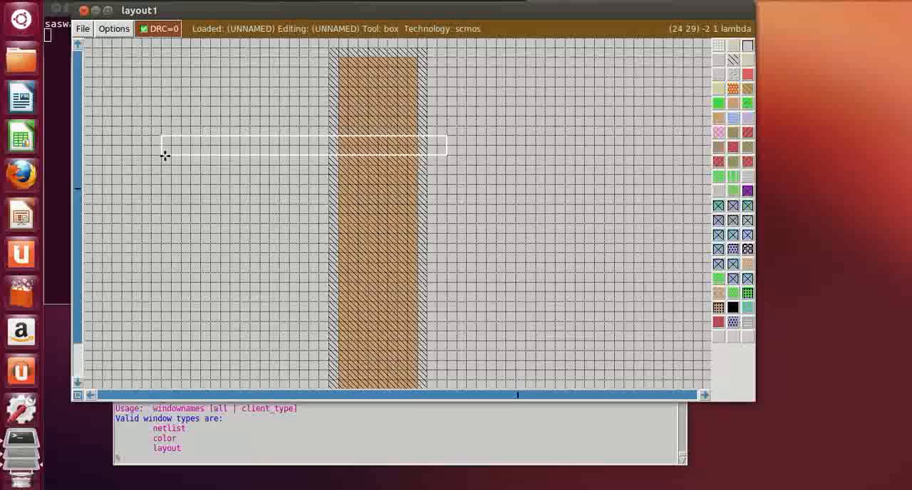
{"action": "left_click", "coordinate": [162, 163]}
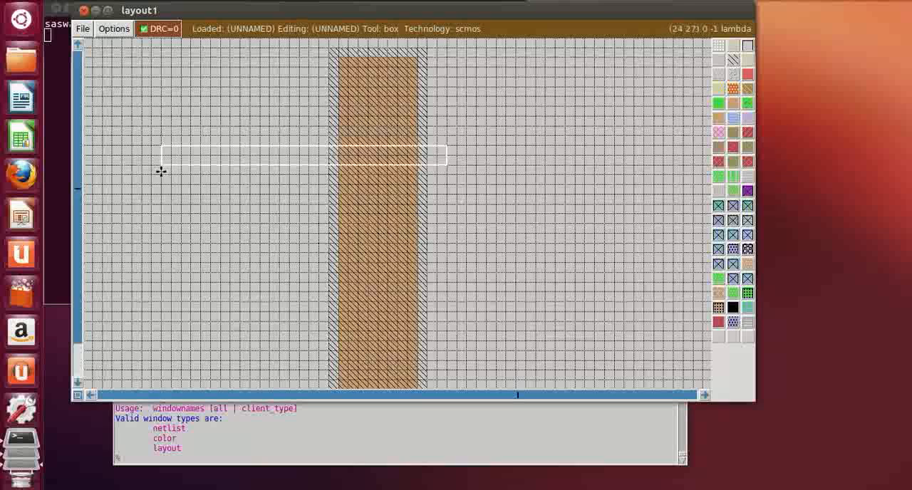
{"action": "left_click", "coordinate": [161, 171]}
{"action": "scroll", "coordinate": [163, 165], "scroll_direction": "down", "scroll_amount": 2}
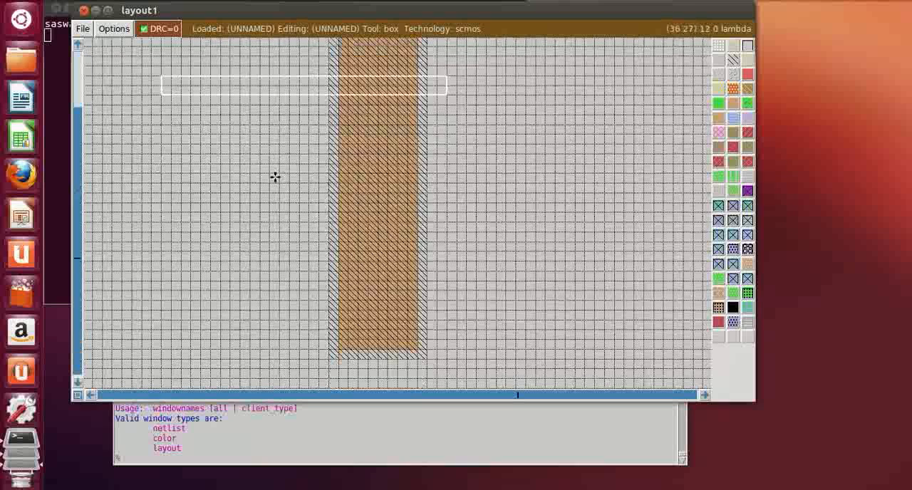
{"action": "scroll", "coordinate": [207, 128], "scroll_direction": "up", "scroll_amount": 2}
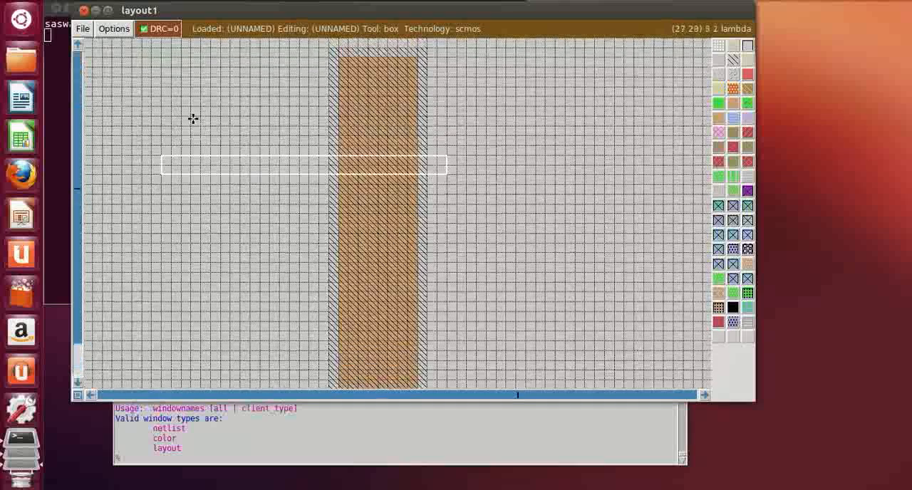
{"action": "middle_click", "coordinate": [746, 75]}
Paint a second identical polysilicon strip across the diffusion, aligned with the first and 6 lambda below it
{"action": "scroll", "coordinate": [246, 278], "scroll_direction": "down", "scroll_amount": 2}
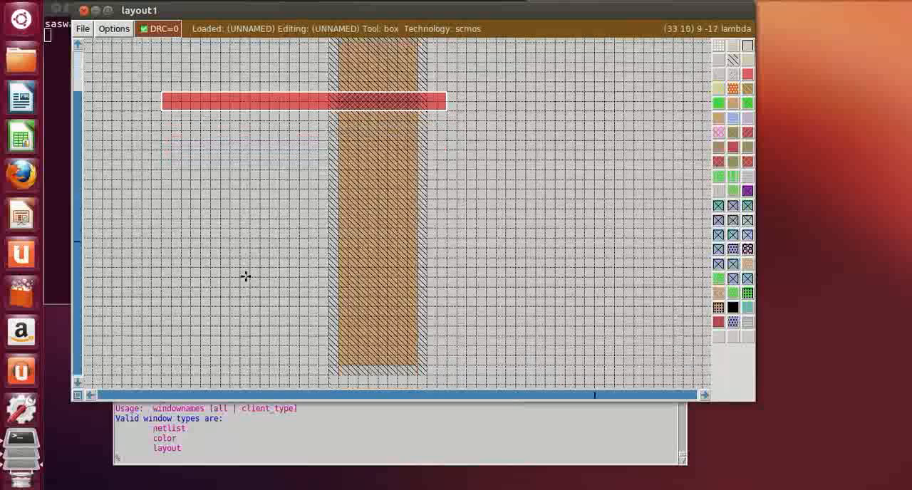
{"action": "left_click", "coordinate": [191, 239]}
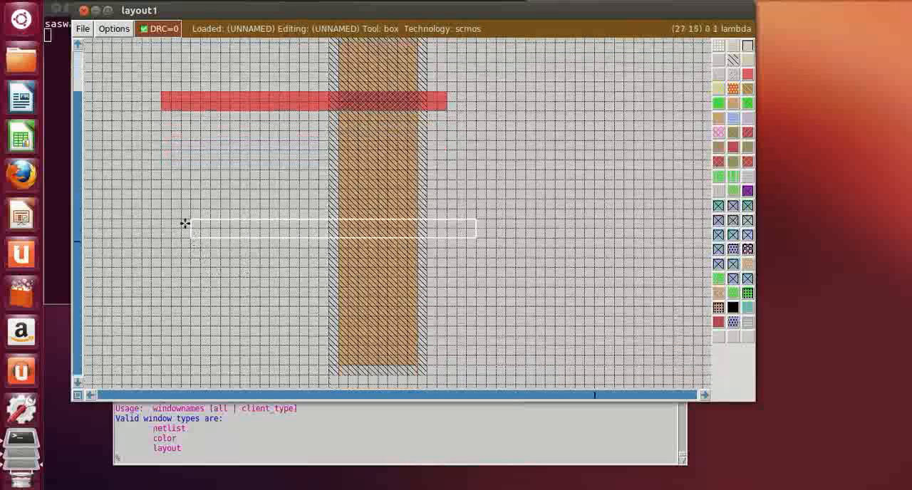
{"action": "left_click", "coordinate": [182, 229]}
{"action": "left_click", "coordinate": [181, 178]}
{"action": "left_click", "coordinate": [171, 178]}
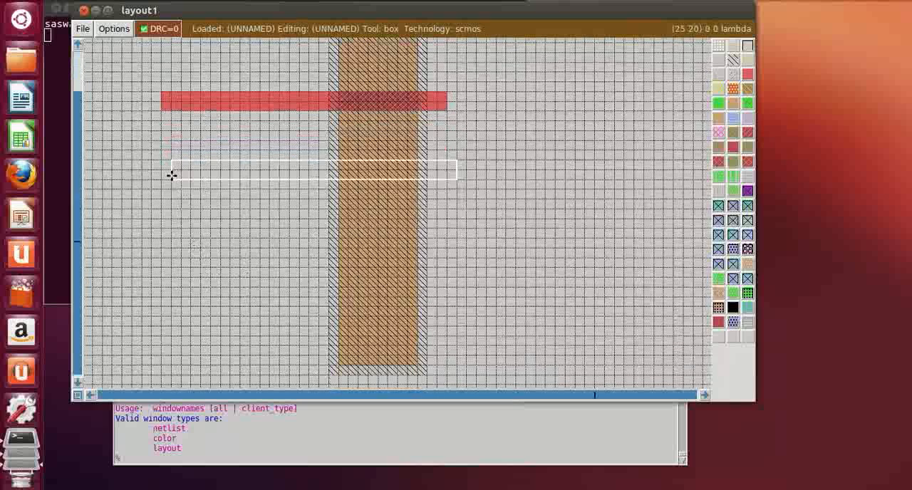
{"action": "left_click", "coordinate": [163, 182]}
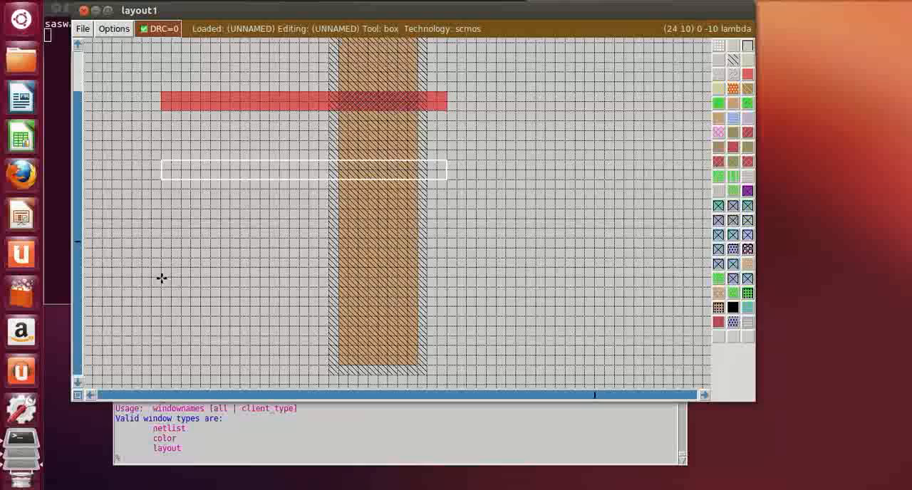
{"action": "left_click", "coordinate": [161, 185]}
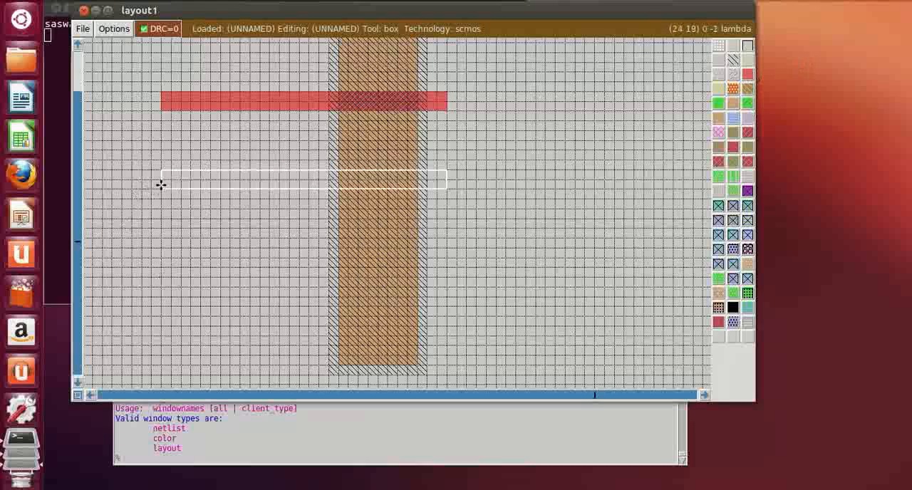
{"action": "left_click", "coordinate": [747, 75]}
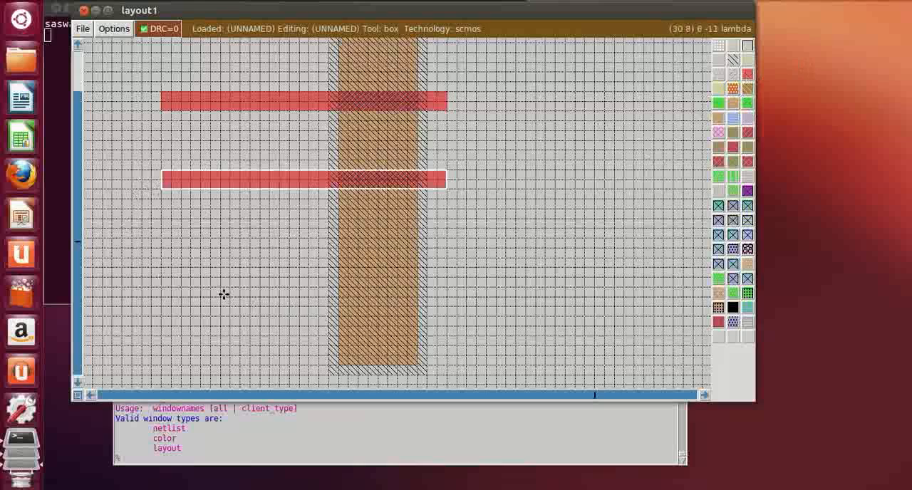
Paint a third identical polysilicon strip 6 lambda below the second and move the box away from the shapes
{"action": "left_click", "coordinate": [181, 266]}
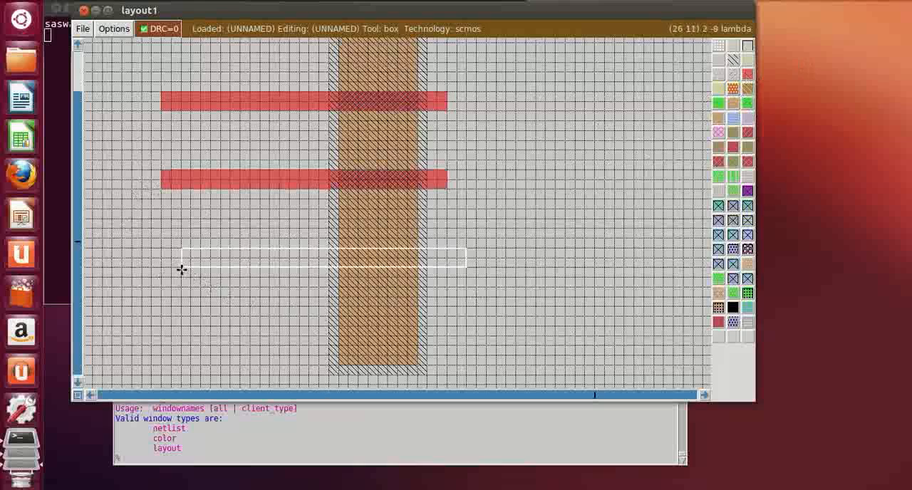
{"action": "left_click", "coordinate": [157, 267]}
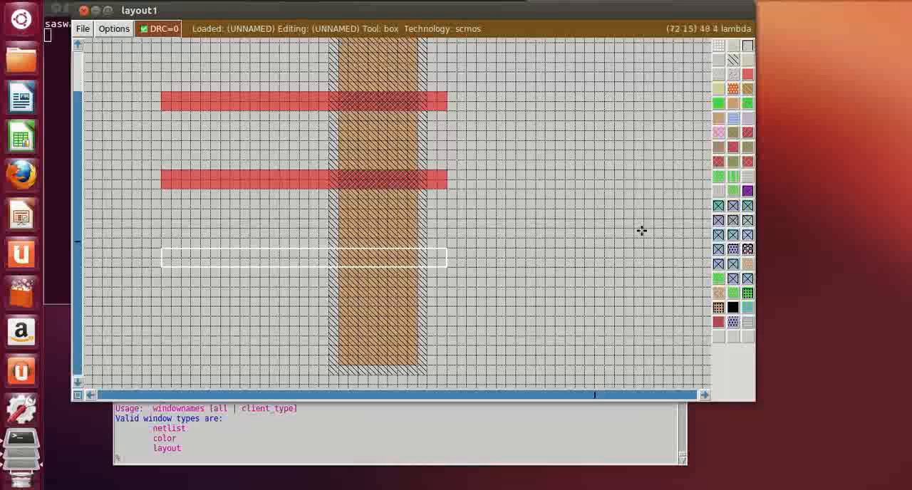
{"action": "middle_click", "coordinate": [747, 76]}
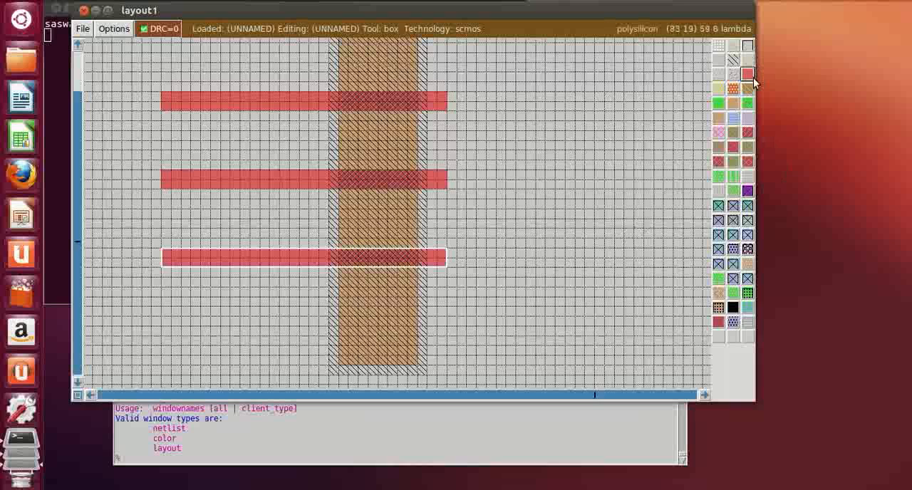
{"action": "left_click", "coordinate": [558, 269]}
{"action": "scroll", "coordinate": [555, 248], "scroll_direction": "up", "scroll_amount": 1}
{"action": "scroll", "coordinate": [555, 248], "scroll_direction": "down", "scroll_amount": 1}
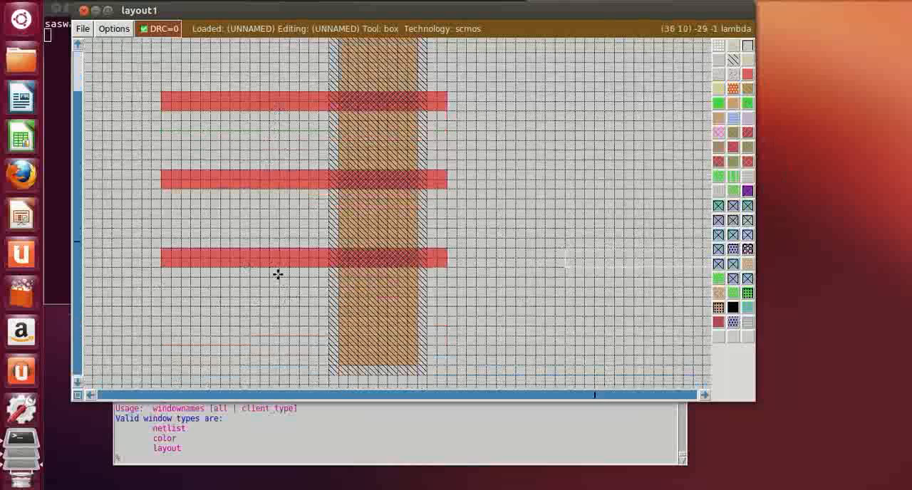
Draw a box about 6 lambda wide from above the uppermost polysilicon strip, inside the diffusion, up past the n-well's upper edge
{"action": "scroll", "coordinate": [361, 316], "scroll_direction": "up", "scroll_amount": 1}
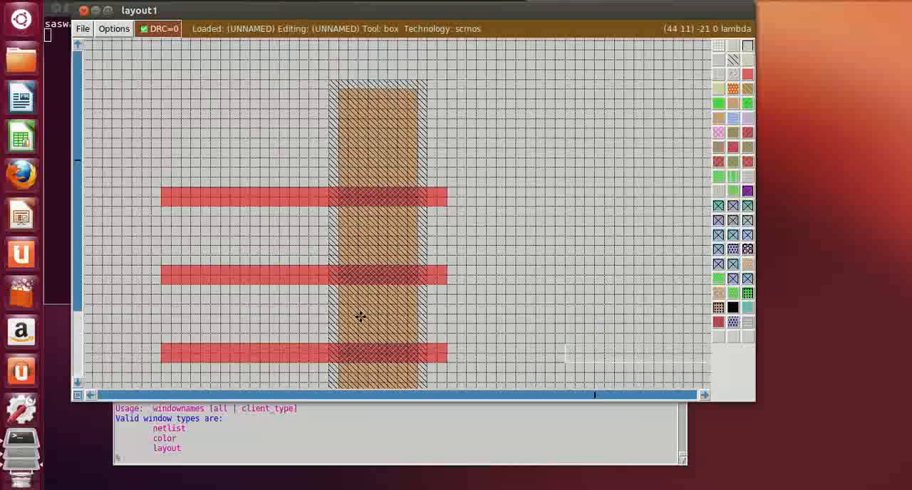
{"action": "left_click", "coordinate": [351, 165]}
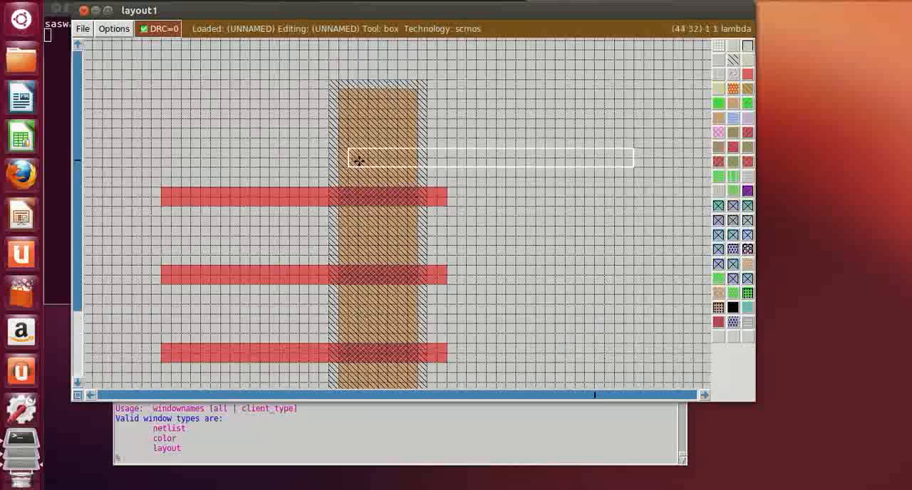
{"action": "right_click", "coordinate": [400, 168]}
{"action": "scroll", "coordinate": [401, 167], "scroll_direction": "up", "scroll_amount": 2}
{"action": "right_click", "coordinate": [402, 166]}
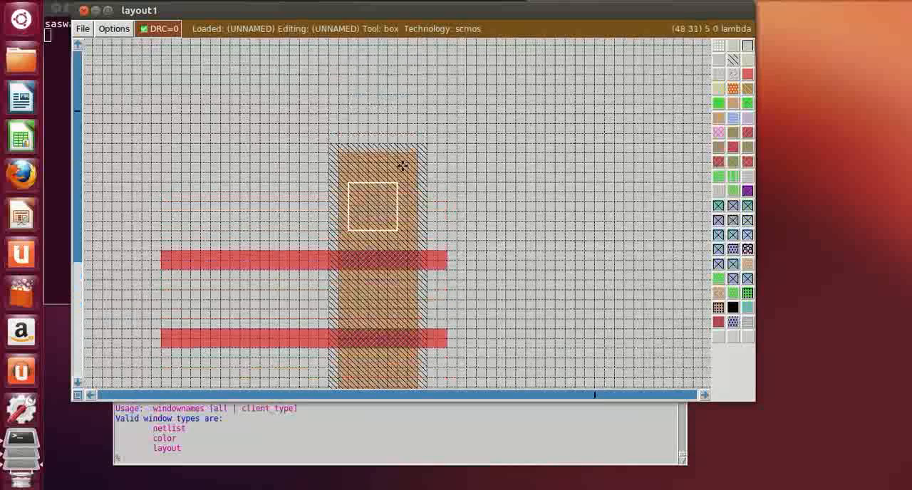
{"action": "right_click", "coordinate": [402, 166]}
{"action": "scroll", "coordinate": [406, 166], "scroll_direction": "up", "scroll_amount": 1}
{"action": "scroll", "coordinate": [405, 167], "scroll_direction": "up", "scroll_amount": 1}
{"action": "right_click", "coordinate": [405, 166]}
{"action": "scroll", "coordinate": [405, 167], "scroll_direction": "up", "scroll_amount": 1}
{"action": "right_click", "coordinate": [405, 167]}
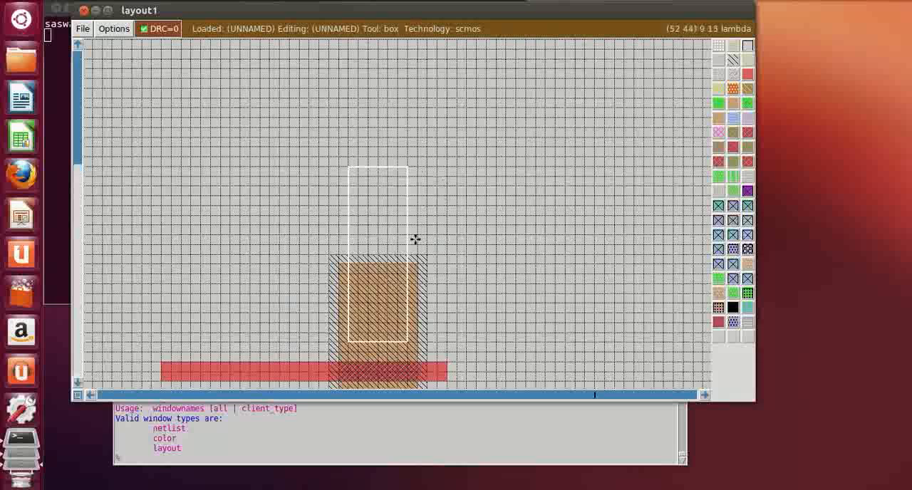
{"action": "scroll", "coordinate": [358, 326], "scroll_direction": "down", "scroll_amount": 1}
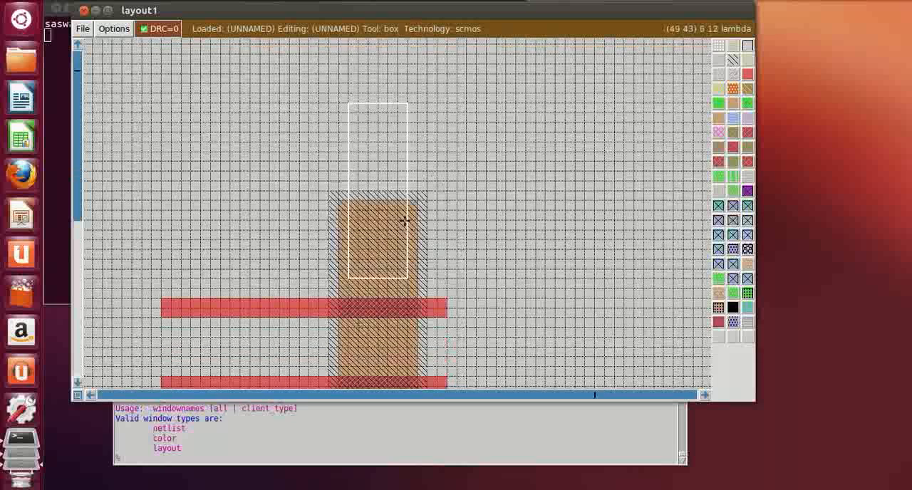
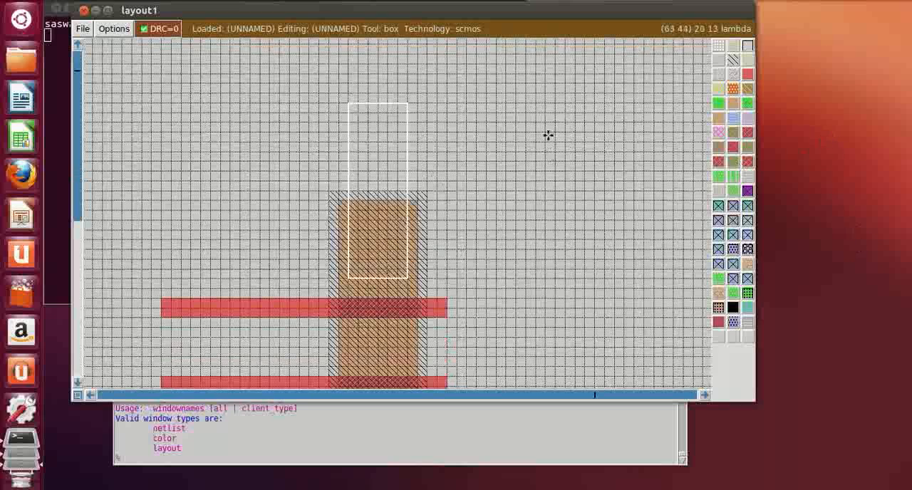
Paint the box with metal1 and add a metal1 bar about 31 by 5 lambda across its upper end, forming a T
{"action": "left_click", "coordinate": [733, 119]}
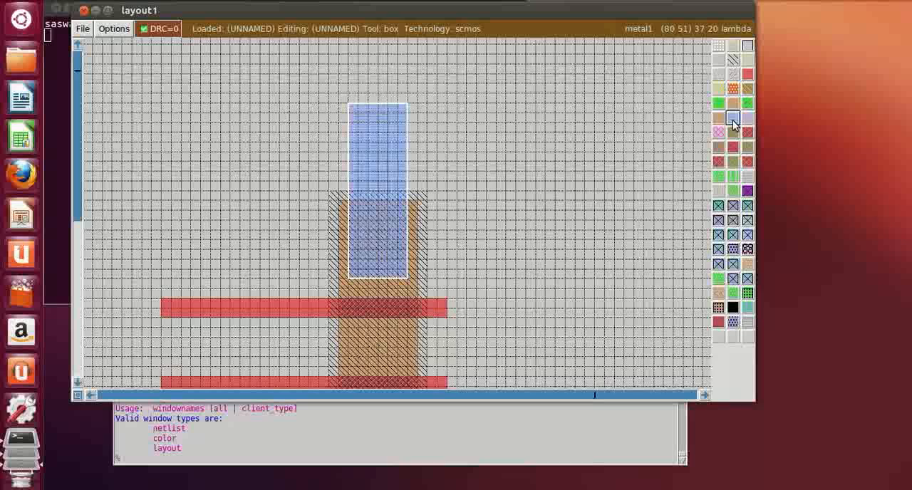
{"action": "left_click", "coordinate": [524, 278]}
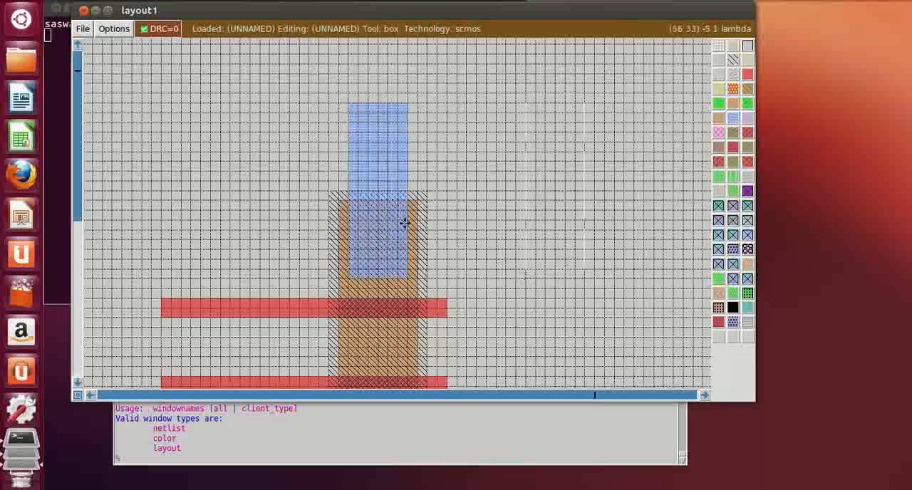
{"action": "left_click", "coordinate": [229, 132]}
{"action": "right_click", "coordinate": [575, 104]}
{"action": "right_click", "coordinate": [546, 93]}
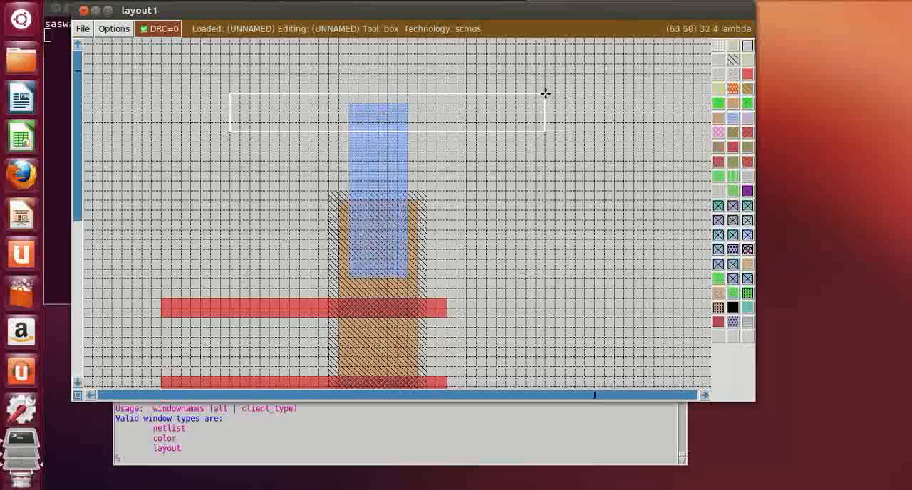
{"action": "right_click", "coordinate": [537, 82]}
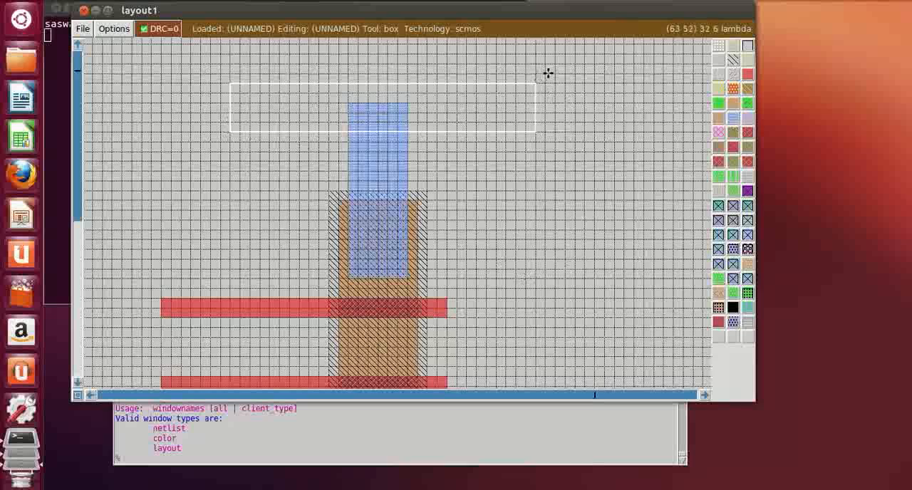
{"action": "left_click", "coordinate": [733, 119]}
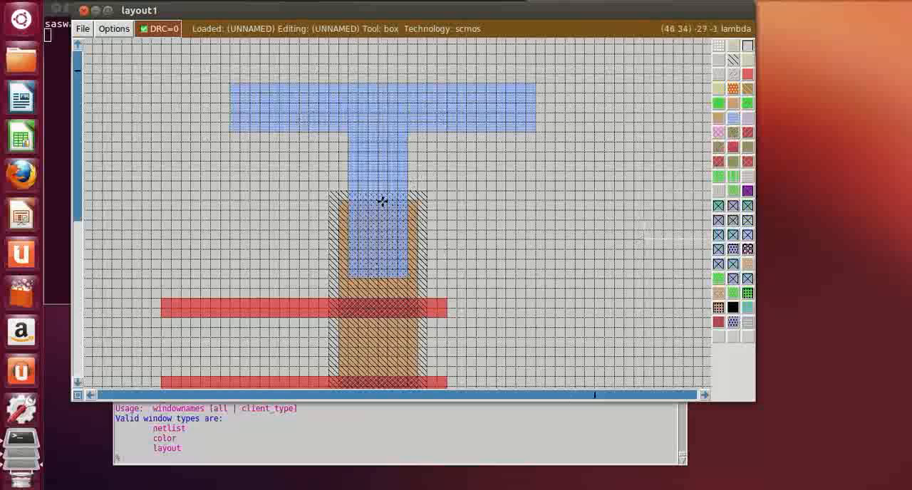
Draw a box 8 lambda wide and 1 lambda high spanning the p-diffusion at its lower edge
{"action": "scroll", "coordinate": [392, 336], "scroll_direction": "down", "scroll_amount": 2}
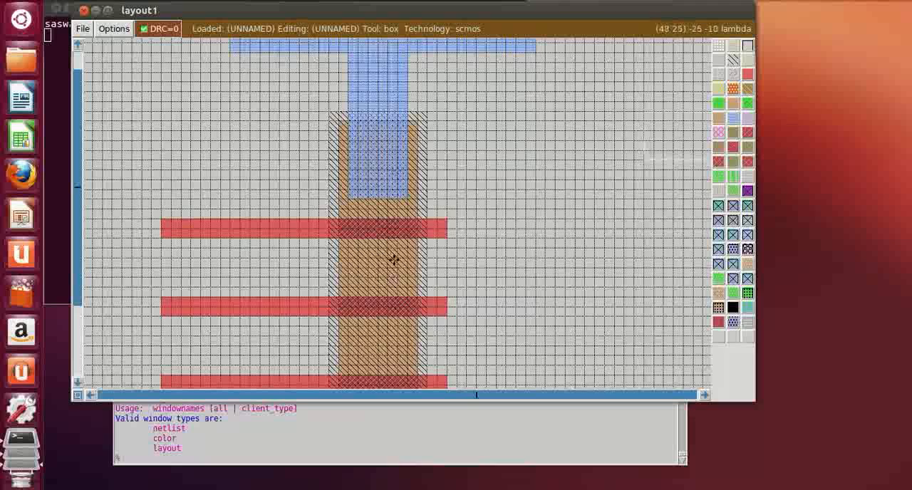
{"action": "scroll", "coordinate": [394, 261], "scroll_direction": "down", "scroll_amount": 2}
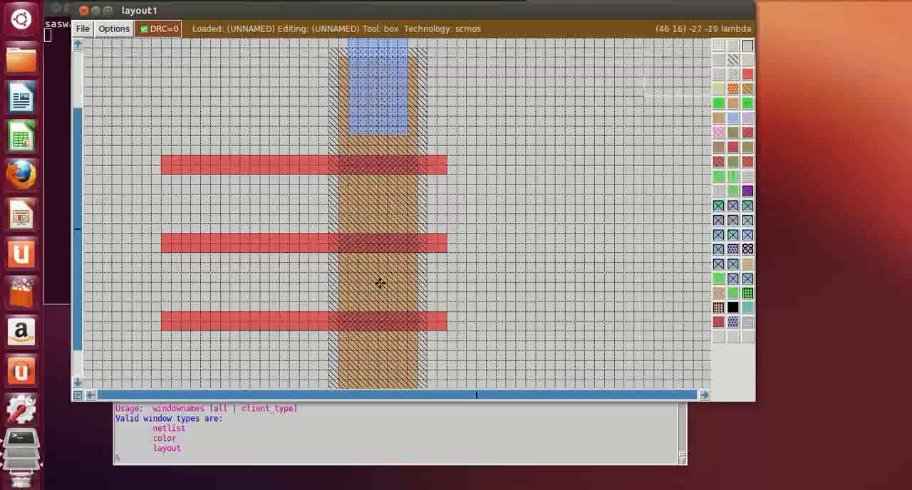
{"action": "scroll", "coordinate": [380, 283], "scroll_direction": "down", "scroll_amount": 3}
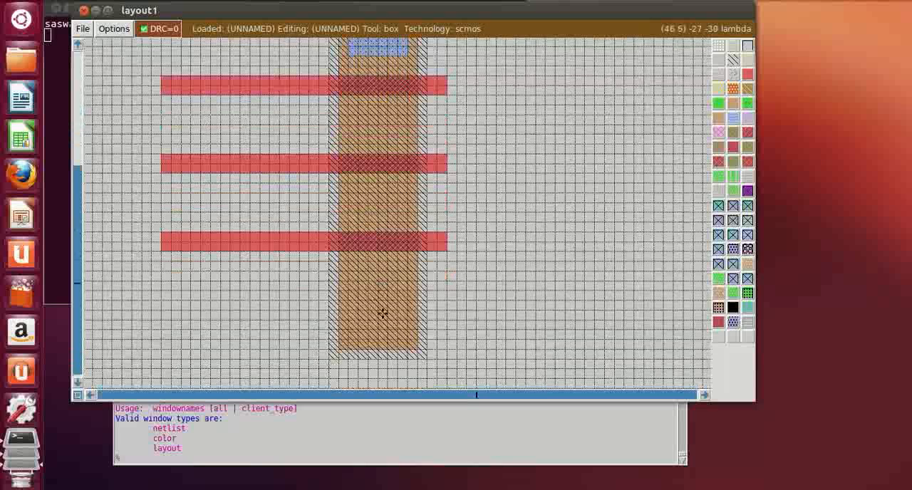
{"action": "scroll", "coordinate": [382, 314], "scroll_direction": "down", "scroll_amount": 2}
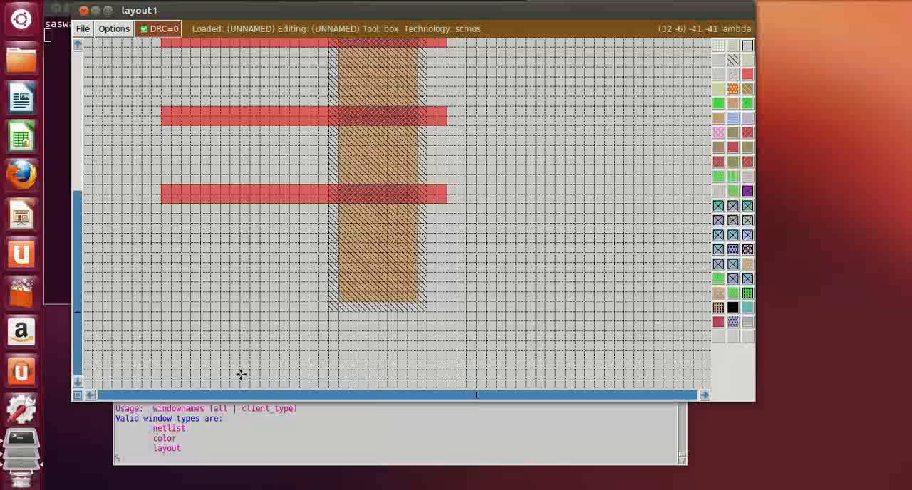
{"action": "scroll", "coordinate": [599, 355], "scroll_direction": "down", "scroll_amount": 8}
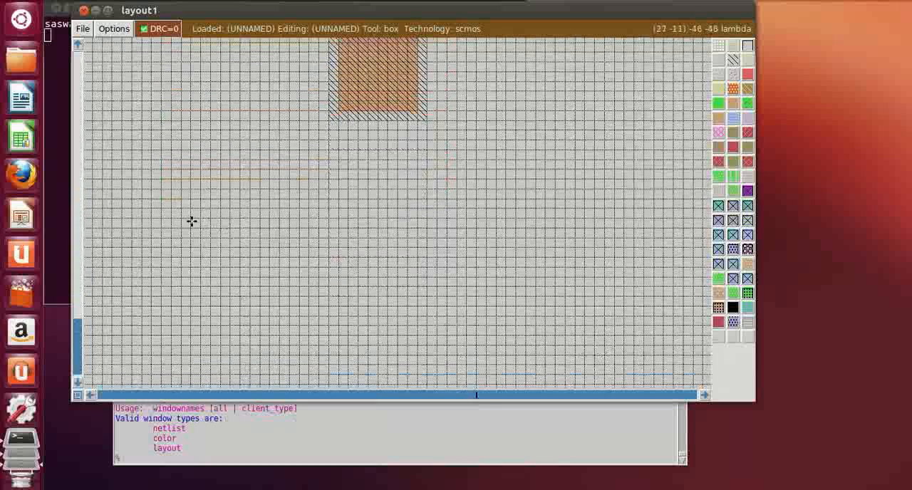
{"action": "scroll", "coordinate": [372, 151], "scroll_direction": "up", "scroll_amount": 6}
{"action": "scroll", "coordinate": [266, 327], "scroll_direction": "down", "scroll_amount": 7}
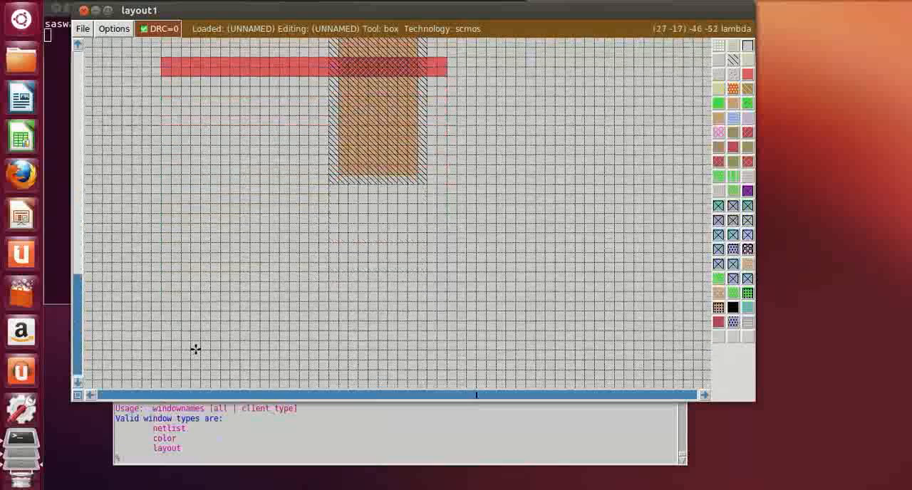
{"action": "left_click", "coordinate": [335, 95]}
{"action": "right_click", "coordinate": [416, 88]}
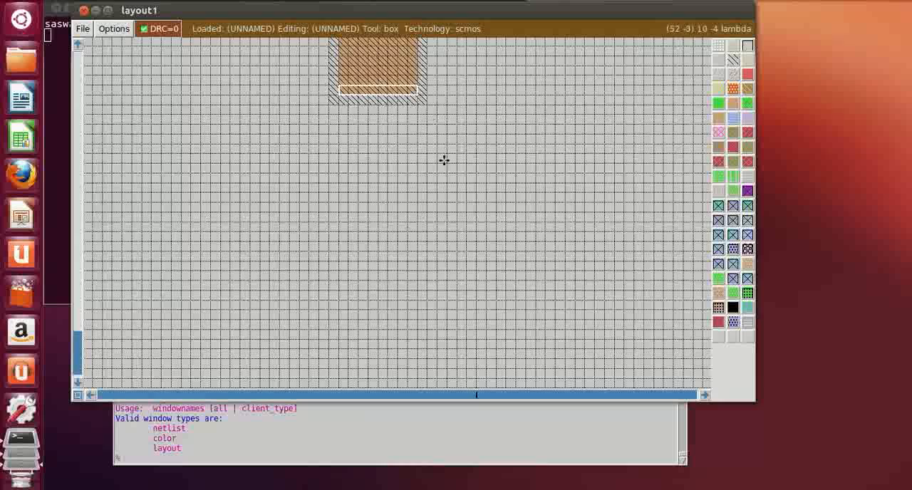
Move the 8-lambda-wide box into the empty area below the n-well, roughly under the p-diffusion
{"action": "scroll", "coordinate": [149, 321], "scroll_direction": "down", "scroll_amount": 3}
{"action": "left_click", "coordinate": [151, 320]}
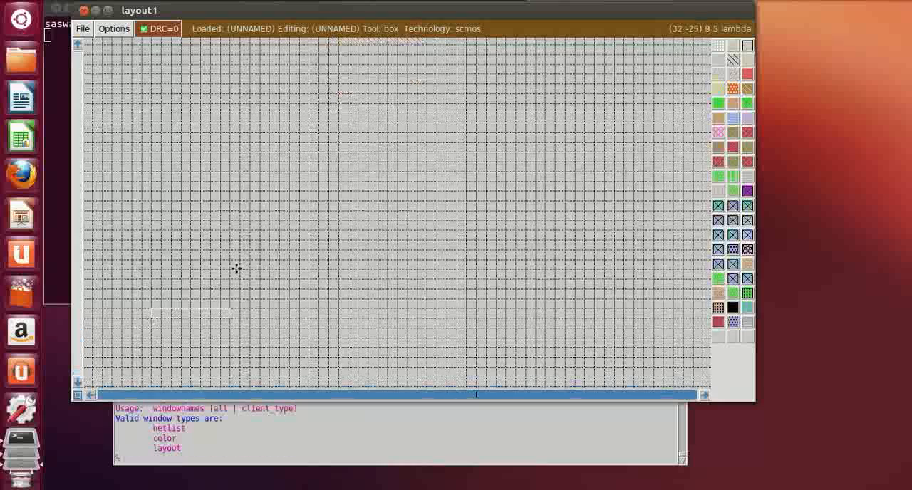
{"action": "scroll", "coordinate": [236, 271], "scroll_direction": "up", "scroll_amount": 3}
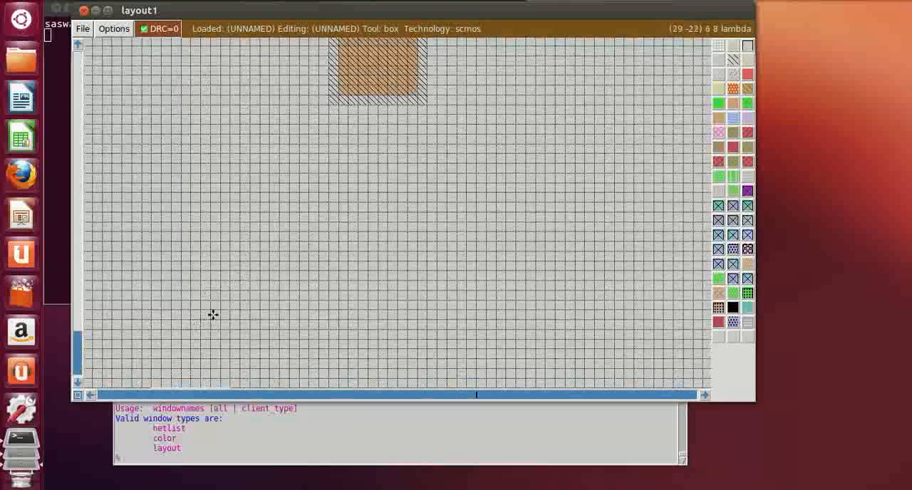
{"action": "scroll", "coordinate": [212, 310], "scroll_direction": "down", "scroll_amount": 2}
{"action": "left_click", "coordinate": [202, 279]}
{"action": "left_click_drag", "start_coordinate": [222, 262], "coordinate": [134, 284]}
{"action": "left_click", "coordinate": [336, 273]}
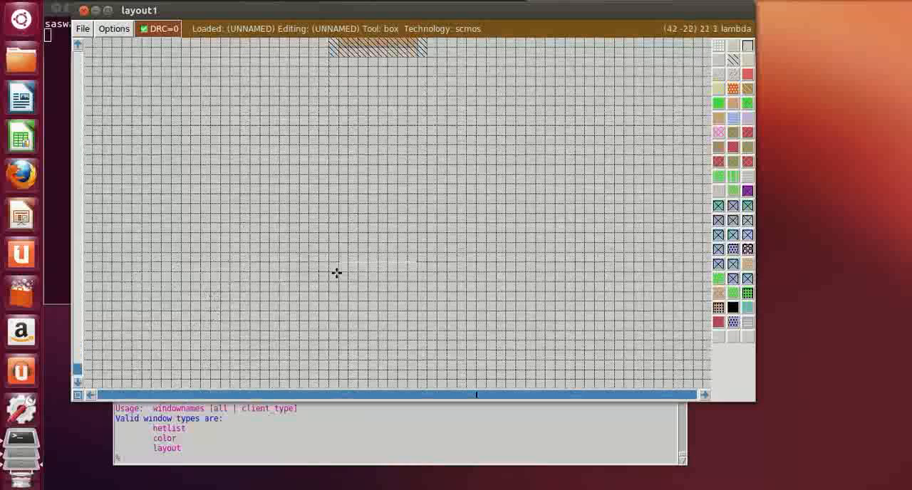
{"action": "left_click", "coordinate": [349, 265]}
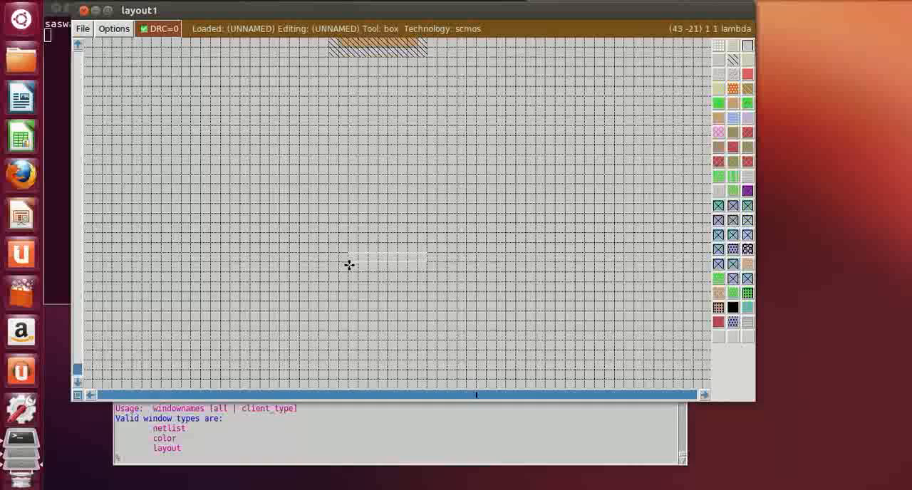
Resize the box to 8 by 22 lambda, aligned with the p-diffusion's sides and reaching up to its lower edge
{"action": "right_click", "coordinate": [425, 177]}
{"action": "scroll", "coordinate": [425, 177], "scroll_direction": "up", "scroll_amount": 1}
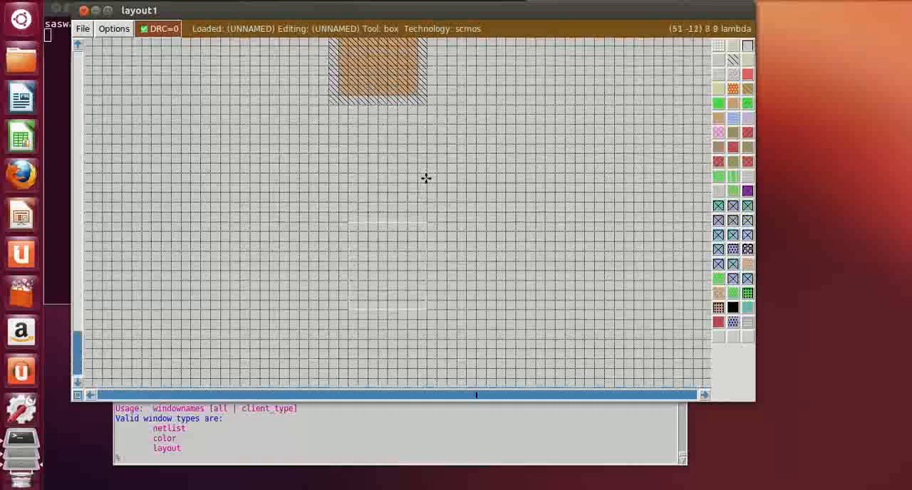
{"action": "right_click", "coordinate": [417, 94]}
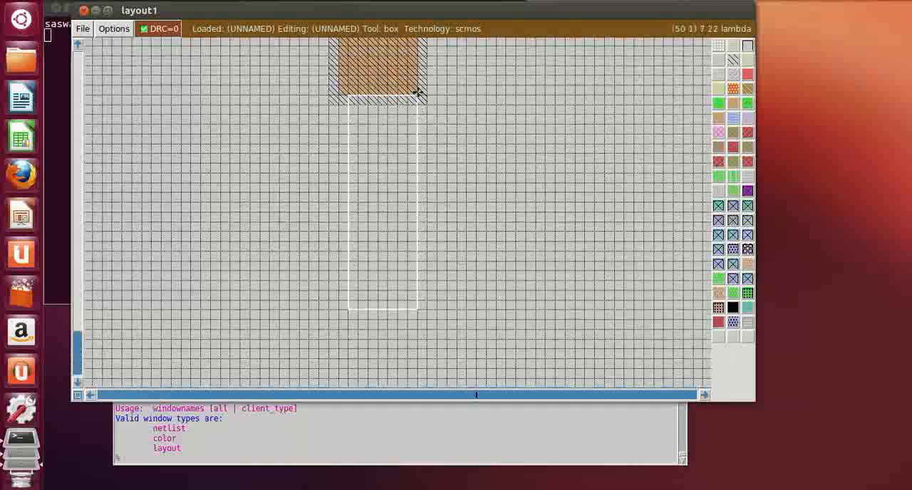
{"action": "left_click", "coordinate": [340, 308]}
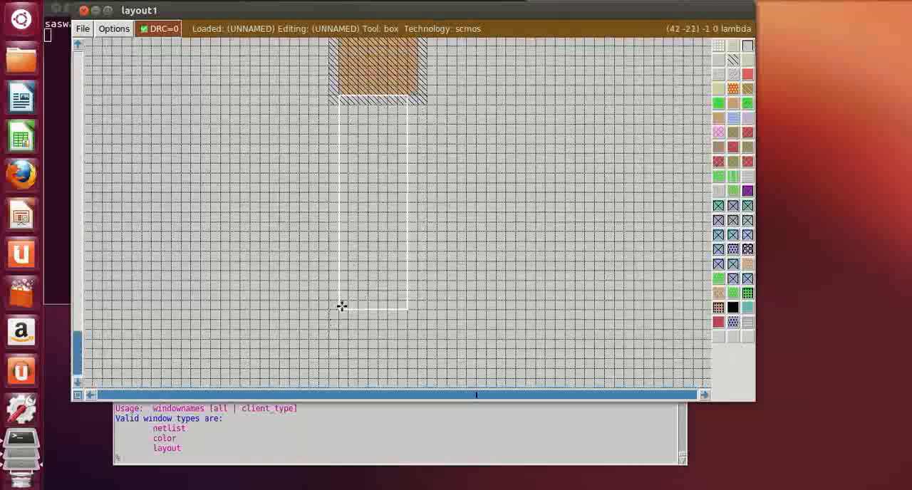
{"action": "right_click", "coordinate": [419, 99]}
Shift the box down until it starts 7 lambda below the p-diffusion and paint it with n-diffusion
{"action": "scroll", "coordinate": [356, 312], "scroll_direction": "down", "scroll_amount": 2}
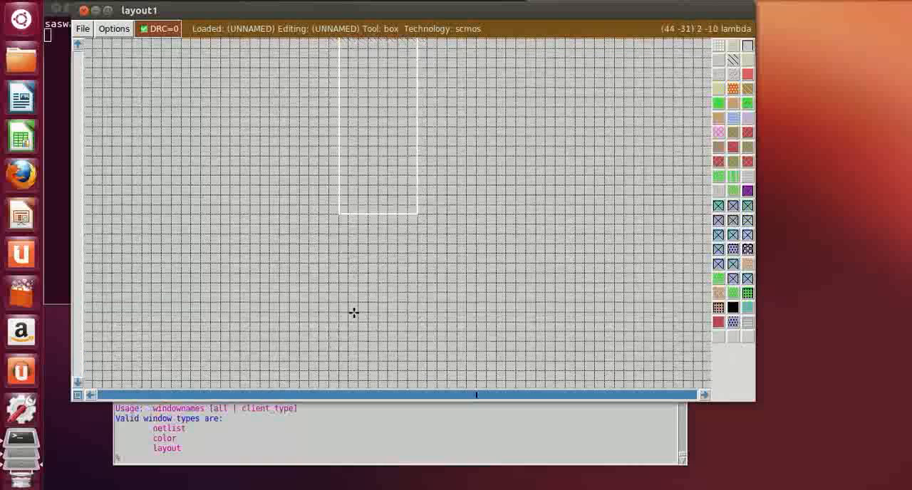
{"action": "left_click", "coordinate": [337, 278]}
{"action": "scroll", "coordinate": [337, 278], "scroll_direction": "up", "scroll_amount": 5}
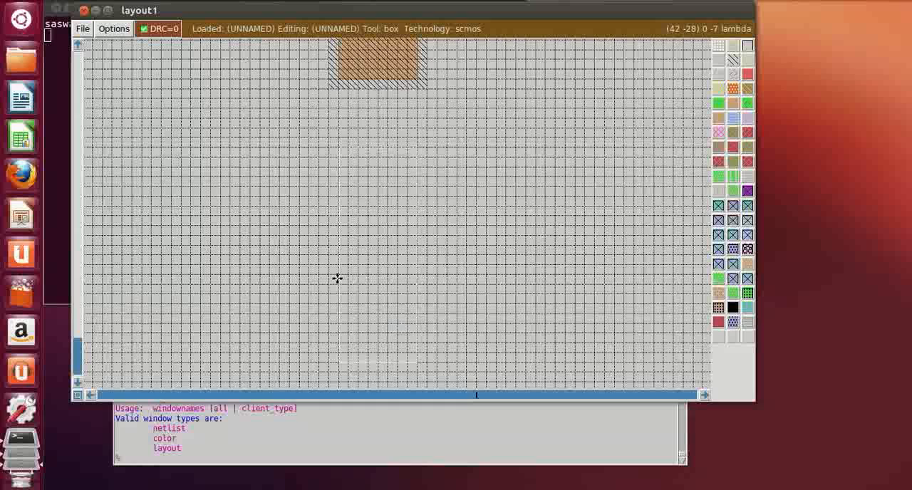
{"action": "scroll", "coordinate": [337, 278], "scroll_direction": "down", "scroll_amount": 4}
{"action": "scroll", "coordinate": [337, 278], "scroll_direction": "up", "scroll_amount": 4}
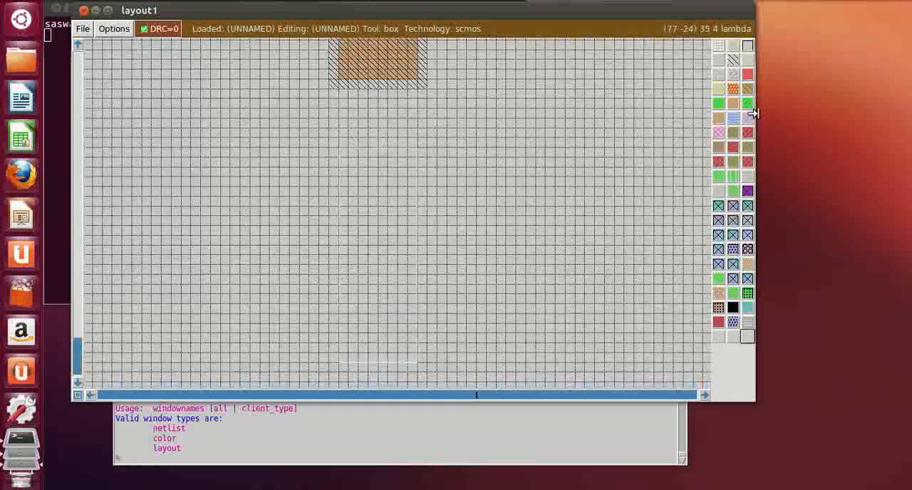
{"action": "left_click", "coordinate": [717, 103]}
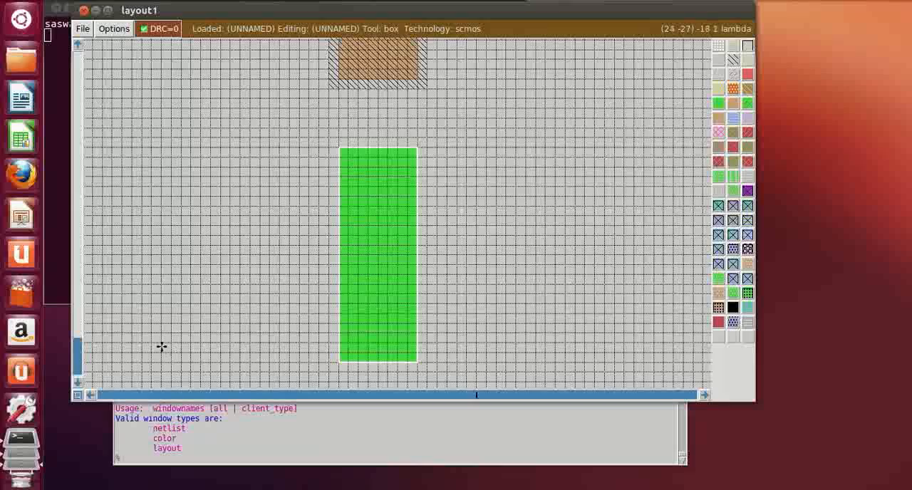
Paint a second identical n-diffusion strip level with the first, 9 lambda to its left
{"action": "scroll", "coordinate": [160, 347], "scroll_direction": "up", "scroll_amount": 2}
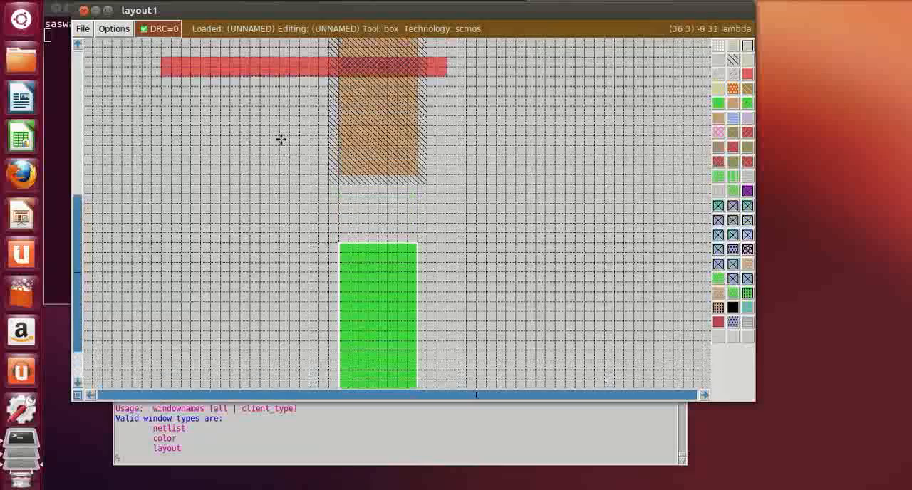
{"action": "scroll", "coordinate": [194, 246], "scroll_direction": "up", "scroll_amount": 2}
{"action": "scroll", "coordinate": [195, 244], "scroll_direction": "up", "scroll_amount": 1}
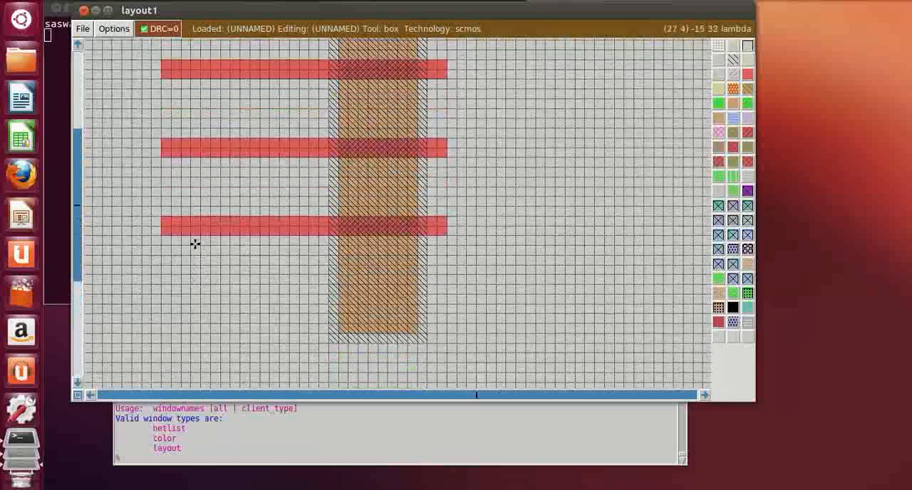
{"action": "scroll", "coordinate": [196, 245], "scroll_direction": "down", "scroll_amount": 5}
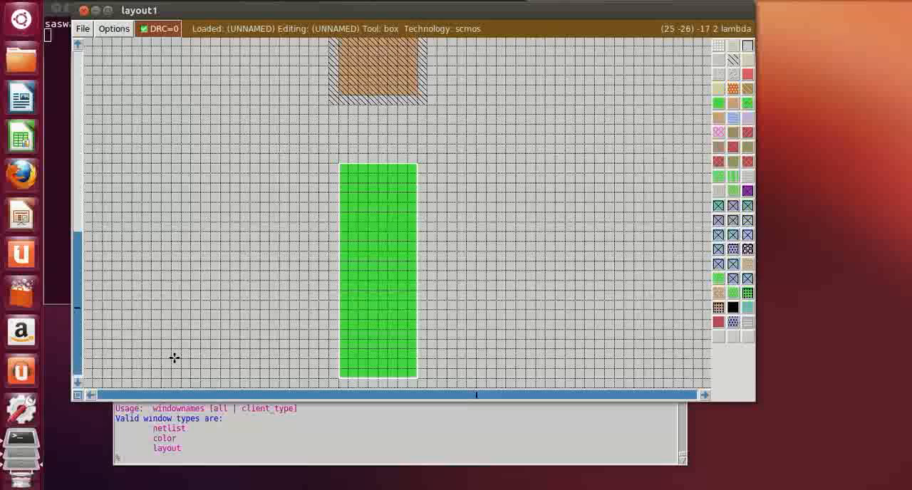
{"action": "left_click", "coordinate": [175, 358]}
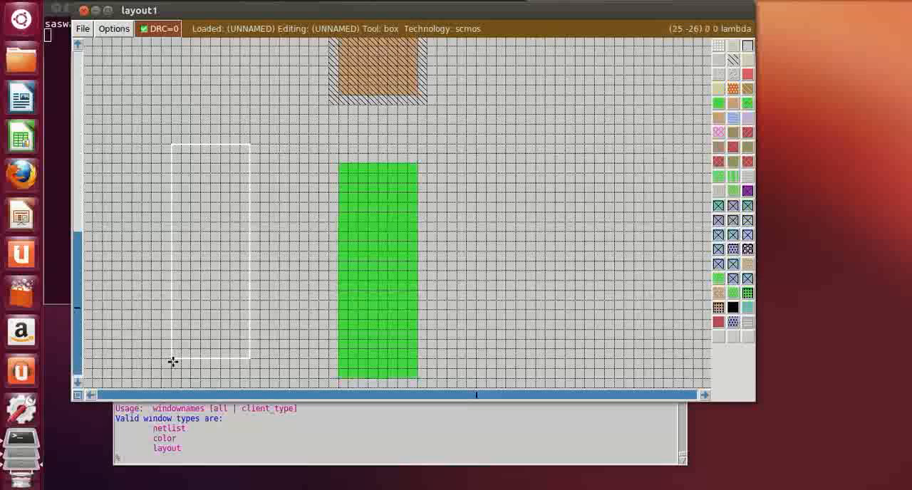
{"action": "left_click", "coordinate": [169, 368]}
{"action": "left_click", "coordinate": [164, 369]}
{"action": "left_click", "coordinate": [165, 378]}
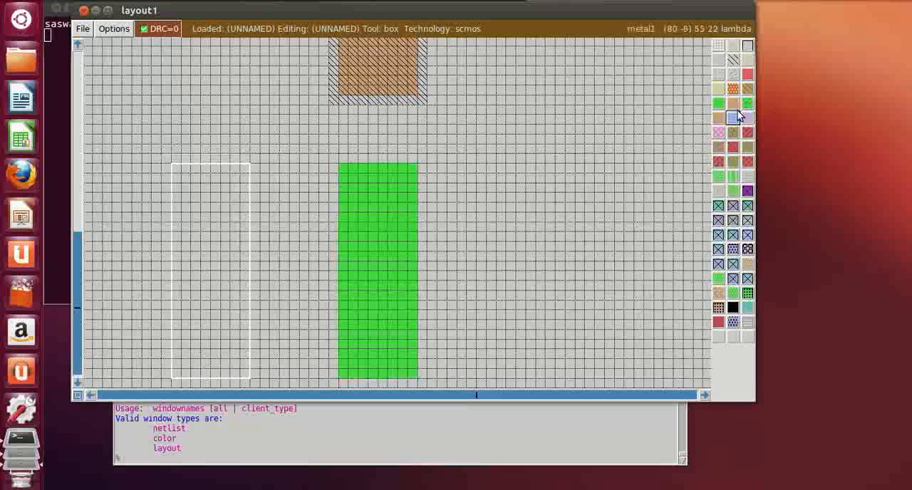
{"action": "middle_click", "coordinate": [719, 103]}
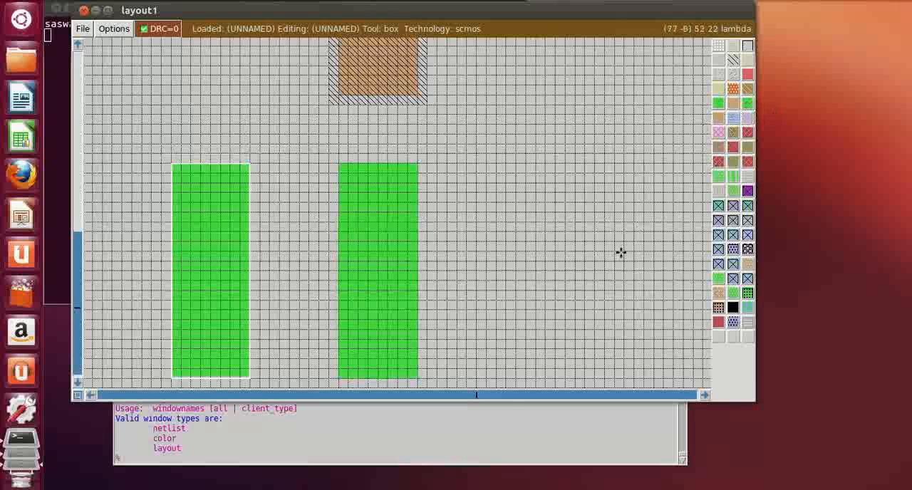
Paint a third identical n-diffusion strip level with the others, 9 lambda to the right of the middle strip
{"action": "left_click", "coordinate": [476, 376]}
{"action": "left_click", "coordinate": [490, 376]}
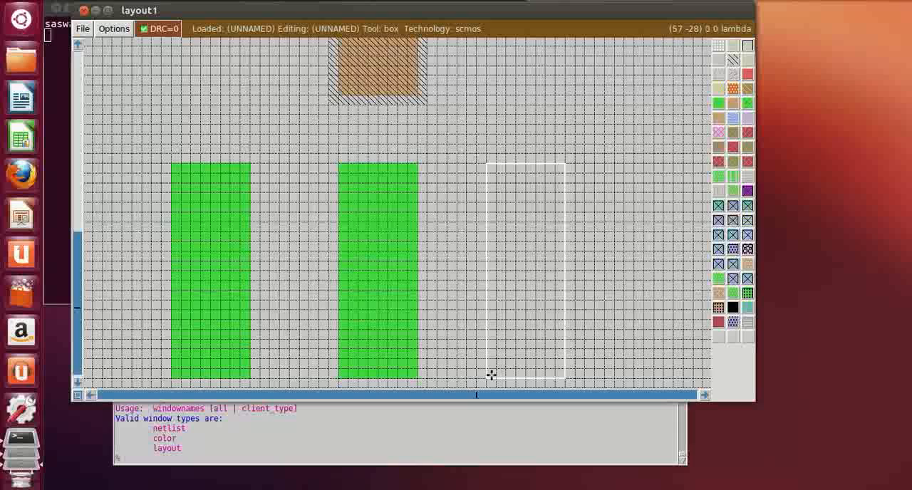
{"action": "left_click", "coordinate": [497, 378]}
{"action": "left_click", "coordinate": [504, 377]}
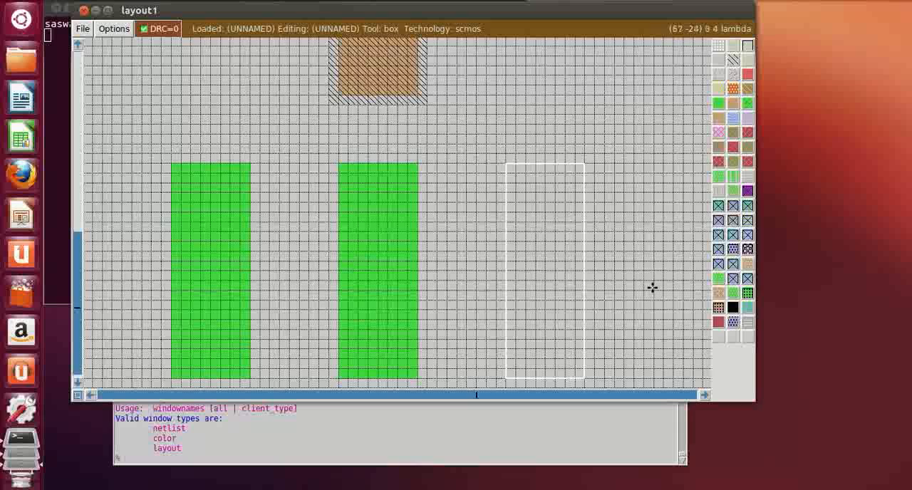
{"action": "left_click", "coordinate": [718, 104]}
Examine the whole layout, from the metal1 bar and polysilicon gates down to the three n-diffusion strips
{"action": "scroll", "coordinate": [605, 325], "scroll_direction": "up", "scroll_amount": 2}
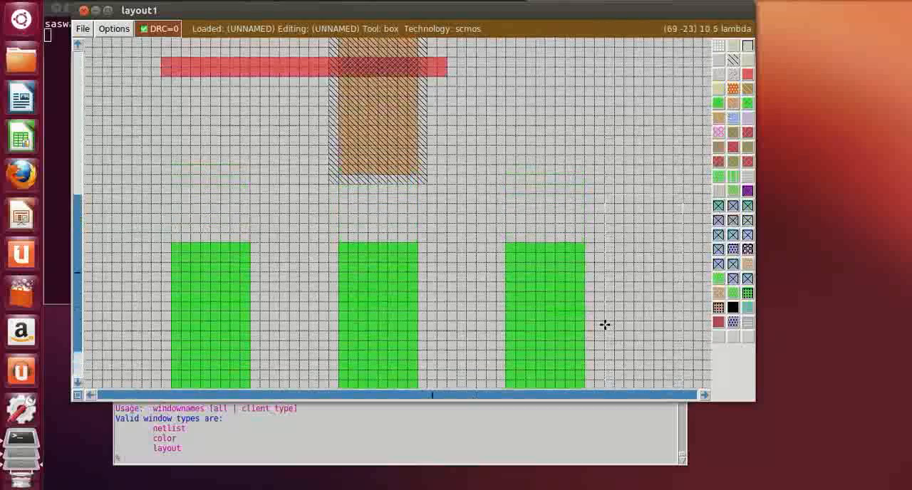
{"action": "key", "text": "z"}
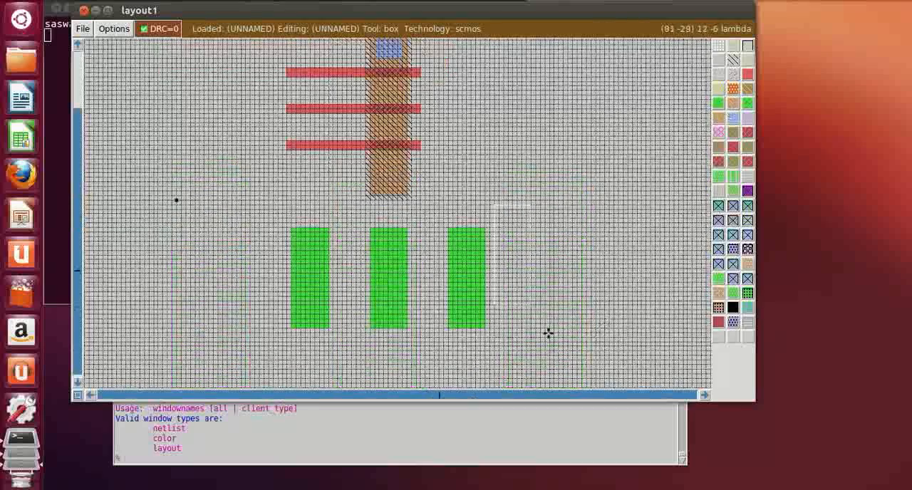
{"action": "scroll", "coordinate": [547, 332], "scroll_direction": "up", "scroll_amount": 2}
{"action": "key", "text": "shift+z"}
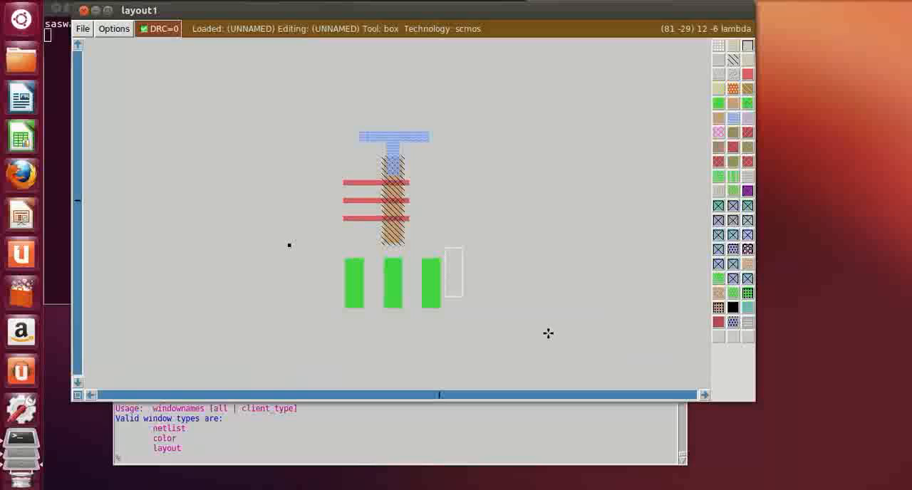
{"action": "key", "text": "z"}
{"action": "scroll", "coordinate": [548, 333], "scroll_direction": "down", "scroll_amount": 2}
{"action": "key", "text": "z"}
{"action": "scroll", "coordinate": [548, 332], "scroll_direction": "down", "scroll_amount": 7}
{"action": "scroll", "coordinate": [547, 329], "scroll_direction": "down", "scroll_amount": 2}
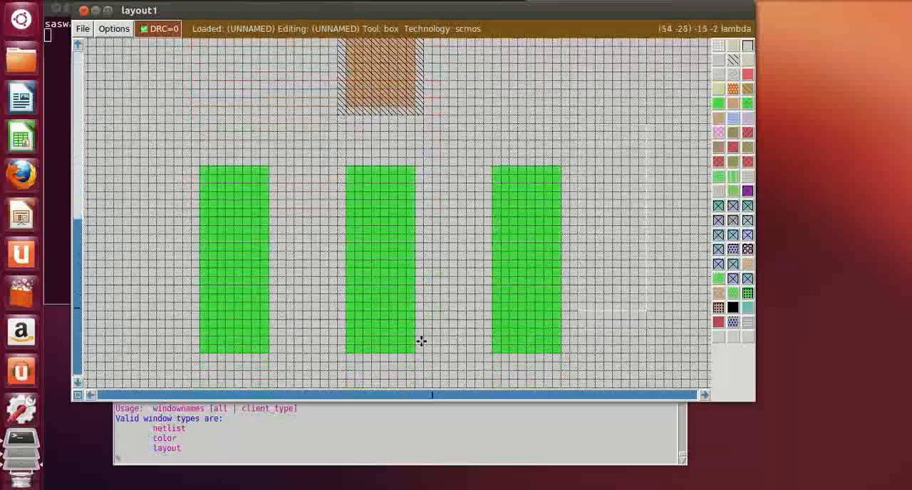
Erase the lowest 4 lambda of all three n-diffusion strips, leaving them equally shortened, and move the box clear of them
{"action": "left_click", "coordinate": [140, 370]}
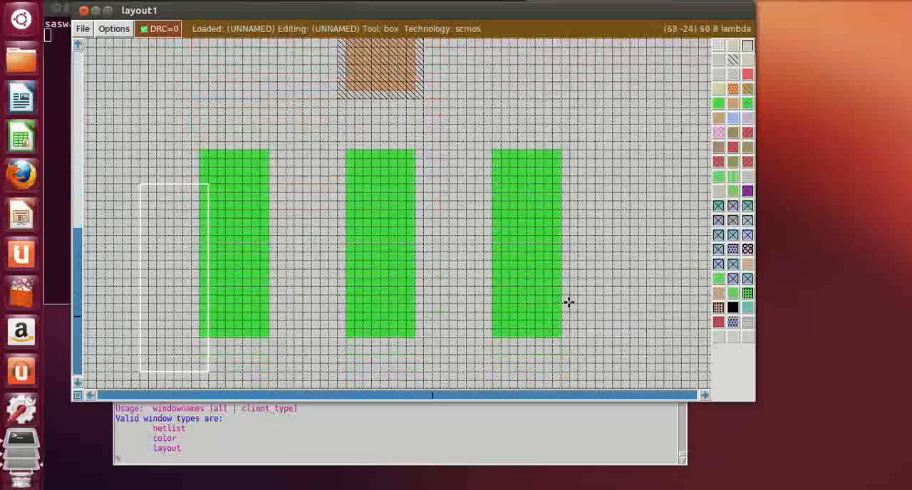
{"action": "right_click", "coordinate": [612, 306]}
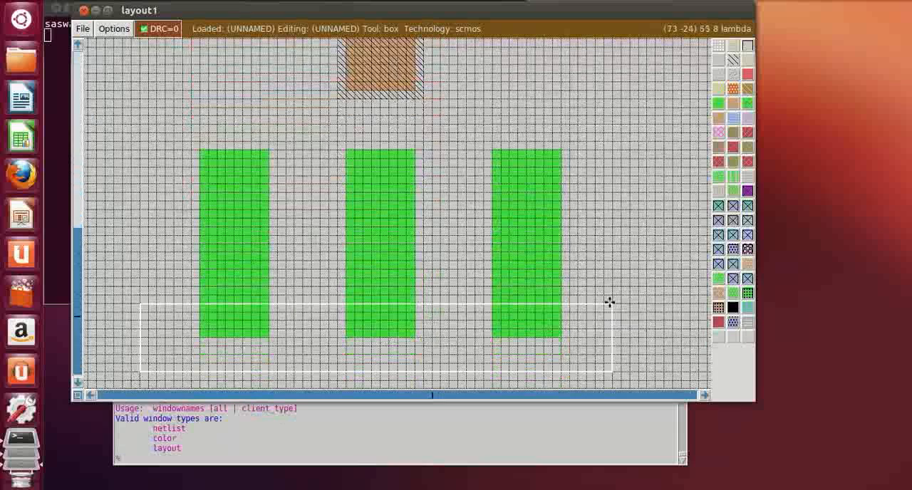
{"action": "middle_click", "coordinate": [626, 238]}
{"action": "left_click", "coordinate": [638, 292]}
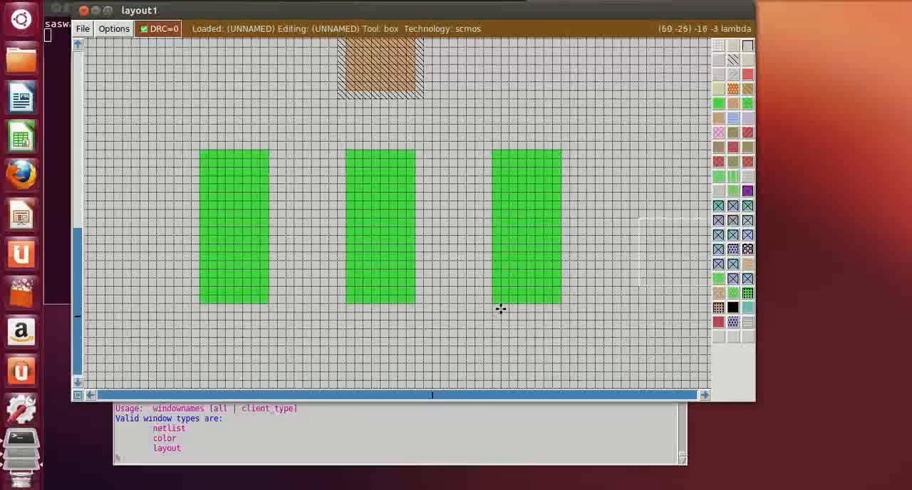
Paint a horizontal polysilicon gate 15 by 2 lambda across the left n-diffusion strip, 8 lambda below its top and extending 1 lambda past its right edge
{"action": "scroll", "coordinate": [502, 308], "scroll_direction": "up", "scroll_amount": 4}
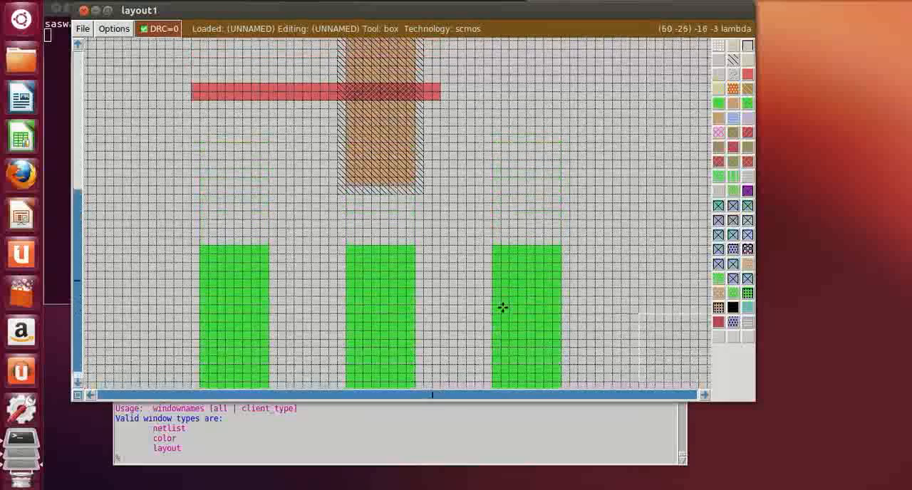
{"action": "scroll", "coordinate": [354, 356], "scroll_direction": "down", "scroll_amount": 2}
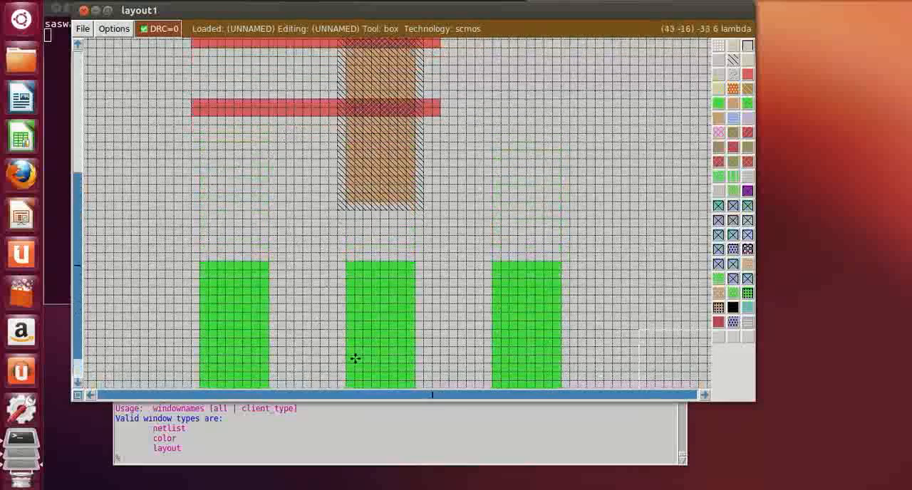
{"action": "scroll", "coordinate": [335, 316], "scroll_direction": "up", "scroll_amount": 3}
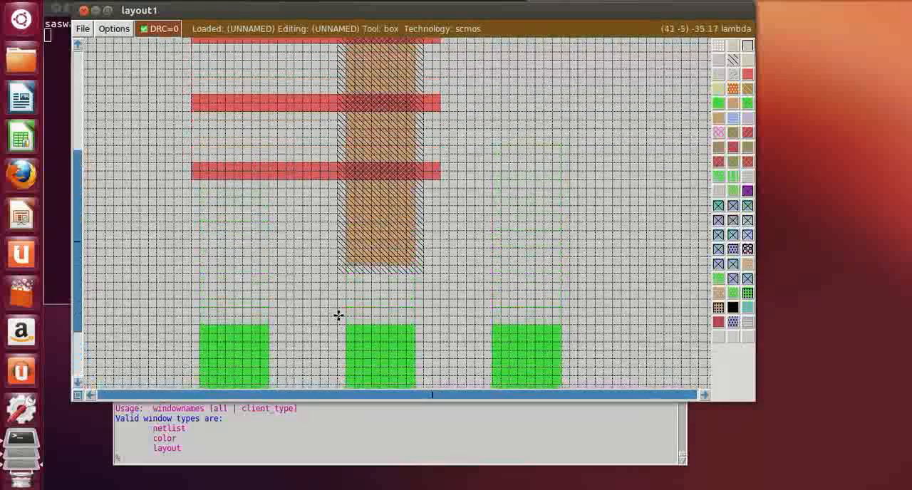
{"action": "scroll", "coordinate": [335, 306], "scroll_direction": "up", "scroll_amount": 3}
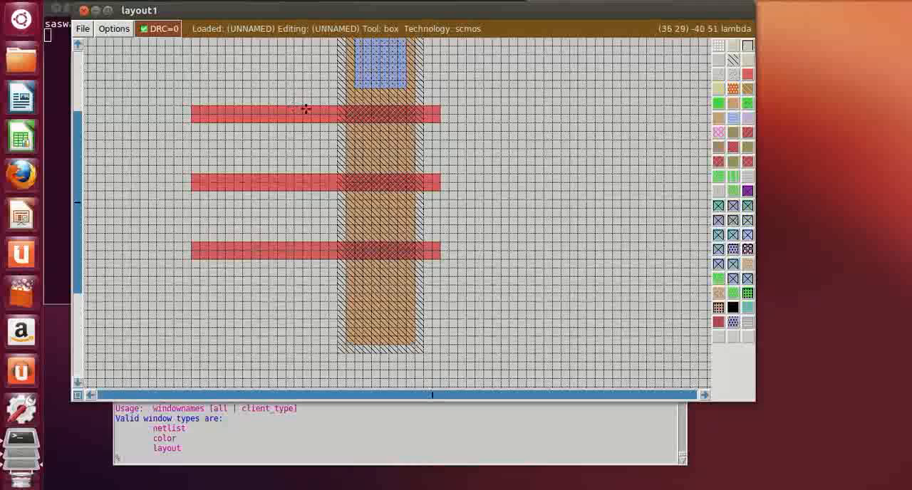
{"action": "scroll", "coordinate": [220, 250], "scroll_direction": "down", "scroll_amount": 6}
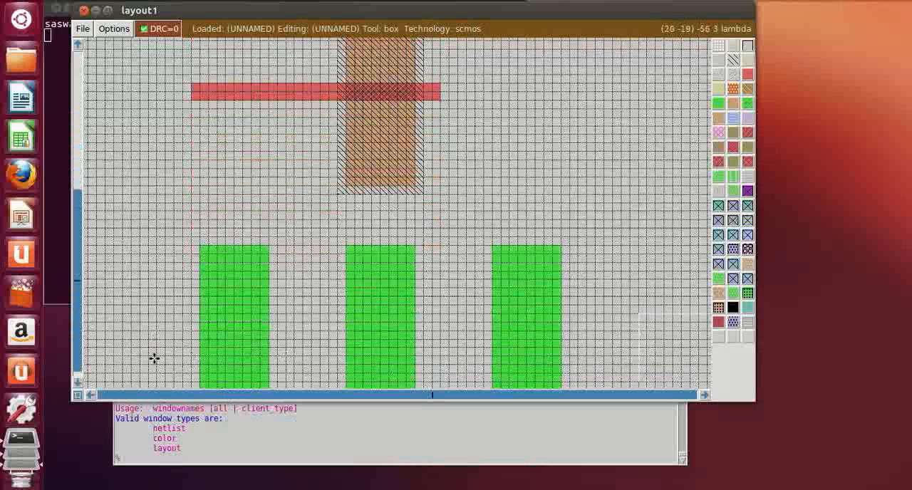
{"action": "scroll", "coordinate": [160, 359], "scroll_direction": "down", "scroll_amount": 2}
{"action": "left_click", "coordinate": [151, 280]}
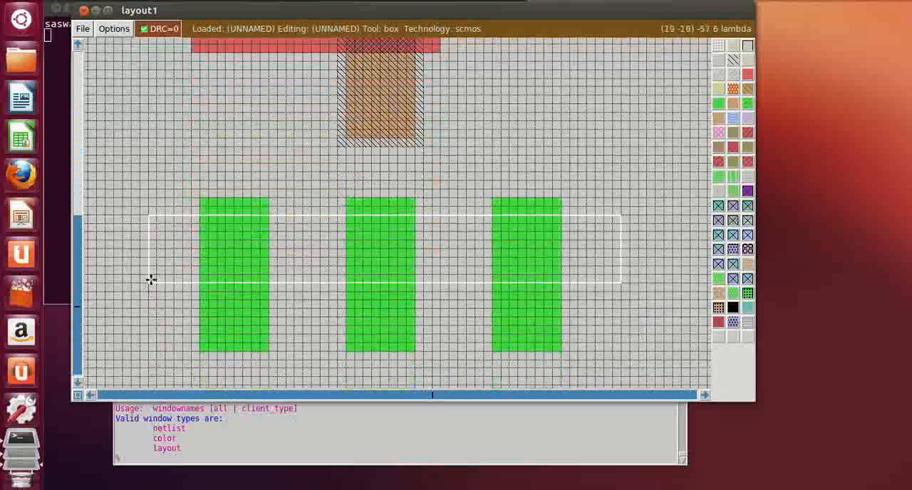
{"action": "right_click", "coordinate": [310, 271]}
{"action": "right_click", "coordinate": [278, 267]}
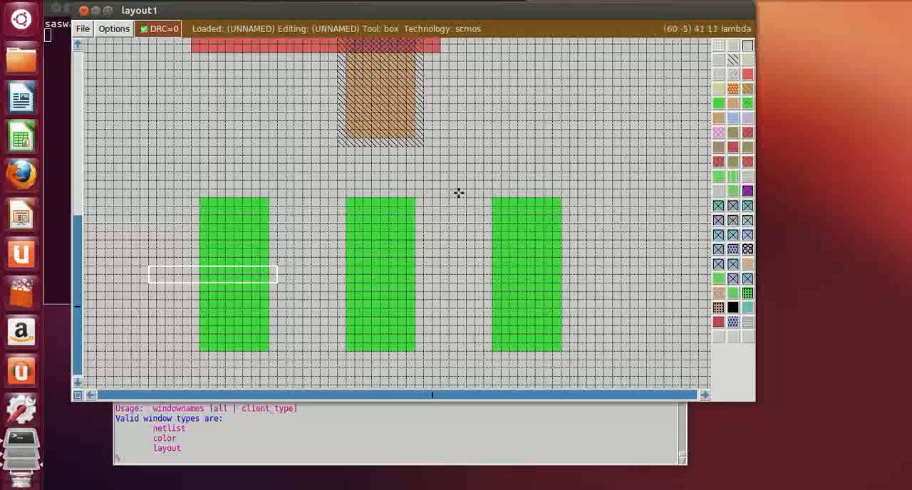
{"action": "middle_click", "coordinate": [748, 75]}
{"action": "left_click", "coordinate": [585, 194]}
Erase the leftmost 13 lambda of the middle and lowest polysilicon gates over the p-diffusion
{"action": "scroll", "coordinate": [457, 200], "scroll_direction": "up", "scroll_amount": 2}
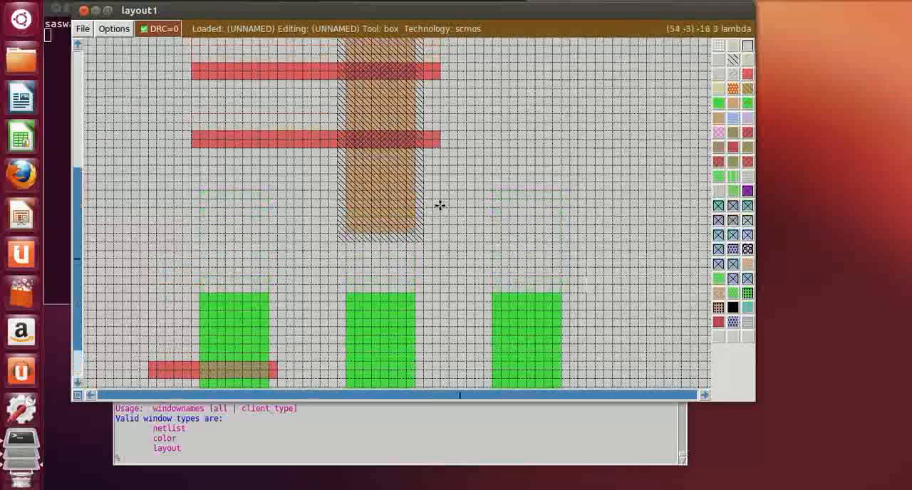
{"action": "left_click", "coordinate": [188, 119]}
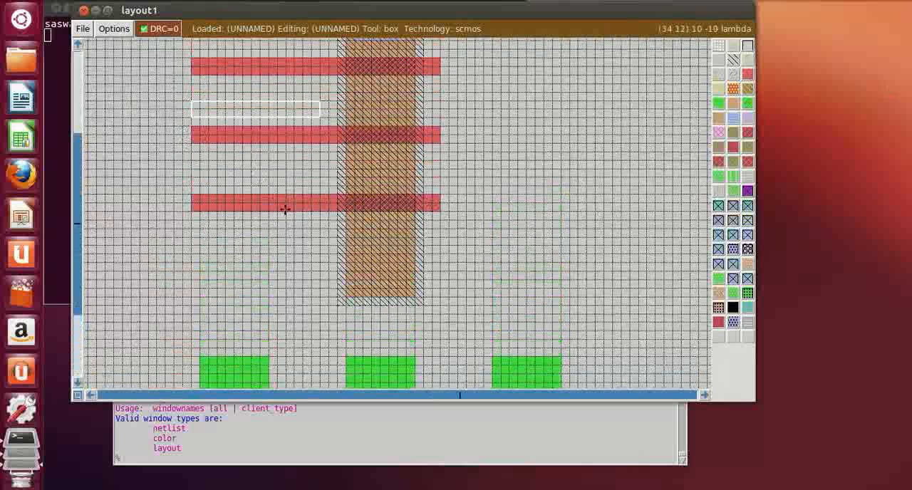
{"action": "right_click", "coordinate": [302, 228]}
{"action": "middle_click", "coordinate": [557, 202]}
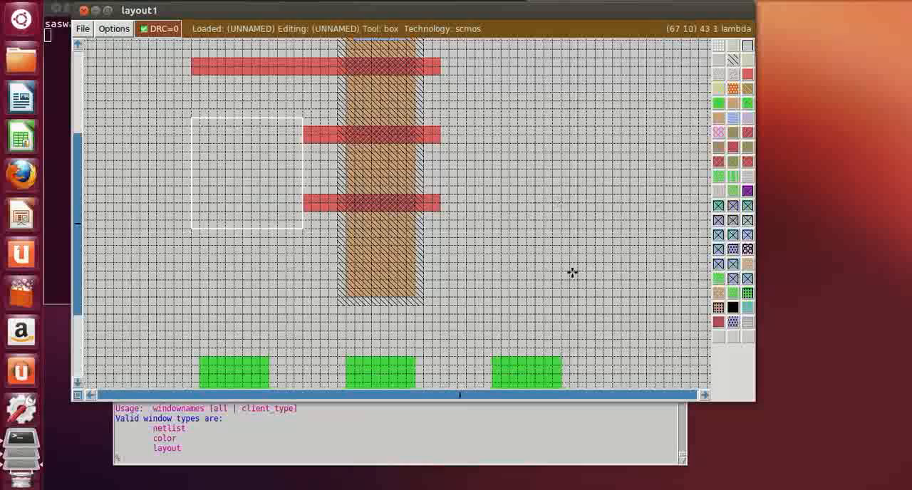
{"action": "left_click", "coordinate": [572, 270]}
Paint a vertical polysilicon line 2 lambda wide from the left strip's gate end up to the level of the topmost p-diffusion gate
{"action": "scroll", "coordinate": [539, 295], "scroll_direction": "down", "scroll_amount": 2}
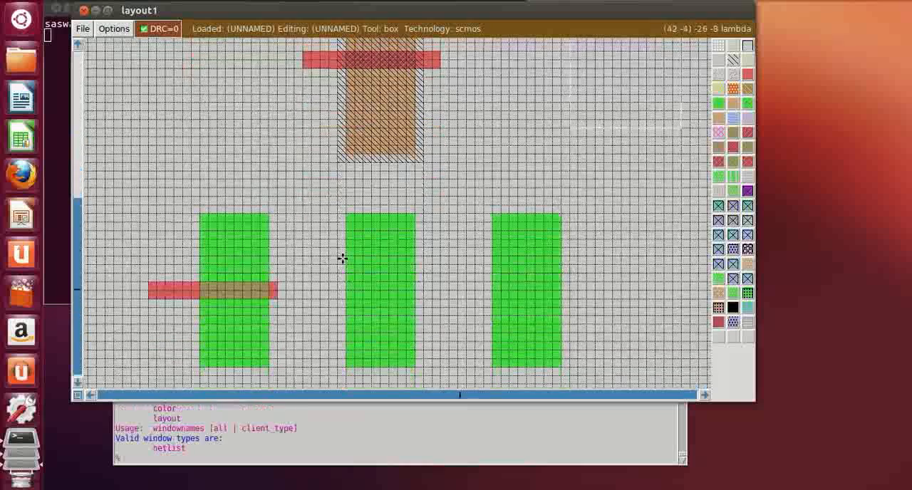
{"action": "left_click", "coordinate": [150, 279]}
{"action": "right_click", "coordinate": [164, 269]}
{"action": "scroll", "coordinate": [165, 269], "scroll_direction": "up", "scroll_amount": 1}
{"action": "right_click", "coordinate": [165, 269]}
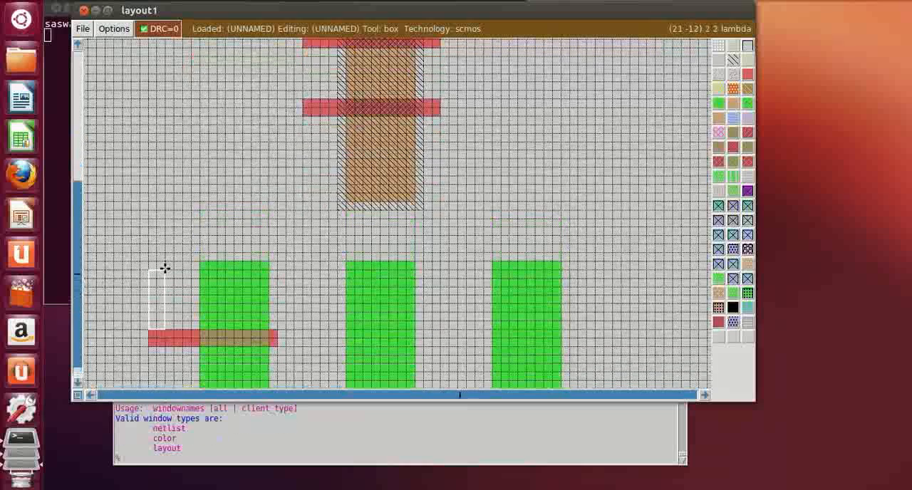
{"action": "scroll", "coordinate": [165, 268], "scroll_direction": "up", "scroll_amount": 1}
{"action": "right_click", "coordinate": [165, 268]}
{"action": "scroll", "coordinate": [165, 269], "scroll_direction": "up", "scroll_amount": 1}
{"action": "scroll", "coordinate": [165, 268], "scroll_direction": "up", "scroll_amount": 3}
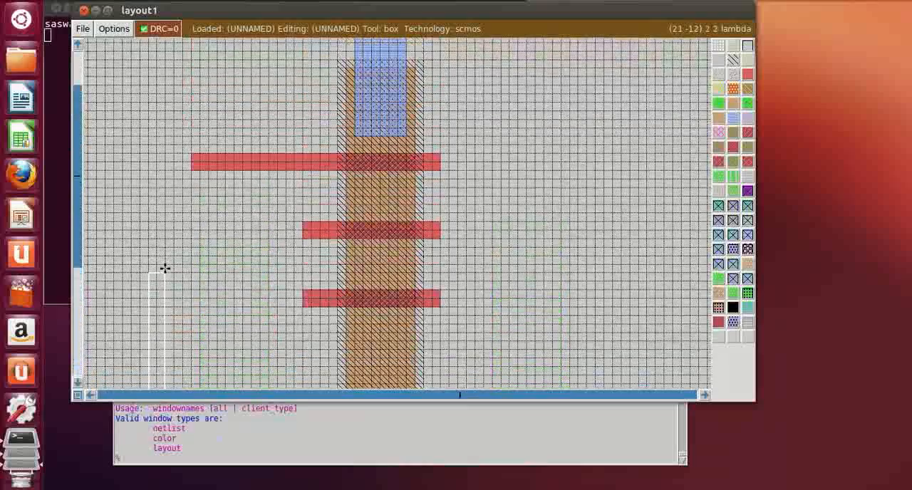
{"action": "scroll", "coordinate": [165, 268], "scroll_direction": "up", "scroll_amount": 3}
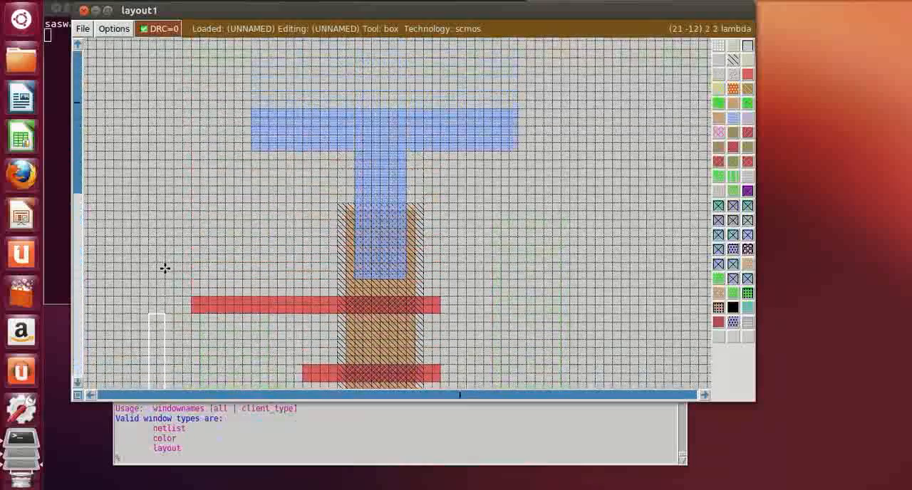
{"action": "scroll", "coordinate": [165, 268], "scroll_direction": "down", "scroll_amount": 2}
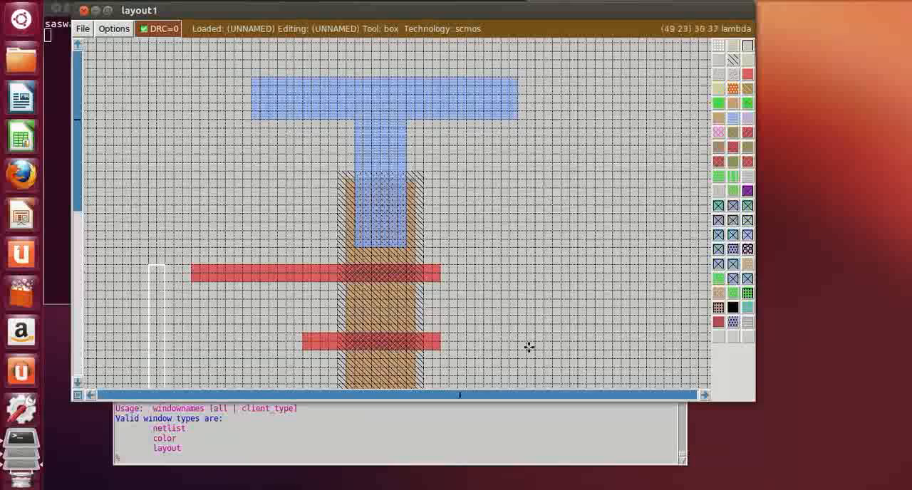
{"action": "left_click", "coordinate": [746, 75]}
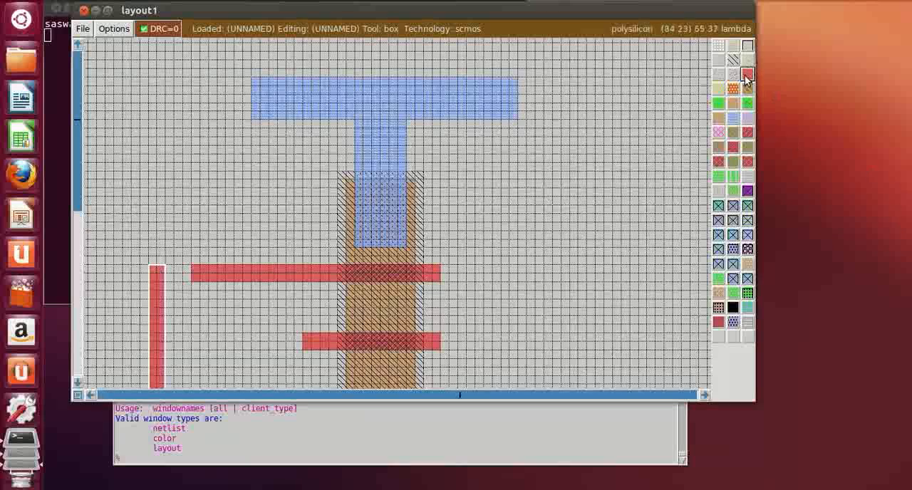
Fill the 3 lambda gap between the vertical line and the topmost p-diffusion gate with polysilicon
{"action": "left_click", "coordinate": [167, 280]}
{"action": "right_click", "coordinate": [192, 266]}
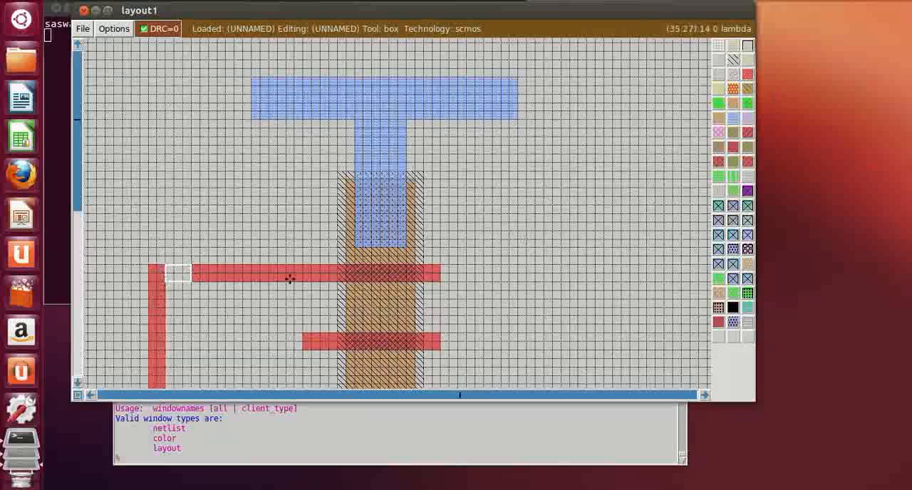
{"action": "left_click", "coordinate": [746, 74]}
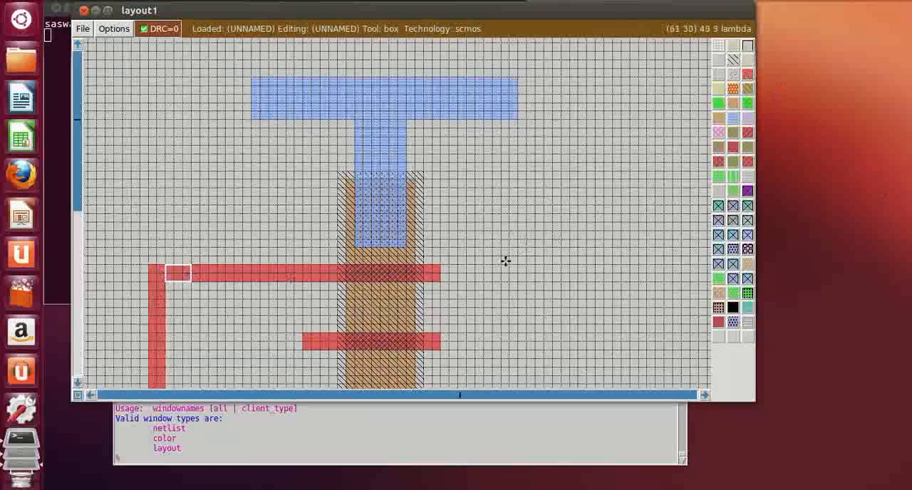
{"action": "left_click", "coordinate": [509, 264]}
Erase the leftmost 3 lambda of the lowest polysilicon gate over the p-diffusion
{"action": "key", "text": "shift+z"}
{"action": "scroll", "coordinate": [417, 196], "scroll_direction": "down", "scroll_amount": 2}
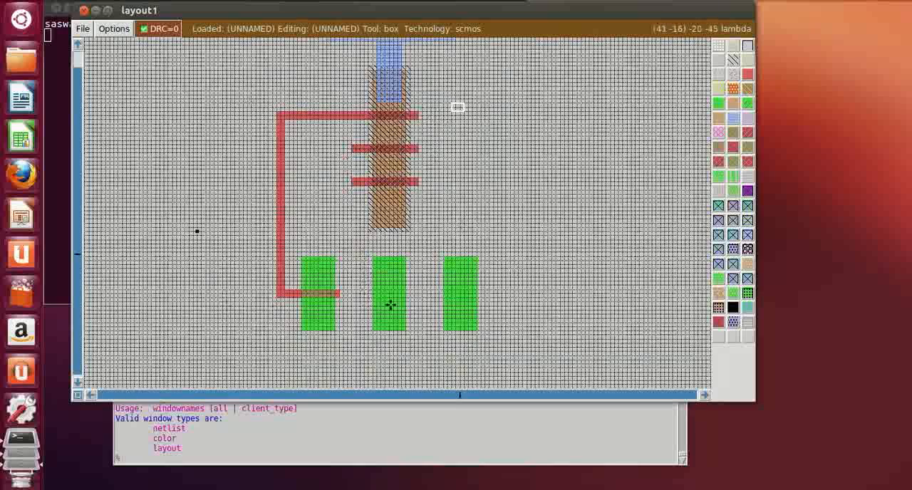
{"action": "key", "text": "z"}
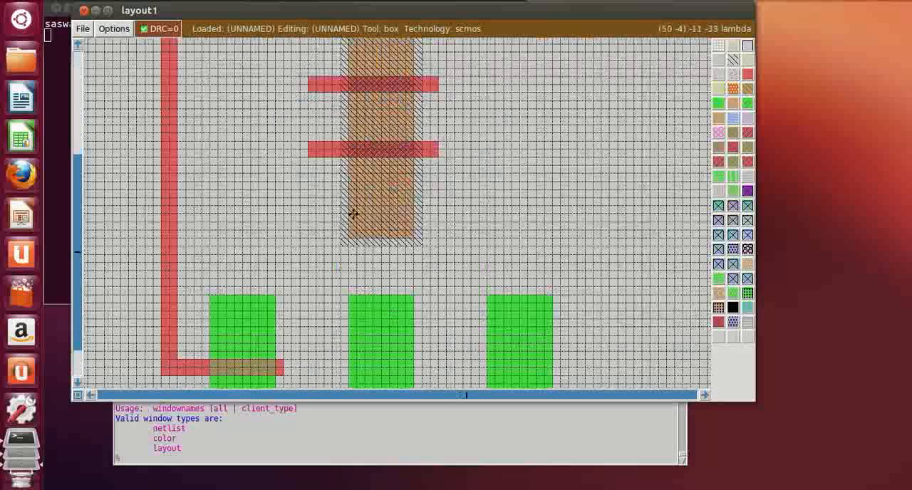
{"action": "left_click", "coordinate": [308, 135]}
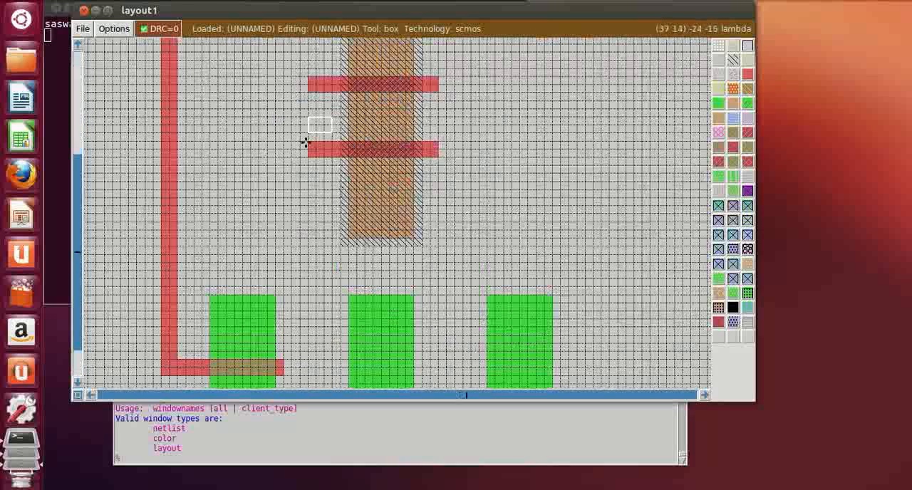
{"action": "right_click", "coordinate": [328, 179]}
{"action": "right_click", "coordinate": [333, 172]}
{"action": "right_click", "coordinate": [333, 134]}
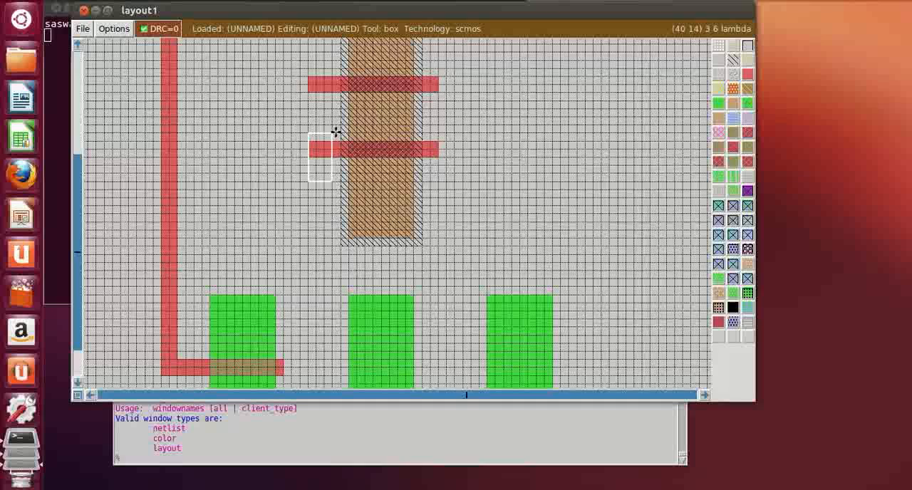
{"action": "middle_click", "coordinate": [560, 151]}
{"action": "left_click", "coordinate": [546, 210]}
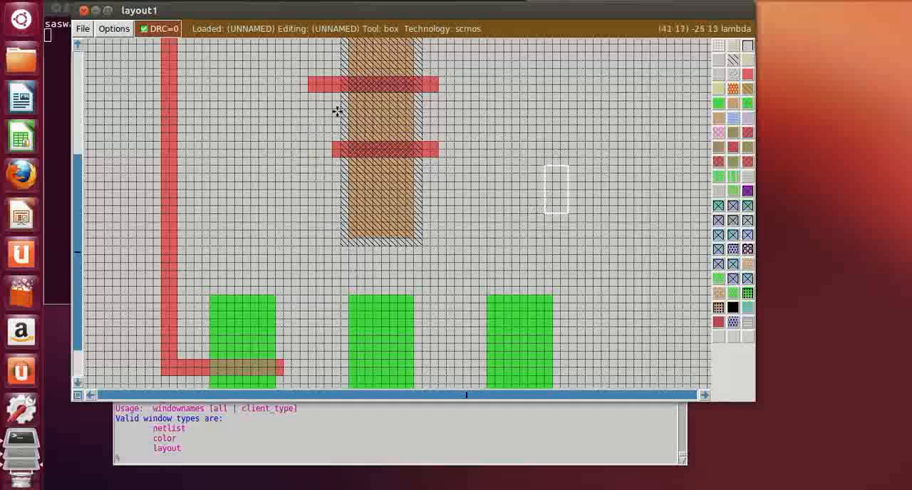
Paint a 2 lambda wide vertical polysilicon line between the left and middle n-diffusion strips, joining the middle p-diffusion gate and 2 lambda right of the left strip's gate
{"action": "scroll", "coordinate": [302, 240], "scroll_direction": "down", "scroll_amount": 3}
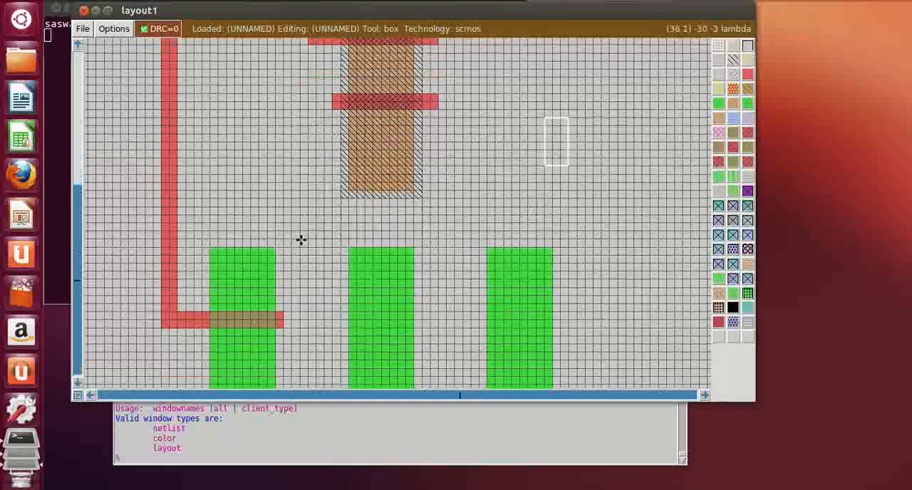
{"action": "left_click", "coordinate": [300, 307]}
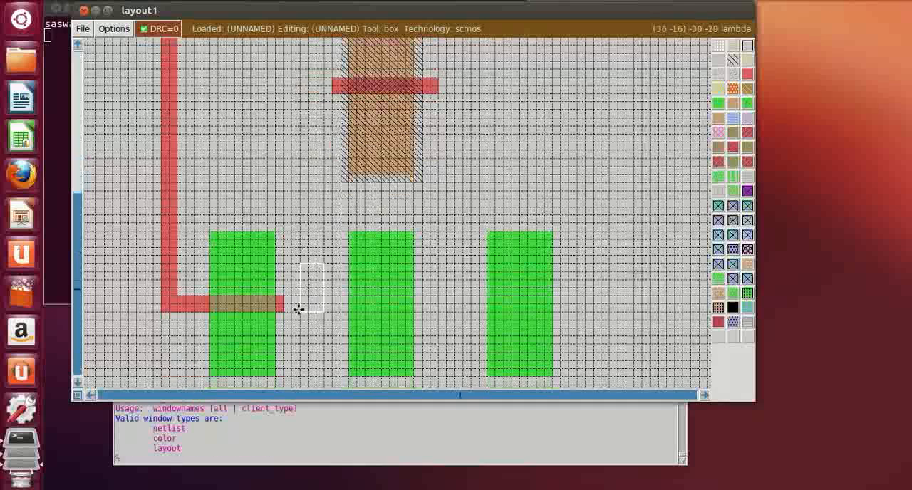
{"action": "right_click", "coordinate": [318, 212]}
{"action": "scroll", "coordinate": [311, 199], "scroll_direction": "up", "scroll_amount": 1}
{"action": "right_click", "coordinate": [312, 200]}
{"action": "scroll", "coordinate": [311, 200], "scroll_direction": "up", "scroll_amount": 2}
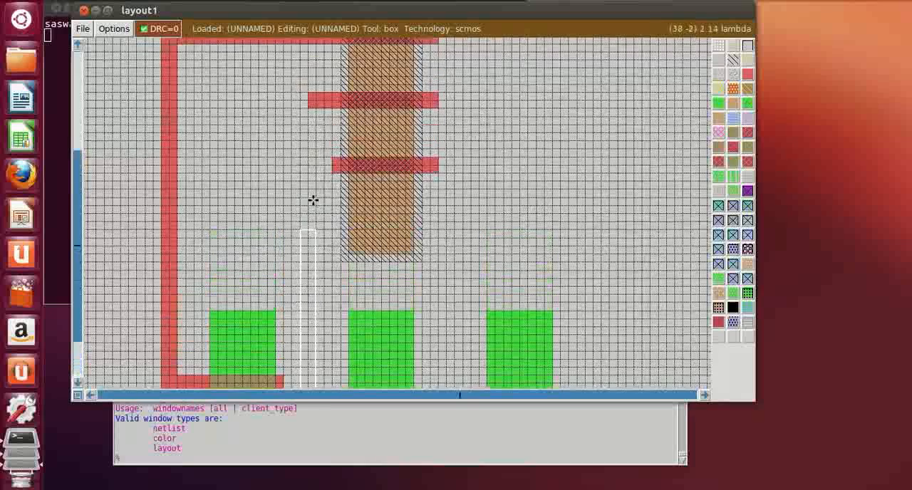
{"action": "right_click", "coordinate": [314, 200]}
{"action": "scroll", "coordinate": [313, 200], "scroll_direction": "up", "scroll_amount": 1}
{"action": "right_click", "coordinate": [312, 197]}
{"action": "scroll", "coordinate": [312, 211], "scroll_direction": "up", "scroll_amount": 1}
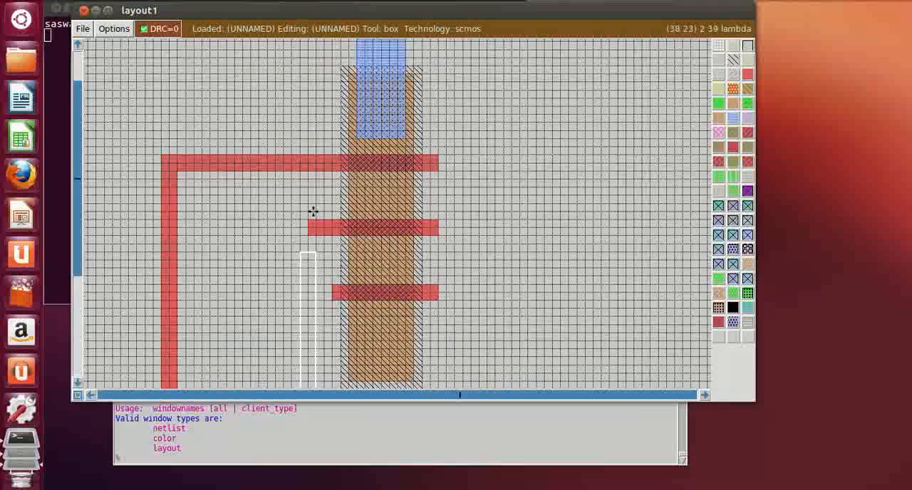
{"action": "right_click", "coordinate": [313, 216]}
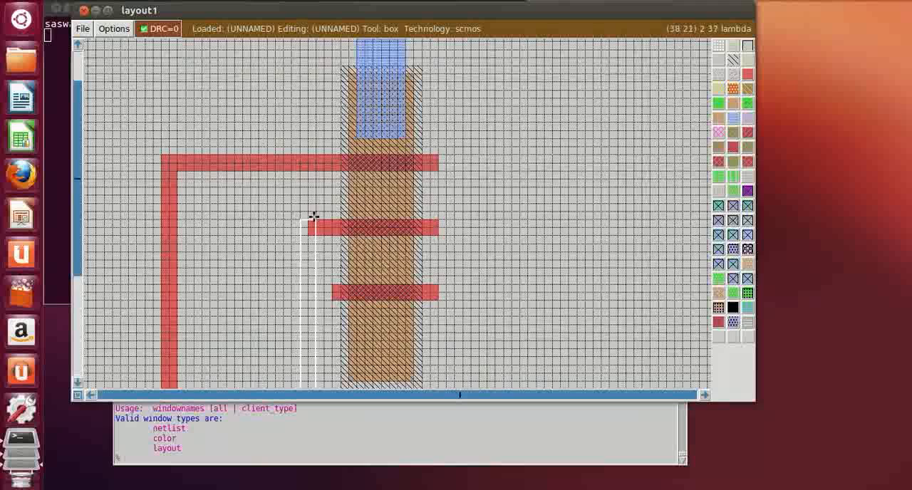
{"action": "middle_click", "coordinate": [747, 74]}
Paint a 13 by 2 lambda horizontal polysilicon gate from the second vertical line's lower end across the middle n-diffusion strip
{"action": "scroll", "coordinate": [637, 192], "scroll_direction": "down", "scroll_amount": 2}
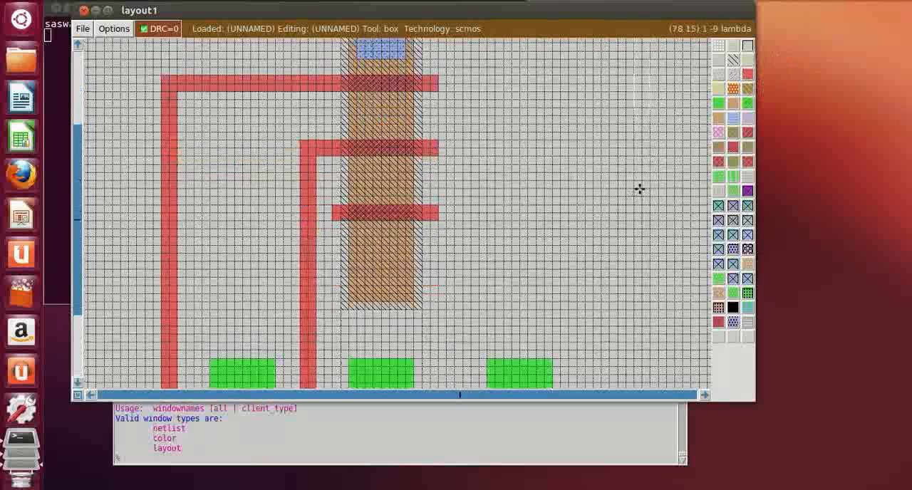
{"action": "scroll", "coordinate": [638, 191], "scroll_direction": "down", "scroll_amount": 2}
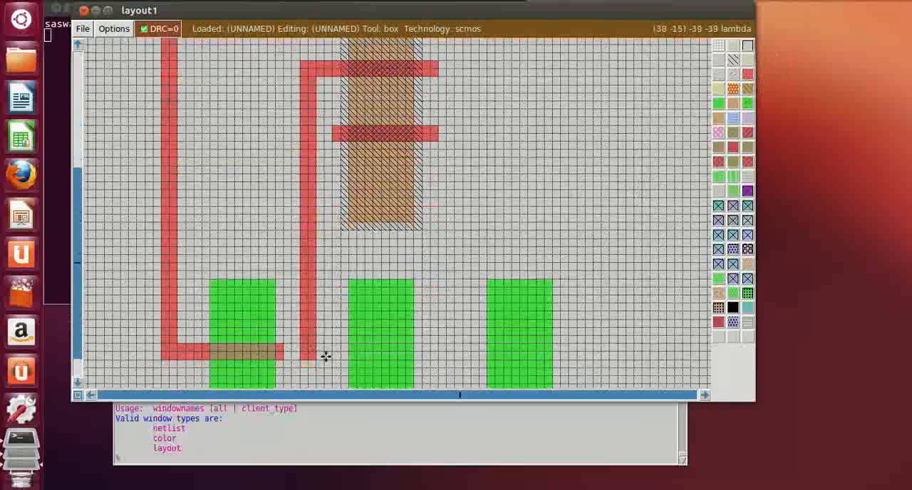
{"action": "scroll", "coordinate": [327, 357], "scroll_direction": "down", "scroll_amount": 1}
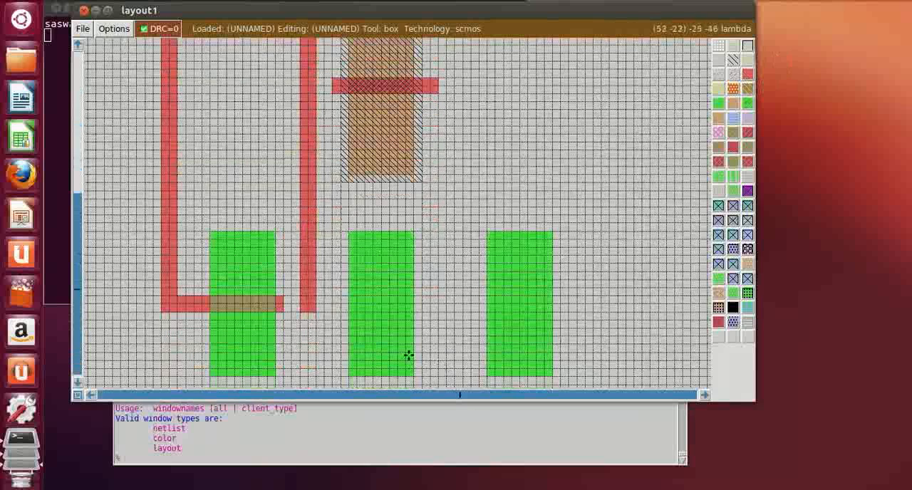
{"action": "left_click", "coordinate": [316, 311]}
{"action": "right_click_drag", "start_coordinate": [419, 299], "coordinate": [431, 301]}
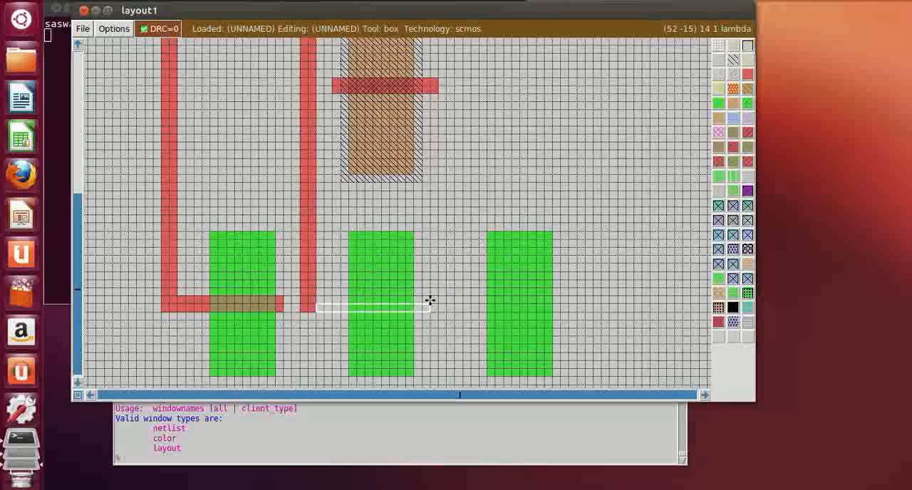
{"action": "right_click", "coordinate": [424, 299]}
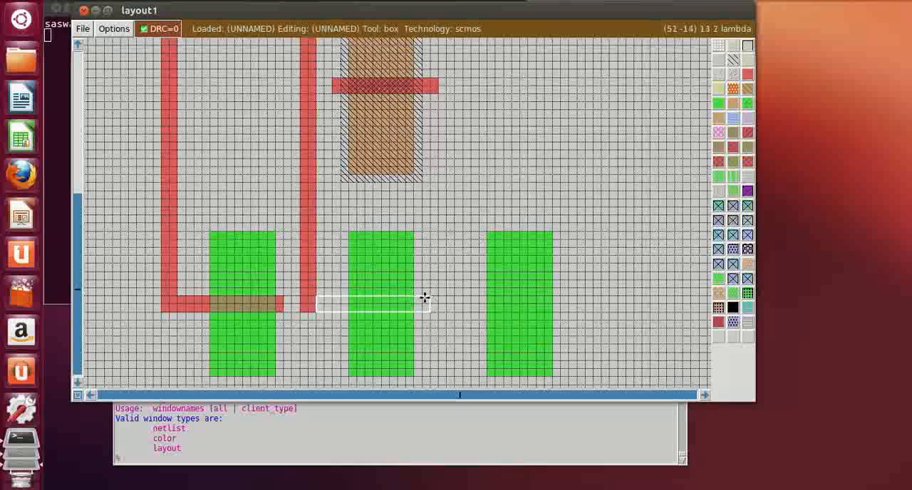
{"action": "middle_click", "coordinate": [748, 74]}
{"action": "left_click", "coordinate": [569, 320]}
Extend the lowest polysilicon gate over the p-diffusion 27 lambda to the right, keeping it 2 lambda high
{"action": "key", "text": "shift+z"}
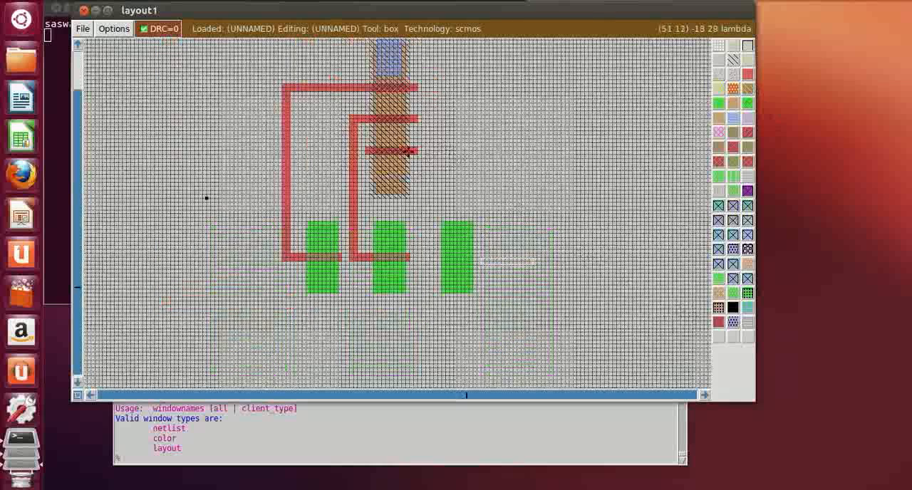
{"action": "key", "text": "z"}
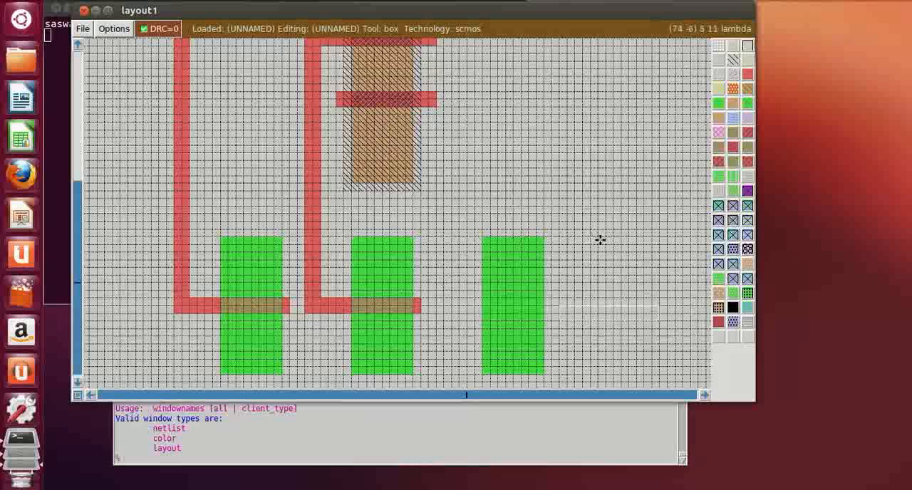
{"action": "left_click", "coordinate": [440, 105]}
{"action": "left_click", "coordinate": [435, 106]}
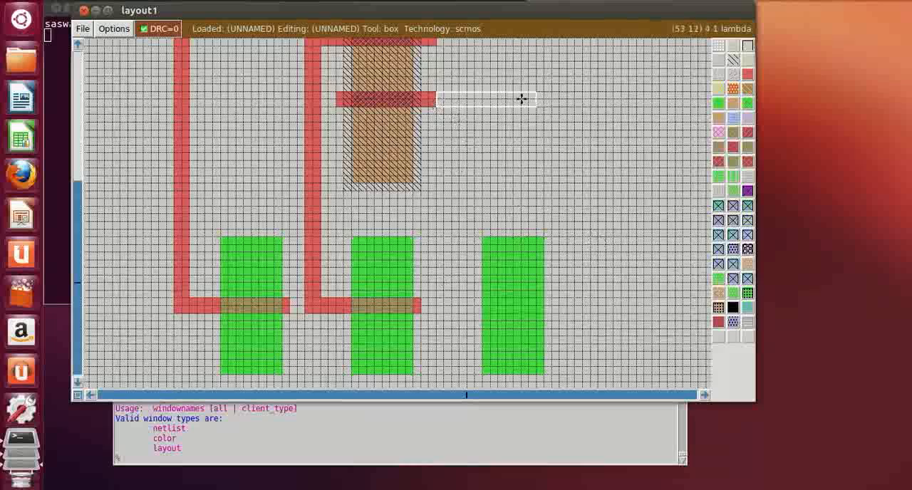
{"action": "right_click", "coordinate": [597, 92]}
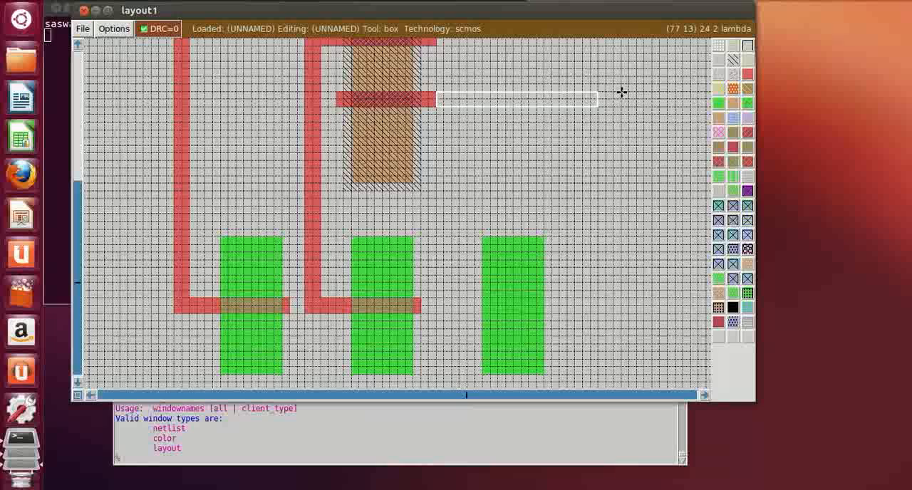
{"action": "right_click", "coordinate": [621, 93]}
{"action": "right_click", "coordinate": [644, 92]}
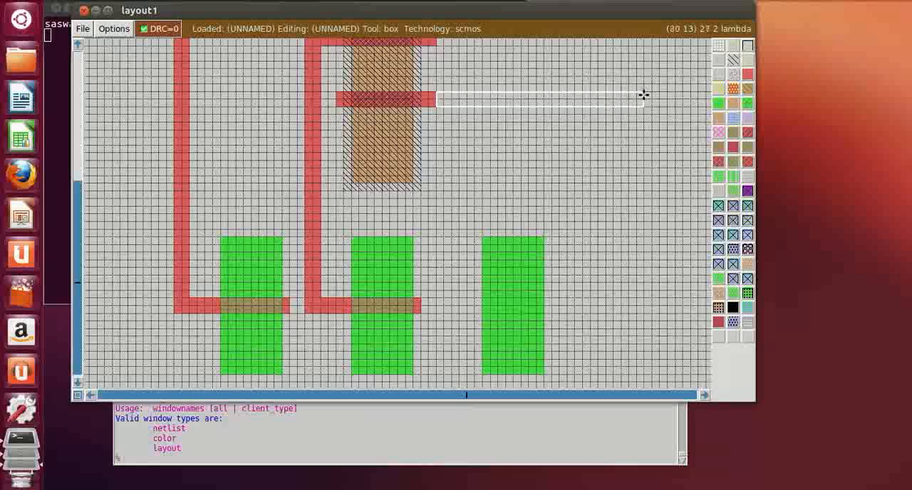
{"action": "middle_click", "coordinate": [747, 74]}
Paint a 24 by 2 lambda horizontal polysilicon gate across the right n-diffusion strip, starting 1 lambda left of the strip
{"action": "left_click", "coordinate": [475, 314]}
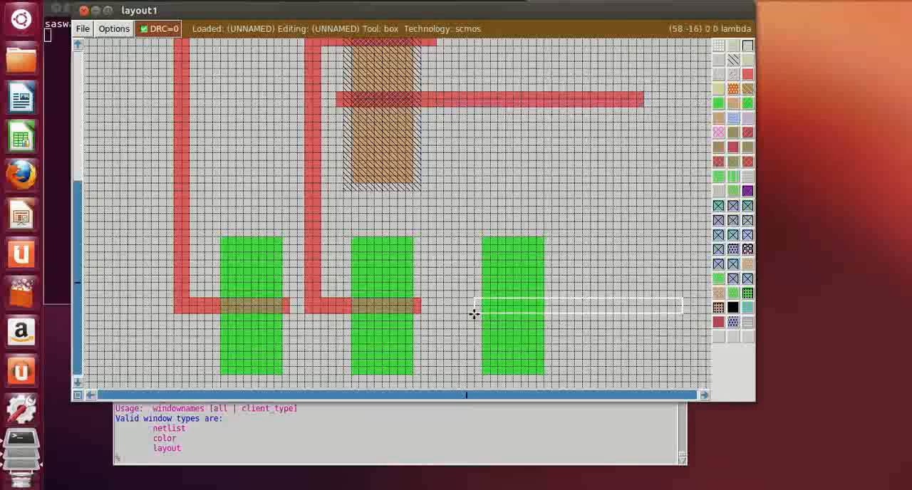
{"action": "left_click", "coordinate": [465, 314]}
{"action": "left_click", "coordinate": [460, 313]}
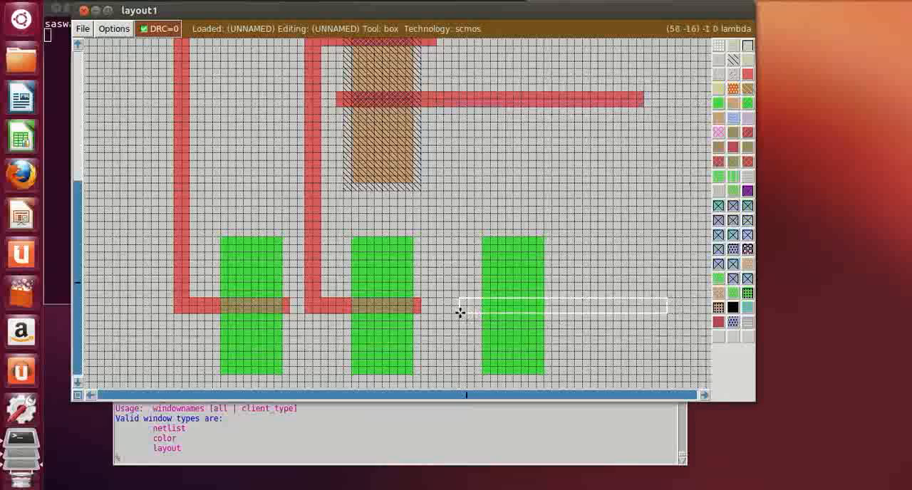
{"action": "left_click", "coordinate": [449, 313]}
{"action": "left_click", "coordinate": [443, 312]}
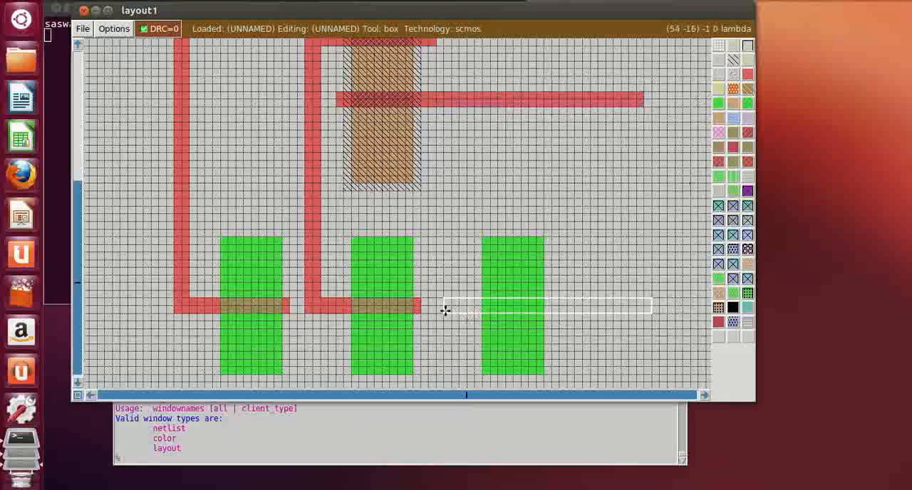
{"action": "left_click", "coordinate": [469, 313]}
{"action": "left_click", "coordinate": [460, 315]}
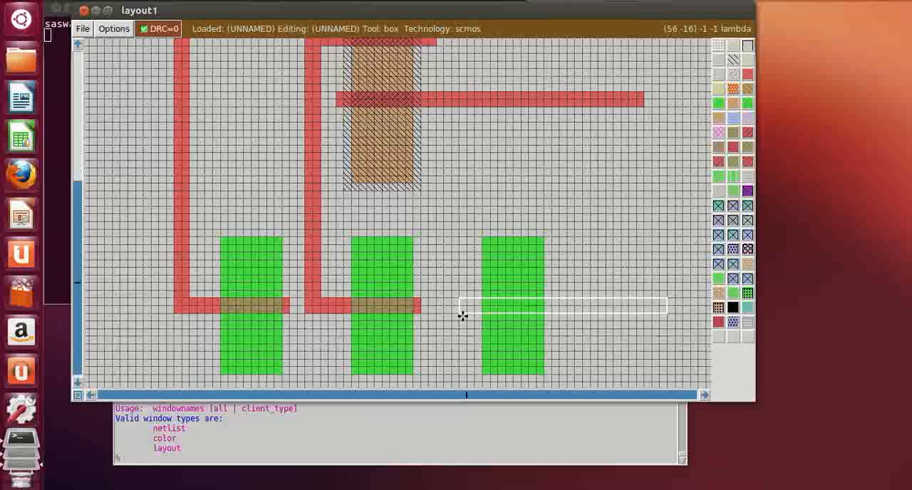
{"action": "left_click", "coordinate": [473, 313]}
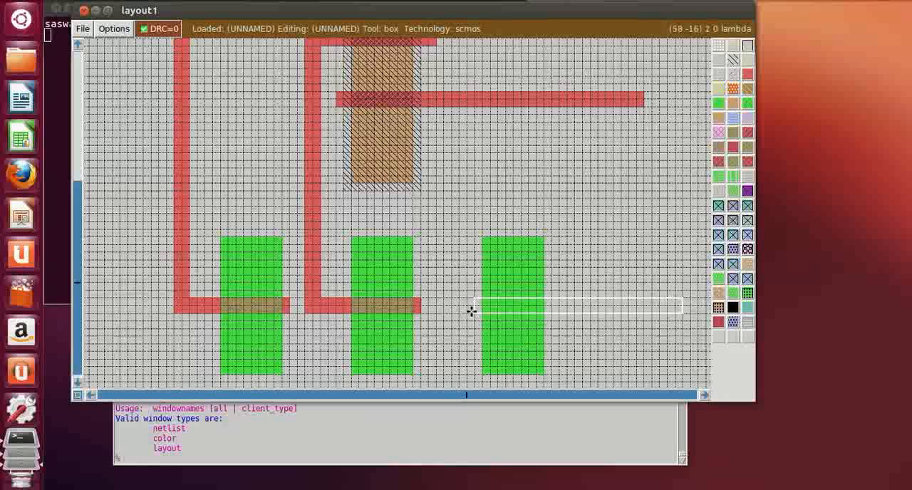
{"action": "right_click", "coordinate": [658, 298]}
{"action": "left_click", "coordinate": [748, 76]}
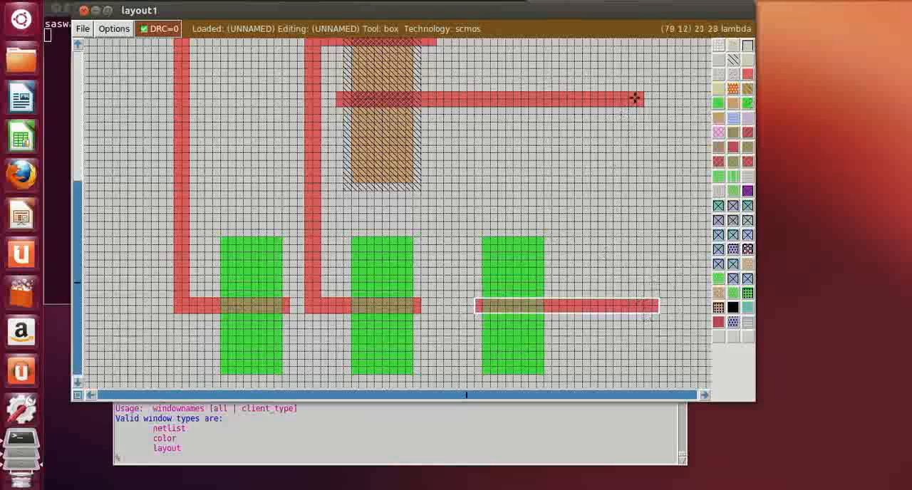
Paint a 2 lambda wide vertical polysilicon line joining the lowest p-diffusion gate's extension to the right strip's gate
{"action": "left_click", "coordinate": [635, 98]}
{"action": "right_click", "coordinate": [657, 298]}
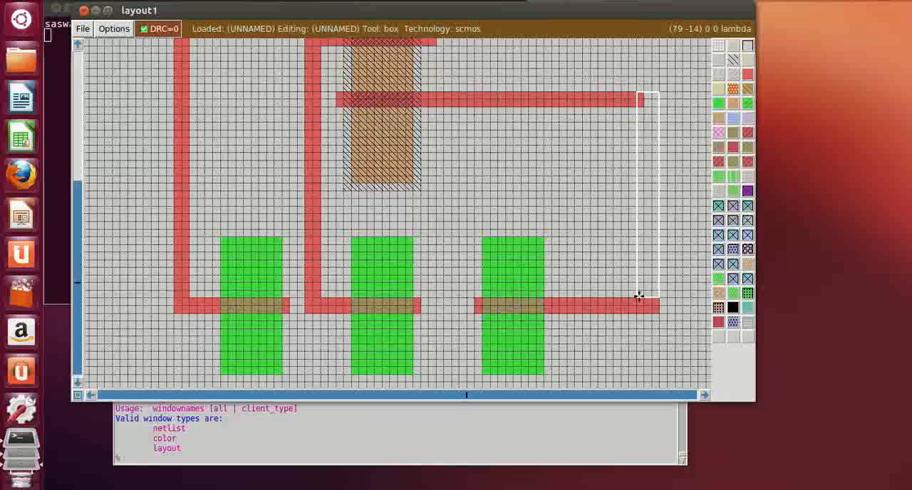
{"action": "left_click", "coordinate": [644, 295]}
{"action": "right_click", "coordinate": [658, 92]}
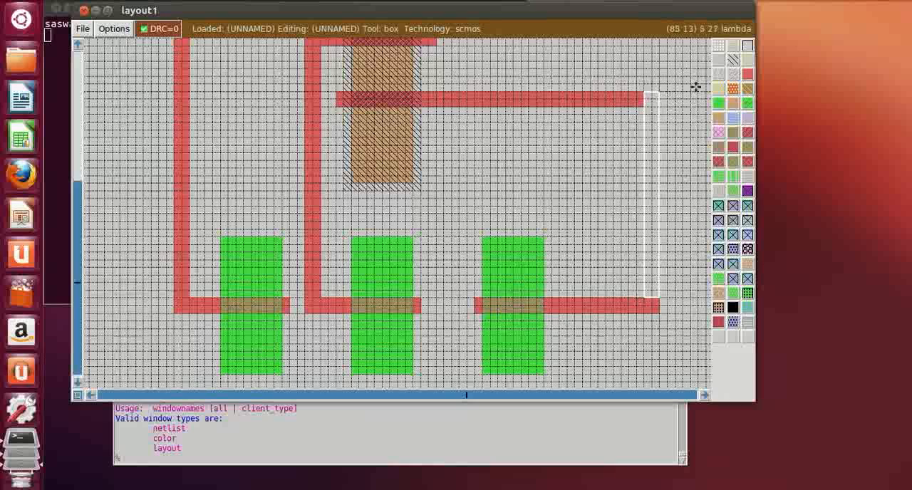
{"action": "left_click", "coordinate": [747, 75]}
{"action": "left_click", "coordinate": [583, 244]}
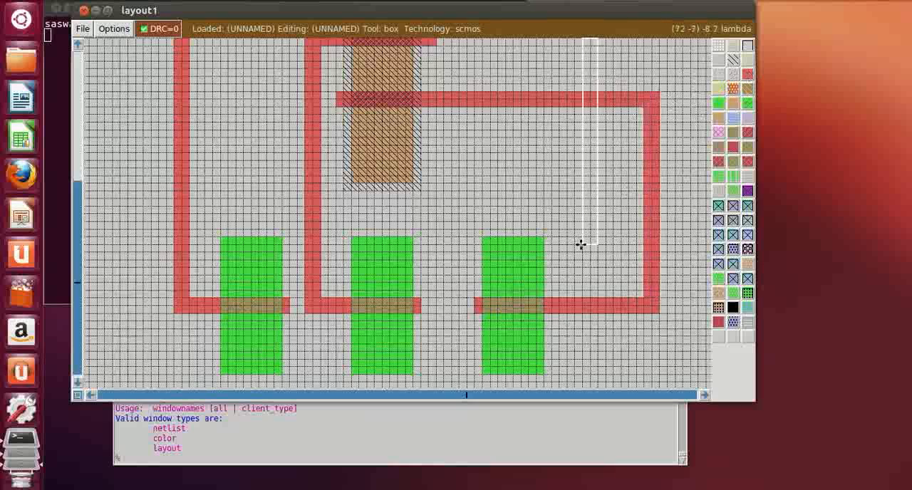
{"action": "left_click", "coordinate": [621, 350]}
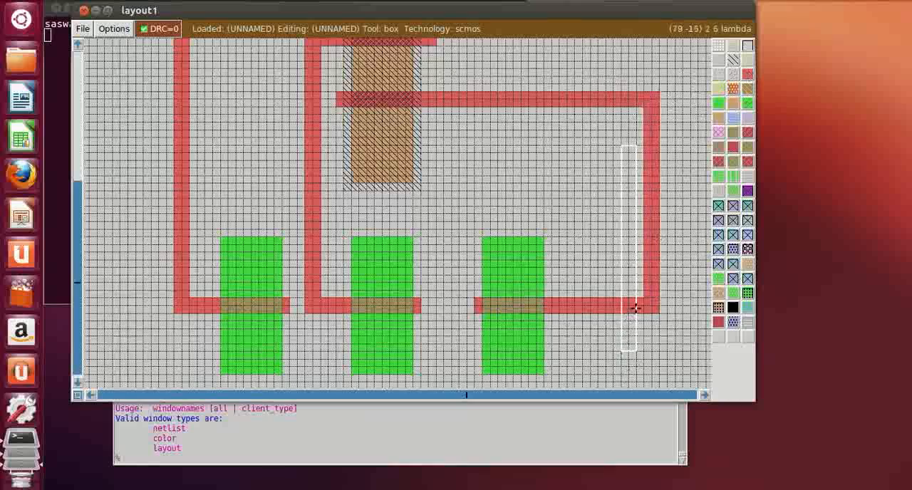
Paint a horizontal metal1 rail about 41 lambda long and 5 lambda high below the three n-diffusion strips
{"action": "key", "text": "z"}
{"action": "scroll", "coordinate": [518, 224], "scroll_direction": "up", "scroll_amount": 1}
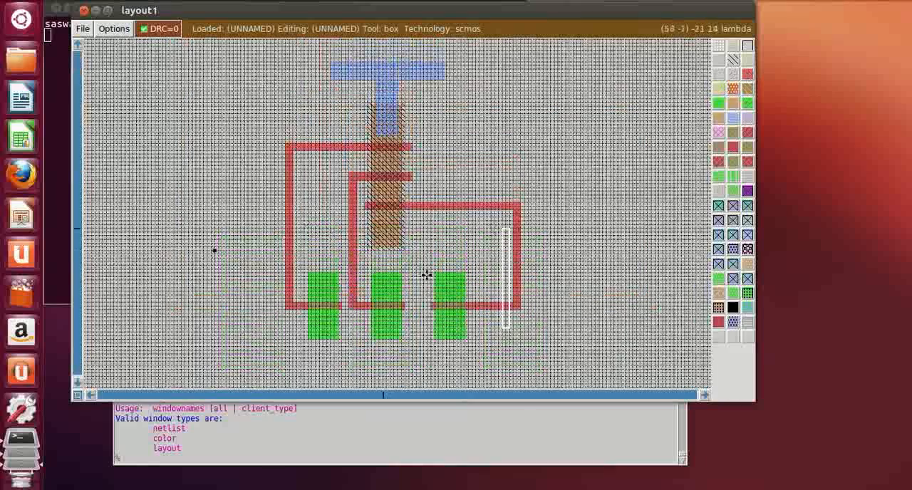
{"action": "key", "text": "z"}
{"action": "scroll", "coordinate": [408, 270], "scroll_direction": "down", "scroll_amount": 1}
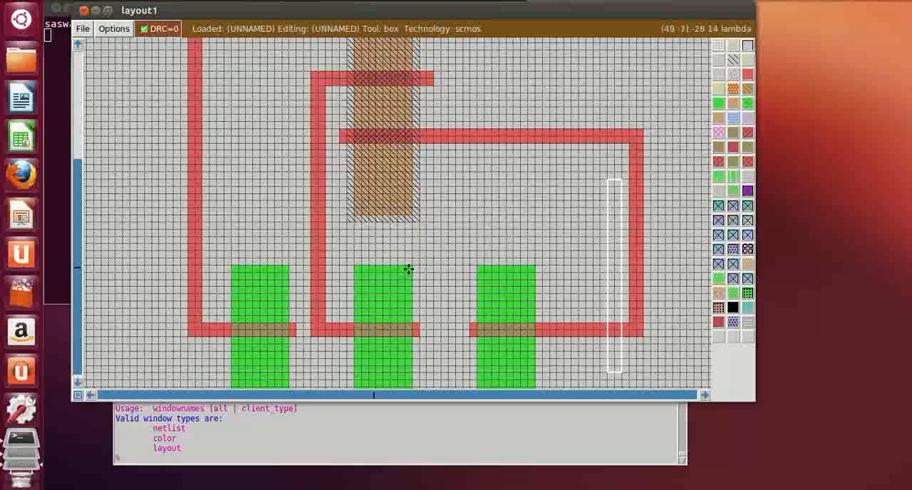
{"action": "scroll", "coordinate": [408, 268], "scroll_direction": "up", "scroll_amount": 1}
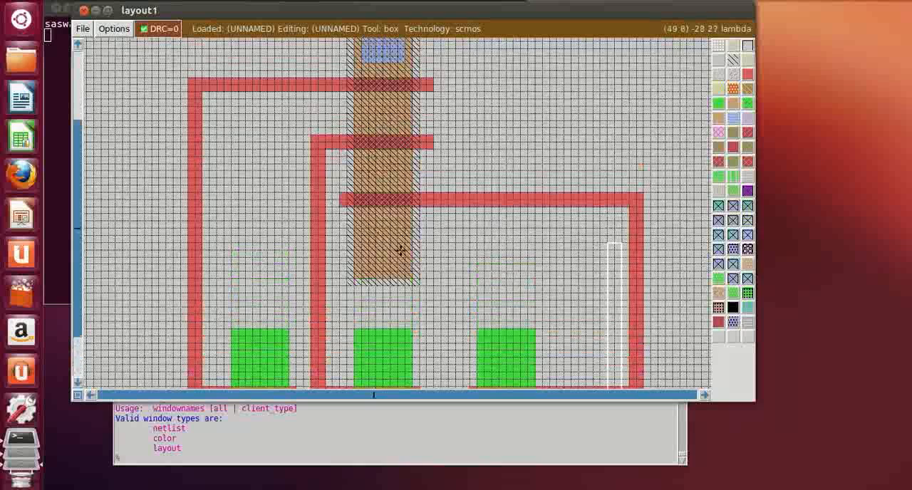
{"action": "scroll", "coordinate": [389, 255], "scroll_direction": "down", "scroll_amount": 2}
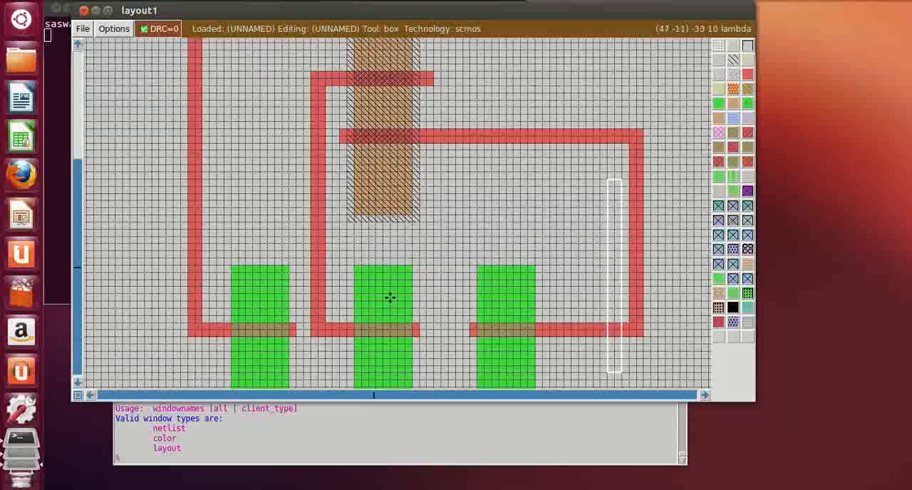
{"action": "scroll", "coordinate": [506, 297], "scroll_direction": "down", "scroll_amount": 2}
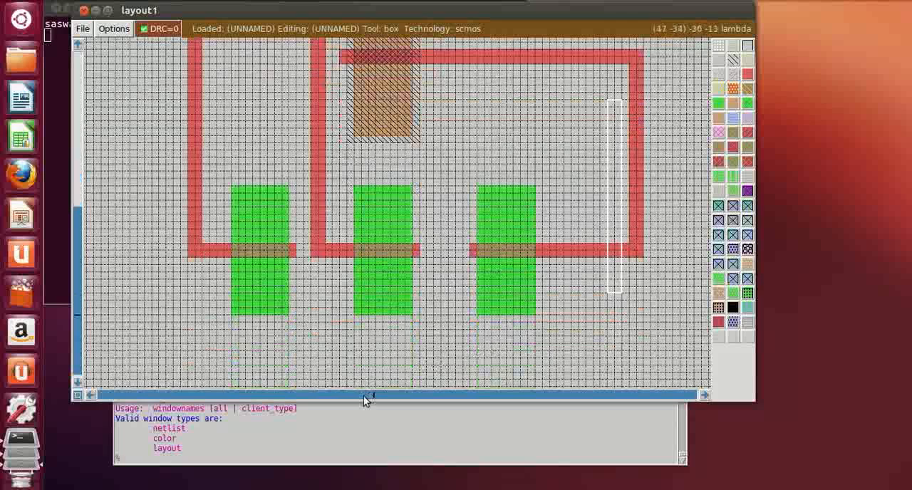
{"action": "scroll", "coordinate": [295, 369], "scroll_direction": "down", "scroll_amount": 2}
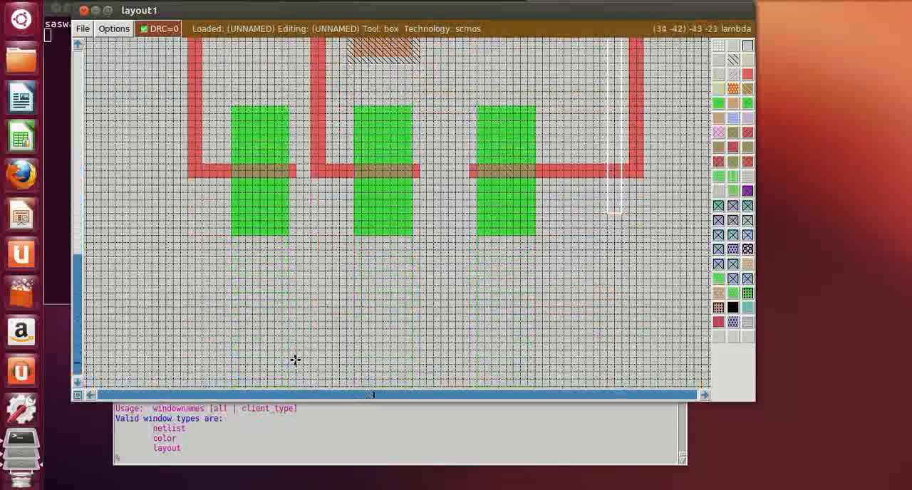
{"action": "left_click", "coordinate": [240, 322]}
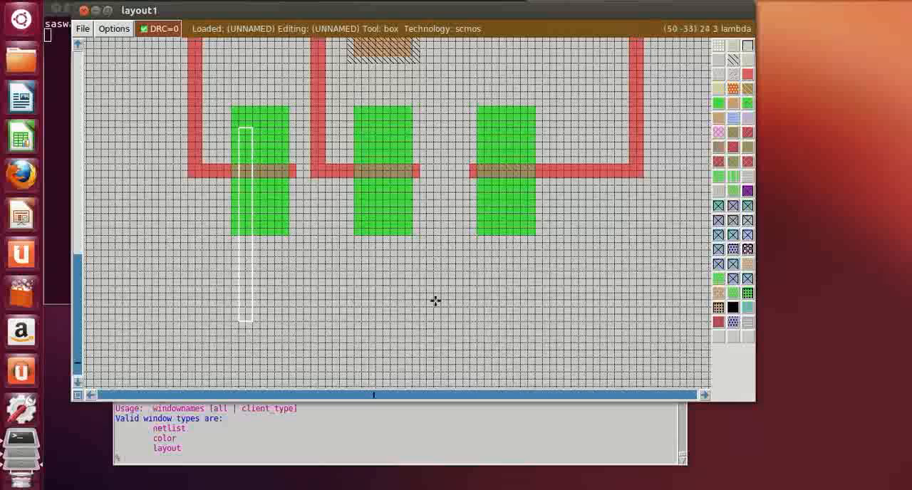
{"action": "right_click", "coordinate": [534, 300]}
{"action": "right_click", "coordinate": [534, 287]}
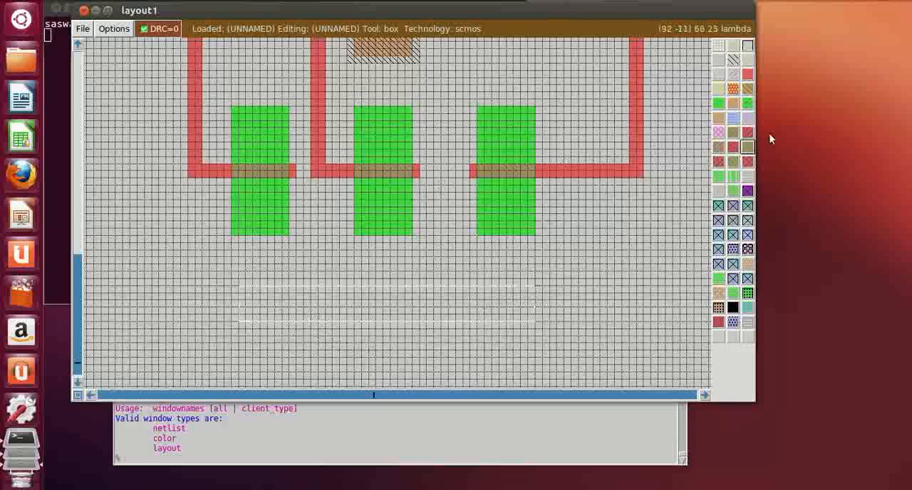
{"action": "left_click", "coordinate": [735, 121]}
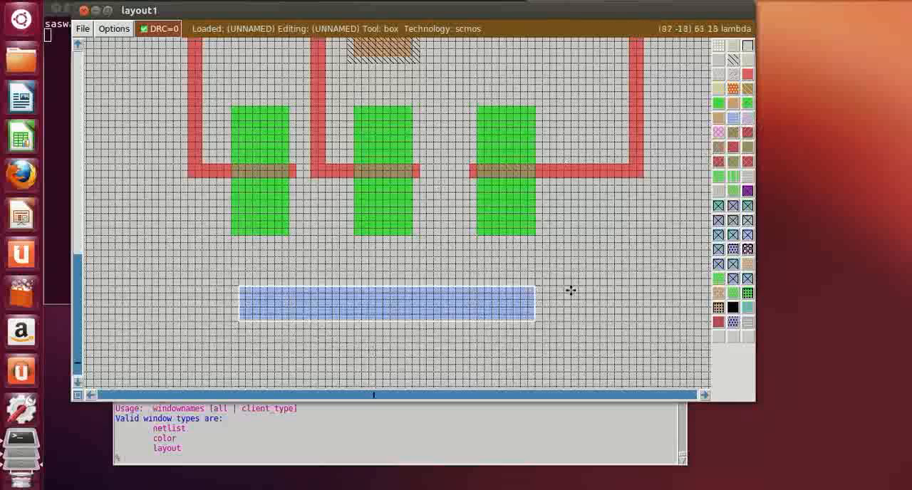
Paint a 5 by 14 lambda vertical metal1 strap from the lower rail up over the left n-diffusion strip, below its gate
{"action": "left_click", "coordinate": [236, 285]}
{"action": "right_click", "coordinate": [279, 192]}
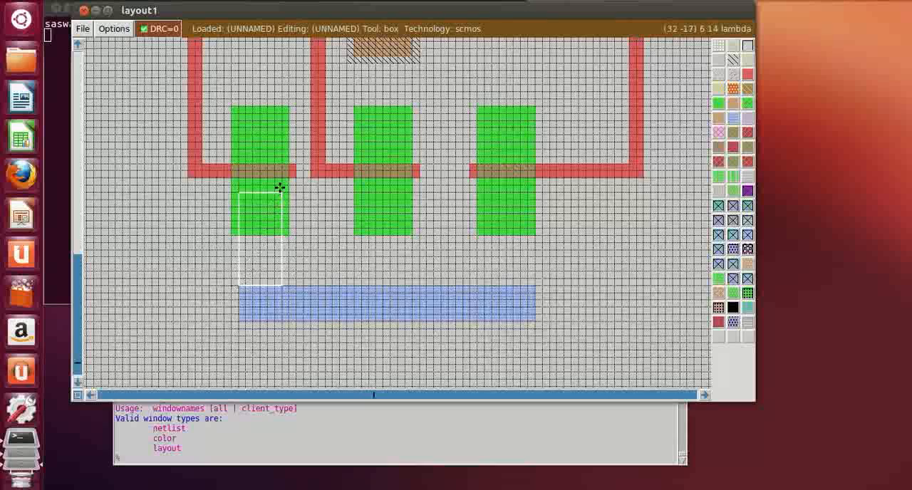
{"action": "right_click", "coordinate": [279, 187]}
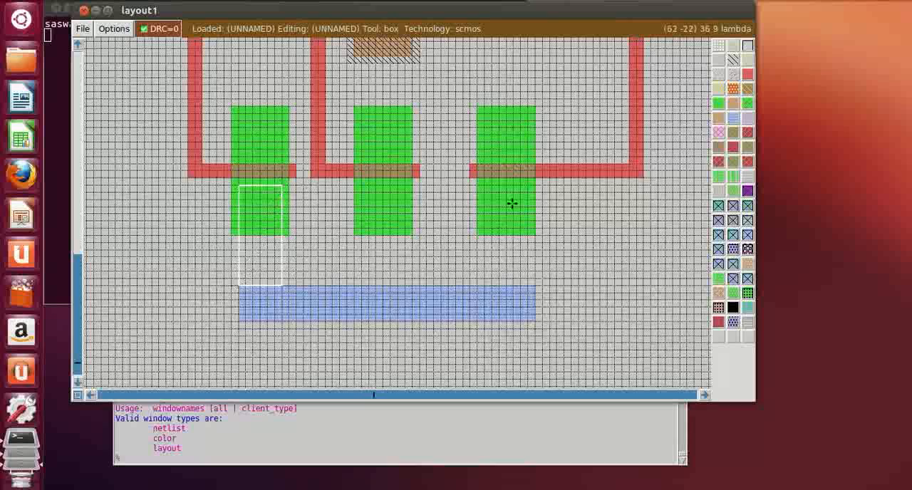
{"action": "right_click", "coordinate": [275, 184]}
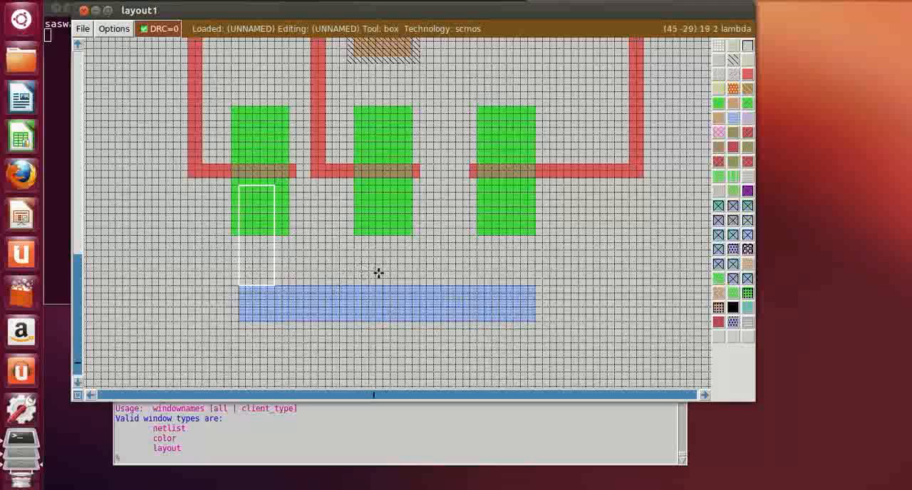
{"action": "key", "text": "z"}
{"action": "key", "text": "shift+z"}
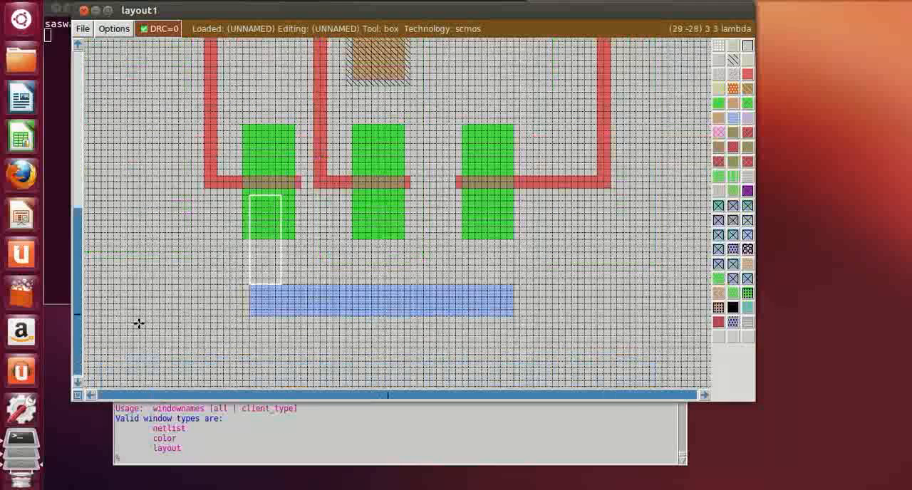
{"action": "left_click", "coordinate": [736, 116]}
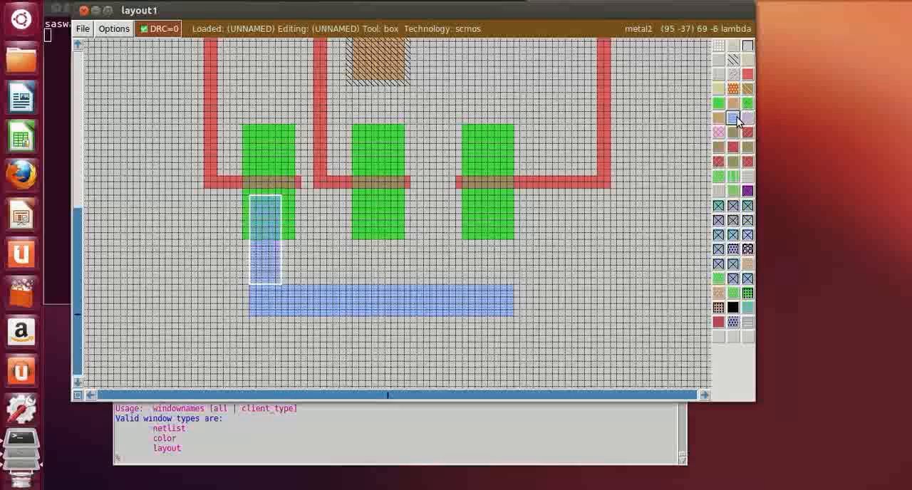
Paint 5 by 14 lambda vertical metal1 straps from the lower rail up over the middle and right n-diffusion strips, below their gates
{"action": "left_click", "coordinate": [366, 282]}
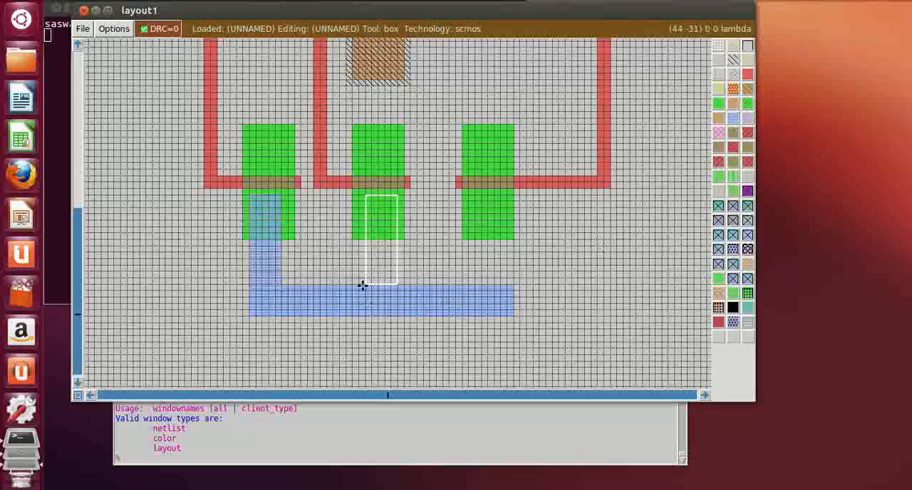
{"action": "left_click", "coordinate": [360, 283]}
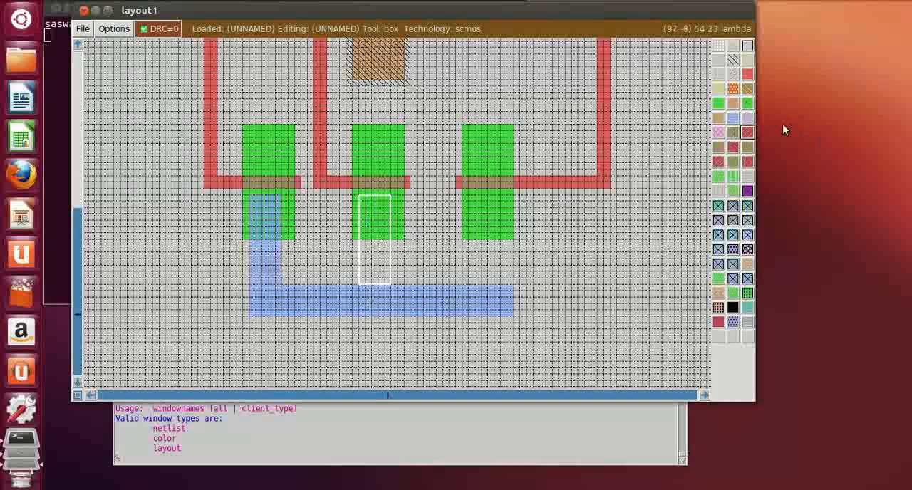
{"action": "left_click", "coordinate": [736, 126]}
{"action": "left_click", "coordinate": [481, 283]}
{"action": "left_click", "coordinate": [470, 283]}
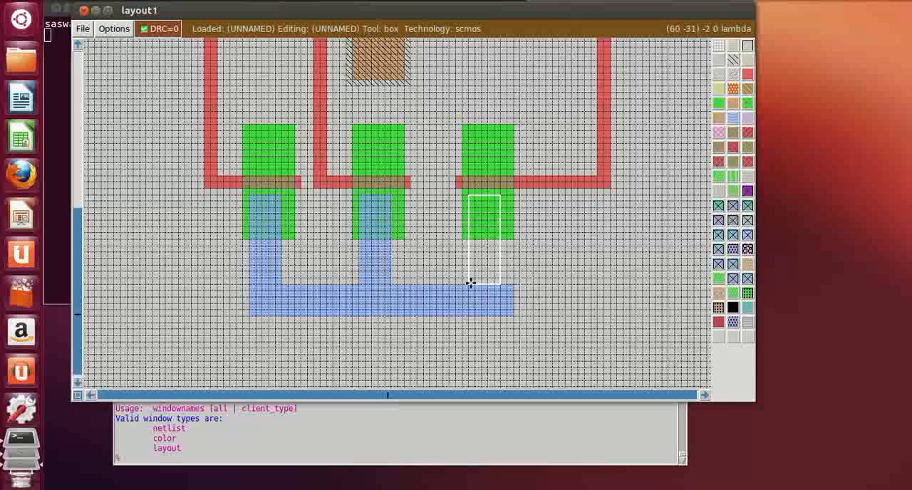
{"action": "left_click", "coordinate": [733, 120]}
Erase the lower metal1 rail's 2 lambda overhang beyond the right strap so the rail ends flush with it
{"action": "left_click", "coordinate": [585, 335]}
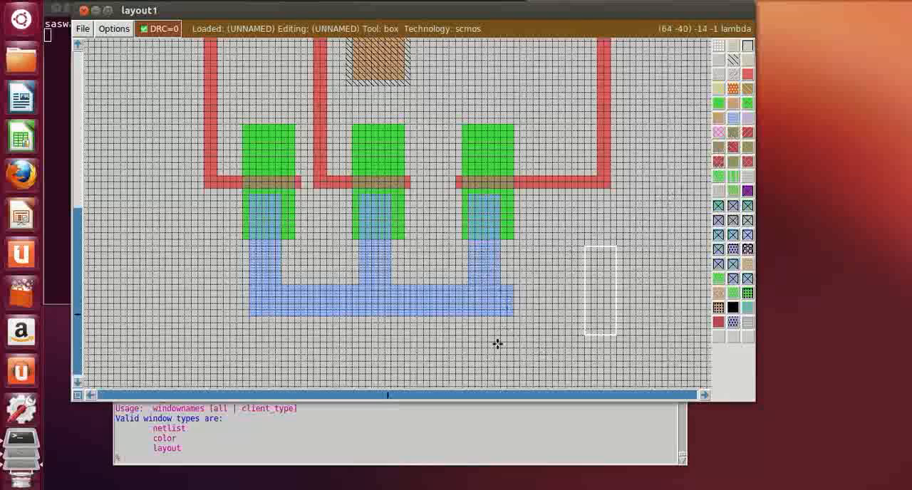
{"action": "left_click", "coordinate": [498, 345]}
{"action": "left_click", "coordinate": [506, 344]}
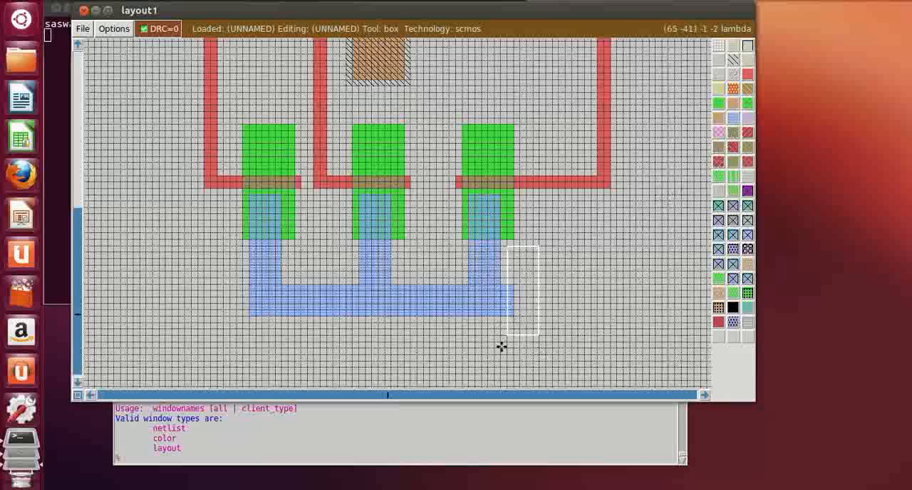
{"action": "left_click", "coordinate": [502, 347]}
{"action": "middle_click", "coordinate": [573, 310]}
{"action": "left_click", "coordinate": [577, 328]}
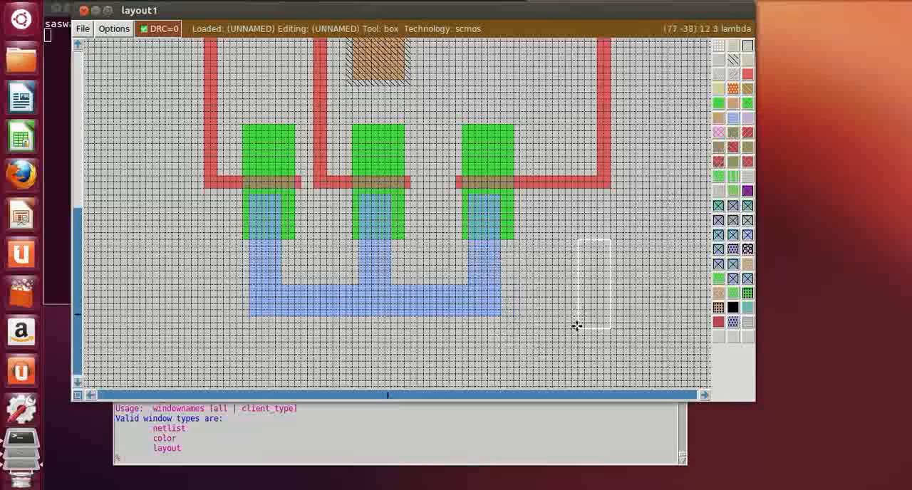
Paint a 40 by 5 lambda horizontal metal1 bar across the three n-diffusion strips, 1 lambda above their polysilicon gates
{"action": "key", "text": "shift+z"}
{"action": "scroll", "coordinate": [585, 318], "scroll_direction": "up", "scroll_amount": 4}
{"action": "key", "text": "z"}
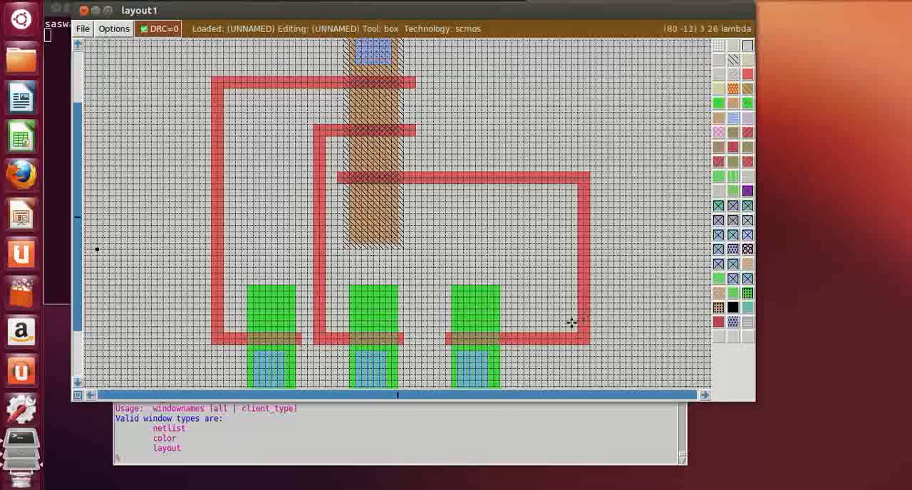
{"action": "scroll", "coordinate": [541, 325], "scroll_direction": "up", "scroll_amount": 2}
{"action": "scroll", "coordinate": [541, 326], "scroll_direction": "down", "scroll_amount": 4}
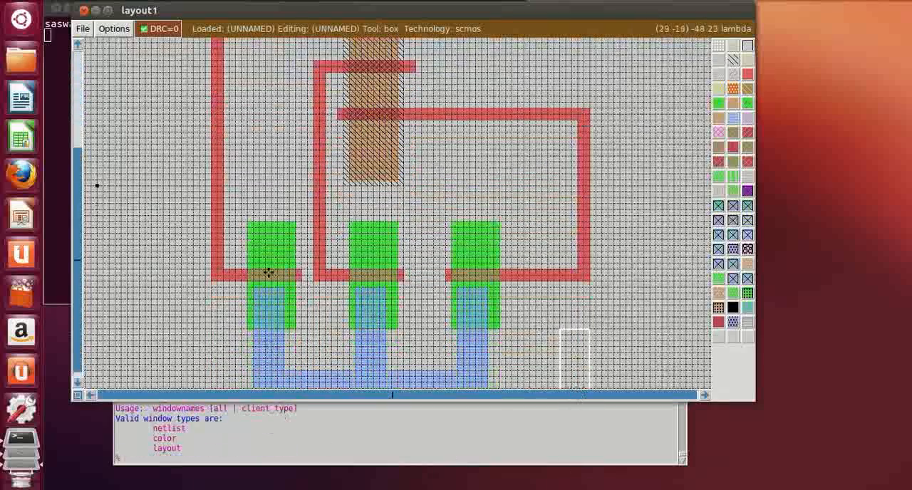
{"action": "left_click", "coordinate": [254, 263]}
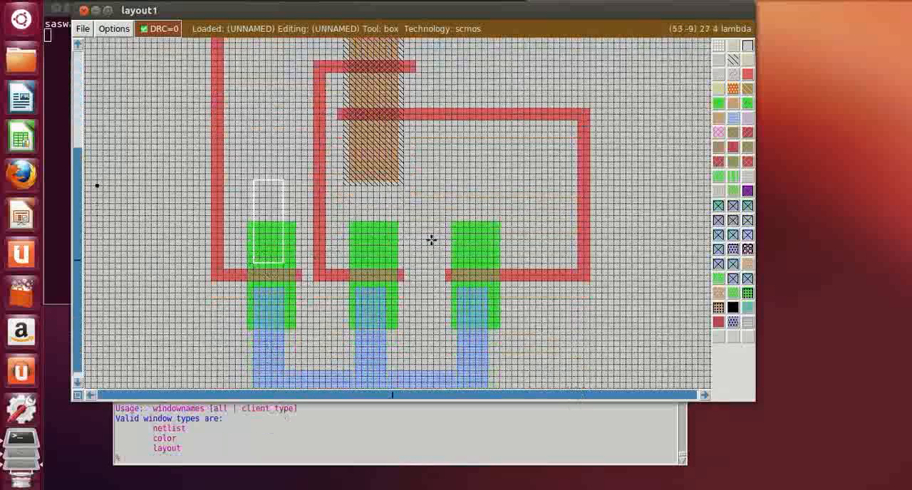
{"action": "right_click", "coordinate": [484, 231]}
{"action": "right_click", "coordinate": [487, 232]}
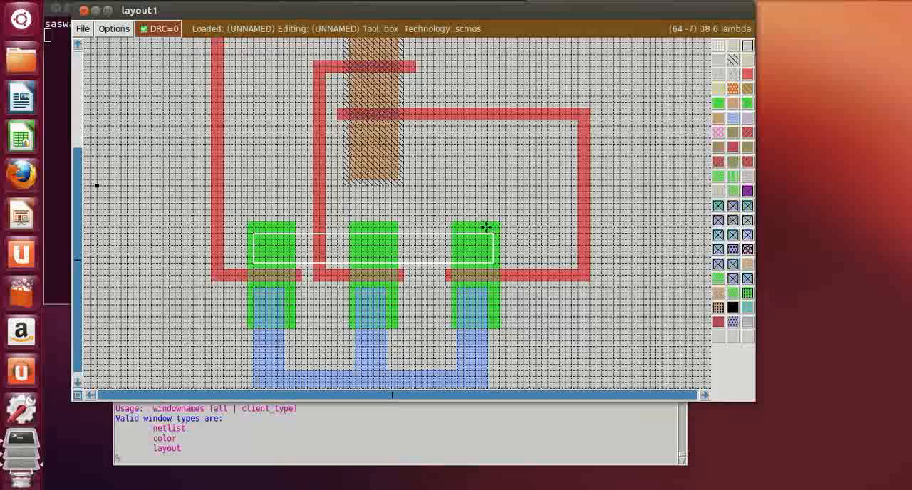
{"action": "right_click", "coordinate": [486, 227]}
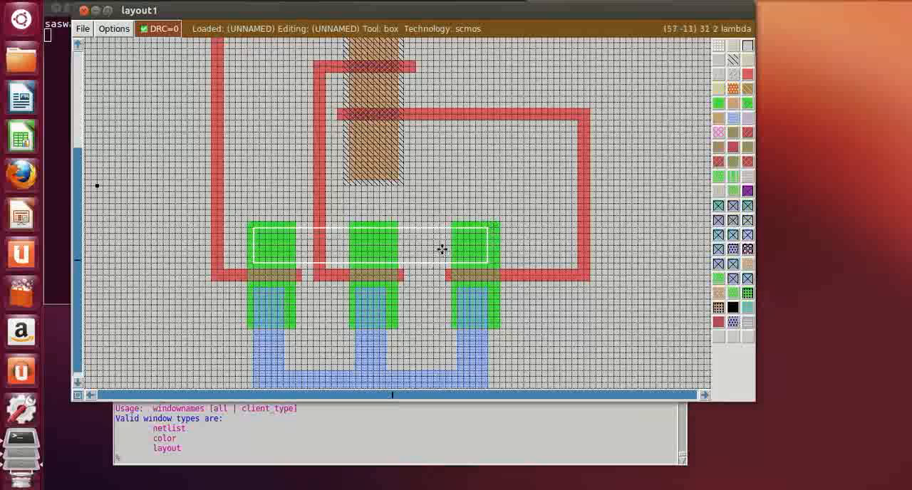
{"action": "key", "text": "z"}
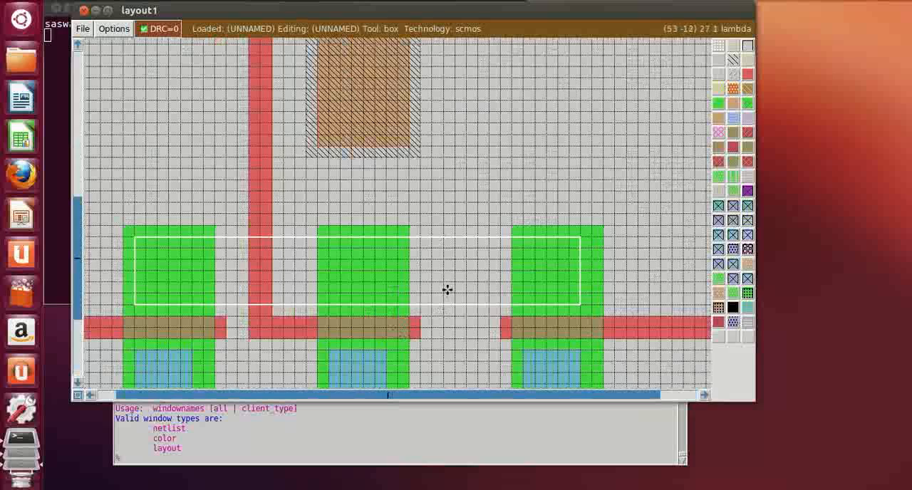
{"action": "right_click", "coordinate": [577, 249]}
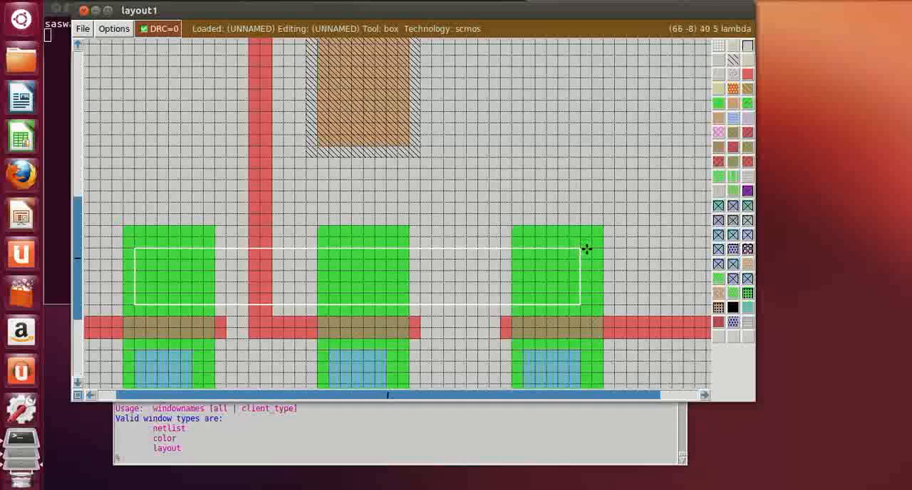
{"action": "right_click", "coordinate": [590, 248]}
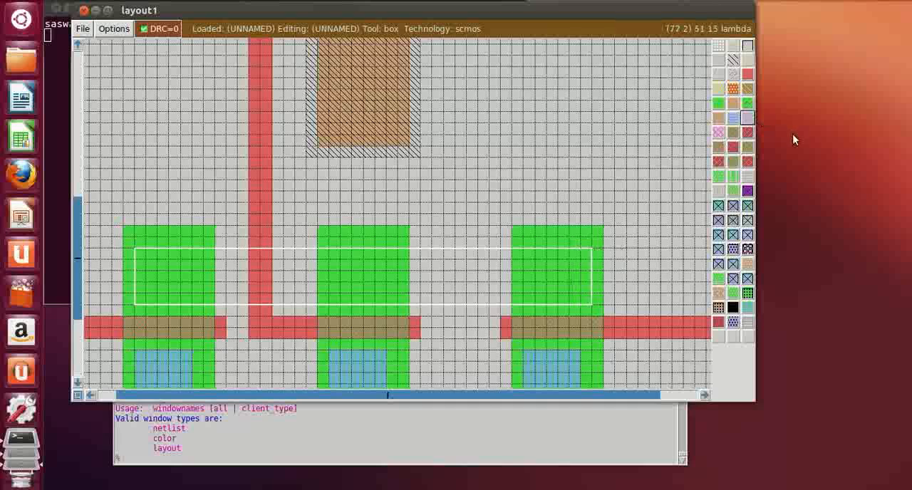
{"action": "left_click", "coordinate": [733, 118]}
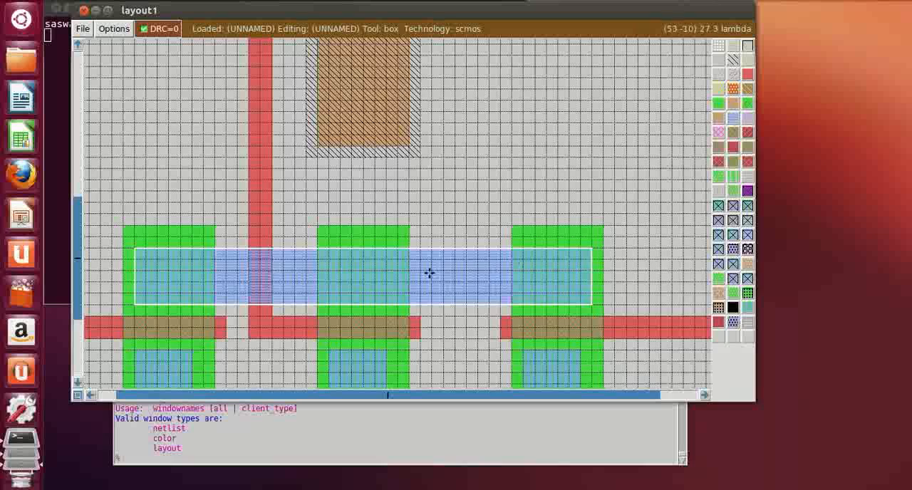
Paint a 5 by 17 lambda vertical metal1 strap from the bar over the middle n-diffusion strip up onto the p-diffusion's lower end
{"action": "left_click", "coordinate": [331, 249]}
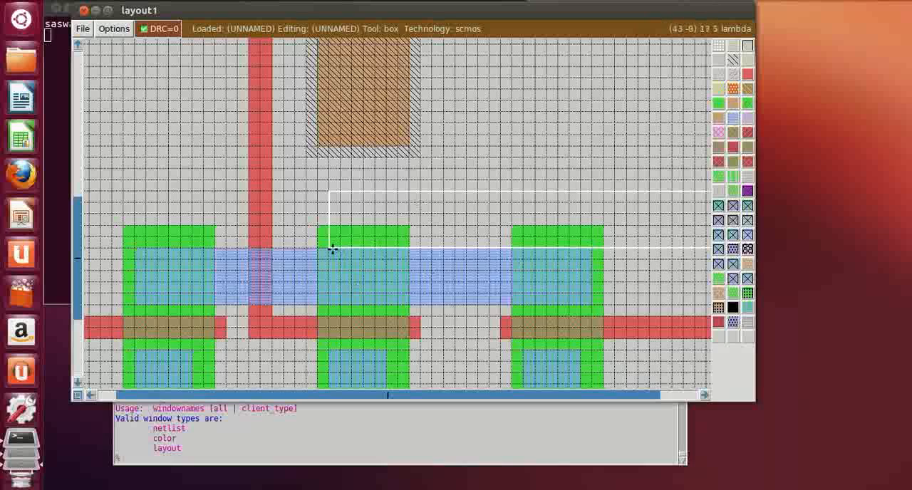
{"action": "right_click", "coordinate": [388, 243]}
{"action": "right_click", "coordinate": [384, 188]}
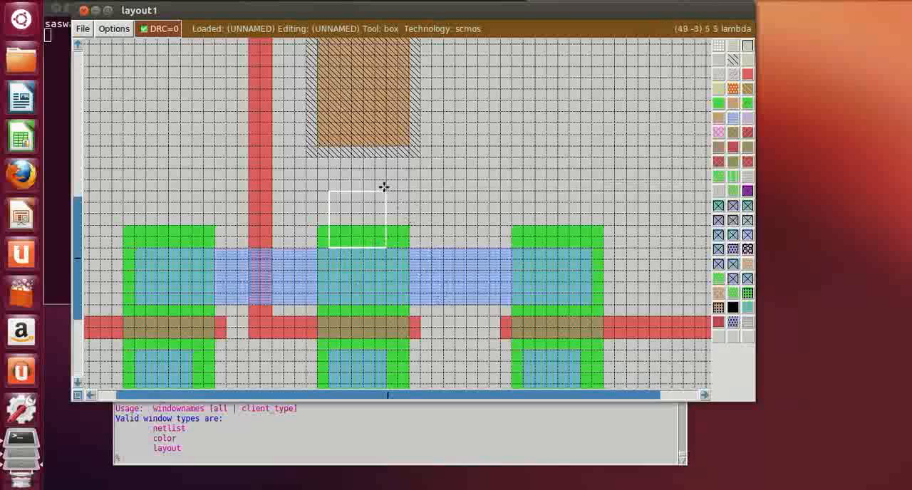
{"action": "scroll", "coordinate": [384, 187], "scroll_direction": "up", "scroll_amount": 3}
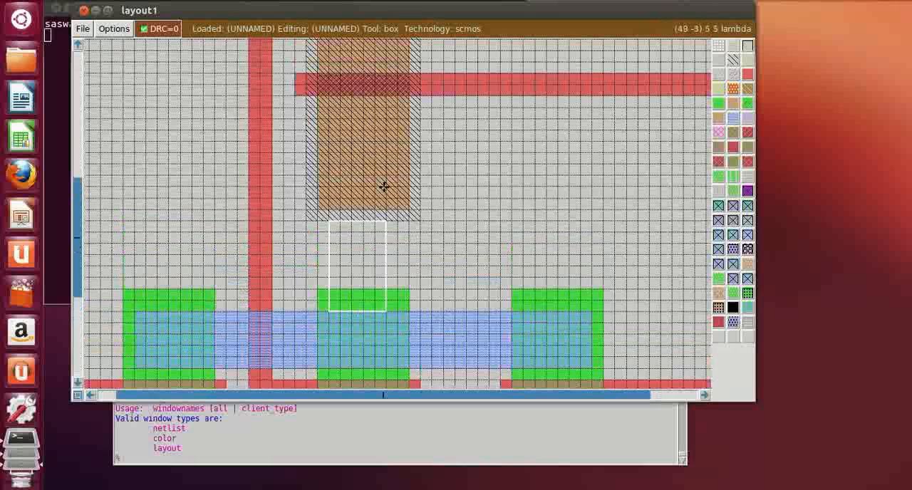
{"action": "scroll", "coordinate": [384, 187], "scroll_direction": "up", "scroll_amount": 1}
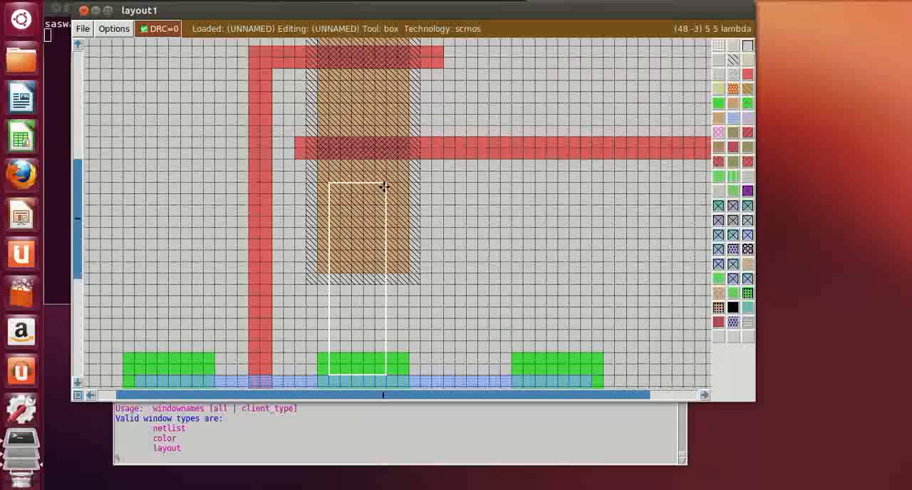
{"action": "right_click", "coordinate": [382, 202]}
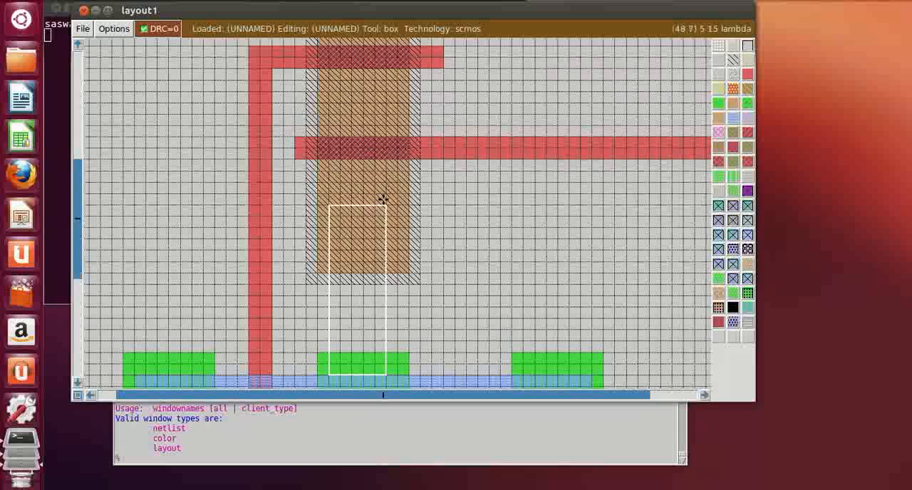
{"action": "right_click", "coordinate": [383, 194]}
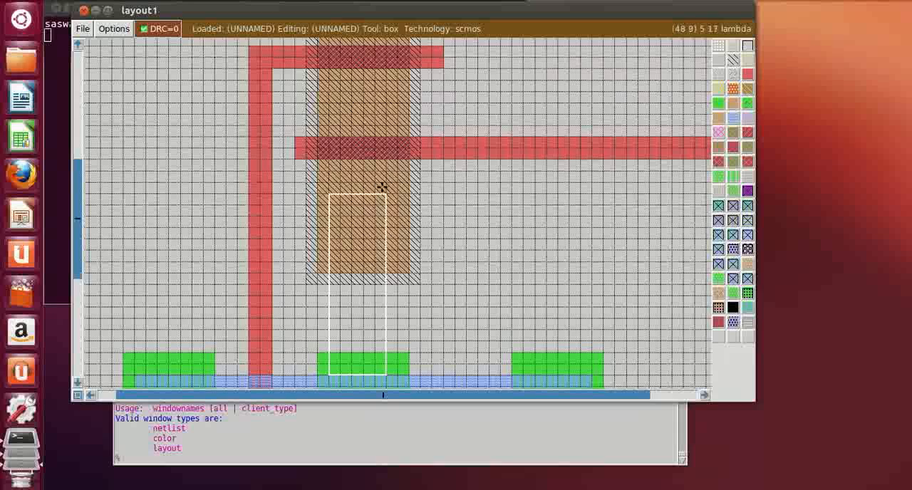
{"action": "scroll", "coordinate": [499, 232], "scroll_direction": "down", "scroll_amount": 1}
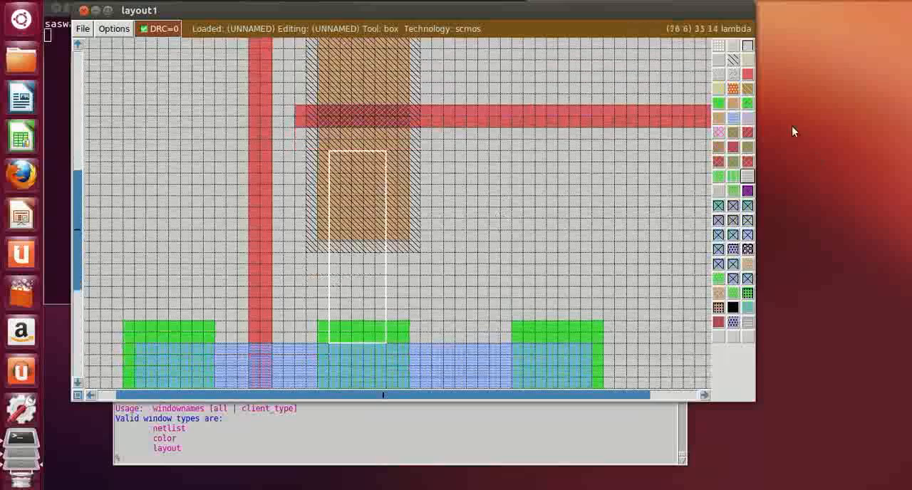
{"action": "left_click", "coordinate": [734, 117]}
{"action": "left_click", "coordinate": [568, 284]}
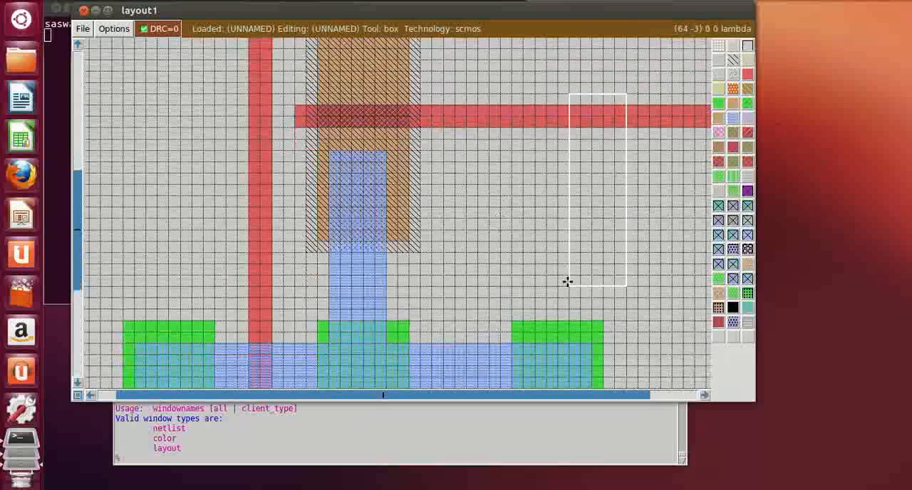
Paint a 6 by 6 lambda pdcontact at the lower end of the upper metal1 strap on the p-diffusion
{"action": "key", "text": "shift+z"}
{"action": "scroll", "coordinate": [568, 281], "scroll_direction": "down", "scroll_amount": 3}
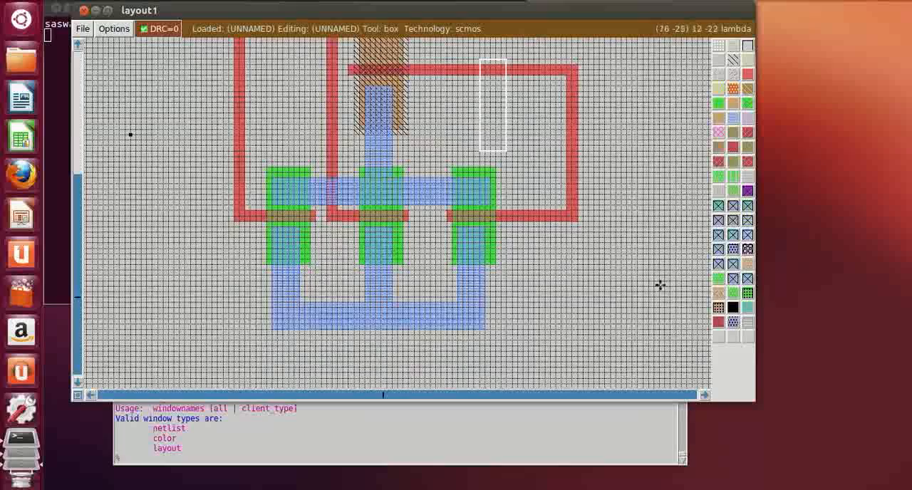
{"action": "scroll", "coordinate": [330, 313], "scroll_direction": "up", "scroll_amount": 8}
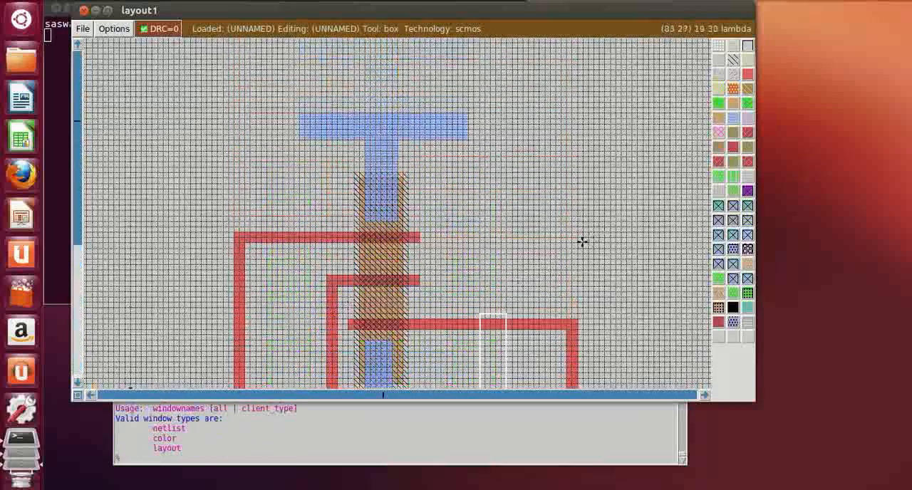
{"action": "scroll", "coordinate": [513, 255], "scroll_direction": "down", "scroll_amount": 5}
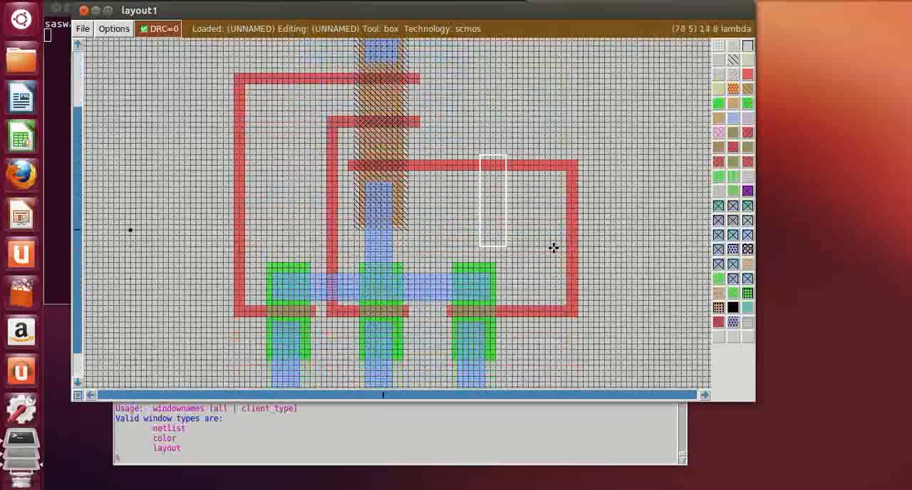
{"action": "key", "text": "z"}
{"action": "scroll", "coordinate": [309, 245], "scroll_direction": "up", "scroll_amount": 4}
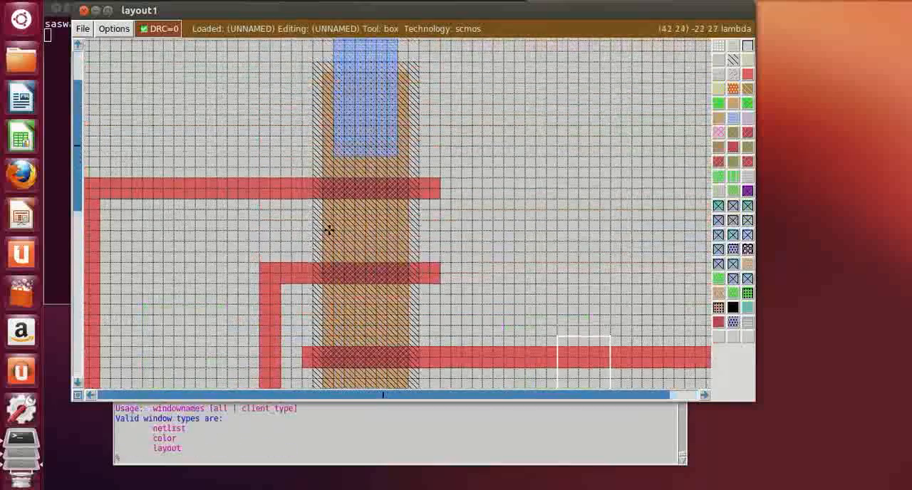
{"action": "left_click", "coordinate": [333, 156]}
{"action": "right_click", "coordinate": [394, 104]}
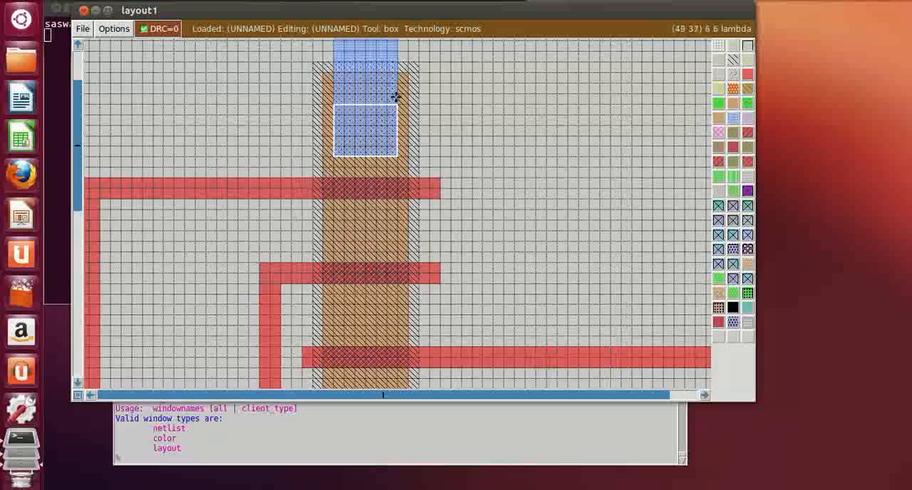
{"action": "right_click", "coordinate": [394, 84]}
{"action": "right_click", "coordinate": [395, 95]}
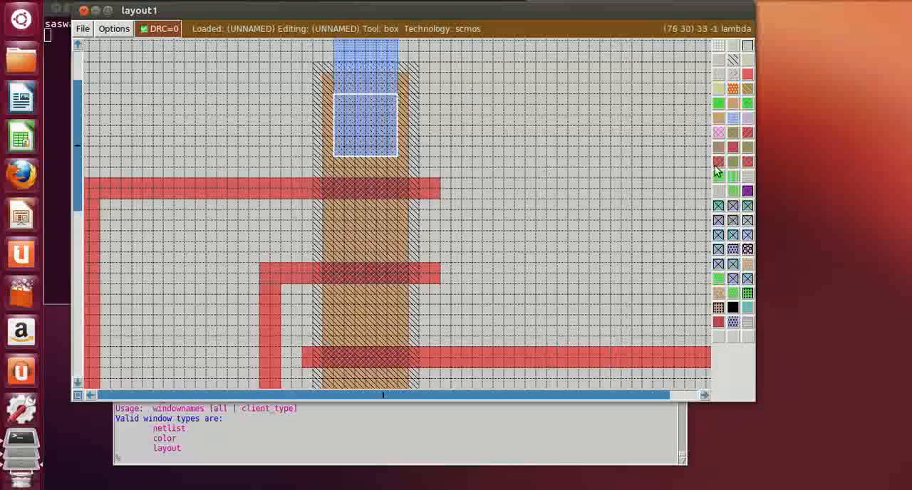
{"action": "middle_click", "coordinate": [732, 205]}
{"action": "left_click", "coordinate": [588, 178]}
Paint a 5 by 5 lambda pdcontact at the upper end of the metal1 strap on the p-diffusion's lower end
{"action": "scroll", "coordinate": [563, 155], "scroll_direction": "down", "scroll_amount": 2}
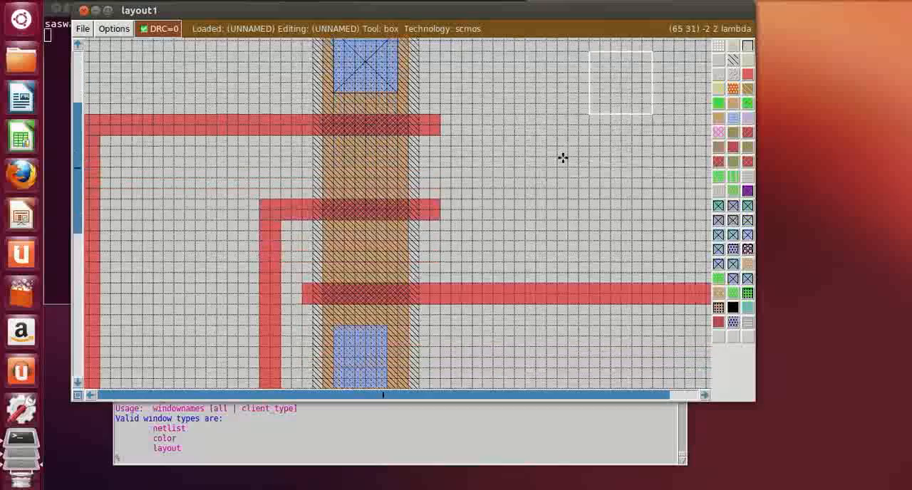
{"action": "scroll", "coordinate": [561, 154], "scroll_direction": "down", "scroll_amount": 1}
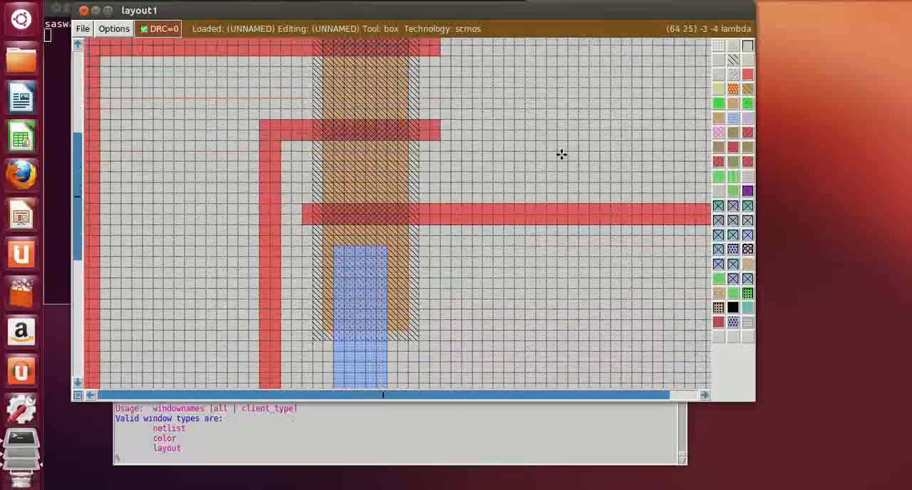
{"action": "scroll", "coordinate": [561, 154], "scroll_direction": "up", "scroll_amount": 6}
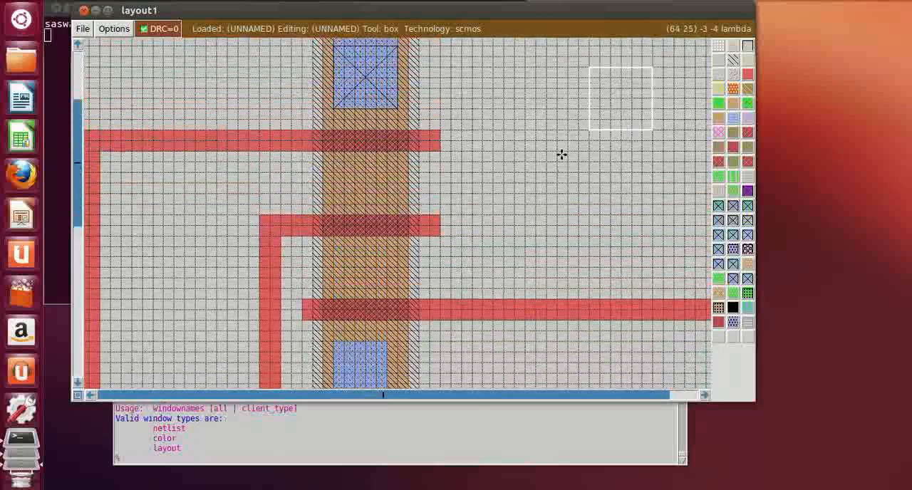
{"action": "scroll", "coordinate": [561, 154], "scroll_direction": "up", "scroll_amount": 8}
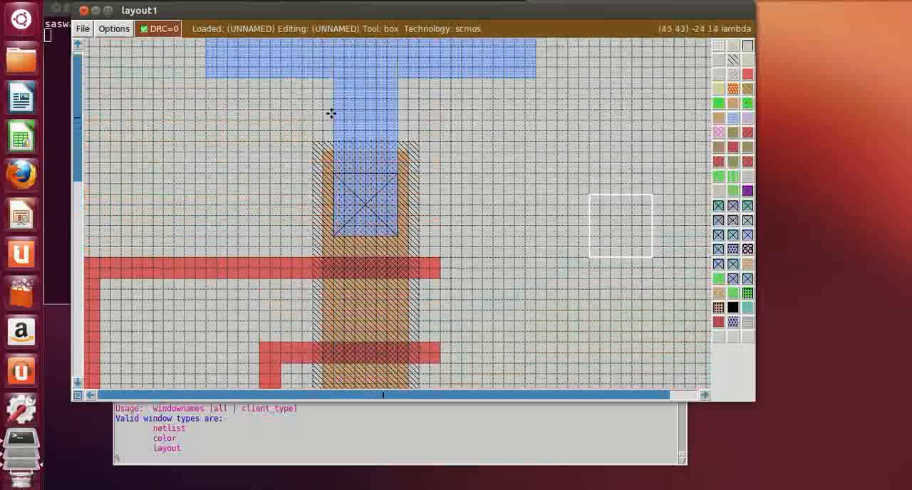
{"action": "left_click", "coordinate": [332, 113]}
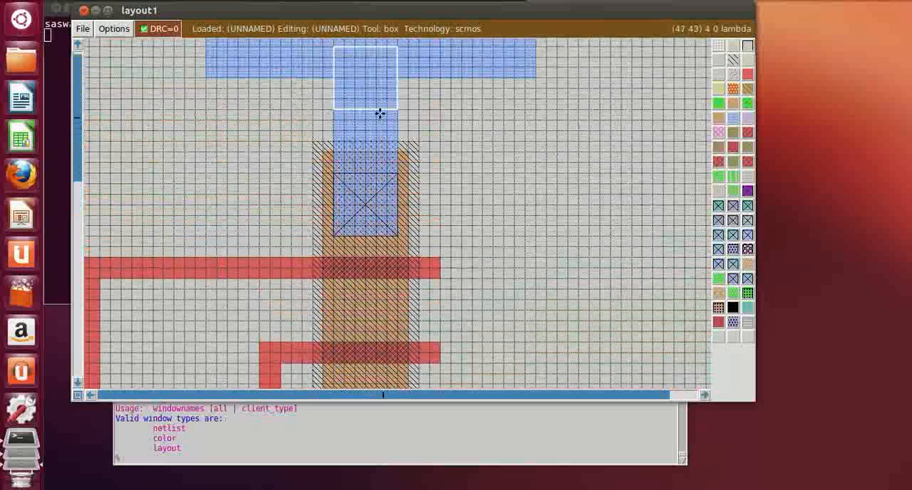
{"action": "key", "text": "z"}
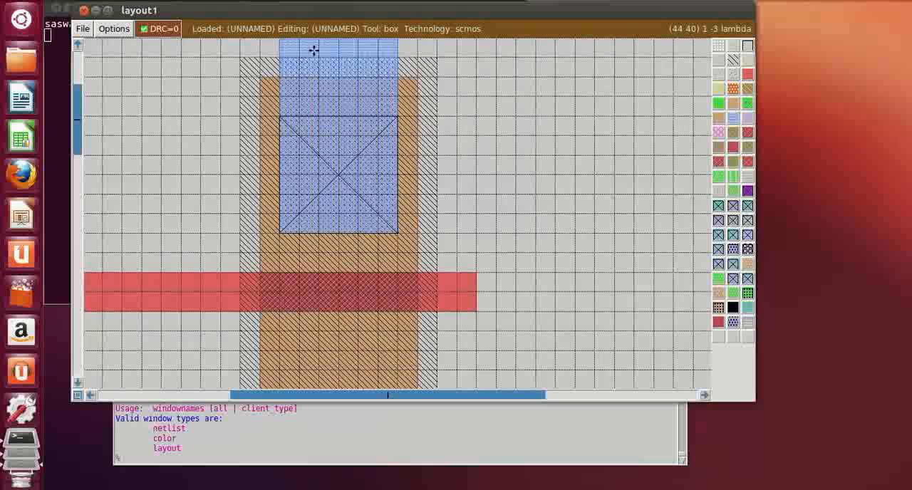
{"action": "key", "text": "shift+z"}
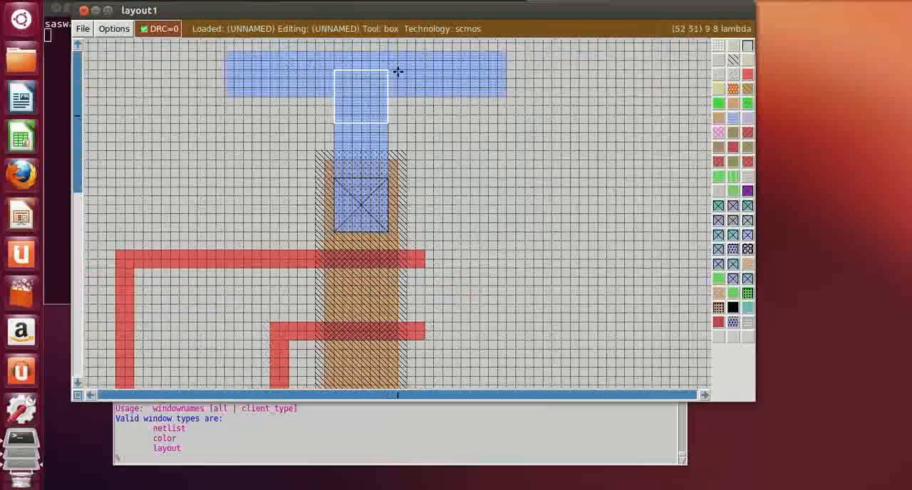
{"action": "scroll", "coordinate": [383, 77], "scroll_direction": "down", "scroll_amount": 2}
{"action": "scroll", "coordinate": [383, 77], "scroll_direction": "down", "scroll_amount": 2}
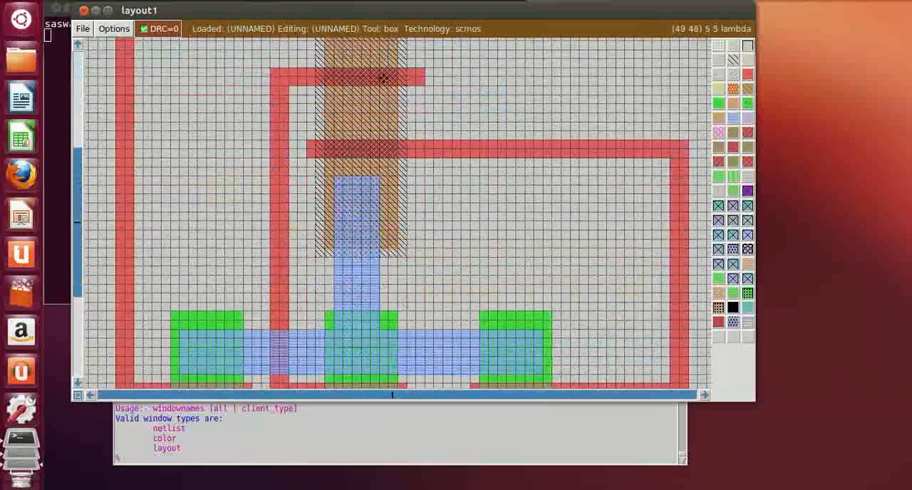
{"action": "key", "text": "z"}
{"action": "scroll", "coordinate": [384, 78], "scroll_direction": "down", "scroll_amount": 1}
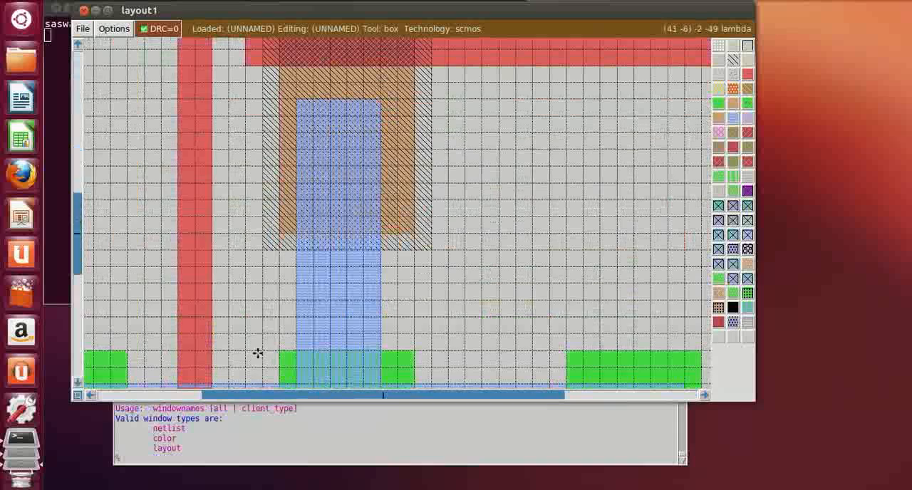
{"action": "left_click", "coordinate": [296, 182]}
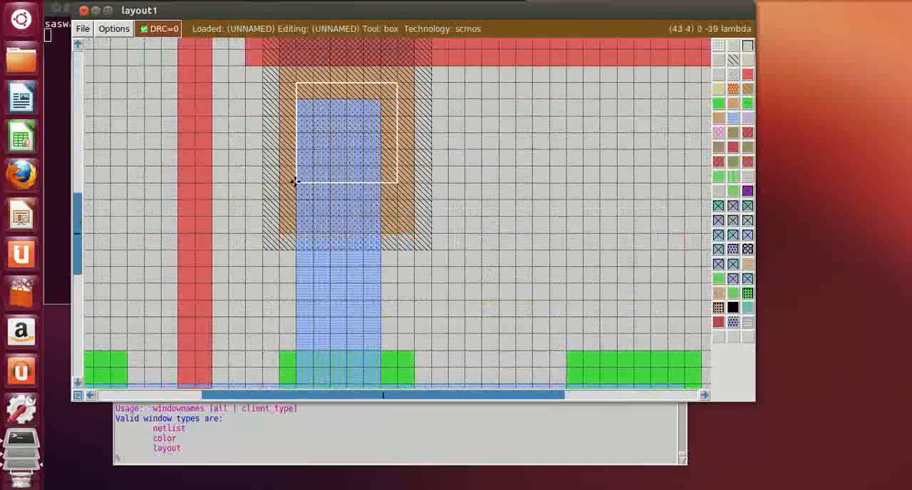
{"action": "right_click", "coordinate": [372, 100]}
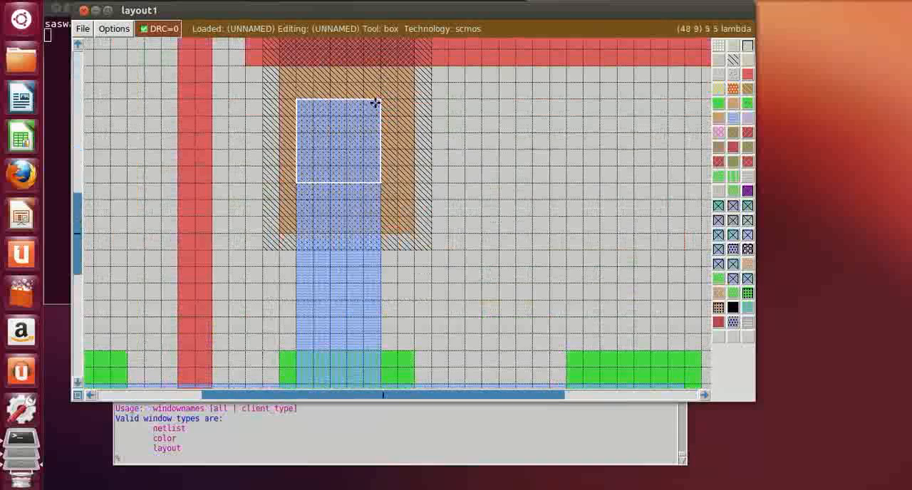
{"action": "middle_click", "coordinate": [733, 206]}
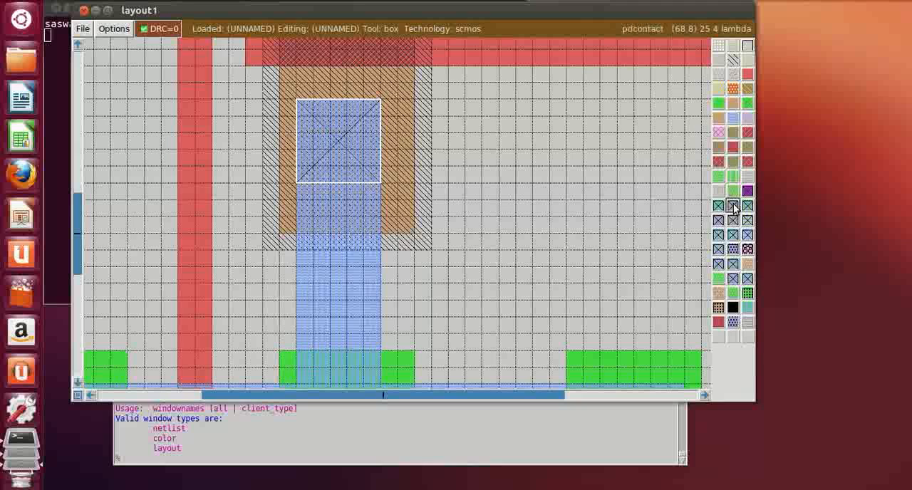
{"action": "left_click", "coordinate": [472, 230]}
Paint 5 by 5 lambda ndcontacts on the horizontal metal1 bar above the gates of the middle and left n-diffusion strips
{"action": "scroll", "coordinate": [470, 225], "scroll_direction": "down", "scroll_amount": 2}
{"action": "left_click", "coordinate": [303, 290]}
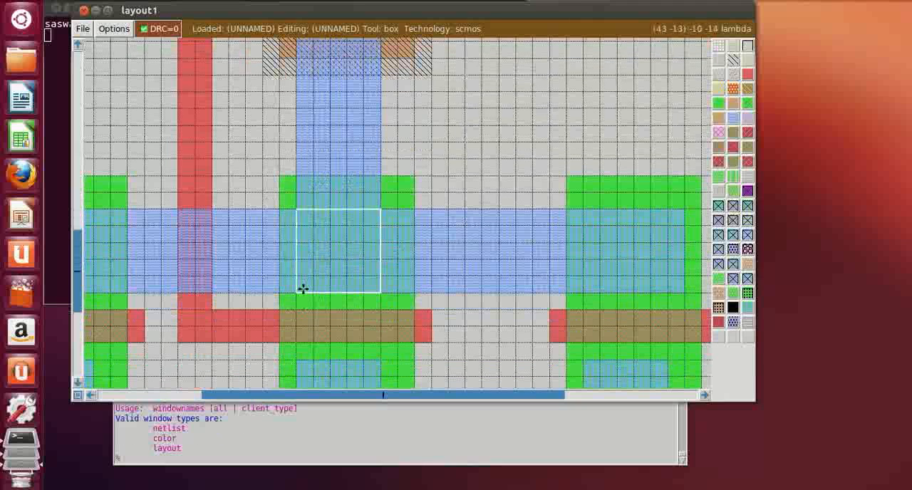
{"action": "middle_click", "coordinate": [719, 206]}
{"action": "left_click", "coordinate": [437, 171]}
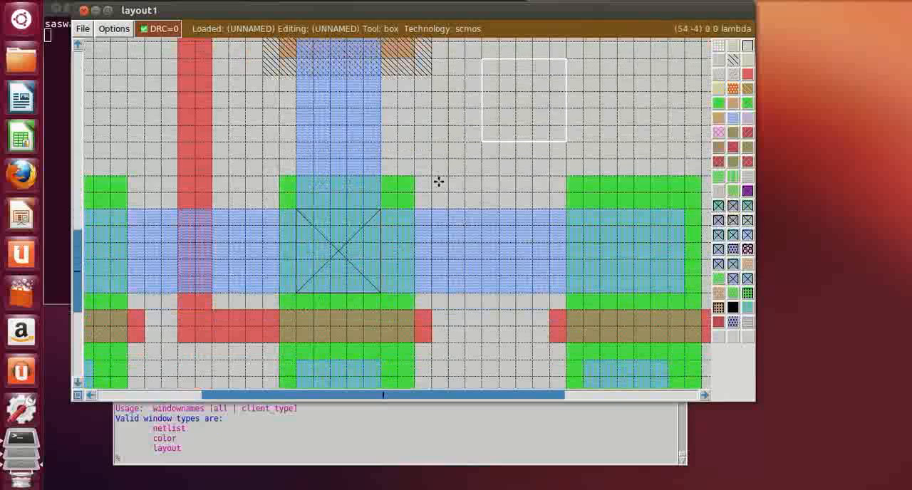
{"action": "left_click", "coordinate": [90, 388]}
{"action": "left_click", "coordinate": [90, 396]}
{"action": "left_click", "coordinate": [91, 396]}
{"action": "left_click", "coordinate": [90, 396]}
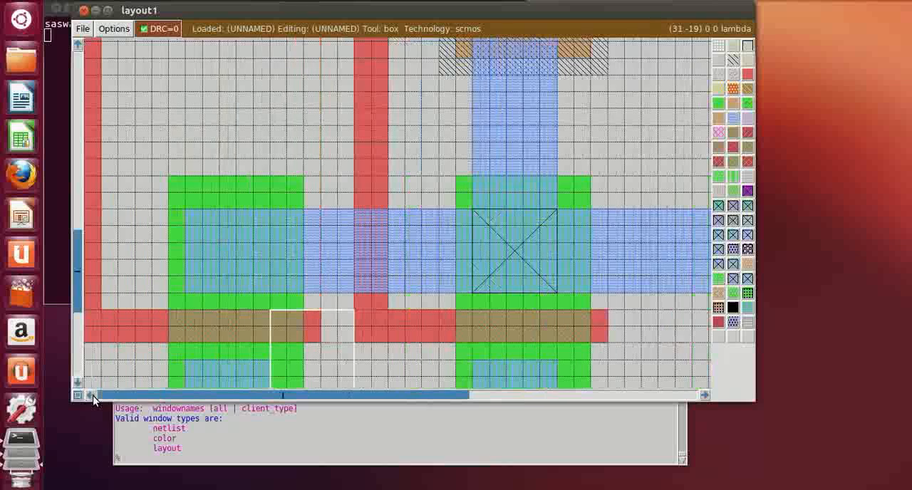
{"action": "left_click", "coordinate": [191, 288]}
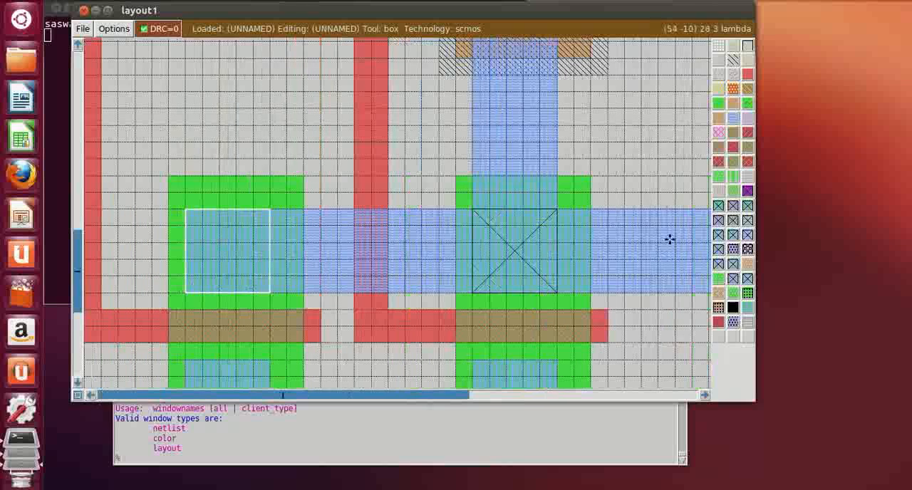
{"action": "middle_click", "coordinate": [718, 207]}
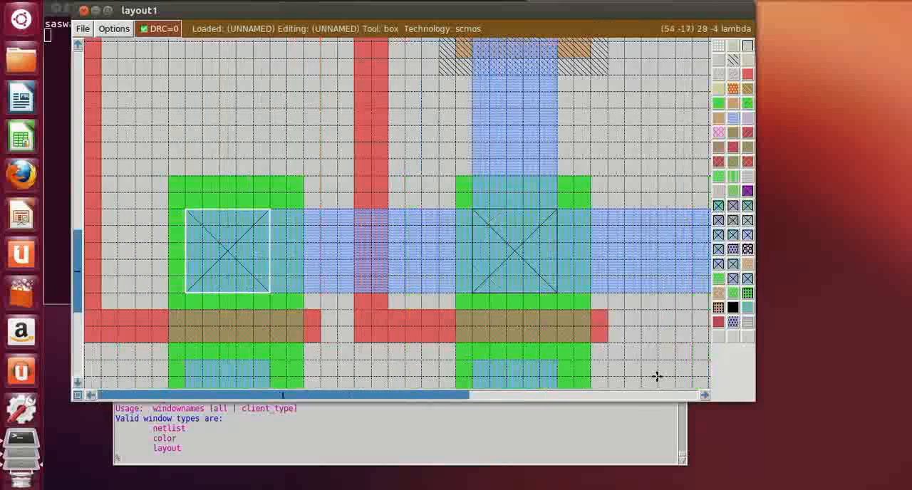
Paint 5 by 5 lambda ndcontacts at the upper ends of the metal1 straps below the left and middle n-diffusion gates
{"action": "scroll", "coordinate": [414, 285], "scroll_direction": "down", "scroll_amount": 2}
{"action": "left_click", "coordinate": [187, 338]}
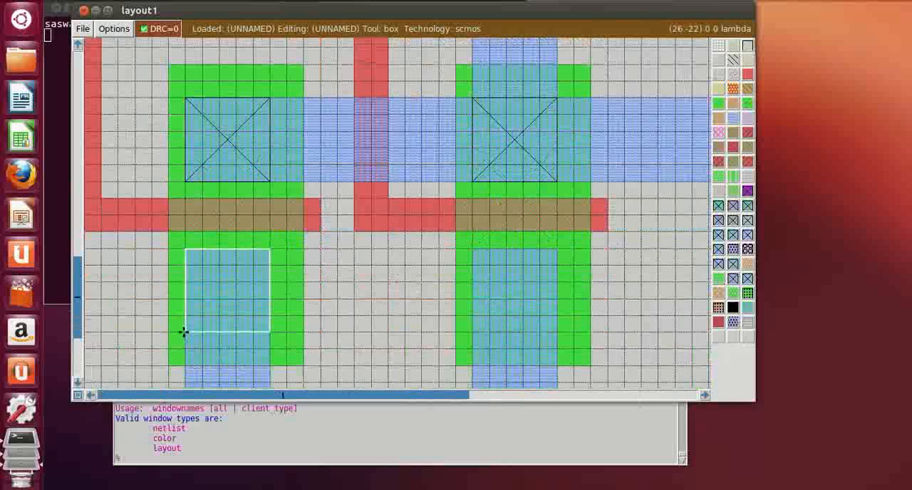
{"action": "middle_click", "coordinate": [718, 207]}
{"action": "scroll", "coordinate": [535, 383], "scroll_direction": "down", "scroll_amount": 1}
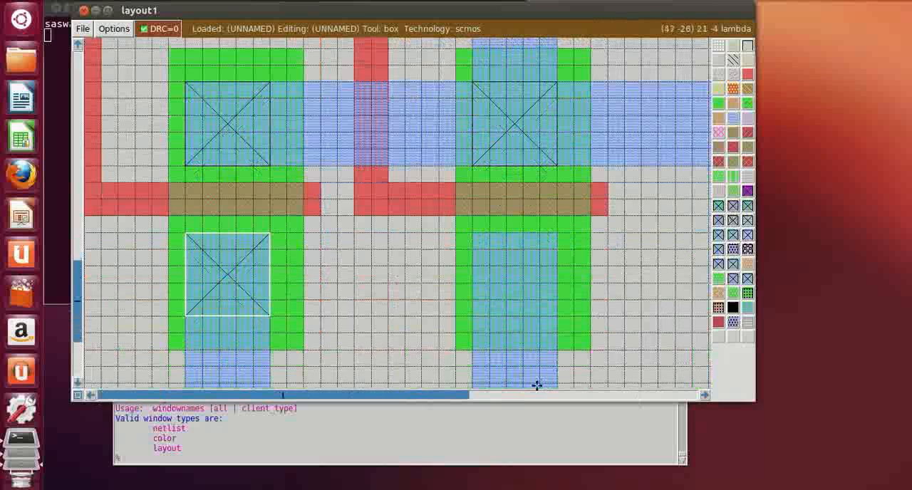
{"action": "left_click", "coordinate": [473, 316]}
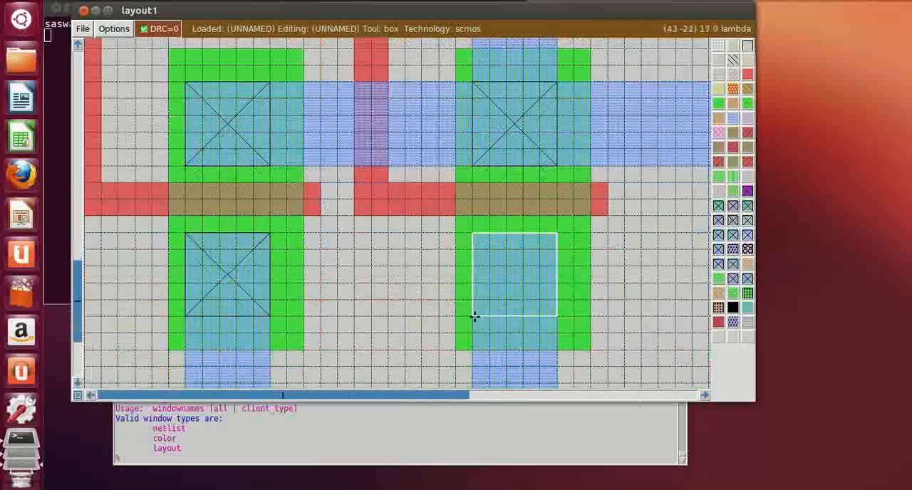
{"action": "middle_click", "coordinate": [725, 207]}
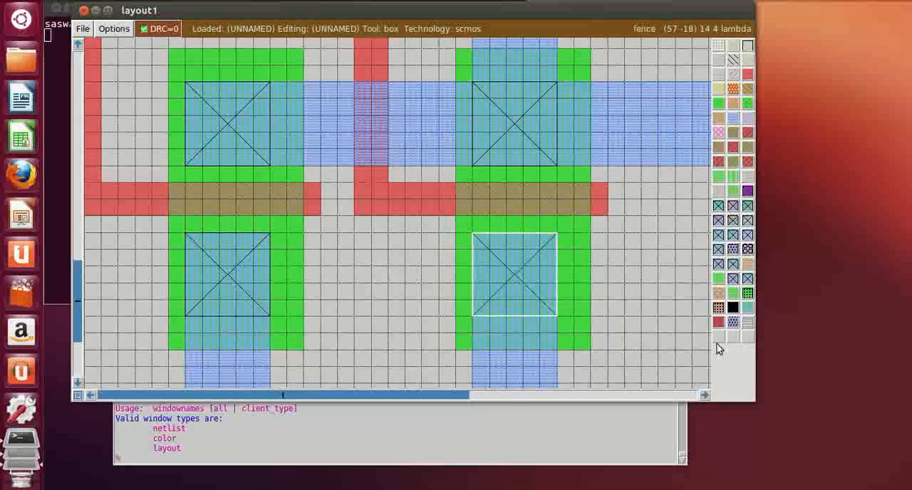
Paint 5 by 5 lambda ndcontacts on the right n-diffusion strip, at the strap's upper end below the gate and the bar's right end above it
{"action": "left_click", "coordinate": [704, 395]}
{"action": "left_click", "coordinate": [704, 395]}
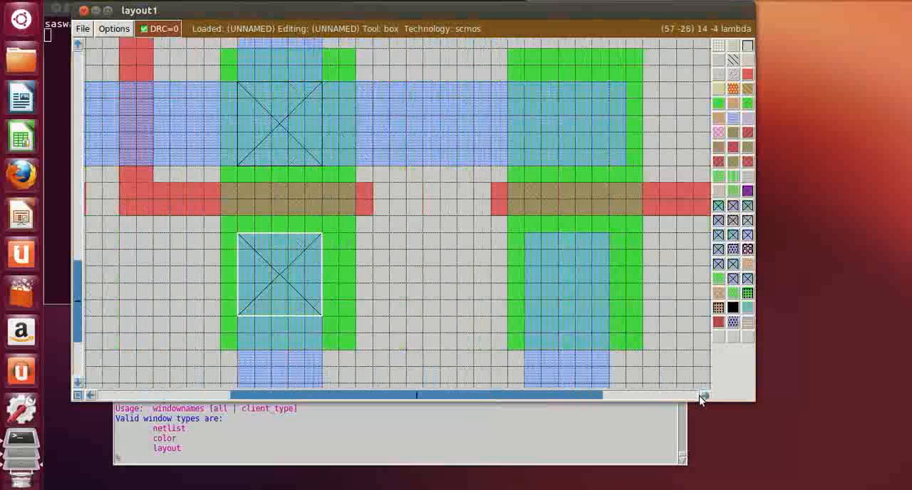
{"action": "left_click", "coordinate": [472, 316]}
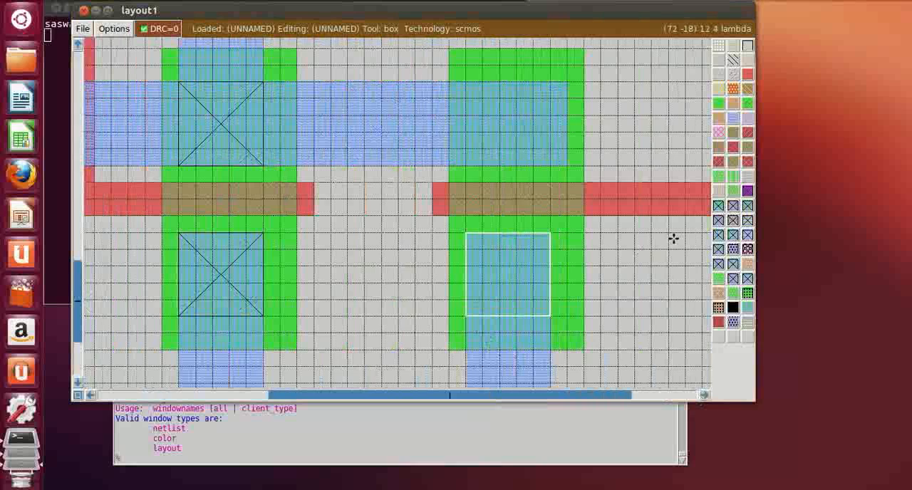
{"action": "middle_click", "coordinate": [720, 206]}
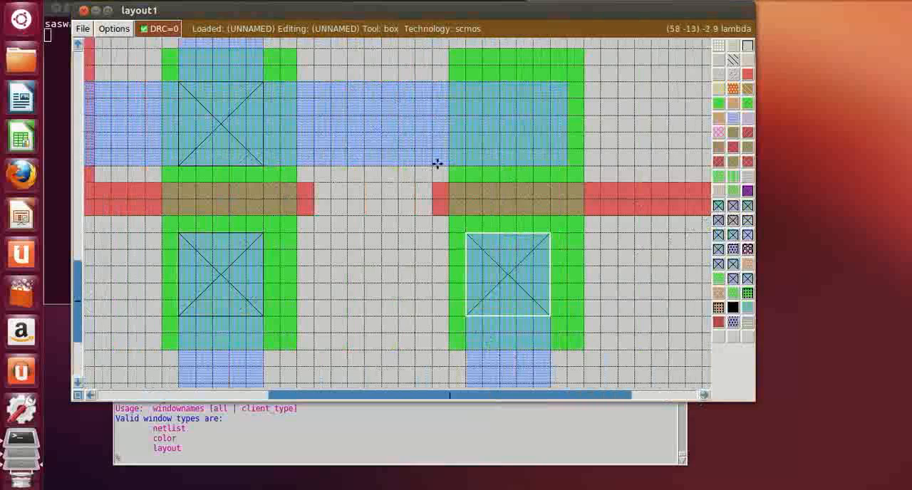
{"action": "left_click", "coordinate": [484, 165]}
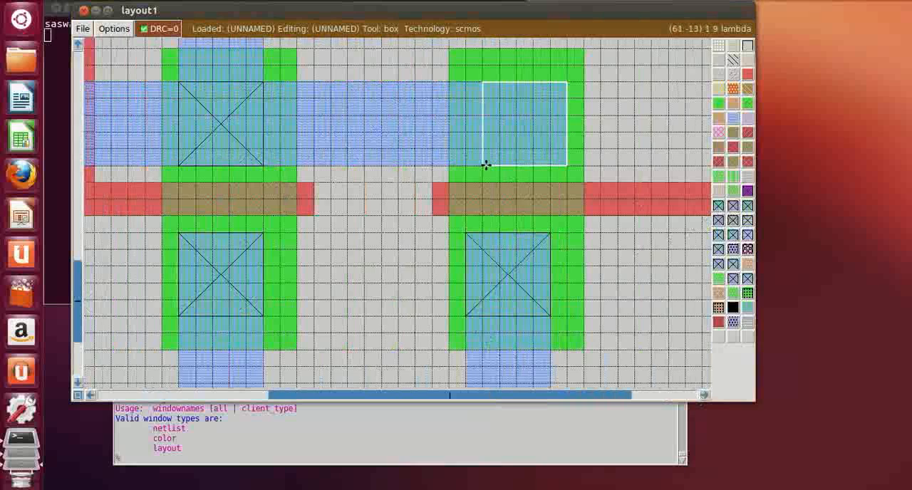
{"action": "middle_click", "coordinate": [719, 206]}
{"action": "left_click", "coordinate": [644, 163]}
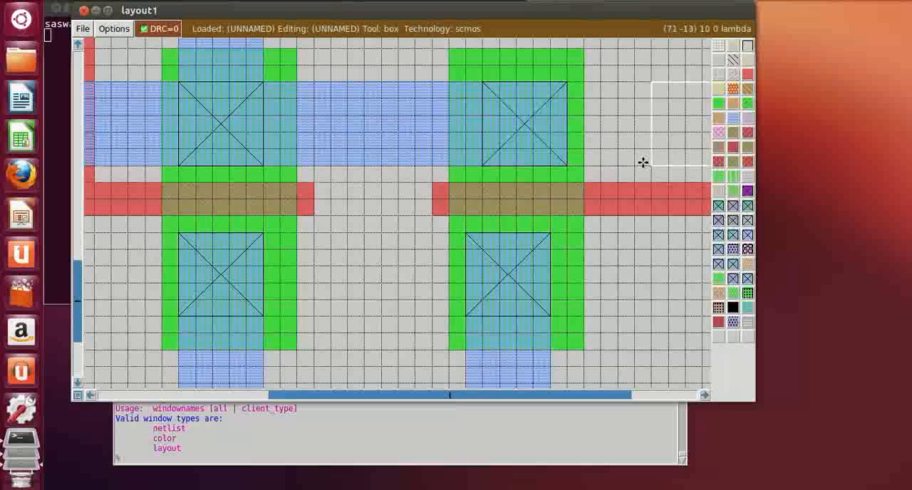
Paint a 5 by 5 lambda psubstratepcontact where the middle metal1 strap meets the lower metal1 rail
{"action": "scroll", "coordinate": [619, 296], "scroll_direction": "up", "scroll_amount": 10}
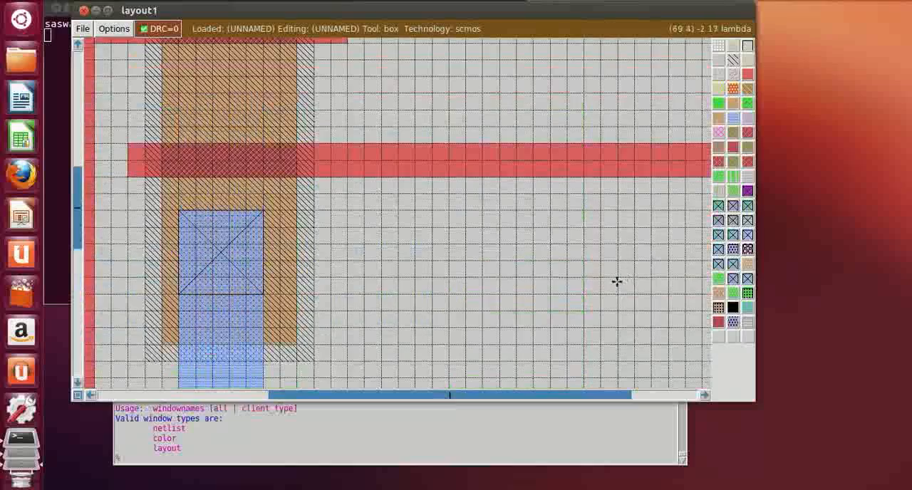
{"action": "key", "text": "shift+z"}
{"action": "scroll", "coordinate": [455, 266], "scroll_direction": "up", "scroll_amount": 10}
{"action": "scroll", "coordinate": [455, 255], "scroll_direction": "down", "scroll_amount": 4}
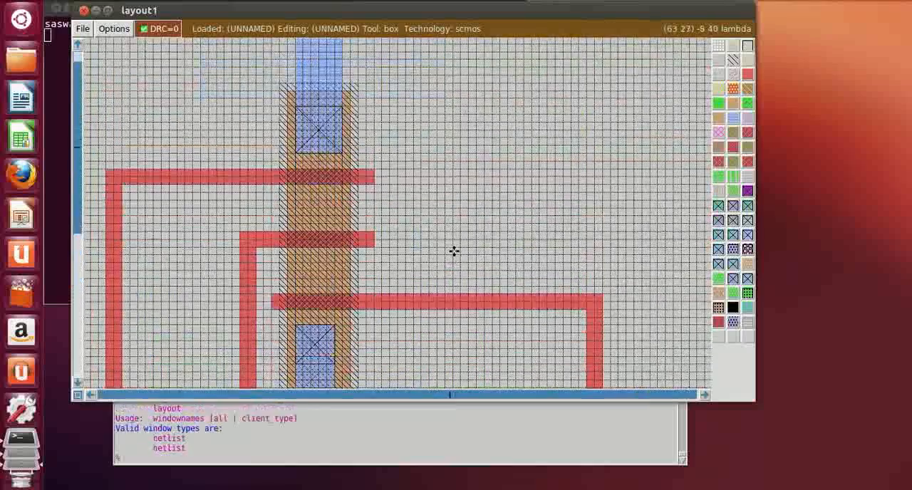
{"action": "scroll", "coordinate": [454, 251], "scroll_direction": "down", "scroll_amount": 8}
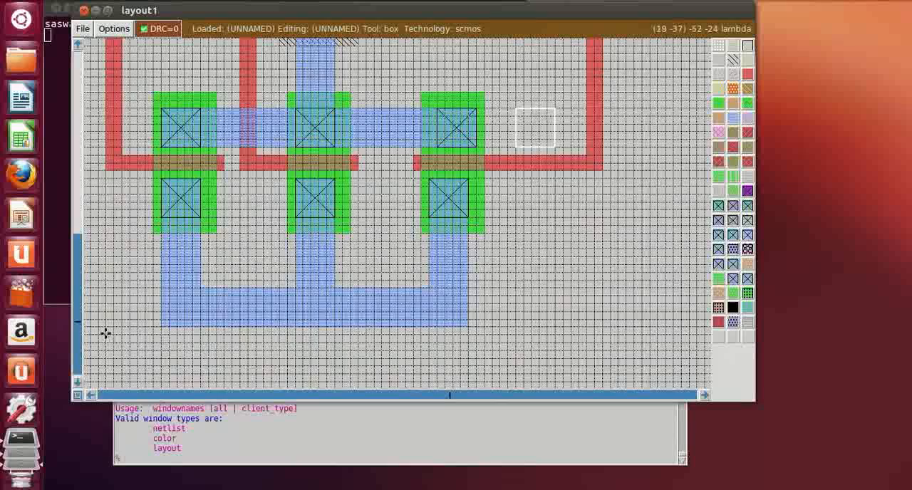
{"action": "key", "text": "z"}
{"action": "left_click", "coordinate": [91, 399]}
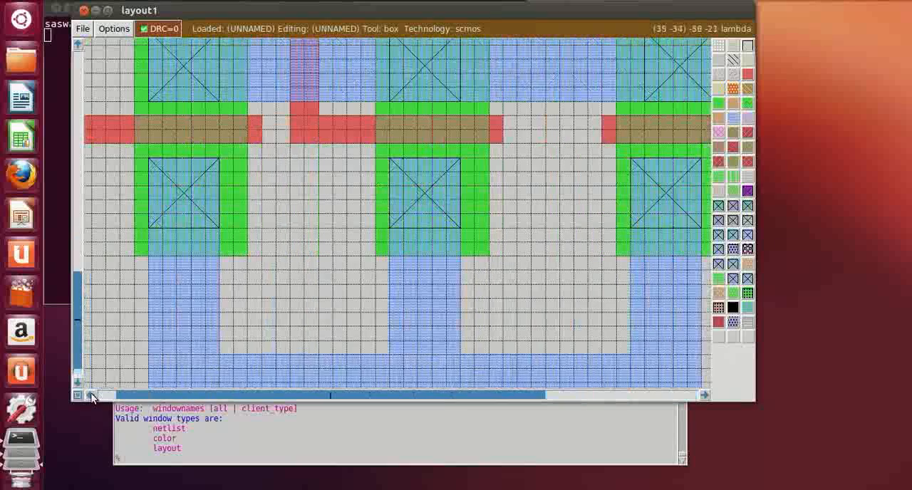
{"action": "scroll", "coordinate": [208, 326], "scroll_direction": "down", "scroll_amount": 3}
{"action": "left_click", "coordinate": [216, 328]}
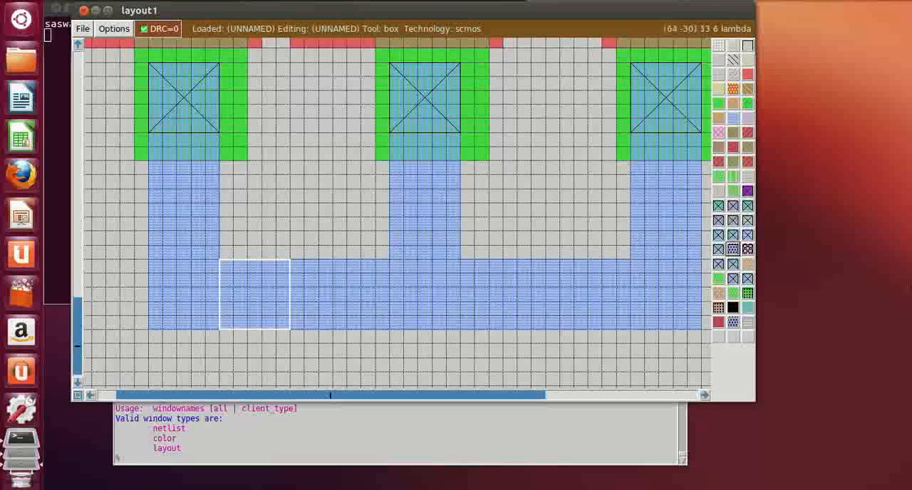
{"action": "left_click", "coordinate": [795, 1]}
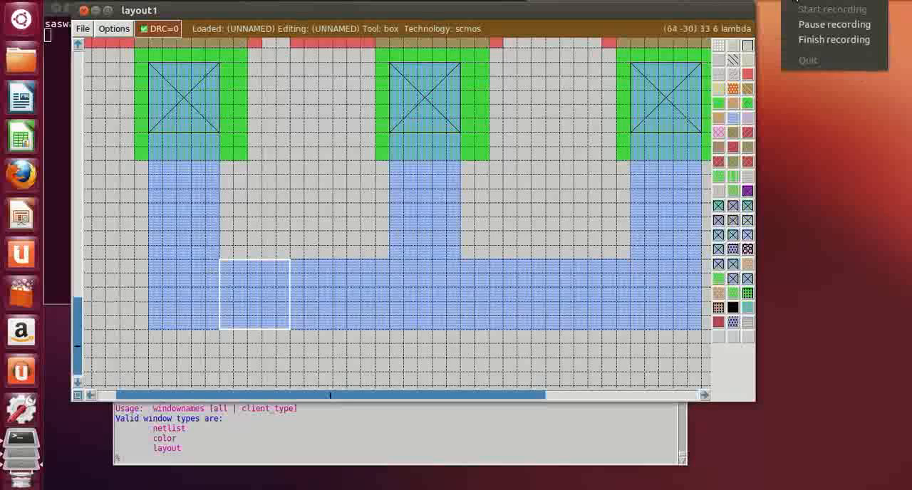
{"action": "left_click", "coordinate": [801, 24]}
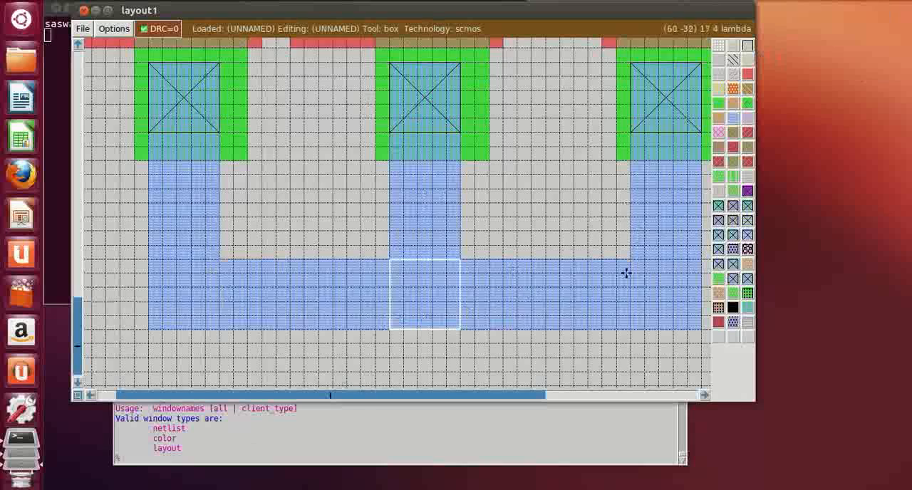
{"action": "left_click", "coordinate": [717, 265]}
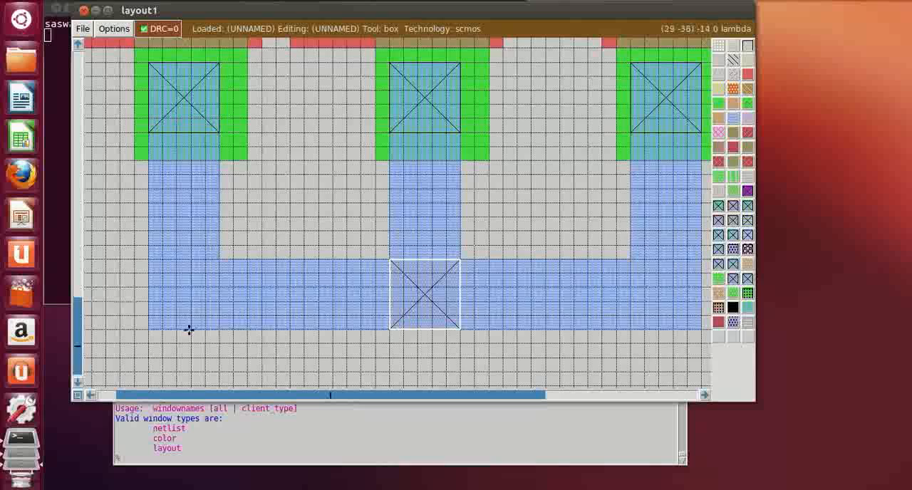
{"action": "left_click", "coordinate": [164, 321]}
{"action": "left_click", "coordinate": [156, 326]}
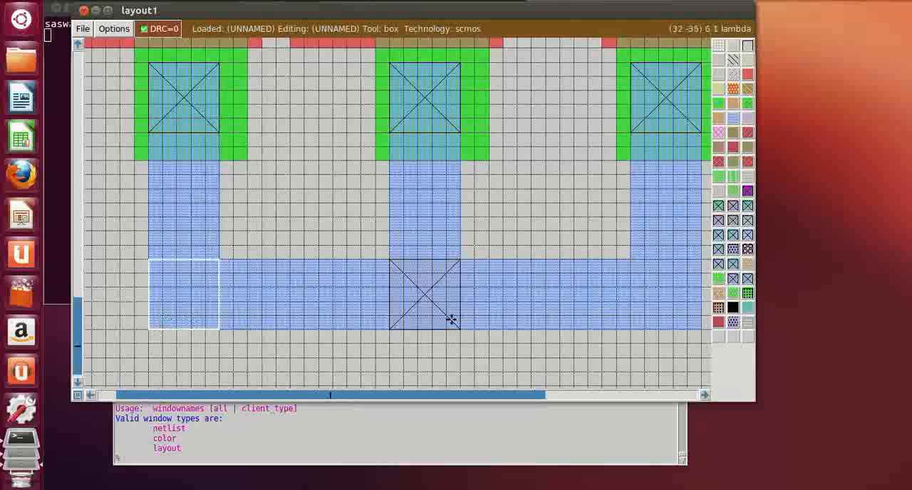
{"action": "left_click", "coordinate": [718, 206]}
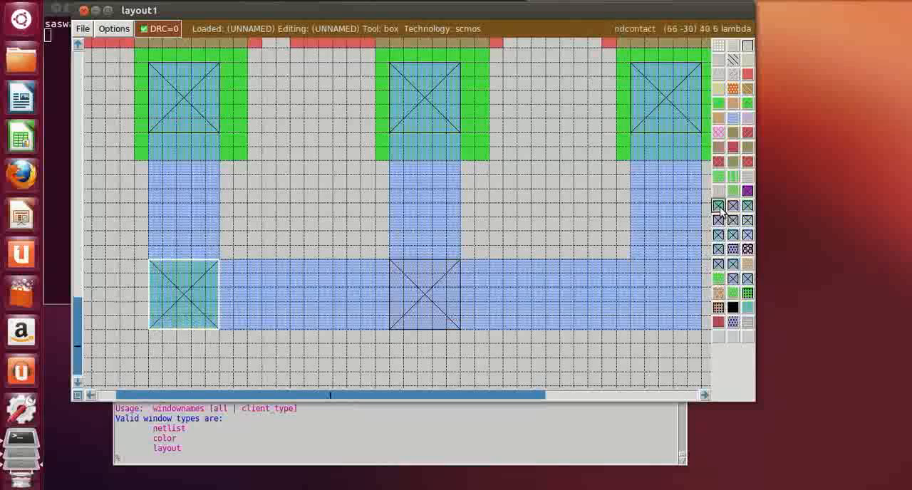
{"action": "left_click", "coordinate": [322, 452]}
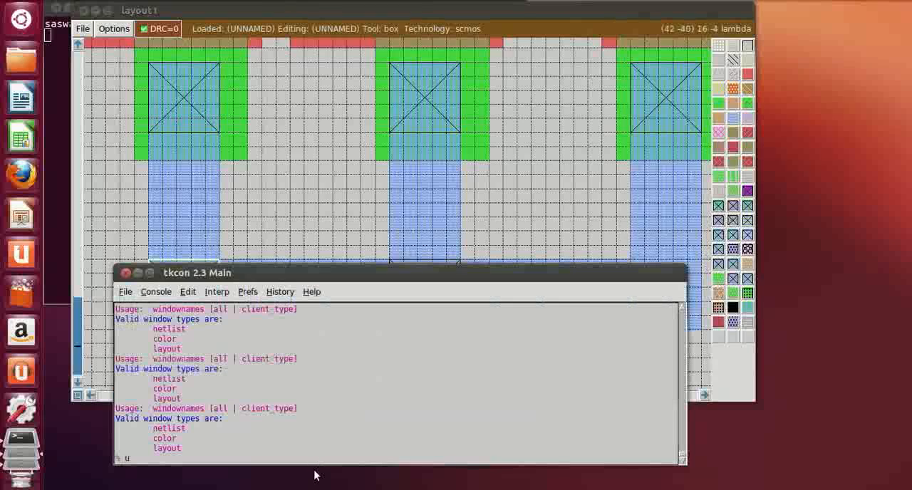
{"action": "key", "text": "Return"}
{"action": "key", "text": "Up"}
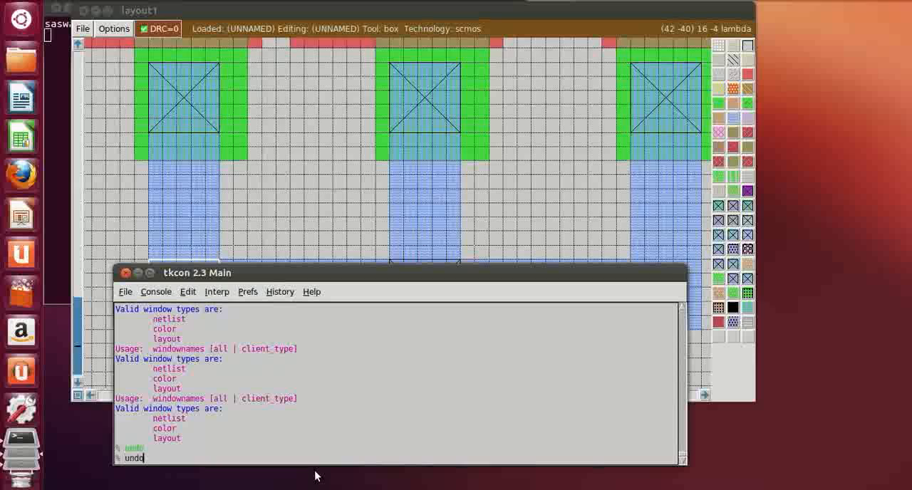
{"action": "key", "text": "Return"}
{"action": "key", "text": "Up"}
Paint a 5 by 5 lambda psubstratepcontact at the lower metal1 rail's left end and place the box over its right end
{"action": "left_click", "coordinate": [610, 194]}
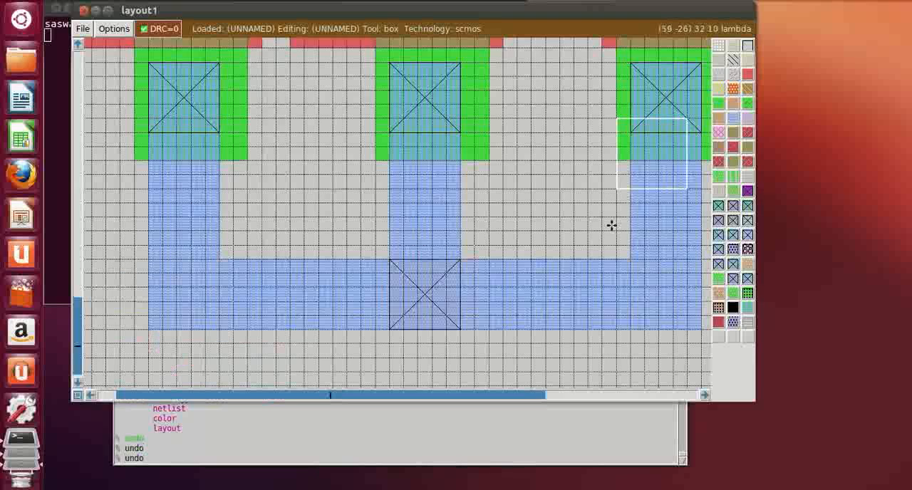
{"action": "left_click", "coordinate": [149, 327]}
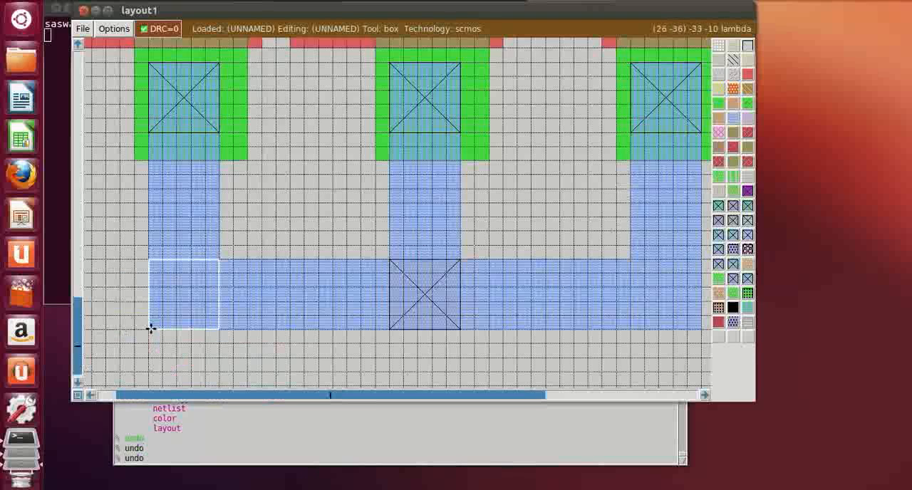
{"action": "left_click", "coordinate": [718, 265]}
{"action": "left_click", "coordinate": [628, 328]}
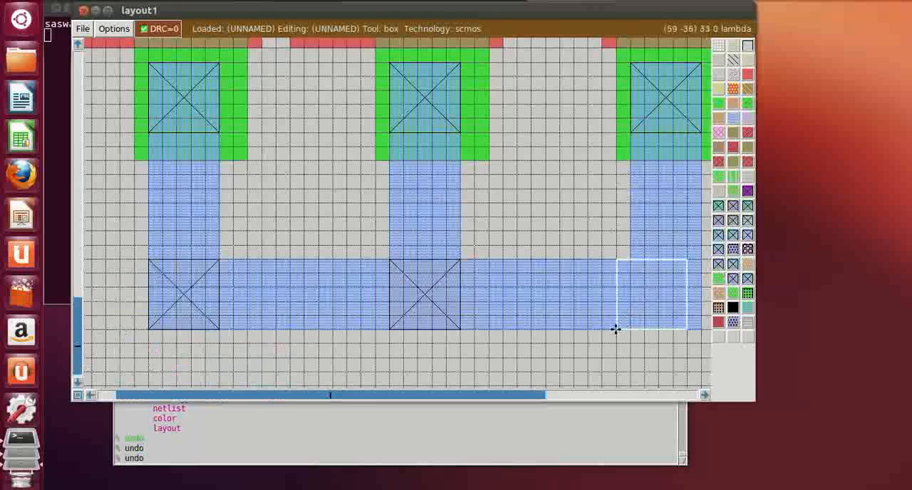
{"action": "left_click", "coordinate": [719, 277]}
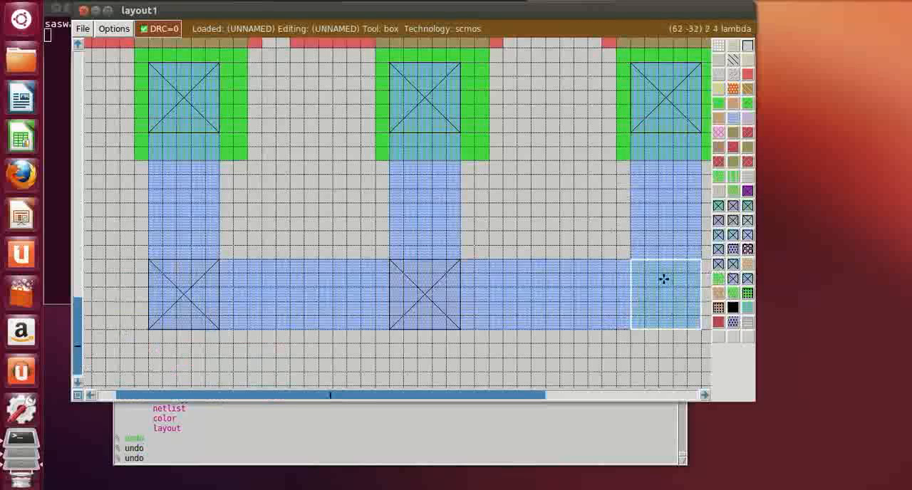
{"action": "left_click", "coordinate": [315, 460]}
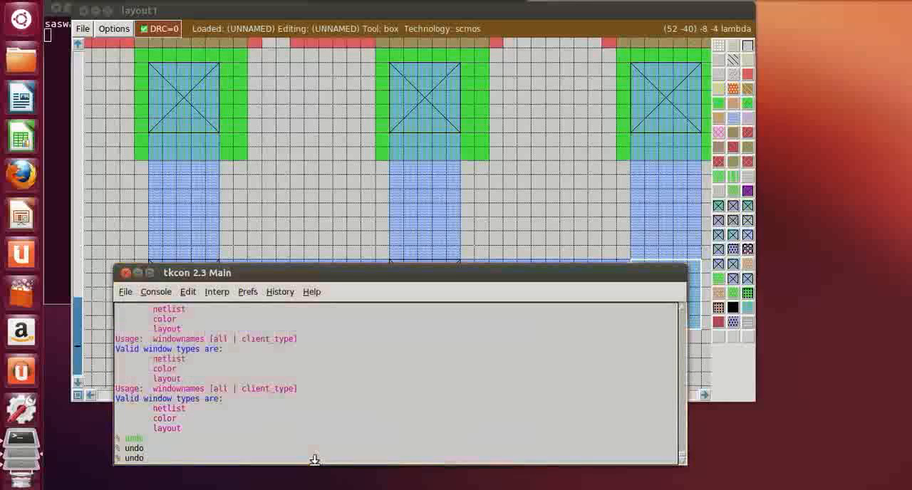
{"action": "key", "text": "Return"}
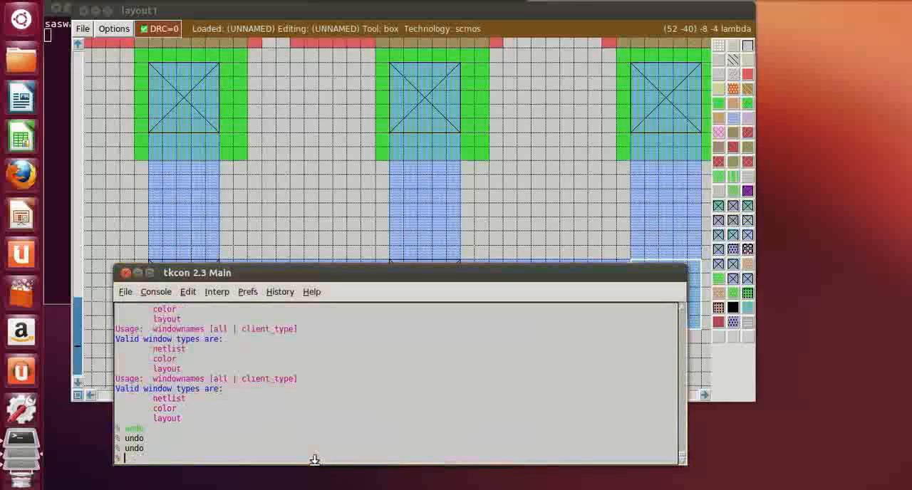
Paint a 5 by 5 lambda psubstratepcontact at the right end of the lower metal1 rail
{"action": "middle_click", "coordinate": [717, 268]}
{"action": "left_click", "coordinate": [589, 244]}
Paint 5 by 5 lambda nsubstratencontacts at the left and right ends of the upper metal1 rail
{"action": "scroll", "coordinate": [590, 239], "scroll_direction": "up", "scroll_amount": 13}
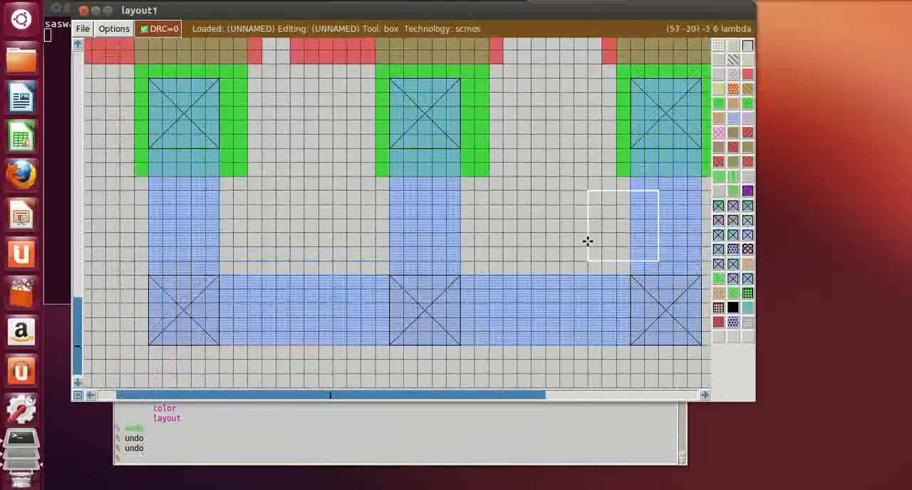
{"action": "scroll", "coordinate": [594, 216], "scroll_direction": "up", "scroll_amount": 10}
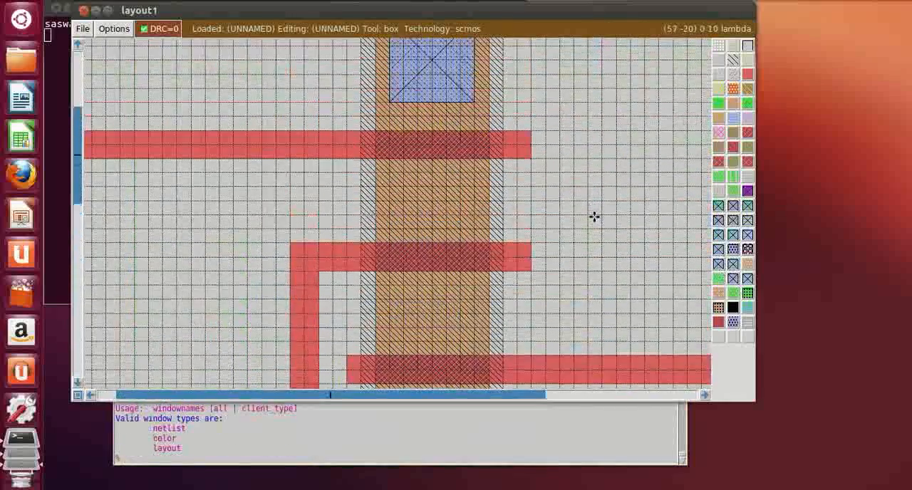
{"action": "scroll", "coordinate": [594, 217], "scroll_direction": "up", "scroll_amount": 5}
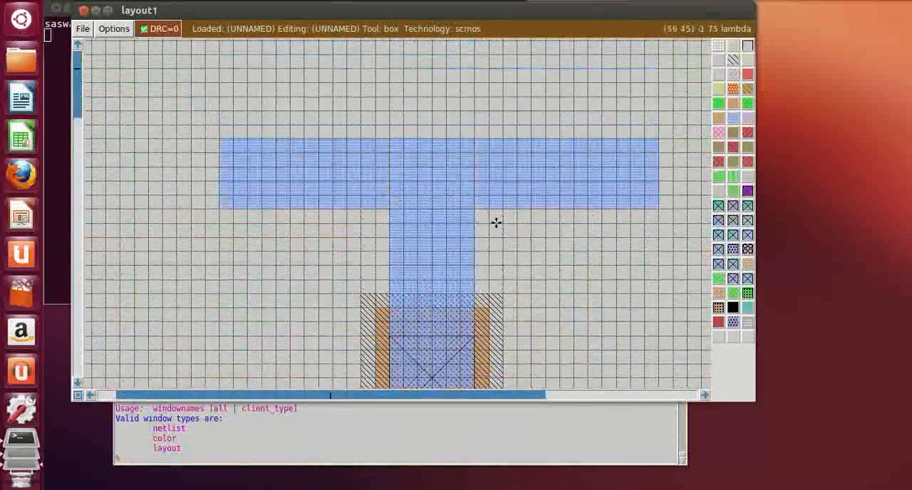
{"action": "left_click", "coordinate": [221, 206]}
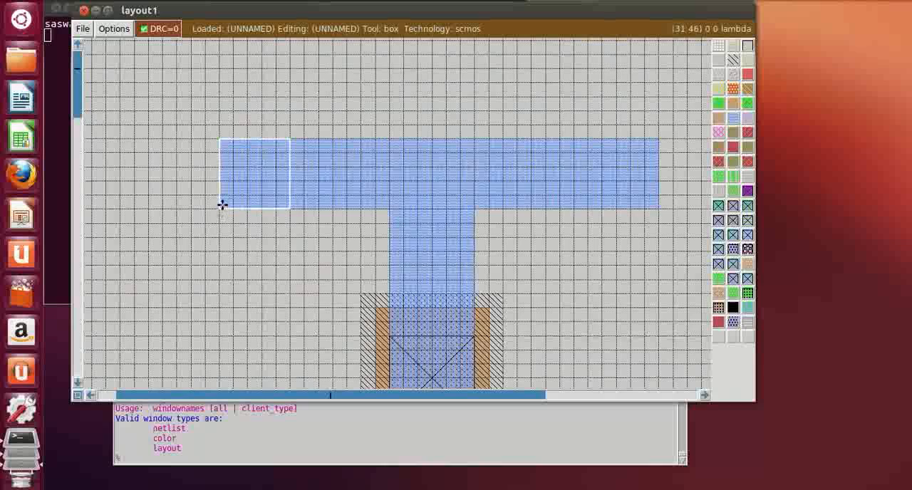
{"action": "left_click", "coordinate": [734, 265]}
{"action": "left_click", "coordinate": [596, 207]}
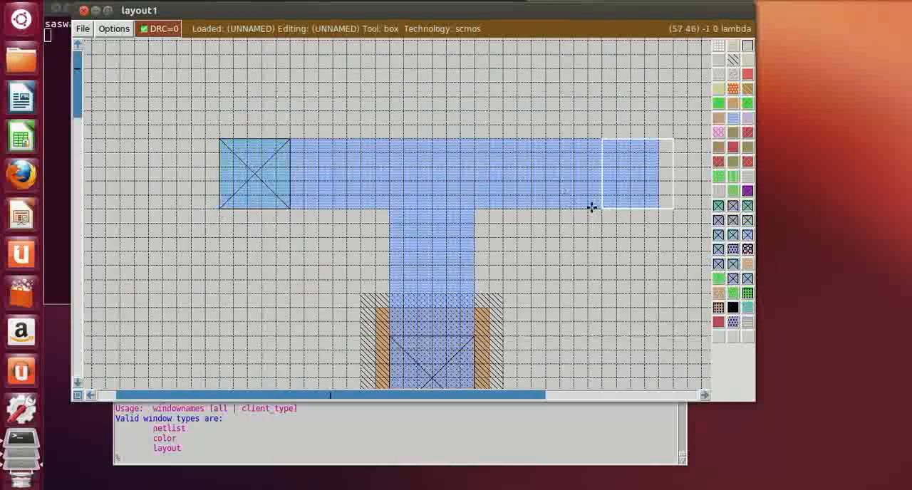
{"action": "left_click", "coordinate": [588, 208]}
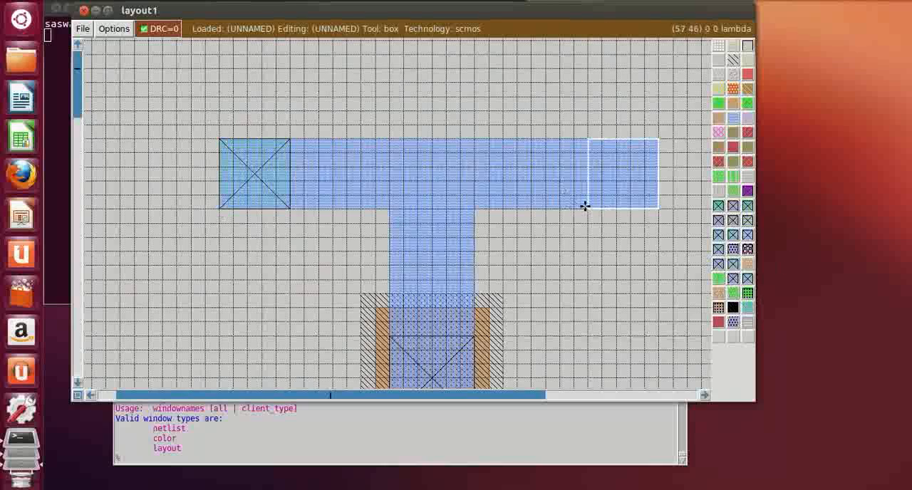
{"action": "left_click", "coordinate": [735, 265]}
{"action": "left_click", "coordinate": [397, 211]}
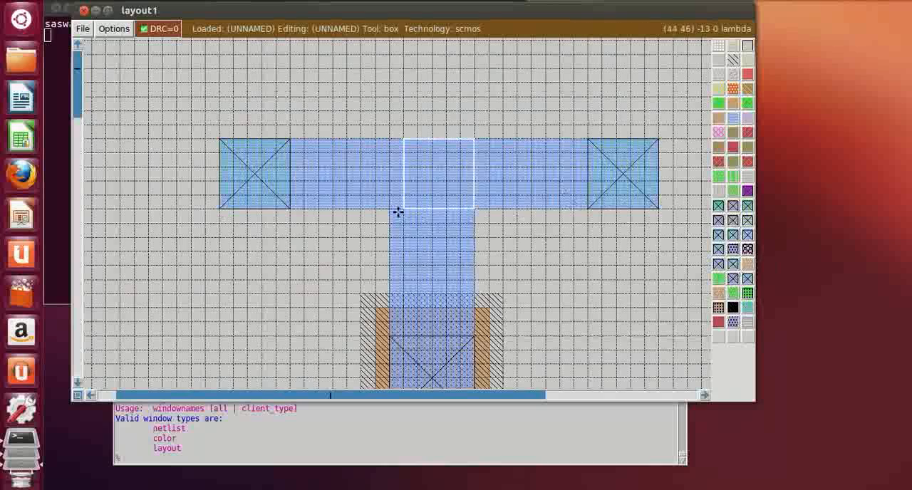
{"action": "left_click", "coordinate": [599, 291]}
Paint 4 by 2 lambda polysilicon input stubs extending left from the left and middle vertical polysilicon lines
{"action": "scroll", "coordinate": [284, 345], "scroll_direction": "down", "scroll_amount": 10}
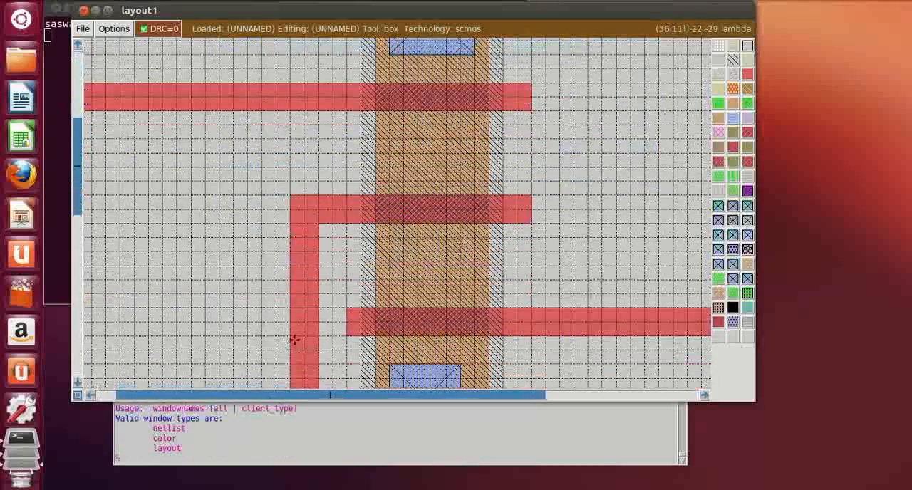
{"action": "key", "text": "shift+z"}
{"action": "scroll", "coordinate": [300, 319], "scroll_direction": "down", "scroll_amount": 5}
{"action": "key", "text": "z"}
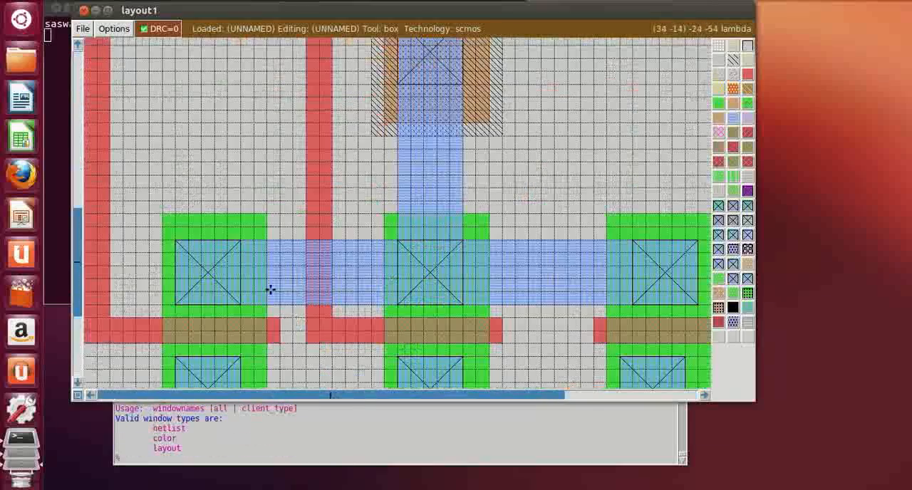
{"action": "left_click", "coordinate": [90, 395]}
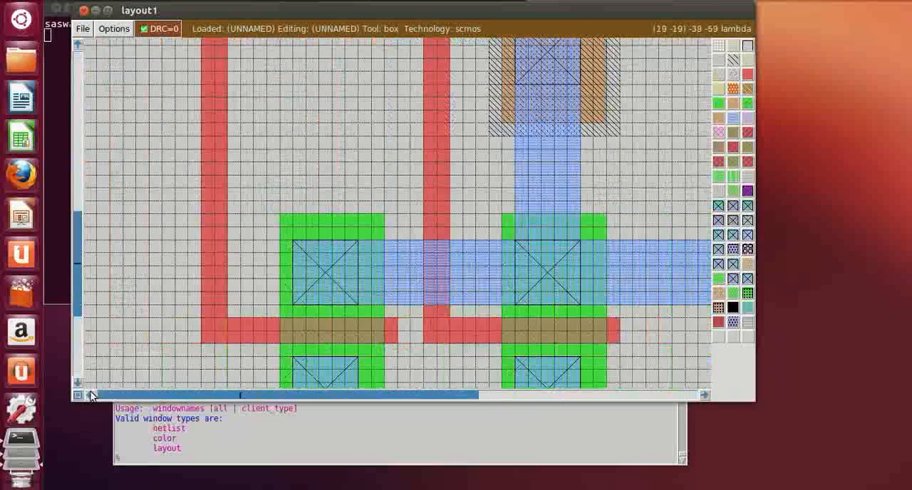
{"action": "scroll", "coordinate": [281, 188], "scroll_direction": "up", "scroll_amount": 3}
{"action": "left_click", "coordinate": [154, 175]}
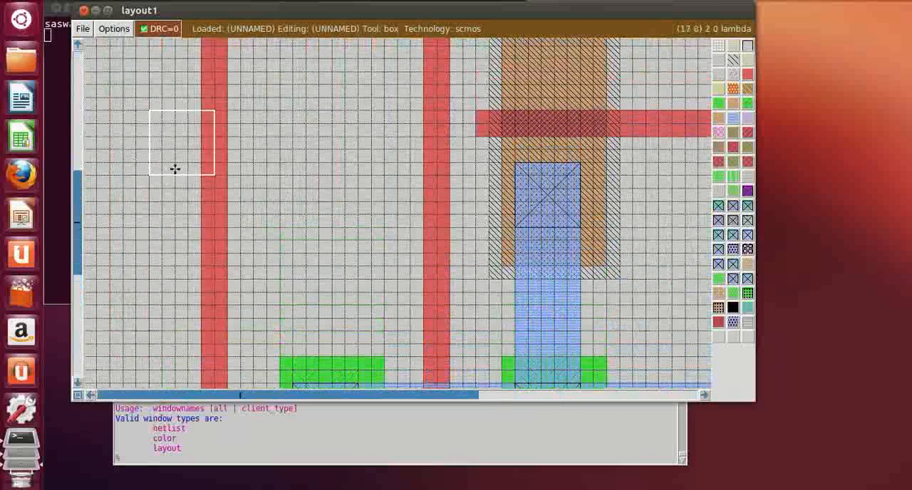
{"action": "right_click", "coordinate": [198, 153]}
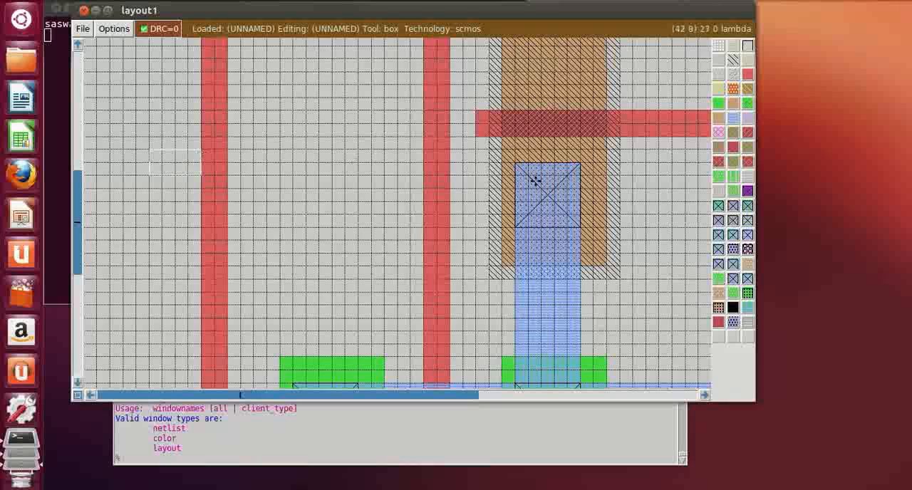
{"action": "middle_click", "coordinate": [749, 74]}
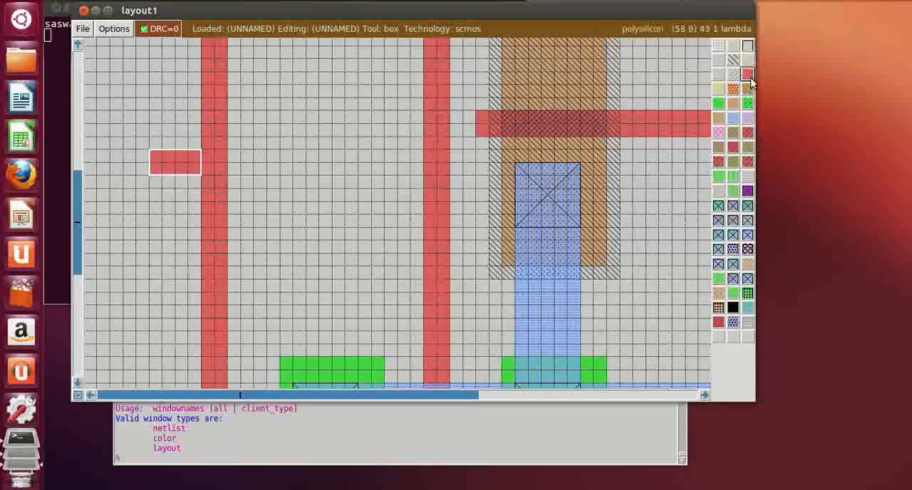
{"action": "left_click", "coordinate": [394, 176]}
{"action": "left_click", "coordinate": [376, 176]}
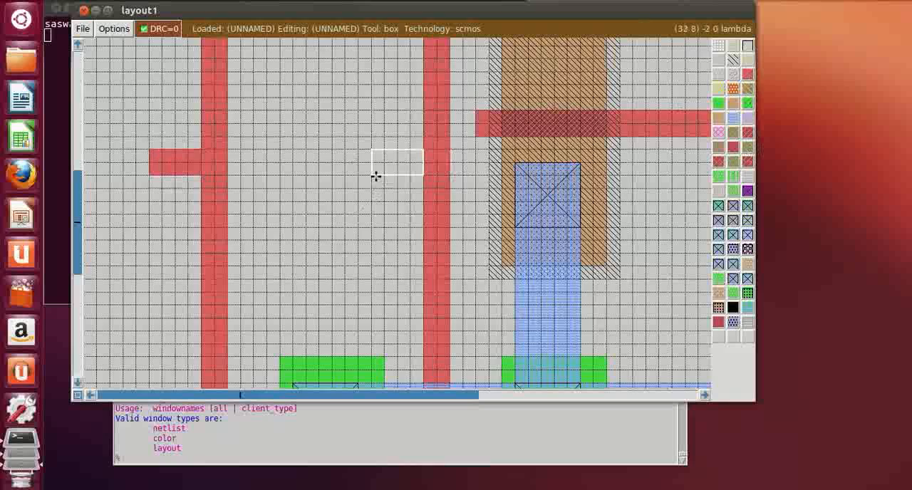
{"action": "middle_click", "coordinate": [749, 74]}
Paint a 4 by 2 lambda polysilicon input stub extending right from the right vertical polysilicon line
{"action": "left_click_drag", "start_coordinate": [706, 394], "coordinate": [706, 395]}
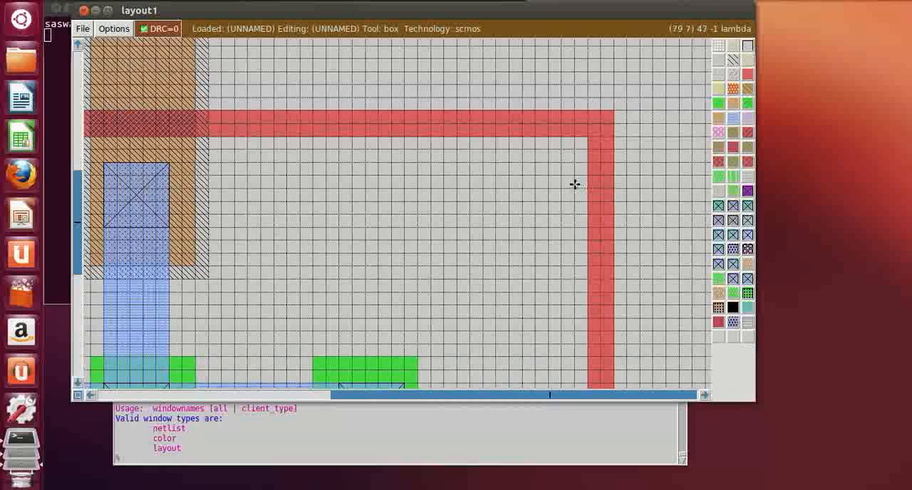
{"action": "left_click", "coordinate": [559, 189]}
{"action": "left_click", "coordinate": [535, 190]}
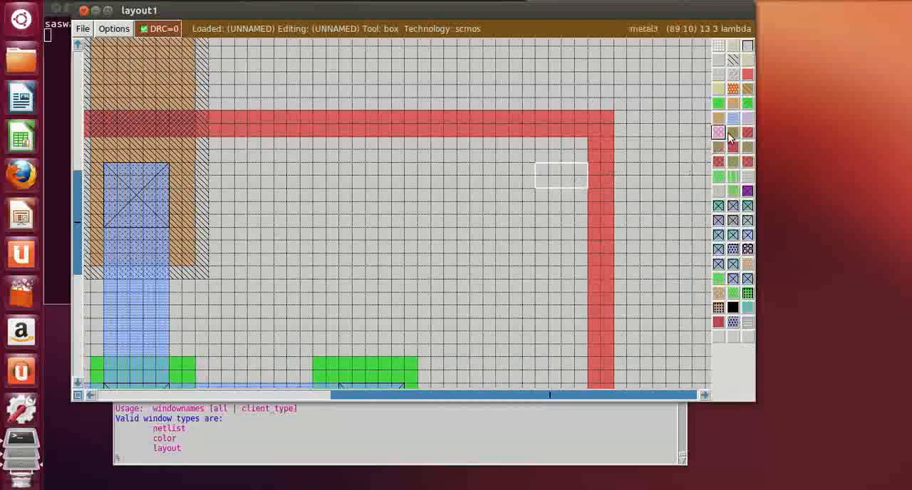
{"action": "left_click", "coordinate": [612, 184]}
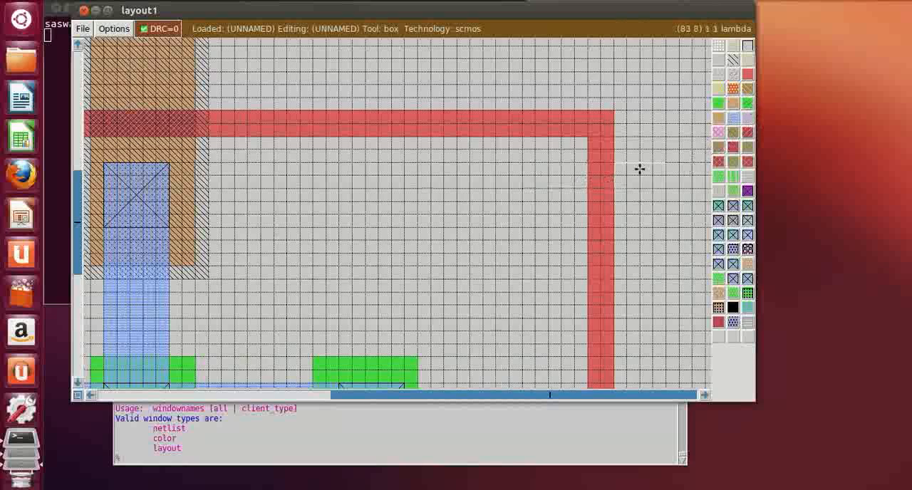
{"action": "middle_click", "coordinate": [748, 74]}
{"action": "left_click", "coordinate": [467, 247]}
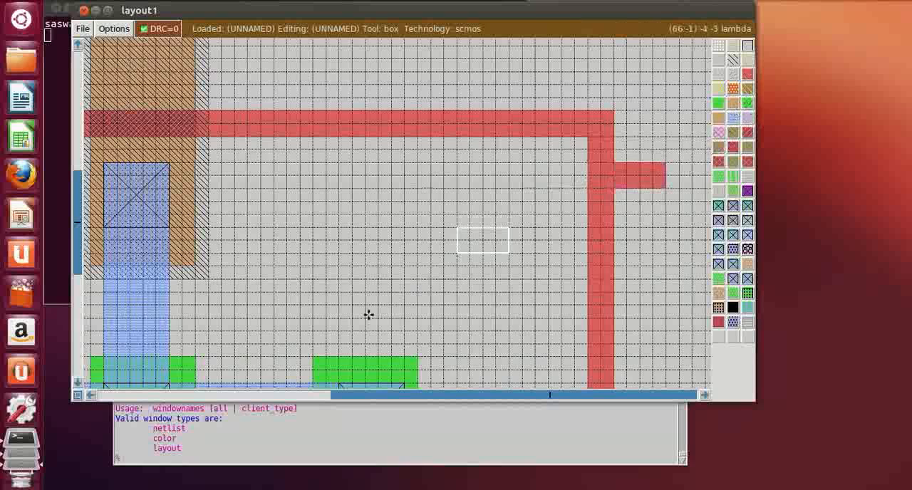
Paint a 15 by 4 lambda metal1 output bar extending right from the metal1 strap between the p-diffusion and the middle n-diffusion
{"action": "scroll", "coordinate": [368, 316], "scroll_direction": "down", "scroll_amount": 2}
{"action": "left_click", "coordinate": [169, 174]}
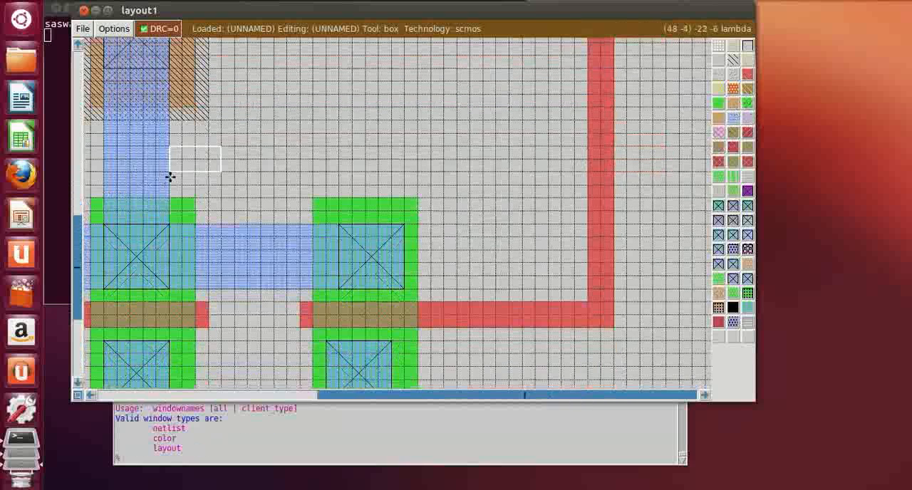
{"action": "right_click", "coordinate": [275, 131]}
{"action": "right_click", "coordinate": [286, 133]}
{"action": "right_click", "coordinate": [321, 118]}
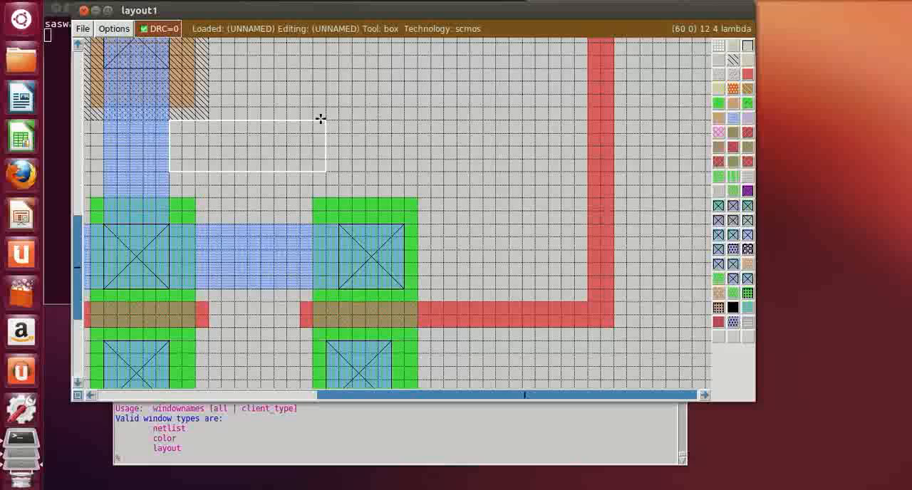
{"action": "right_click", "coordinate": [366, 119]}
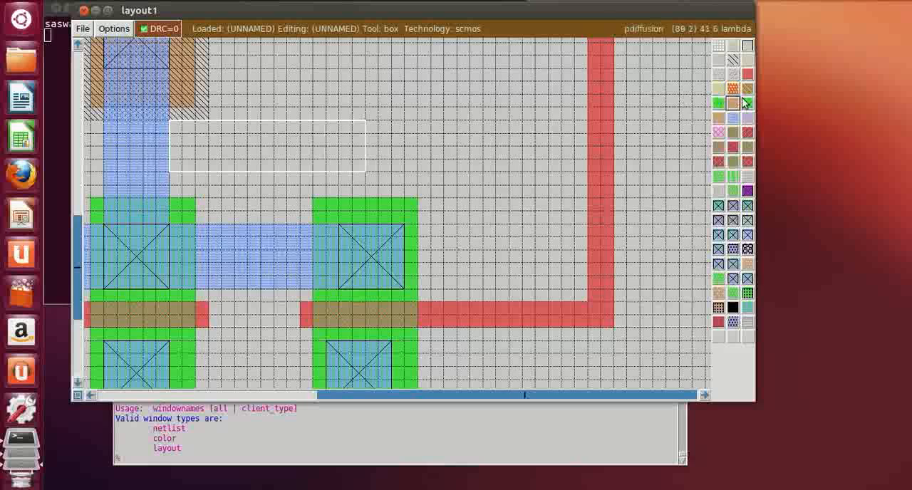
{"action": "middle_click", "coordinate": [732, 117]}
{"action": "left_click", "coordinate": [519, 165]}
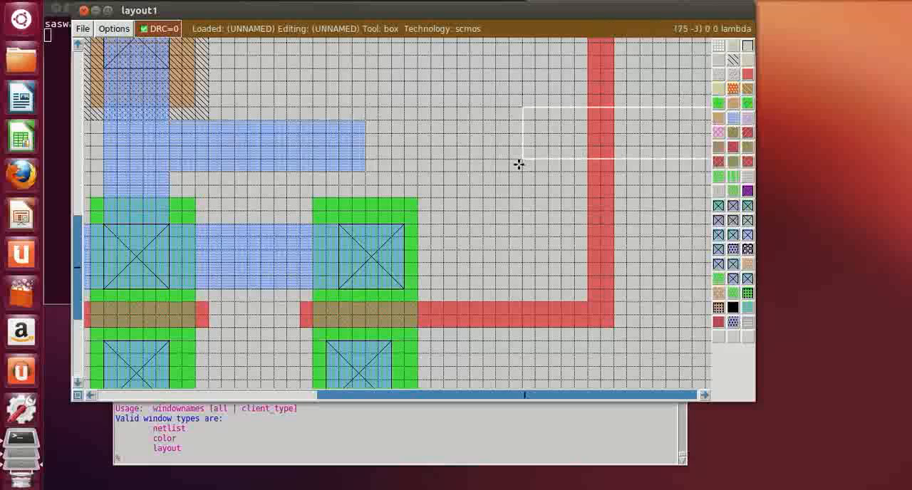
{"action": "key", "text": "shift+z"}
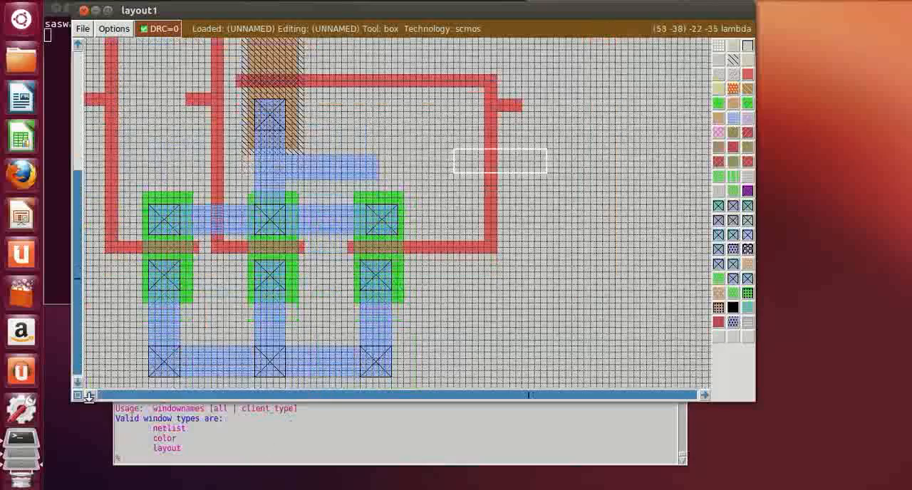
{"action": "scroll", "coordinate": [271, 195], "scroll_direction": "up", "scroll_amount": 6}
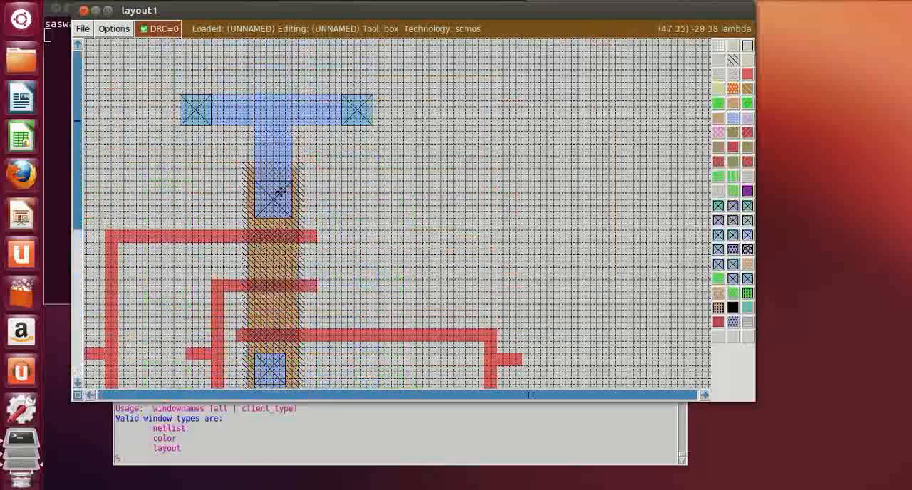
{"action": "key", "text": "z"}
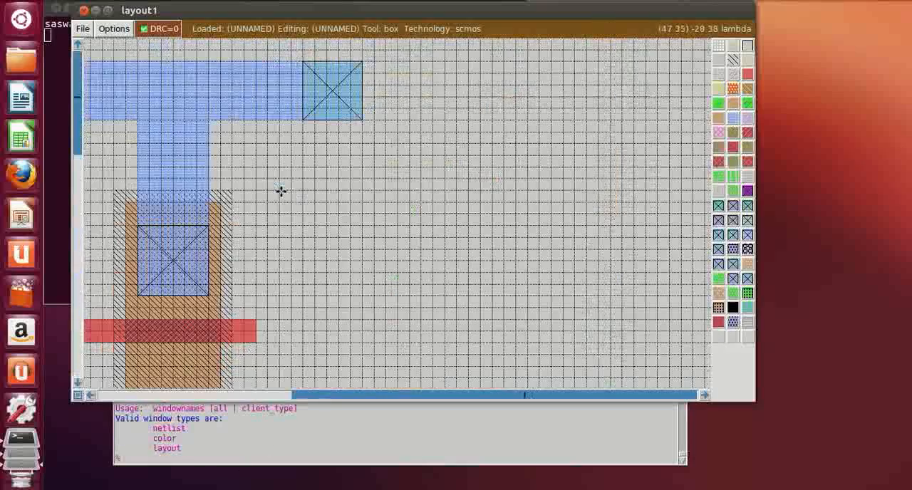
Label the upper metal1 rail vdd, placing the label point on the rail above the vertical strap
{"action": "left_click", "coordinate": [90, 397]}
{"action": "left_click", "coordinate": [91, 397]}
{"action": "left_click", "coordinate": [90, 398]}
{"action": "scroll", "coordinate": [356, 206], "scroll_direction": "up", "scroll_amount": 2}
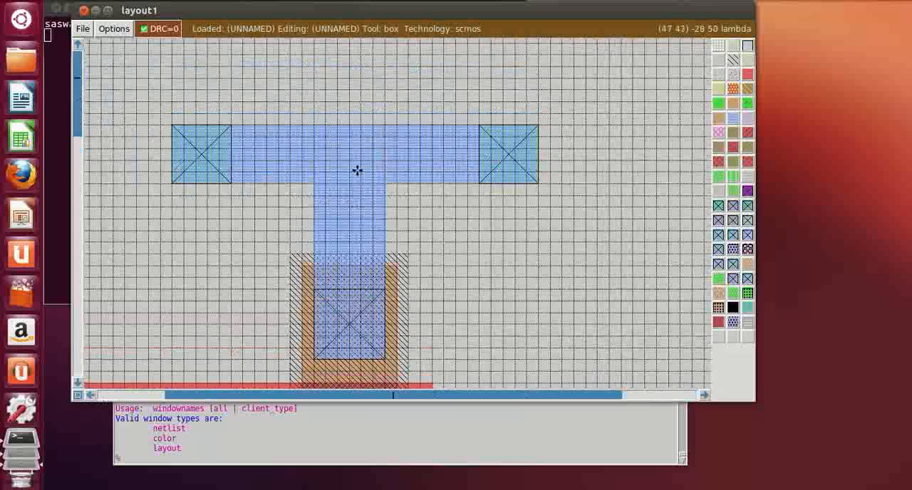
{"action": "key", "text": "z"}
{"action": "left_click", "coordinate": [300, 73]}
{"action": "right_click", "coordinate": [392, 98]}
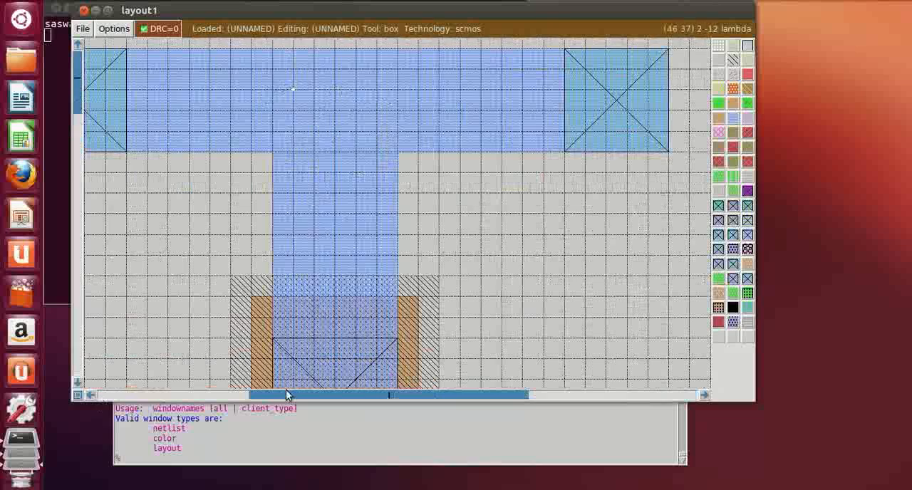
{"action": "left_click", "coordinate": [208, 460]}
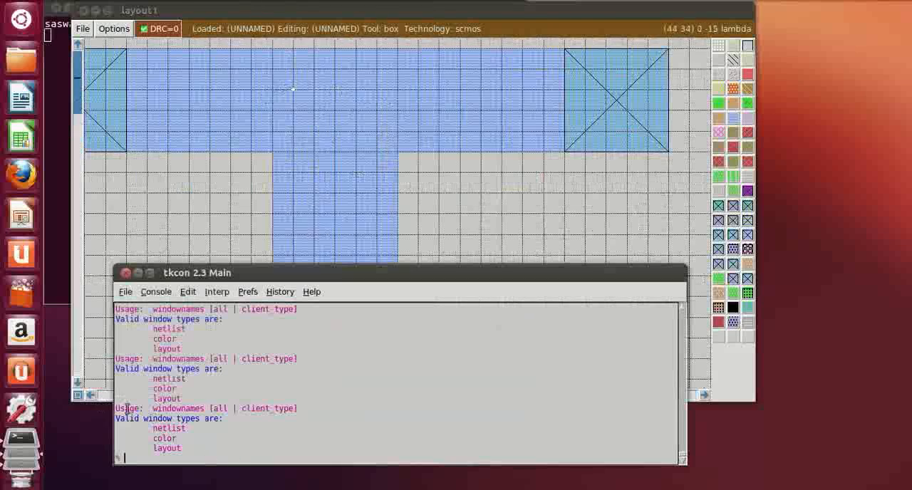
{"action": "type", "text": "label vd"}
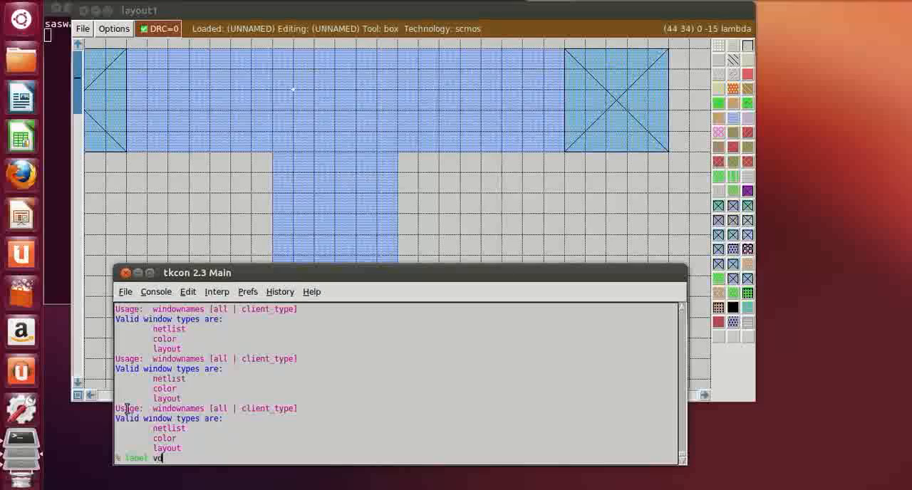
{"action": "type", "text": "d"}
{"action": "key", "text": "Return"}
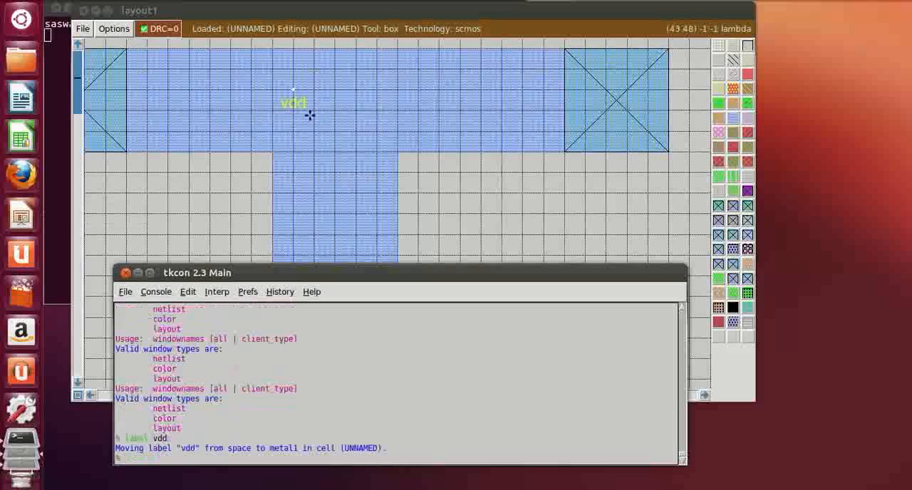
Label the lower metal1 rail gnd, placing the label point between two of its substrate contacts
{"action": "left_click", "coordinate": [377, 159]}
{"action": "scroll", "coordinate": [383, 159], "scroll_direction": "down", "scroll_amount": 8}
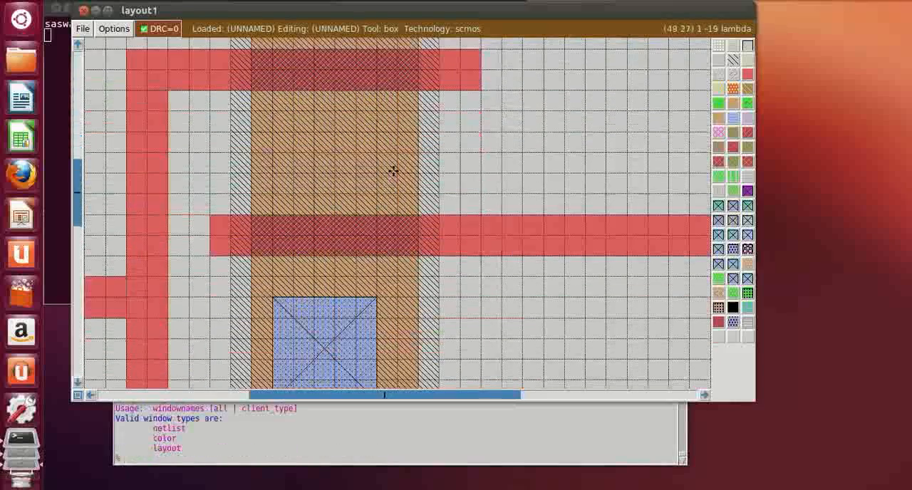
{"action": "scroll", "coordinate": [394, 171], "scroll_direction": "down", "scroll_amount": 10}
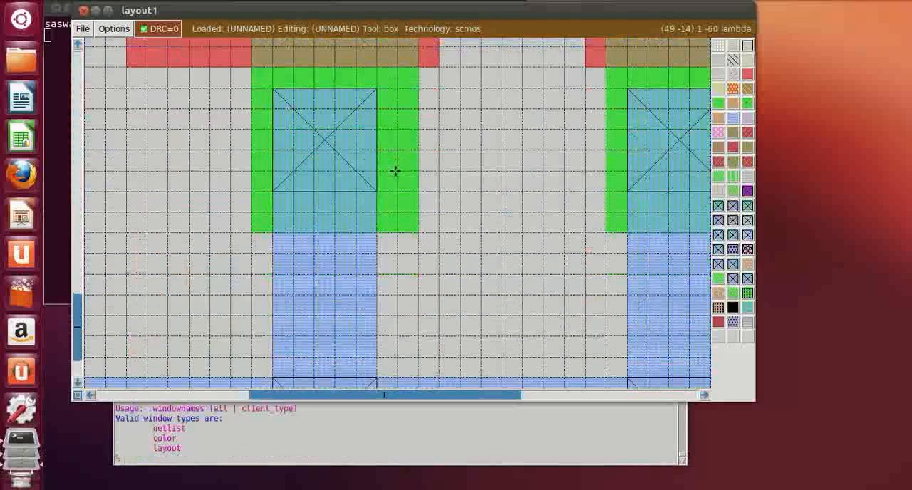
{"action": "scroll", "coordinate": [395, 171], "scroll_direction": "down", "scroll_amount": 5}
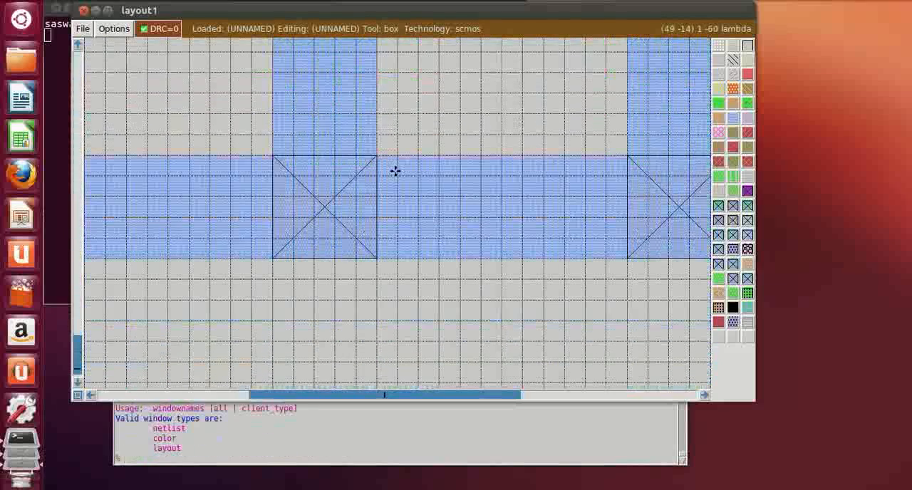
{"action": "left_click", "coordinate": [390, 464]}
{"action": "type", "text": "la"}
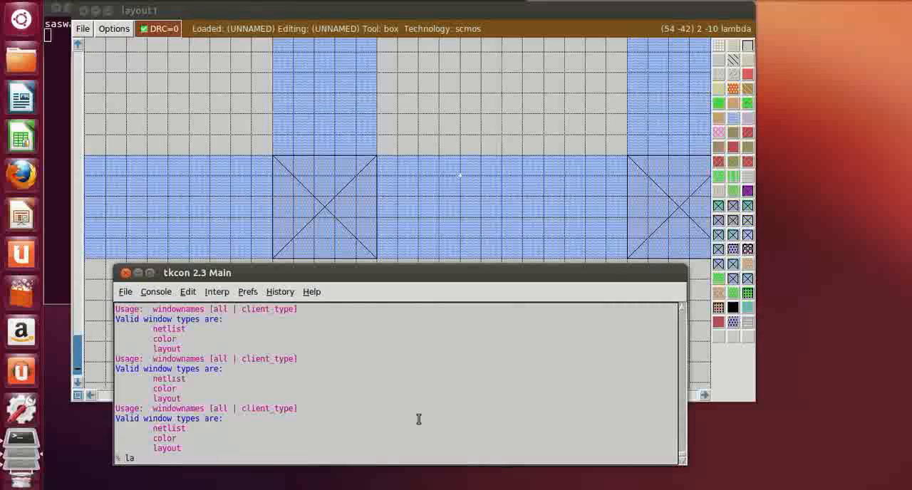
{"action": "type", "text": "bel gnd"}
{"action": "key", "text": "Return"}
Label the left polysilicon input va where its stub meets the left vertical line
{"action": "scroll", "coordinate": [447, 161], "scroll_direction": "up", "scroll_amount": 3}
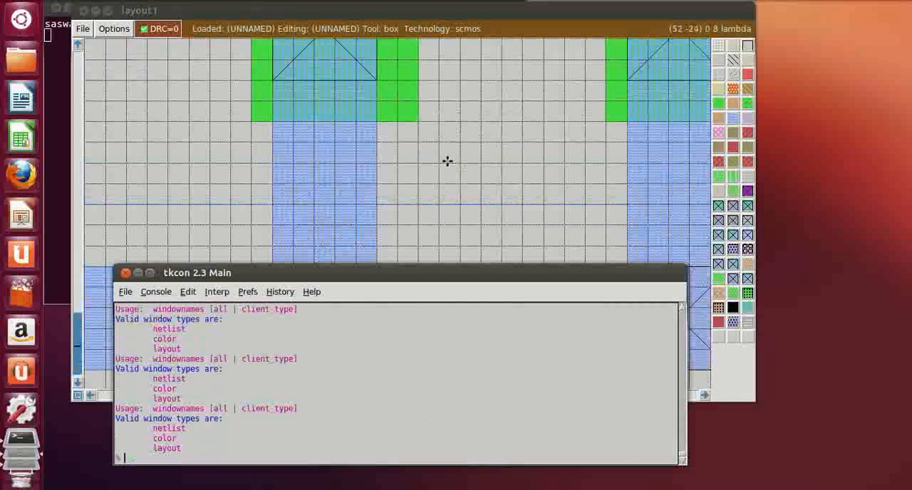
{"action": "scroll", "coordinate": [447, 161], "scroll_direction": "up", "scroll_amount": 3}
{"action": "left_click", "coordinate": [342, 240]}
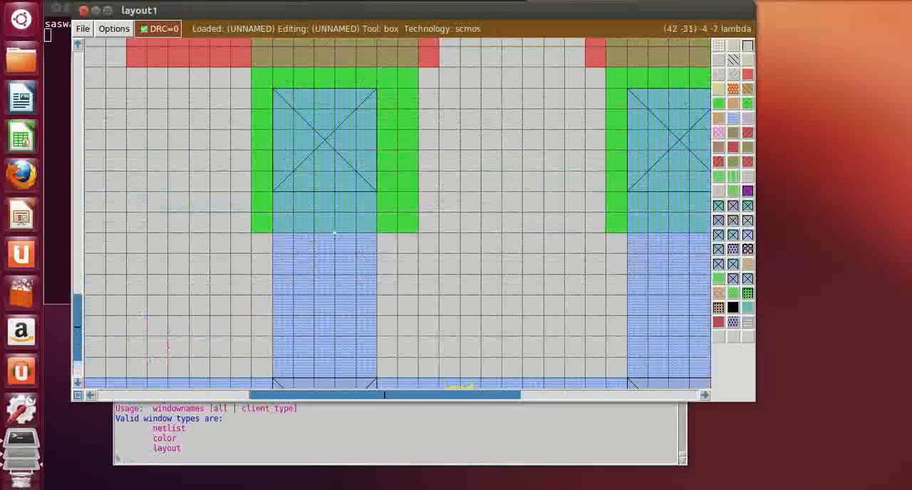
{"action": "left_click", "coordinate": [87, 396]}
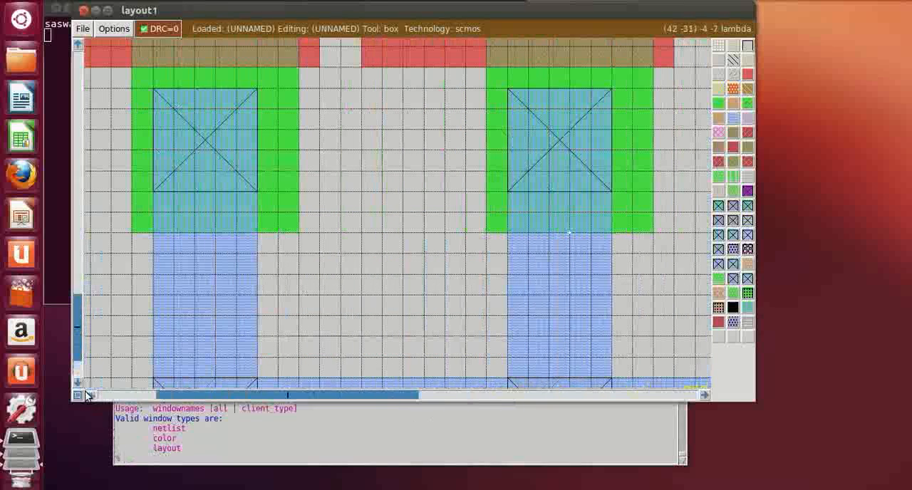
{"action": "left_click", "coordinate": [87, 397]}
{"action": "left_click", "coordinate": [87, 396]}
{"action": "left_click", "coordinate": [87, 396]}
{"action": "left_click", "coordinate": [87, 396]}
{"action": "left_click", "coordinate": [87, 396]}
{"action": "left_click", "coordinate": [87, 396]}
{"action": "scroll", "coordinate": [332, 264], "scroll_direction": "up", "scroll_amount": 5}
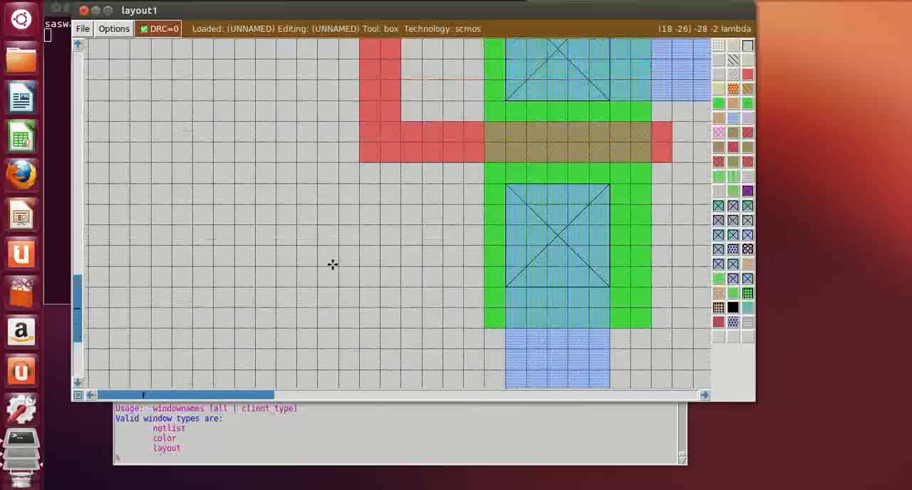
{"action": "scroll", "coordinate": [332, 264], "scroll_direction": "up", "scroll_amount": 10}
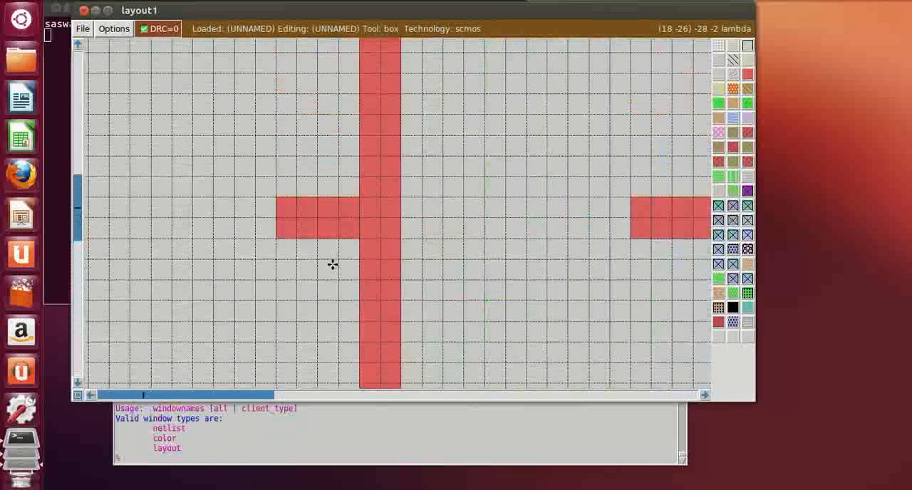
{"action": "scroll", "coordinate": [332, 265], "scroll_direction": "up", "scroll_amount": 1}
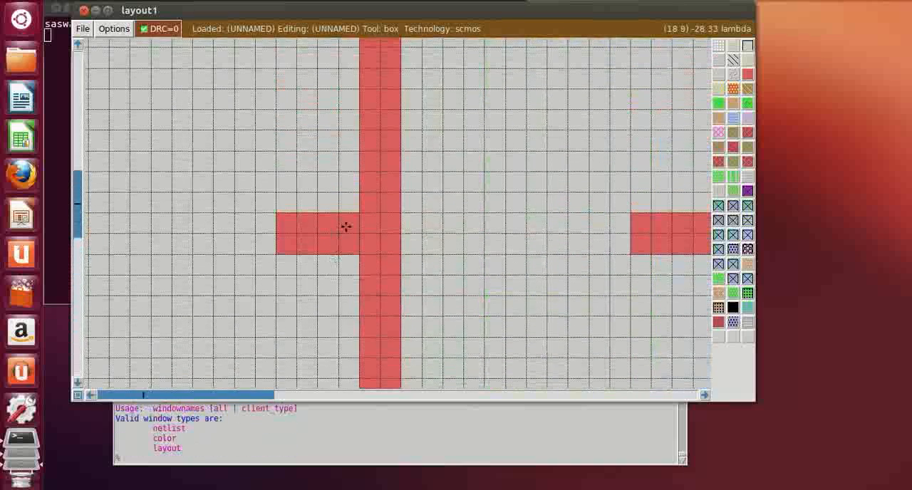
{"action": "left_click", "coordinate": [282, 463]}
{"action": "type", "text": "label"}
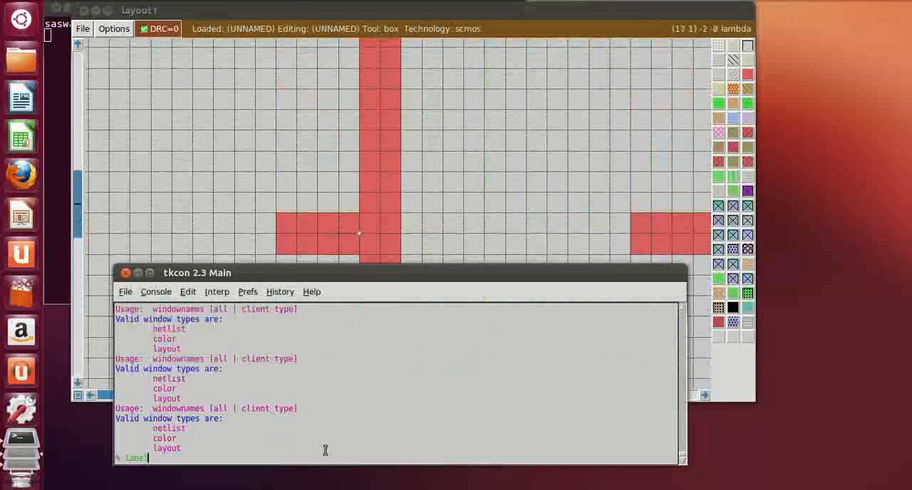
{"action": "type", "text": " va"}
{"action": "key", "text": "Return"}
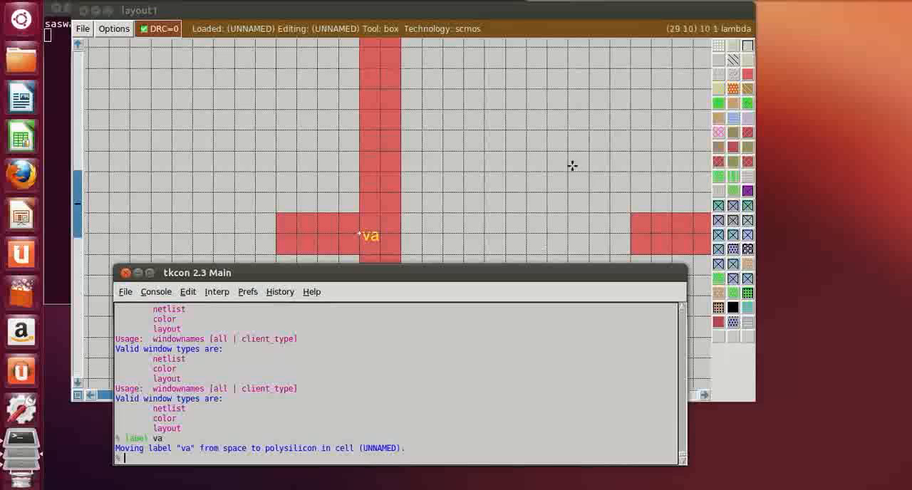
Label the polysilicon input stub of the middle vertical line vb
{"action": "left_click", "coordinate": [513, 207]}
{"action": "left_click", "coordinate": [705, 395]}
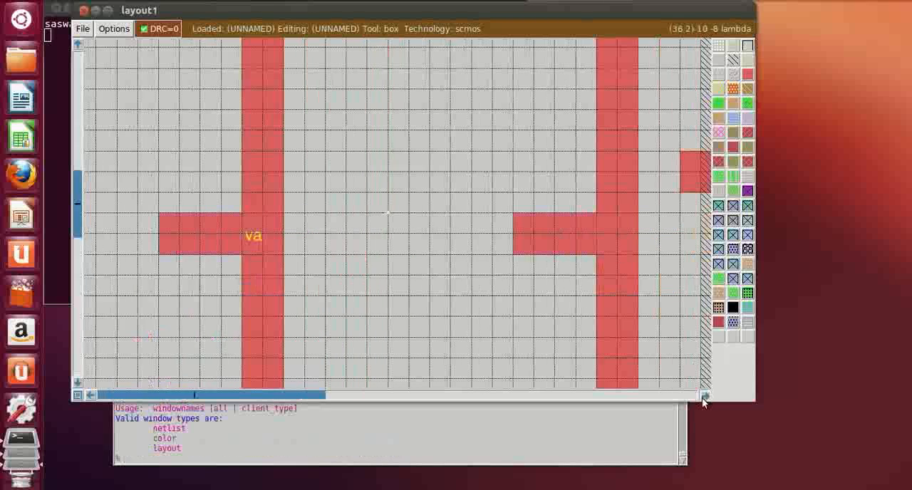
{"action": "left_click", "coordinate": [705, 396]}
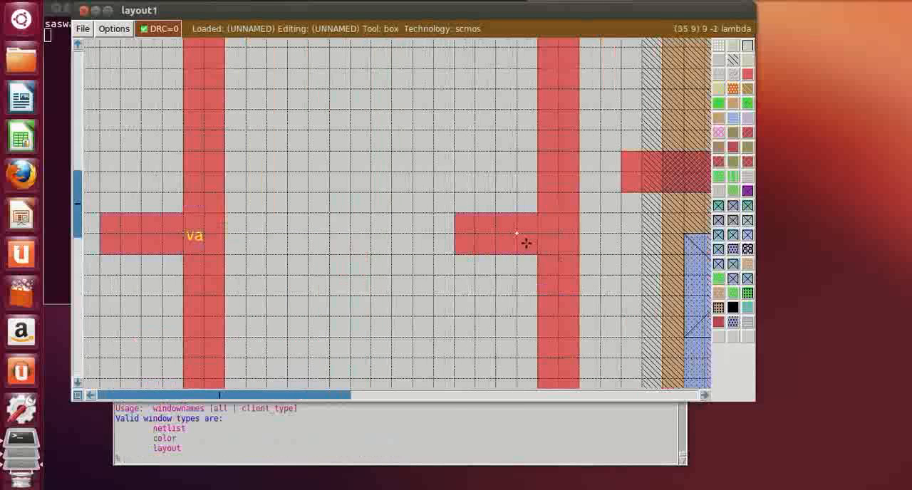
{"action": "left_click", "coordinate": [369, 464]}
{"action": "type", "text": "labe"}
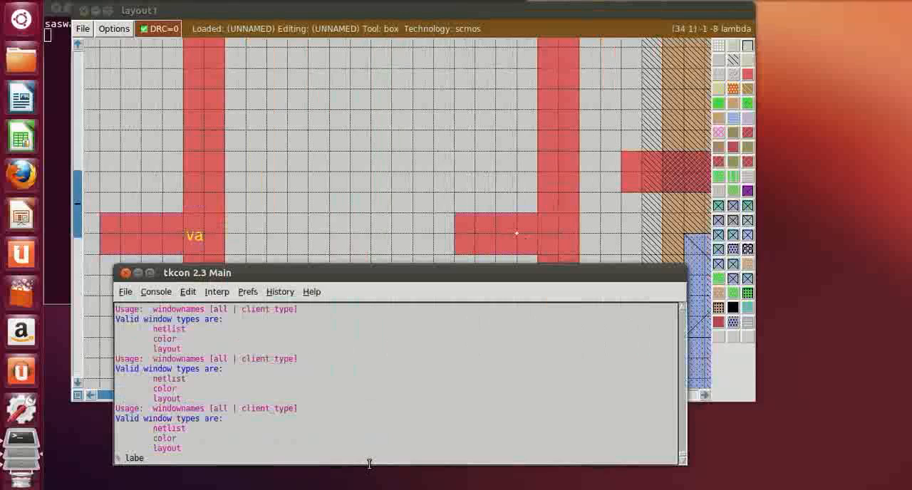
{"action": "type", "text": "l vb"}
{"action": "key", "text": "Return"}
Label the polysilicon input stub extending from the right vertical line vc
{"action": "left_click", "coordinate": [704, 396]}
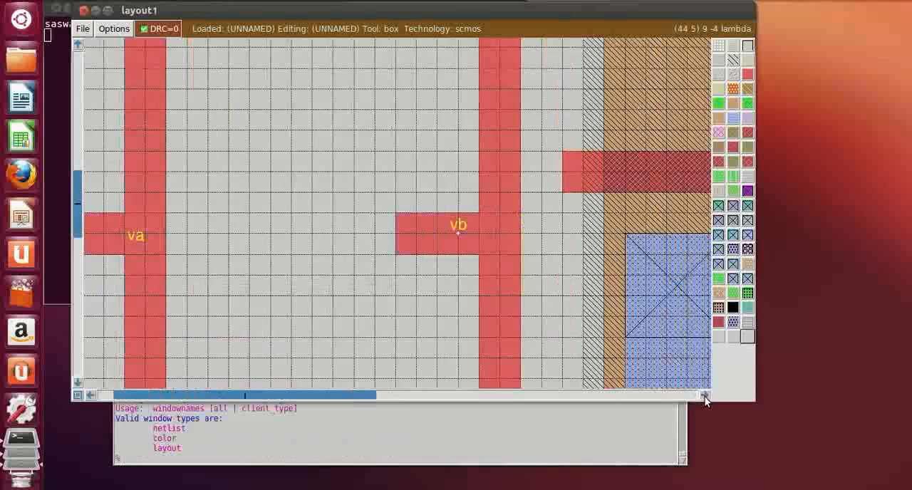
{"action": "left_click", "coordinate": [705, 396]}
{"action": "left_click", "coordinate": [704, 396]}
{"action": "left_click", "coordinate": [705, 397]}
{"action": "left_click", "coordinate": [705, 396]}
{"action": "left_click", "coordinate": [704, 396]}
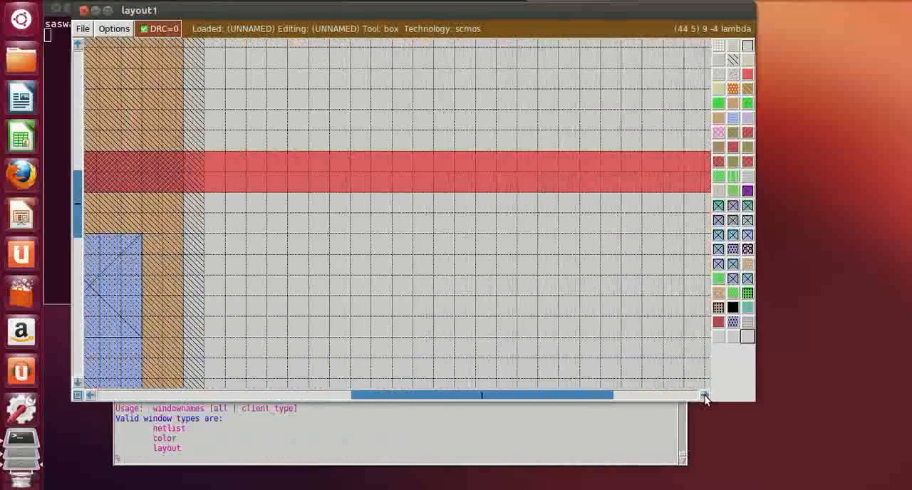
{"action": "left_click", "coordinate": [704, 396]}
{"action": "left_click", "coordinate": [705, 396]}
{"action": "left_click", "coordinate": [704, 396]}
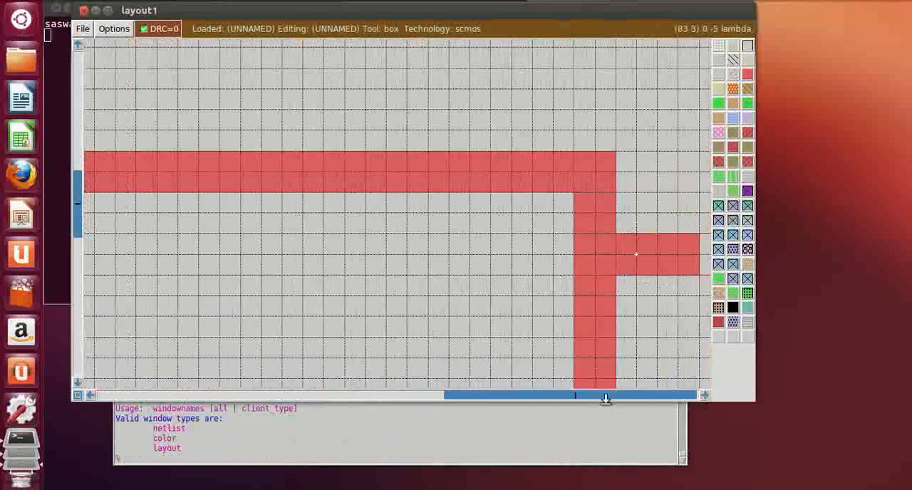
{"action": "left_click", "coordinate": [563, 454]}
{"action": "type", "text": "l"}
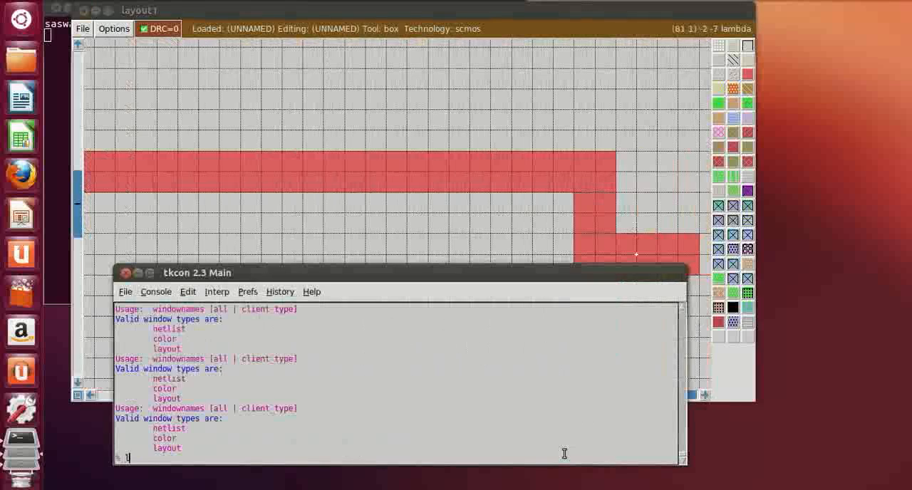
{"action": "type", "text": "abel vd"}
{"action": "key", "text": "Return"}
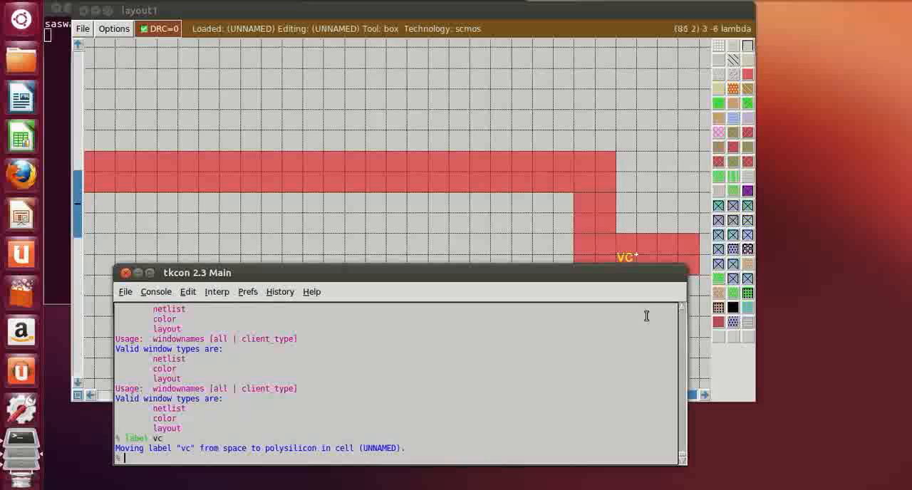
Label the metal1 output bar below the p-diffusion vout, placing the label point near the bar's upper edge
{"action": "left_click", "coordinate": [432, 238]}
{"action": "scroll", "coordinate": [436, 237], "scroll_direction": "down", "scroll_amount": 3}
{"action": "scroll", "coordinate": [436, 237], "scroll_direction": "down", "scroll_amount": 3}
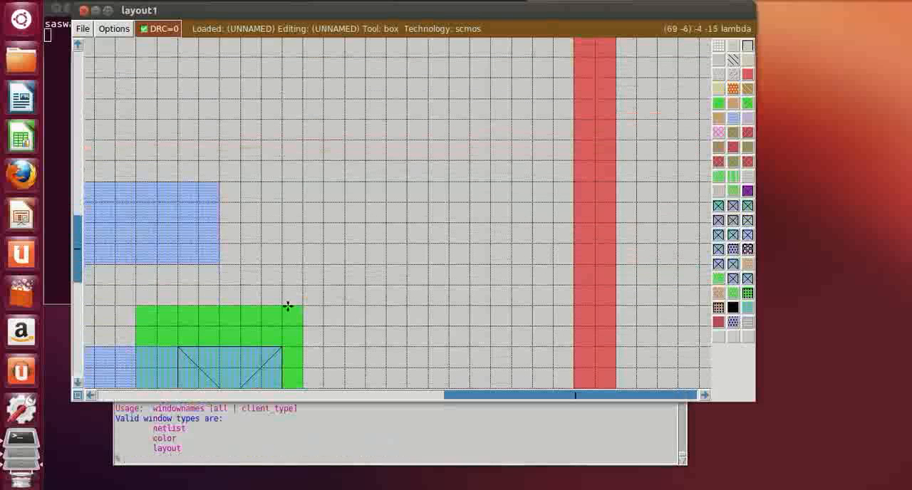
{"action": "left_click", "coordinate": [90, 397]}
{"action": "left_click", "coordinate": [90, 396]}
{"action": "left_click", "coordinate": [91, 396]}
{"action": "left_click", "coordinate": [90, 397]}
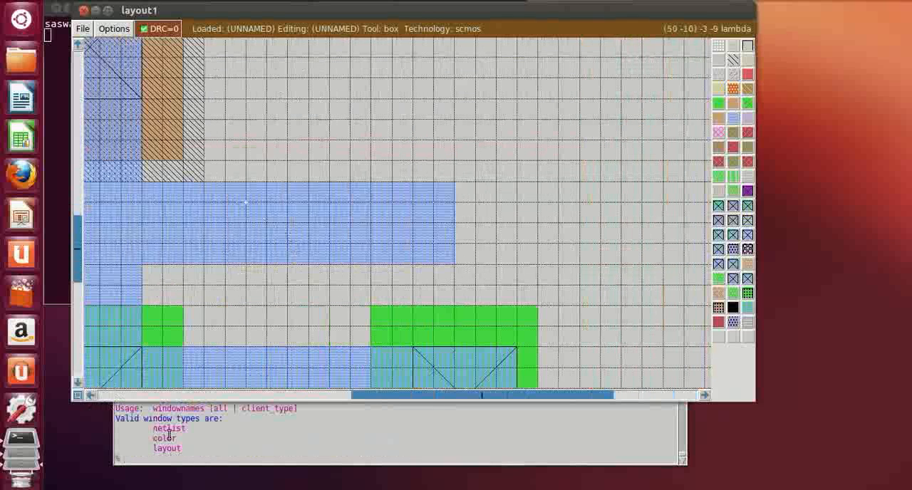
{"action": "left_click", "coordinate": [162, 459]}
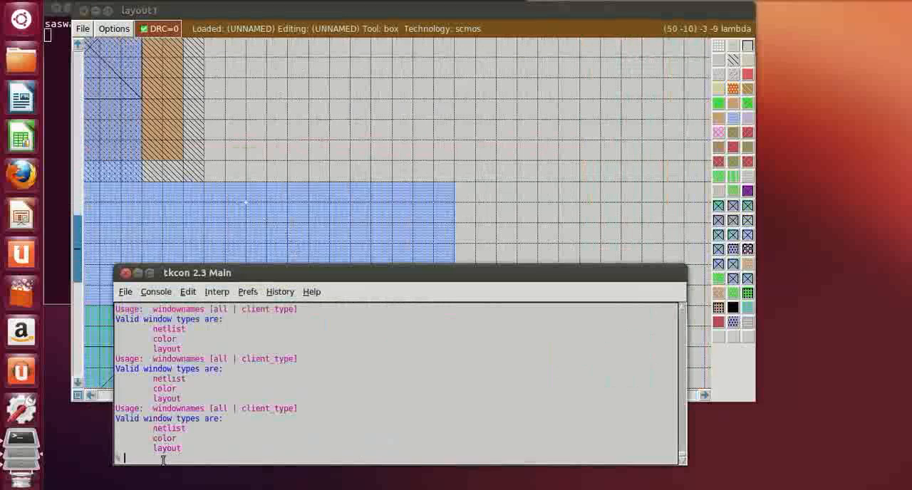
{"action": "left_click", "coordinate": [189, 221]}
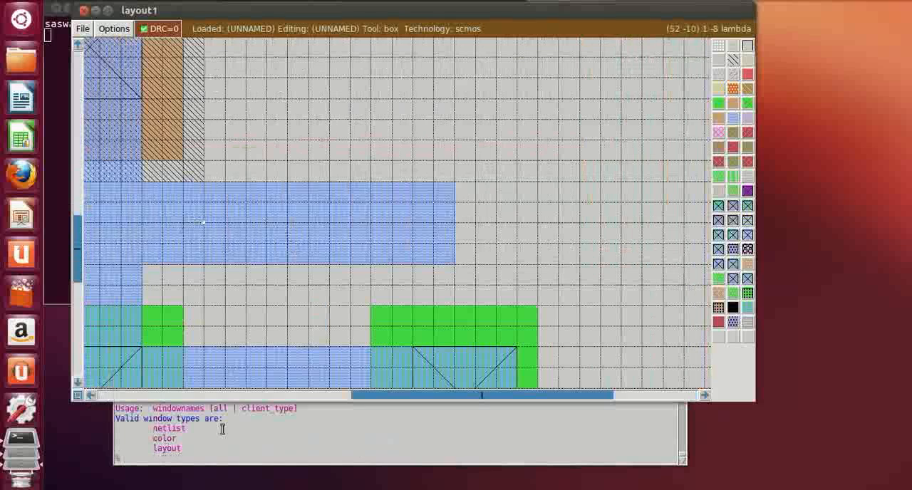
{"action": "left_click", "coordinate": [175, 462]}
{"action": "type", "text": "lab"}
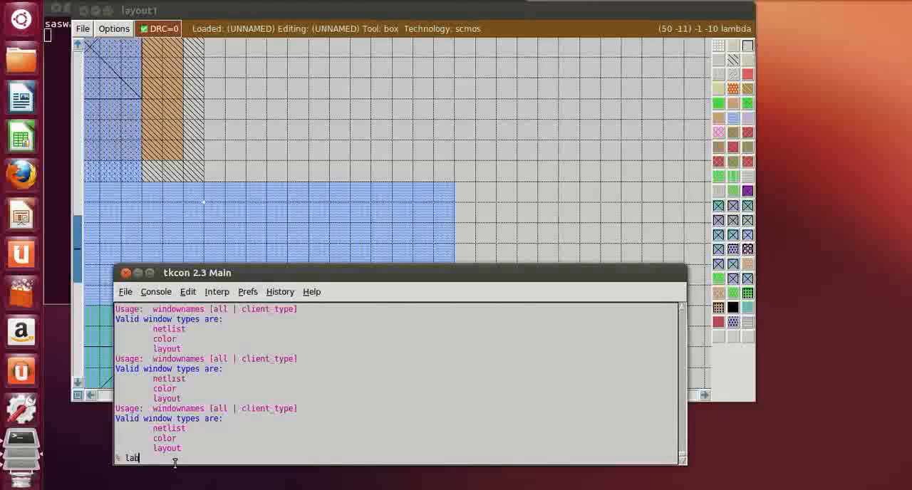
{"action": "type", "text": "el vdut"}
{"action": "key", "text": "Return"}
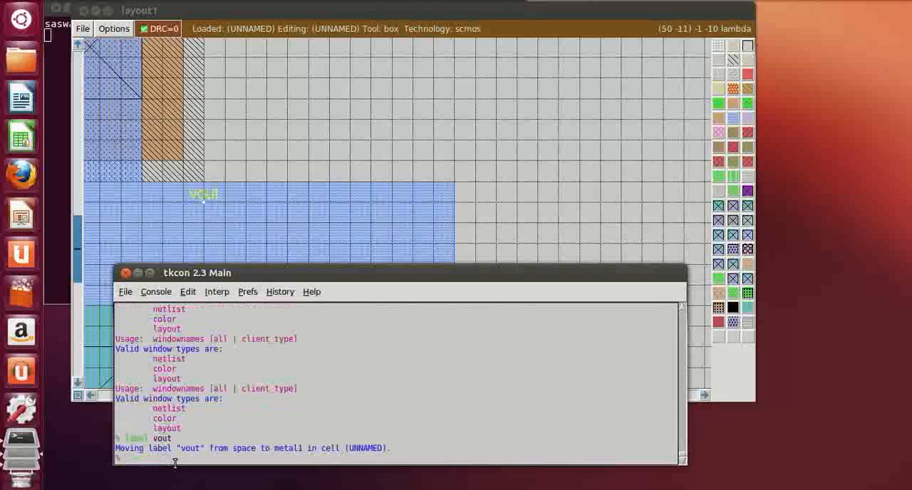
Shorten the metal1 output bar by erasing about 7 lambda from its right end
{"action": "left_click", "coordinate": [584, 198]}
{"action": "left_click", "coordinate": [309, 278]}
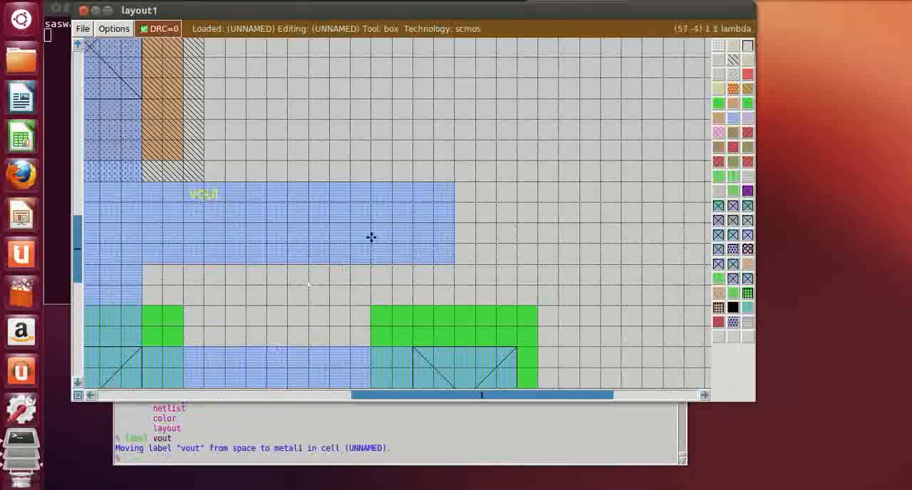
{"action": "right_click", "coordinate": [493, 104]}
{"action": "middle_click", "coordinate": [543, 139]}
{"action": "scroll", "coordinate": [543, 139], "scroll_direction": "up", "scroll_amount": 1}
{"action": "scroll", "coordinate": [543, 139], "scroll_direction": "down", "scroll_amount": 1}
{"action": "left_click", "coordinate": [543, 139]}
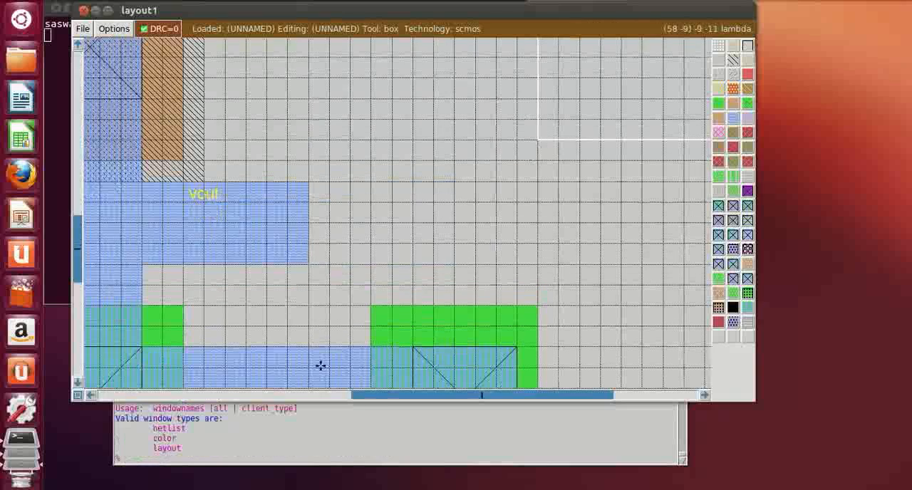
Save the layout cell as nor3 from the command console
{"action": "left_click", "coordinate": [151, 462]}
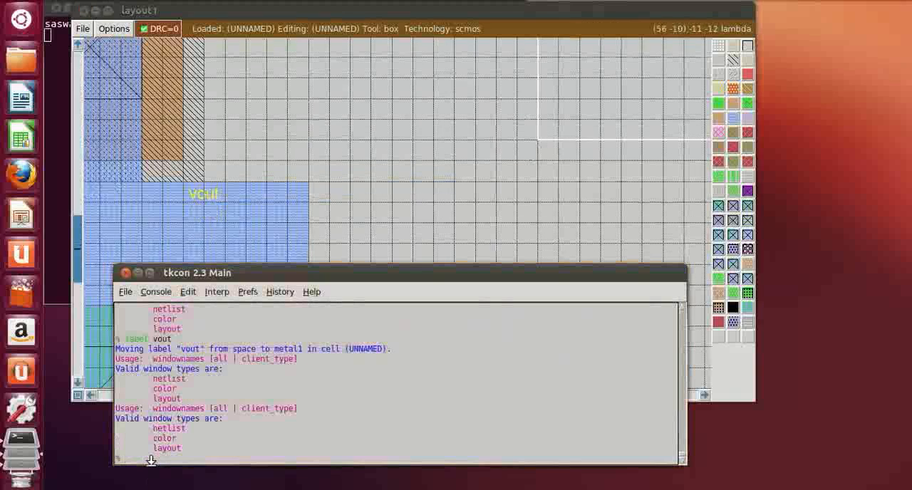
{"action": "type", "text": "save"}
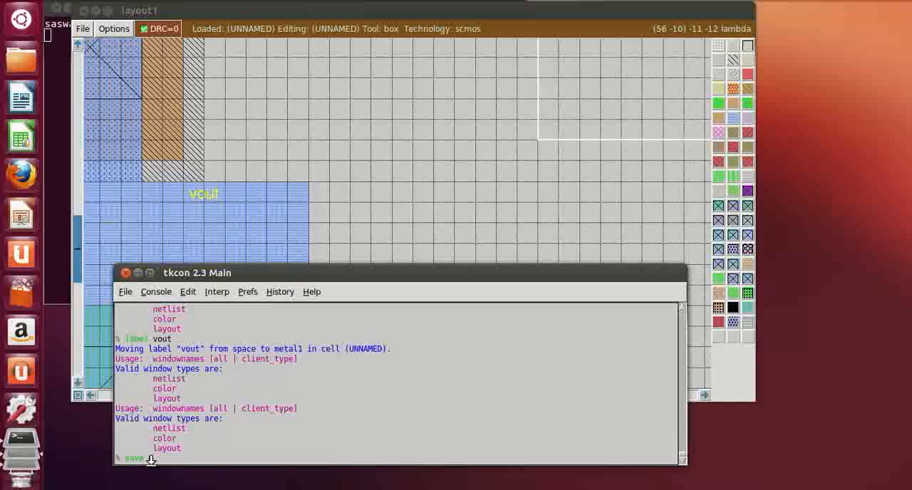
{"action": "type", "text": " in"}
{"action": "type", "text": "r3"}
{"action": "key", "text": "BackSpace"}
{"action": "type", "text": "3"}
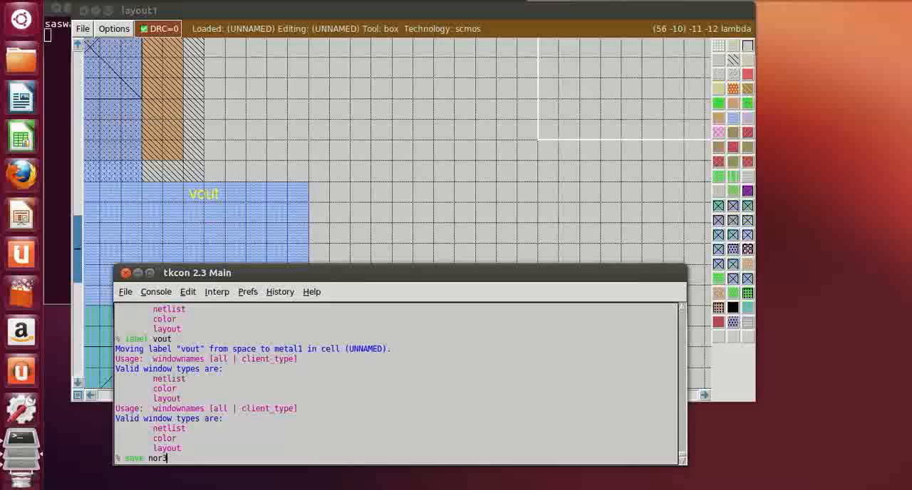
{"action": "key", "text": "Return"}
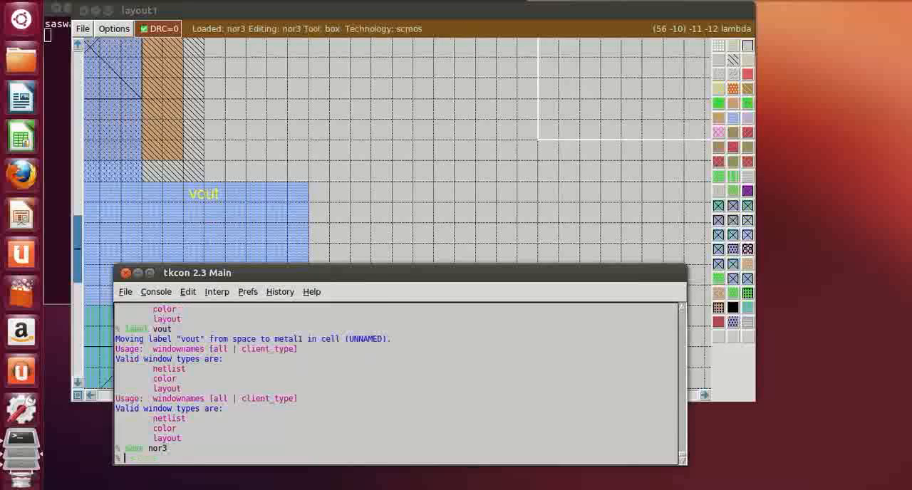
Run drc find on the nor3 layout, and extract its circuit with the ext command
{"action": "type", "text": "drc find"}
{"action": "key", "text": "Return"}
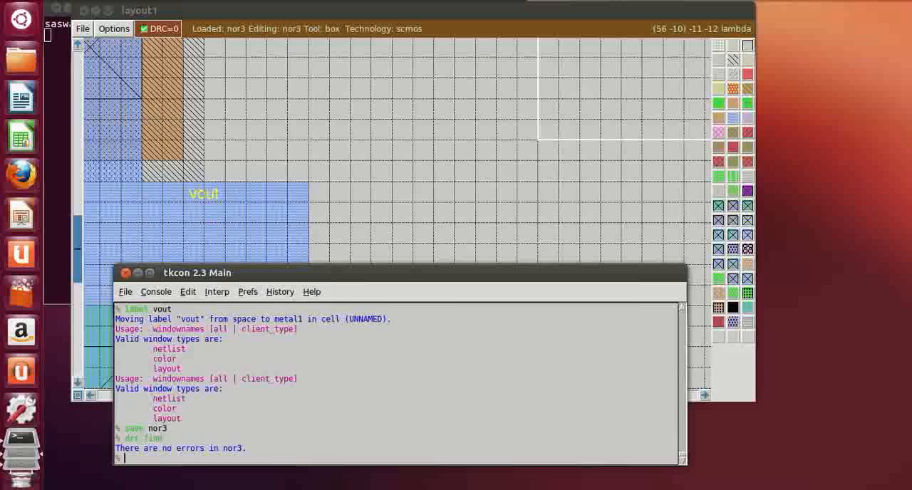
{"action": "type", "text": "ext"}
{"action": "key", "text": "Return"}
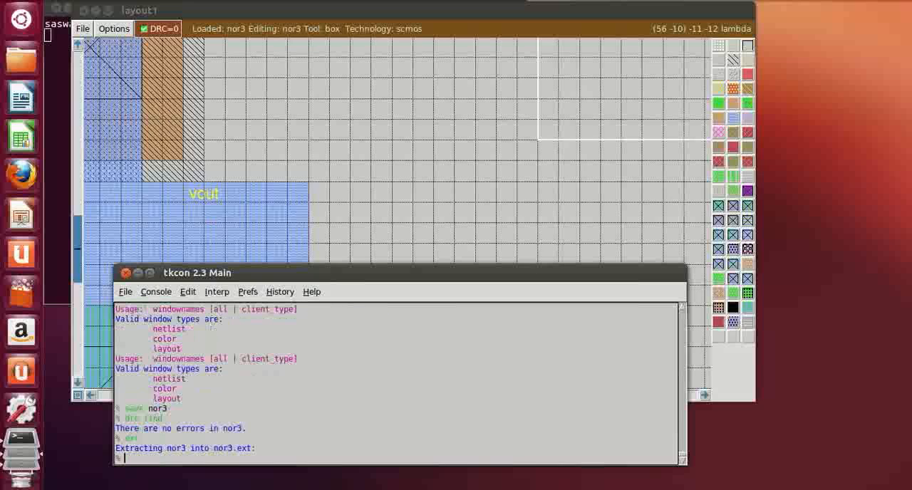
Convert the extracted circuit to simulation and SPICE netlists with ext2sim and ext2spice
{"action": "type", "text": "ext2sim"}
{"action": "key", "text": "Return"}
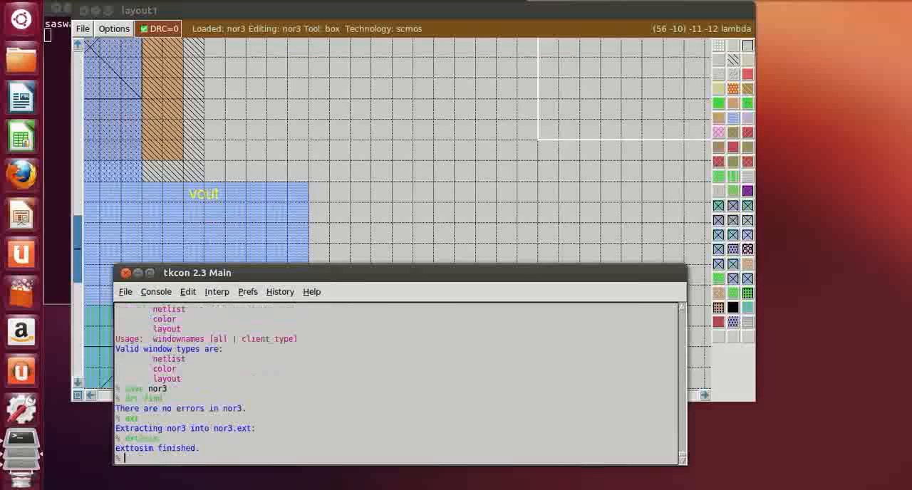
{"action": "type", "text": "ext2"}
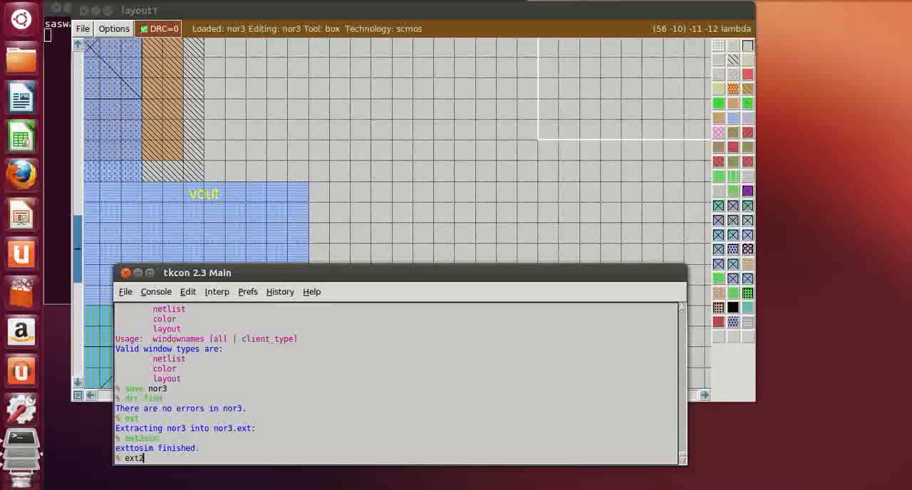
{"action": "type", "text": "spice"}
{"action": "key", "text": "Return"}
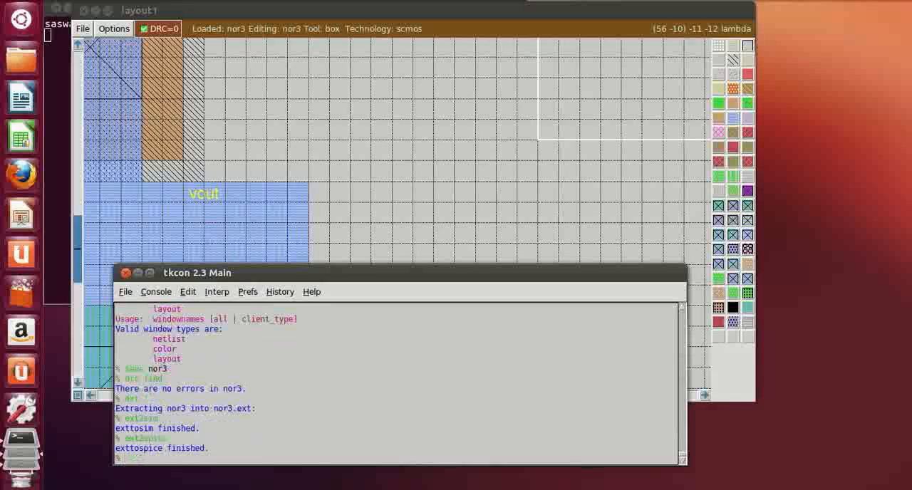
Start the IRSIM simulator on the netlist nor3.sim
{"action": "type", "text": "irsim no"}
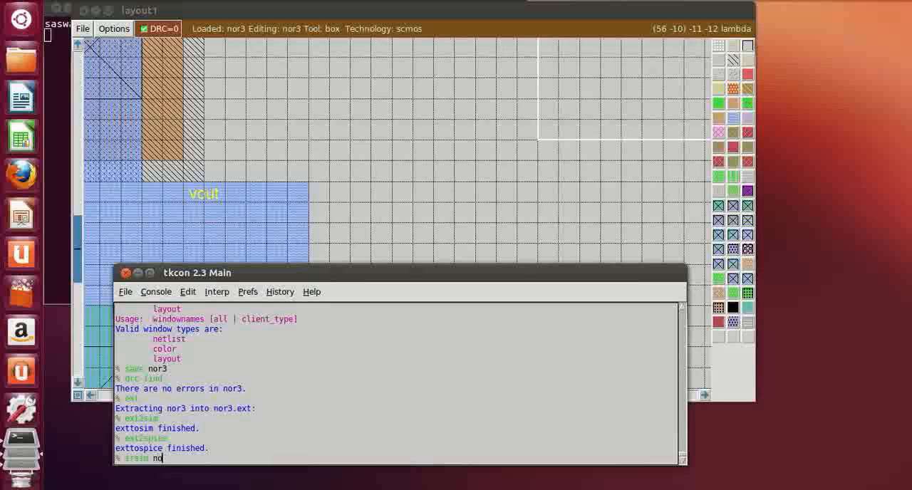
{"action": "type", "text": "r3.sim"}
{"action": "key", "text": "Return"}
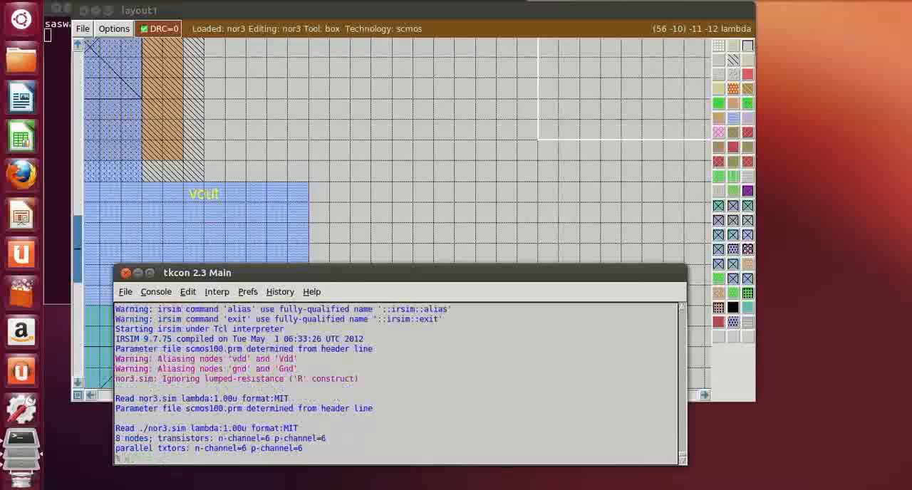
Add nodes va, vb, vc and vout to the simulator's watch list, and display their values
{"action": "type", "text": "va vb vc vout"}
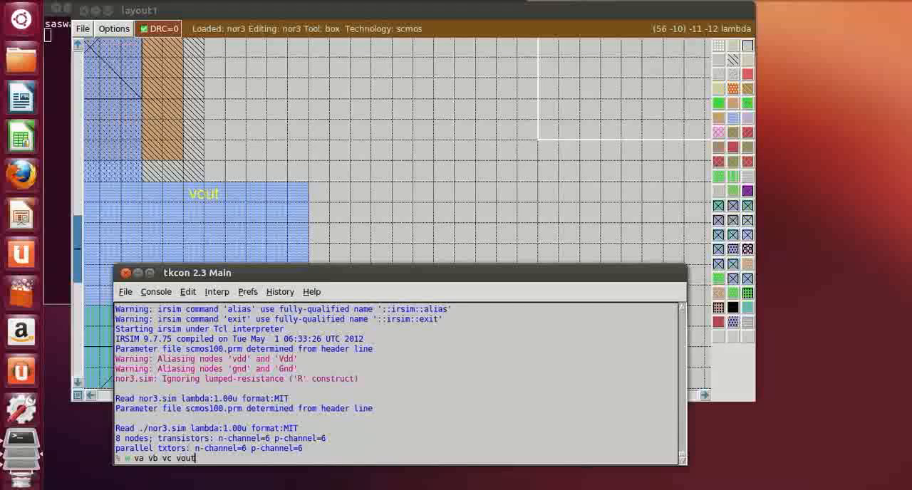
{"action": "key", "text": "Return"}
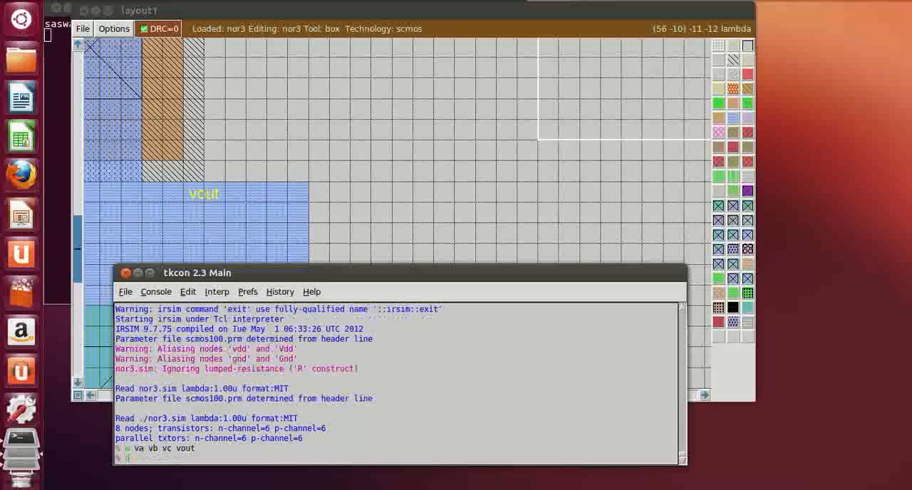
{"action": "type", "text": "d"}
{"action": "key", "text": "Return"}
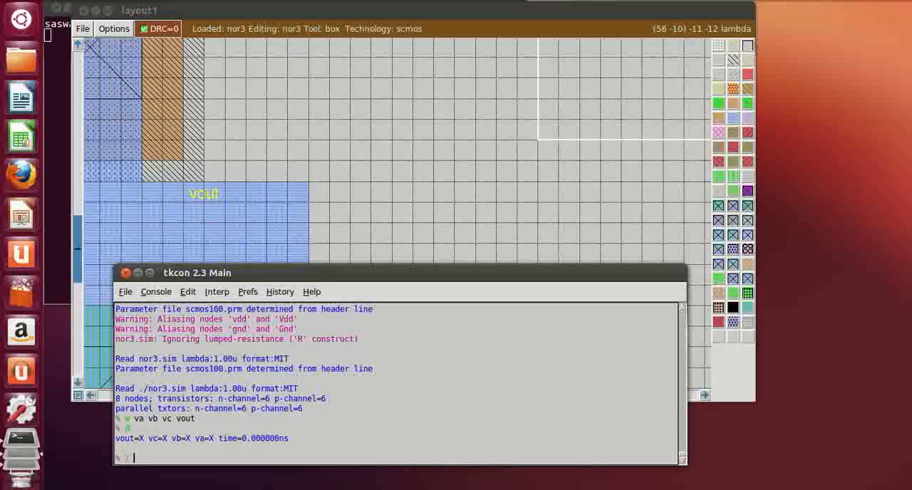
Drive inputs va, vb and vc low, and run one simulation step
{"action": "type", "text": "w va vb vc"}
{"action": "key", "text": "Return"}
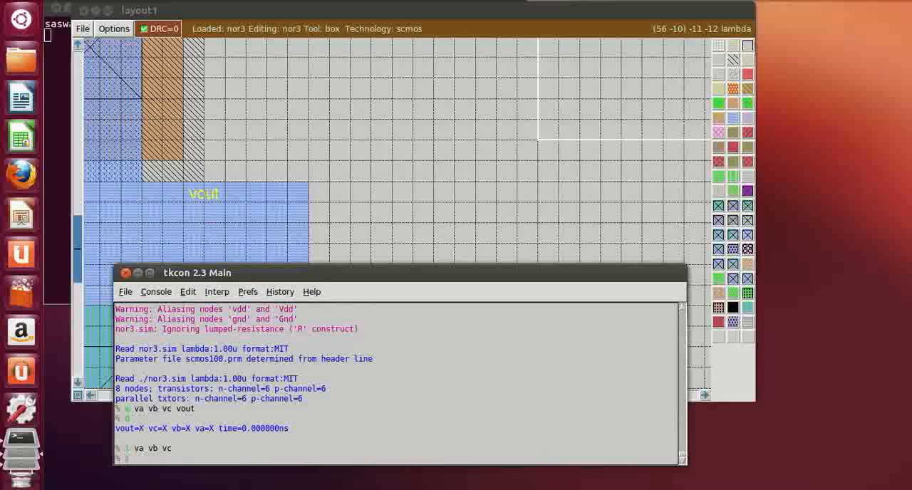
{"action": "type", "text": "s"}
{"action": "key", "text": "Return"}
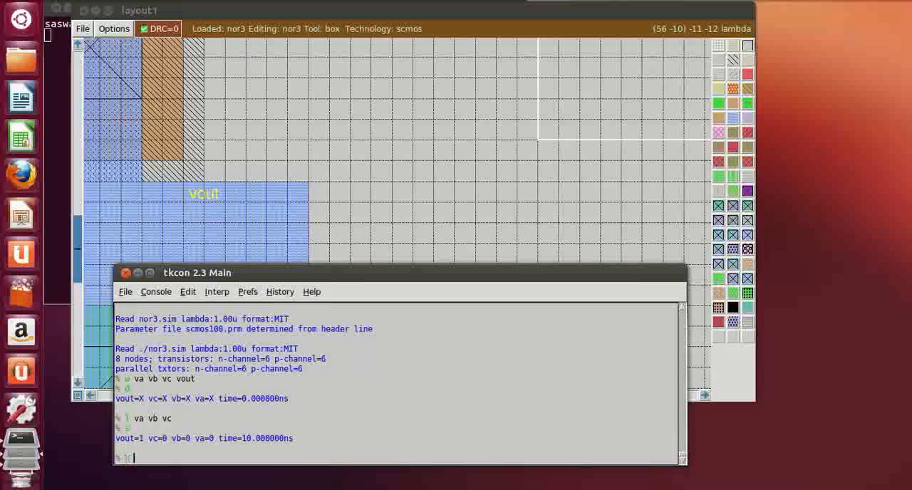
Drive input vb high and run one simulation step
{"action": "type", "text": "vb"}
{"action": "key", "text": "Return"}
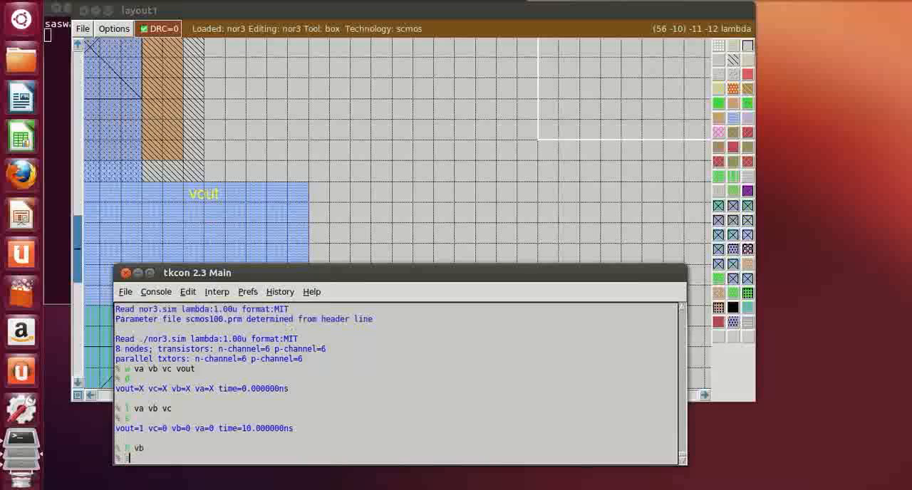
{"action": "type", "text": "s"}
{"action": "key", "text": "Return"}
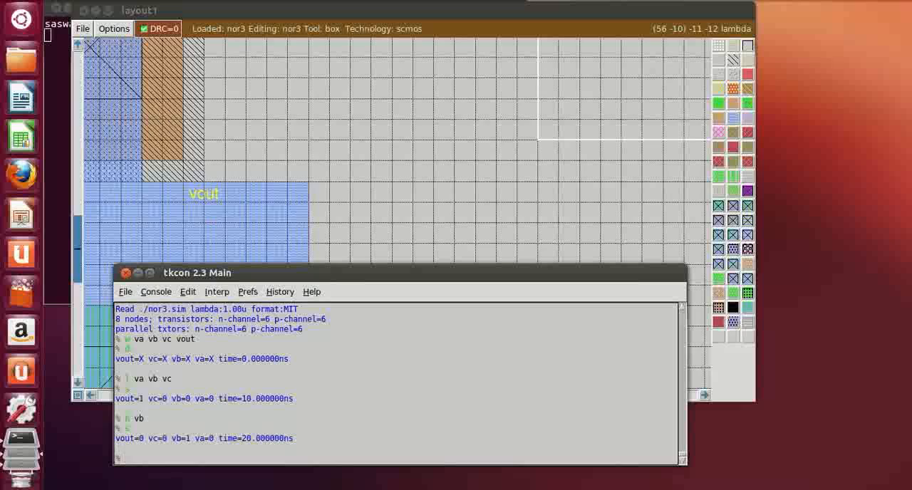
Drive input va high and run one simulation step
{"action": "type", "text": "h va"}
{"action": "key", "text": "Return"}
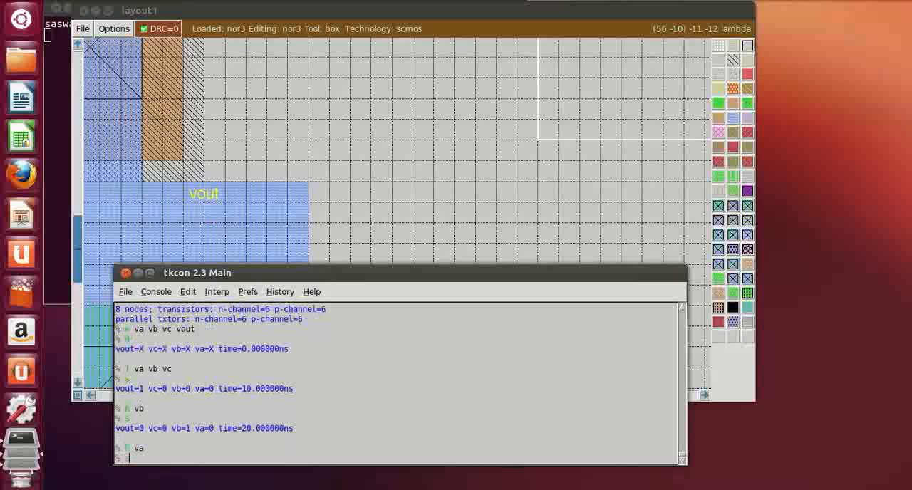
{"action": "type", "text": "s"}
{"action": "key", "text": "Return"}
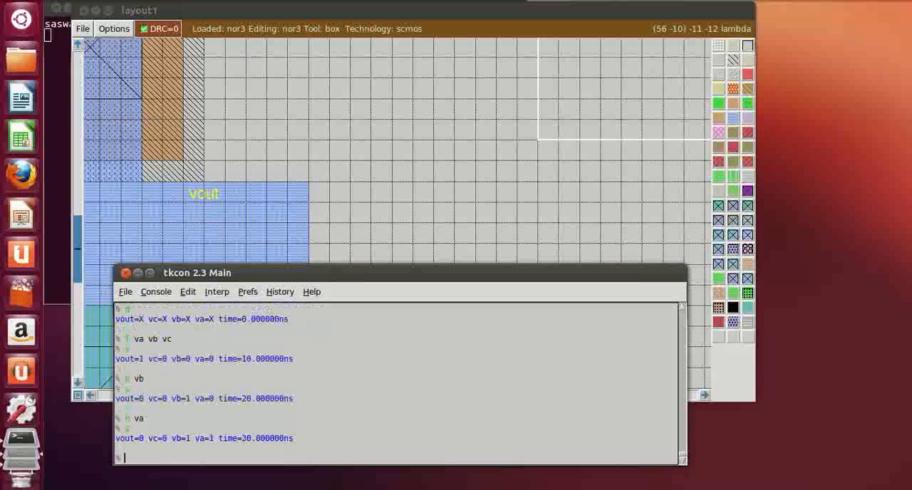
Drive input vc high and run one simulation step
{"action": "type", "text": "h vc"}
{"action": "key", "text": "Return"}
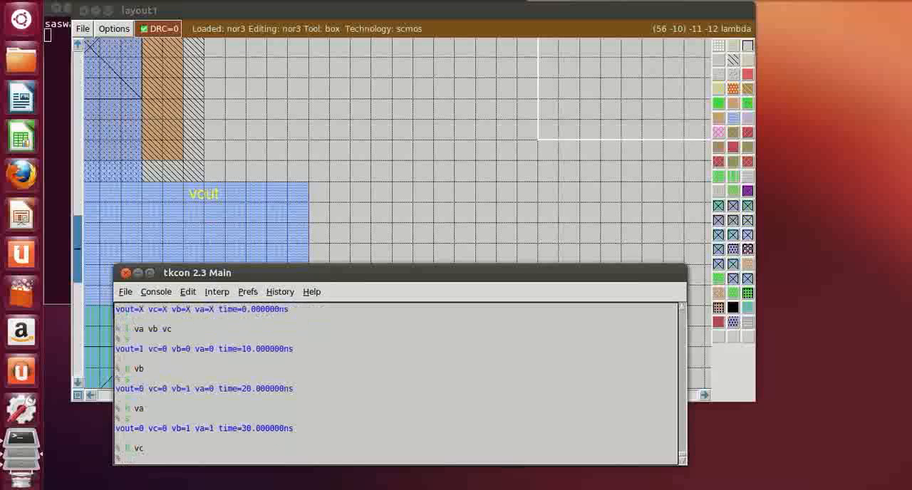
{"action": "type", "text": "s"}
{"action": "key", "text": "Return"}
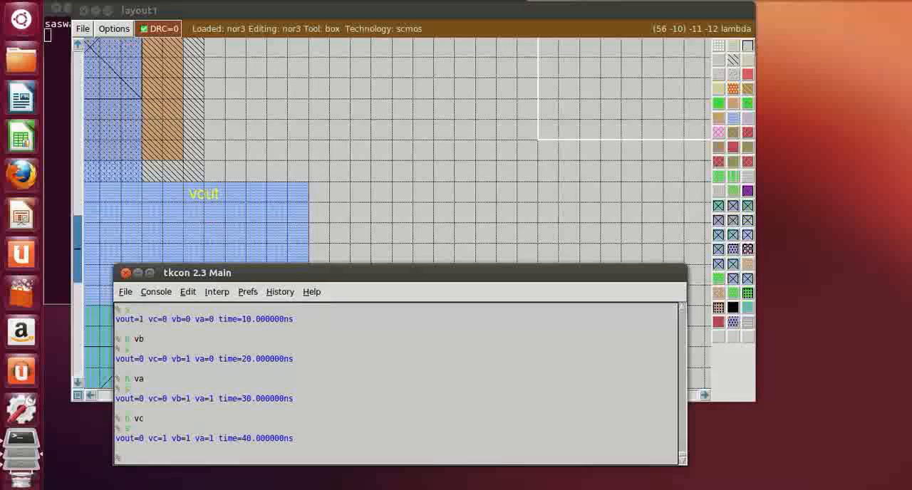
Drive input va low and run one simulation step
{"action": "type", "text": "l va"}
{"action": "key", "text": "Return"}
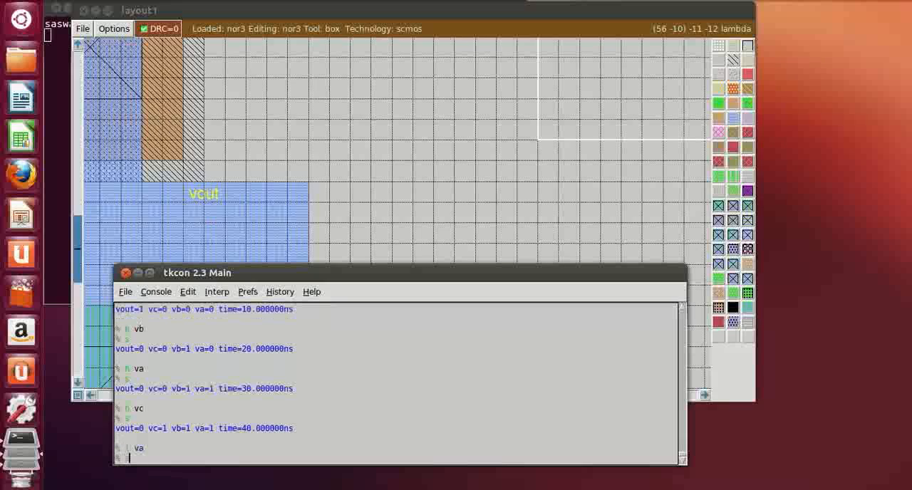
{"action": "type", "text": "s"}
{"action": "key", "text": "Return"}
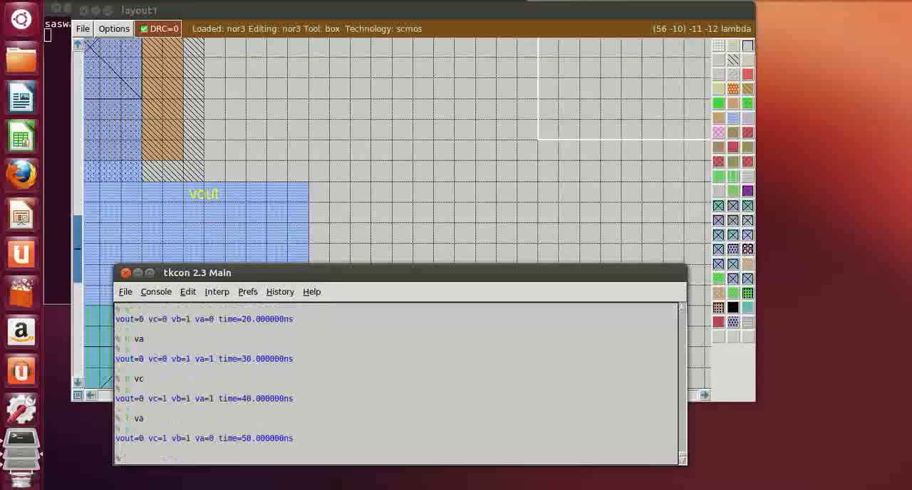
Drive inputs vb and vc low together, and run one simulation step
{"action": "type", "text": "l vb vc"}
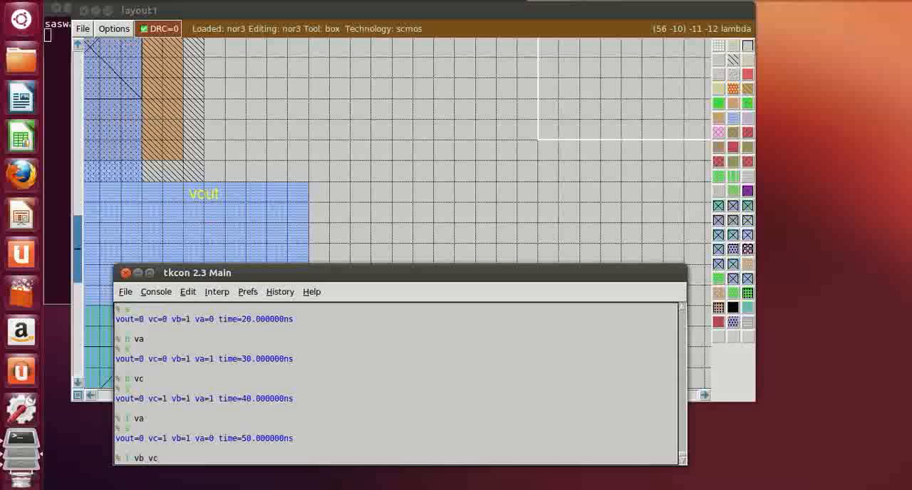
{"action": "key", "text": "Return"}
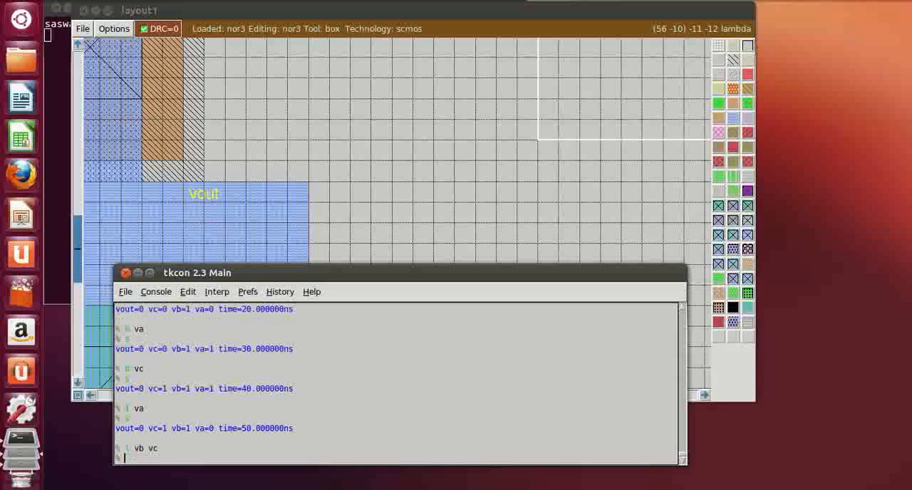
{"action": "type", "text": "s"}
{"action": "key", "text": "Return"}
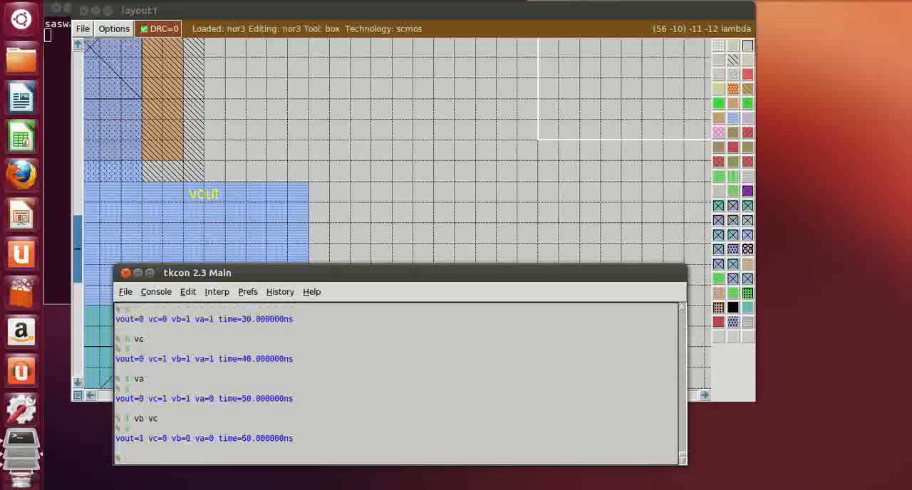
Plot va, vb, vc and vout in the logic analyzer with the ana command
{"action": "type", "text": "ana va vb vc v"}
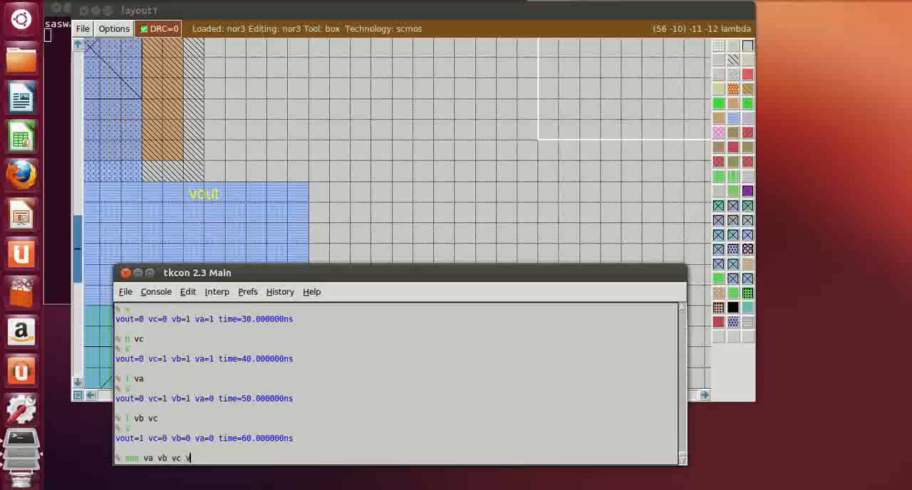
{"action": "type", "text": "out"}
{"action": "key", "text": "Return"}
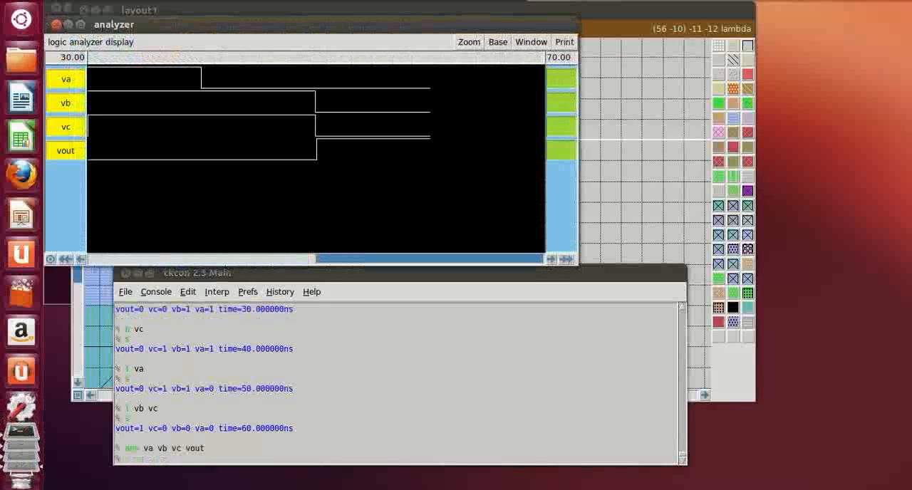
Fit the full simulation time range in the logic analyzer, and maximize its window
{"action": "left_click", "coordinate": [468, 42]}
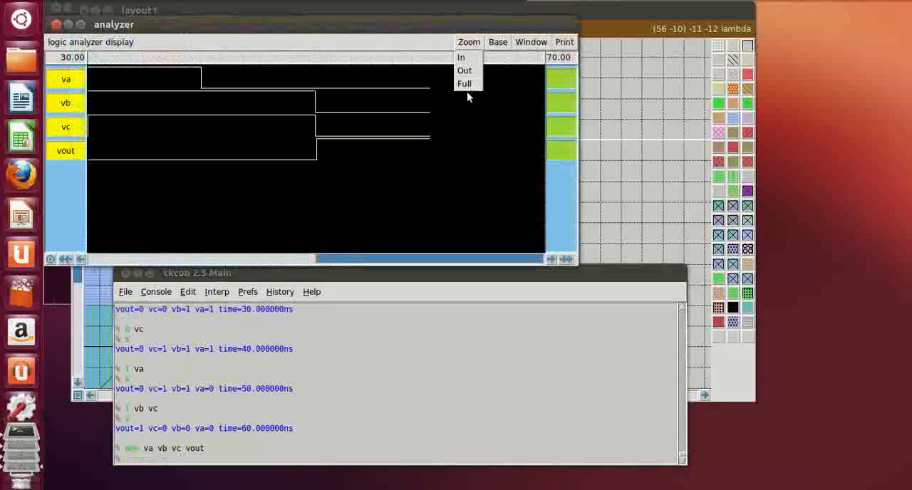
{"action": "left_click", "coordinate": [467, 83]}
{"action": "double_click", "coordinate": [490, 25]}
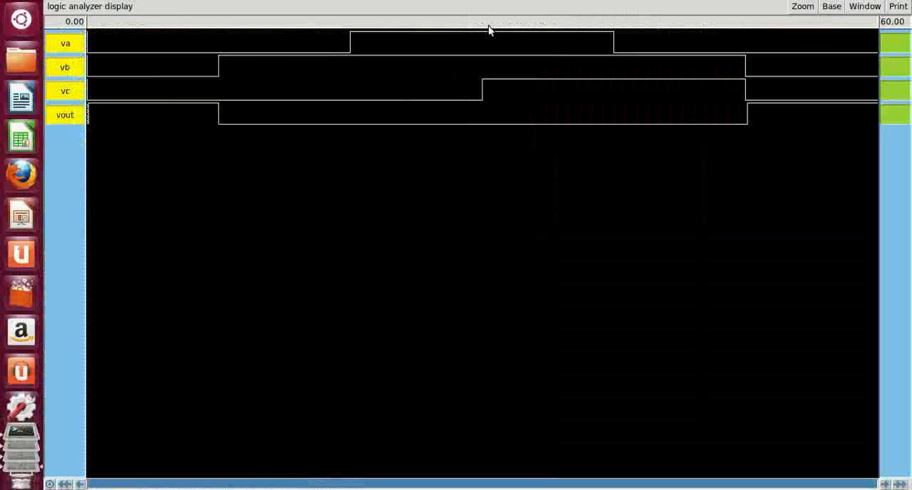
Sweep the time cursor across the waveforms from about 4.86 to 54.22 ns, and return to the console with the analyzer at normal size
{"action": "left_click", "coordinate": [151, 356]}
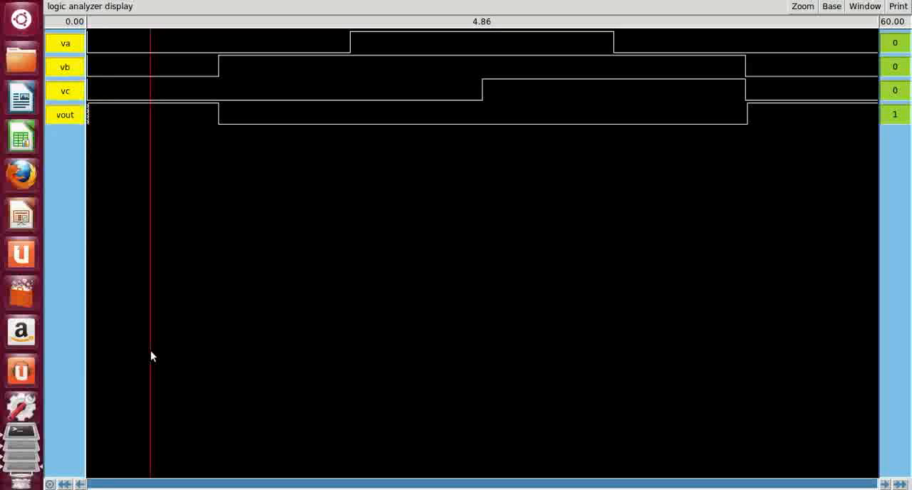
{"action": "left_click_drag", "start_coordinate": [150, 351], "coordinate": [801, 487]}
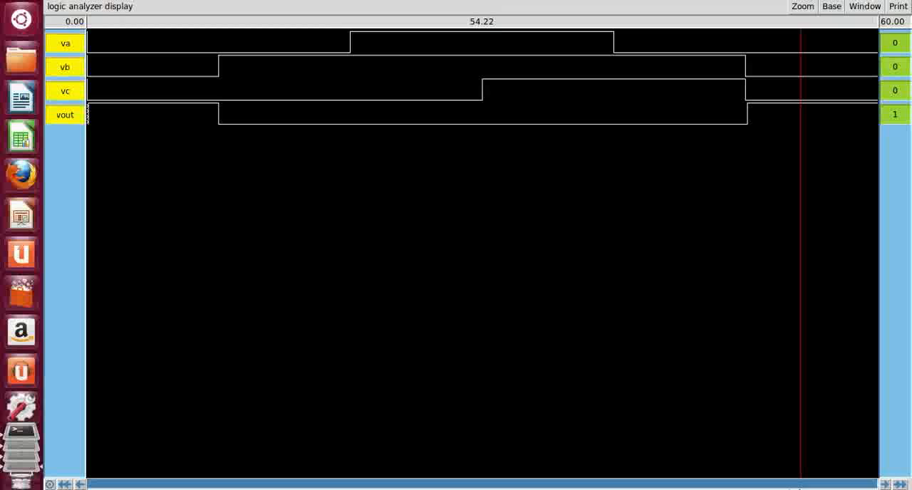
{"action": "double_click", "coordinate": [420, 3]}
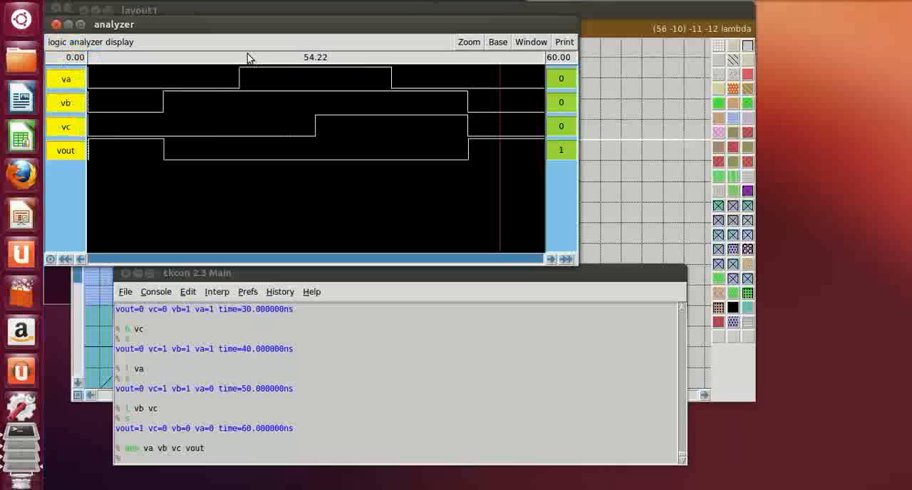
{"action": "left_click", "coordinate": [192, 460]}
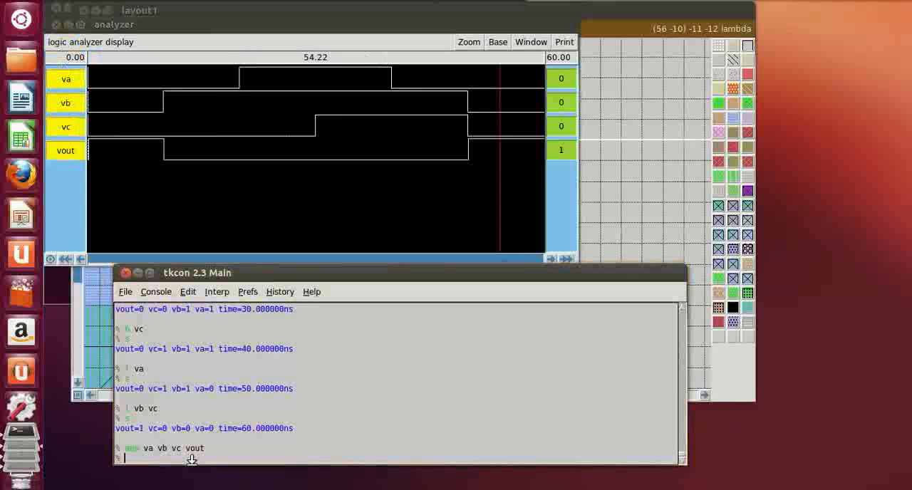
Quit the simulation and the layout session from the console with the exit command
{"action": "type", "text": "exit"}
{"action": "key", "text": "Return"}
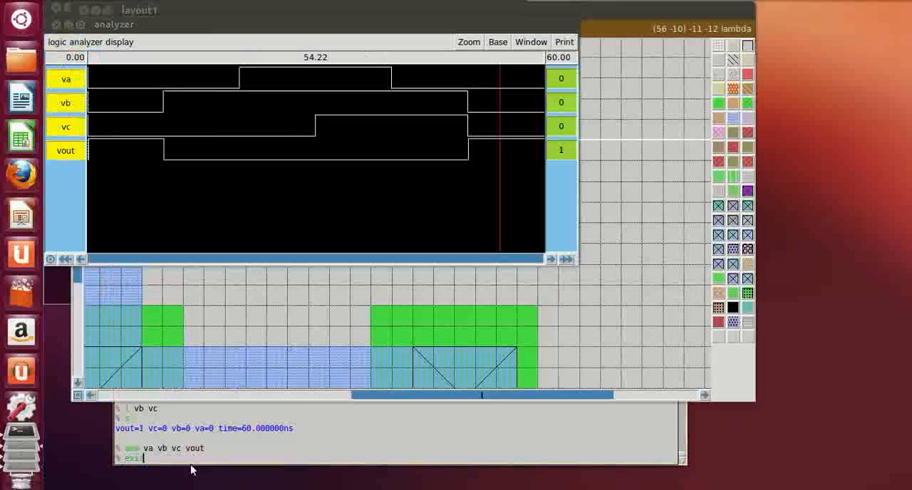
Relaunch Magic from the terminal with the file nor3.mag
{"action": "type", "text": "magic"}
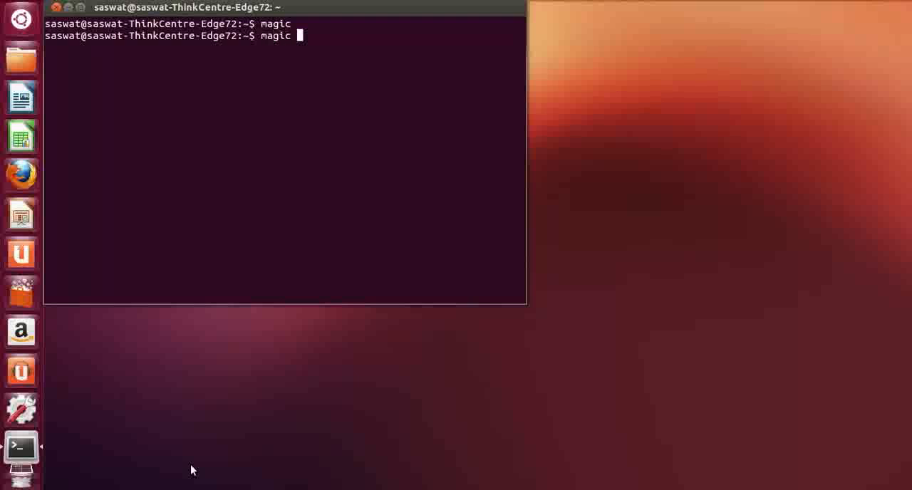
{"action": "type", "text": " nor3.mag"}
{"action": "key", "text": "Return"}
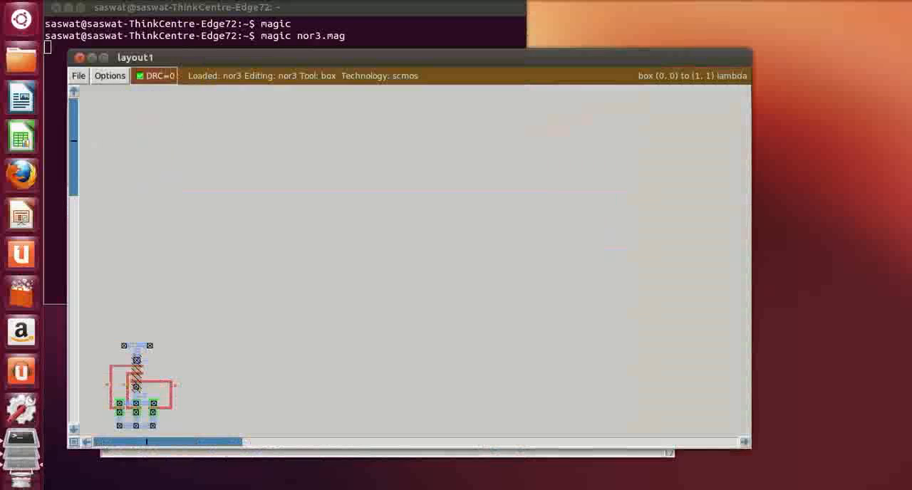
Maximize the layout window and examine the complete NOR gate layout at an enlarged view
{"action": "left_click", "coordinate": [86, 443]}
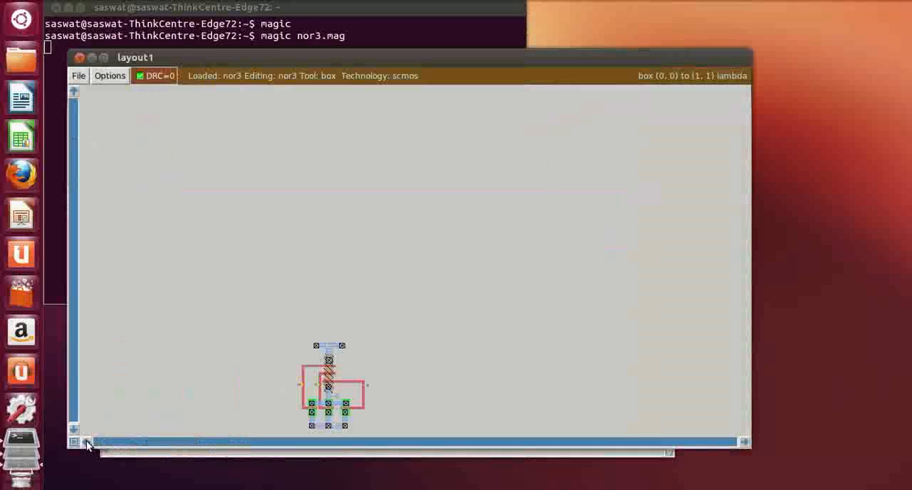
{"action": "left_click", "coordinate": [86, 443]}
{"action": "scroll", "coordinate": [489, 364], "scroll_direction": "down", "scroll_amount": 6}
{"action": "key", "text": "z"}
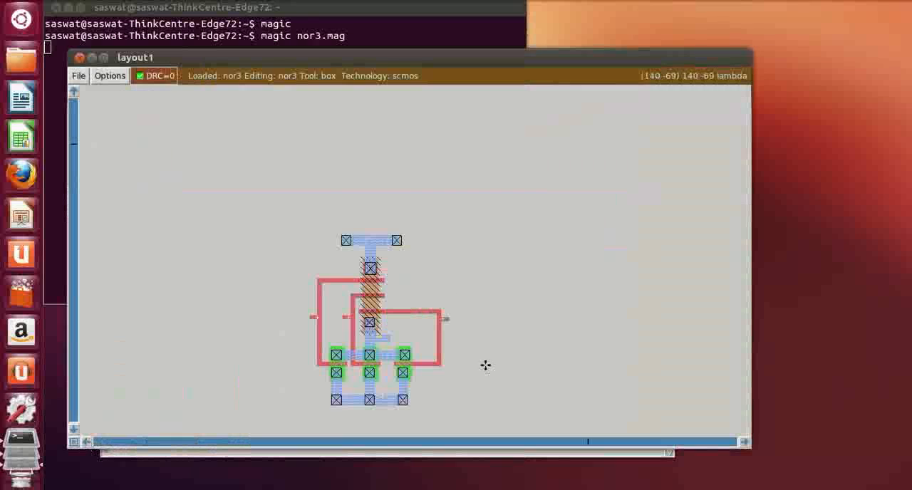
{"action": "scroll", "coordinate": [397, 356], "scroll_direction": "down", "scroll_amount": 3}
{"action": "key", "text": "z"}
{"action": "scroll", "coordinate": [395, 354], "scroll_direction": "down", "scroll_amount": 4}
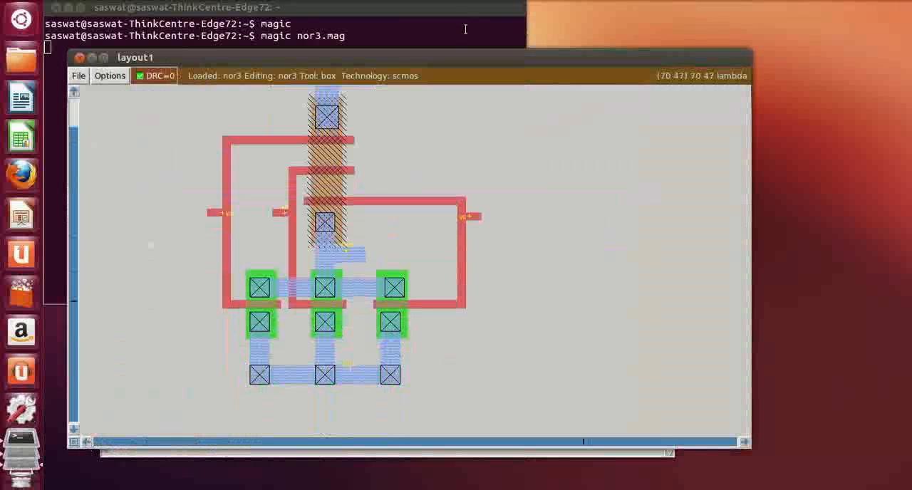
{"action": "double_click", "coordinate": [470, 58]}
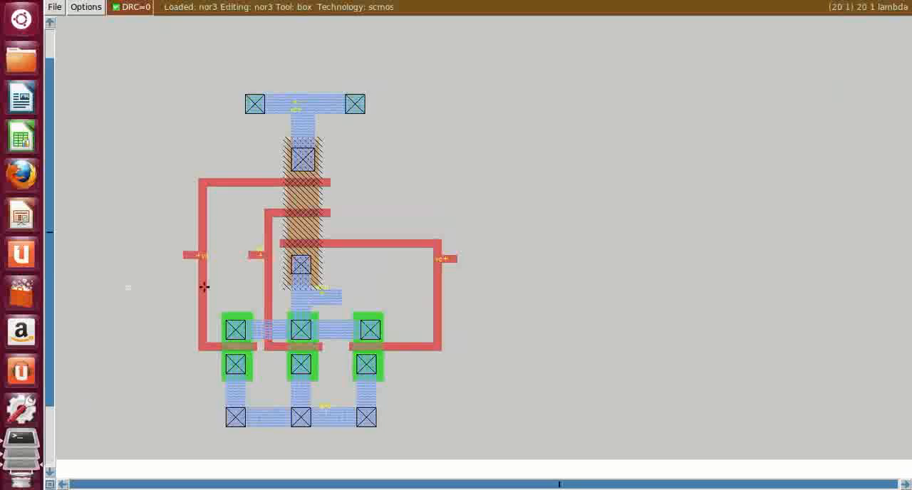
{"action": "scroll", "coordinate": [204, 287], "scroll_direction": "down", "scroll_amount": 3}
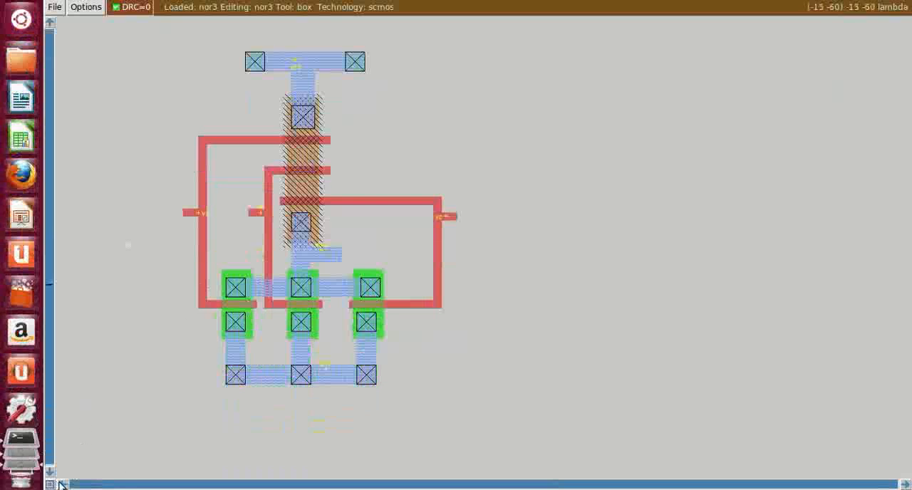
{"action": "key", "text": "z"}
{"action": "key", "text": "shift+z"}
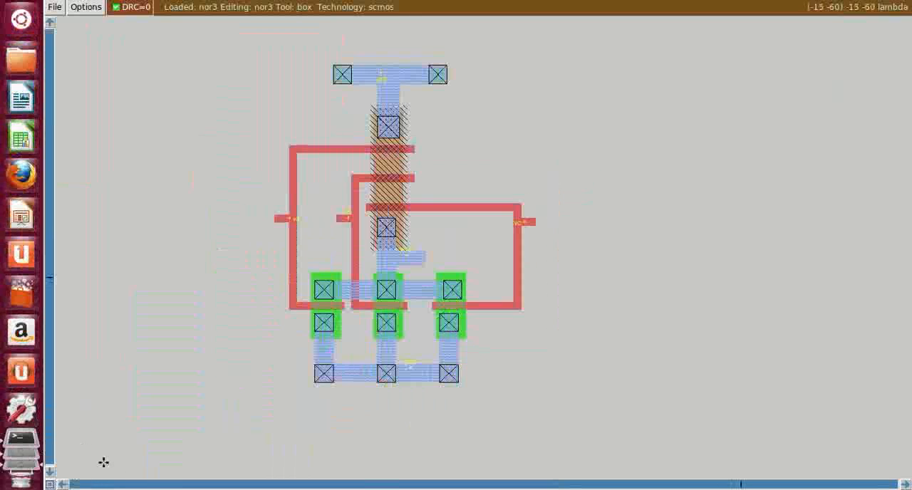
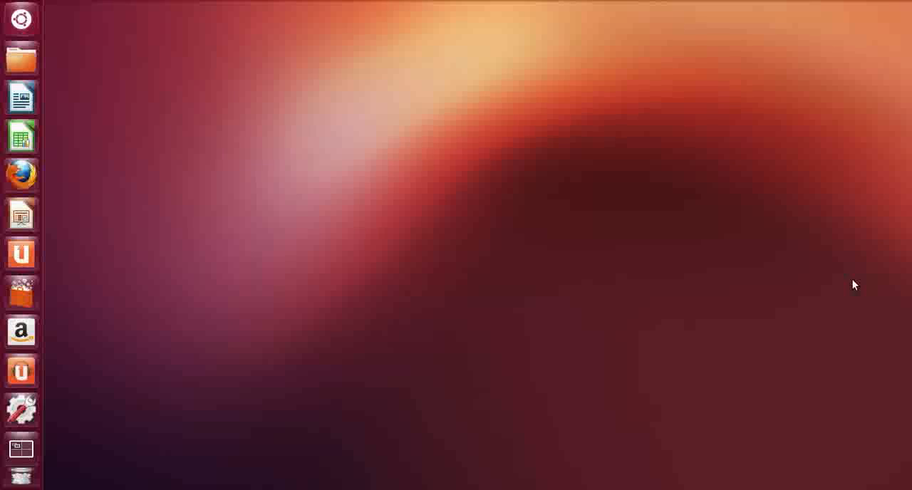
Open a terminal, launch Magic with the command magic, and arrange the blank layout window and its console
{"action": "key", "text": "ctrl+alt+t"}
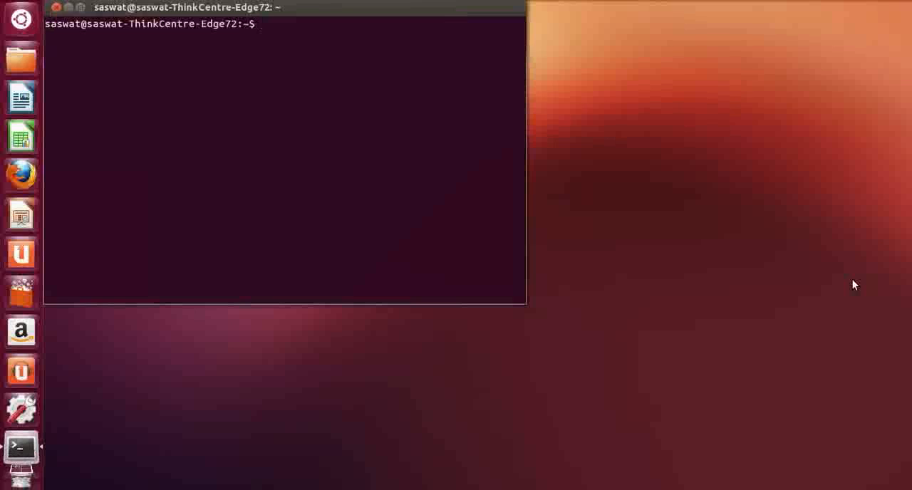
{"action": "type", "text": "magic"}
{"action": "key", "text": "Return"}
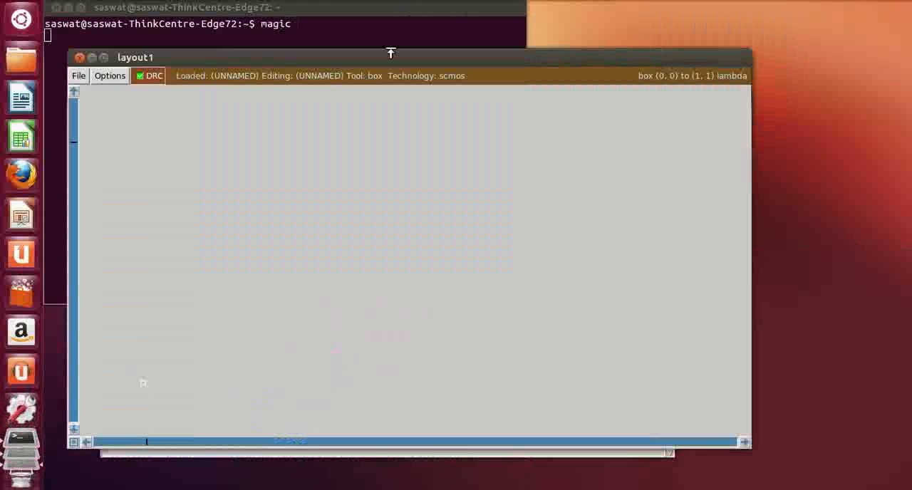
{"action": "left_click_drag", "start_coordinate": [384, 58], "coordinate": [385, 32]}
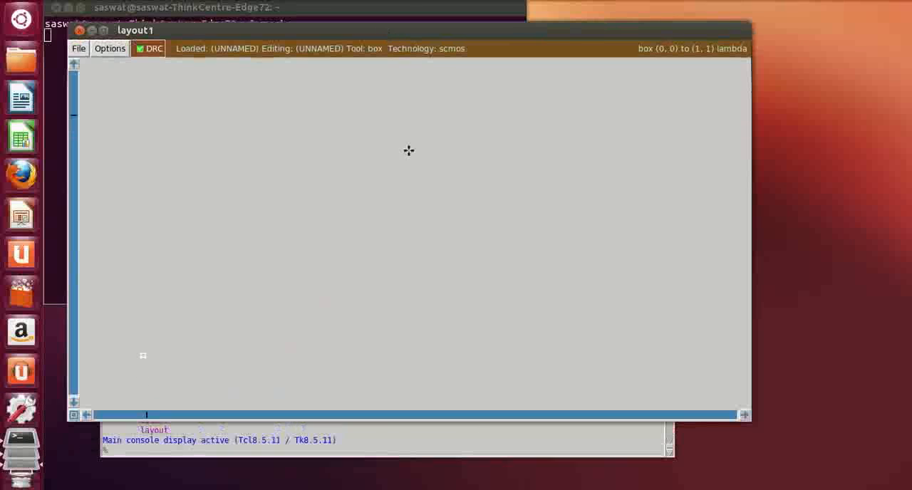
{"action": "left_click", "coordinate": [451, 452]}
{"action": "left_click_drag", "start_coordinate": [470, 255], "coordinate": [510, 328]}
{"action": "left_click", "coordinate": [451, 151]}
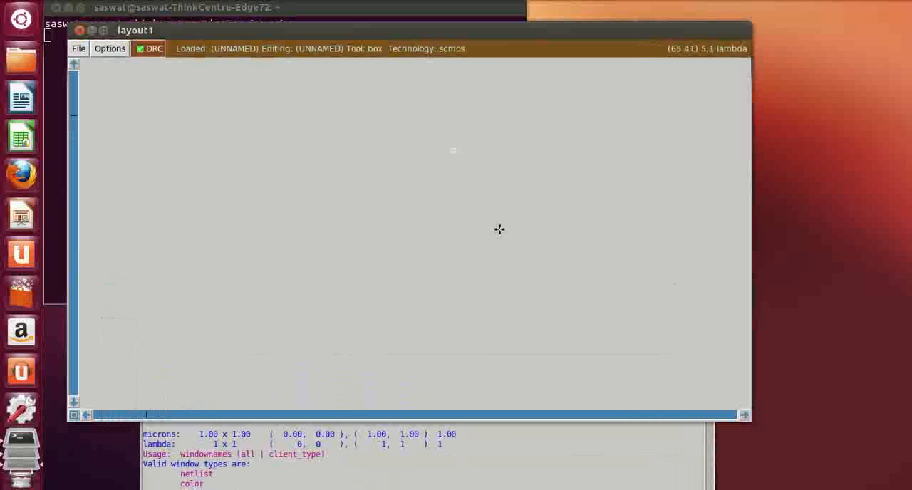
{"action": "left_click", "coordinate": [333, 204]}
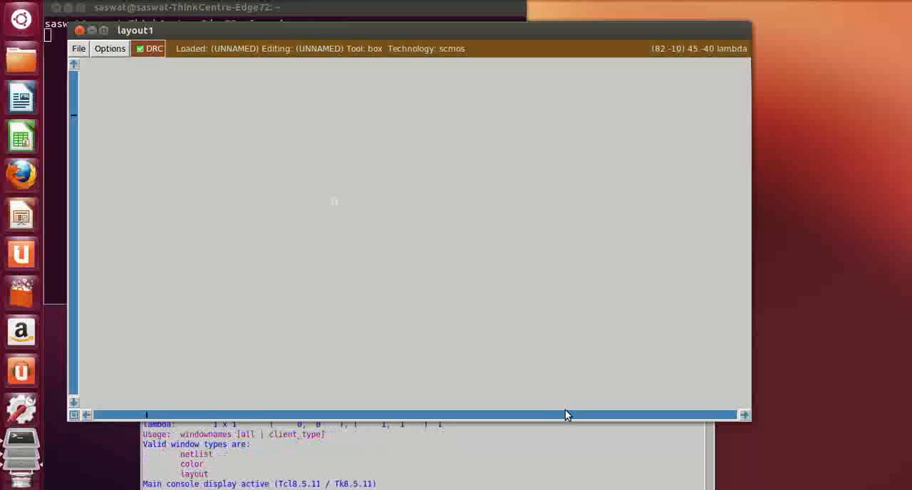
Show the grid and the layer toolbar in the blank layout, at a closer view with the window moved up
{"action": "key", "text": "g"}
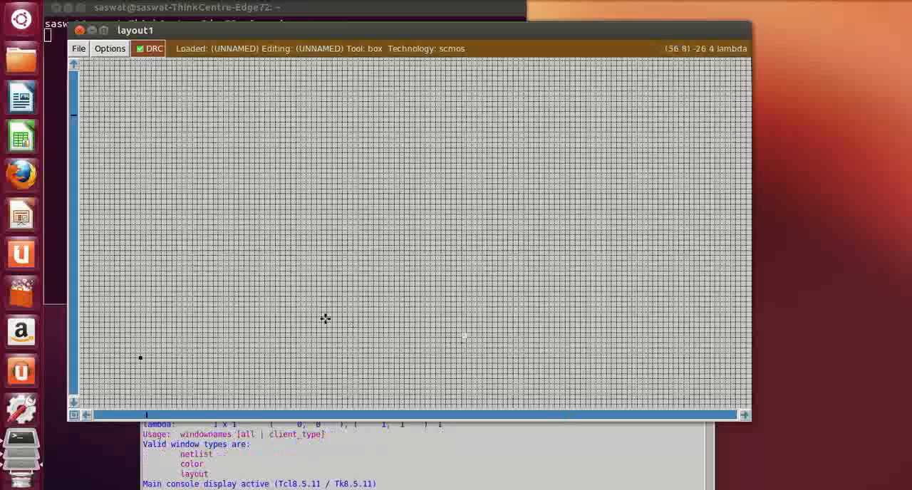
{"action": "key", "text": "z"}
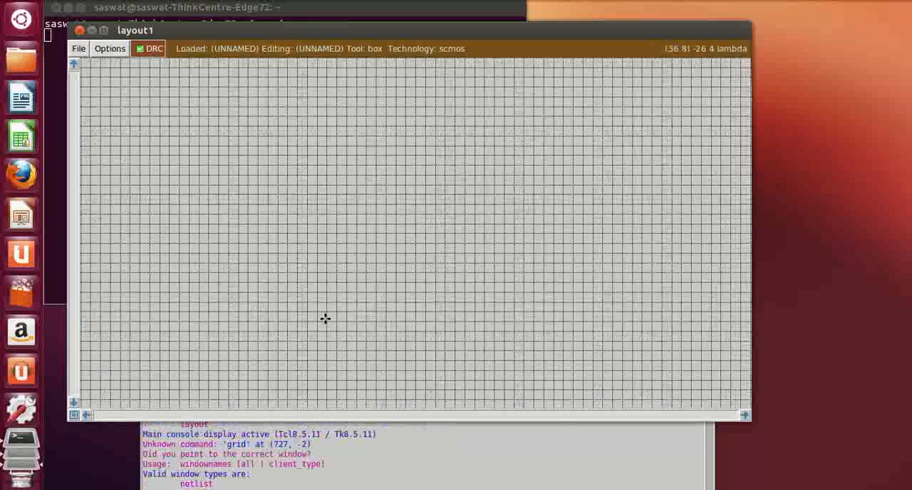
{"action": "left_click", "coordinate": [122, 54]}
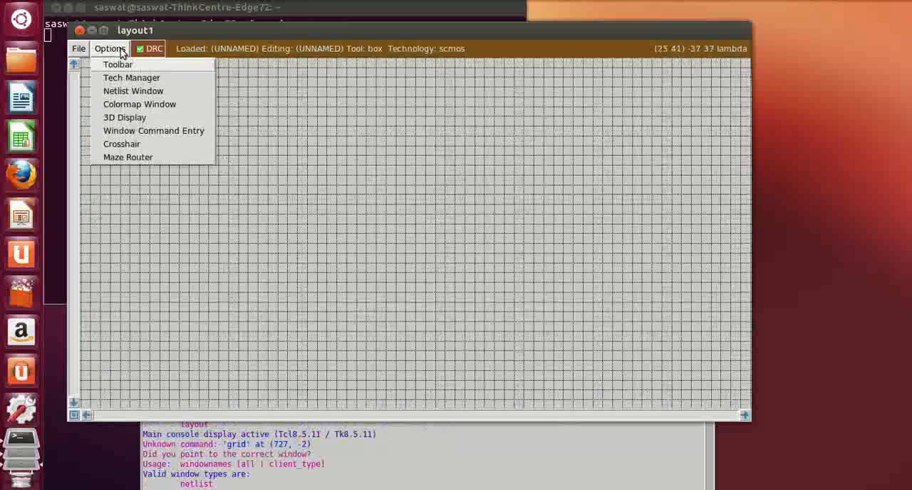
{"action": "left_click", "coordinate": [118, 65]}
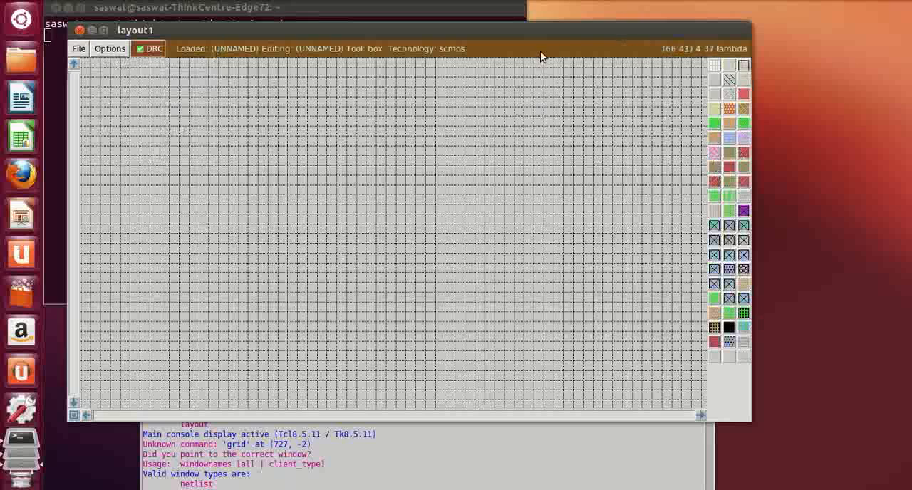
{"action": "left_click_drag", "start_coordinate": [541, 33], "coordinate": [539, 9]}
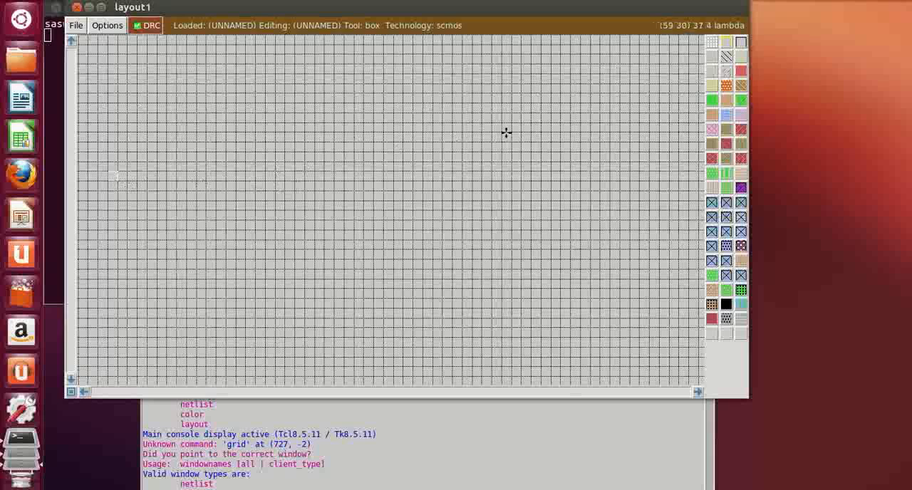
Paint a long horizontal nwell rectangle about 72 by 10 lambda across the upper part of the layout
{"action": "left_click", "coordinate": [699, 392]}
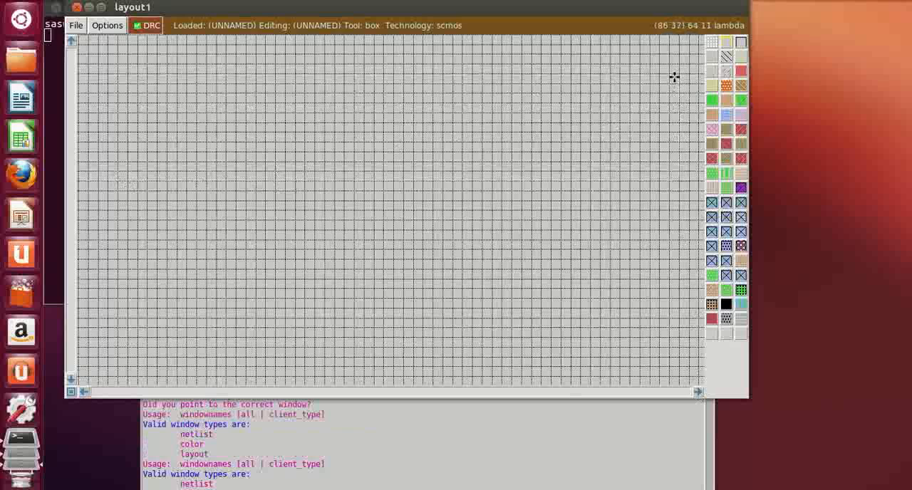
{"action": "right_click", "coordinate": [666, 84]}
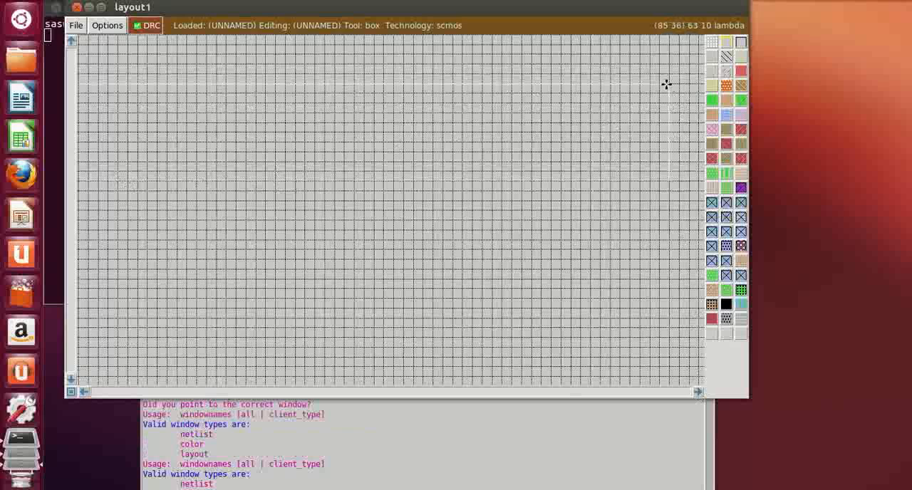
{"action": "left_click", "coordinate": [83, 393]}
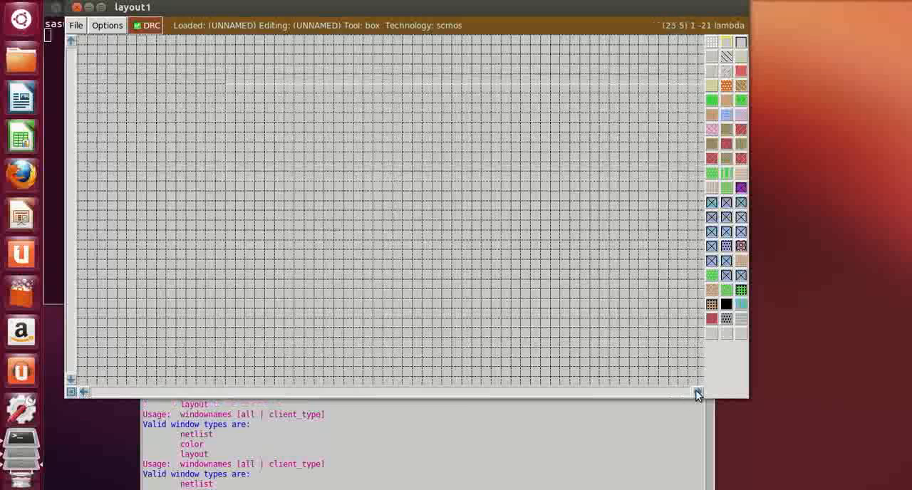
{"action": "left_click", "coordinate": [697, 393]}
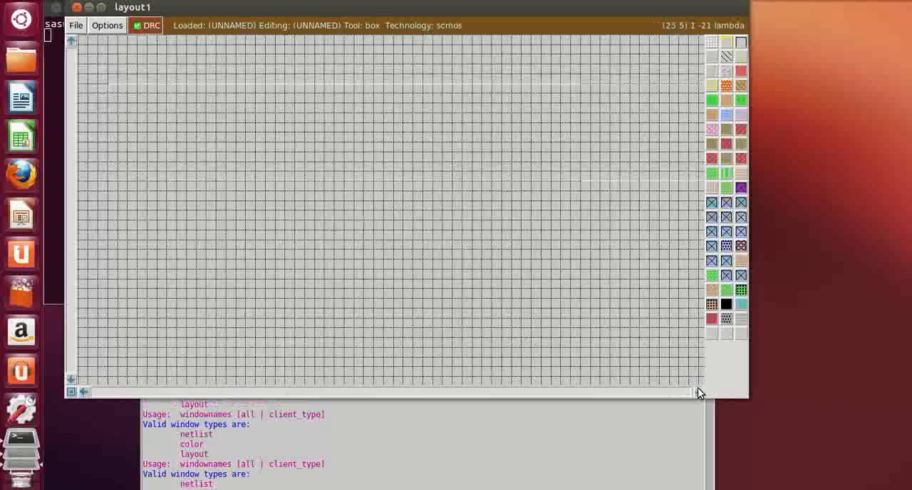
{"action": "right_click", "coordinate": [582, 87]}
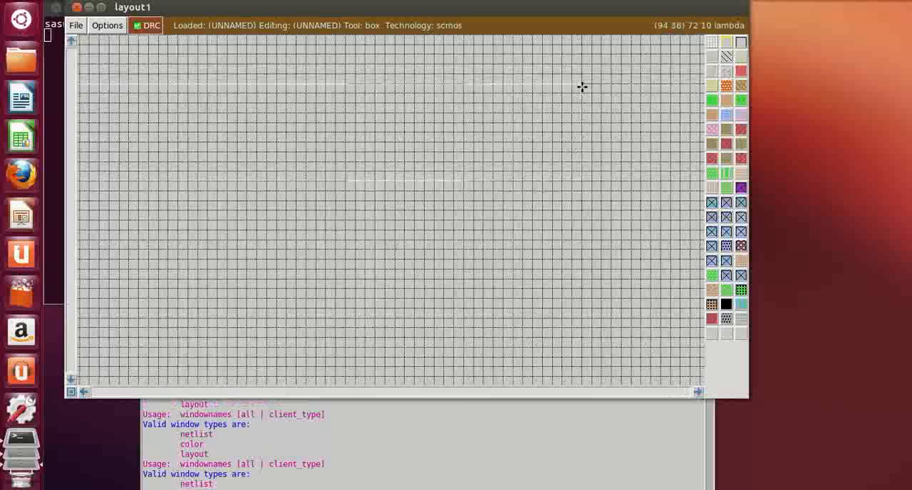
{"action": "left_click", "coordinate": [726, 57]}
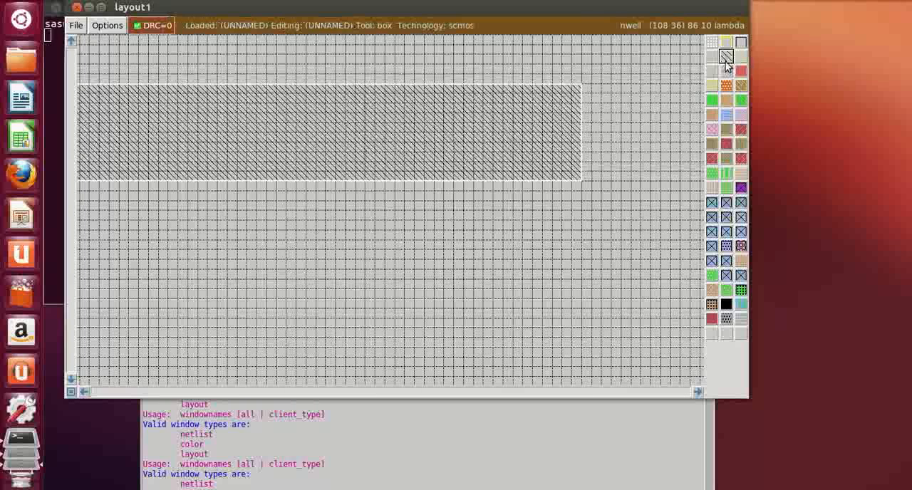
Paint a pdiffusion strip about 68 by 6 lambda inside the n-well, inset 2 lambda from its two ends and its upper and lower edges
{"action": "left_click", "coordinate": [415, 329]}
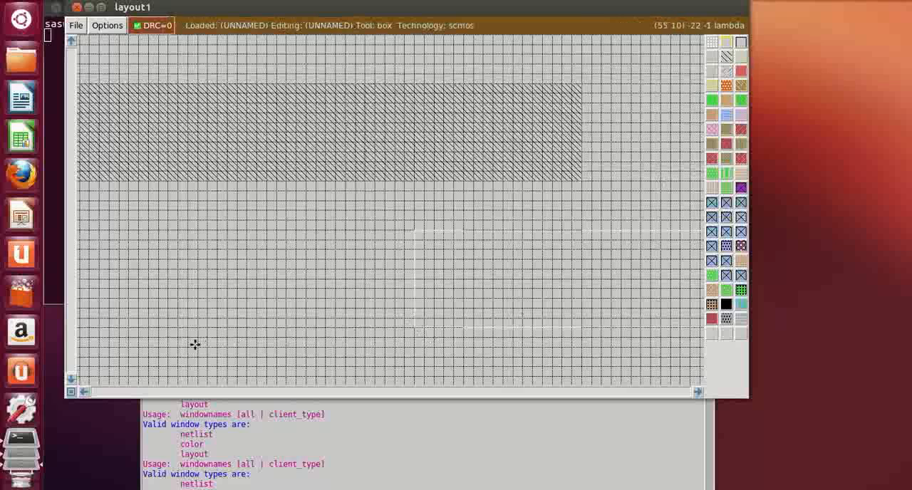
{"action": "left_click", "coordinate": [83, 391]}
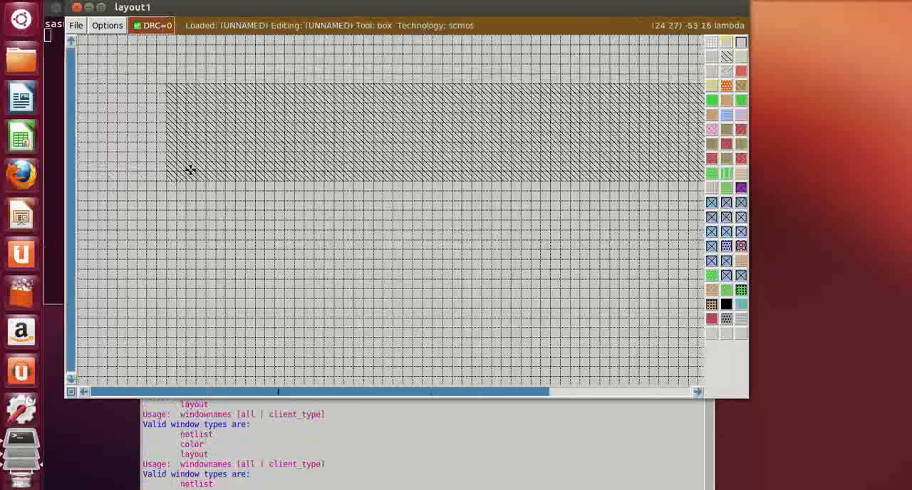
{"action": "left_click", "coordinate": [187, 163]}
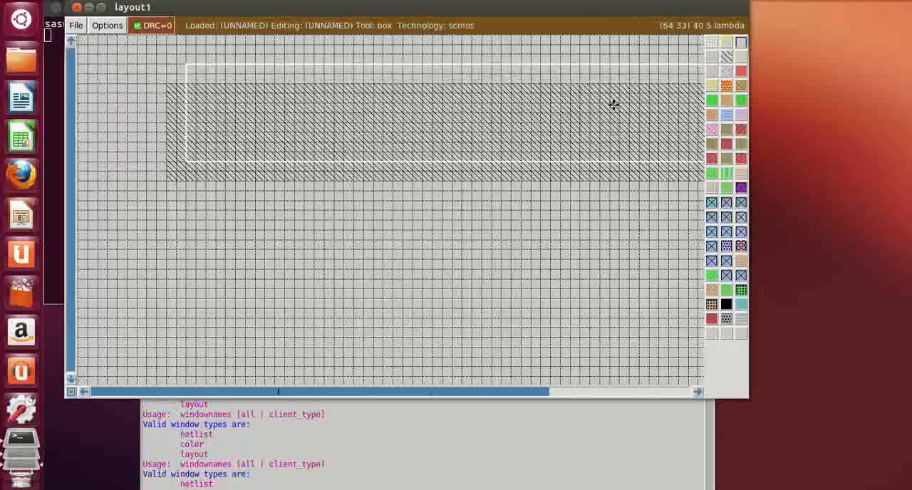
{"action": "right_click", "coordinate": [679, 93]}
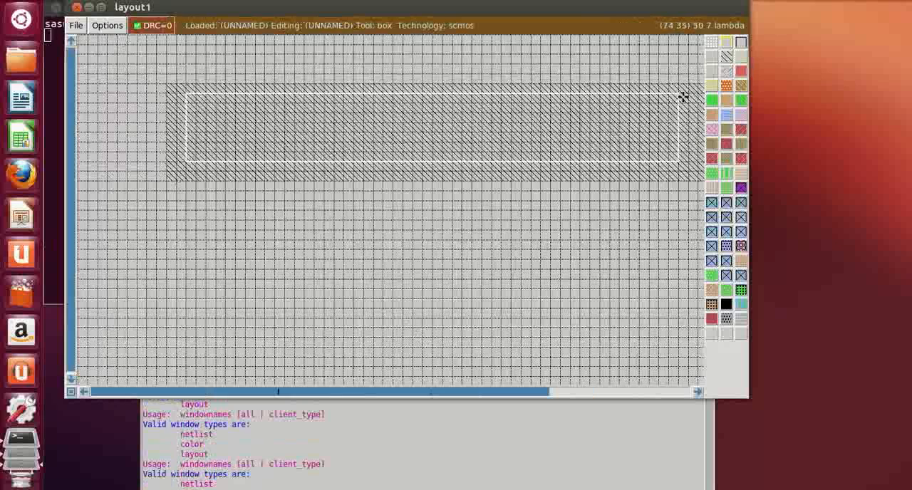
{"action": "left_click", "coordinate": [698, 391]}
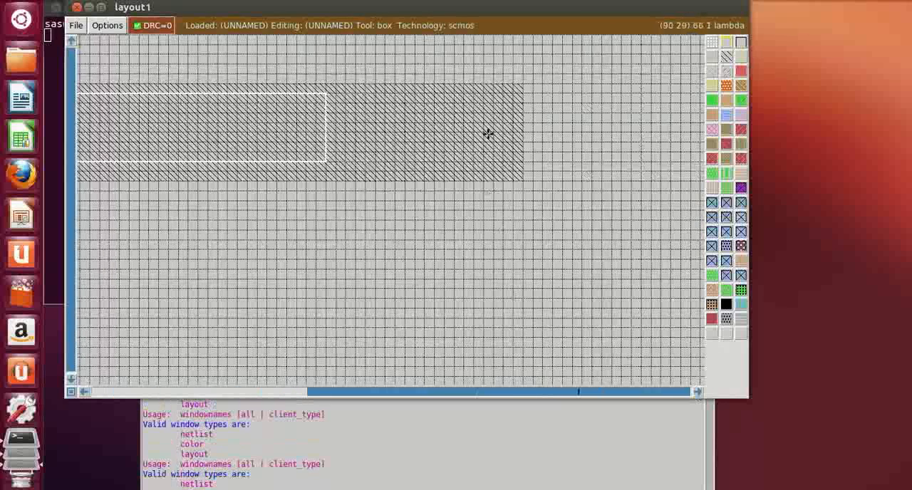
{"action": "right_click", "coordinate": [502, 101]}
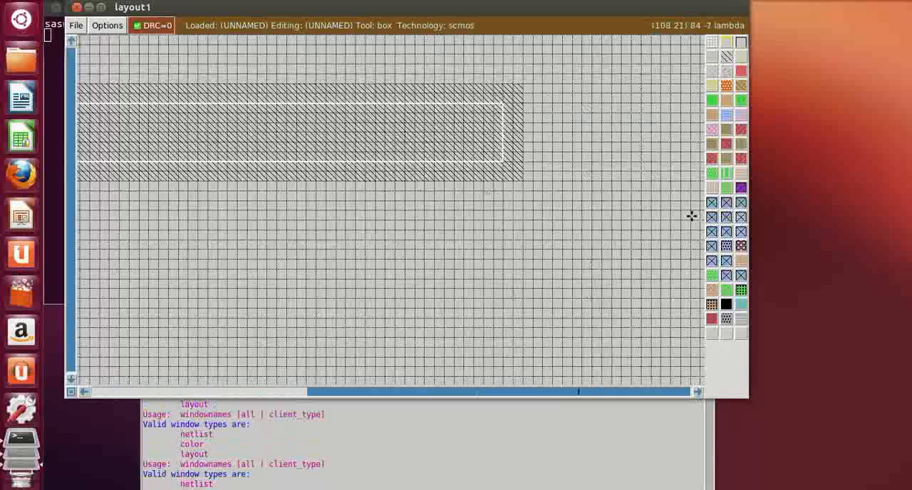
{"action": "left_click", "coordinate": [726, 101]}
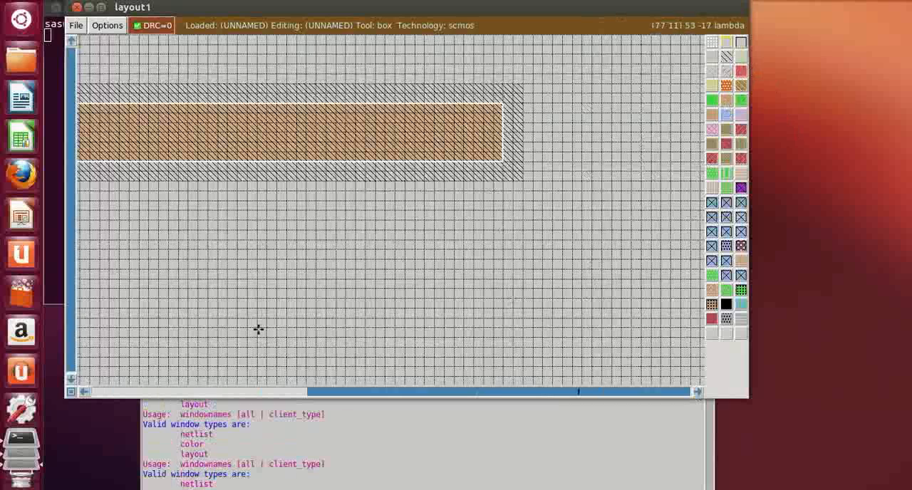
Paint an ndiffusion rectangle about 21 by 6 lambda below the n-well, its left edge aligned with the p-diffusion strip
{"action": "left_click", "coordinate": [84, 391]}
{"action": "left_click", "coordinate": [84, 391]}
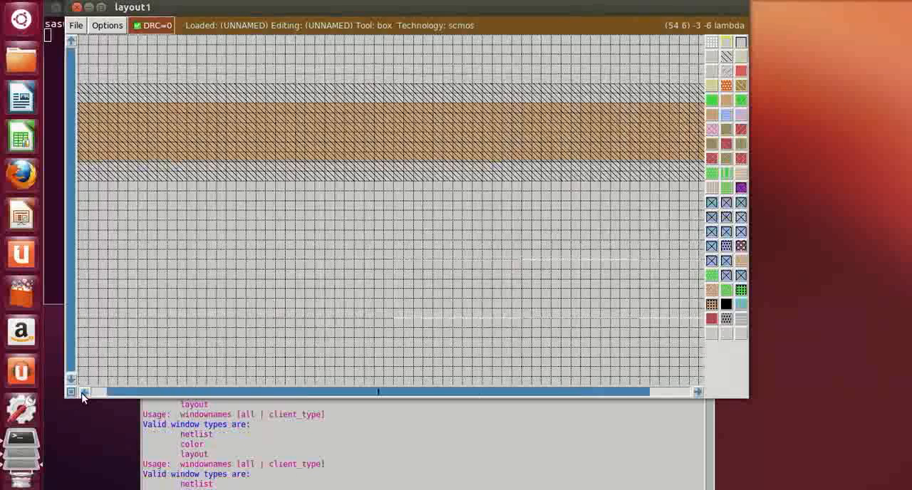
{"action": "left_click", "coordinate": [84, 392]}
{"action": "scroll", "coordinate": [278, 305], "scroll_direction": "down", "scroll_amount": 2}
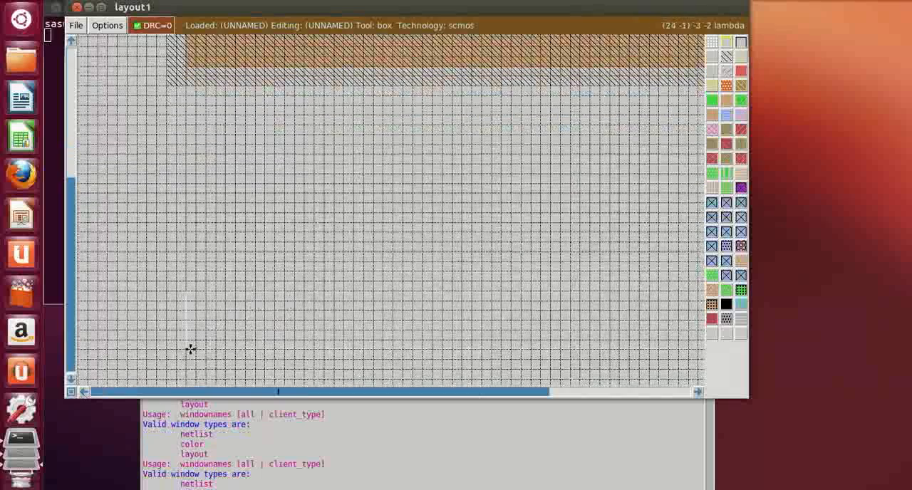
{"action": "scroll", "coordinate": [190, 349], "scroll_direction": "down", "scroll_amount": 1}
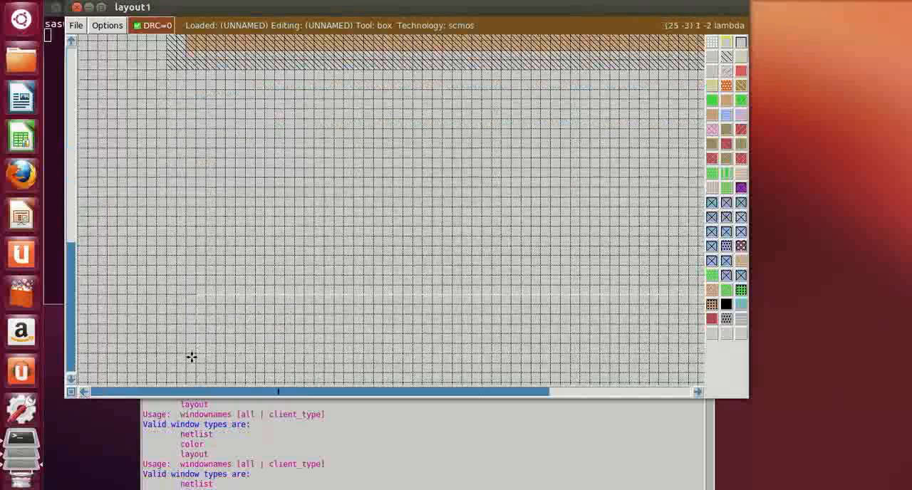
{"action": "left_click", "coordinate": [187, 359]}
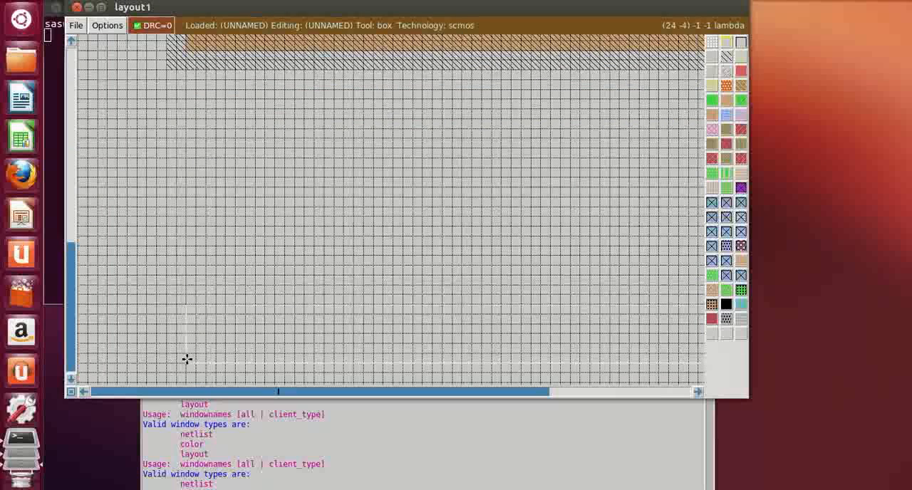
{"action": "scroll", "coordinate": [187, 359], "scroll_direction": "down", "scroll_amount": 1}
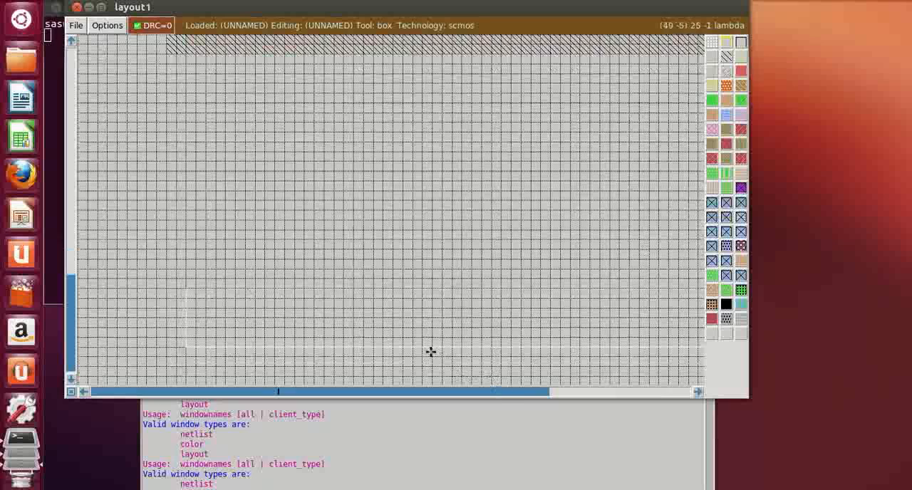
{"action": "scroll", "coordinate": [408, 320], "scroll_direction": "up", "scroll_amount": 1}
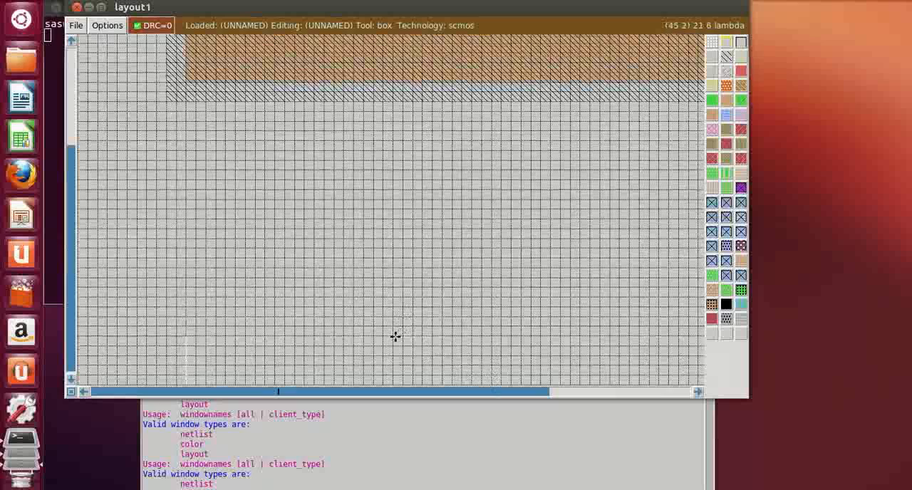
{"action": "right_click", "coordinate": [395, 321]}
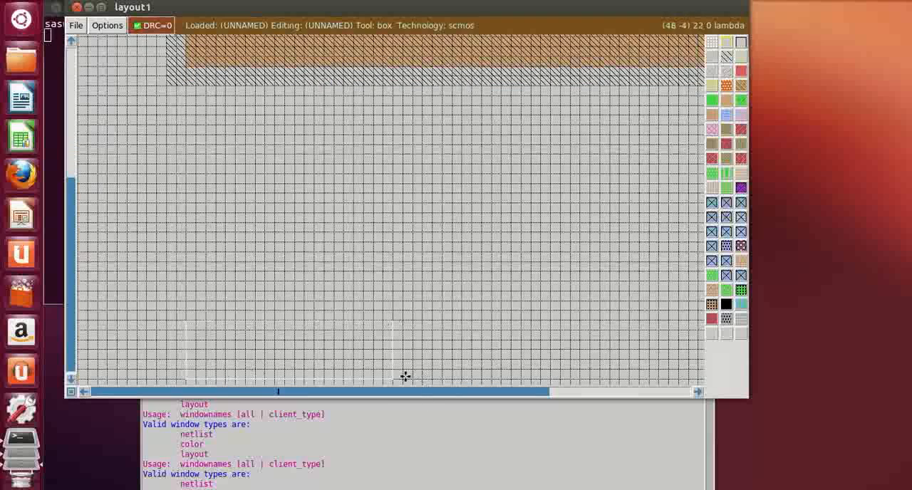
{"action": "middle_click", "coordinate": [710, 104]}
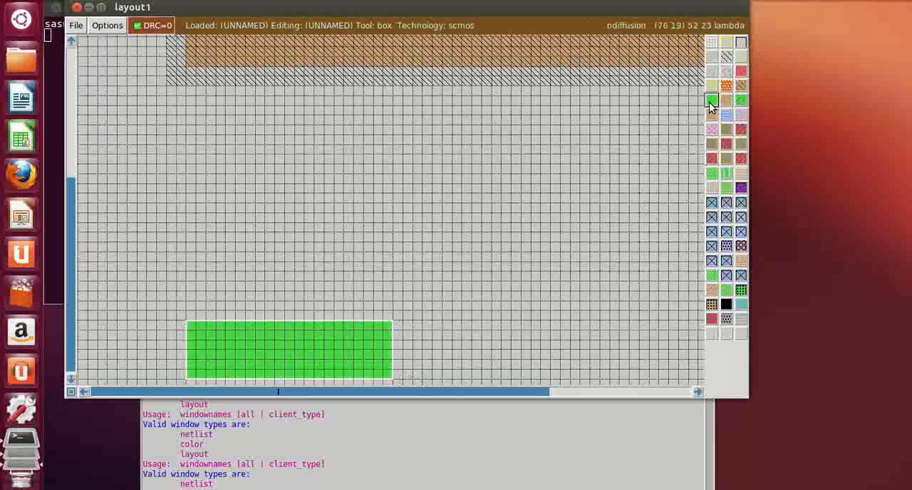
Paint a second 21 by 6 lambda ndiffusion rectangle level with the first, 24 lambda to its right
{"action": "left_click", "coordinate": [698, 391]}
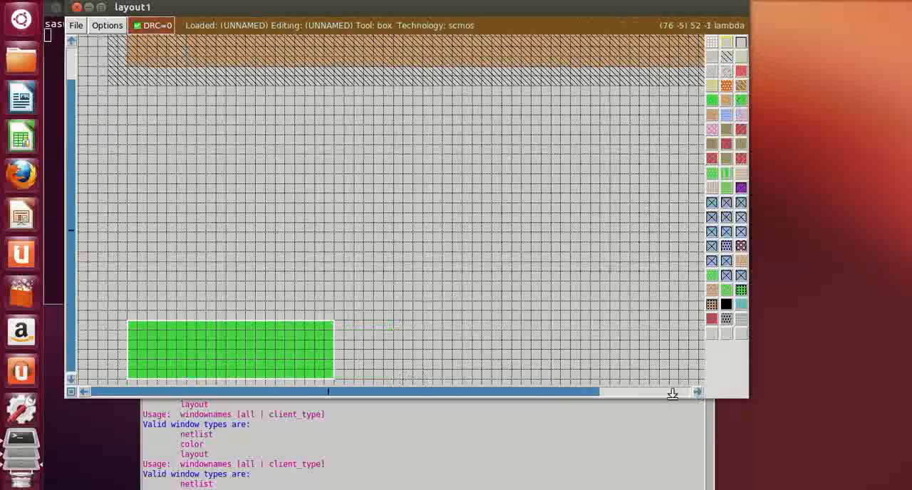
{"action": "left_click", "coordinate": [375, 378]}
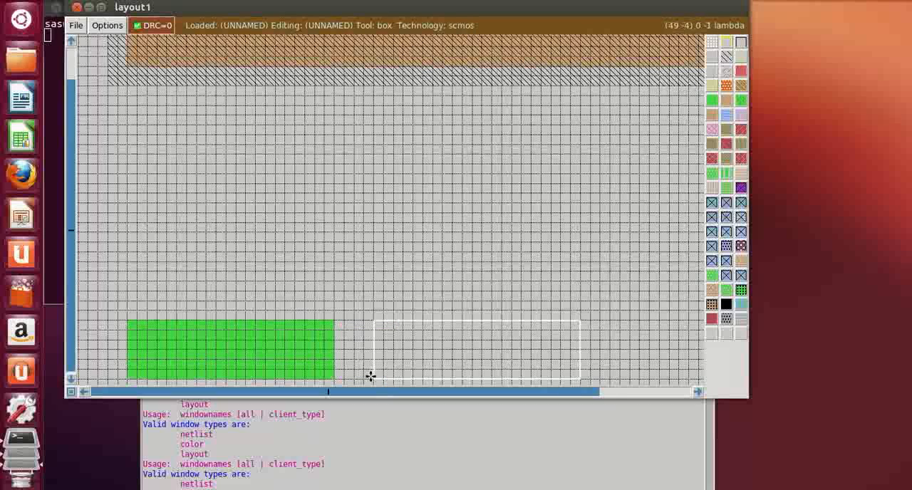
{"action": "left_click", "coordinate": [699, 392]}
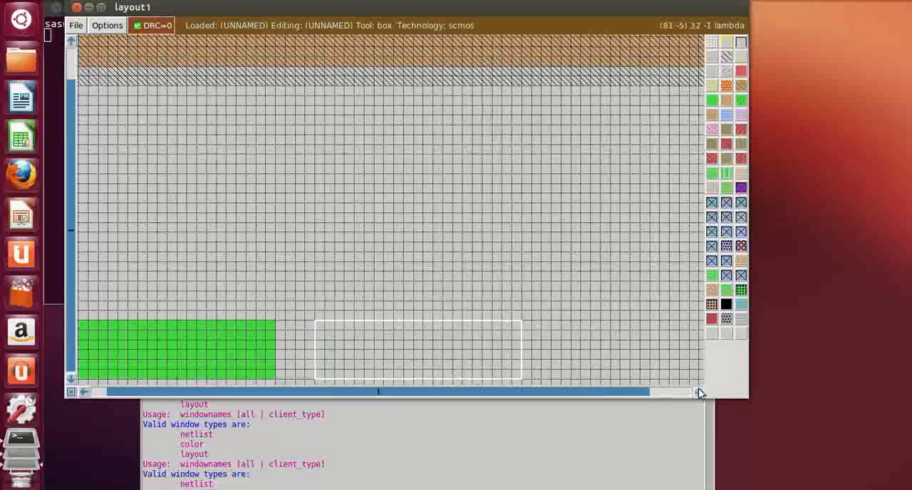
{"action": "left_click", "coordinate": [699, 391]}
{"action": "left_click", "coordinate": [699, 392]}
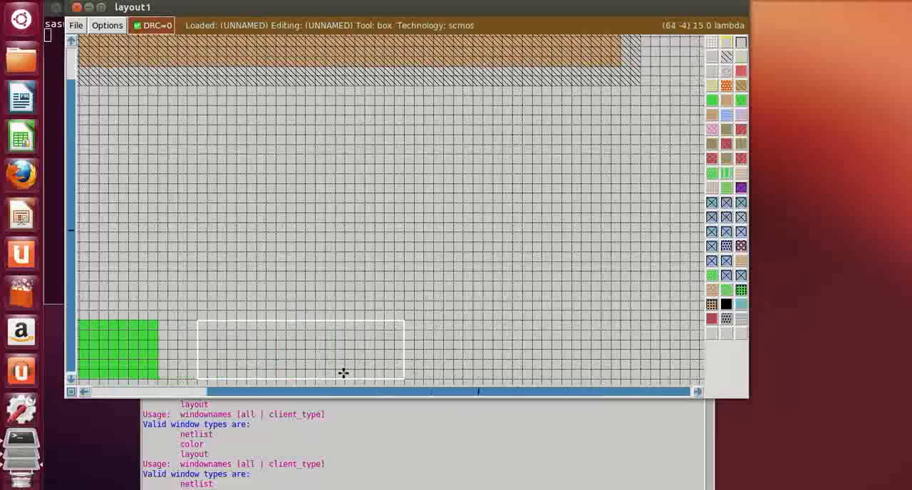
{"action": "left_click", "coordinate": [440, 378]}
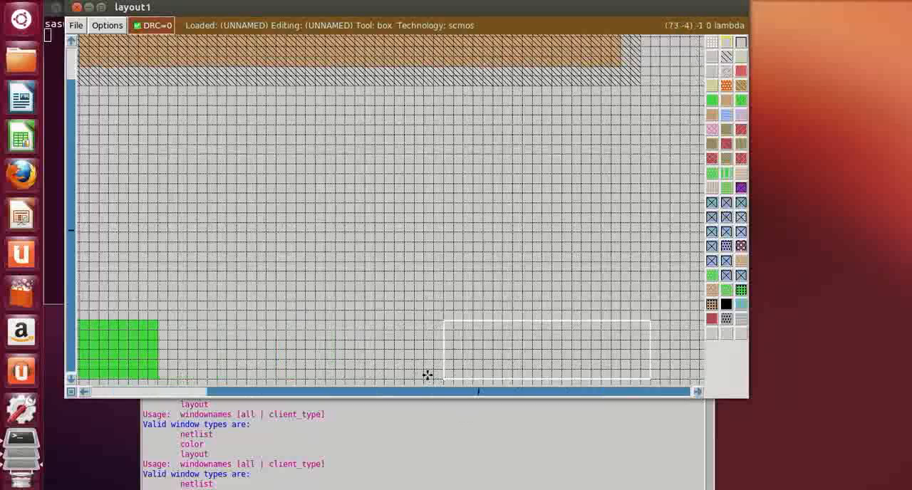
{"action": "left_click", "coordinate": [423, 377]}
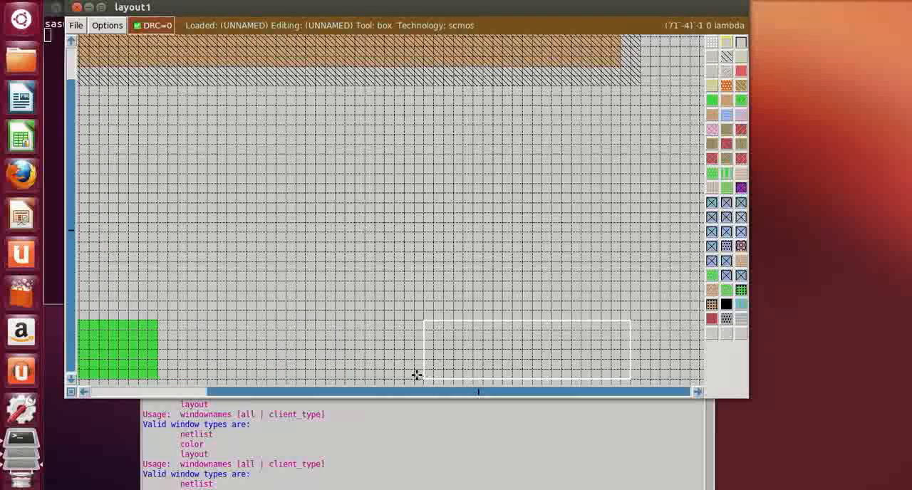
{"action": "left_click", "coordinate": [413, 377]}
{"action": "left_click", "coordinate": [395, 377]}
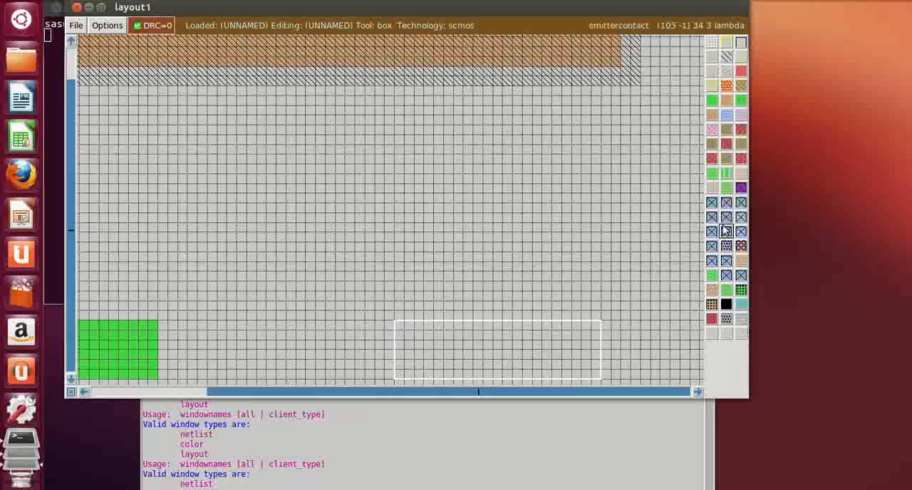
{"action": "left_click", "coordinate": [712, 100]}
Paint a 21 by 6 lambda ndiffusion rectangle between the two existing ones, 2 lambda from the left one
{"action": "left_click", "coordinate": [205, 368]}
{"action": "scroll", "coordinate": [199, 356], "scroll_direction": "down", "scroll_amount": 1}
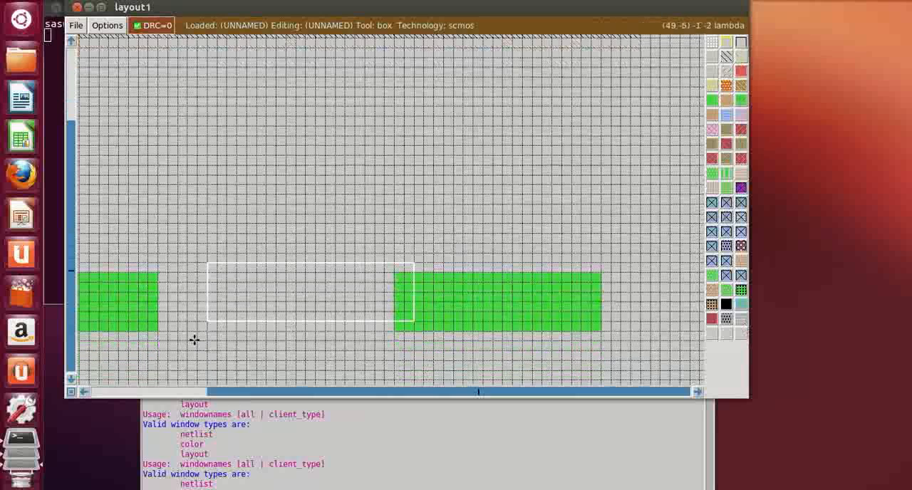
{"action": "left_click", "coordinate": [178, 330]}
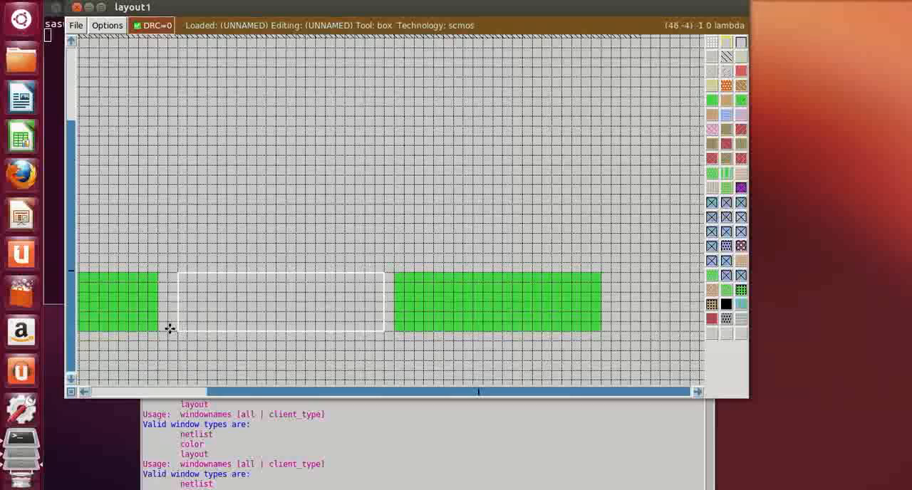
{"action": "left_click", "coordinate": [164, 330]}
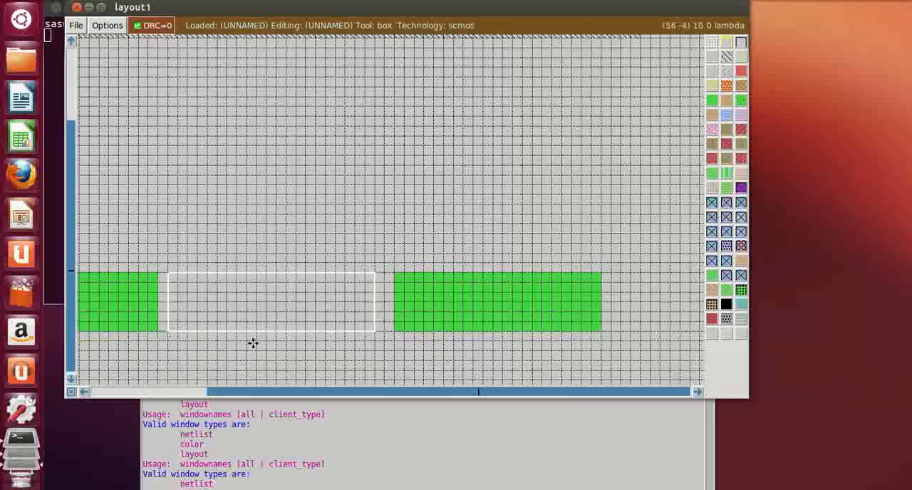
{"action": "scroll", "coordinate": [483, 238], "scroll_direction": "up", "scroll_amount": 2}
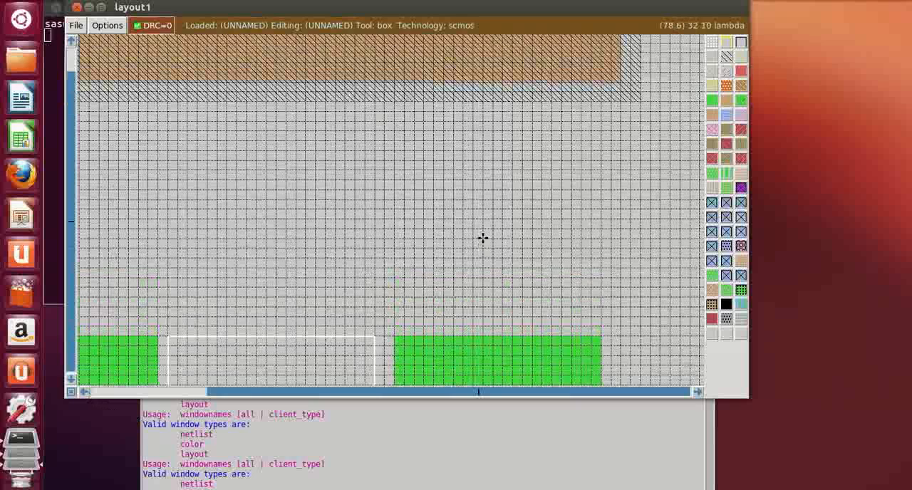
{"action": "scroll", "coordinate": [482, 238], "scroll_direction": "down", "scroll_amount": 1}
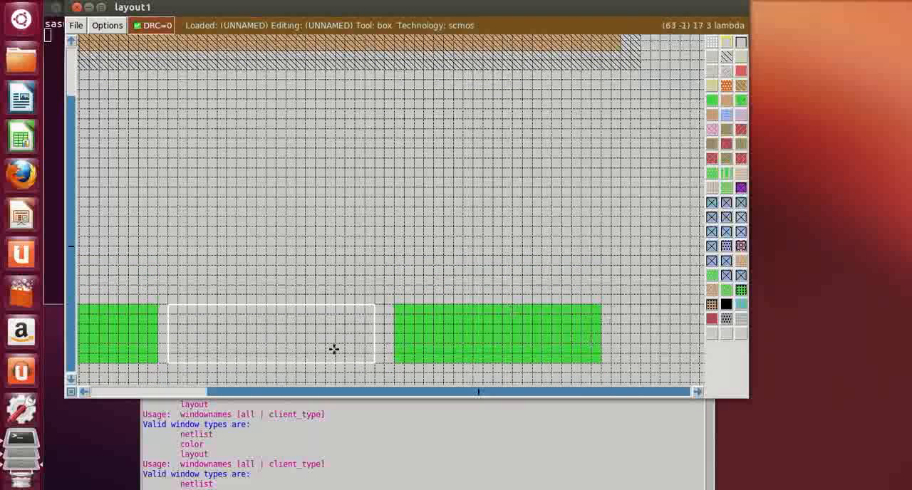
{"action": "left_click", "coordinate": [178, 363]}
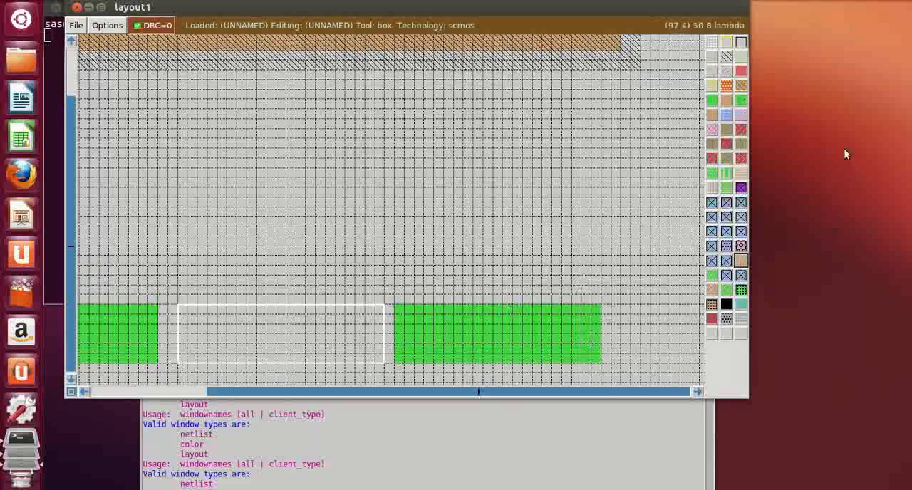
{"action": "left_click", "coordinate": [705, 97]}
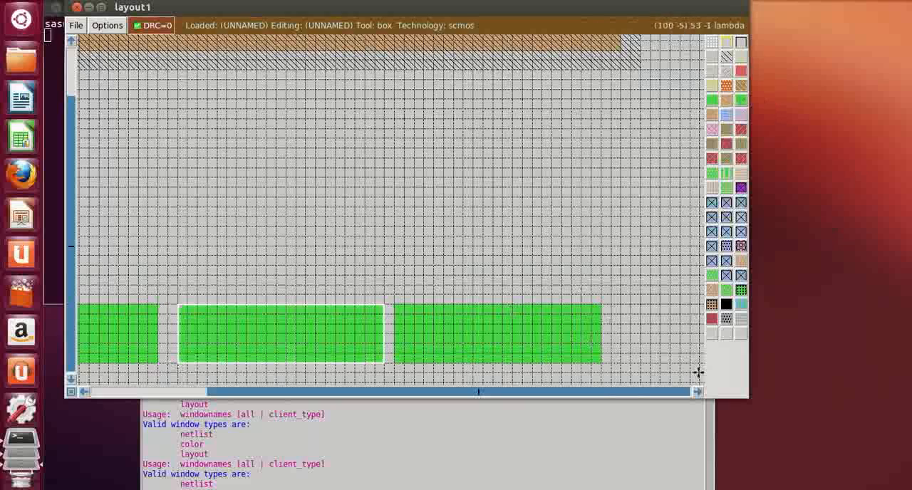
Shift the rightmost ndiffusion rectangle 1 lambda right by erasing its left 1-lambda column and painting one along its right edge
{"action": "left_click", "coordinate": [394, 362]}
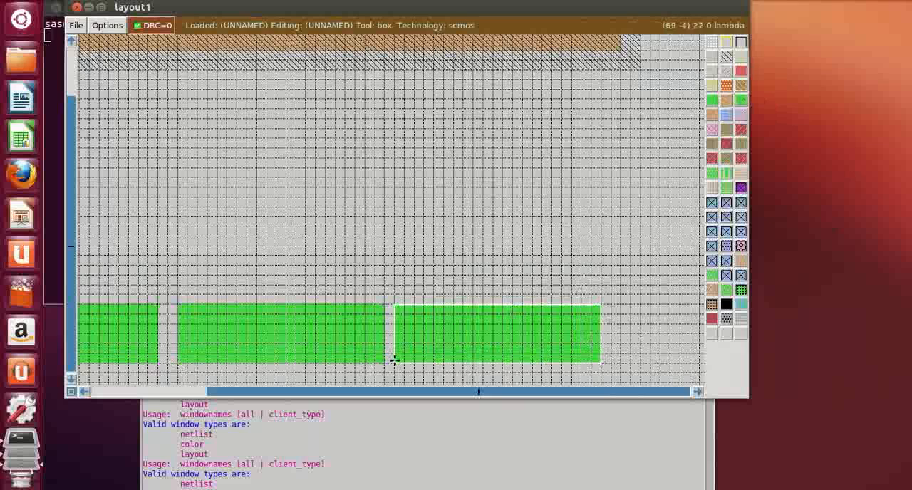
{"action": "right_click", "coordinate": [404, 307]}
{"action": "scroll", "coordinate": [490, 228], "scroll_direction": "up", "scroll_amount": 1}
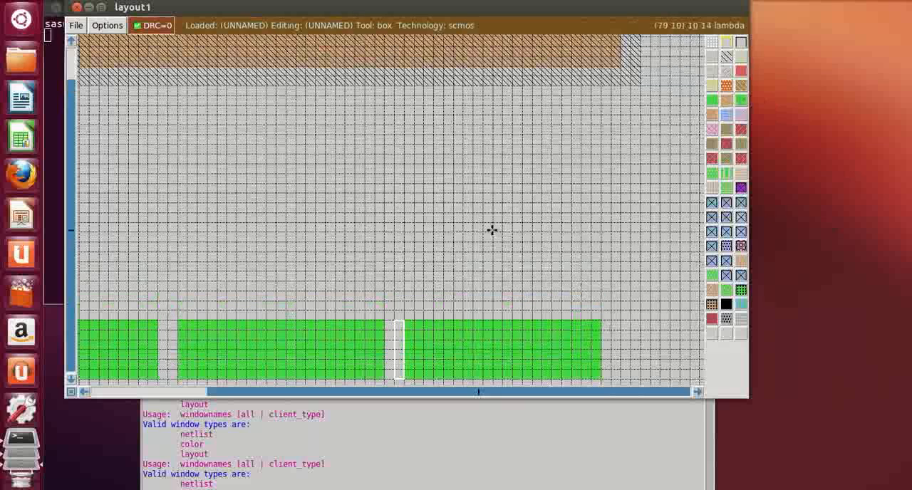
{"action": "left_click", "coordinate": [600, 378]}
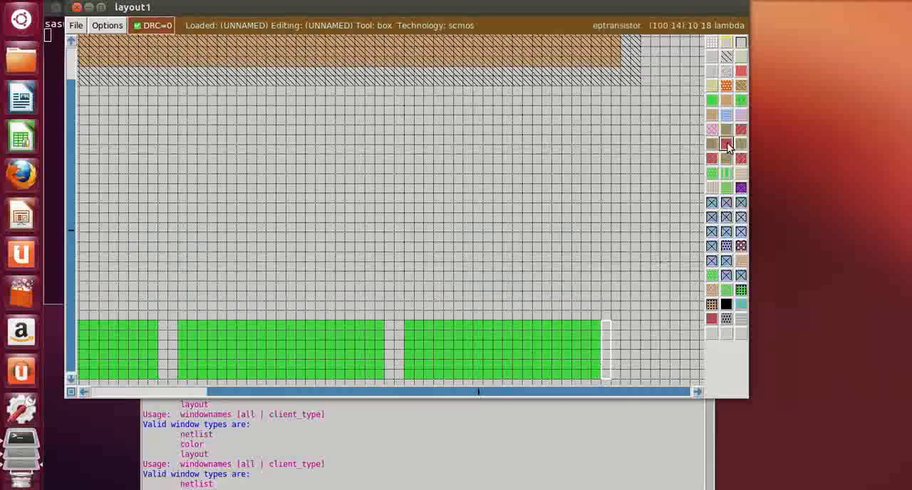
{"action": "left_click", "coordinate": [716, 102]}
{"action": "left_click", "coordinate": [526, 220]}
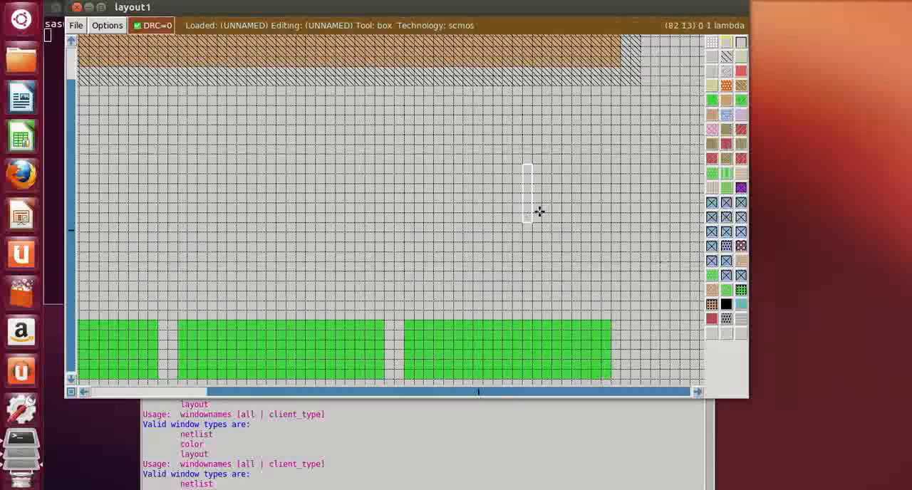
Set a 2-lambda-wide vertical box crossing the leftmost ndiffusion rectangle, 10 lambda from its left edge and starting below it
{"action": "scroll", "coordinate": [657, 210], "scroll_direction": "down", "scroll_amount": 2}
{"action": "key", "text": "shift+z"}
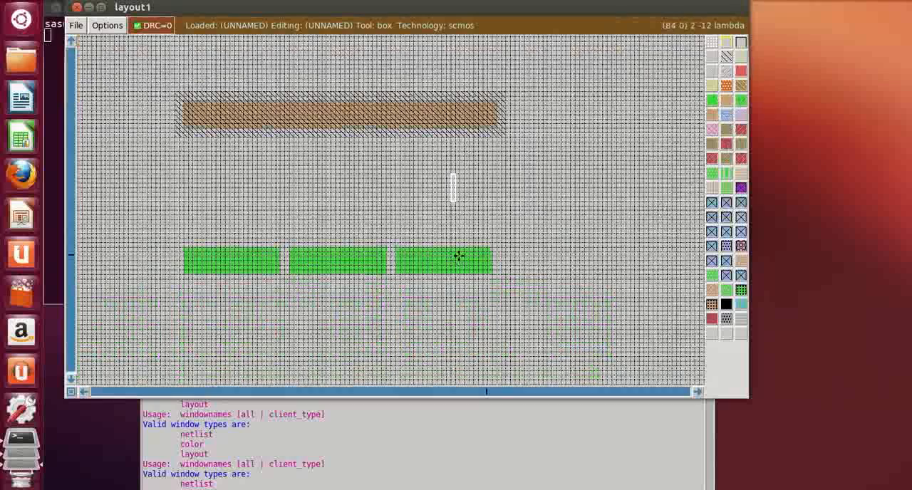
{"action": "key", "text": "z"}
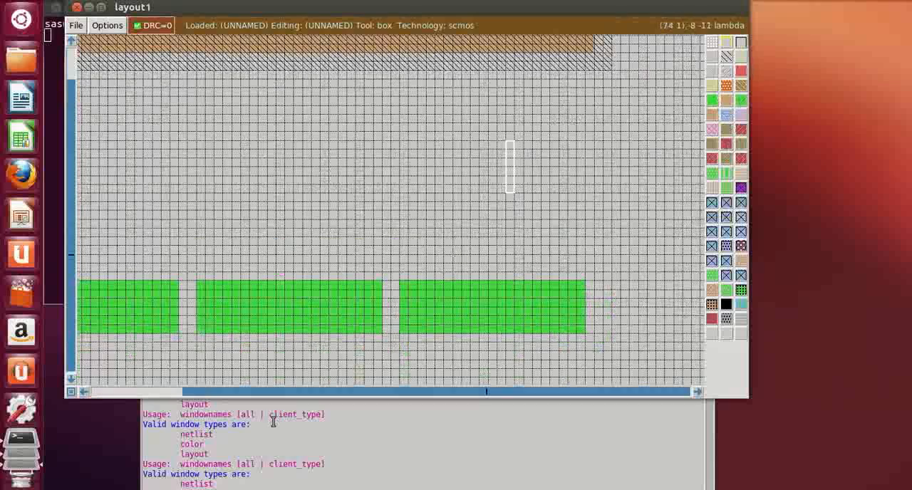
{"action": "left_click", "coordinate": [84, 391]}
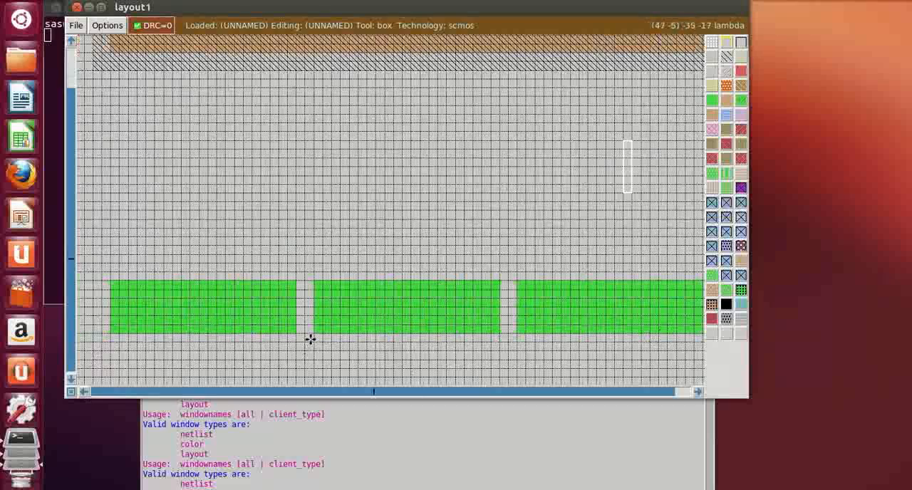
{"action": "scroll", "coordinate": [377, 301], "scroll_direction": "up", "scroll_amount": 2}
{"action": "scroll", "coordinate": [377, 302], "scroll_direction": "down", "scroll_amount": 2}
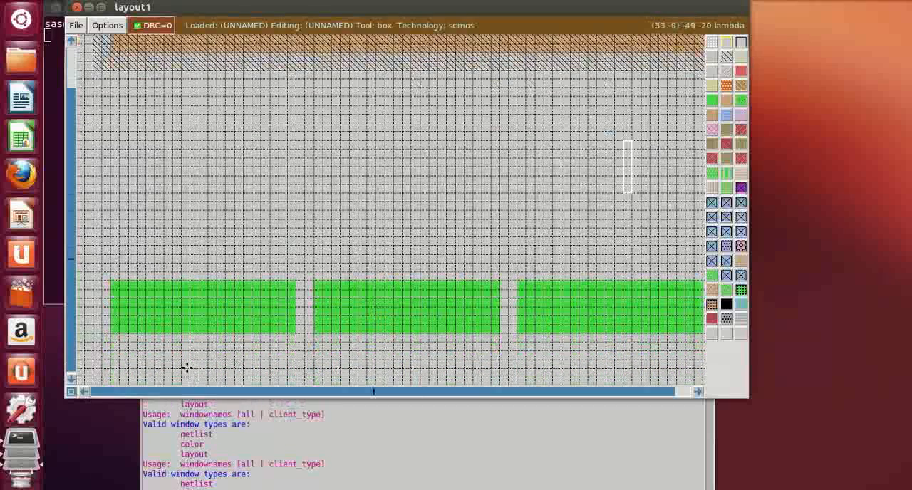
{"action": "left_click", "coordinate": [189, 368]}
{"action": "right_click", "coordinate": [198, 353]}
{"action": "right_click", "coordinate": [206, 331]}
{"action": "right_click", "coordinate": [207, 328]}
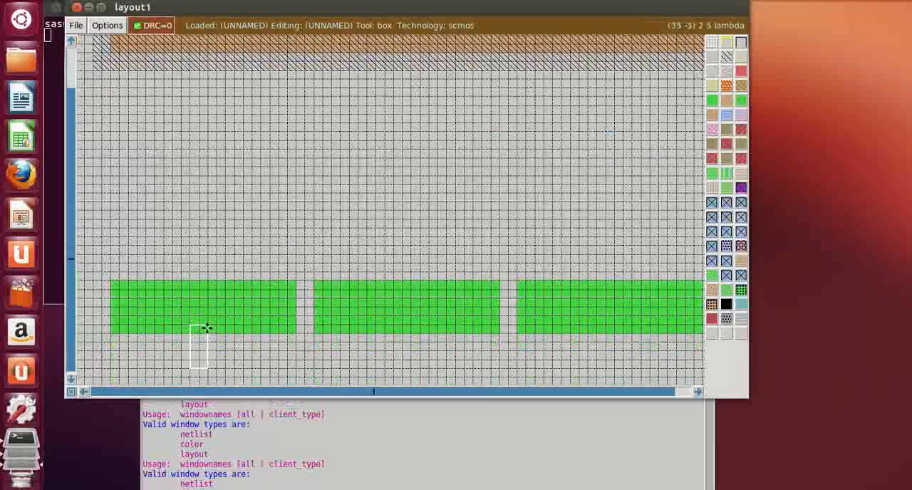
{"action": "scroll", "coordinate": [209, 316], "scroll_direction": "up", "scroll_amount": 2}
{"action": "right_click", "coordinate": [209, 315]}
{"action": "scroll", "coordinate": [208, 320], "scroll_direction": "down", "scroll_amount": 2}
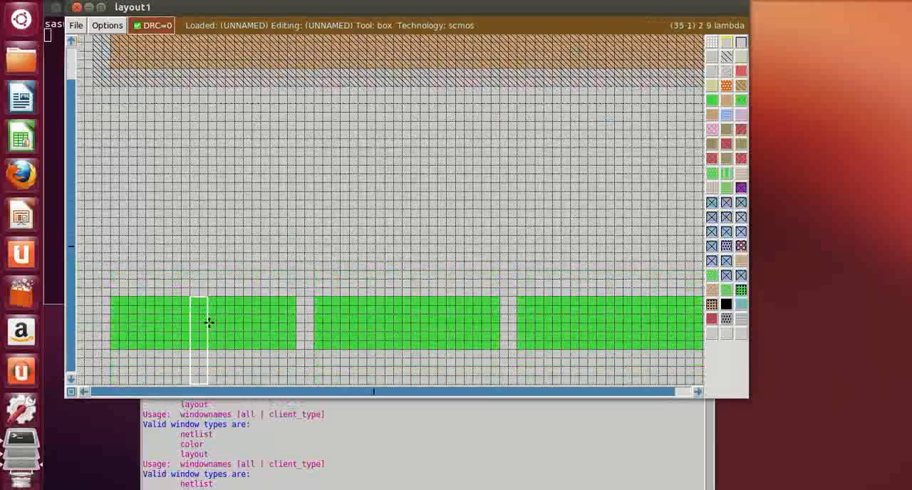
{"action": "left_click", "coordinate": [198, 350]}
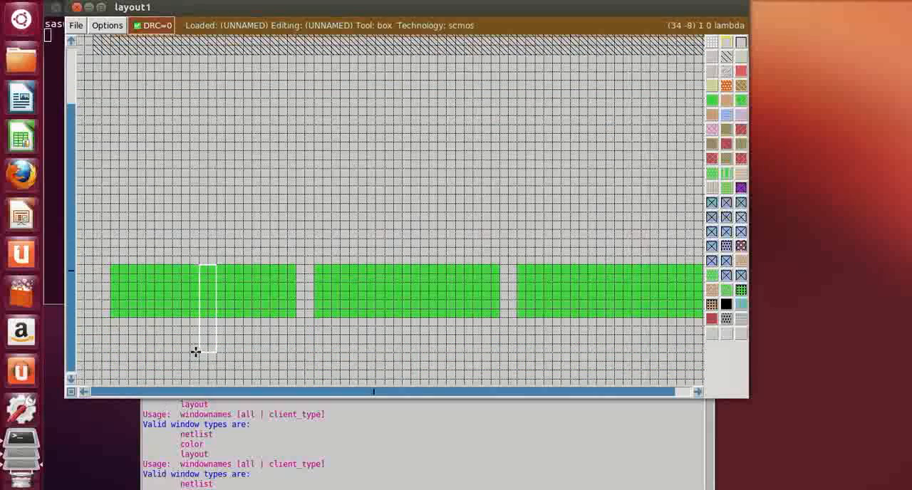
Extend the 2-lambda-wide box upward through the p-diffusion strip to about 2 lambda above the n-well
{"action": "right_click", "coordinate": [213, 236]}
{"action": "scroll", "coordinate": [212, 236], "scroll_direction": "up", "scroll_amount": 4}
{"action": "right_click", "coordinate": [211, 236]}
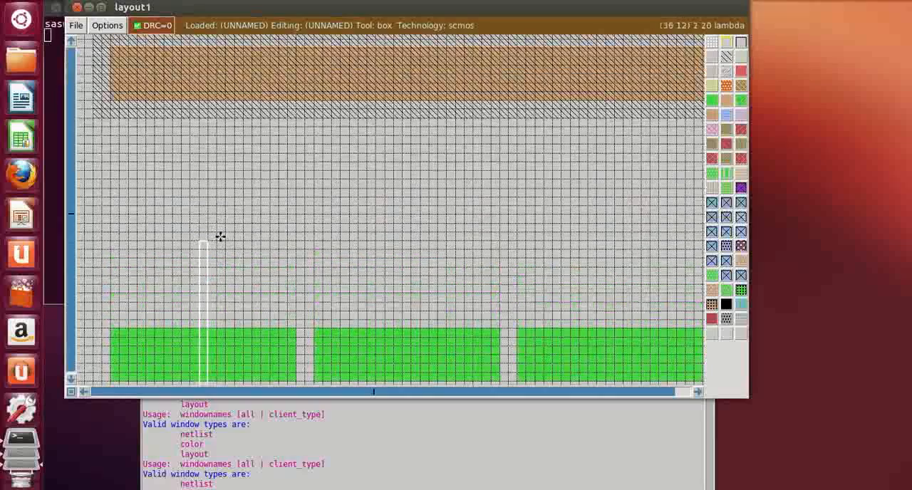
{"action": "scroll", "coordinate": [220, 236], "scroll_direction": "up", "scroll_amount": 4}
{"action": "right_click", "coordinate": [220, 236]}
{"action": "scroll", "coordinate": [221, 236], "scroll_direction": "up", "scroll_amount": 4}
{"action": "right_click", "coordinate": [220, 236]}
{"action": "scroll", "coordinate": [220, 236], "scroll_direction": "up", "scroll_amount": 2}
{"action": "right_click", "coordinate": [220, 236]}
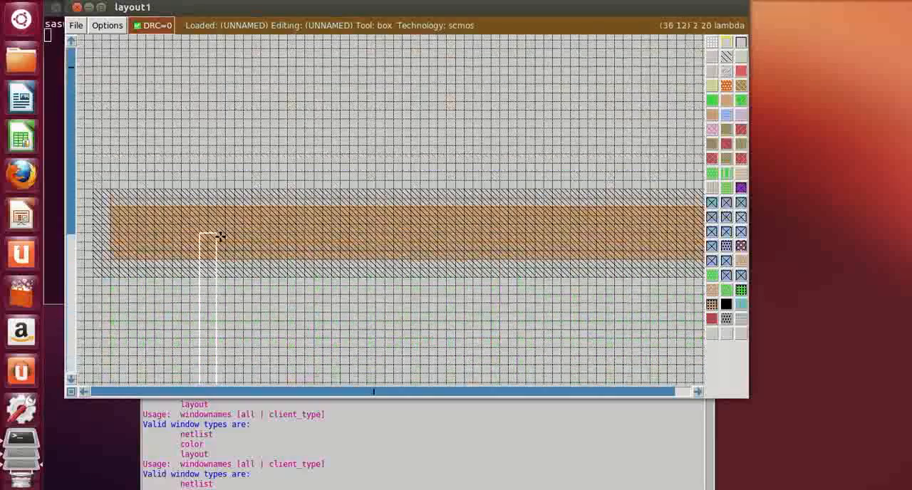
{"action": "scroll", "coordinate": [220, 236], "scroll_direction": "up", "scroll_amount": 3}
{"action": "right_click", "coordinate": [220, 236]}
{"action": "scroll", "coordinate": [220, 235], "scroll_direction": "up", "scroll_amount": 1}
{"action": "right_click", "coordinate": [220, 236]}
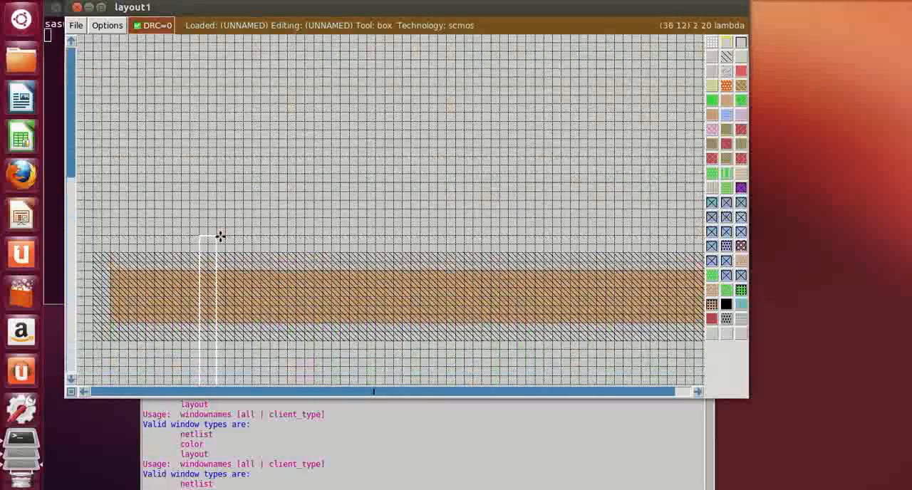
Set the box to run from 1 lambda below the leftmost ndiffusion rectangle to 1 lambda above the n-well, and fill it with polysilicon
{"action": "scroll", "coordinate": [220, 236], "scroll_direction": "down", "scroll_amount": 14}
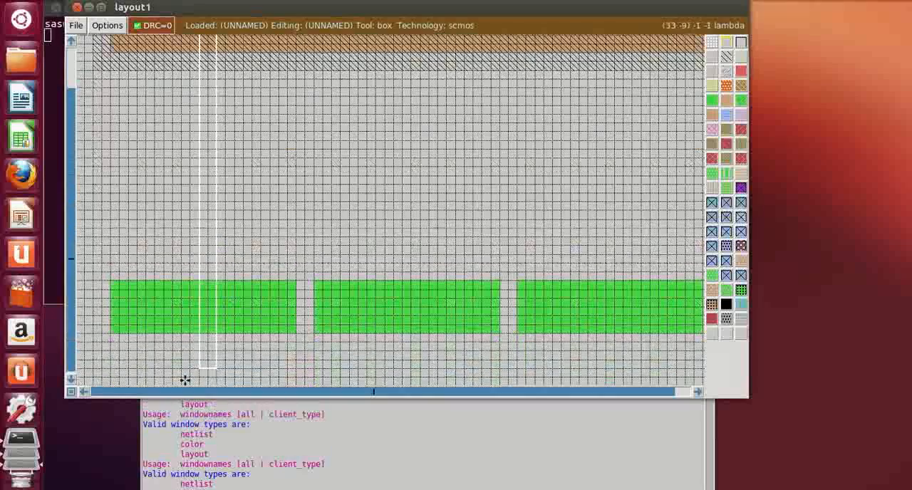
{"action": "left_click", "coordinate": [200, 346]}
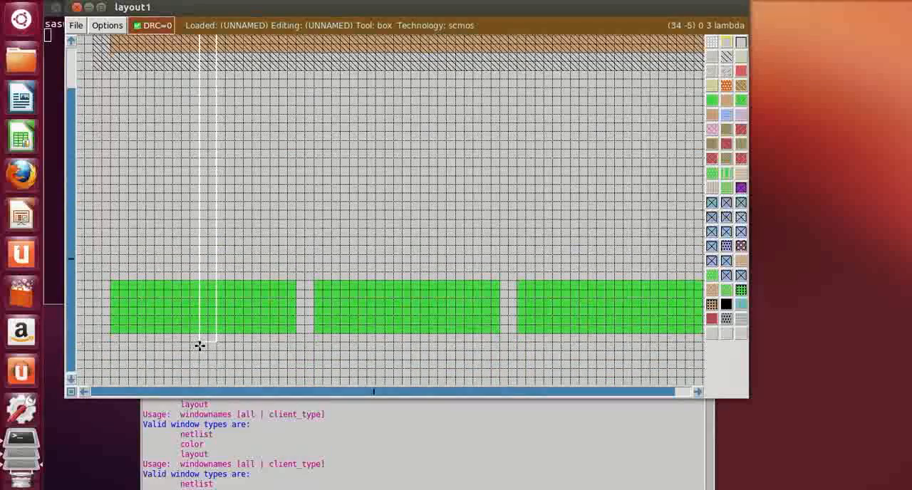
{"action": "scroll", "coordinate": [218, 345], "scroll_direction": "up", "scroll_amount": 7}
{"action": "right_click", "coordinate": [216, 132]}
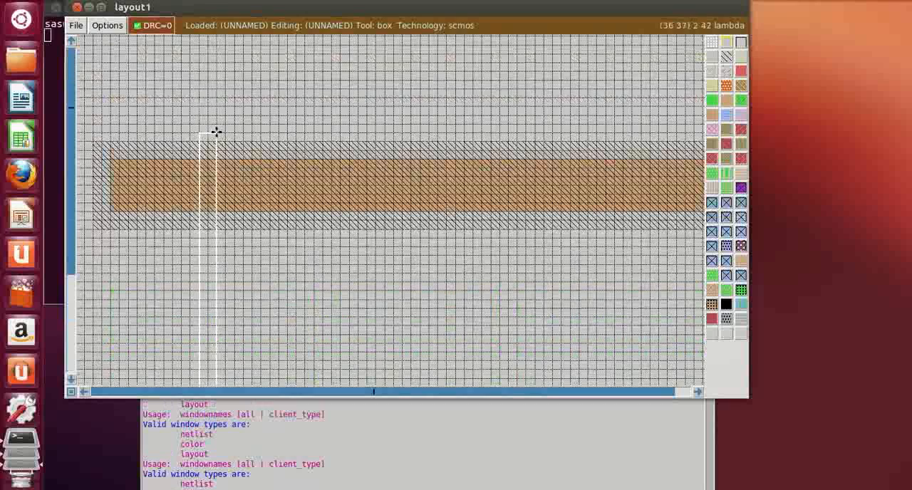
{"action": "middle_click", "coordinate": [741, 74]}
Paint a 2-lambda-wide vertical polysilicon gate 9 lambda from the middle n-diffusion rectangle's left edge, from 1 lambda below it to 1 lambda above the n-well
{"action": "left_click", "coordinate": [446, 247]}
{"action": "scroll", "coordinate": [449, 242], "scroll_direction": "down", "scroll_amount": 10}
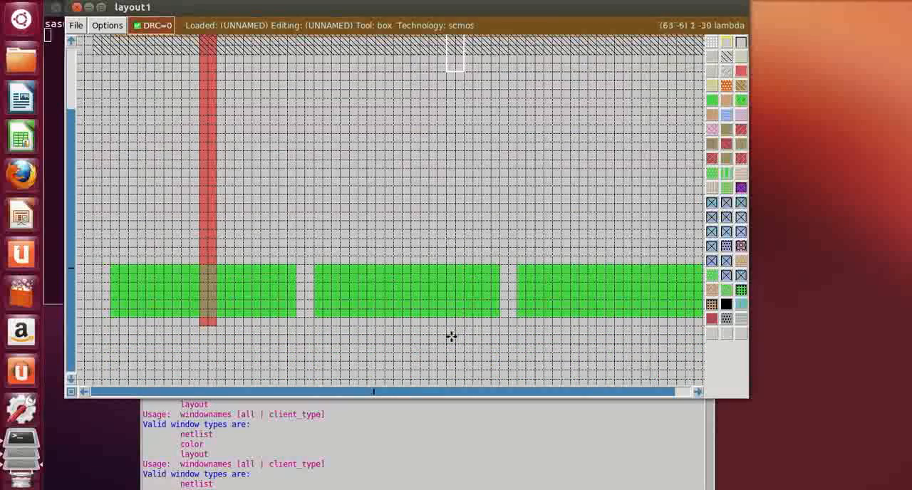
{"action": "left_click_drag", "start_coordinate": [407, 337], "coordinate": [397, 331]}
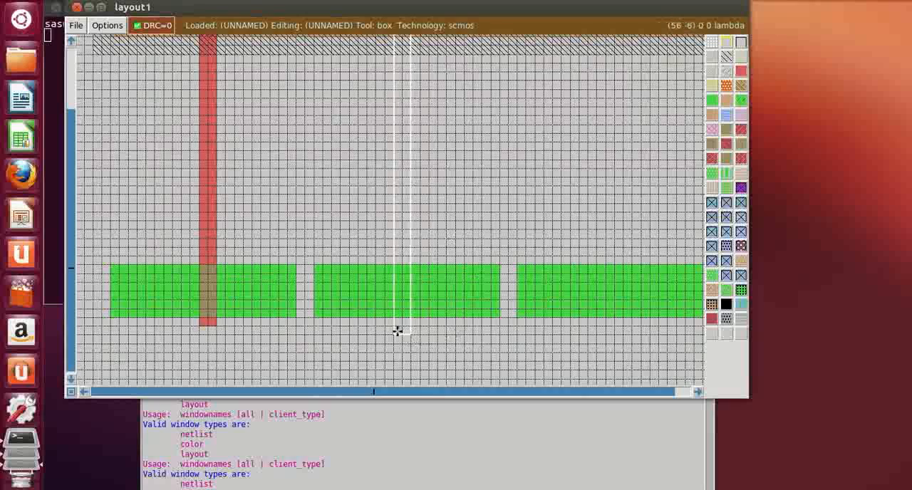
{"action": "left_click", "coordinate": [399, 326]}
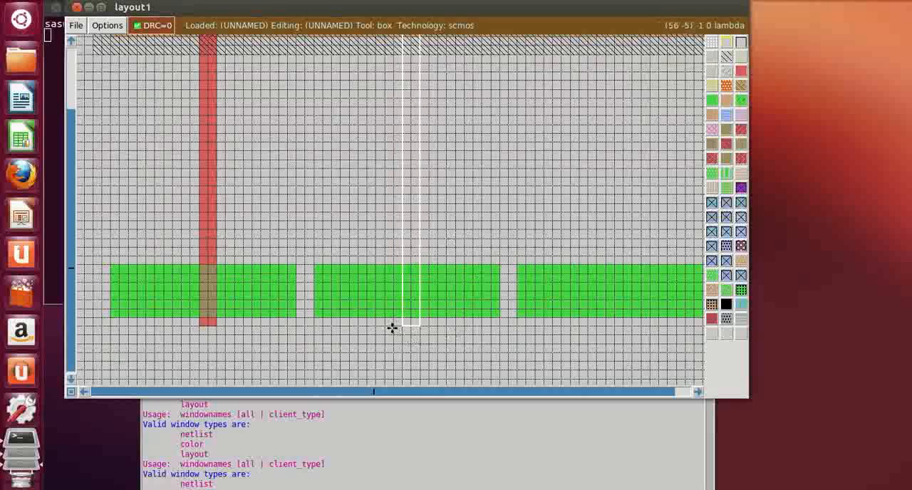
{"action": "left_click", "coordinate": [392, 328]}
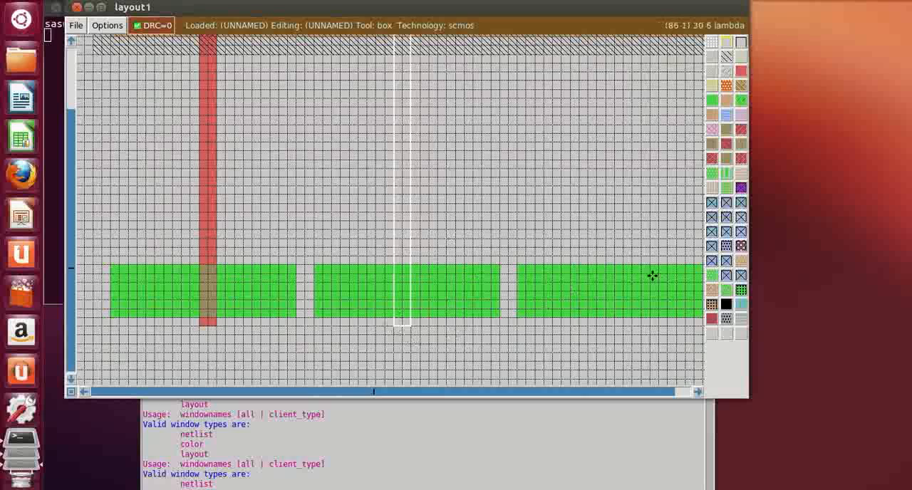
{"action": "scroll", "coordinate": [592, 169], "scroll_direction": "up", "scroll_amount": 5}
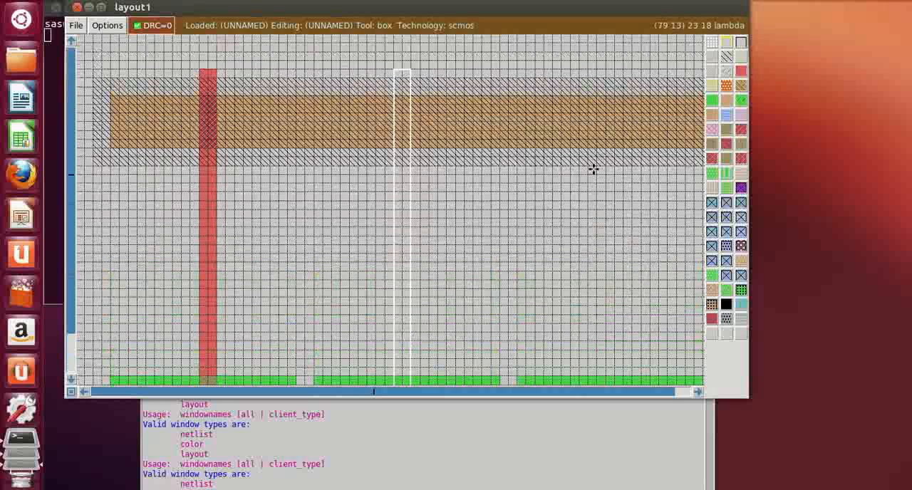
{"action": "left_click", "coordinate": [741, 77]}
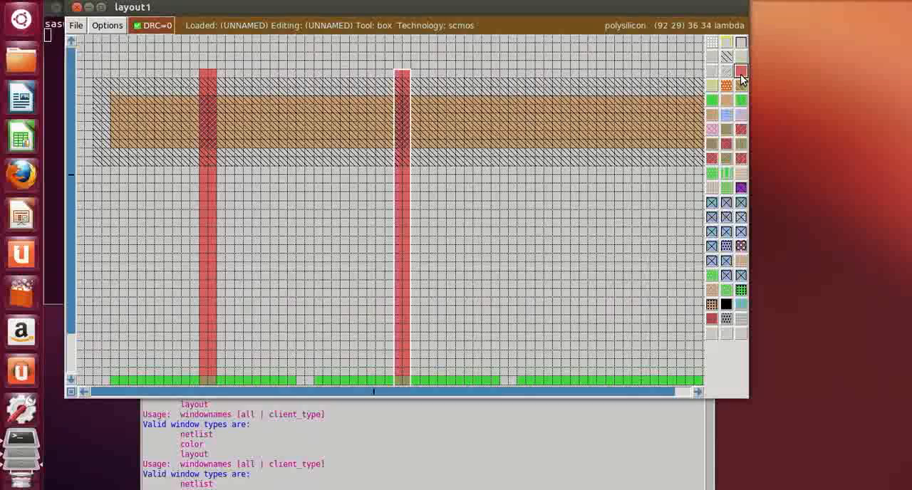
Paint a matching 2-lambda-wide polysilicon gate across the rightmost n-diffusion rectangle, 9 lambda from its left edge and starting 1 lambda below it
{"action": "left_click", "coordinate": [510, 280]}
{"action": "scroll", "coordinate": [512, 279], "scroll_direction": "down", "scroll_amount": 3}
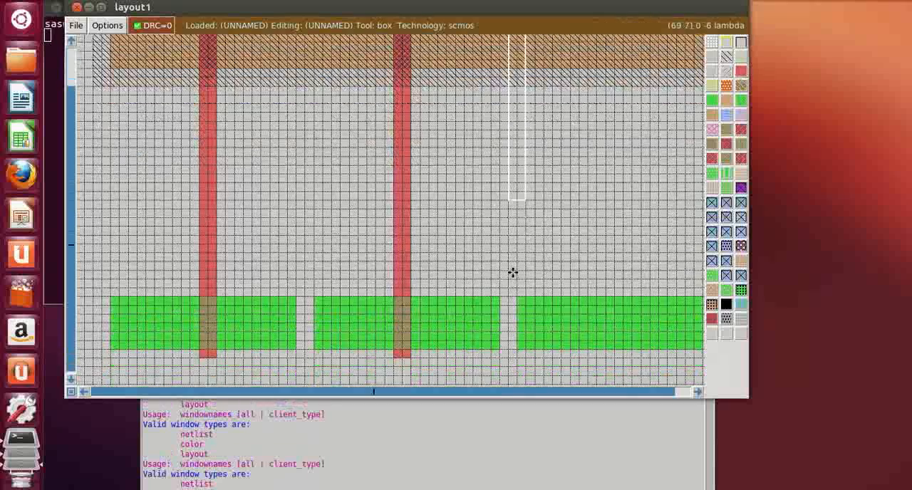
{"action": "left_click", "coordinate": [697, 392]}
{"action": "left_click", "coordinate": [697, 392]}
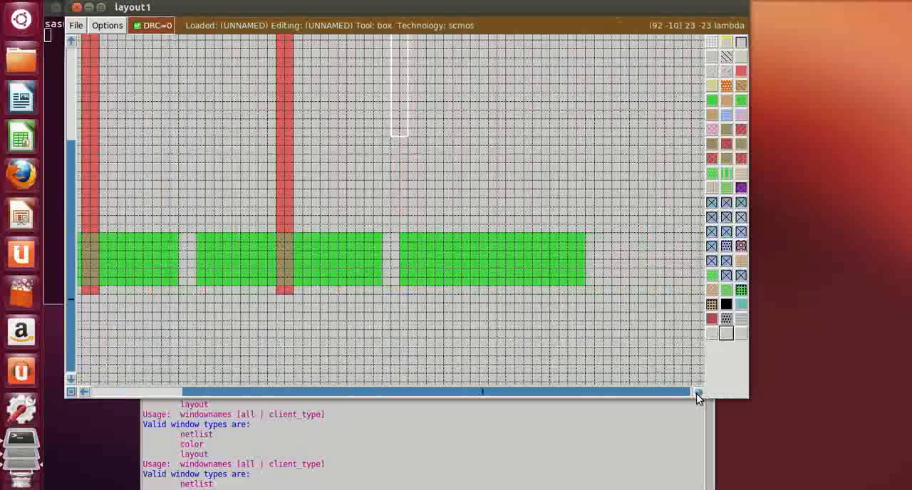
{"action": "left_click", "coordinate": [697, 392]}
{"action": "left_click", "coordinate": [422, 296]}
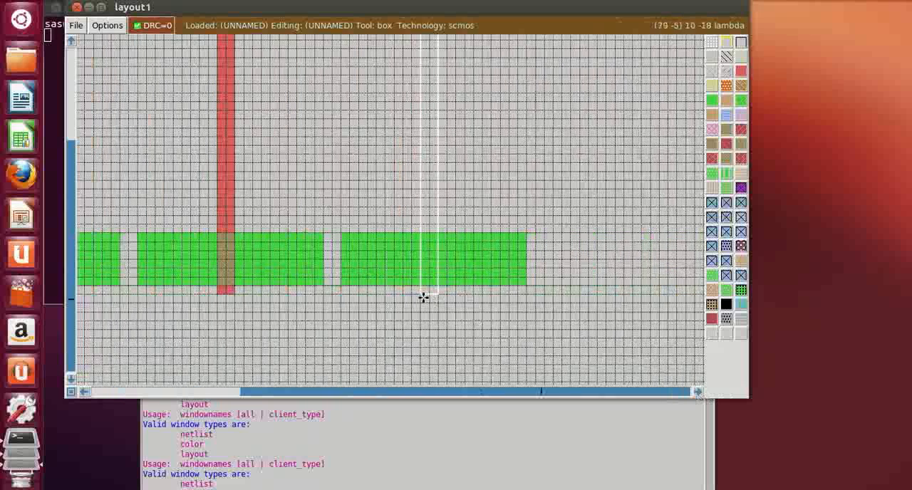
{"action": "left_click", "coordinate": [739, 74]}
Inspect the three polysilicon gates where they cross the p-diffusion strip and n-diffusion rectangles, including the right end of the layout
{"action": "left_click", "coordinate": [527, 237]}
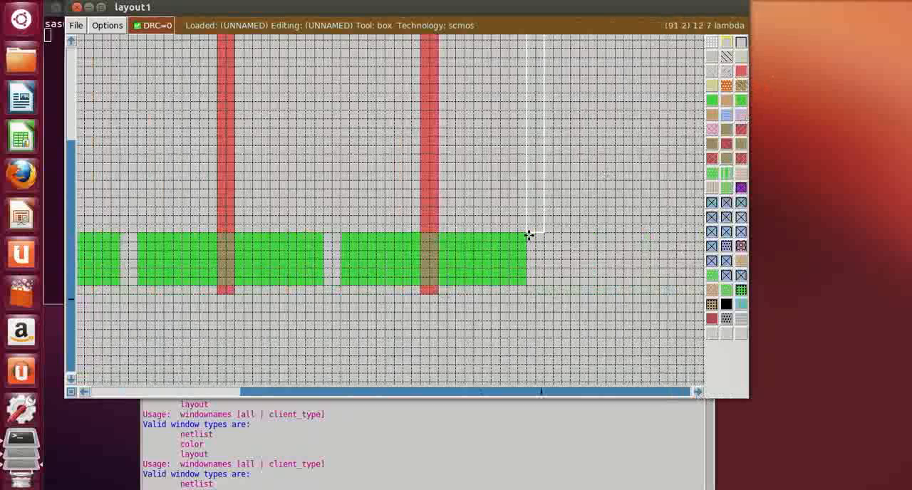
{"action": "key", "text": "shift+z"}
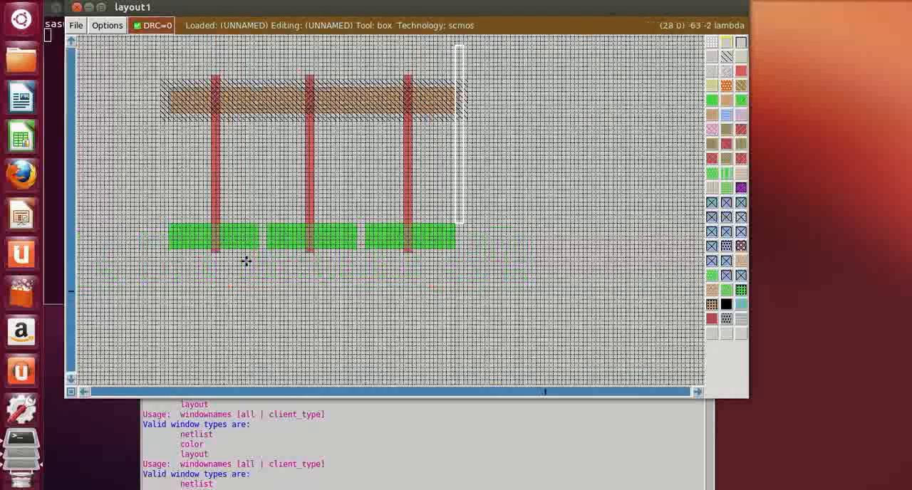
{"action": "key", "text": "z"}
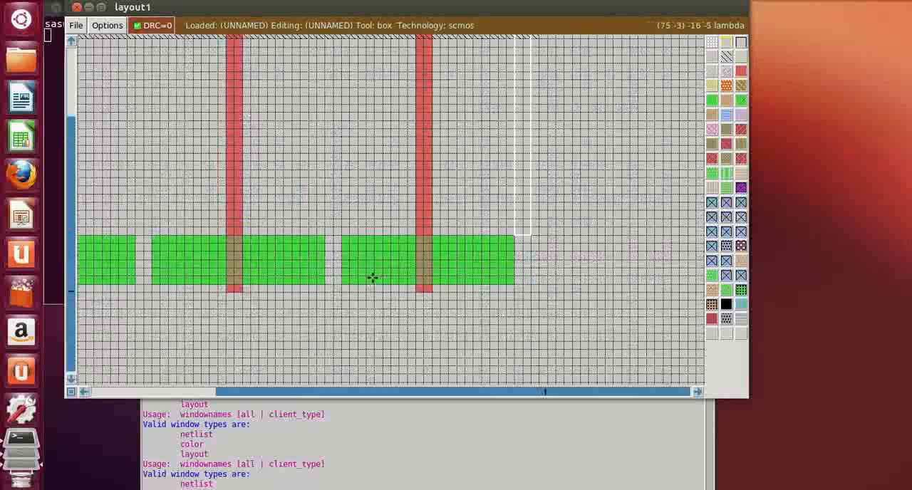
{"action": "left_click", "coordinate": [84, 393]}
{"action": "left_click", "coordinate": [85, 392]}
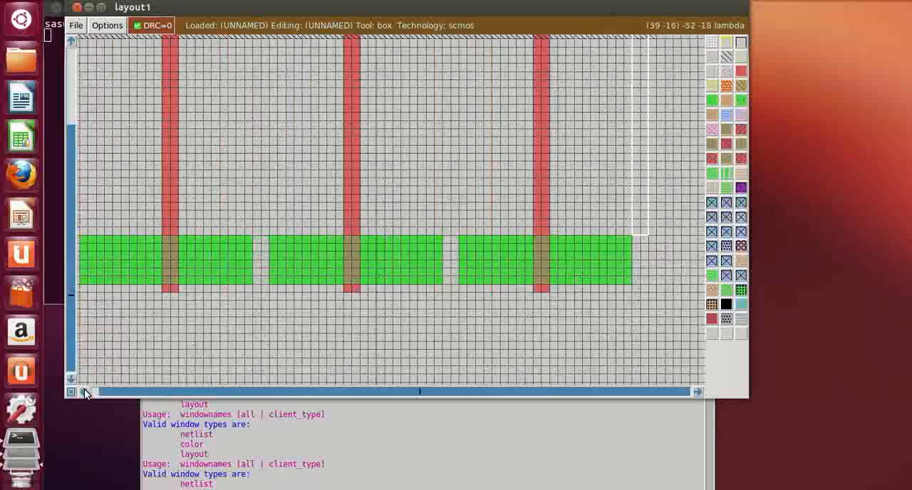
{"action": "left_click", "coordinate": [84, 392]}
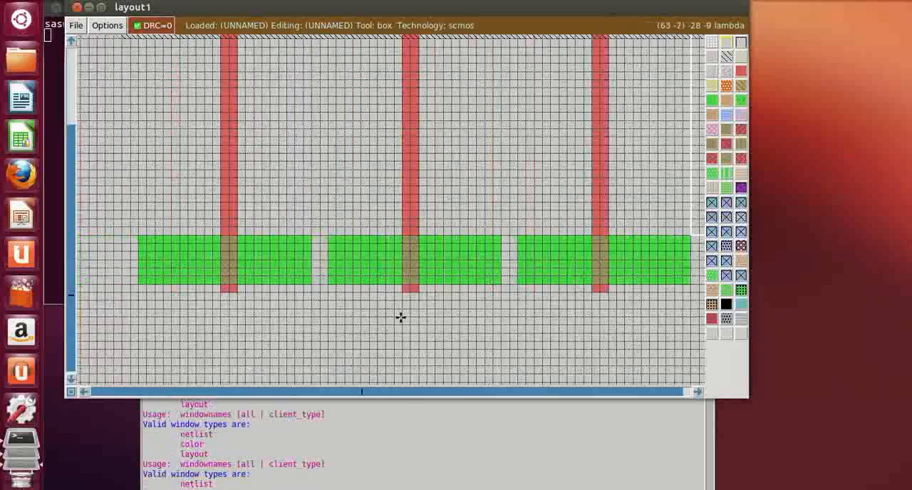
{"action": "scroll", "coordinate": [250, 253], "scroll_direction": "up", "scroll_amount": 2}
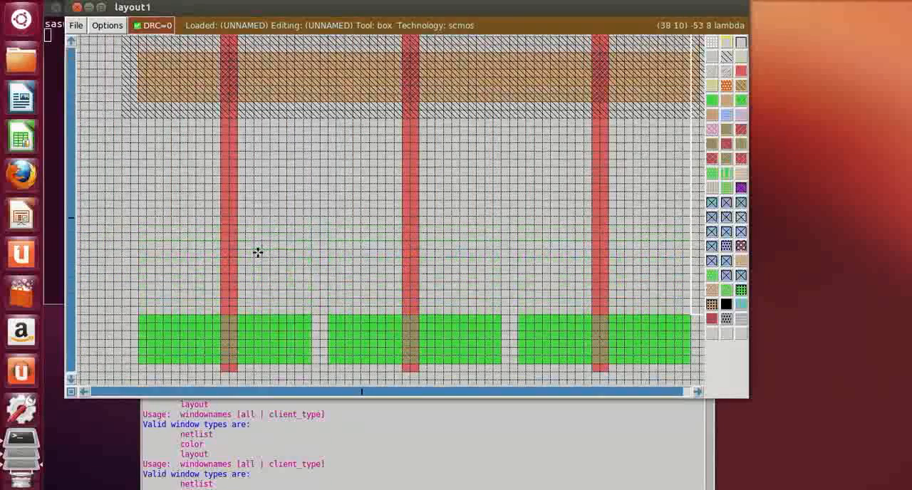
{"action": "scroll", "coordinate": [258, 252], "scroll_direction": "up", "scroll_amount": 2}
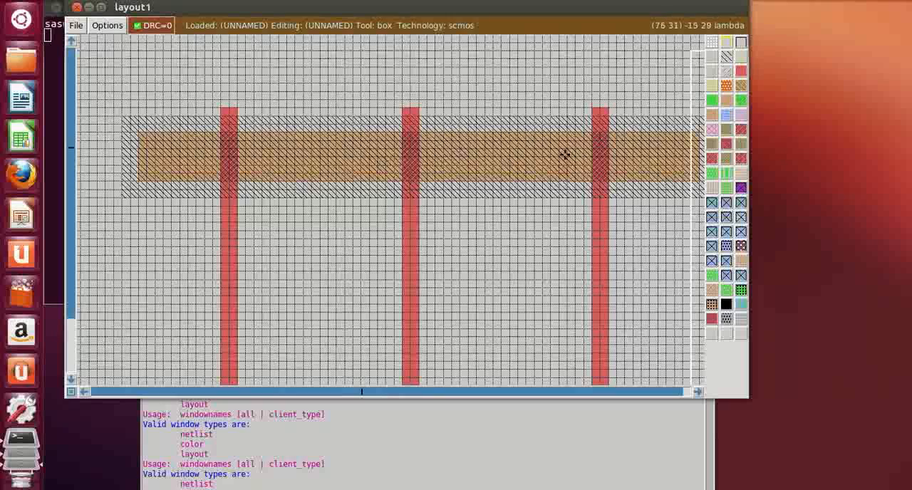
{"action": "left_click", "coordinate": [699, 392]}
{"action": "left_click", "coordinate": [699, 392]}
{"action": "scroll", "coordinate": [504, 217], "scroll_direction": "down", "scroll_amount": 3}
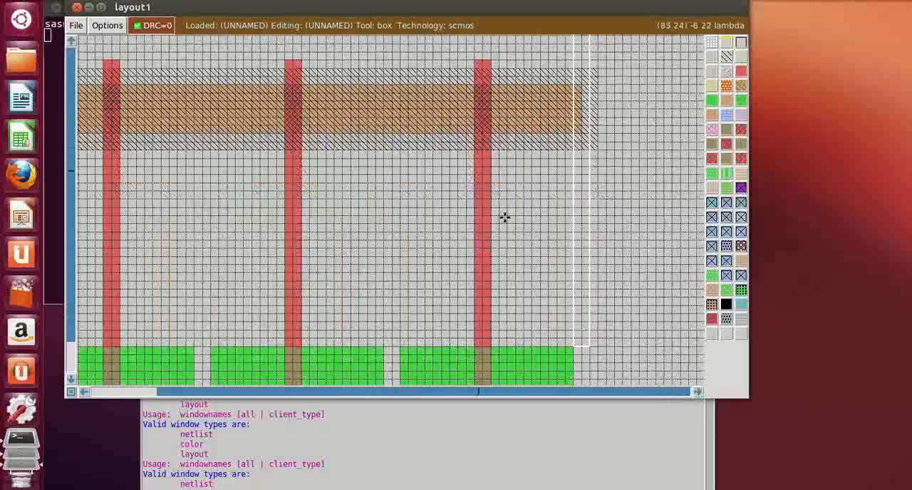
{"action": "left_click", "coordinate": [513, 117]}
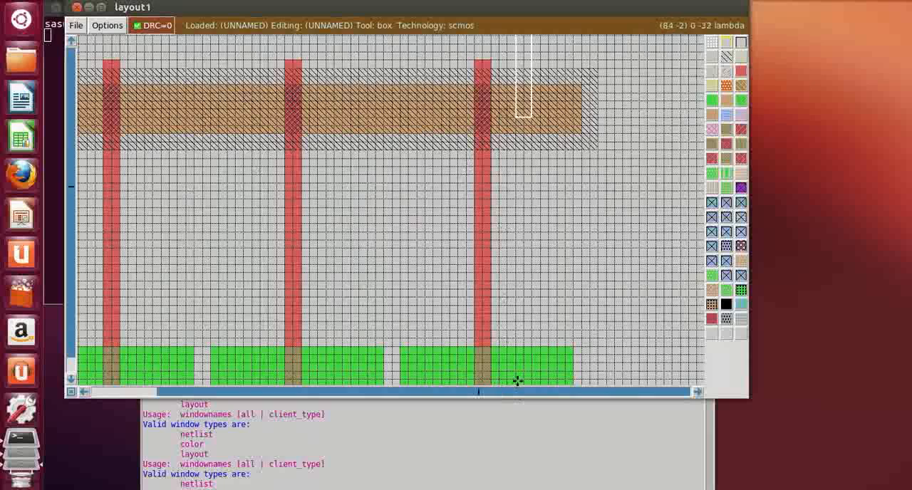
{"action": "scroll", "coordinate": [519, 375], "scroll_direction": "down", "scroll_amount": 1}
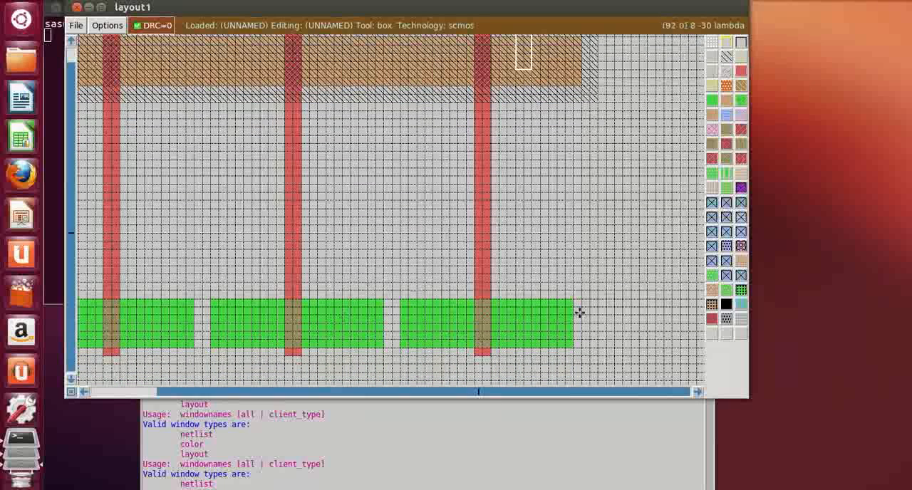
Paint a metal1 strip 4 lambda wide and 13 lambda tall near the p-diffusion's left end, reaching from 1 lambda inside its lower edge to above the n-well
{"action": "left_click", "coordinate": [83, 391]}
{"action": "left_click", "coordinate": [83, 391]}
{"action": "scroll", "coordinate": [167, 283], "scroll_direction": "up", "scroll_amount": 3}
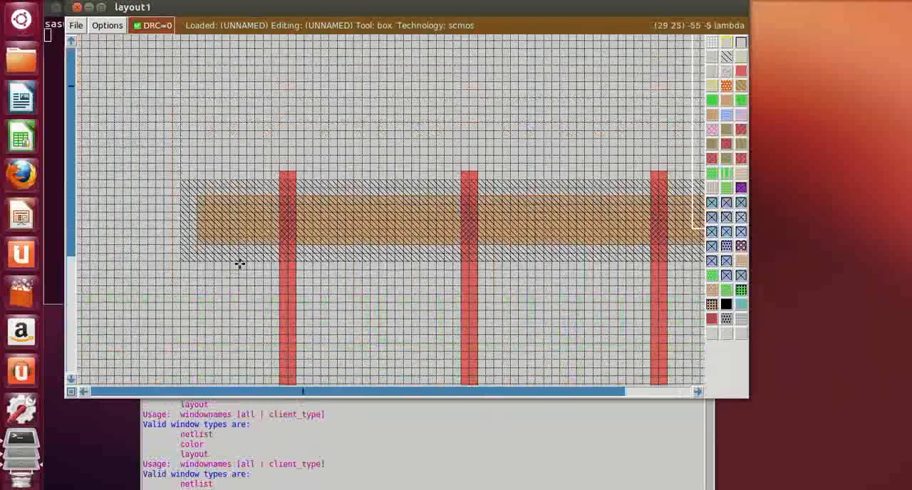
{"action": "left_click", "coordinate": [222, 230]}
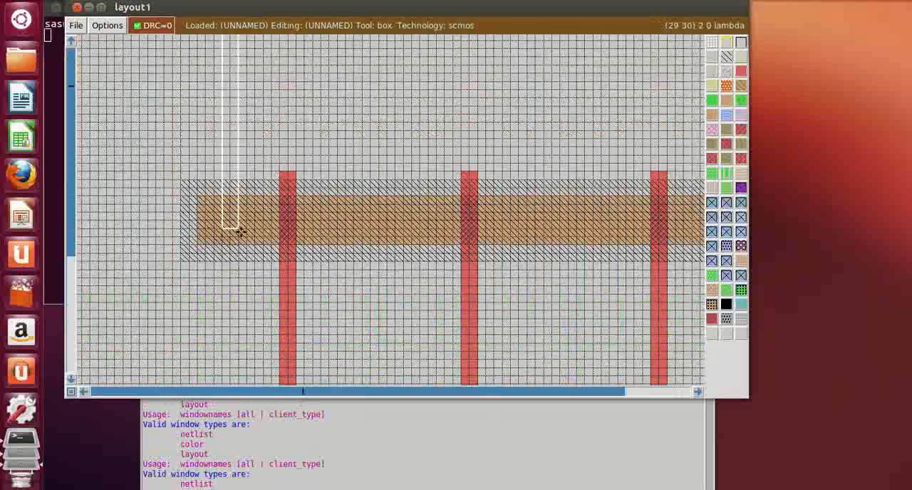
{"action": "right_click", "coordinate": [253, 237]}
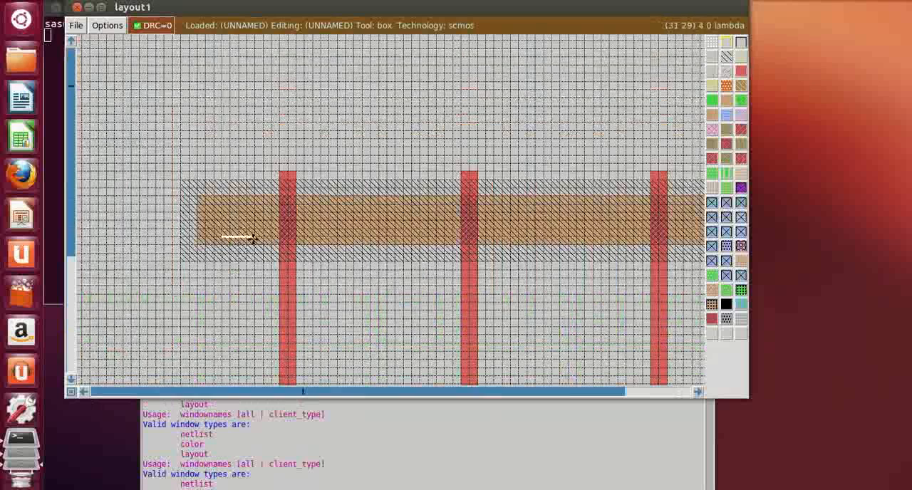
{"action": "right_click_drag", "start_coordinate": [253, 237], "coordinate": [254, 212]}
{"action": "scroll", "coordinate": [254, 212], "scroll_direction": "up", "scroll_amount": 1}
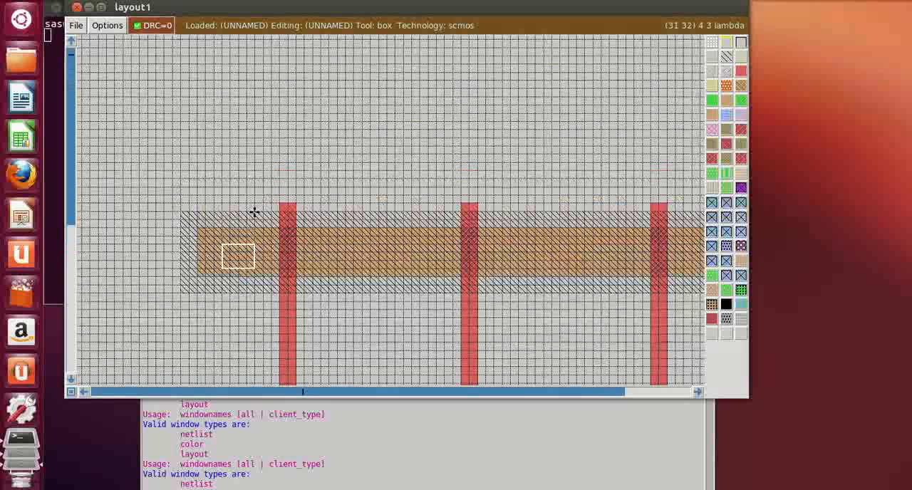
{"action": "right_click", "coordinate": [254, 212]}
{"action": "scroll", "coordinate": [255, 212], "scroll_direction": "up", "scroll_amount": 1}
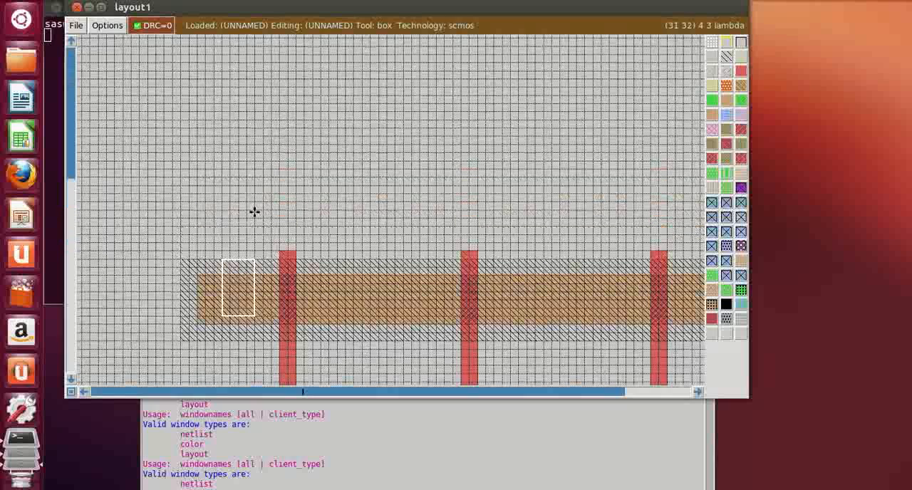
{"action": "right_click", "coordinate": [255, 212]}
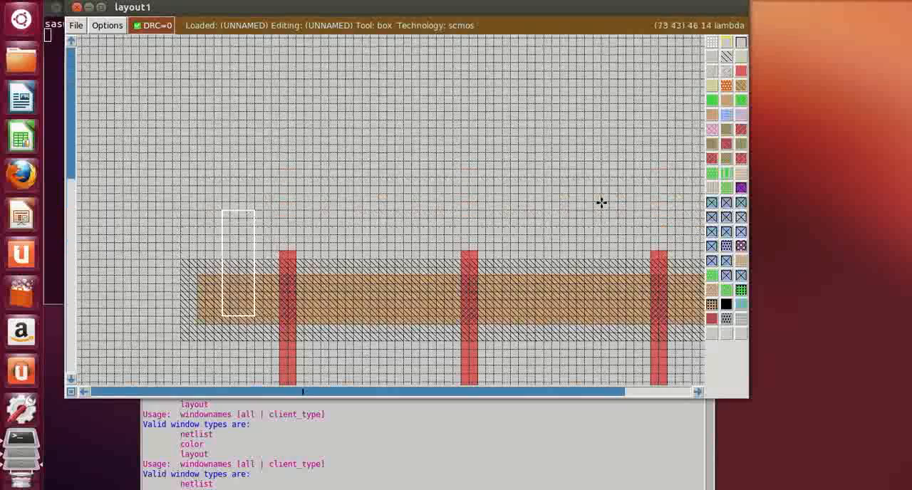
{"action": "left_click", "coordinate": [727, 115]}
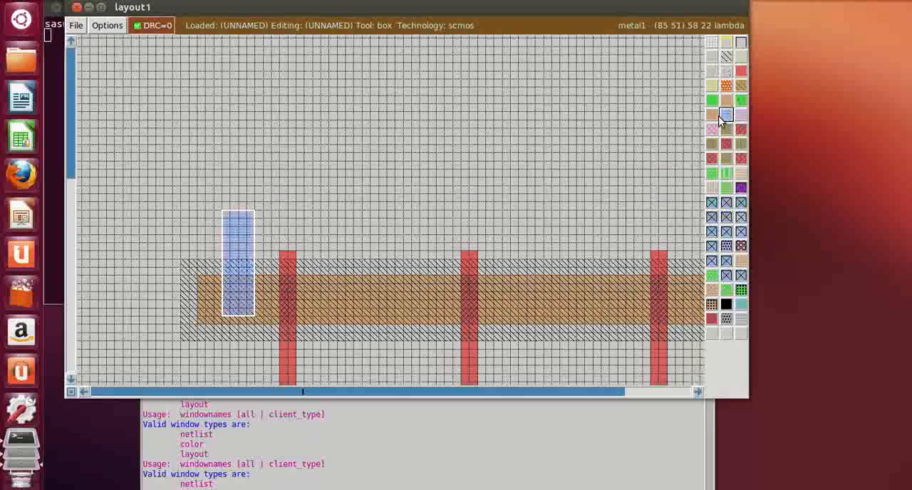
Paint a horizontal metal1 bar 28 lambda wide and 4 lambda tall directly on top of the vertical metal1 strip, starting 11 lambda left of it
{"action": "left_click", "coordinate": [176, 212]}
{"action": "right_click", "coordinate": [291, 187]}
{"action": "right_click", "coordinate": [292, 179]}
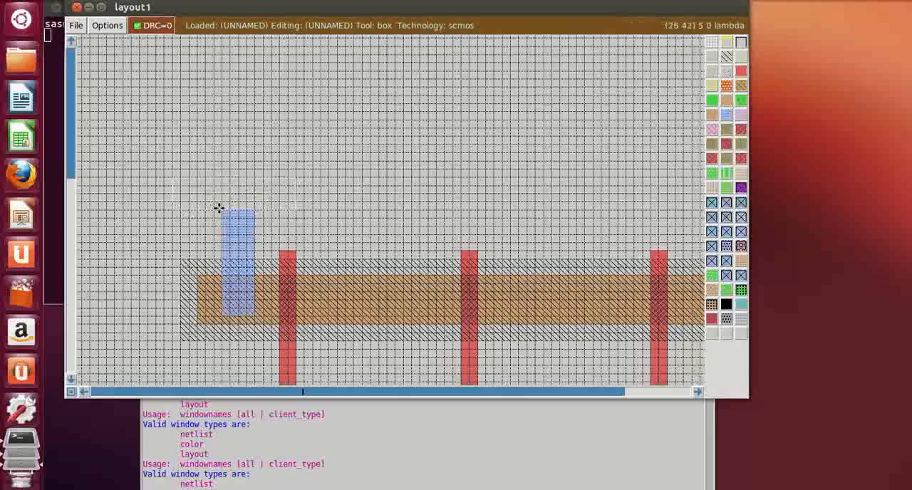
{"action": "left_click", "coordinate": [134, 205]}
{"action": "right_click", "coordinate": [312, 179]}
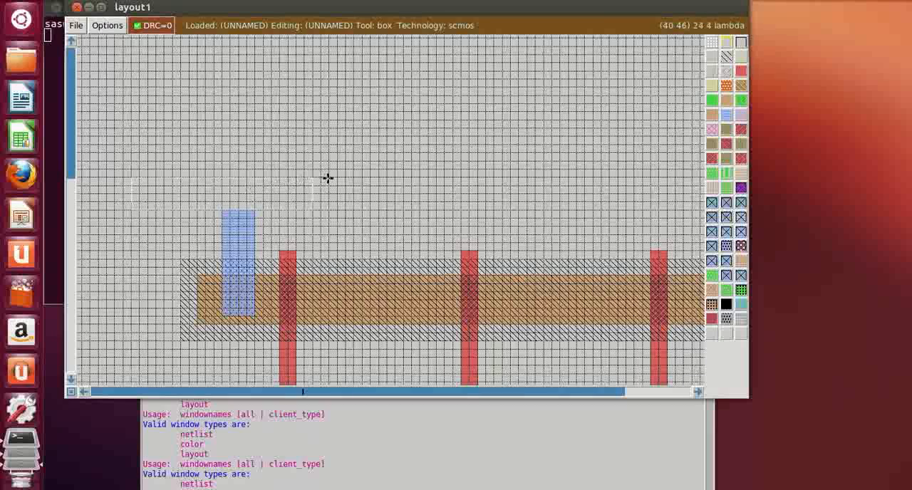
{"action": "right_click", "coordinate": [337, 173]}
{"action": "left_click", "coordinate": [725, 123]}
Paint a metal1 strip 4 lambda wide and 14 lambda tall, 3 lambda from the leftmost n-diffusion's left edge, extending down from 1 lambda inside its upper edge
{"action": "scroll", "coordinate": [215, 226], "scroll_direction": "down", "scroll_amount": 2}
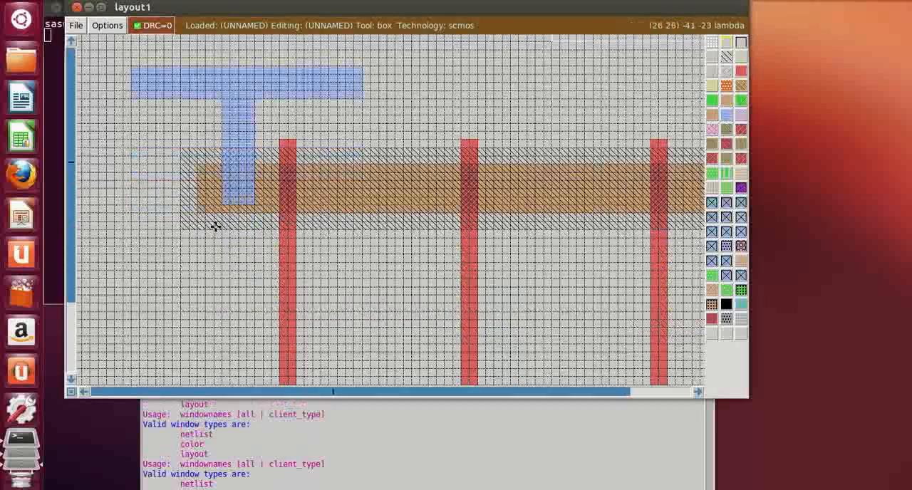
{"action": "scroll", "coordinate": [220, 219], "scroll_direction": "down", "scroll_amount": 5}
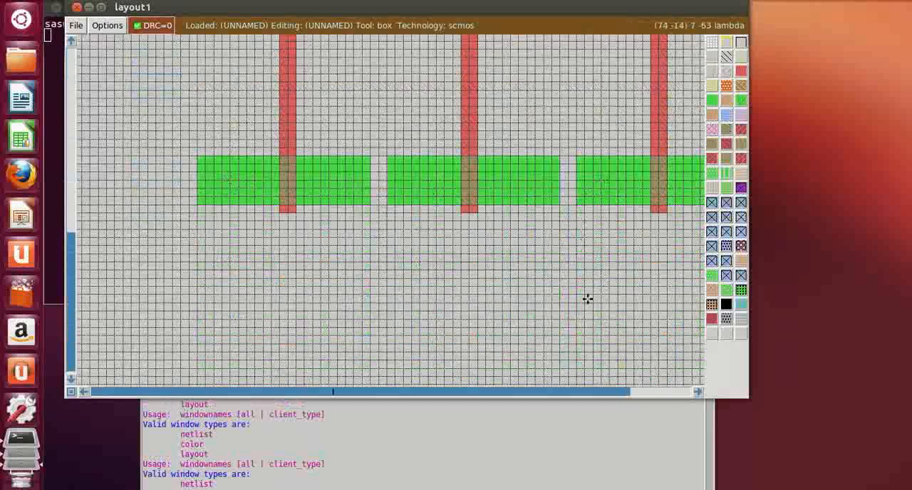
{"action": "left_click", "coordinate": [209, 277]}
{"action": "right_click", "coordinate": [244, 185]}
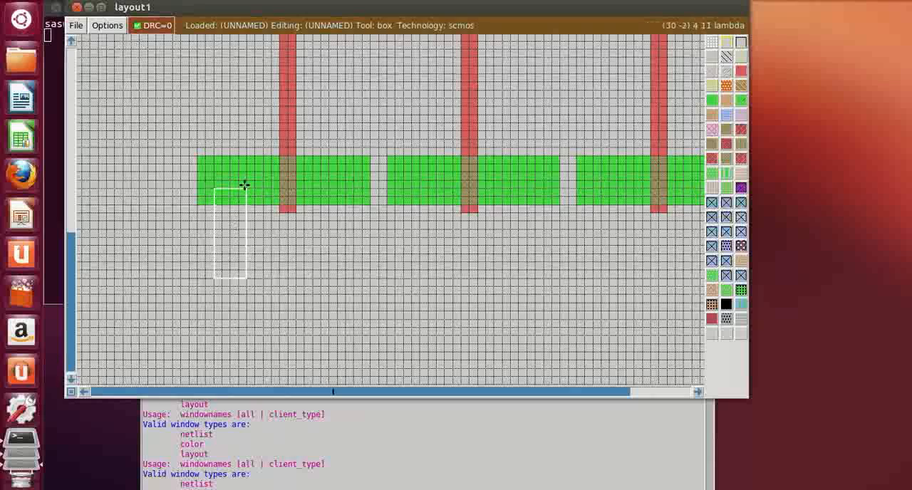
{"action": "right_click", "coordinate": [243, 169]}
{"action": "right_click", "coordinate": [243, 164]}
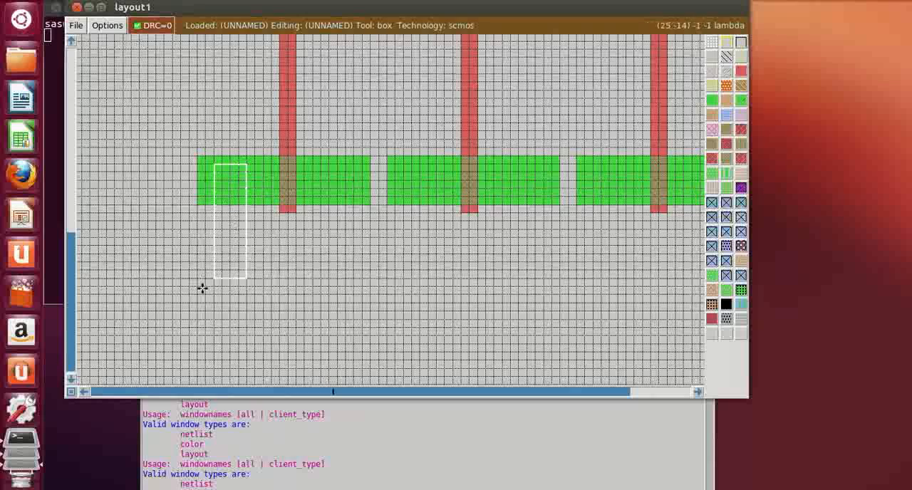
{"action": "left_click", "coordinate": [228, 278]}
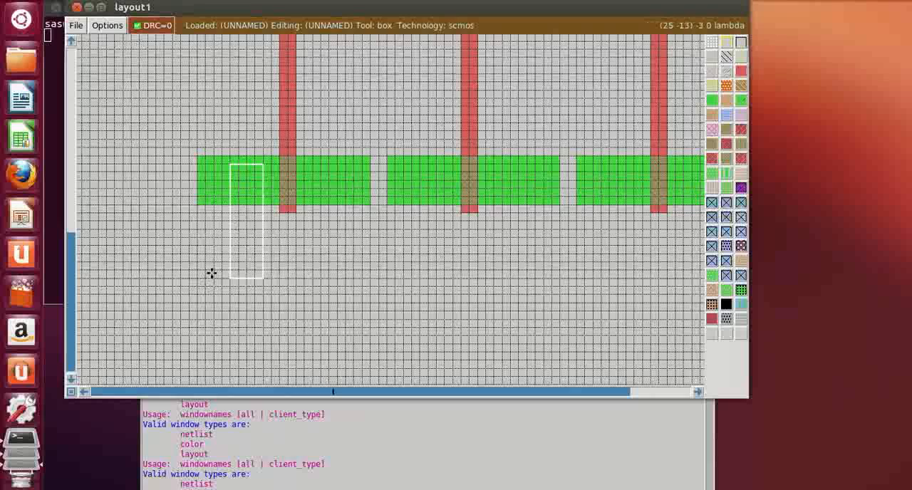
{"action": "left_click", "coordinate": [213, 270]}
{"action": "left_click", "coordinate": [214, 277]}
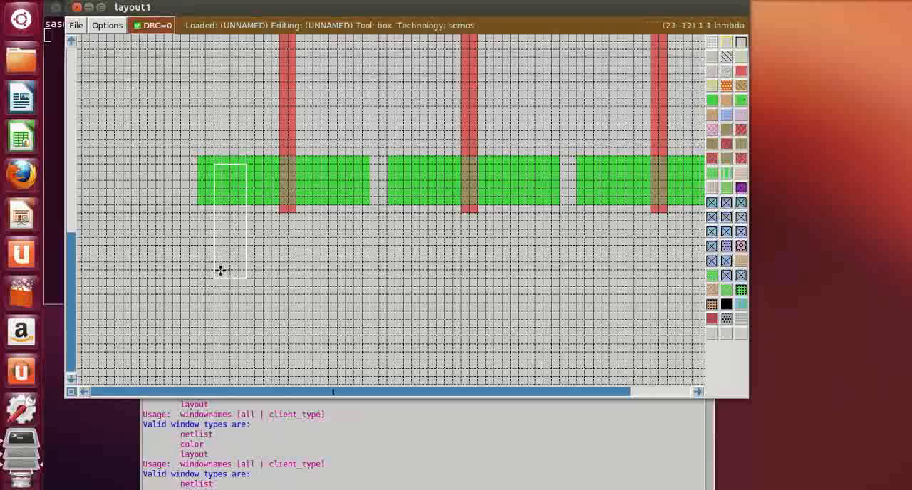
{"action": "left_click", "coordinate": [220, 270]}
{"action": "left_click", "coordinate": [221, 276]}
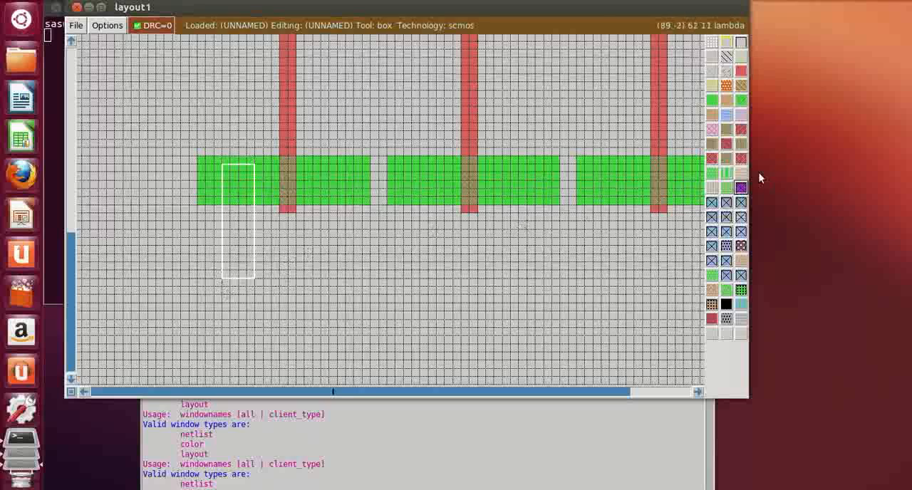
{"action": "left_click", "coordinate": [725, 116]}
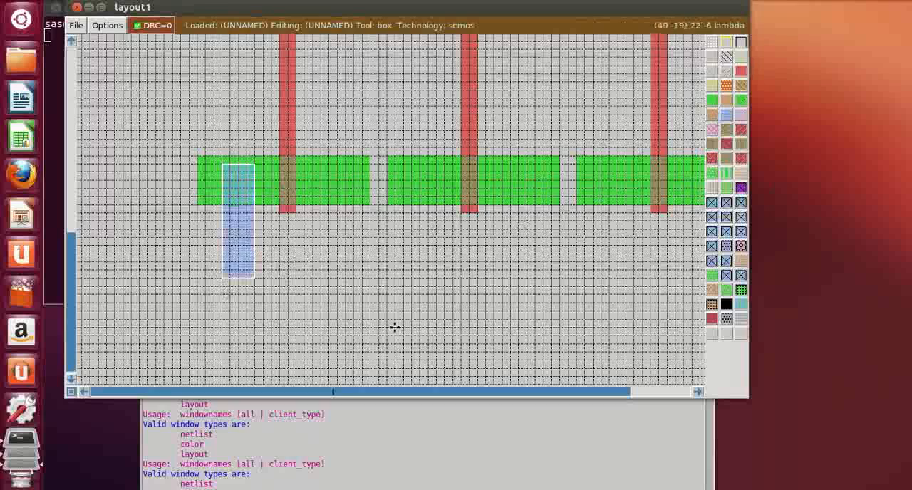
Paint a matching 4 by 14 lambda metal1 strip on the middle n-diffusion, 3 lambda from its left edge and level with the first strip
{"action": "left_click", "coordinate": [403, 283]}
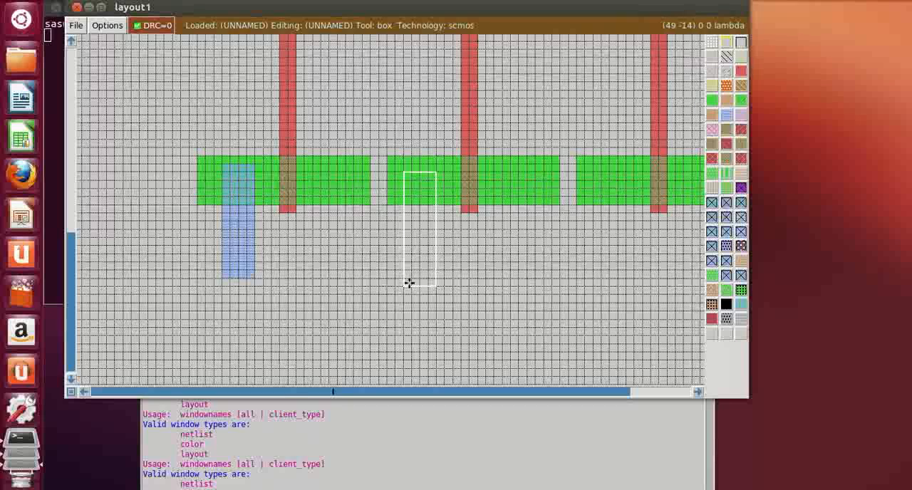
{"action": "left_click", "coordinate": [409, 284]}
{"action": "left_click", "coordinate": [411, 278]}
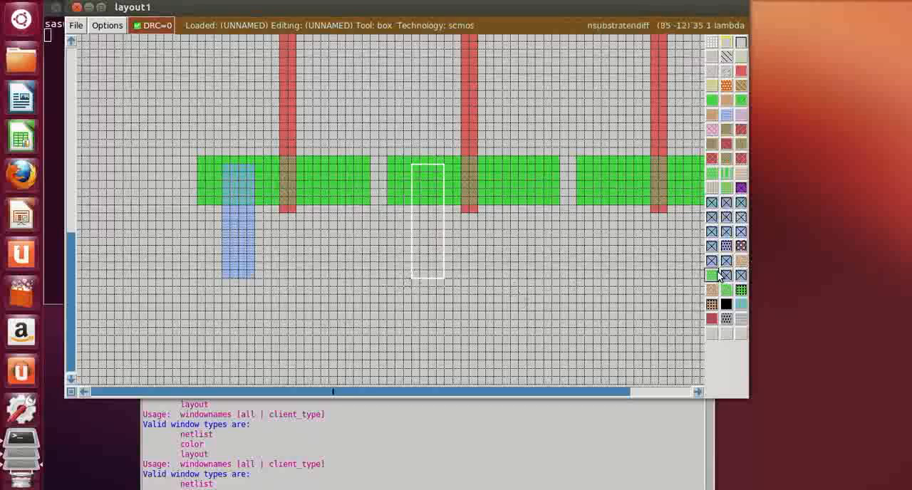
{"action": "left_click", "coordinate": [725, 115]}
Paint a third 4 by 14 lambda metal1 strip on the rightmost n-diffusion, 2 lambda from its left edge and level with the others
{"action": "left_click", "coordinate": [583, 271]}
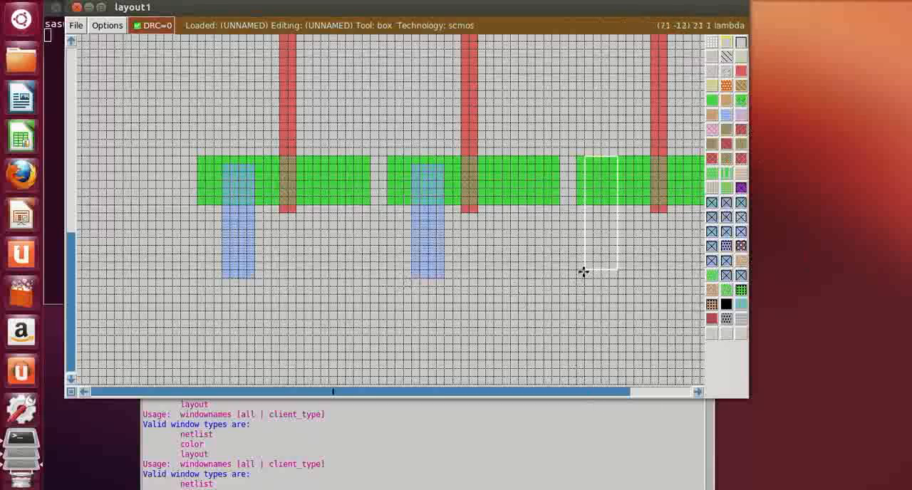
{"action": "left_click", "coordinate": [592, 272]}
{"action": "left_click", "coordinate": [592, 274]}
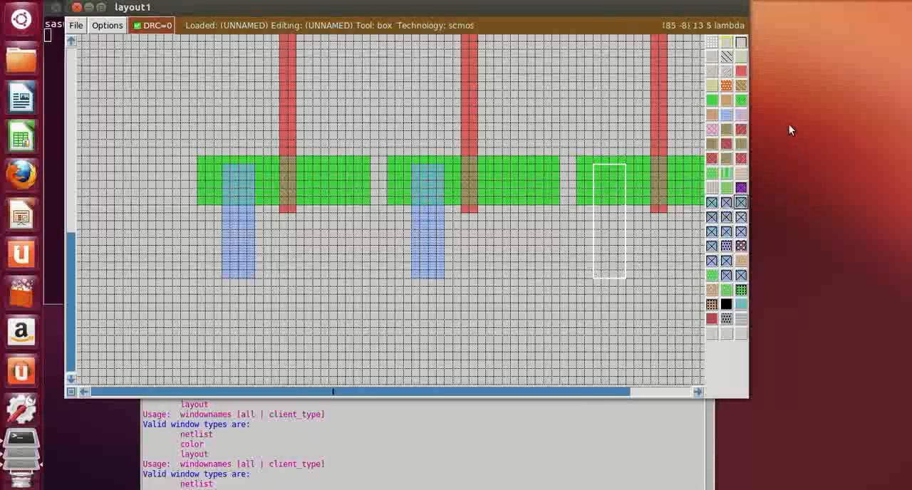
{"action": "left_click", "coordinate": [724, 116]}
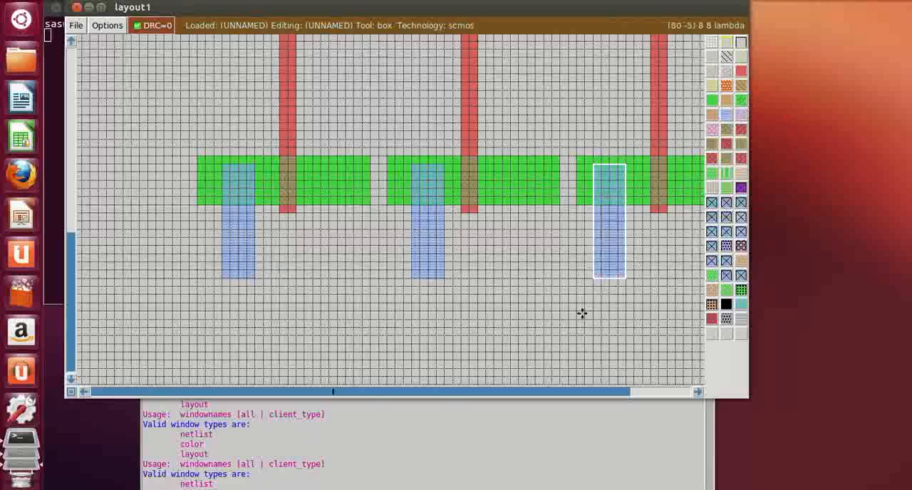
Join the lower ends of the three vertical strips with a horizontal metal1 bar 49 lambda wide and 4 lambda tall directly beneath them
{"action": "left_click", "coordinate": [223, 305]}
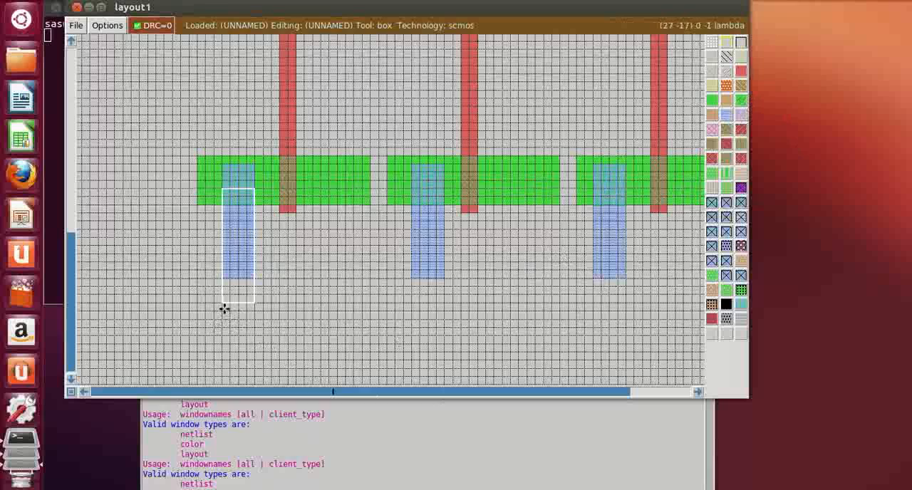
{"action": "left_click", "coordinate": [224, 308]}
{"action": "right_click", "coordinate": [627, 279]}
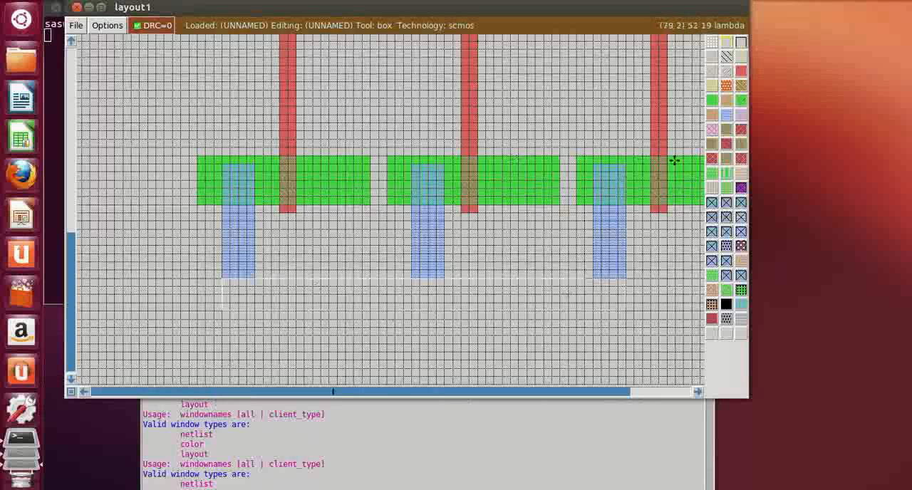
{"action": "left_click", "coordinate": [726, 117]}
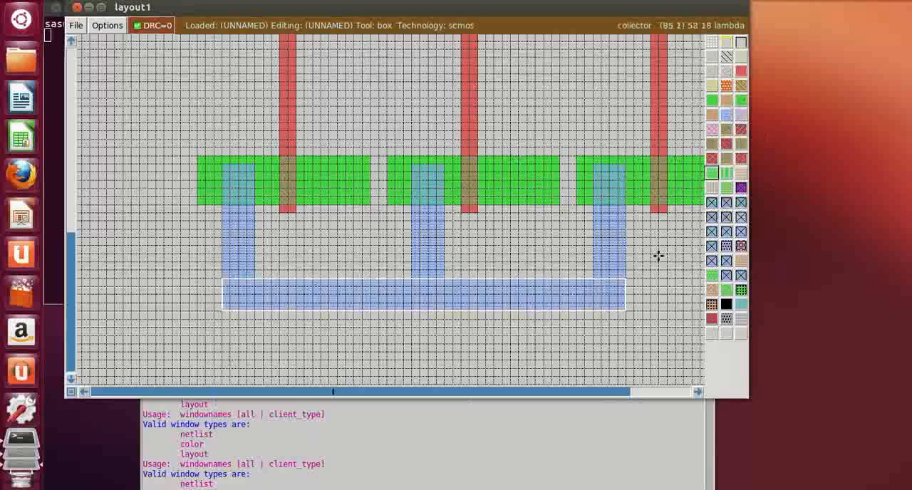
Paint a horizontal metal1 bar 51 lambda wide and 4 lambda tall, 3 lambda above the n-diffusion row, starting 2 lambda right of the left gate
{"action": "scroll", "coordinate": [574, 346], "scroll_direction": "up", "scroll_amount": 1}
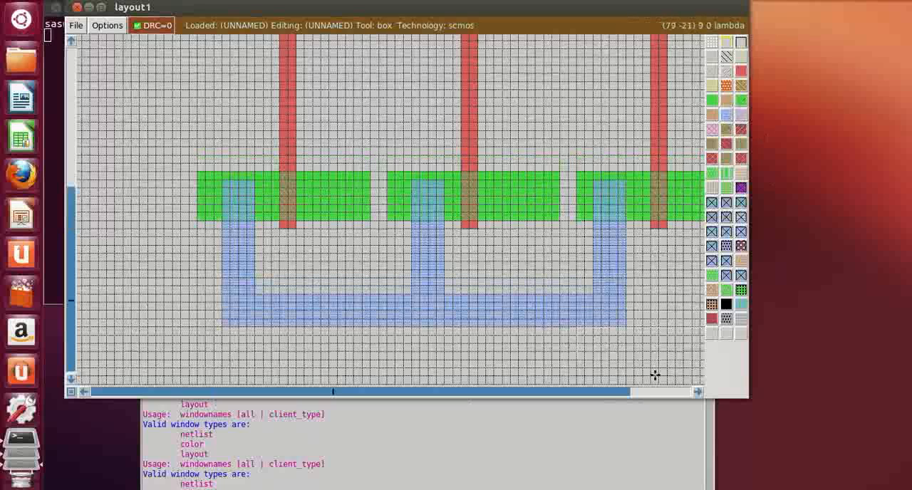
{"action": "scroll", "coordinate": [312, 275], "scroll_direction": "up", "scroll_amount": 3}
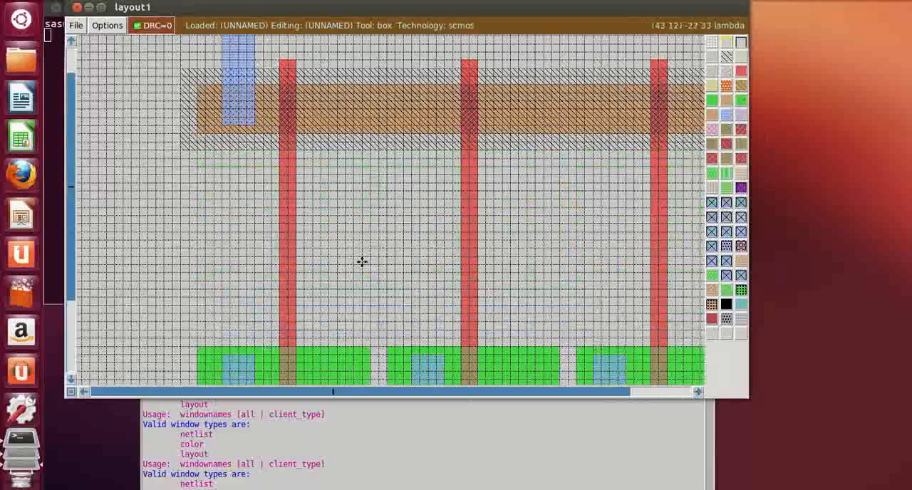
{"action": "key", "text": "shift+z"}
{"action": "scroll", "coordinate": [385, 269], "scroll_direction": "down", "scroll_amount": 4}
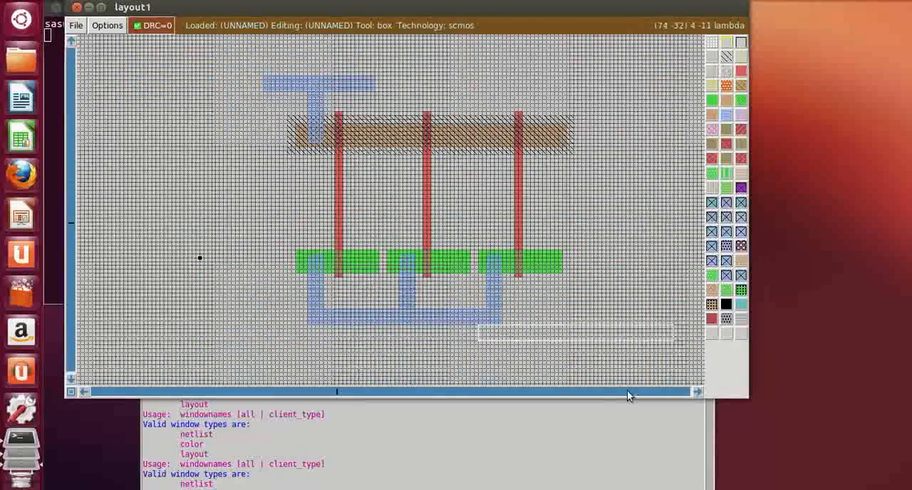
{"action": "key", "text": "z"}
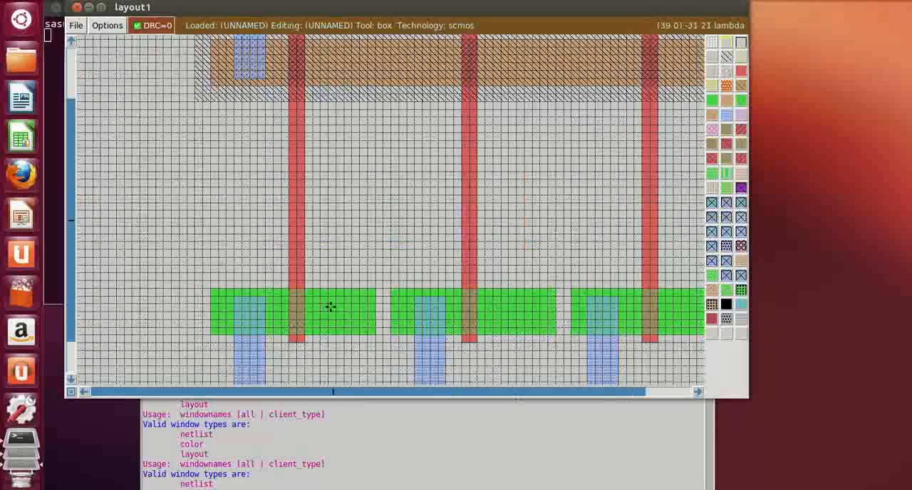
{"action": "left_click", "coordinate": [694, 392]}
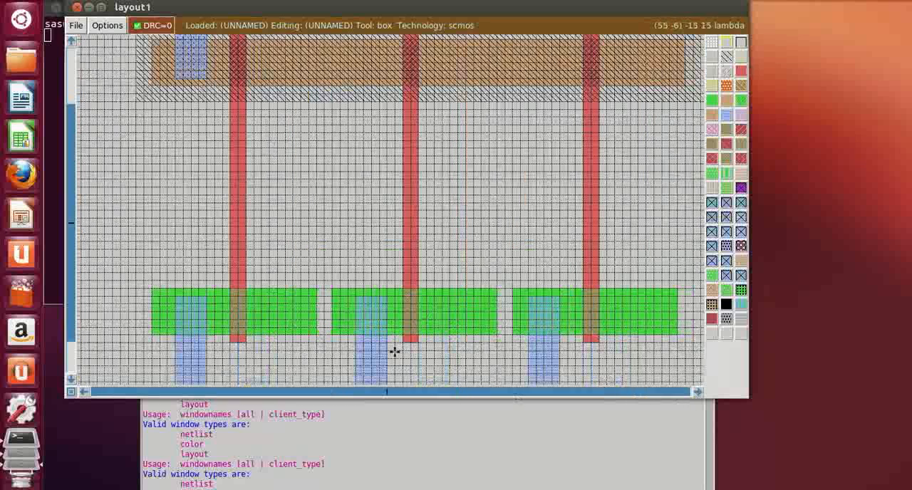
{"action": "left_click", "coordinate": [286, 320]}
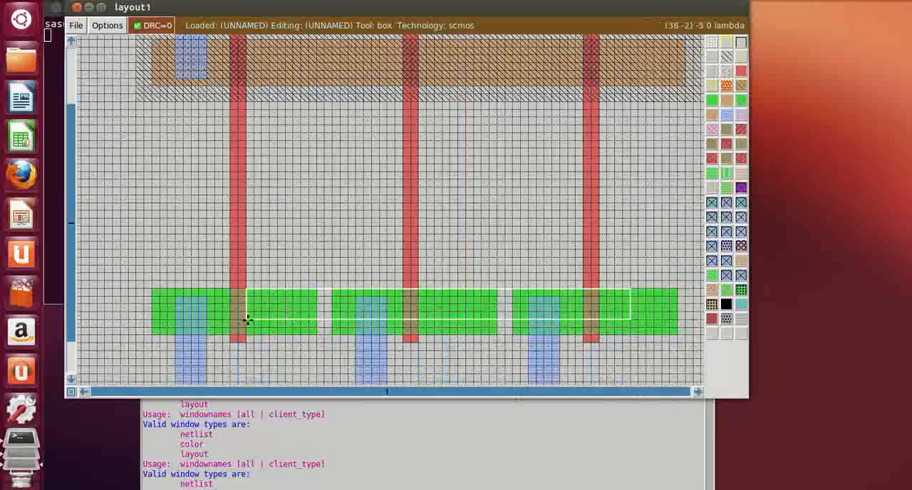
{"action": "left_click", "coordinate": [264, 276]}
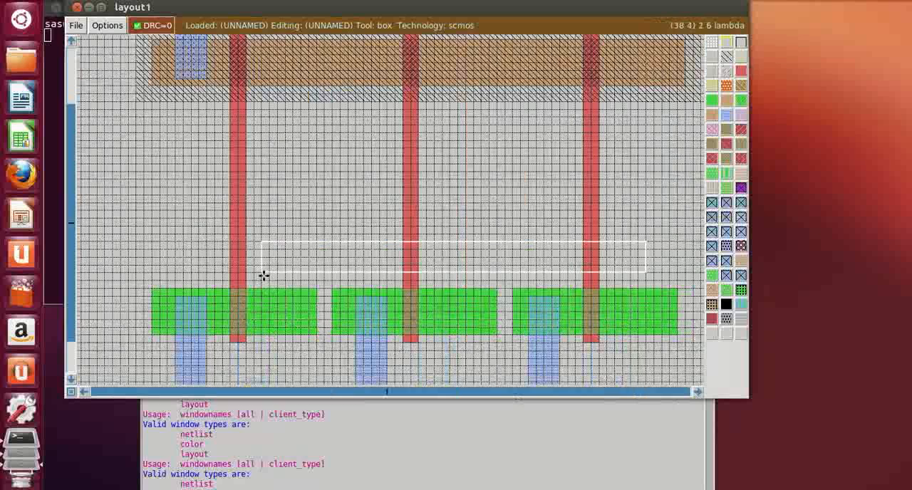
{"action": "left_click", "coordinate": [264, 264]}
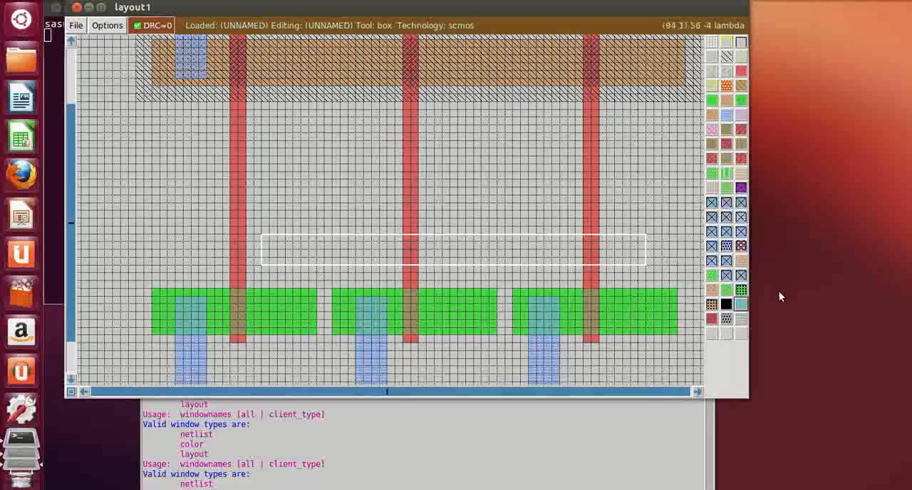
{"action": "right_click", "coordinate": [663, 235]}
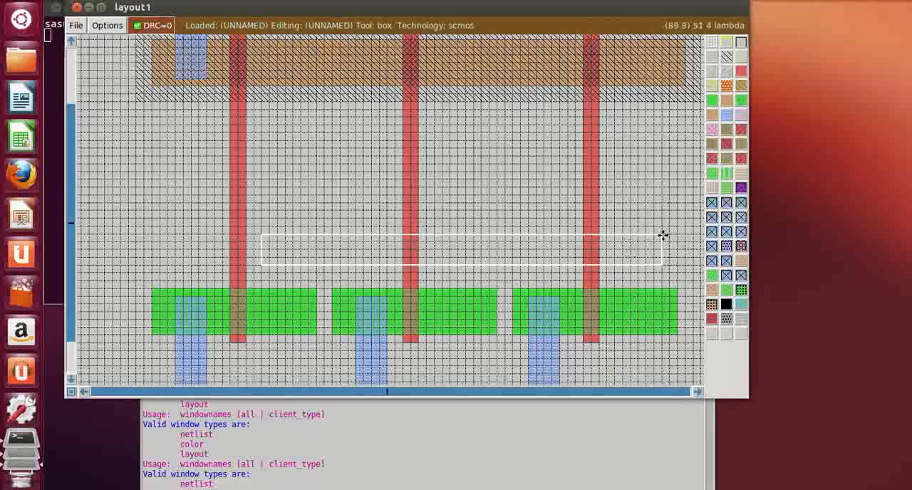
{"action": "middle_click", "coordinate": [725, 116]}
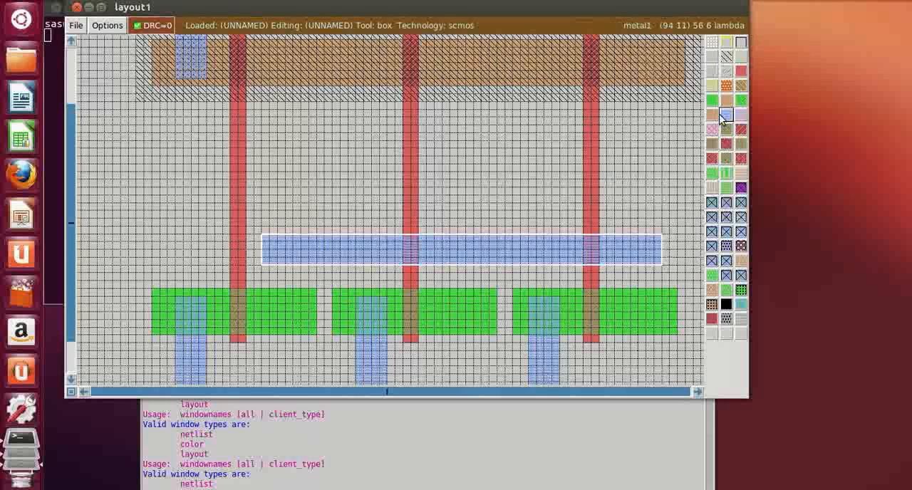
Paint a 4 by 8 lambda metal1 strip from the new bar's left end down to 1 lambda inside the leftmost n-diffusion's lower edge
{"action": "left_click", "coordinate": [260, 319]}
{"action": "right_click", "coordinate": [292, 265]}
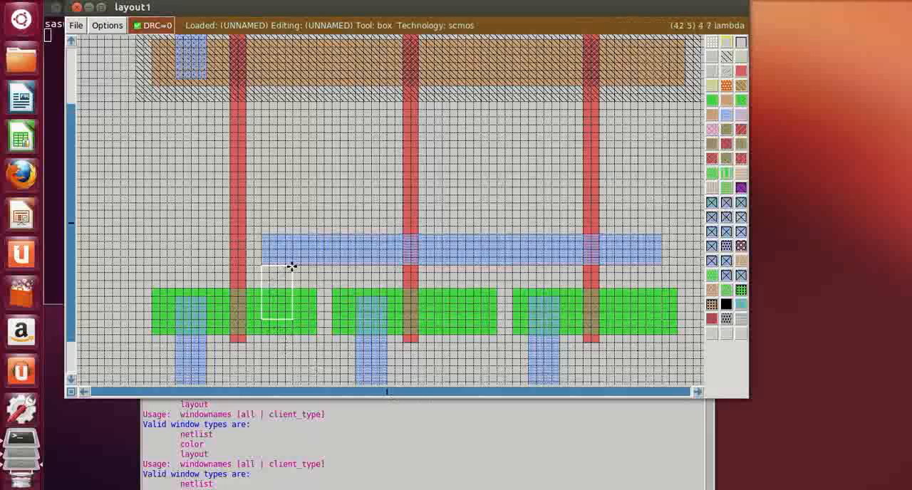
{"action": "left_click", "coordinate": [263, 327]}
{"action": "right_click", "coordinate": [295, 266]}
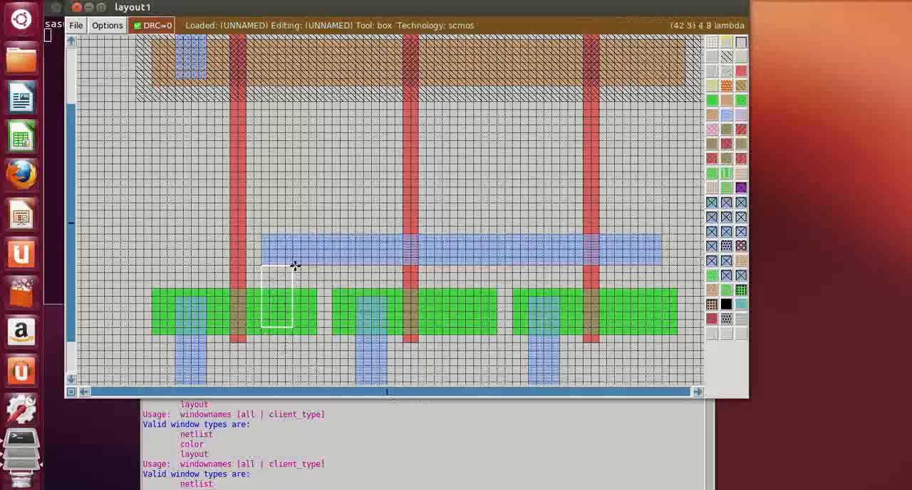
{"action": "middle_click", "coordinate": [726, 115]}
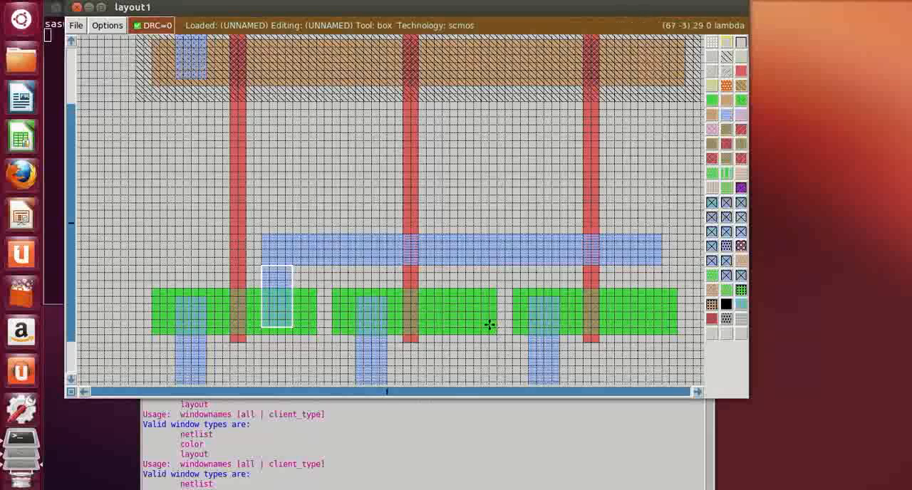
Paint a matching 4 by 8 lambda metal1 strip from the bar into the middle n-diffusion, 3 lambda right of its gate
{"action": "left_click", "coordinate": [450, 327]}
{"action": "left_click", "coordinate": [441, 328]}
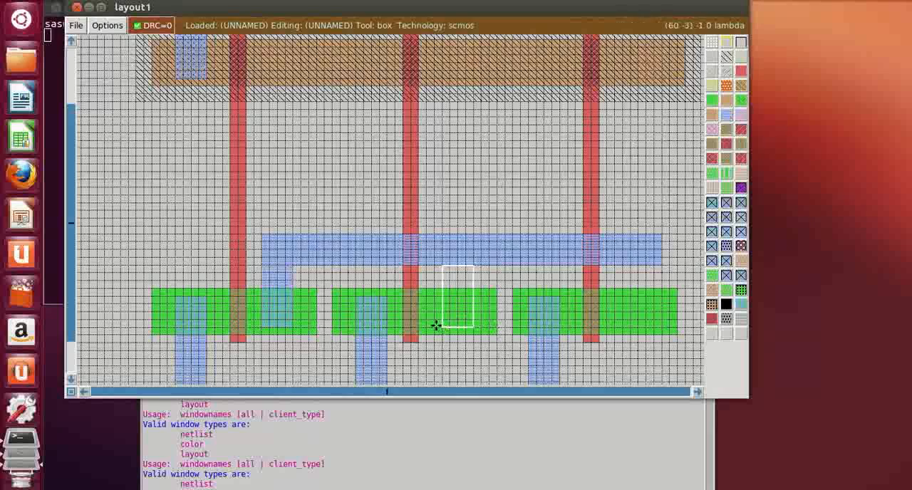
{"action": "left_click", "coordinate": [434, 327]}
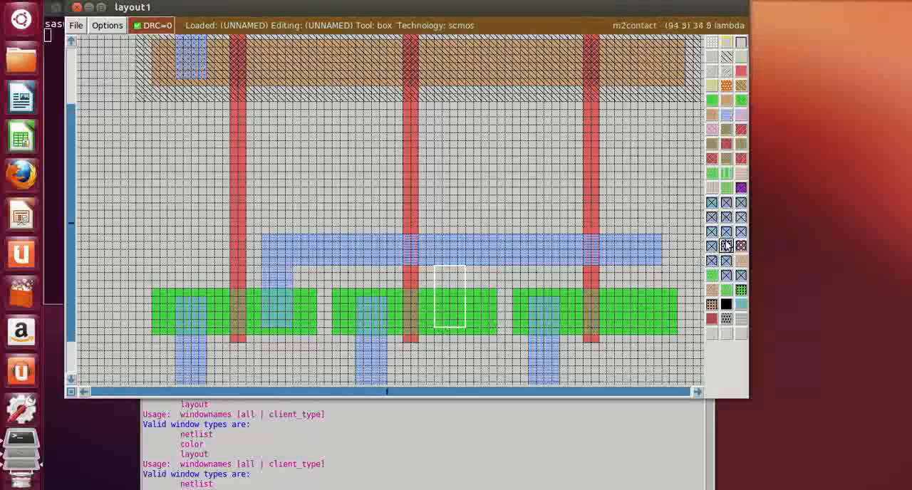
{"action": "left_click", "coordinate": [448, 320]}
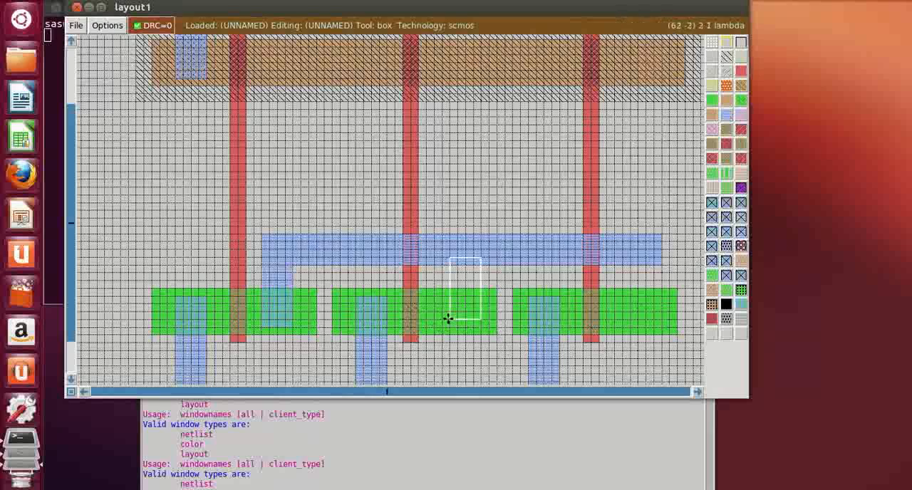
{"action": "left_click", "coordinate": [442, 327]}
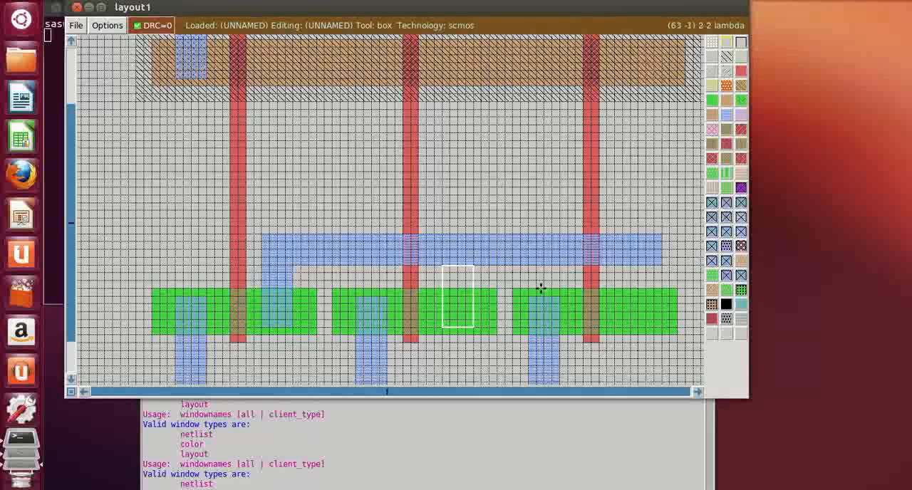
{"action": "middle_click", "coordinate": [726, 116]}
Paint a matching 4 by 8 lambda metal1 strip from the bar into the rightmost n-diffusion, 3 lambda right of its gate
{"action": "left_click", "coordinate": [627, 327]}
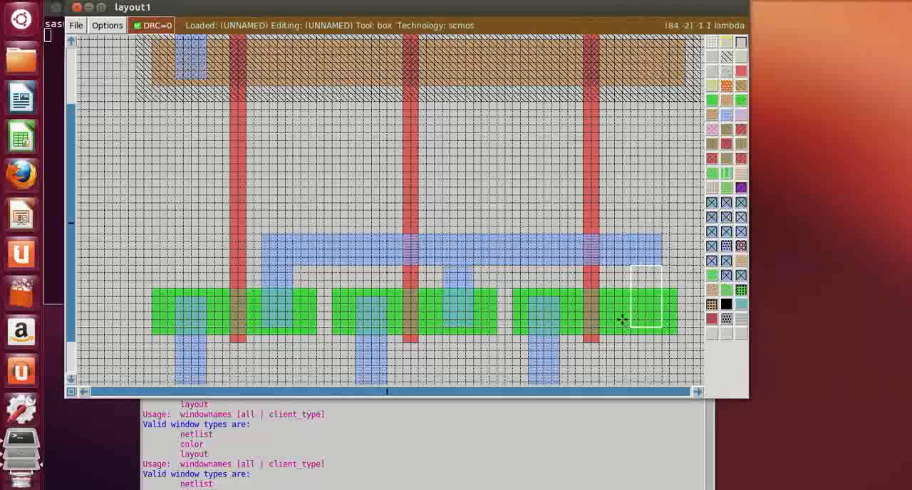
{"action": "left_click", "coordinate": [622, 321]}
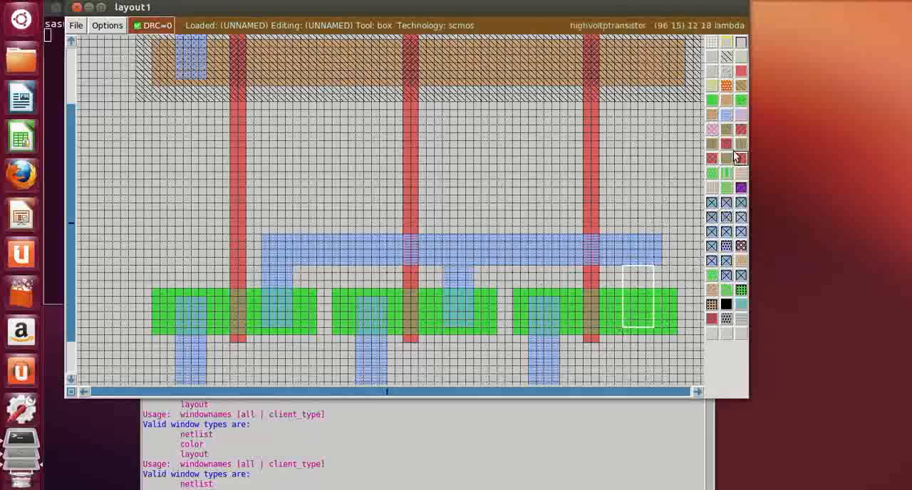
{"action": "middle_click", "coordinate": [726, 116]}
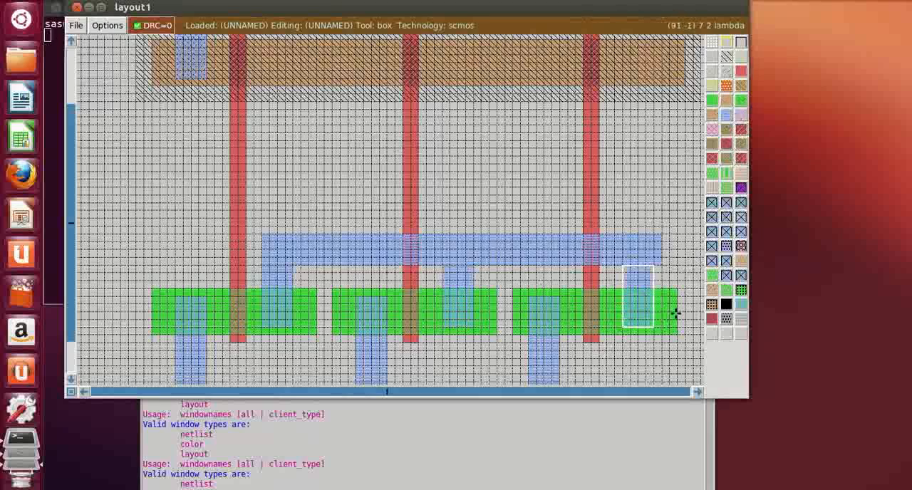
Erase the 1 lambda metal1 overhang at the bar's right end so it ends flush with the rightmost strip
{"action": "left_click", "coordinate": [660, 274]}
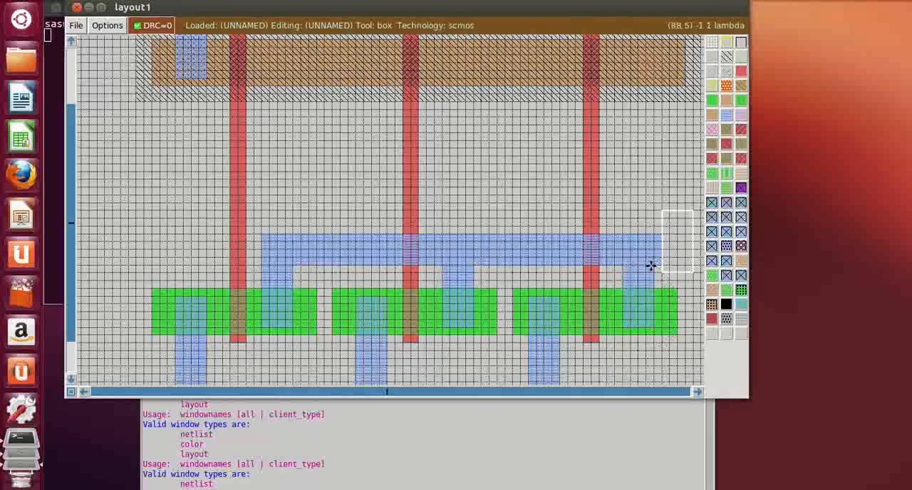
{"action": "left_click", "coordinate": [655, 267]}
{"action": "left_click", "coordinate": [670, 174]}
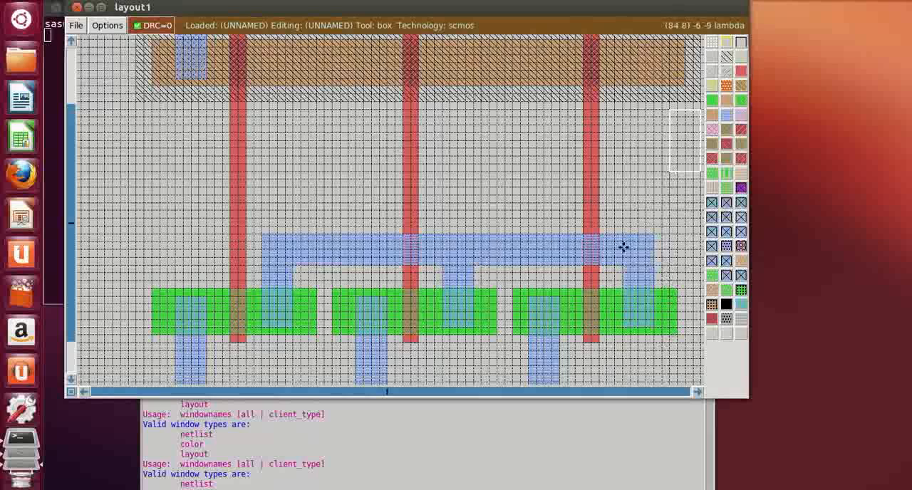
Paint a 4 by 24 lambda metal1 strip from the bar's right end up to 1 lambda inside the p-diffusion's upper edge
{"action": "left_click", "coordinate": [619, 234]}
{"action": "right_click", "coordinate": [653, 140]}
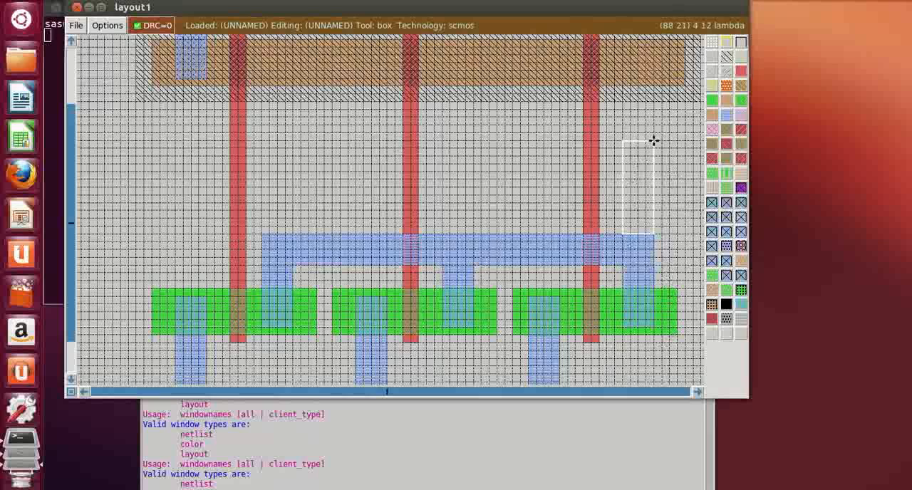
{"action": "scroll", "coordinate": [653, 141], "scroll_direction": "up", "scroll_amount": 1}
{"action": "right_click", "coordinate": [653, 140]}
{"action": "scroll", "coordinate": [653, 140], "scroll_direction": "up", "scroll_amount": 1}
{"action": "right_click", "coordinate": [654, 140]}
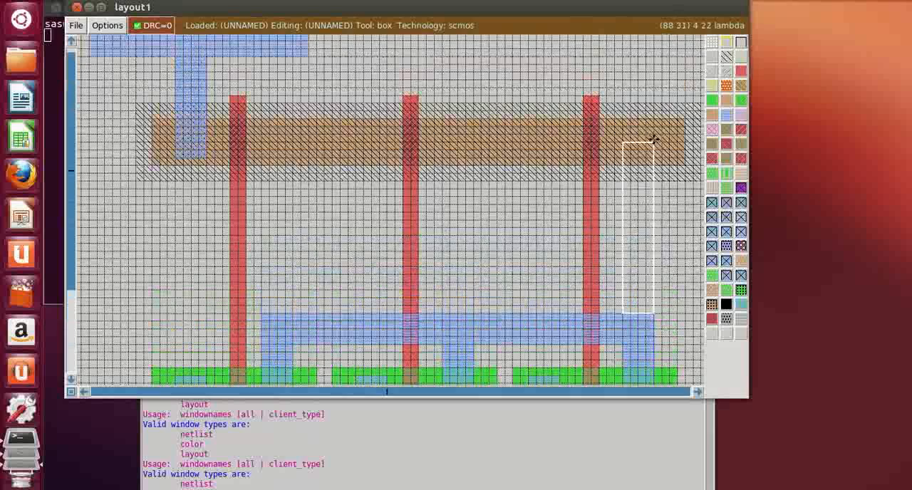
{"action": "right_click", "coordinate": [653, 128]}
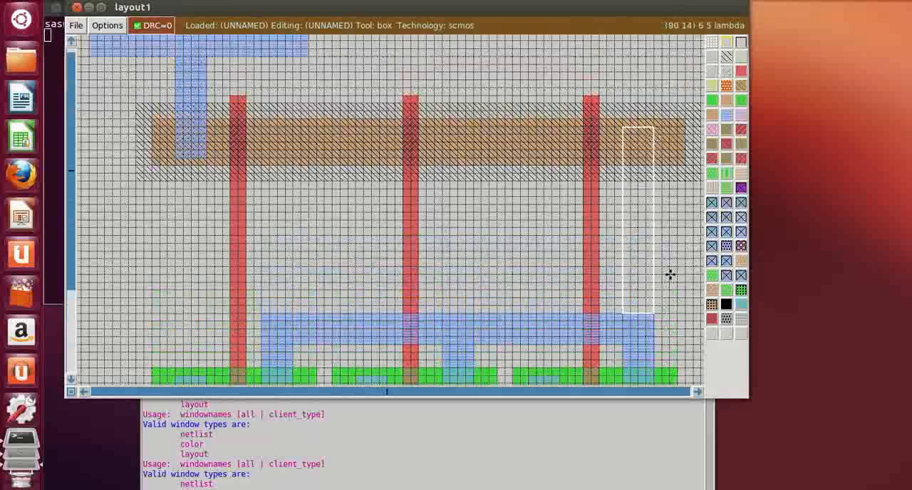
{"action": "left_click", "coordinate": [727, 115]}
{"action": "left_click", "coordinate": [660, 226]}
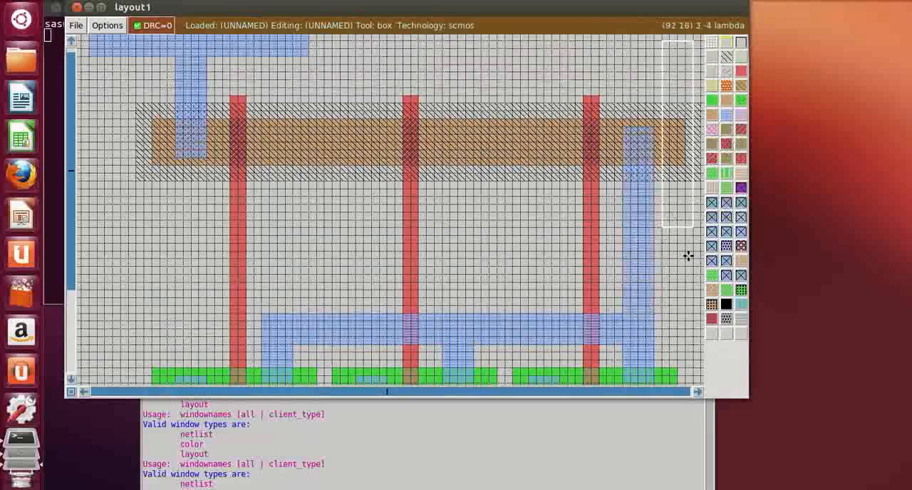
Paint a 4 by 4 lambda pdcontact at the lower end of the supply rail's metal1 strip in the p-diffusion's left part
{"action": "scroll", "coordinate": [670, 257], "scroll_direction": "down", "scroll_amount": 2}
{"action": "scroll", "coordinate": [676, 263], "scroll_direction": "down", "scroll_amount": 2}
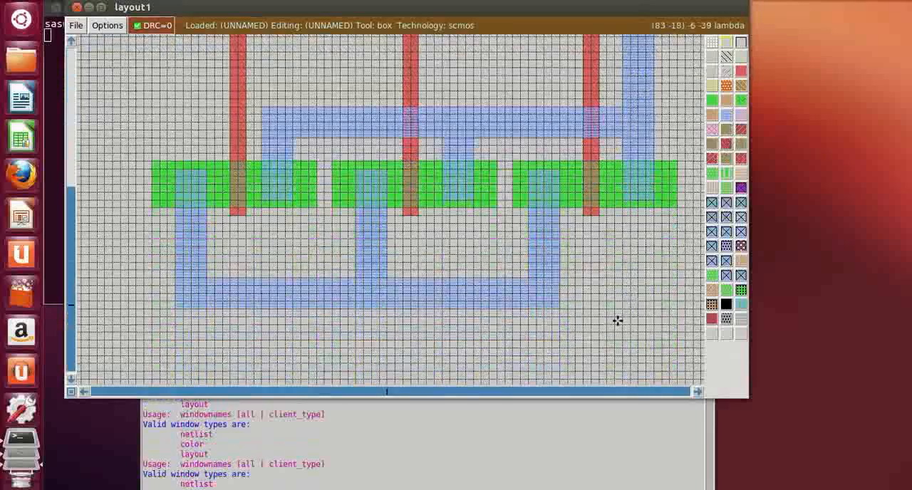
{"action": "key", "text": "shift+z"}
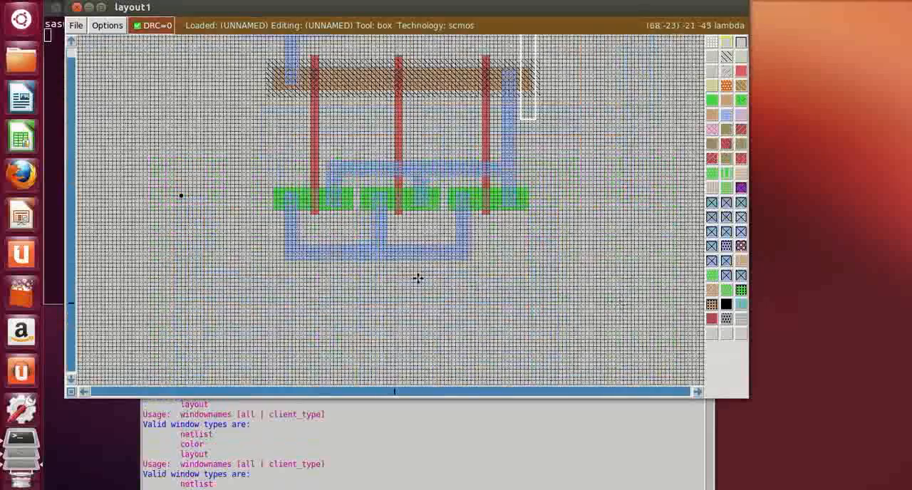
{"action": "scroll", "coordinate": [416, 276], "scroll_direction": "up", "scroll_amount": 1}
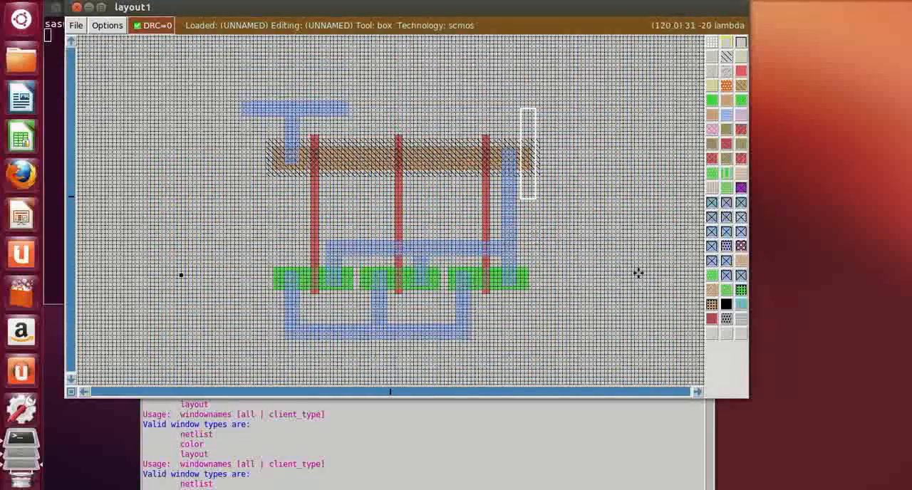
{"action": "key", "text": "z"}
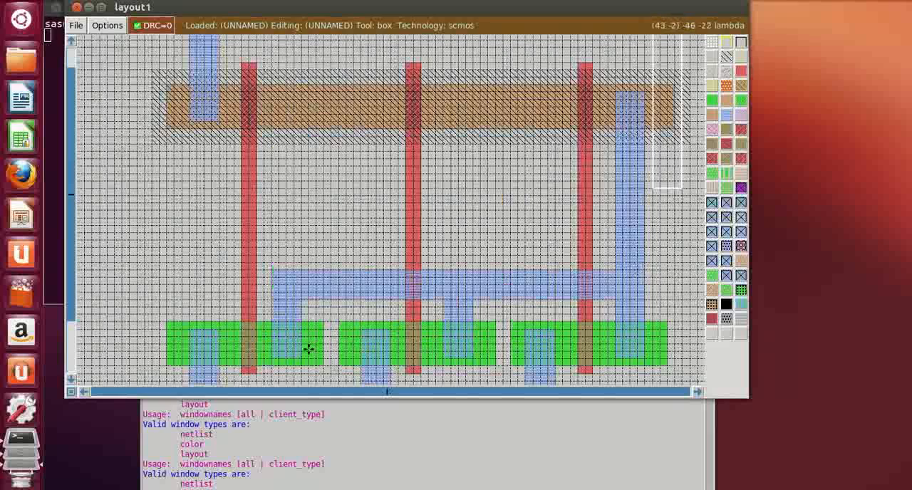
{"action": "scroll", "coordinate": [136, 182], "scroll_direction": "up", "scroll_amount": 4}
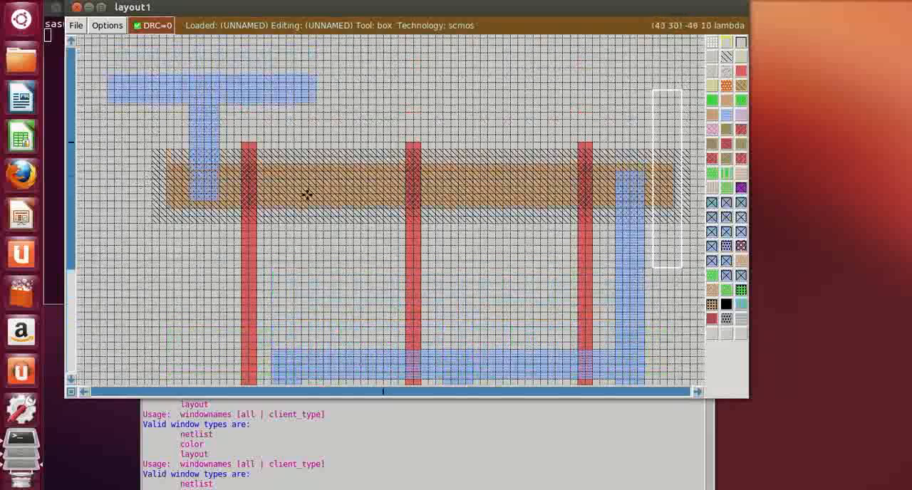
{"action": "key", "text": "z"}
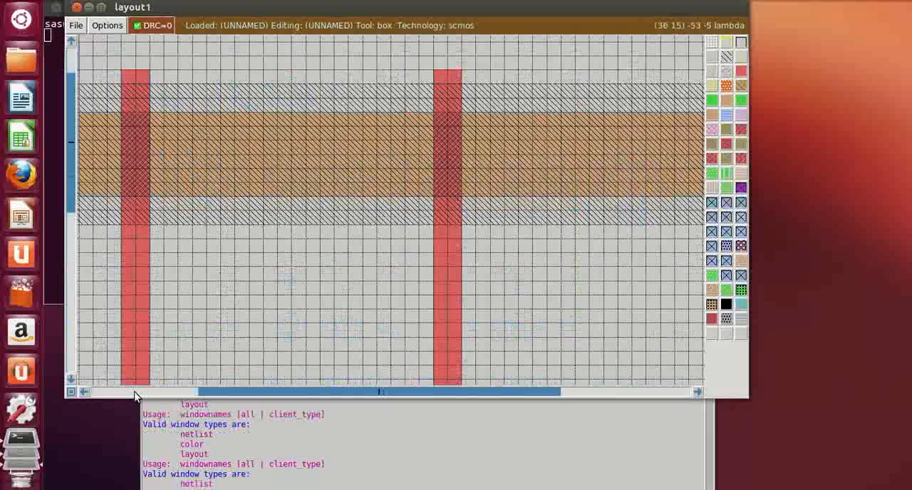
{"action": "left_click", "coordinate": [81, 391]}
{"action": "left_click", "coordinate": [81, 391]}
{"action": "left_click", "coordinate": [81, 391]}
{"action": "left_click", "coordinate": [81, 392]}
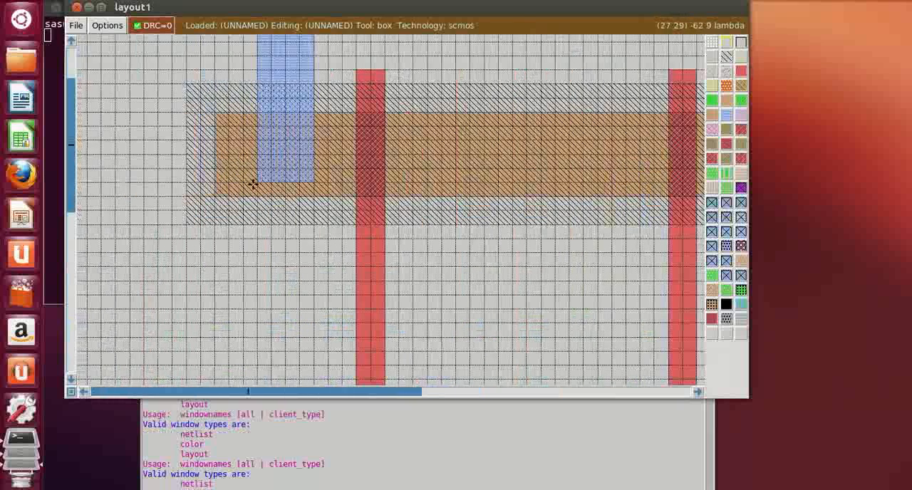
{"action": "key", "text": "s"}
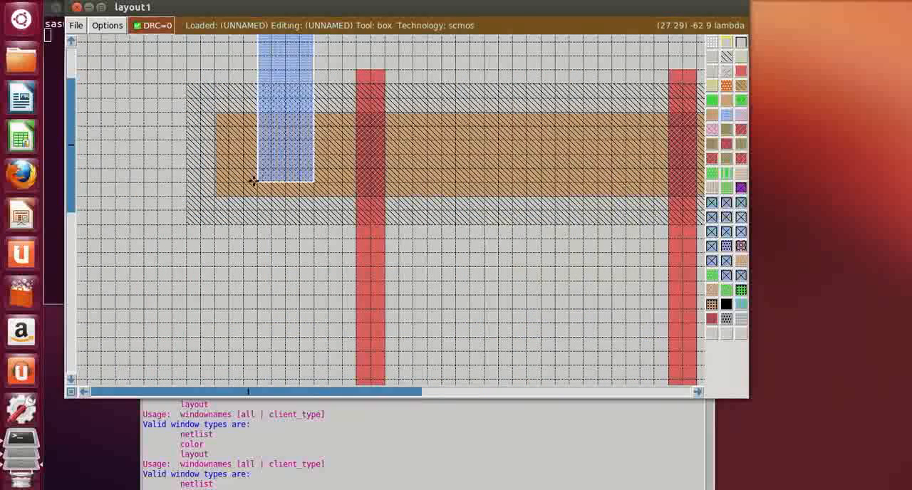
{"action": "right_click", "coordinate": [313, 126]}
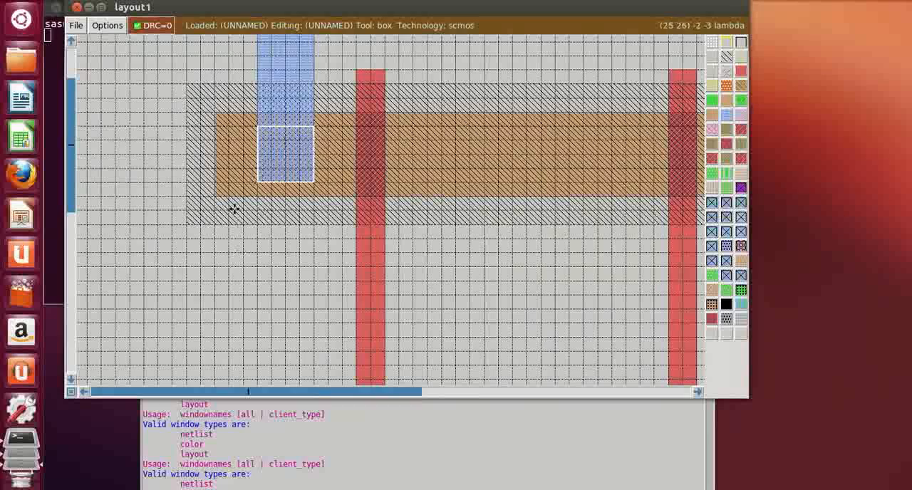
{"action": "left_click", "coordinate": [725, 205]}
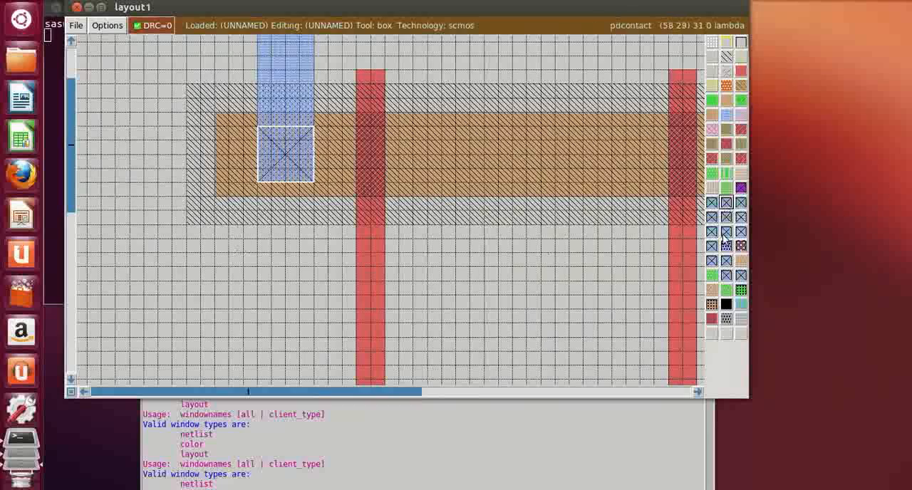
Paint a 4 by 4 lambda pdcontact at the upper end of the output metal1 strip in the p-diffusion's right part
{"action": "left_click", "coordinate": [699, 393]}
{"action": "left_click", "coordinate": [699, 393]}
{"action": "left_click", "coordinate": [701, 392]}
{"action": "left_click", "coordinate": [700, 393]}
{"action": "left_click", "coordinate": [701, 393]}
{"action": "left_click", "coordinate": [701, 393]}
{"action": "left_click", "coordinate": [701, 393]}
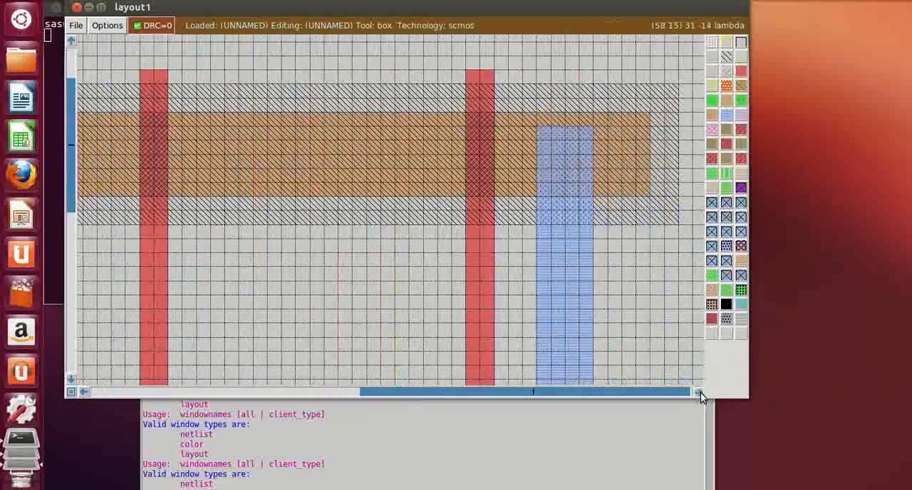
{"action": "left_click", "coordinate": [700, 393]}
{"action": "left_click", "coordinate": [479, 178]}
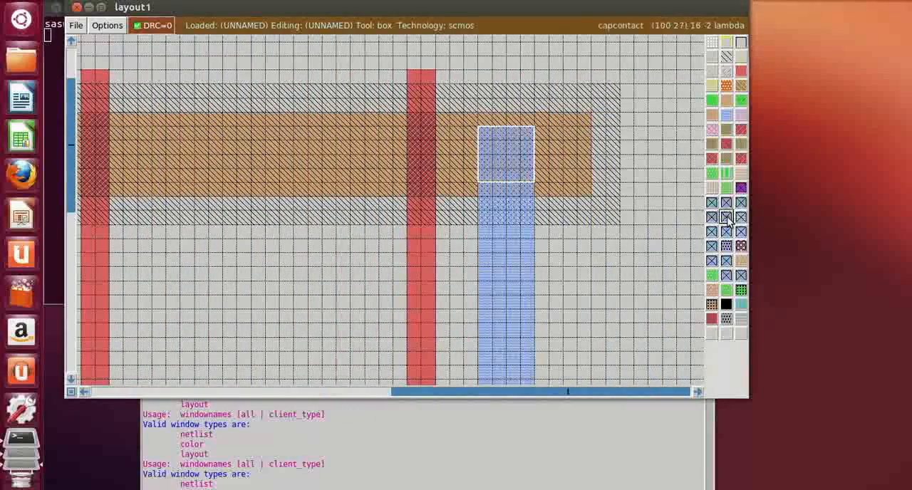
{"action": "left_click", "coordinate": [725, 204]}
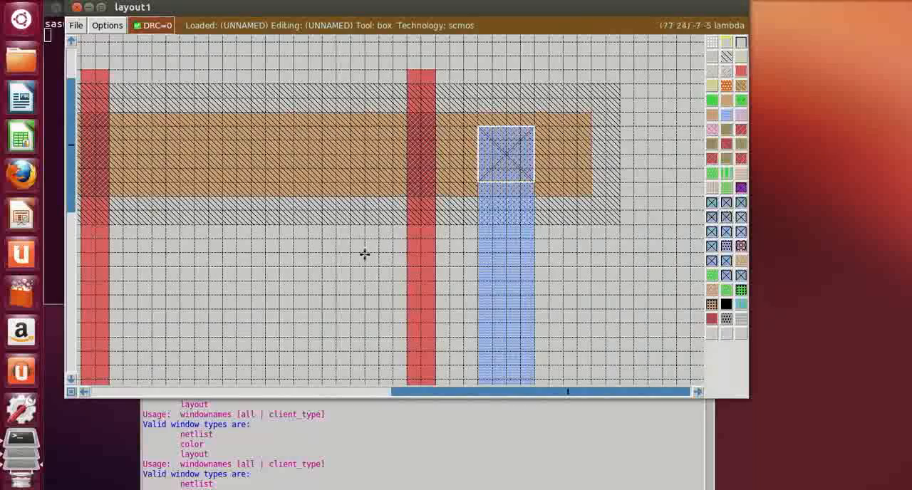
Paint 4 by 4 lambda ndcontacts where the two metal1 strips end inside the leftmost n-diffusion, one on each side of its gate
{"action": "left_click", "coordinate": [342, 256]}
{"action": "scroll", "coordinate": [338, 254], "scroll_direction": "down", "scroll_amount": 5}
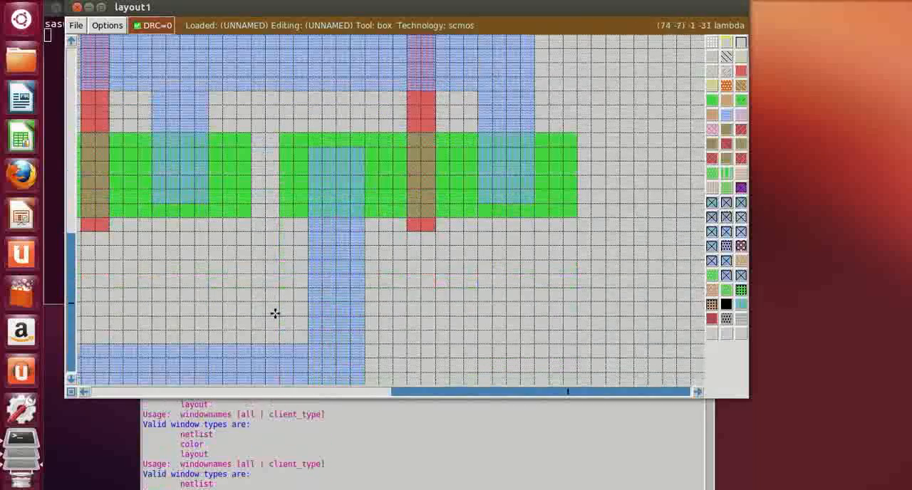
{"action": "left_click", "coordinate": [84, 392]}
{"action": "left_click", "coordinate": [84, 393]}
{"action": "left_click", "coordinate": [83, 393]}
{"action": "left_click", "coordinate": [83, 392]}
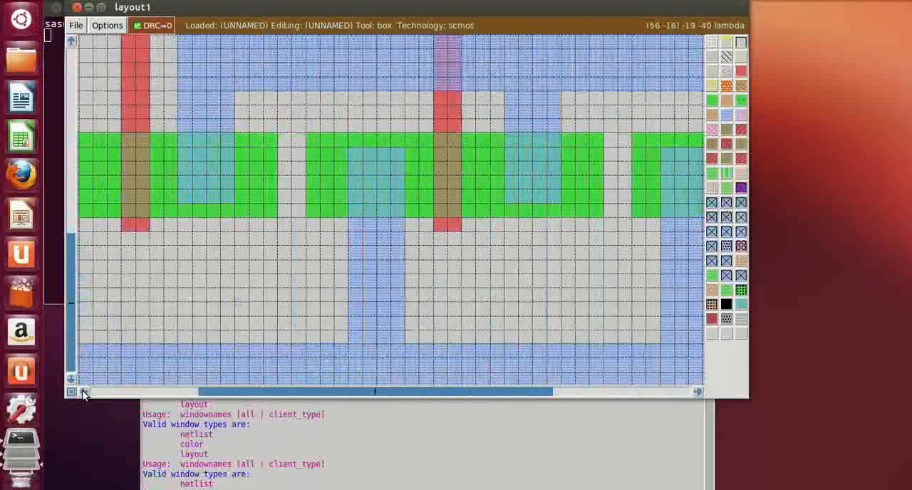
{"action": "left_click", "coordinate": [83, 393]}
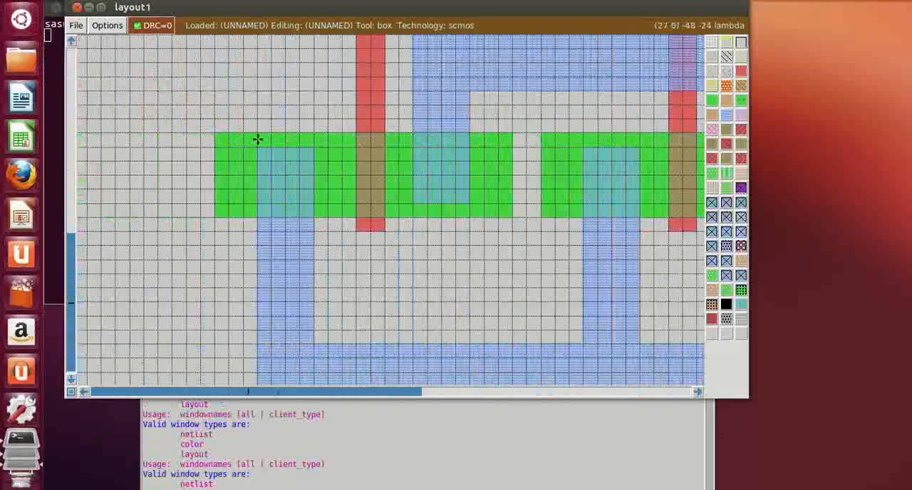
{"action": "left_click", "coordinate": [258, 203]}
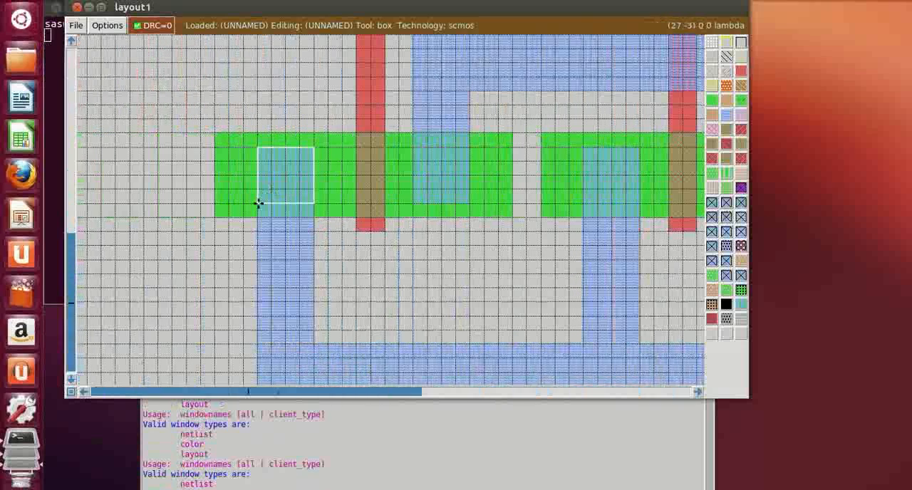
{"action": "left_click", "coordinate": [711, 202]}
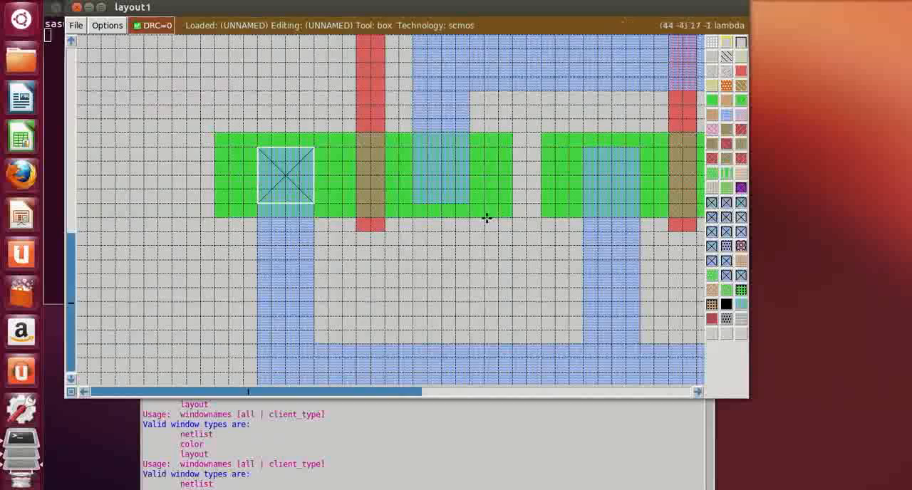
{"action": "left_click", "coordinate": [412, 203]}
{"action": "left_click", "coordinate": [711, 203]}
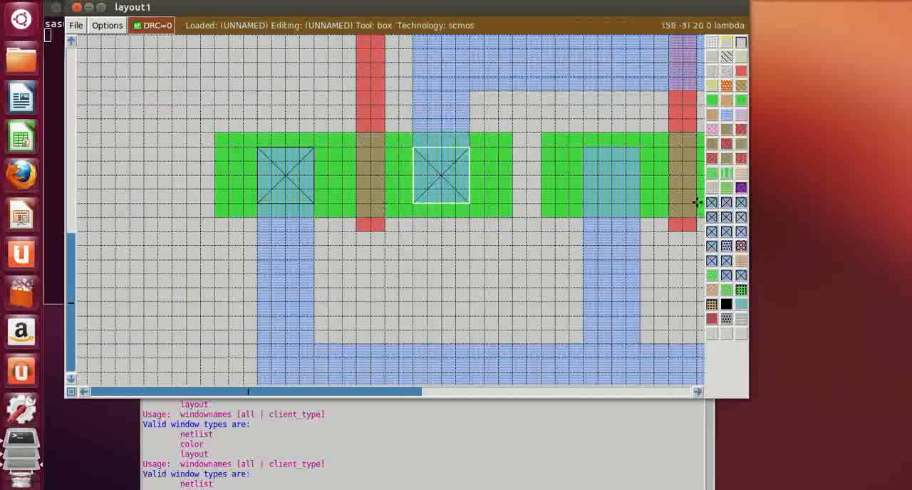
Paint 4 by 4 lambda ndcontacts where the two metal1 strips end inside the middle n-diffusion
{"action": "left_click", "coordinate": [582, 205]}
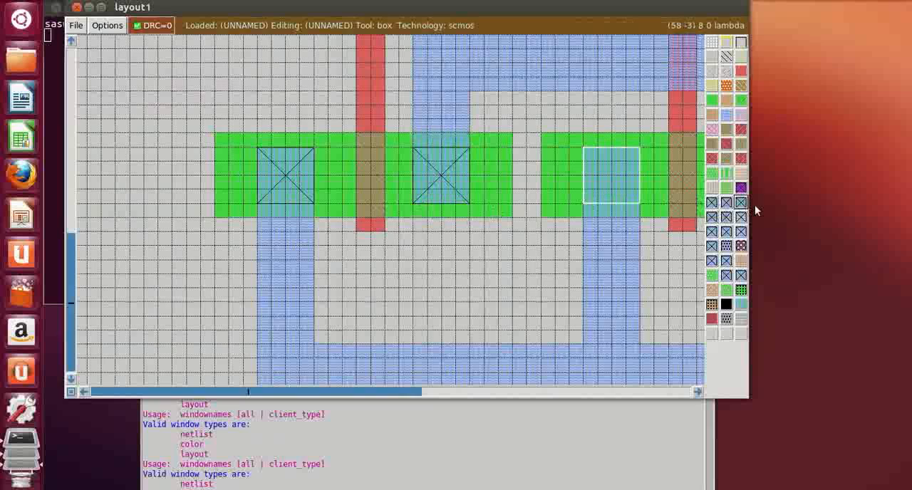
{"action": "left_click", "coordinate": [713, 216]}
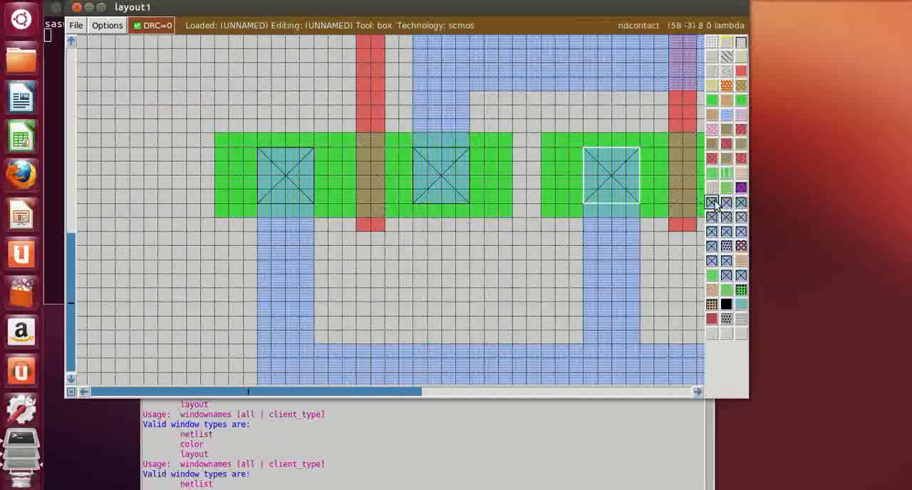
{"action": "left_click", "coordinate": [697, 392]}
{"action": "left_click", "coordinate": [697, 394]}
{"action": "left_click", "coordinate": [697, 394]}
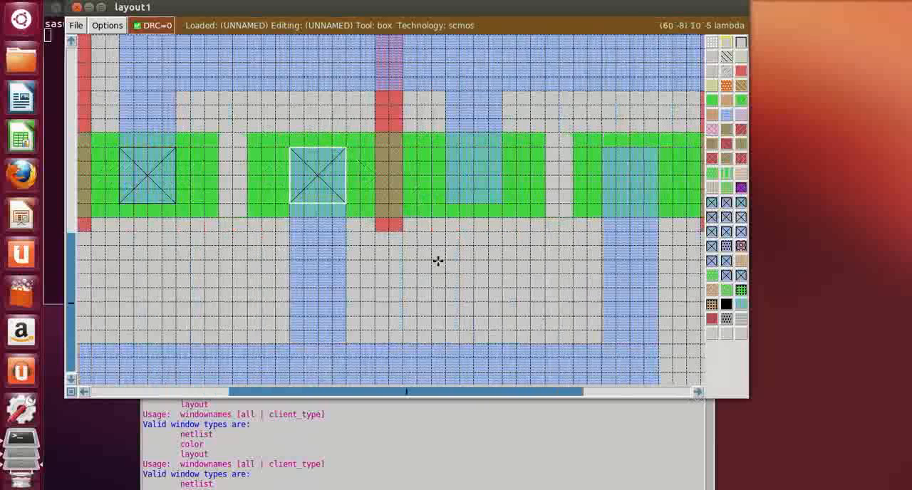
{"action": "left_click", "coordinate": [445, 203]}
{"action": "left_click", "coordinate": [711, 205]}
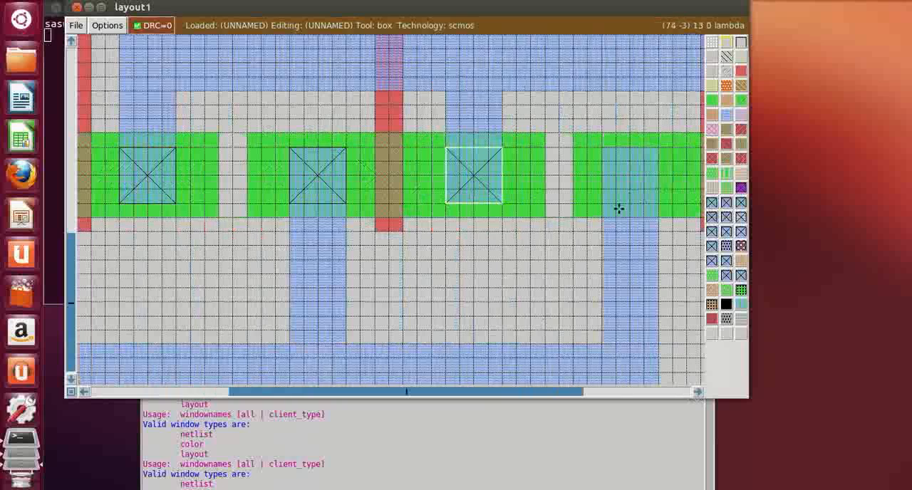
Paint 4 by 4 lambda ndcontacts where the two metal1 strips end inside the rightmost n-diffusion, one on each side of its gate
{"action": "left_click", "coordinate": [603, 207]}
{"action": "left_click", "coordinate": [712, 203]}
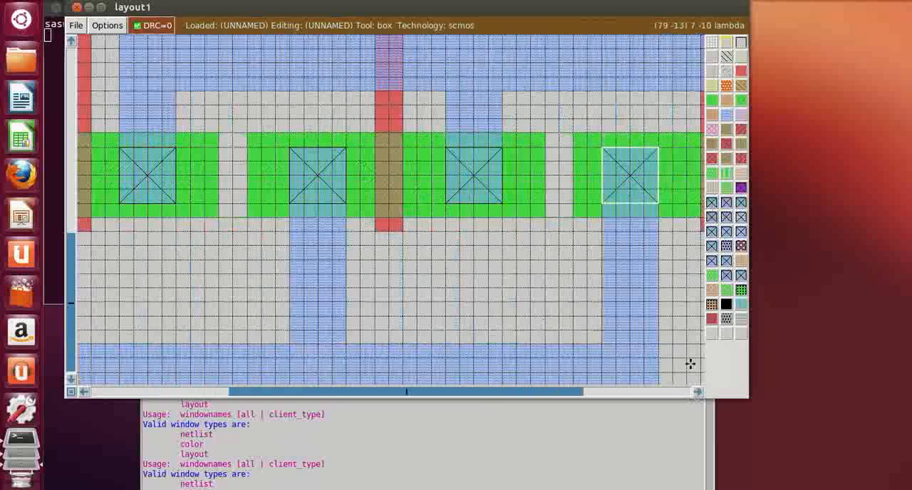
{"action": "left_click", "coordinate": [697, 394]}
{"action": "left_click", "coordinate": [697, 393]}
{"action": "left_click", "coordinate": [698, 393]}
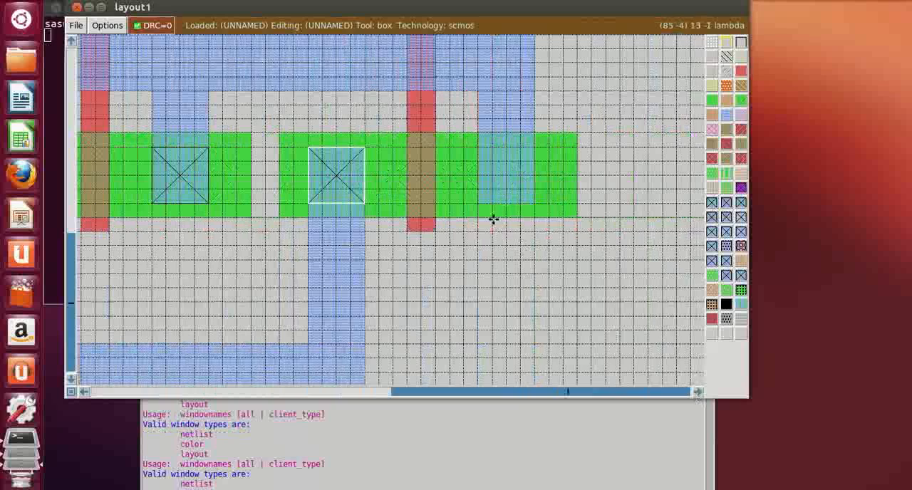
{"action": "left_click", "coordinate": [478, 203]}
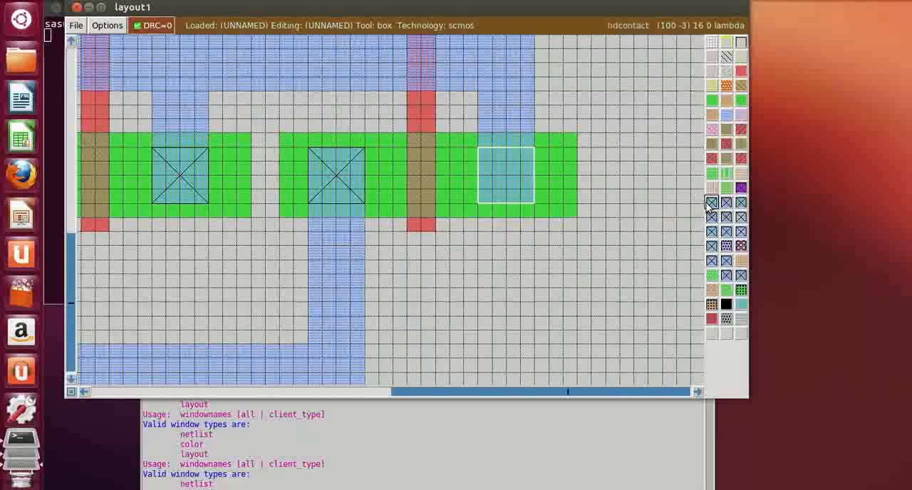
{"action": "left_click", "coordinate": [713, 203]}
{"action": "left_click", "coordinate": [424, 269]}
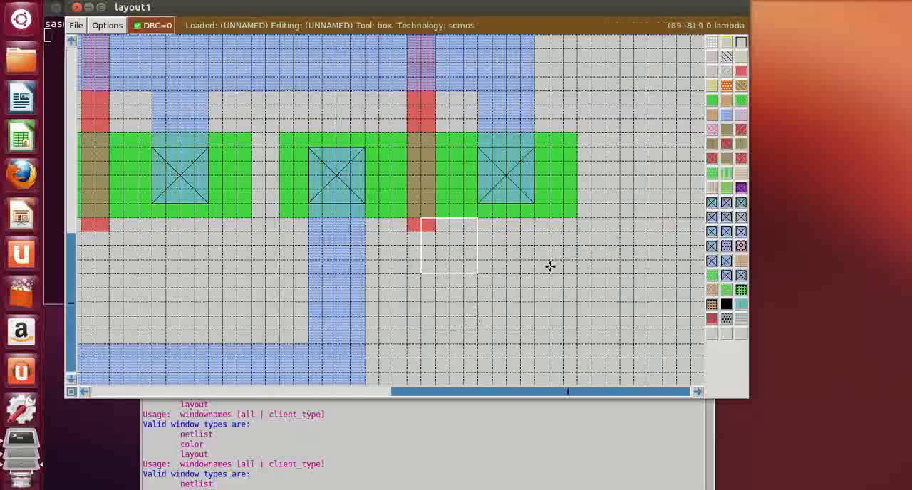
Paint 4 by 4 lambda psubstratepcontacts on the lower metal1 rail, one just right of the leftmost strip and one directly below the middle strip
{"action": "left_click", "coordinate": [83, 393]}
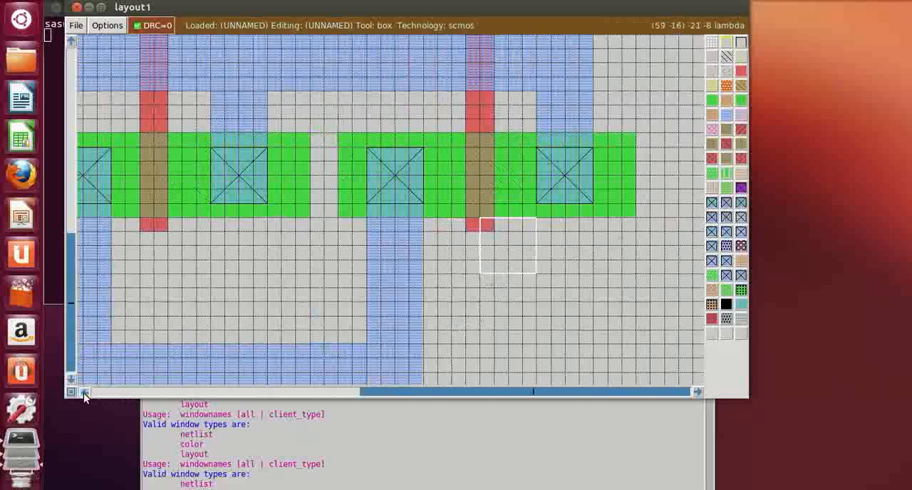
{"action": "left_click", "coordinate": [84, 392]}
{"action": "left_click", "coordinate": [84, 392]}
{"action": "left_click", "coordinate": [83, 392]}
{"action": "scroll", "coordinate": [304, 281], "scroll_direction": "down", "scroll_amount": 3}
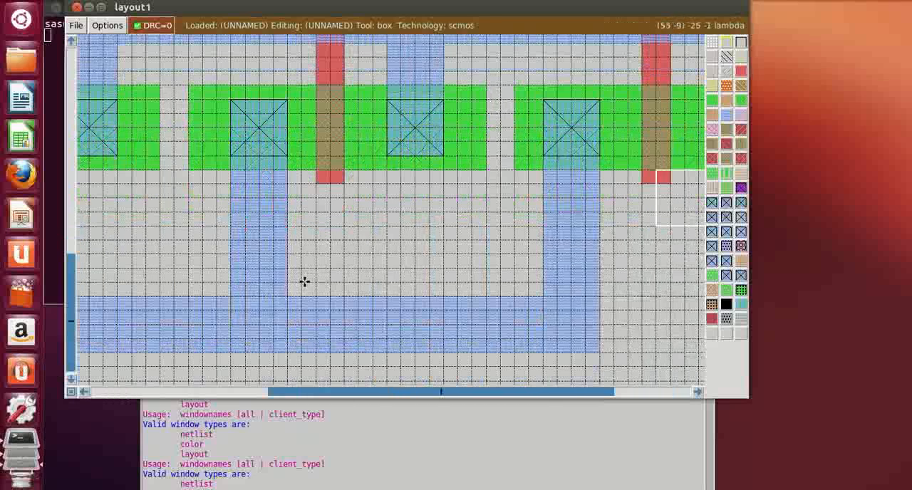
{"action": "left_click", "coordinate": [84, 392]}
{"action": "left_click", "coordinate": [84, 392]}
{"action": "left_click", "coordinate": [83, 392]}
{"action": "left_click", "coordinate": [84, 393]}
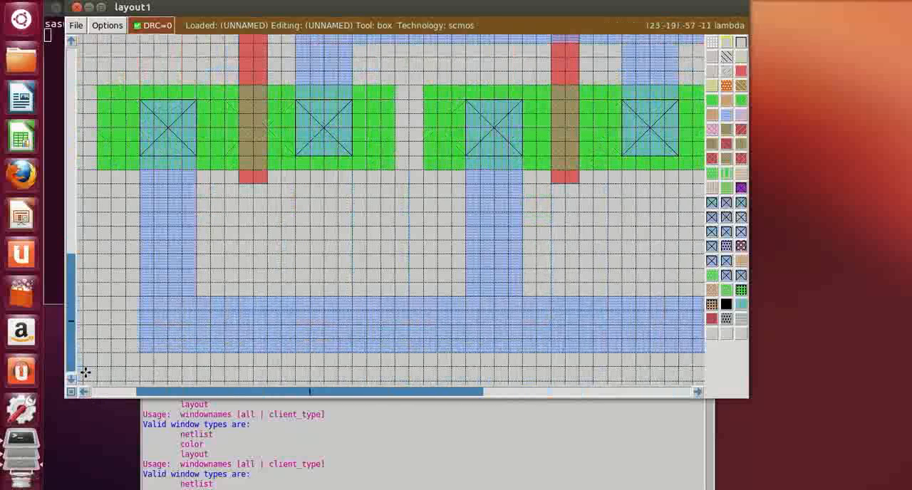
{"action": "left_click", "coordinate": [199, 350]}
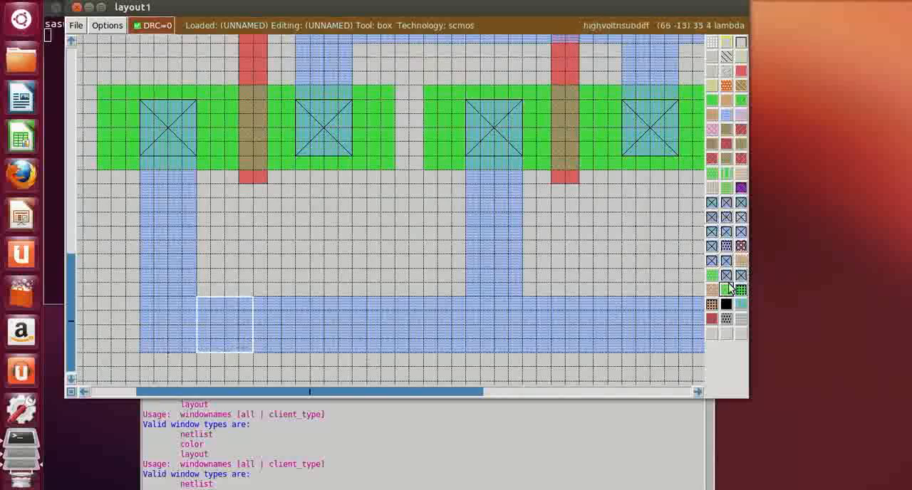
{"action": "left_click", "coordinate": [711, 261]}
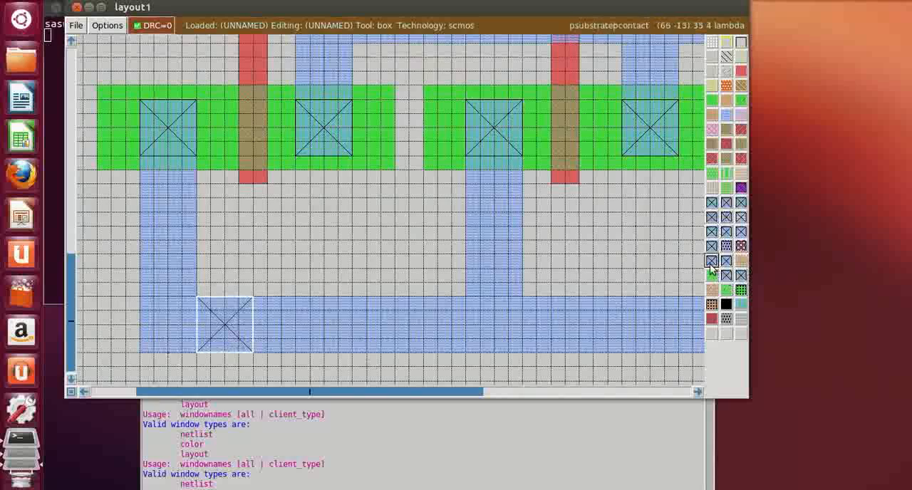
{"action": "left_click", "coordinate": [468, 350]}
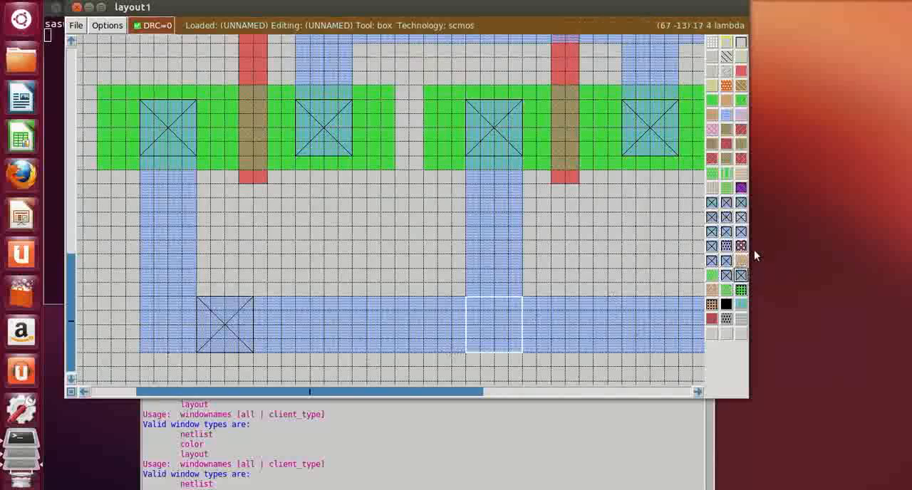
{"action": "left_click", "coordinate": [711, 262]}
Paint a 4 by 4 lambda psubstratepcontact on the lower metal1 rail, directly left of the rightmost vertical strip
{"action": "left_click", "coordinate": [683, 383]}
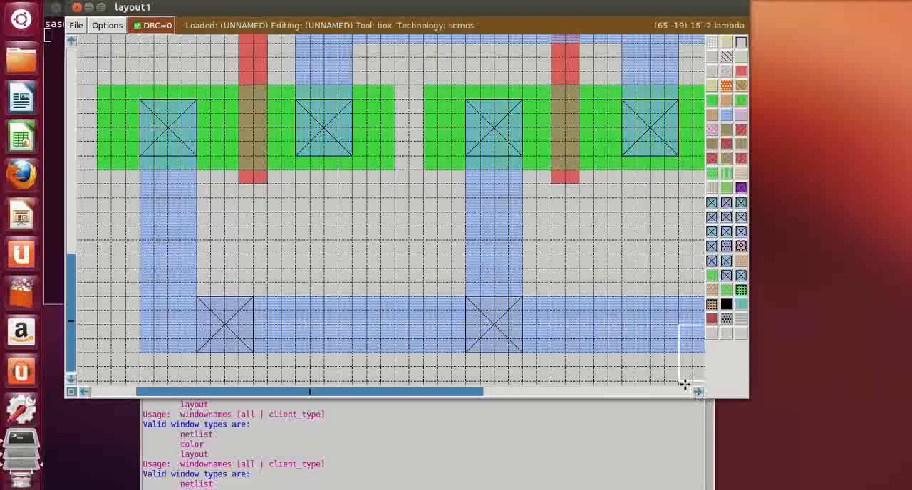
{"action": "left_click", "coordinate": [697, 392]}
{"action": "left_click", "coordinate": [696, 393]}
{"action": "left_click", "coordinate": [696, 392]}
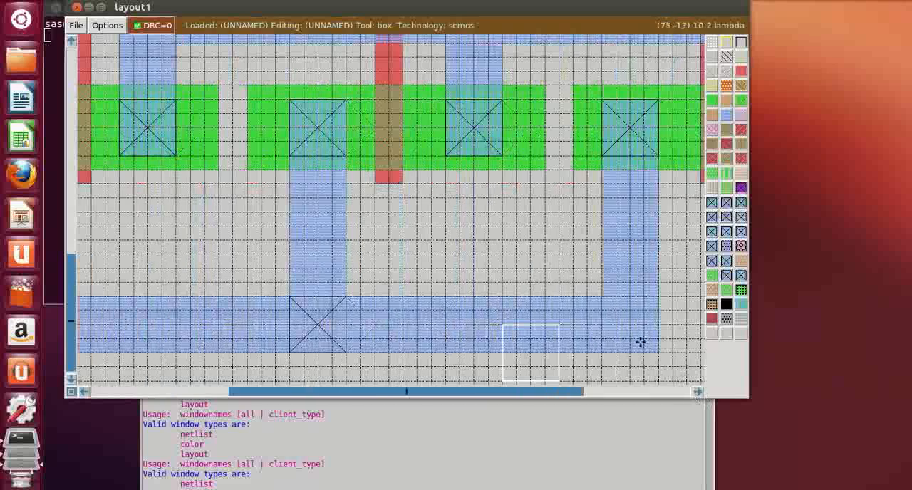
{"action": "left_click", "coordinate": [569, 356]}
{"action": "left_click", "coordinate": [522, 354]}
{"action": "left_click", "coordinate": [535, 350]}
{"action": "left_click", "coordinate": [548, 352]}
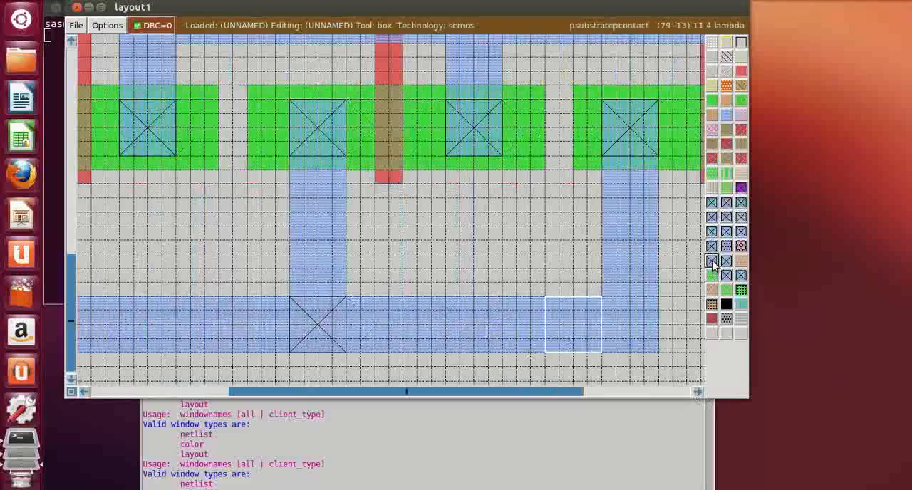
{"action": "left_click", "coordinate": [502, 214]}
Paint a 4 by 4 lambda nsubstratencontact at the left end of the upper metal1 supply rail
{"action": "key", "text": "shift+z"}
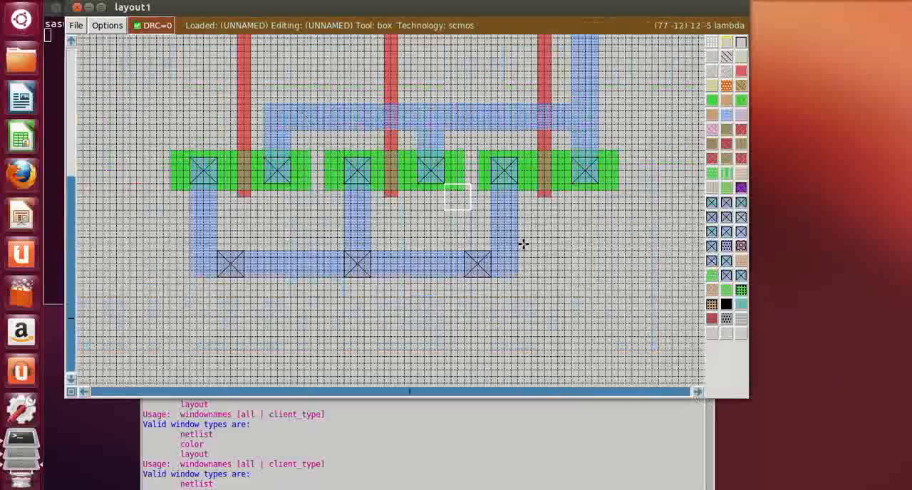
{"action": "key", "text": "z"}
{"action": "scroll", "coordinate": [420, 278], "scroll_direction": "up", "scroll_amount": 4}
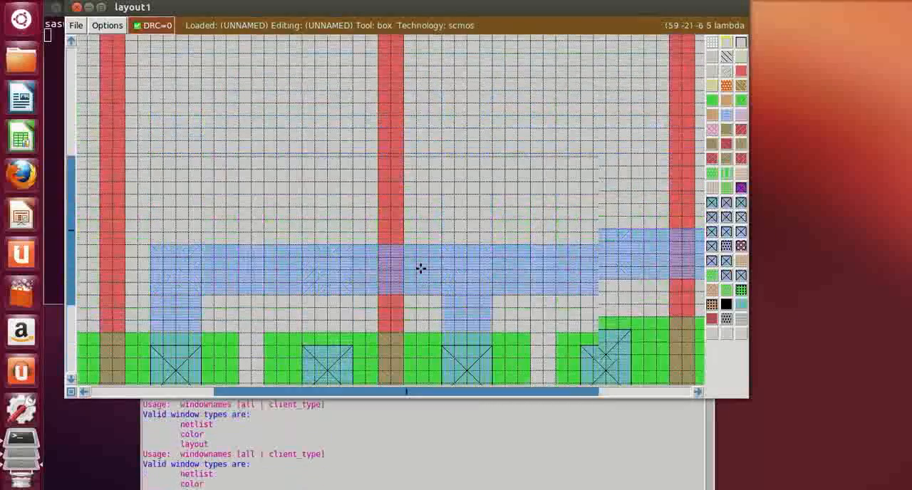
{"action": "scroll", "coordinate": [422, 260], "scroll_direction": "up", "scroll_amount": 4}
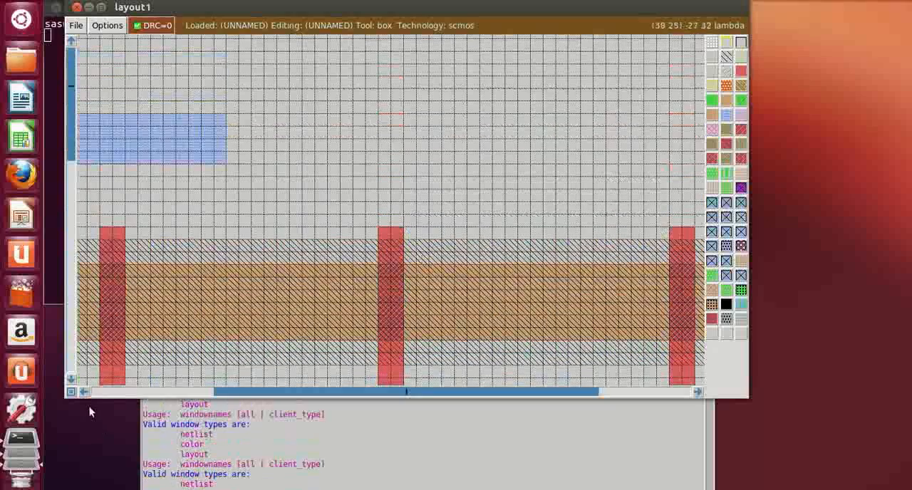
{"action": "left_click", "coordinate": [82, 392]}
{"action": "left_click", "coordinate": [82, 392]}
{"action": "left_click", "coordinate": [82, 392]}
{"action": "left_click", "coordinate": [82, 392]}
{"action": "left_click", "coordinate": [82, 391]}
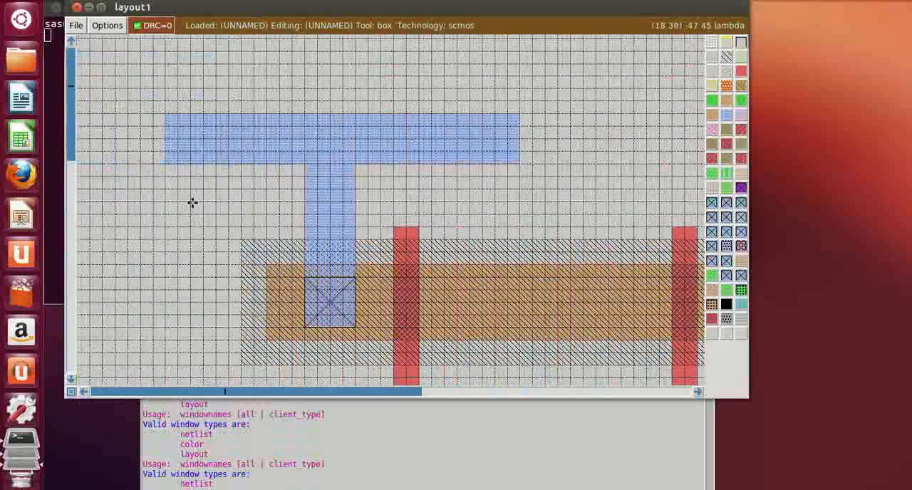
{"action": "left_click", "coordinate": [179, 163]}
{"action": "left_click", "coordinate": [167, 163]}
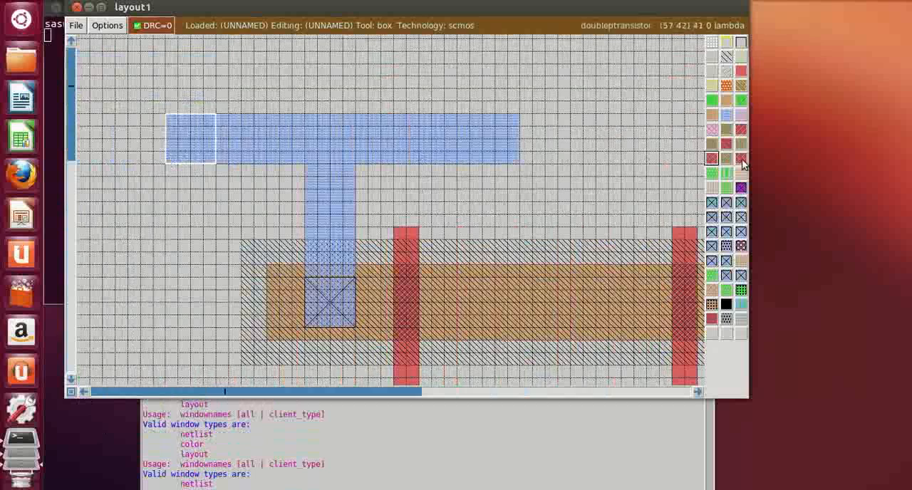
{"action": "left_click", "coordinate": [726, 261]}
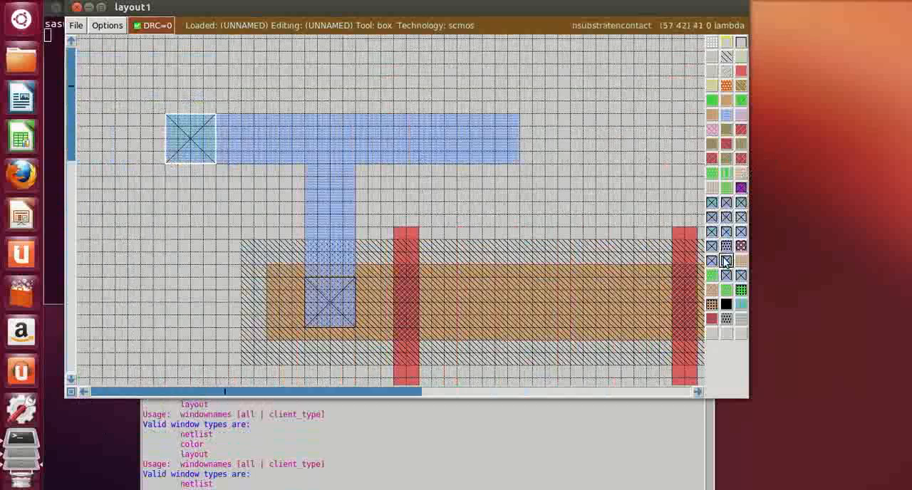
Paint a 4 by 4 lambda nsubstratencontact at the right end of the upper metal1 supply rail
{"action": "left_click", "coordinate": [456, 163]}
{"action": "left_click", "coordinate": [469, 163]}
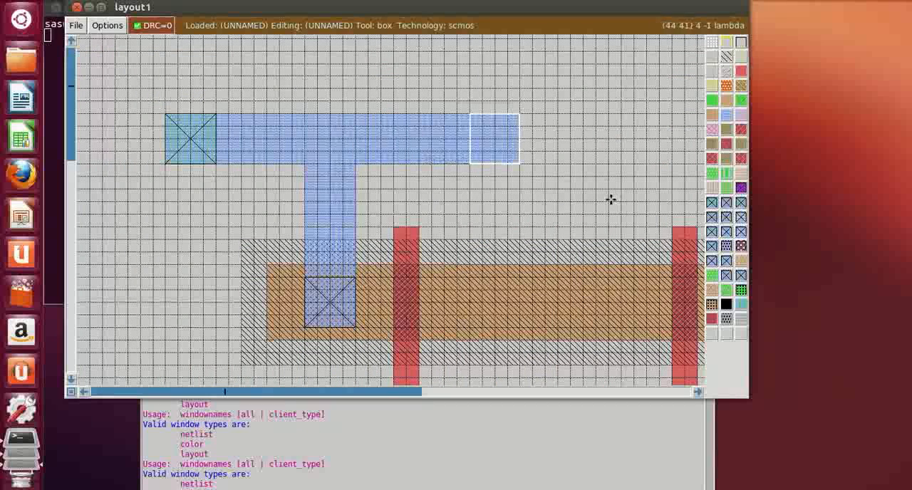
{"action": "left_click", "coordinate": [713, 261]}
{"action": "left_click", "coordinate": [582, 240]}
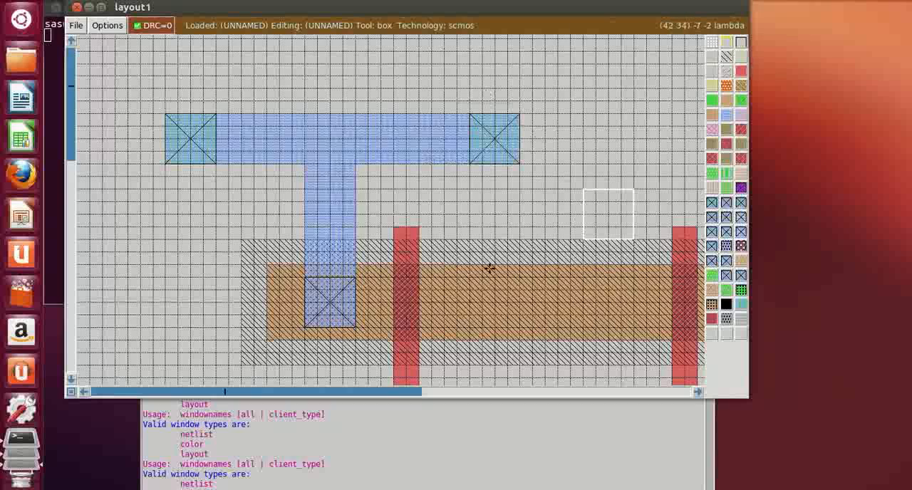
Collapse the box to a point at the centre of the upper metal1 rail and label it vdd from the tkcon console
{"action": "scroll", "coordinate": [482, 263], "scroll_direction": "down", "scroll_amount": 5}
{"action": "scroll", "coordinate": [435, 246], "scroll_direction": "up", "scroll_amount": 4}
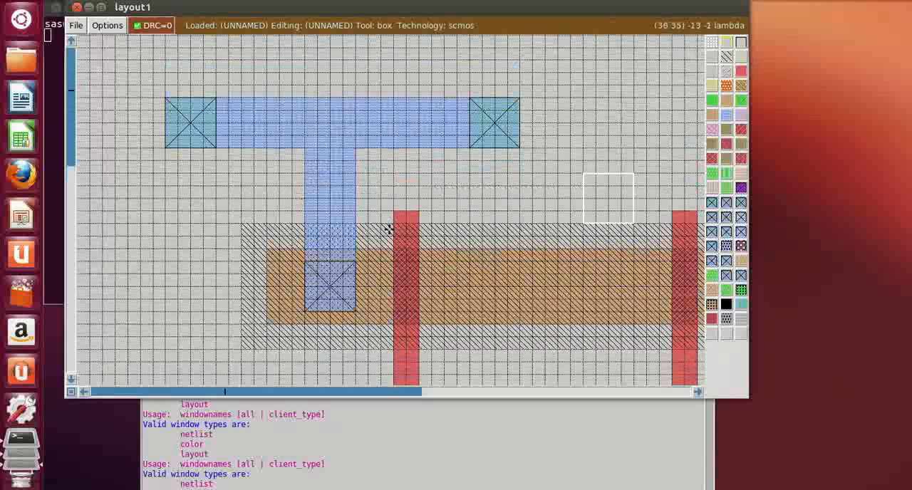
{"action": "left_click", "coordinate": [330, 111]}
{"action": "right_click", "coordinate": [377, 120]}
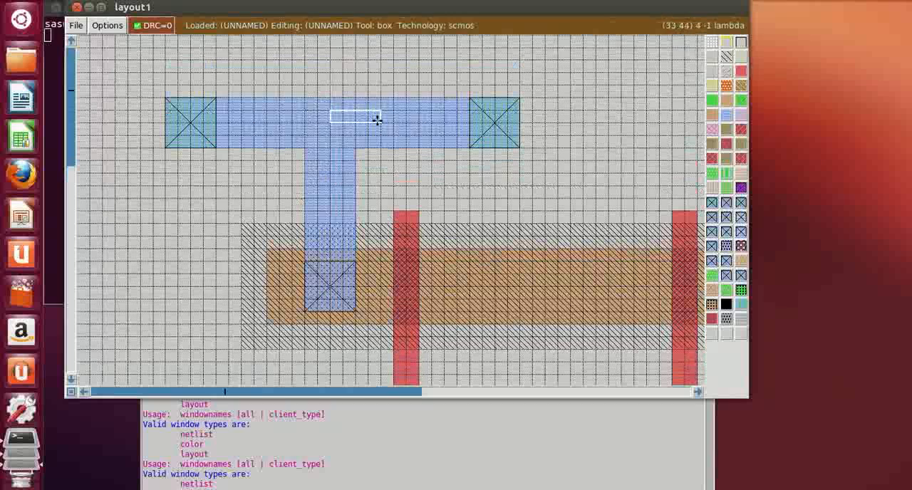
{"action": "right_click", "coordinate": [329, 123]}
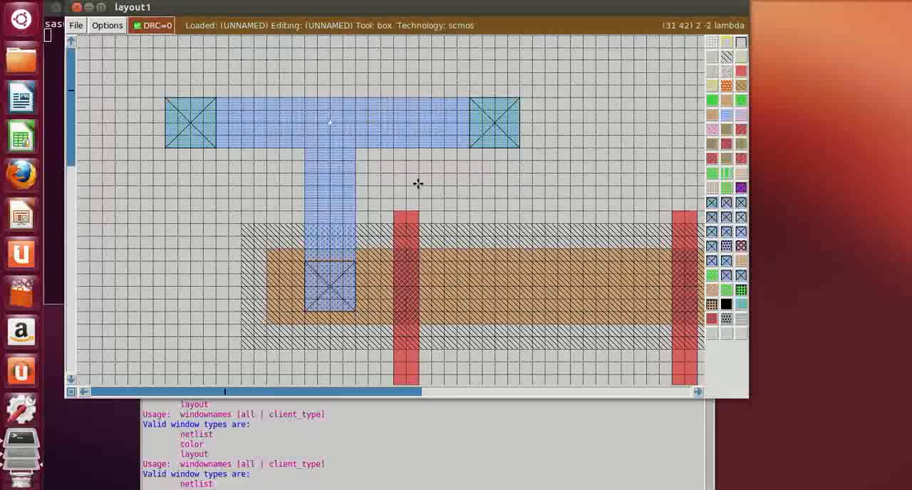
{"action": "left_click", "coordinate": [369, 480]}
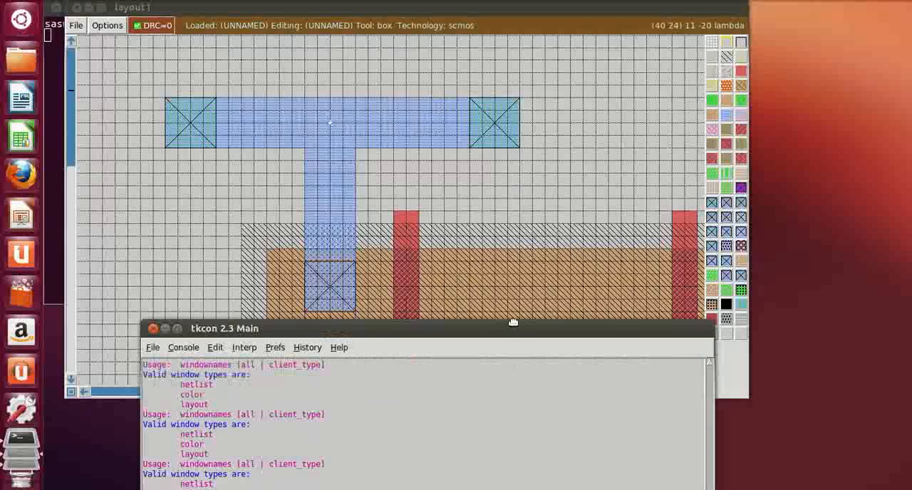
{"action": "left_click_drag", "start_coordinate": [516, 330], "coordinate": [512, 300]}
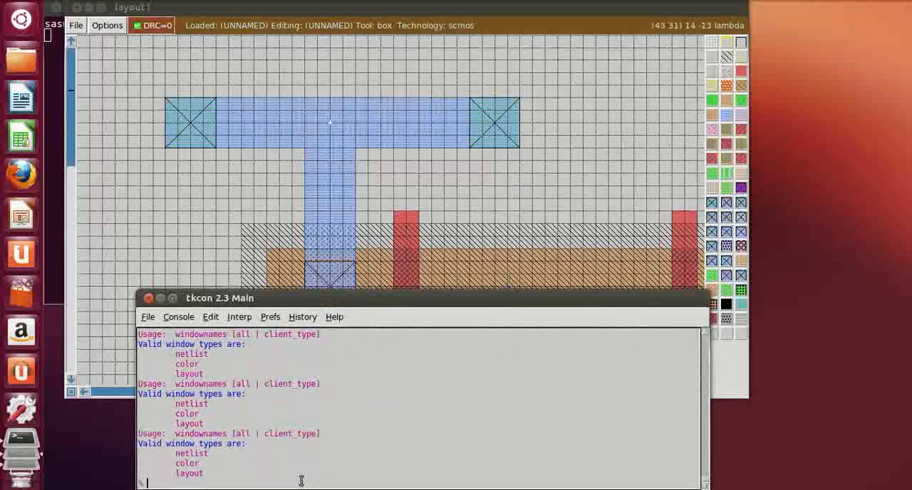
{"action": "type", "text": "label vdd"}
{"action": "key", "text": "Return"}
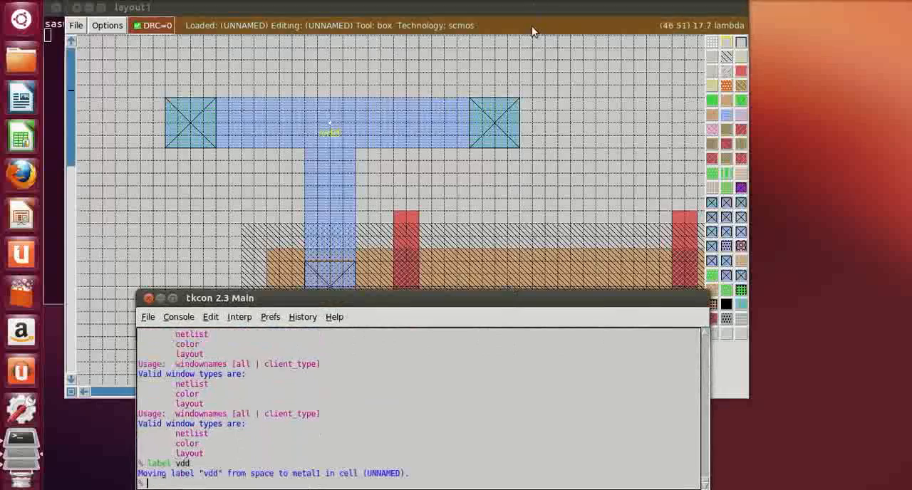
Label the lower metal1 rail gnd at a point between its left and middle contacts, using the console
{"action": "left_click", "coordinate": [443, 187]}
{"action": "scroll", "coordinate": [457, 172], "scroll_direction": "down", "scroll_amount": 3}
{"action": "scroll", "coordinate": [457, 171], "scroll_direction": "down", "scroll_amount": 5}
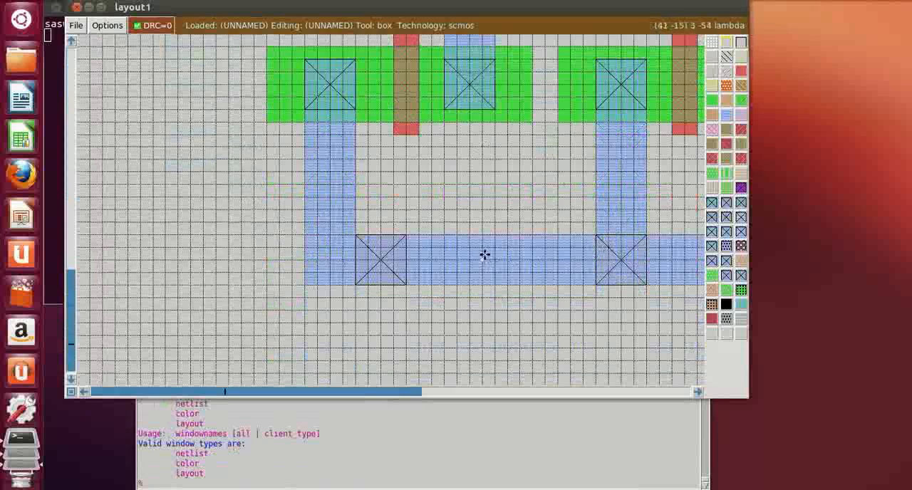
{"action": "left_click", "coordinate": [476, 481]}
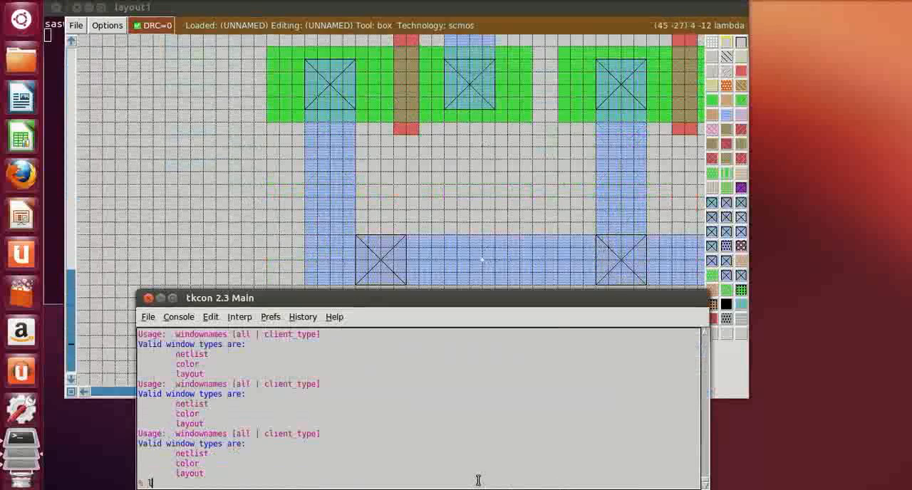
{"action": "type", "text": "label gnd"}
{"action": "key", "text": "Return"}
Paint a 4 by 2 lambda polysilicon stub on the left side of the leftmost gate, between the n-well and the output metal1
{"action": "left_click", "coordinate": [166, 162]}
{"action": "scroll", "coordinate": [434, 192], "scroll_direction": "up", "scroll_amount": 7}
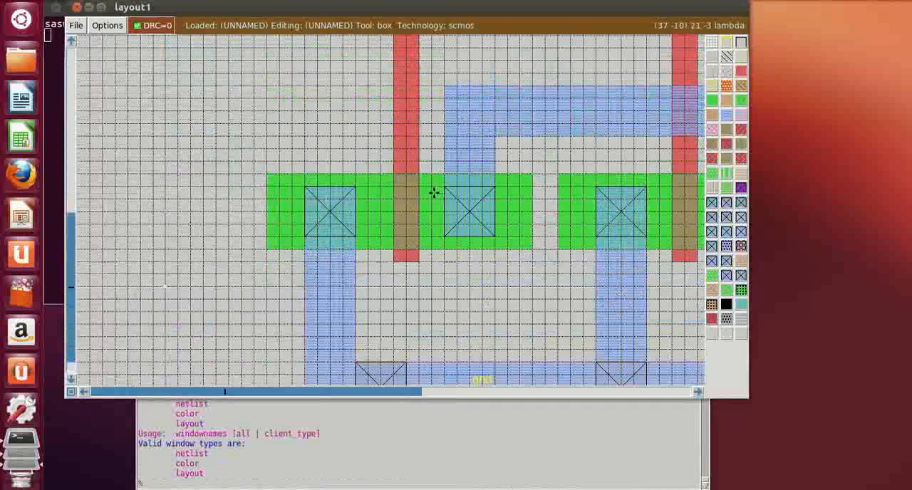
{"action": "scroll", "coordinate": [434, 193], "scroll_direction": "up", "scroll_amount": 5}
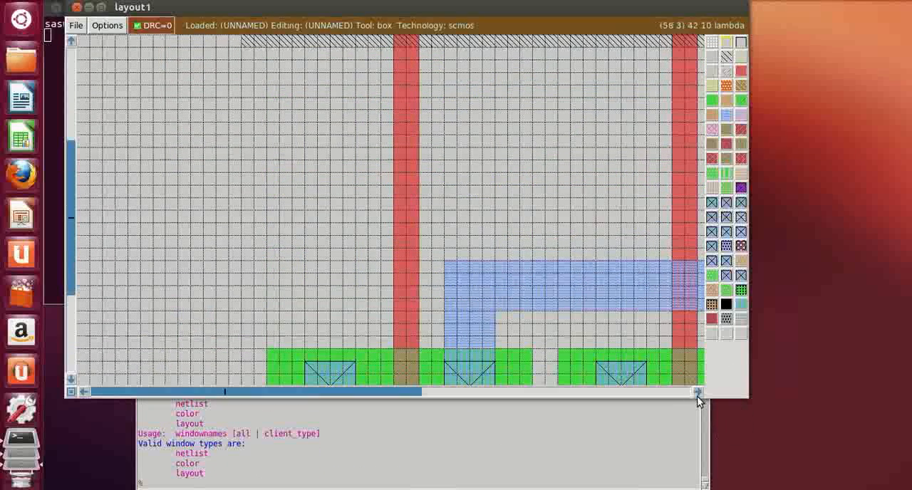
{"action": "left_click", "coordinate": [698, 392]}
{"action": "left_click", "coordinate": [699, 392]}
{"action": "scroll", "coordinate": [146, 116], "scroll_direction": "up", "scroll_amount": 2}
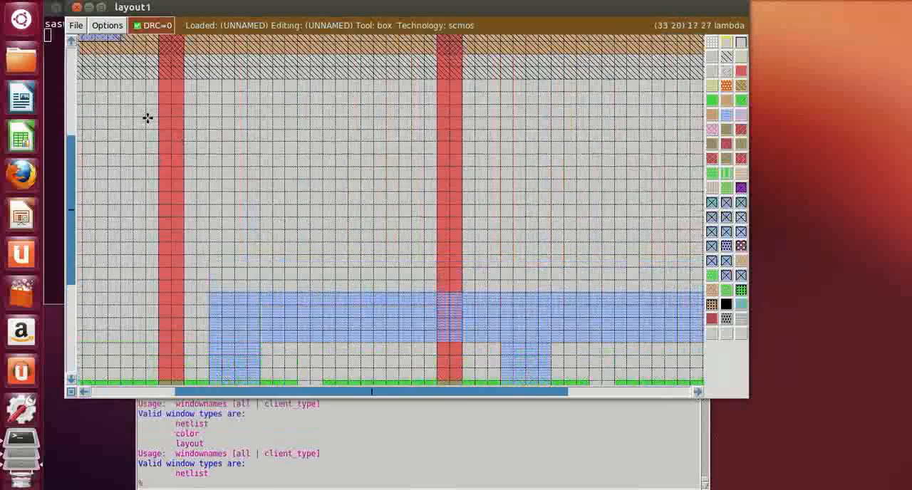
{"action": "left_click", "coordinate": [107, 211]}
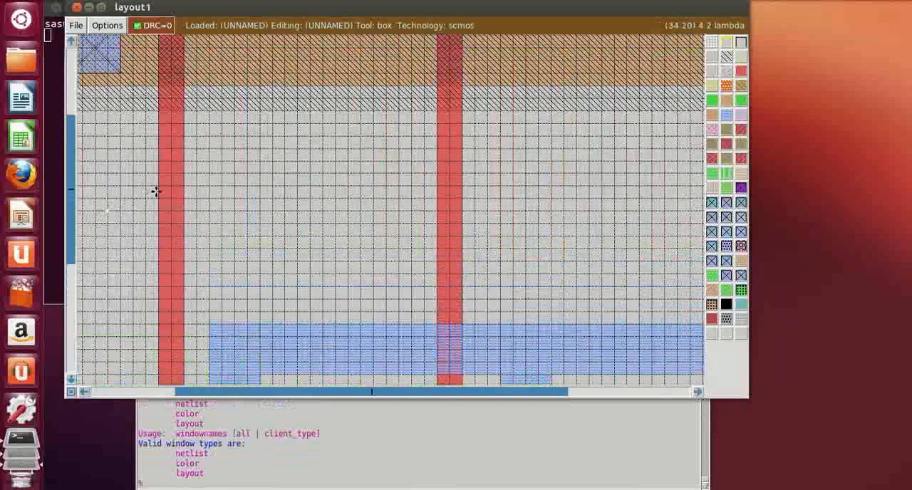
{"action": "right_click", "coordinate": [157, 188]}
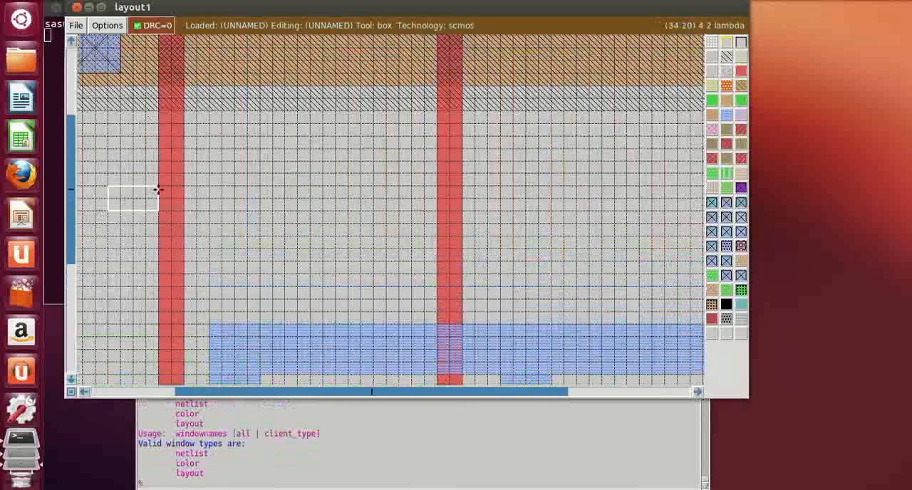
{"action": "middle_click", "coordinate": [742, 74]}
Paint 4 by 2 lambda polysilicon stubs on the left sides of the middle and rightmost gates, level with the first stub
{"action": "left_click", "coordinate": [396, 211]}
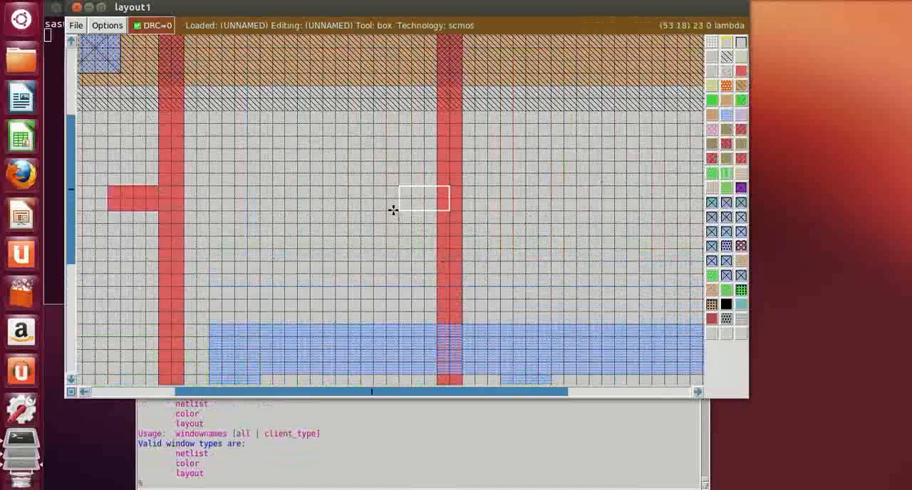
{"action": "left_click", "coordinate": [386, 211]}
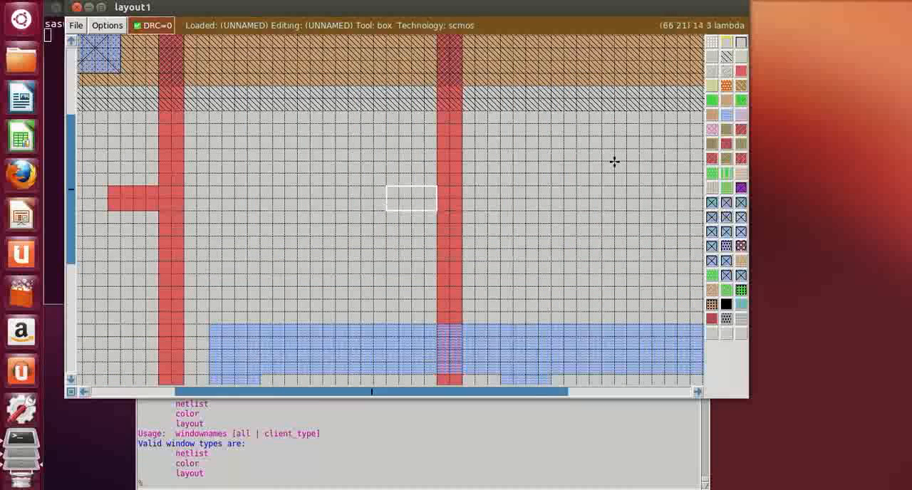
{"action": "middle_click", "coordinate": [741, 72]}
{"action": "left_click", "coordinate": [696, 393]}
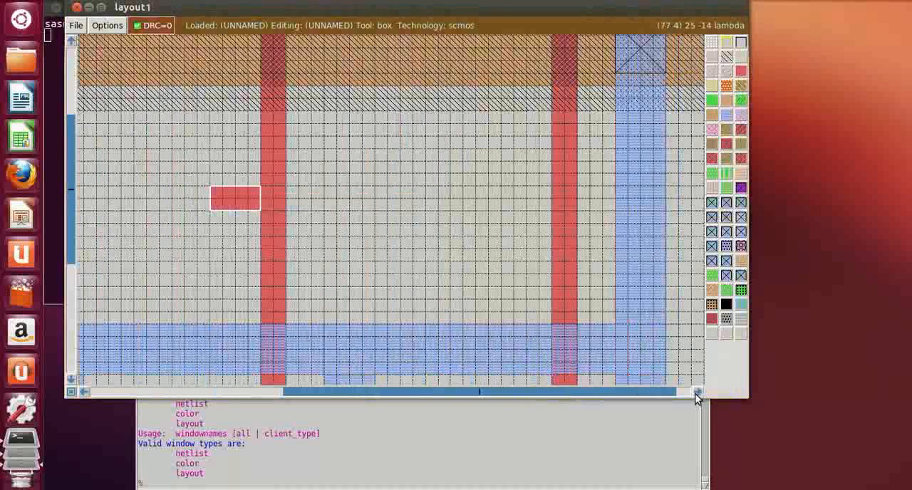
{"action": "left_click", "coordinate": [502, 213]}
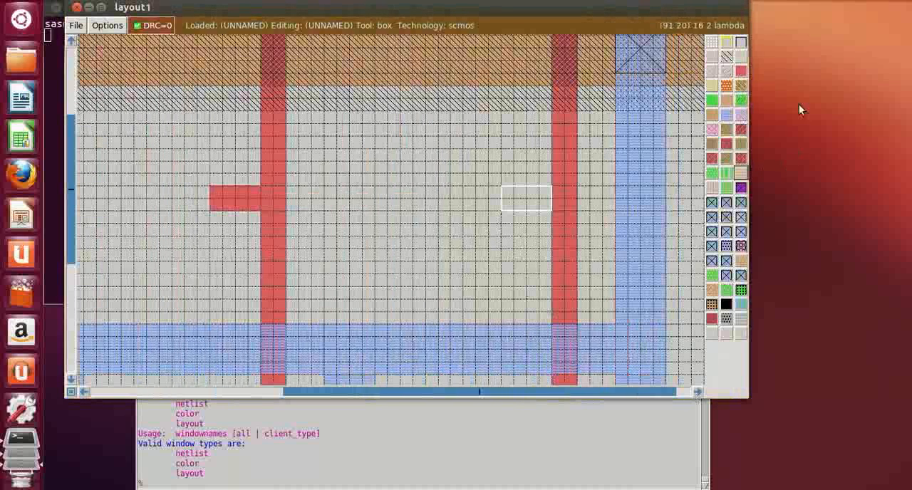
{"action": "middle_click", "coordinate": [741, 71]}
Paint a 5 by 4 lambda metal1 extension at the right end of the horizontal output metal1 strip
{"action": "scroll", "coordinate": [658, 317], "scroll_direction": "down", "scroll_amount": 2}
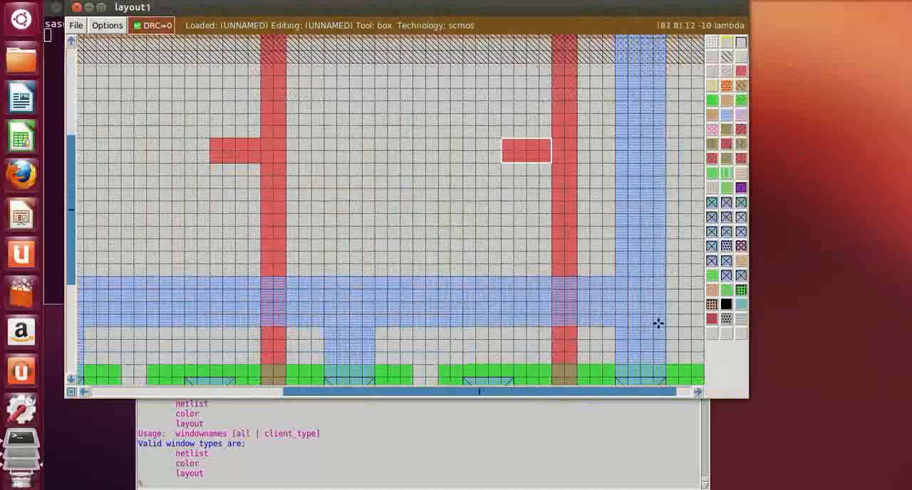
{"action": "left_click", "coordinate": [697, 392]}
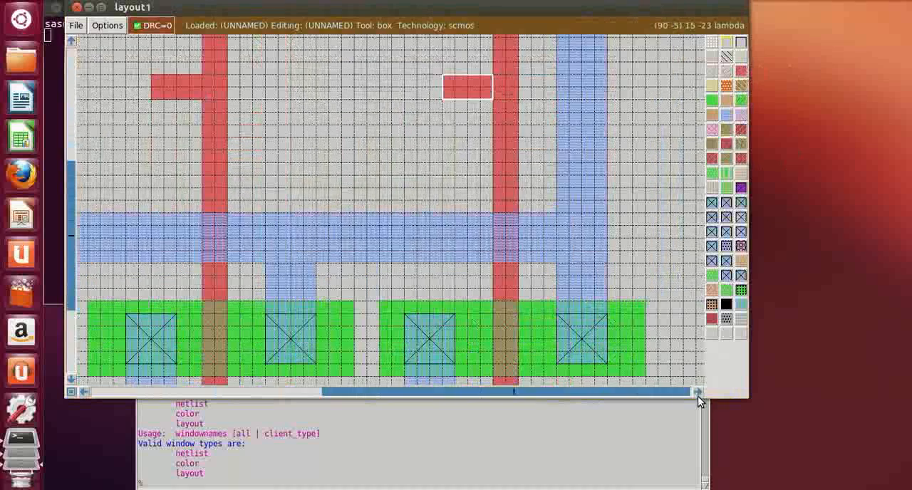
{"action": "left_click", "coordinate": [697, 392]}
{"action": "left_click", "coordinate": [697, 392]}
{"action": "left_click", "coordinate": [487, 262]}
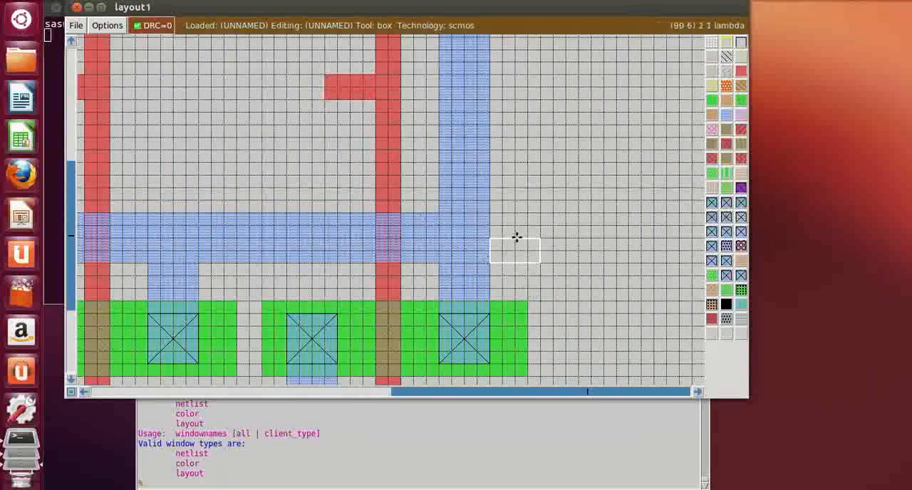
{"action": "right_click_drag", "start_coordinate": [515, 238], "coordinate": [548, 215]}
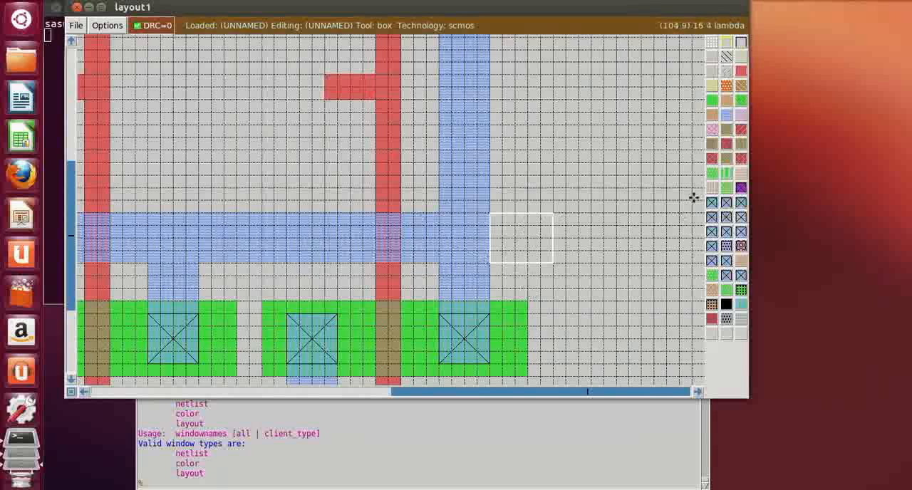
{"action": "left_click", "coordinate": [726, 115]}
{"action": "left_click", "coordinate": [638, 154]}
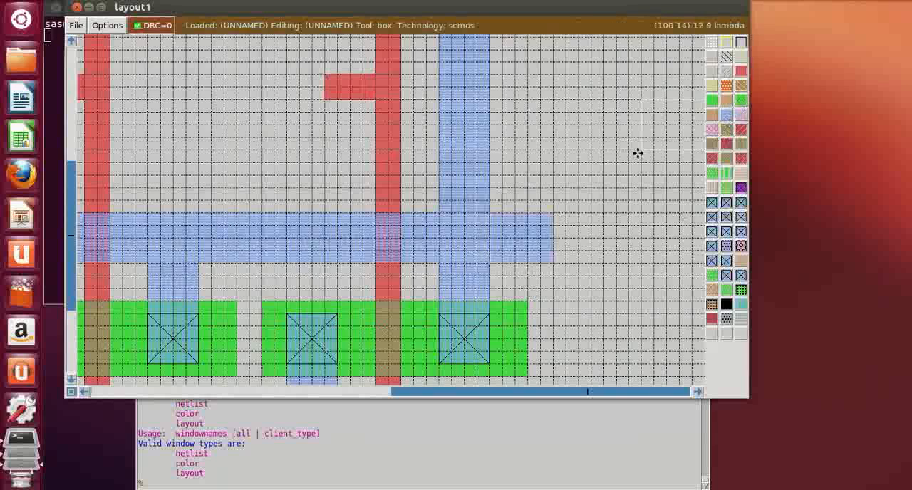
Undo the last box move and the metal1 extension paint from the tkcon console
{"action": "key", "text": "shift+z"}
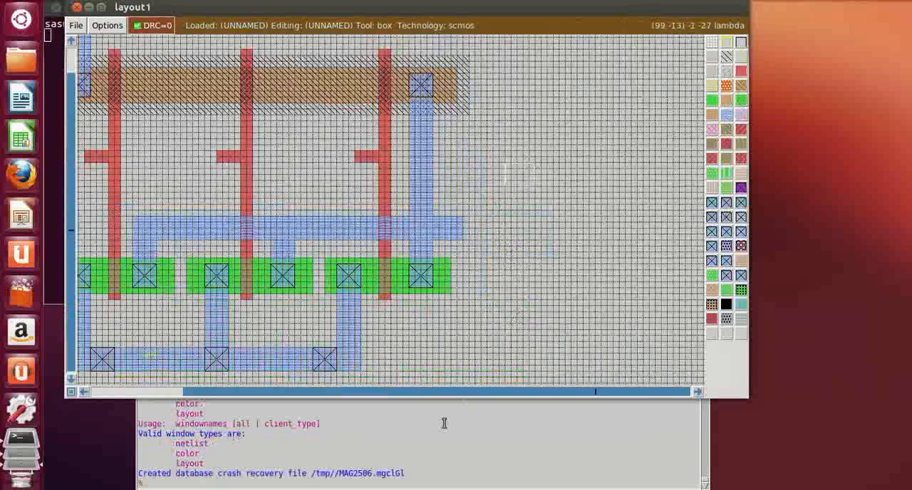
{"action": "left_click", "coordinate": [291, 473]}
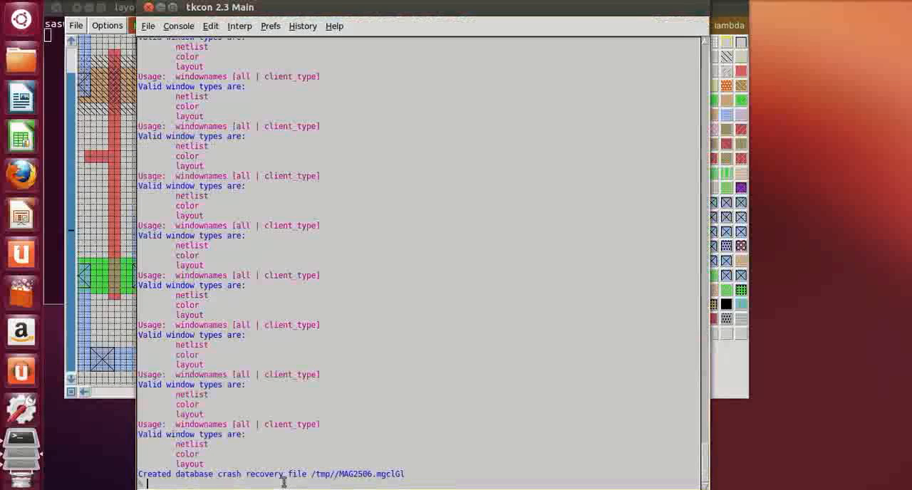
{"action": "double_click", "coordinate": [604, 5]}
{"action": "left_click_drag", "start_coordinate": [605, 2], "coordinate": [604, 296]}
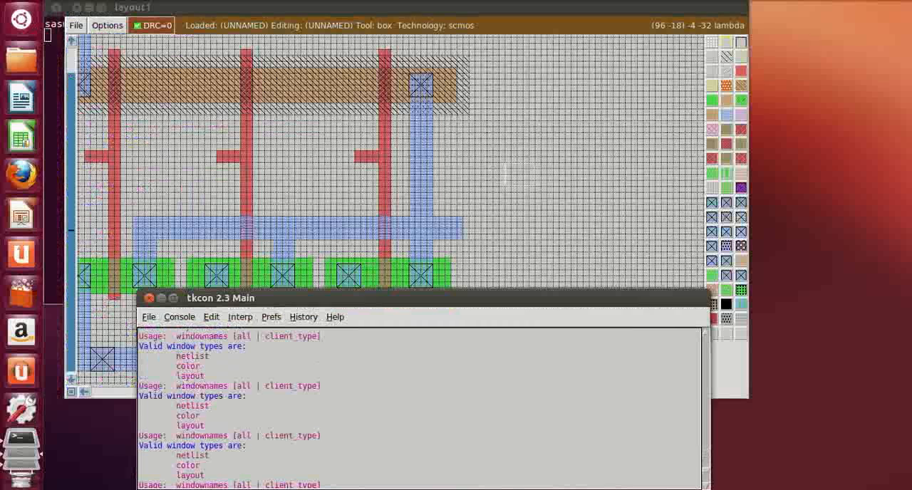
{"action": "scroll", "coordinate": [226, 469], "scroll_direction": "down", "scroll_amount": 4}
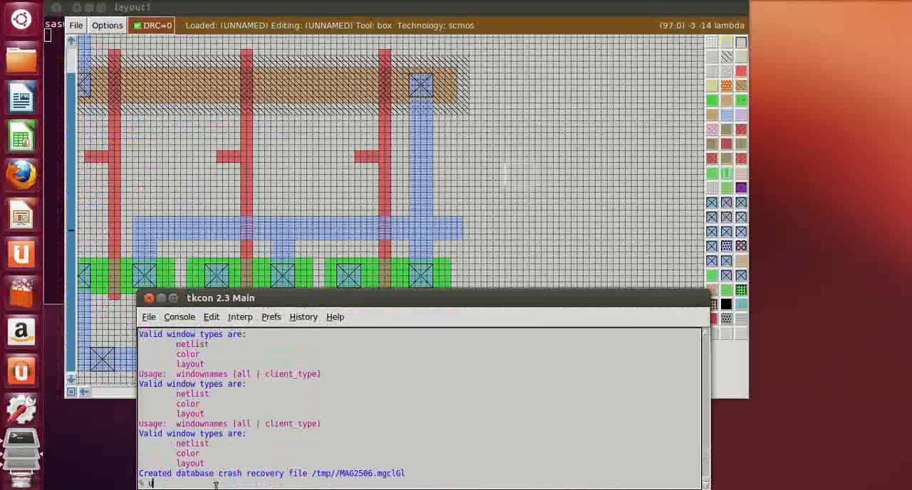
{"action": "type", "text": "undo"}
{"action": "key", "text": "Return"}
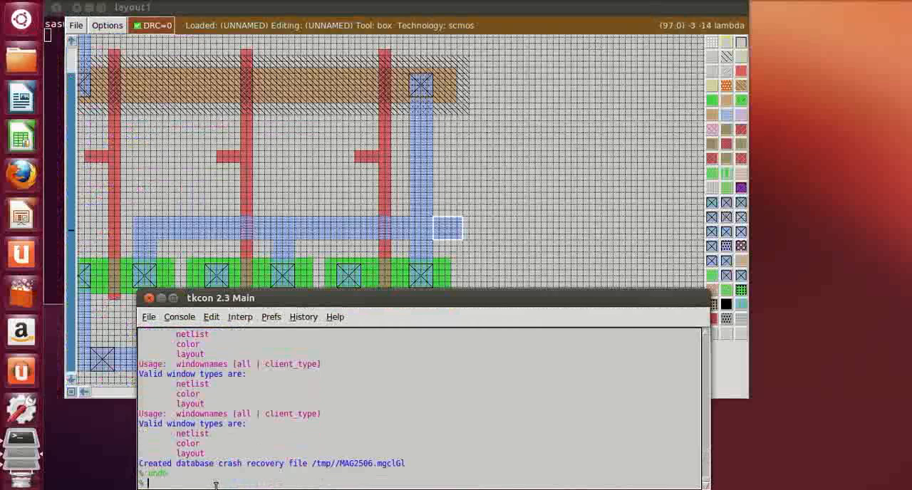
{"action": "type", "text": "undo"}
{"action": "key", "text": "Return"}
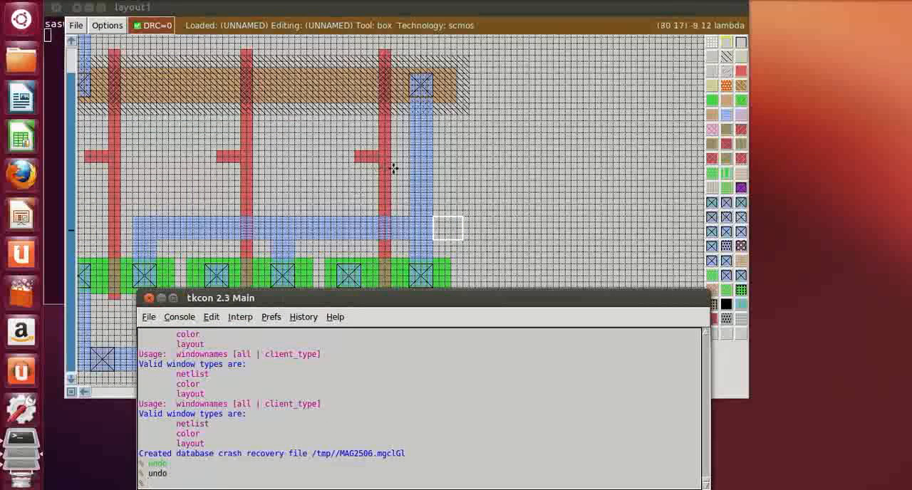
Paint a 5 by 4 lambda metal1 output stub on the right side of the vertical output metal1, level with the gate stubs
{"action": "left_click", "coordinate": [433, 167]}
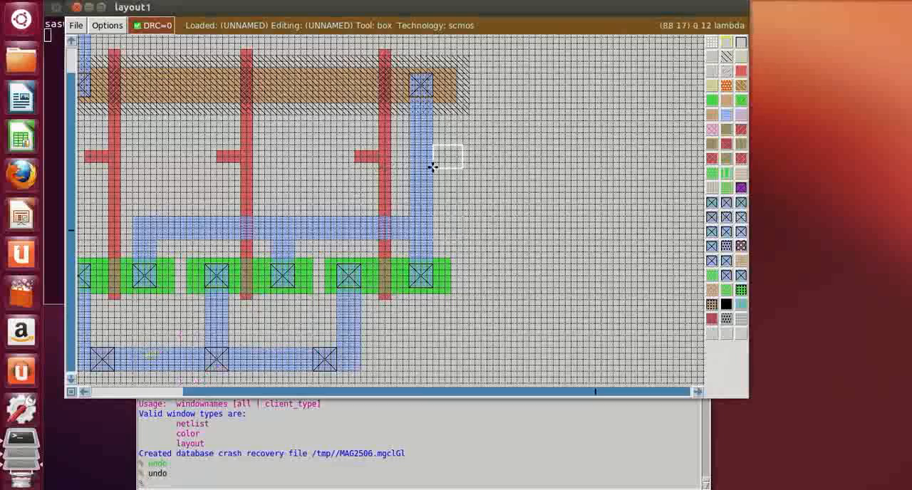
{"action": "middle_click", "coordinate": [726, 114]}
{"action": "left_click", "coordinate": [564, 192]}
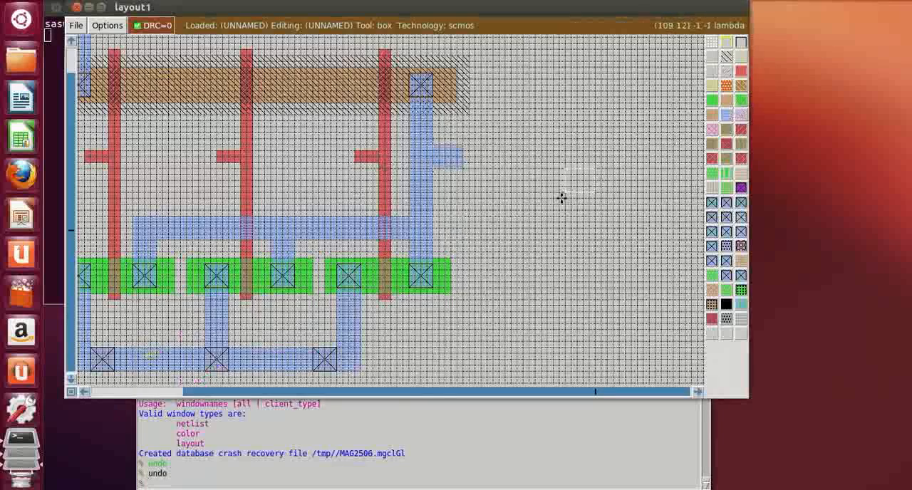
Collapse the box to a point where the leftmost gate meets its input stub and label it va from the tkcon console
{"action": "key", "text": "shift+z"}
{"action": "key", "text": "z"}
{"action": "key", "text": "z"}
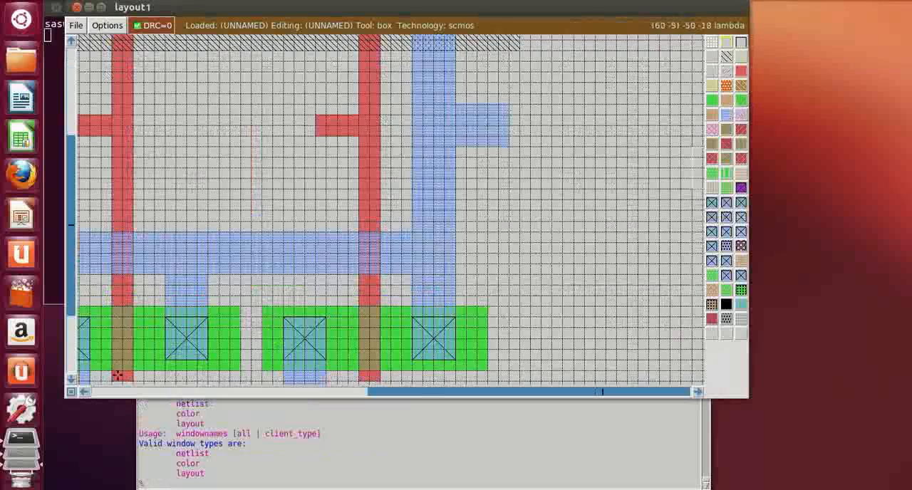
{"action": "left_click", "coordinate": [83, 392]}
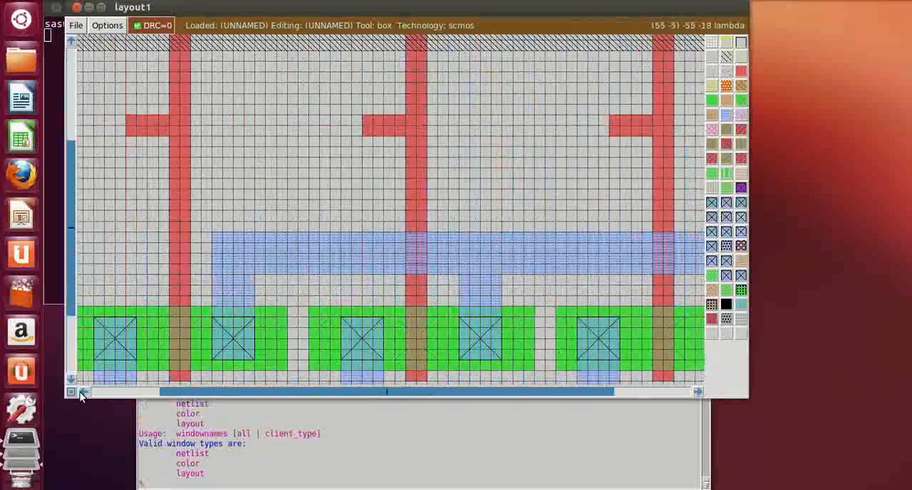
{"action": "key", "text": "z"}
{"action": "scroll", "coordinate": [332, 149], "scroll_direction": "up", "scroll_amount": 3}
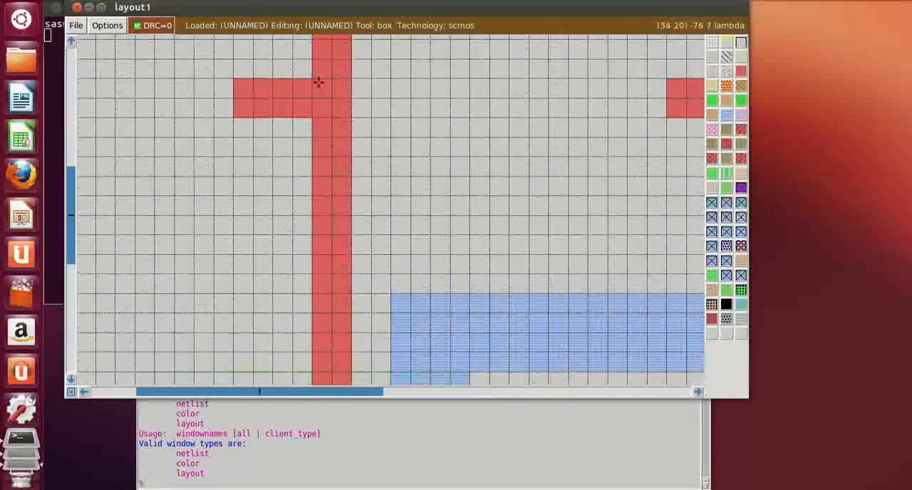
{"action": "left_click", "coordinate": [318, 82]}
{"action": "right_click", "coordinate": [339, 97]}
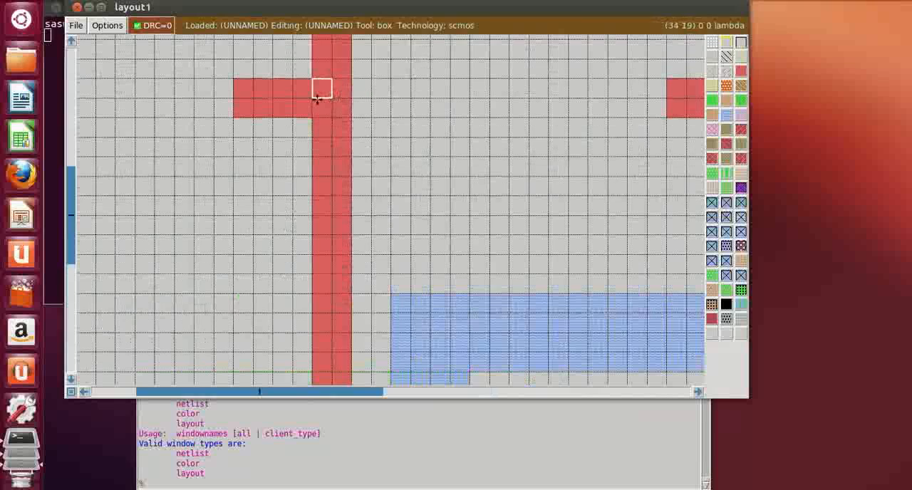
{"action": "right_click", "coordinate": [313, 97]}
{"action": "left_click", "coordinate": [323, 476]}
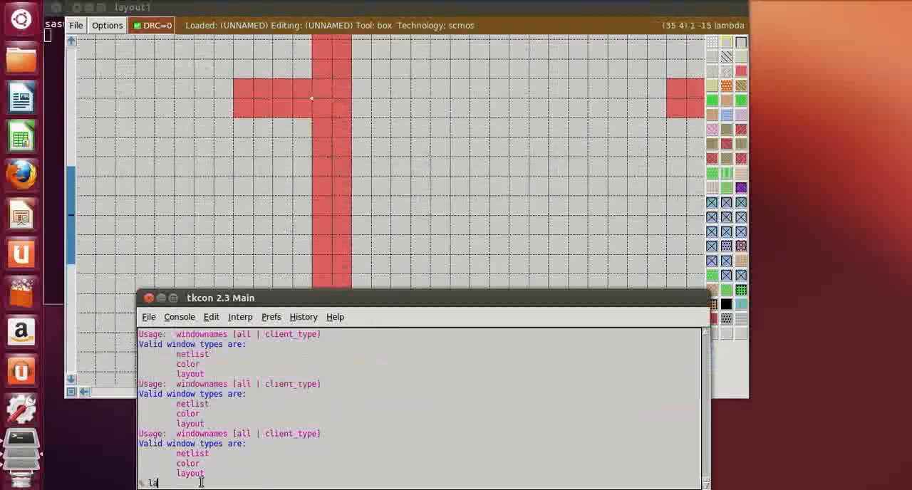
{"action": "type", "text": "label va"}
{"action": "key", "text": "Return"}
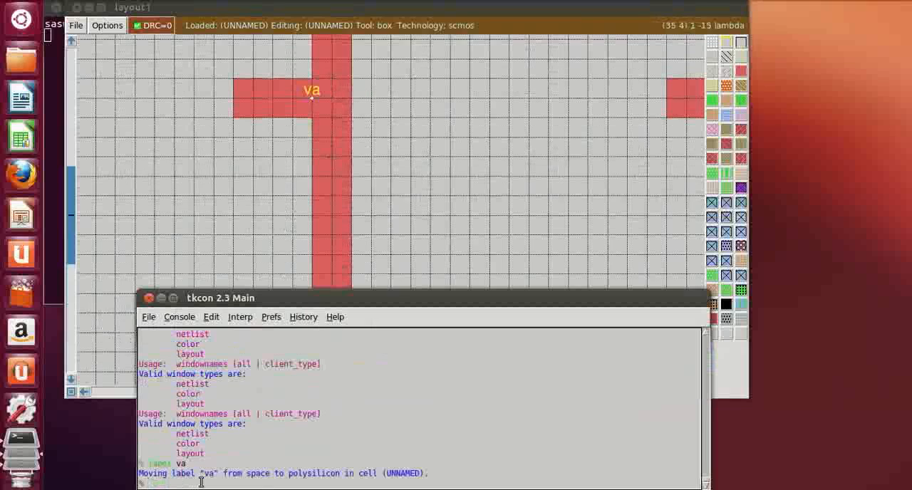
Label the point where the middle gate meets its polysilicon input stub vb, using the console
{"action": "left_click", "coordinate": [621, 307]}
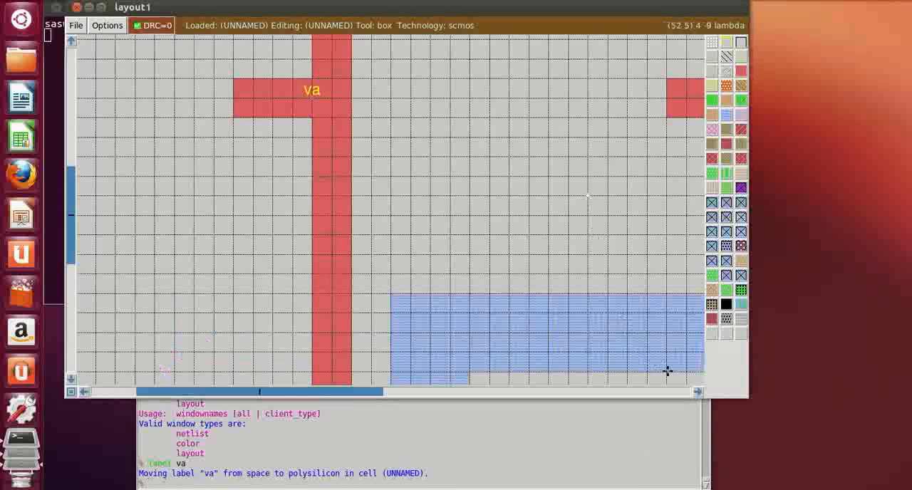
{"action": "left_click", "coordinate": [696, 392]}
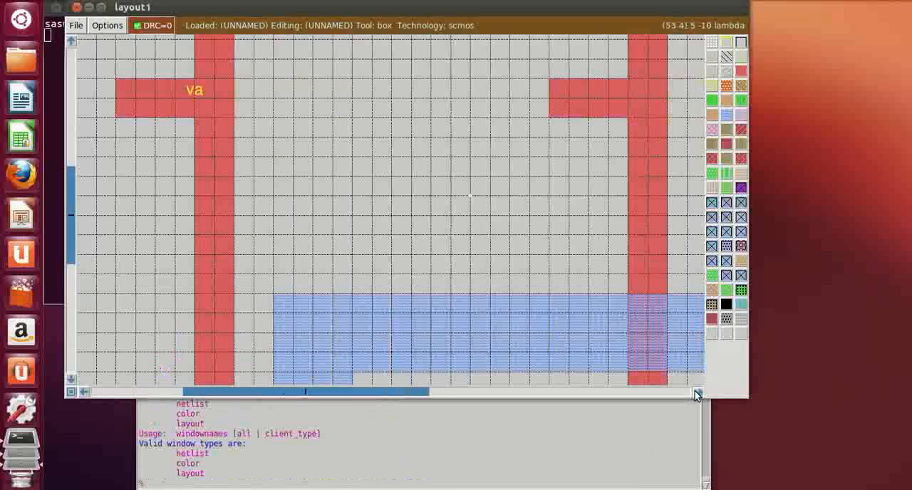
{"action": "left_click", "coordinate": [513, 98]}
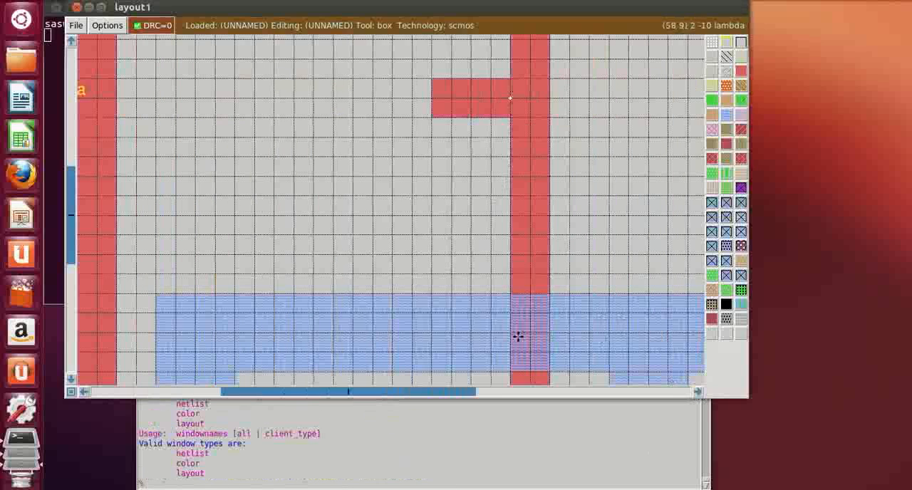
{"action": "left_click", "coordinate": [329, 481]}
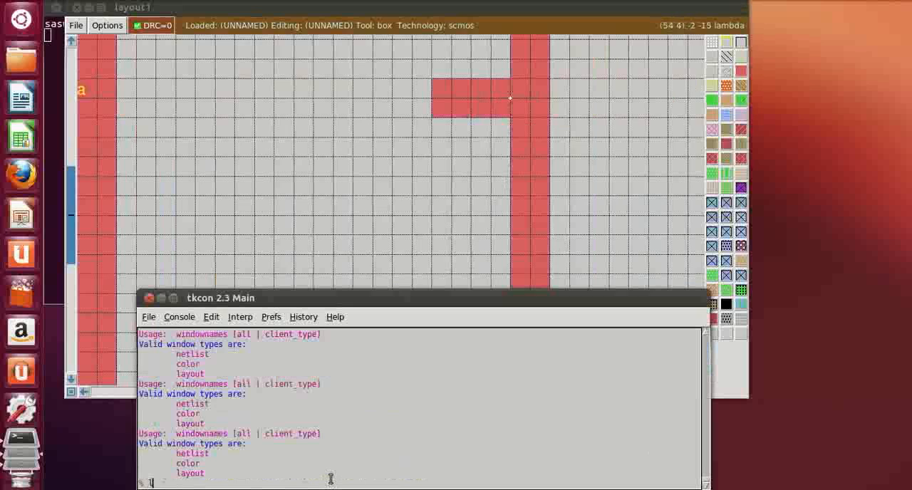
{"action": "type", "text": "label vb"}
{"action": "key", "text": "Return"}
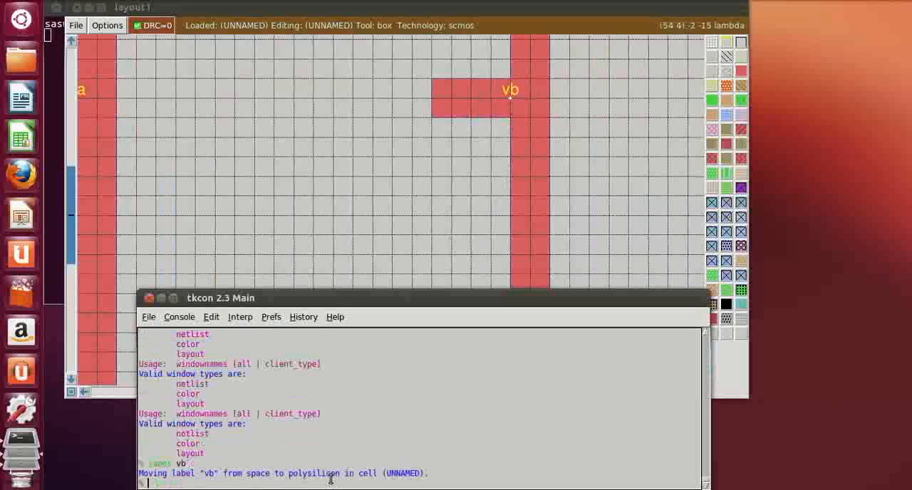
Label the junction of the rightmost gate and its polysilicon input stub vc from the console
{"action": "left_click", "coordinate": [626, 235]}
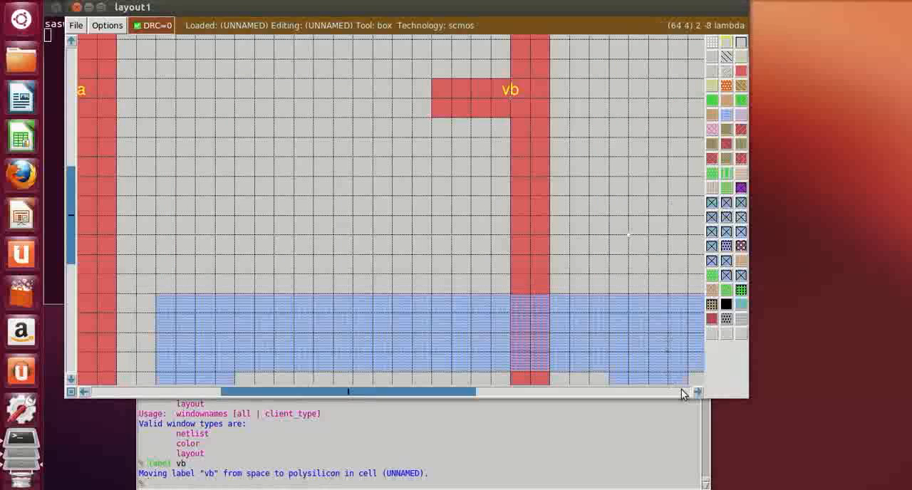
{"action": "left_click_drag", "start_coordinate": [697, 393], "coordinate": [698, 393]}
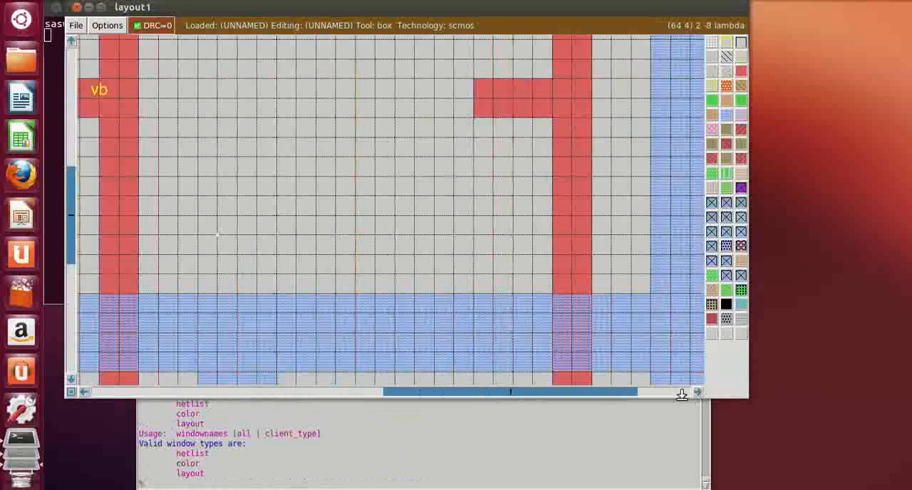
{"action": "left_click", "coordinate": [553, 95]}
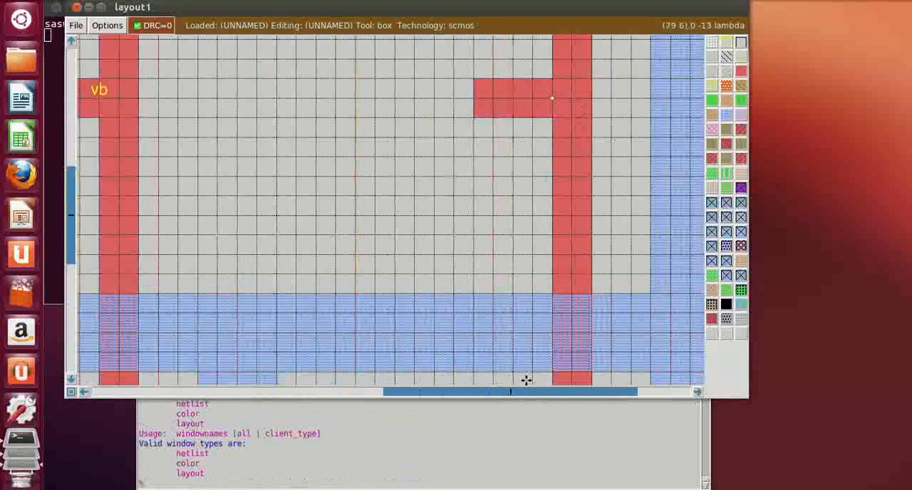
{"action": "left_click", "coordinate": [459, 470]}
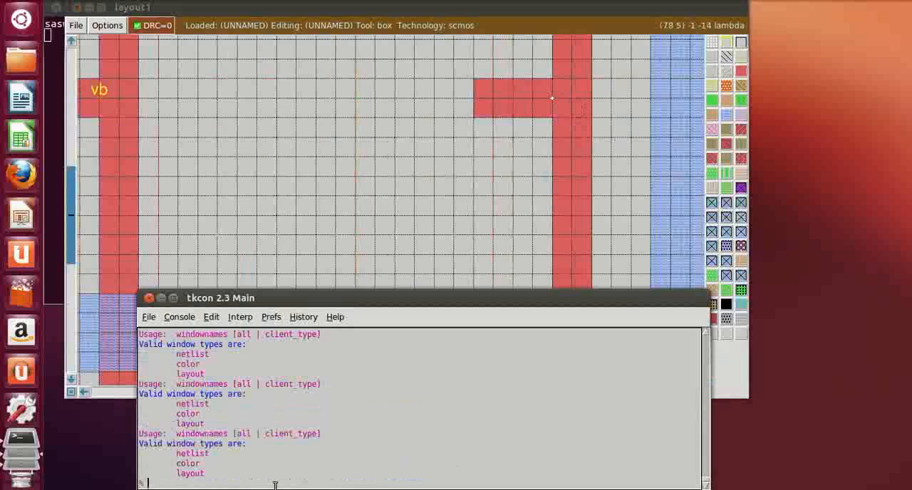
{"action": "type", "text": "label vc"}
{"action": "key", "text": "Return"}
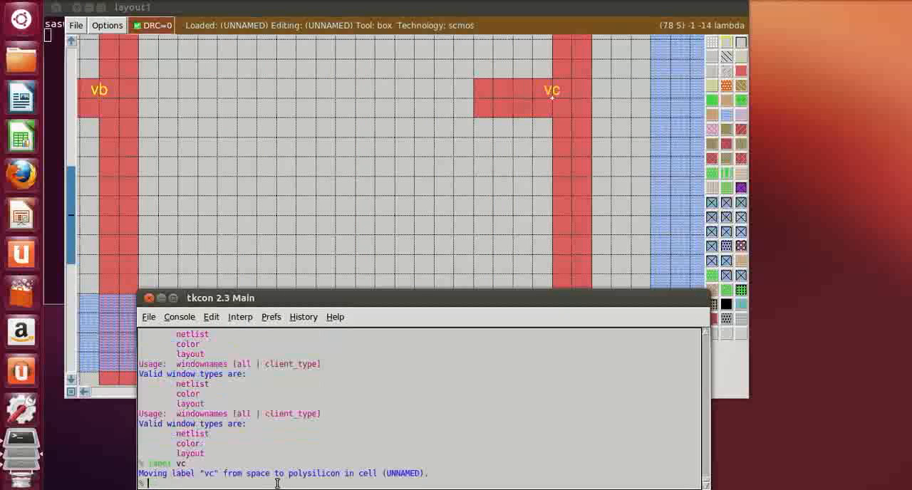
Label the point where the output stub meets the vertical output metal1 vout, using the tkcon console
{"action": "left_click", "coordinate": [724, 372]}
{"action": "left_click", "coordinate": [698, 394]}
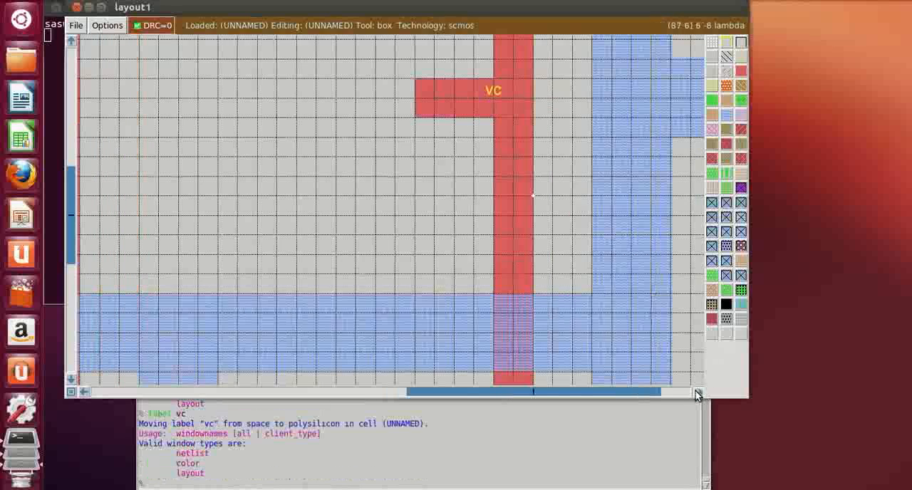
{"action": "left_click", "coordinate": [698, 394]}
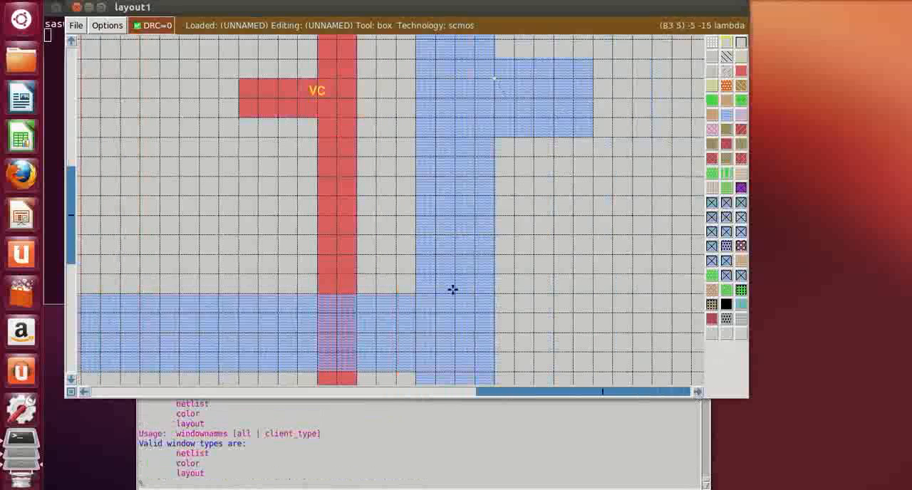
{"action": "left_click", "coordinate": [348, 480]}
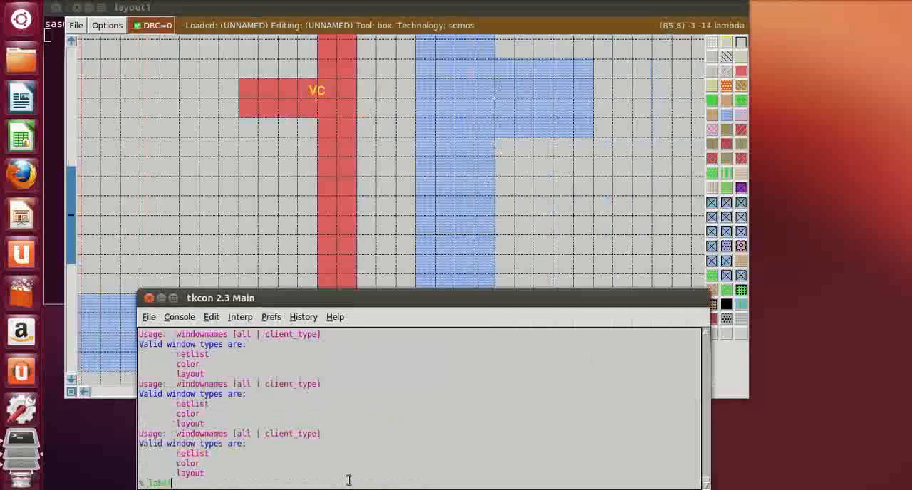
{"action": "type", "text": "label vout"}
{"action": "key", "text": "Return"}
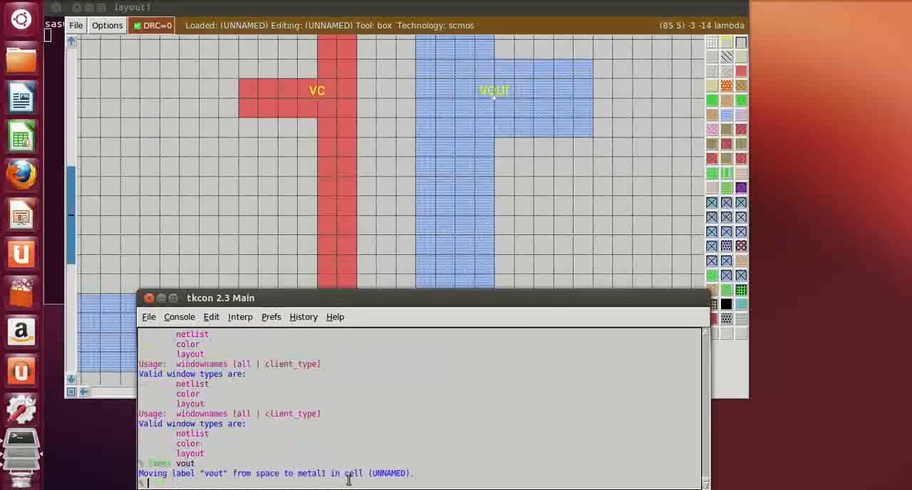
Save the layout as nor3_1 and run a DRC error search on it from the console
{"action": "scroll", "coordinate": [224, 193], "scroll_direction": "down", "scroll_amount": 10}
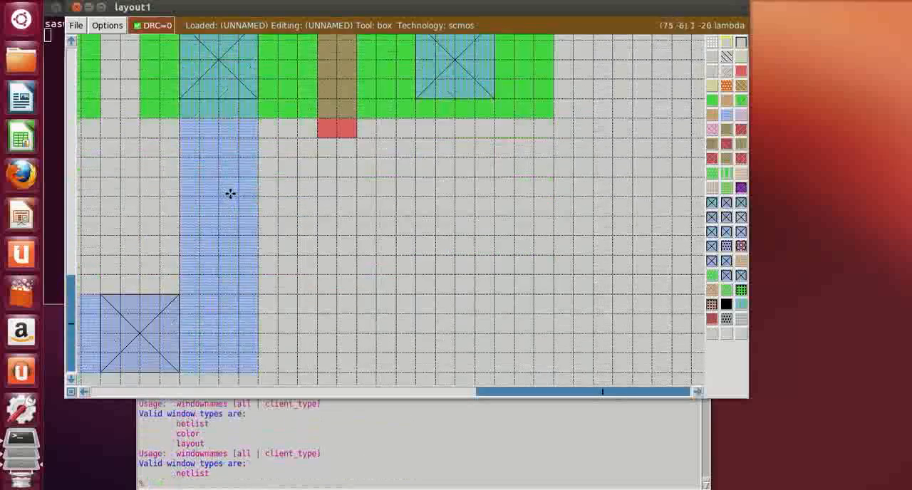
{"action": "left_click", "coordinate": [81, 394]}
{"action": "left_click", "coordinate": [81, 394]}
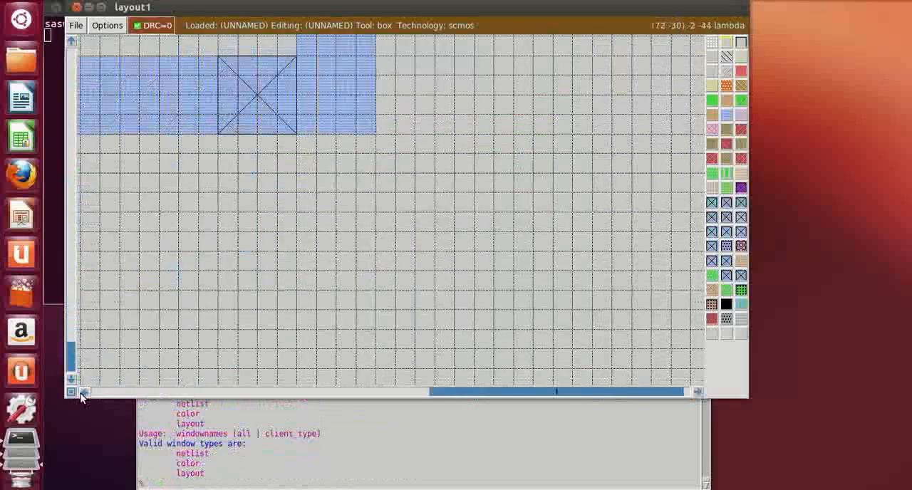
{"action": "left_click", "coordinate": [80, 394]}
{"action": "left_click", "coordinate": [81, 394]}
{"action": "left_click", "coordinate": [81, 394]}
{"action": "left_click", "coordinate": [81, 394]}
{"action": "left_click", "coordinate": [81, 396]}
{"action": "left_click", "coordinate": [81, 396]}
{"action": "left_click", "coordinate": [82, 396]}
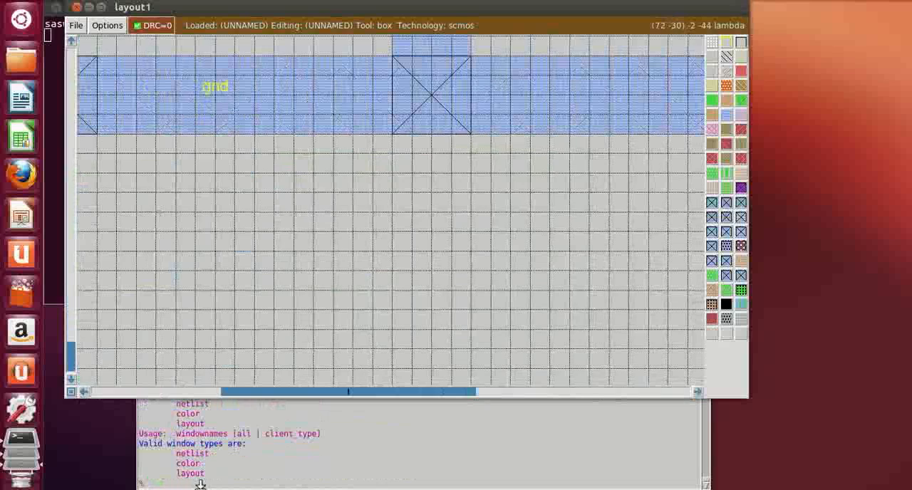
{"action": "left_click", "coordinate": [203, 483]}
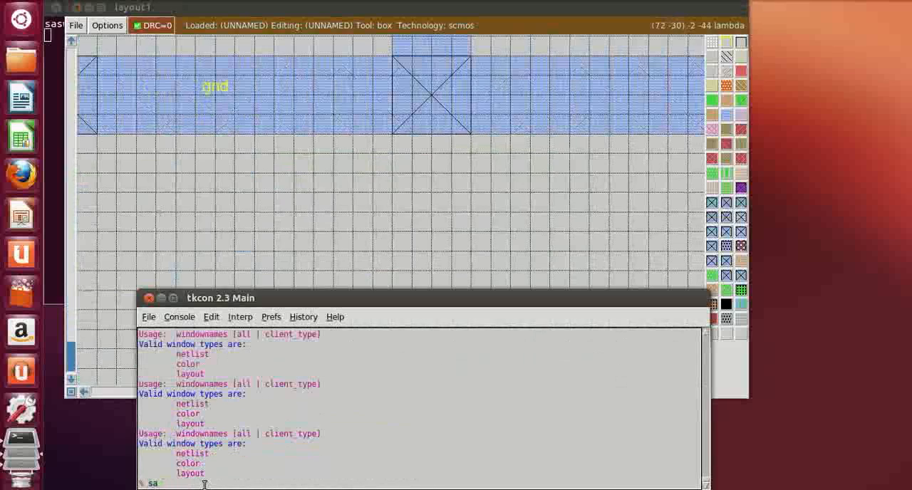
{"action": "type", "text": "save nor3_1"}
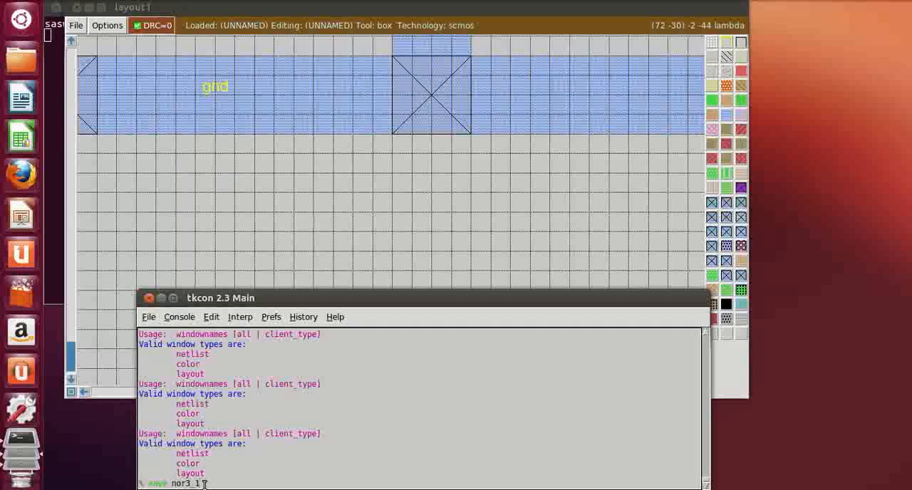
{"action": "key", "text": "Return"}
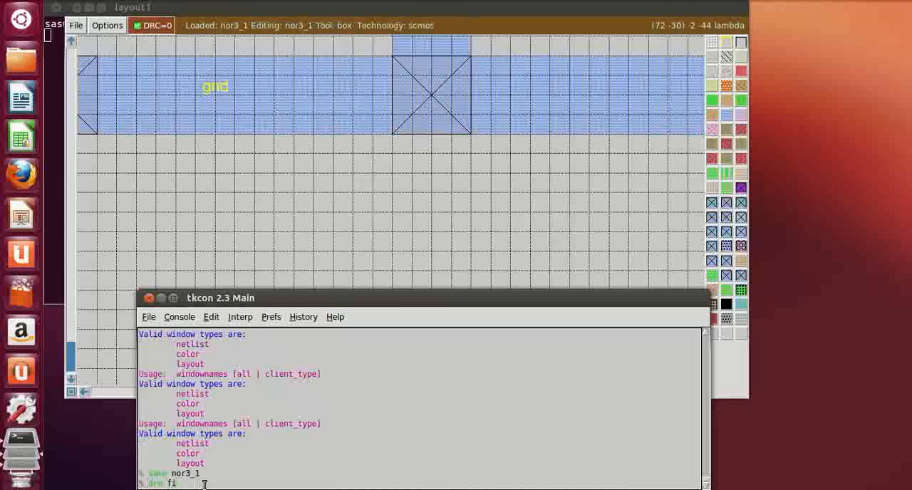
{"action": "type", "text": "drc find"}
{"action": "key", "text": "Return"}
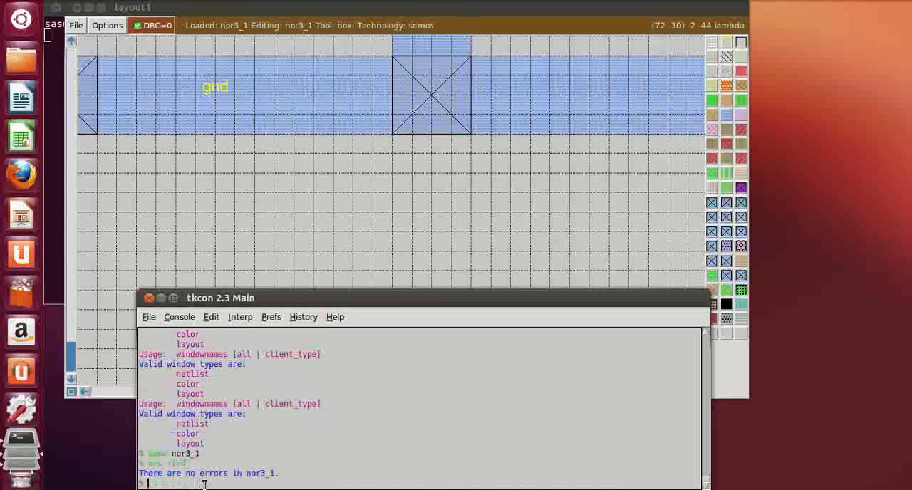
Extract the nor3_1 cell and convert the extraction to SPICE and sim netlists with ext2spice and ext2sim
{"action": "type", "text": "e"}
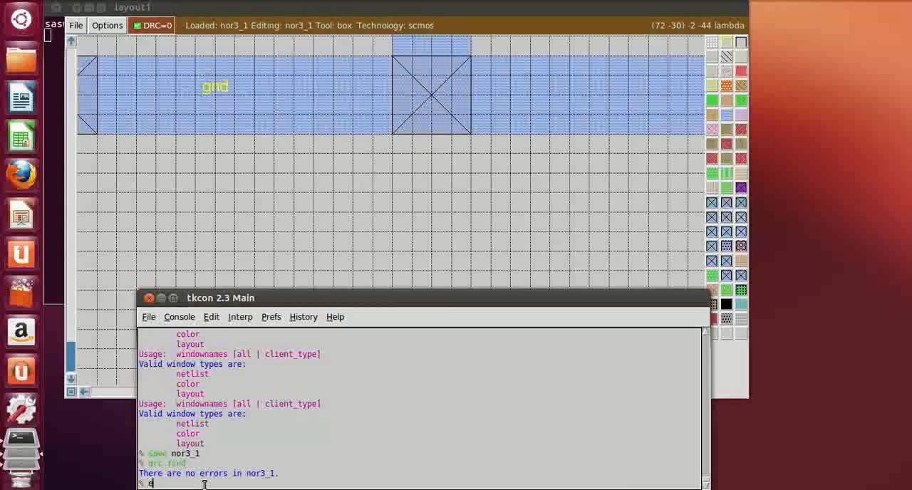
{"action": "type", "text": "xt"}
{"action": "key", "text": "Return"}
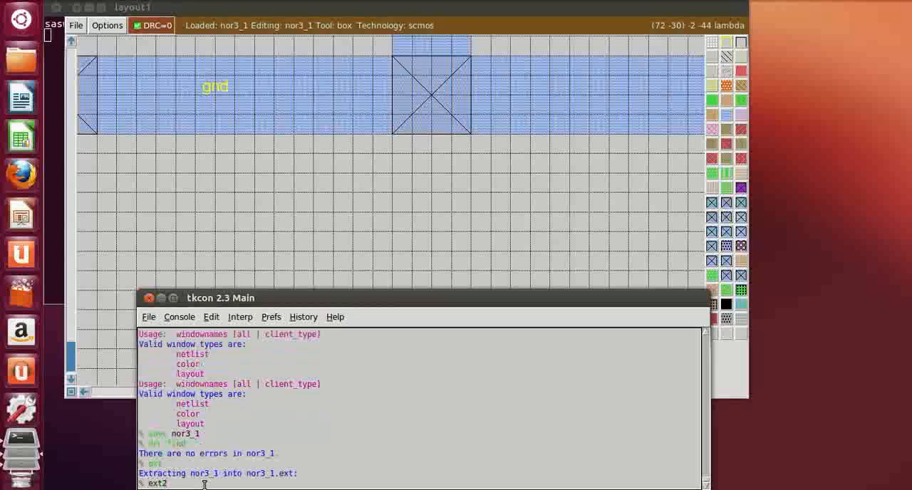
{"action": "type", "text": "ext2spice"}
{"action": "key", "text": "Return"}
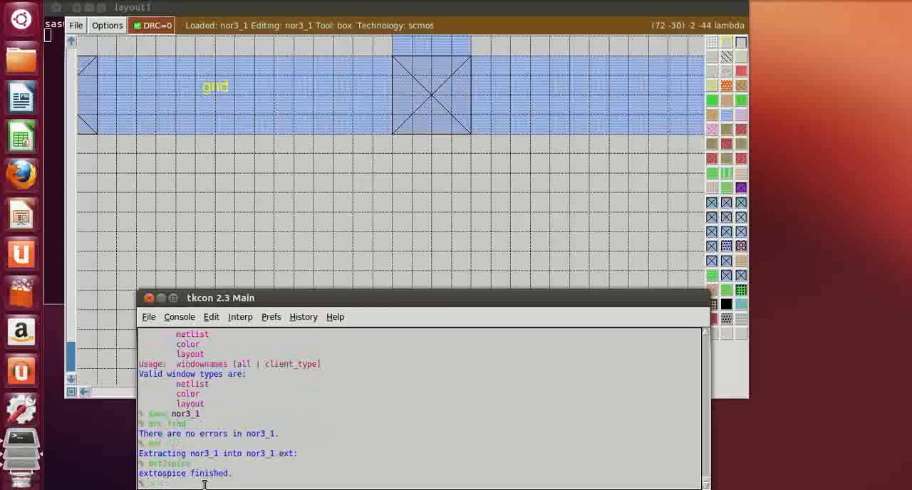
{"action": "type", "text": "ext2sim"}
{"action": "key", "text": "Return"}
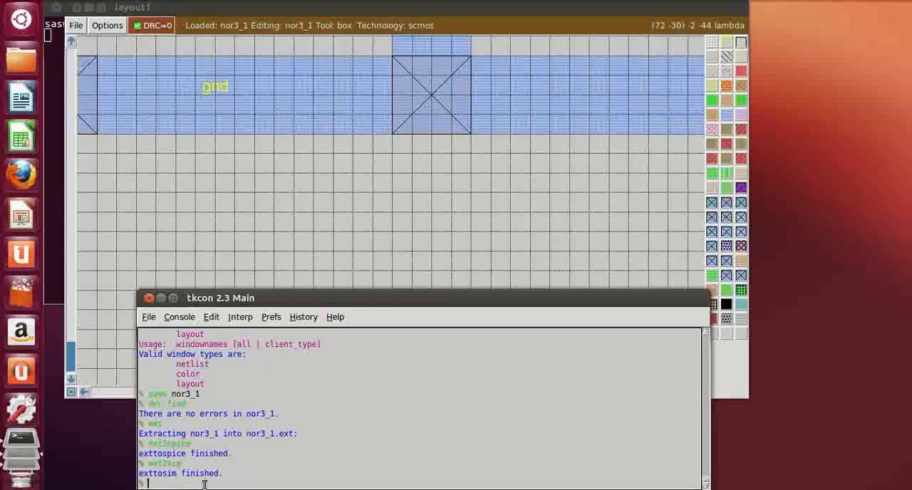
Start IRSIM from the console with the extracted netlist nor3_1.sim
{"action": "type", "text": "irsim"}
{"action": "key", "text": "BackSpace"}
{"action": "key", "text": "BackSpace"}
{"action": "type", "text": "m nor2"}
{"action": "key", "text": "BackSpace"}
{"action": "type", "text": "3_1.sim"}
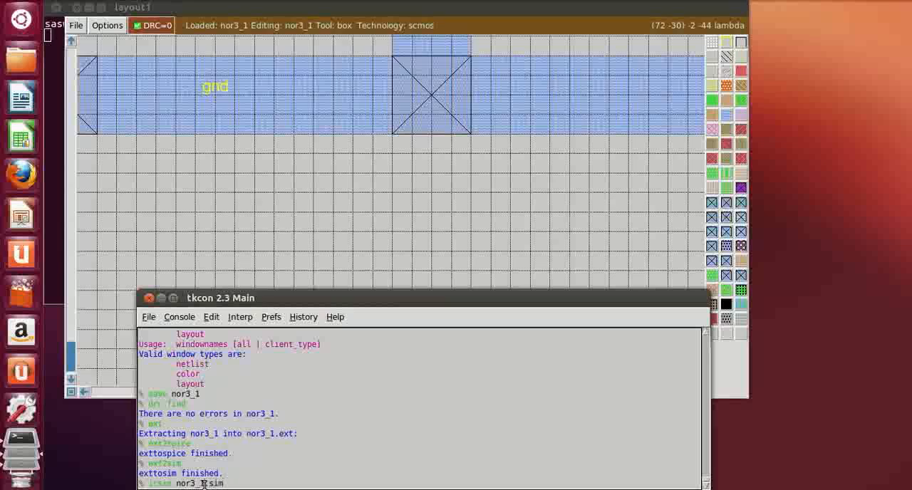
{"action": "key", "text": "Return"}
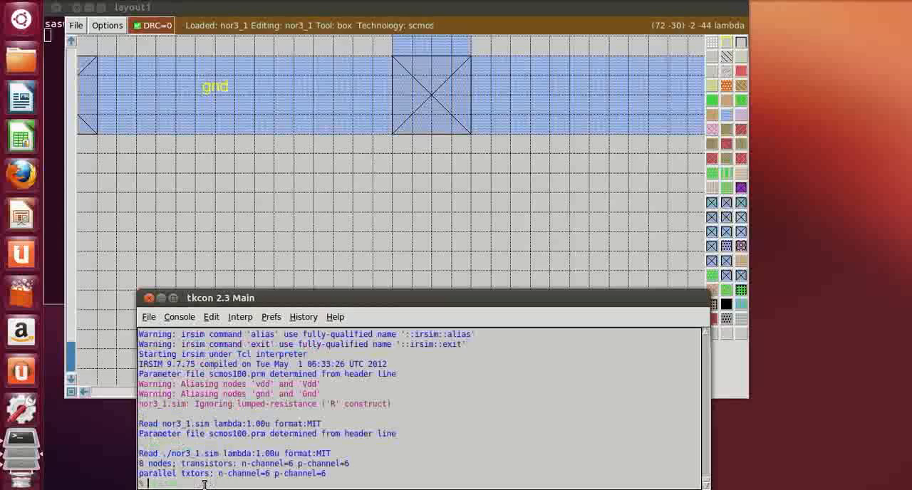
Add va, vb, vc and vout to the IRSIM watch list and display their current states
{"action": "type", "text": "w "}
{"action": "type", "text": "va vb vc"}
{"action": "type", "text": " vd"}
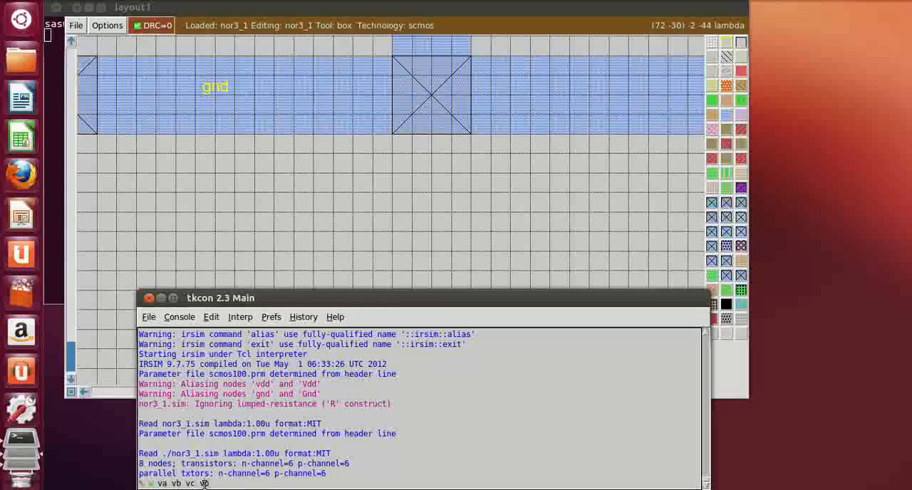
{"action": "type", "text": "ut"}
{"action": "key", "text": "Return"}
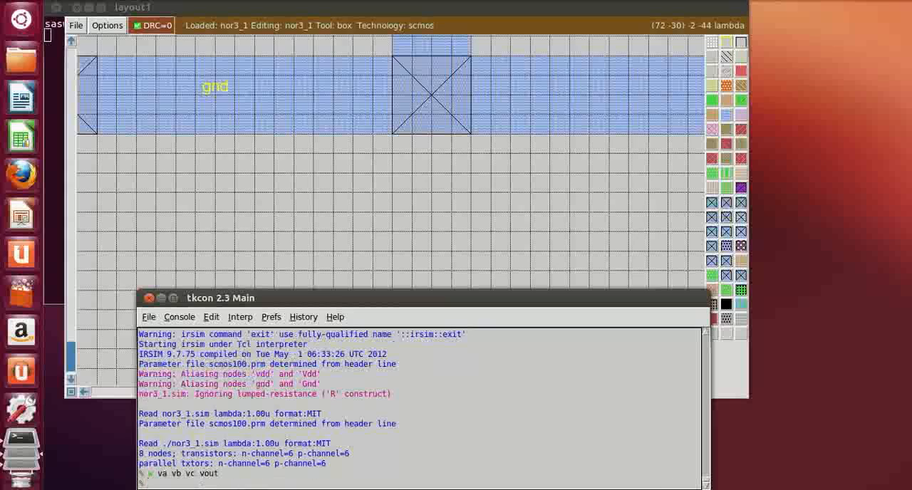
{"action": "type", "text": "d"}
{"action": "key", "text": "Return"}
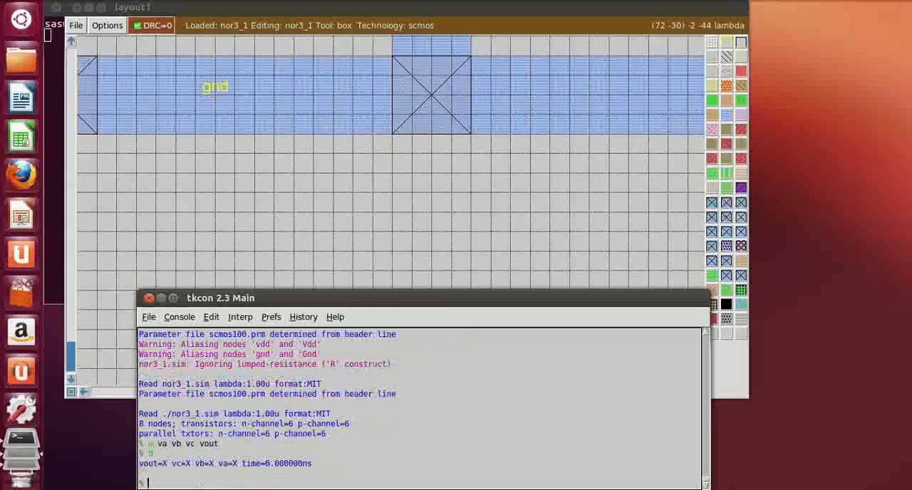
Drive inputs va, vb and vc low and run one simulation step
{"action": "type", "text": "l va vb vc"}
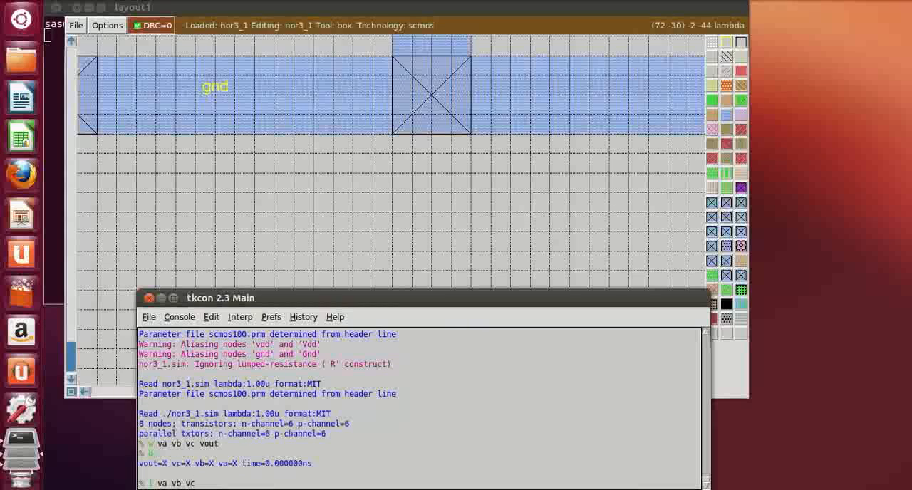
{"action": "key", "text": "Return"}
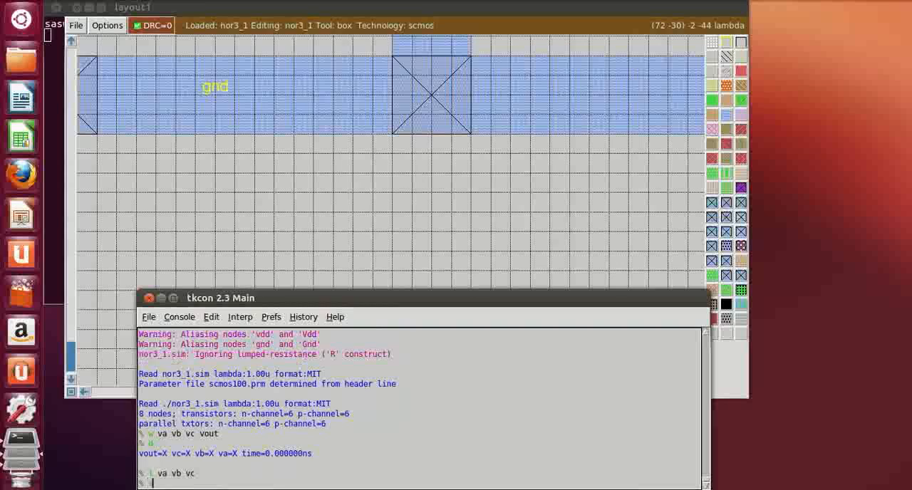
{"action": "type", "text": "s"}
{"action": "key", "text": "Return"}
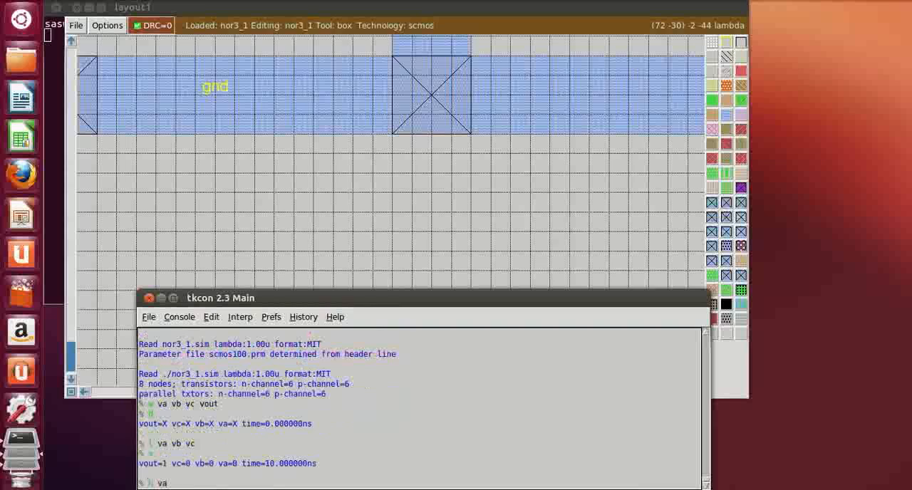
Drive input va high and advance the simulation by one step
{"action": "type", "text": "h va"}
{"action": "key", "text": "Return"}
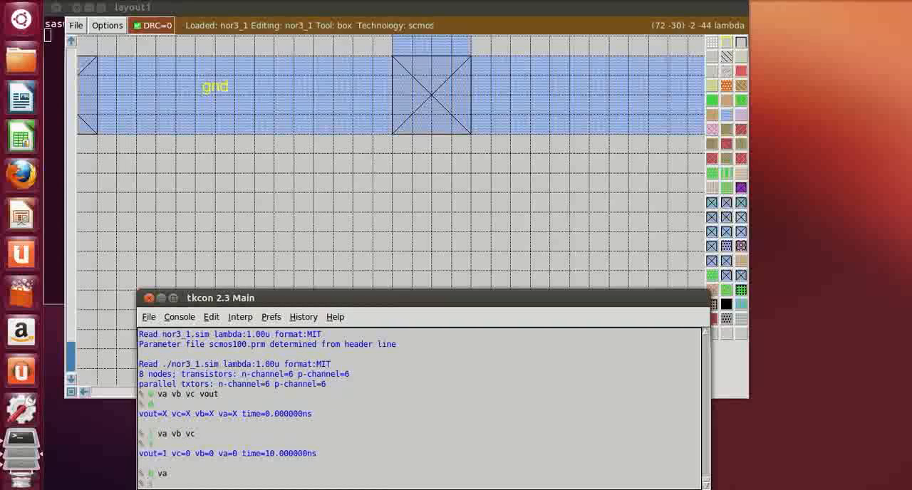
{"action": "type", "text": "s"}
{"action": "key", "text": "Return"}
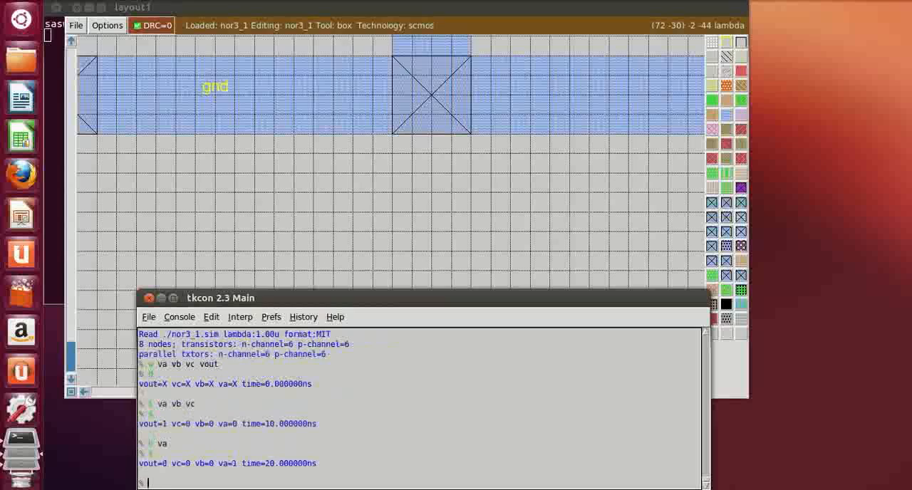
Set input vc high as well and simulate one more step
{"action": "type", "text": "h vc"}
{"action": "key", "text": "Return"}
{"action": "type", "text": "s"}
{"action": "key", "text": "Return"}
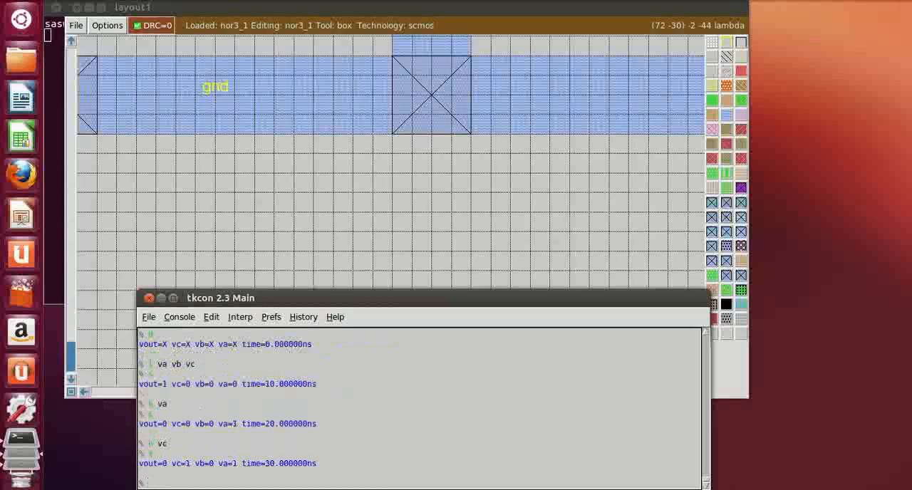
Drive input vb high and run another simulation step
{"action": "type", "text": "h vb"}
{"action": "key", "text": "Return"}
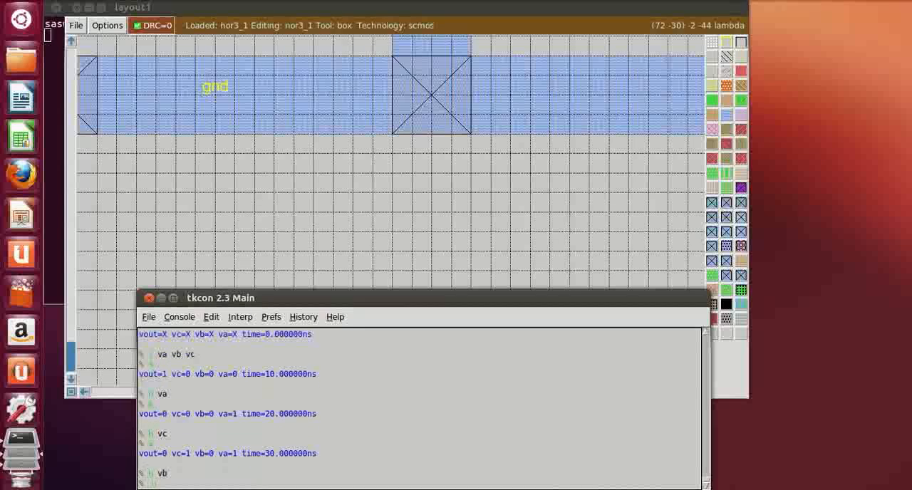
{"action": "type", "text": "s"}
{"action": "key", "text": "Return"}
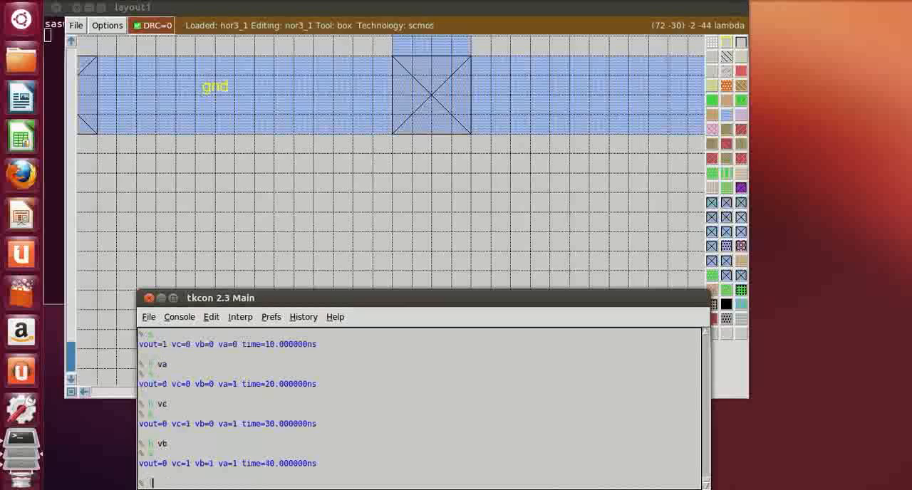
Drive input va low, keeping vb and vc high, and simulate one step
{"action": "type", "text": "h va"}
{"action": "key", "text": "Return"}
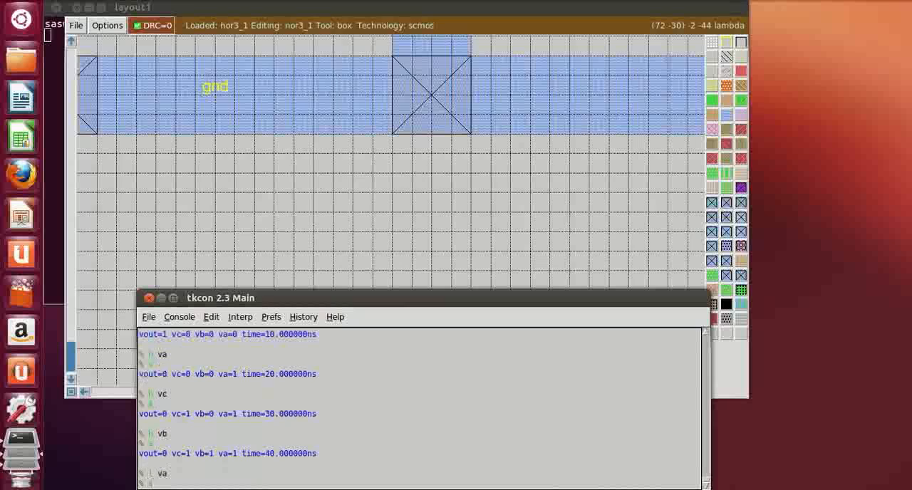
{"action": "type", "text": "s"}
{"action": "key", "text": "Return"}
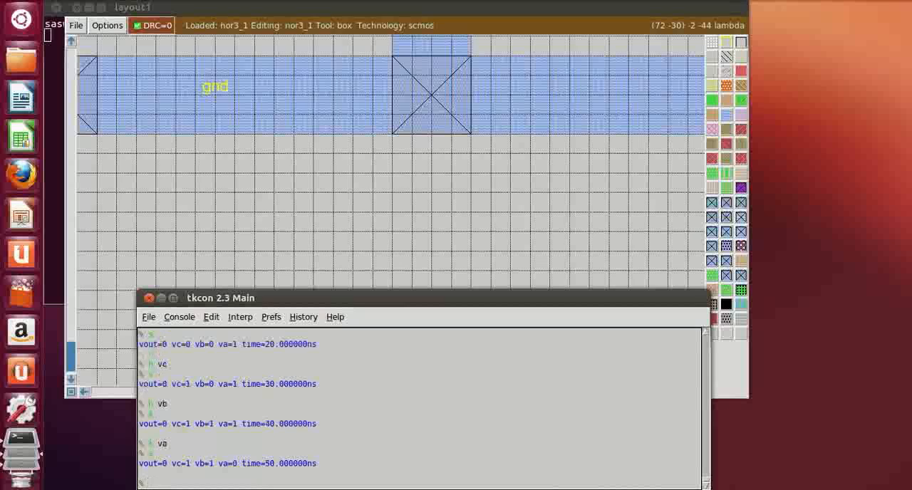
Drive inputs vb and vc low and advance the simulation by one step
{"action": "type", "text": "l vb vc"}
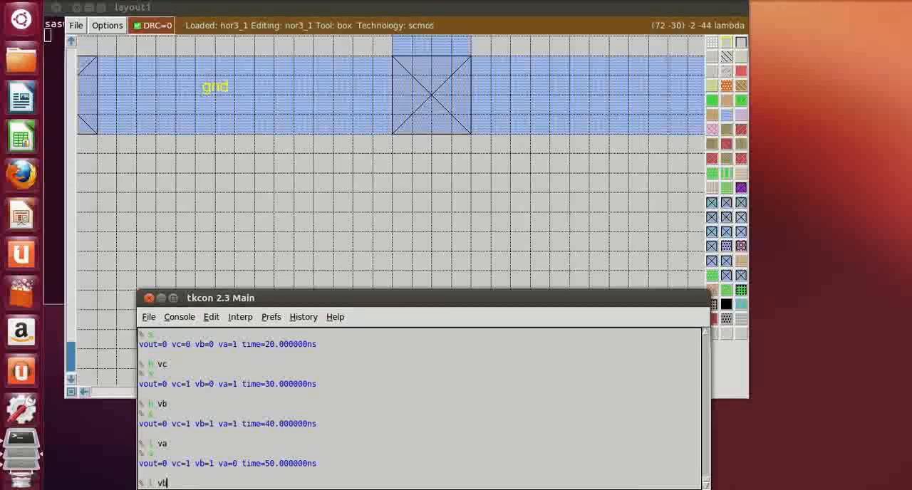
{"action": "key", "text": "Return"}
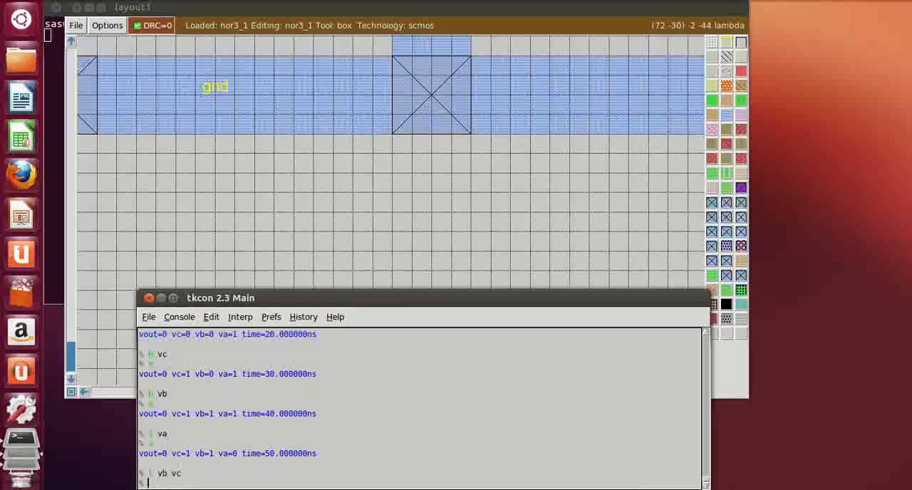
{"action": "type", "text": "s"}
{"action": "key", "text": "Return"}
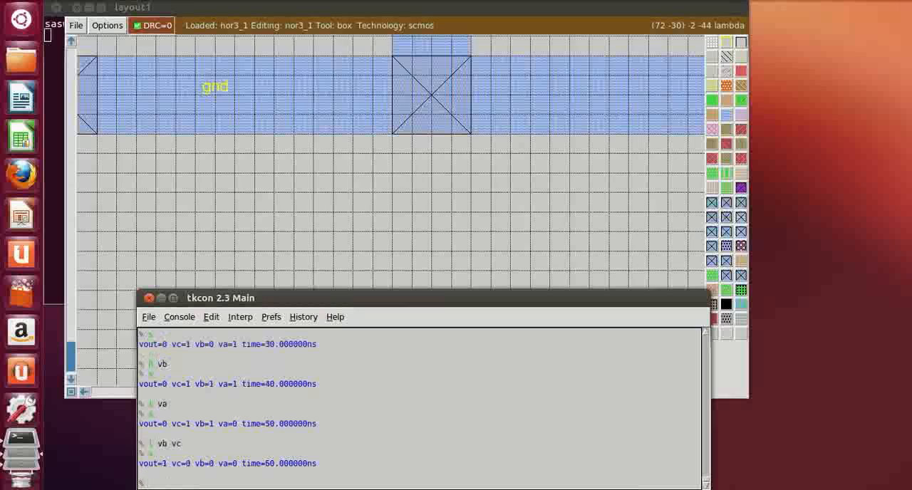
Open the logic analyzer with the waveforms of va, vb, vc and vout using the ana command
{"action": "type", "text": "ana va"}
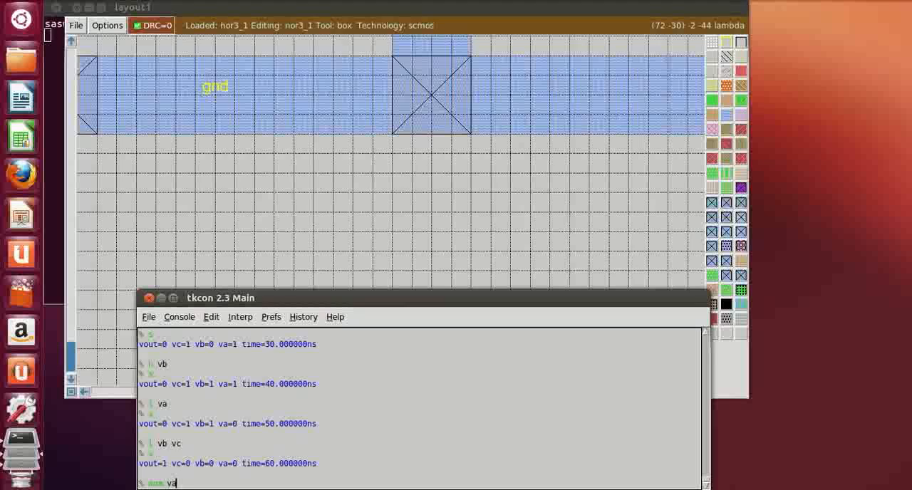
{"action": "type", "text": " vb vc vout"}
{"action": "key", "text": "Return"}
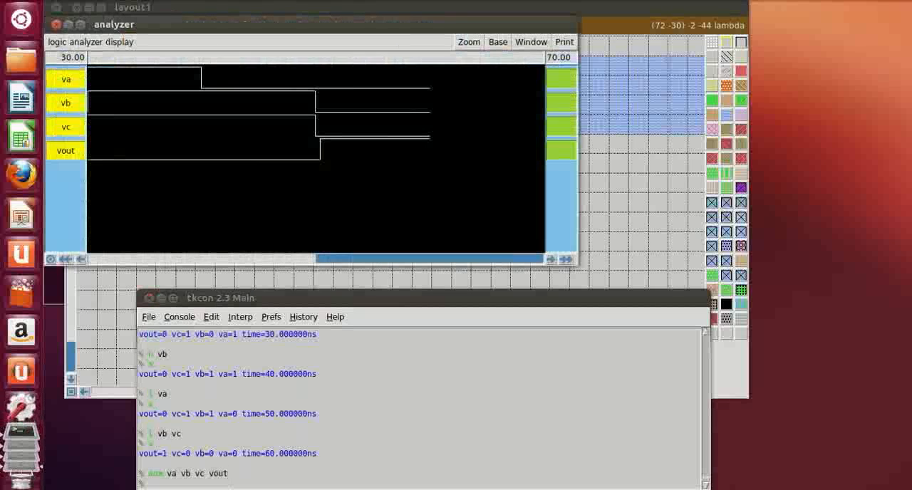
Show the full simulation time range in the maximized analyzer and sweep the time cursor to compare vout with va, vb and vc
{"action": "left_click", "coordinate": [468, 42]}
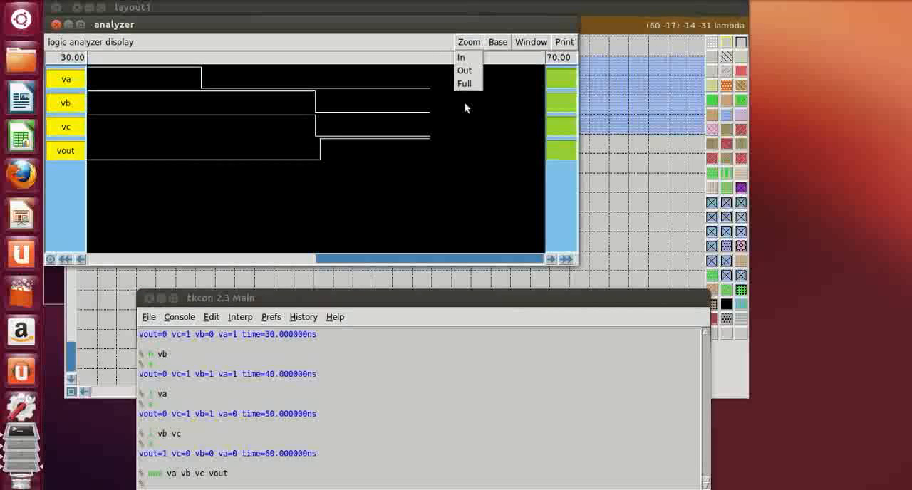
{"action": "left_click", "coordinate": [465, 83]}
{"action": "double_click", "coordinate": [444, 24]}
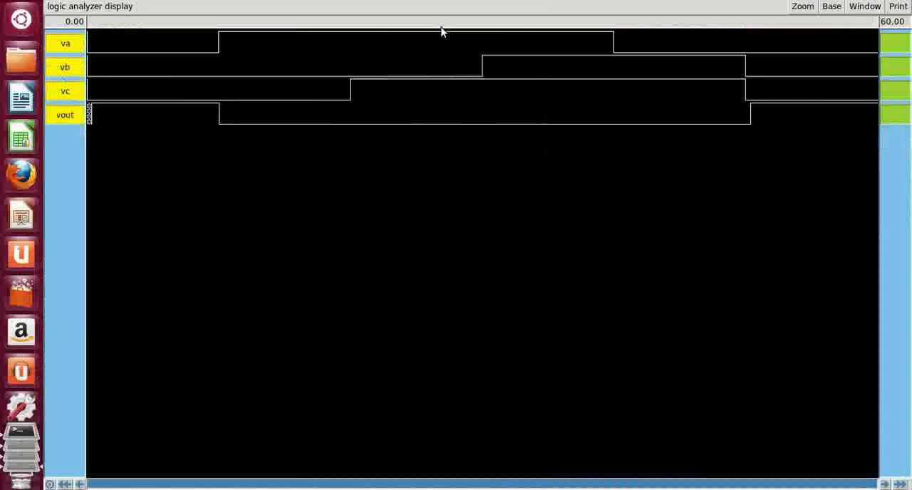
{"action": "left_click_drag", "start_coordinate": [218, 343], "coordinate": [160, 348]}
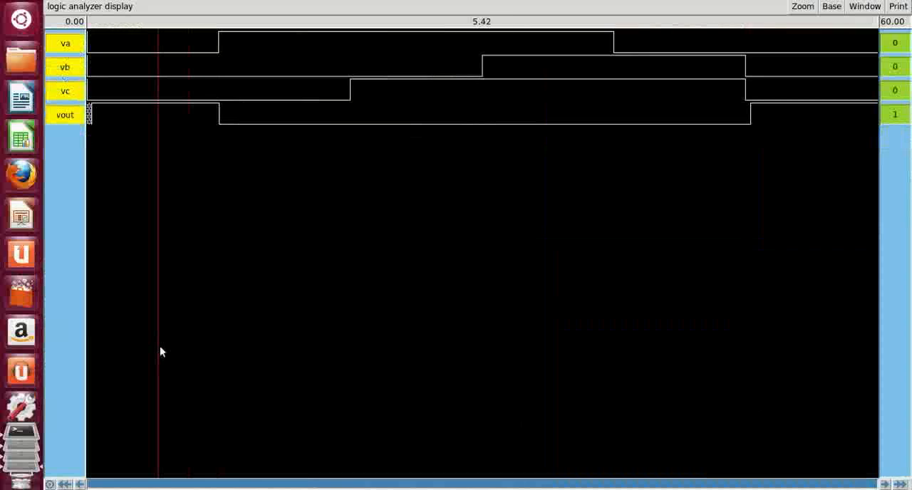
{"action": "left_click", "coordinate": [110, 379]}
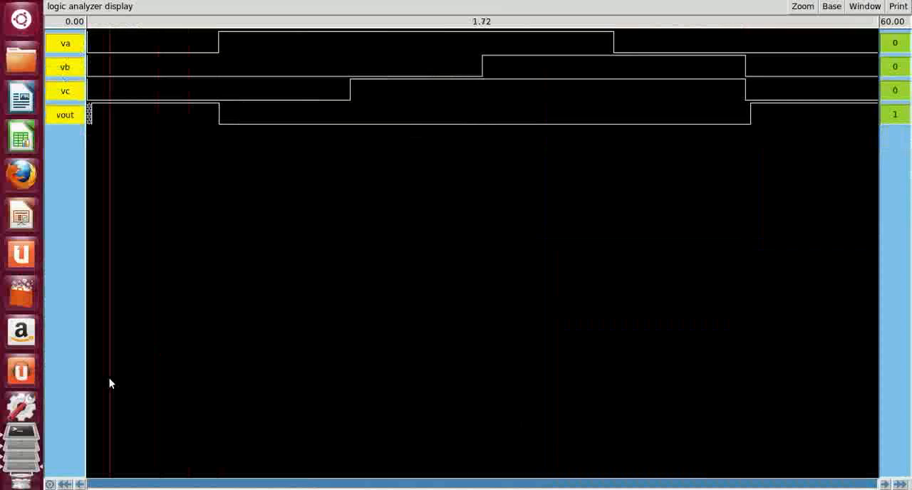
{"action": "left_click_drag", "start_coordinate": [109, 383], "coordinate": [835, 488]}
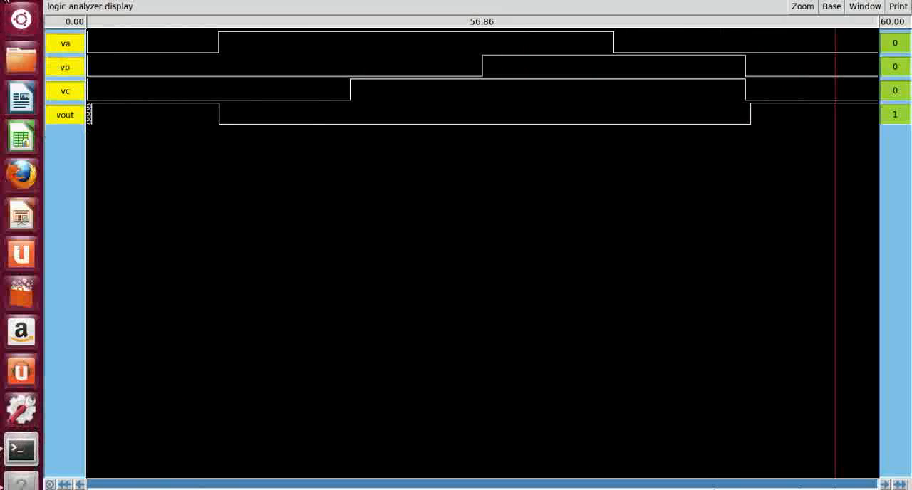
Close the waveform analyzer and quit Magic from its console with the exit command
{"action": "left_click", "coordinate": [21, 440]}
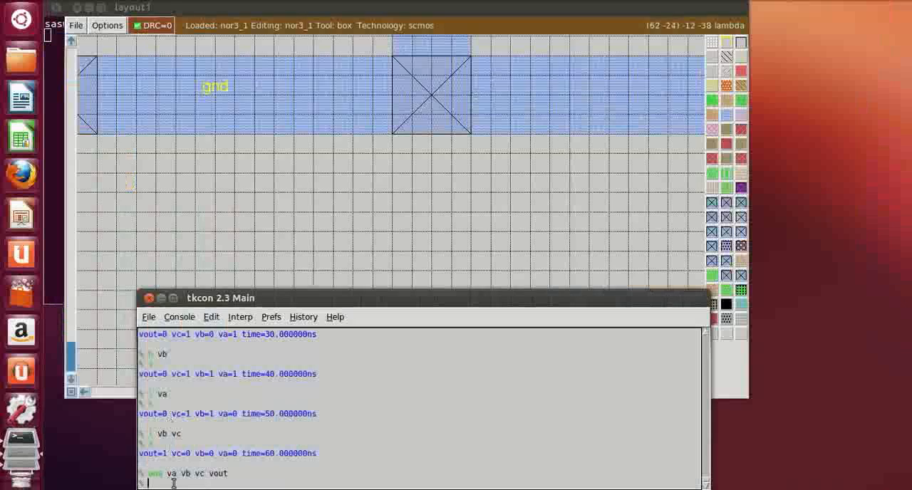
{"action": "type", "text": "exit"}
{"action": "key", "text": "Return"}
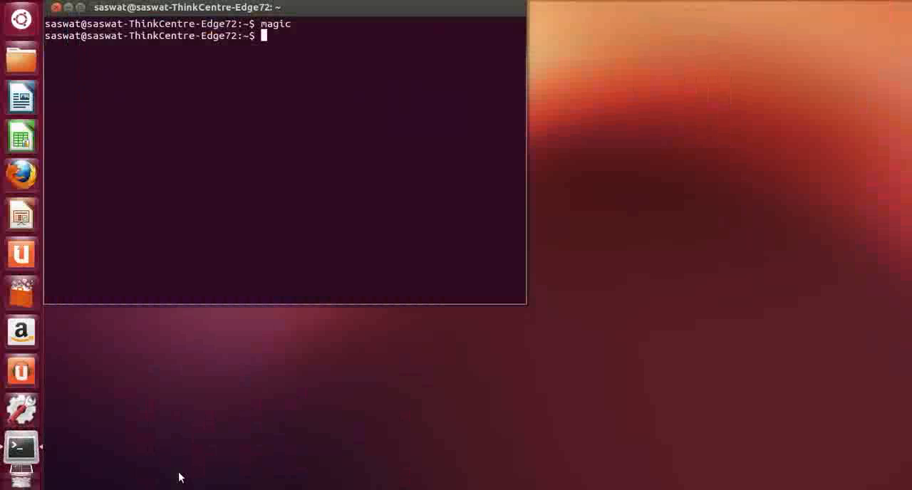
Relaunch Magic from the terminal with the saved layout file nor3_1.mag
{"action": "type", "text": "magic nor"}
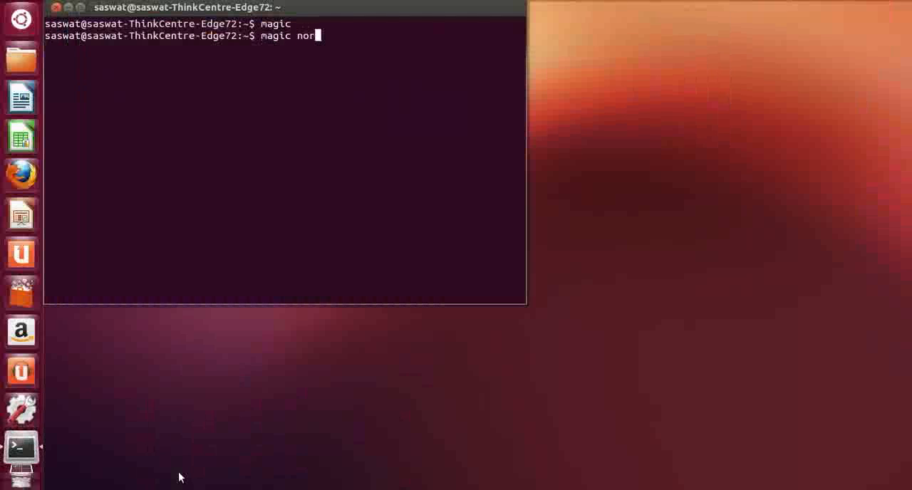
{"action": "type", "text": "3"}
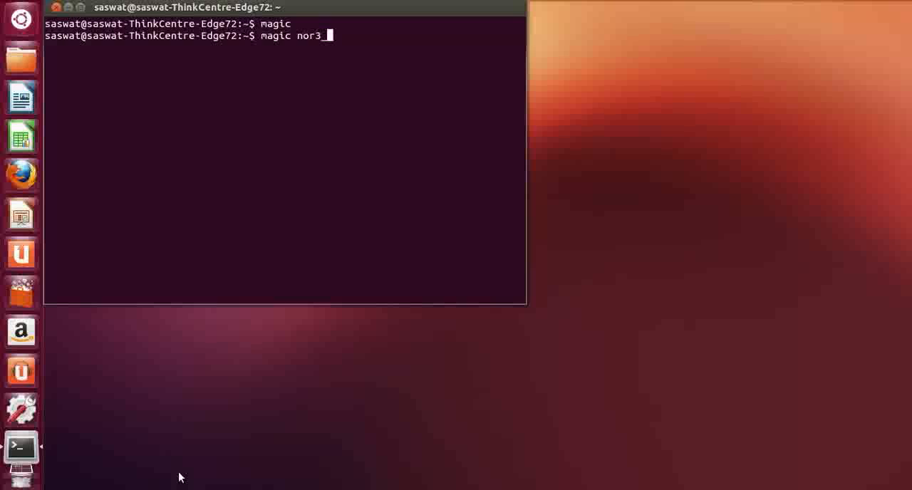
{"action": "type", "text": "_1.magf"}
{"action": "key", "text": "BackSpace"}
{"action": "key", "text": "Return"}
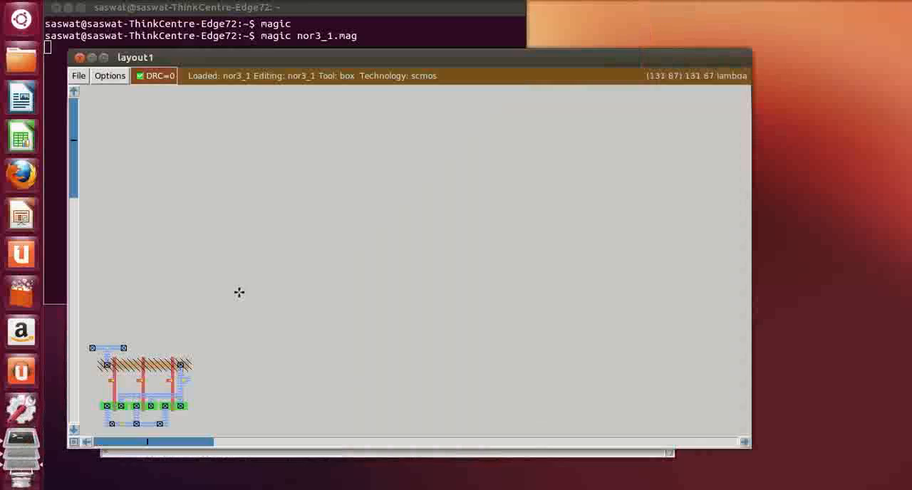
Examine the reopened three-input NOR layout, enlarged and centred in a maximized window, and close the layout window
{"action": "left_click", "coordinate": [86, 443]}
{"action": "left_click", "coordinate": [85, 442]}
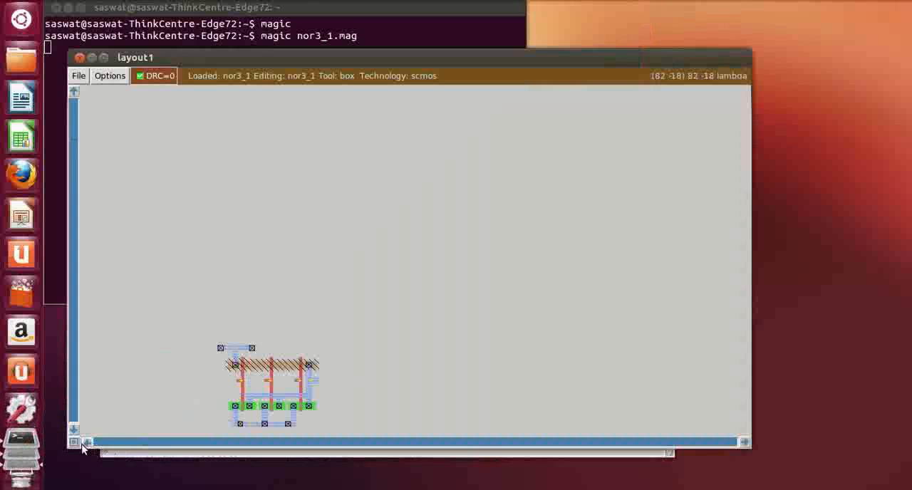
{"action": "left_click", "coordinate": [86, 443]}
{"action": "left_click", "coordinate": [85, 442]}
{"action": "scroll", "coordinate": [353, 418], "scroll_direction": "down", "scroll_amount": 5}
{"action": "key", "text": "z"}
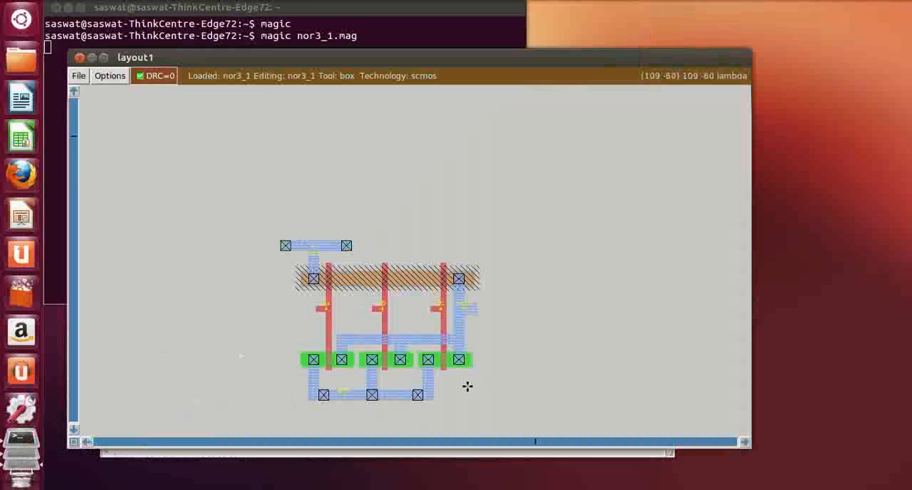
{"action": "scroll", "coordinate": [467, 386], "scroll_direction": "down", "scroll_amount": 4}
{"action": "key", "text": "z"}
{"action": "scroll", "coordinate": [449, 393], "scroll_direction": "down", "scroll_amount": 1}
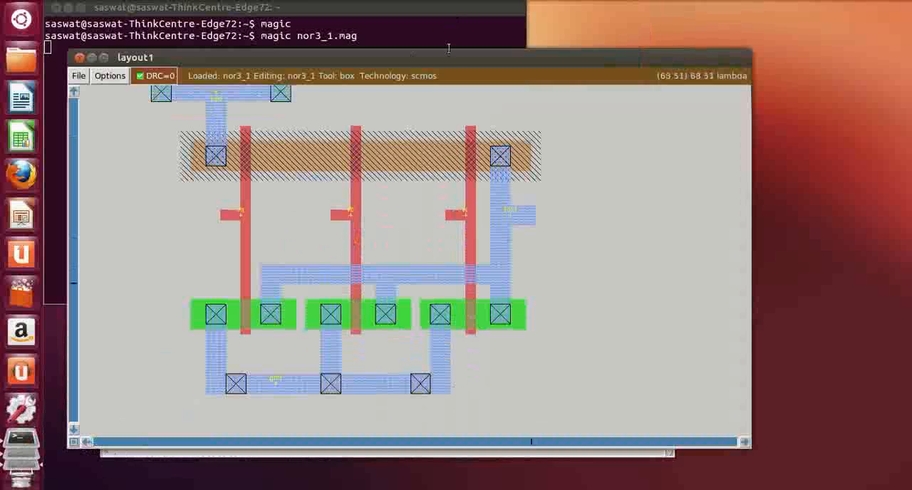
{"action": "left_click", "coordinate": [465, 40]}
{"action": "double_click", "coordinate": [539, 61]}
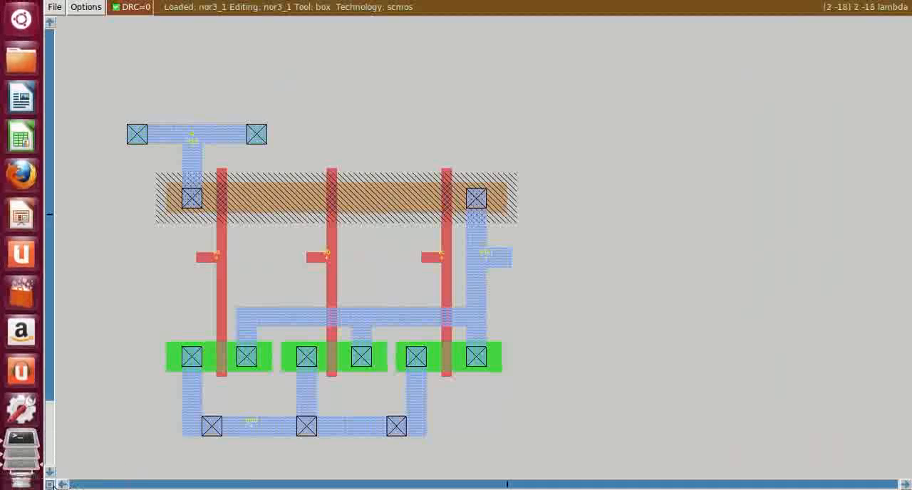
{"action": "left_click", "coordinate": [62, 486]}
{"action": "scroll", "coordinate": [434, 376], "scroll_direction": "down", "scroll_amount": 5}
{"action": "scroll", "coordinate": [433, 376], "scroll_direction": "up", "scroll_amount": 3}
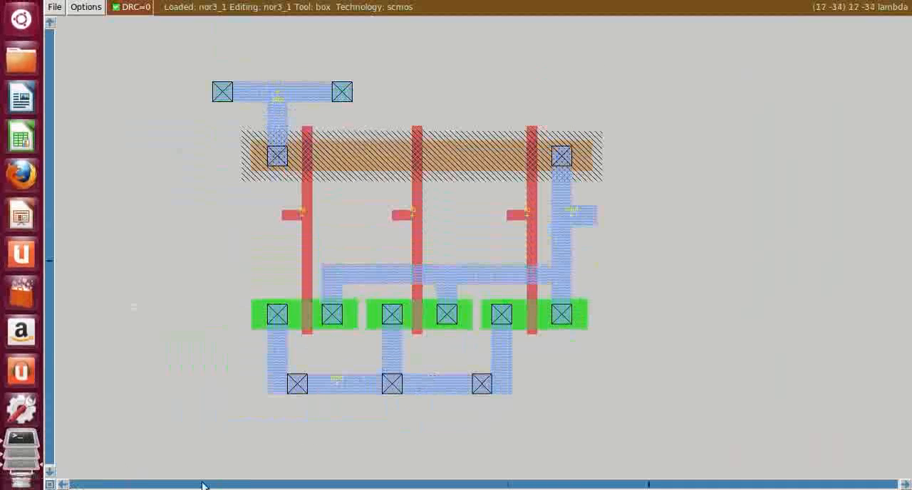
{"action": "left_click", "coordinate": [62, 485]}
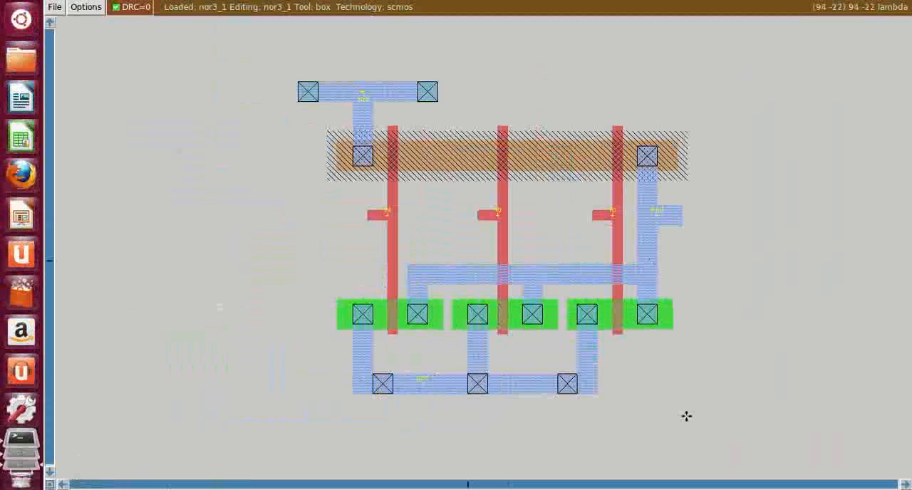
{"action": "left_click", "coordinate": [7, 0]}
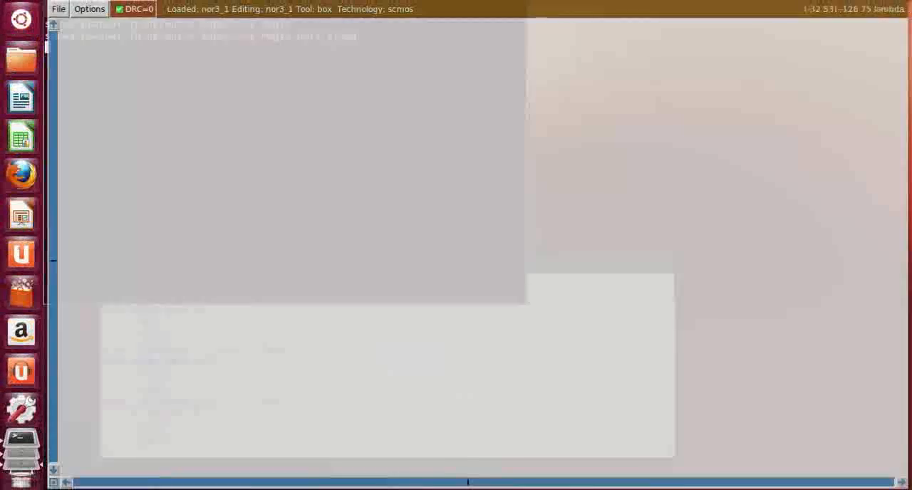